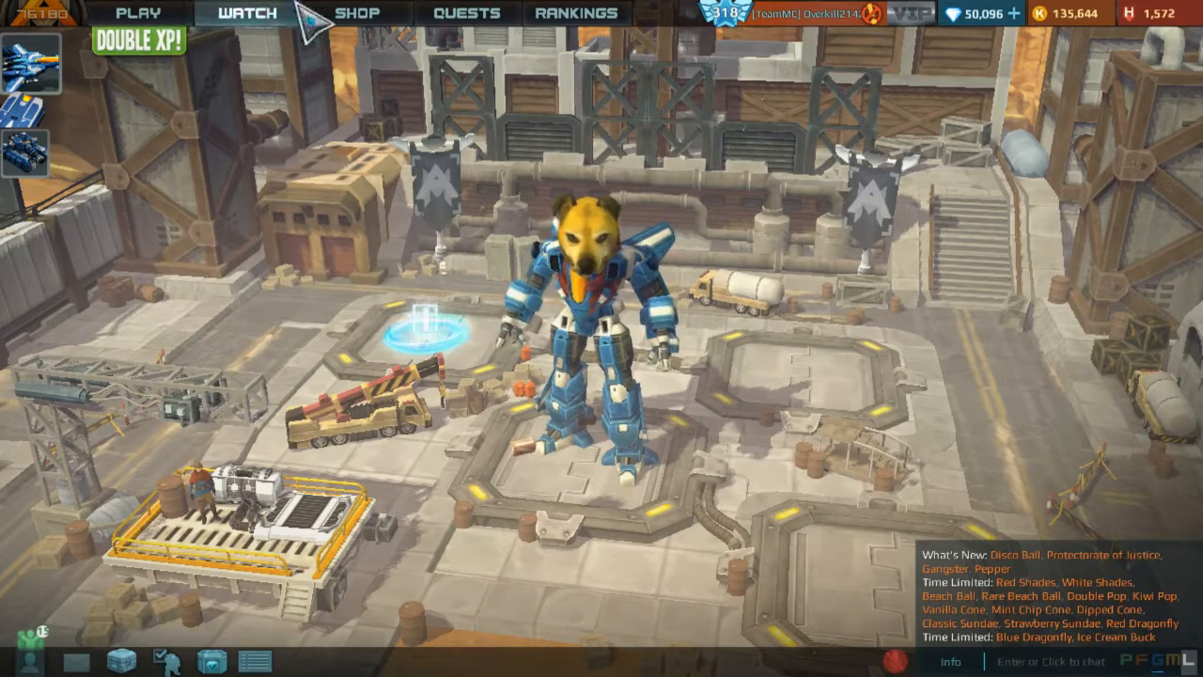
# Set up a new training match from the play options.
pyautogui.click(141, 14)
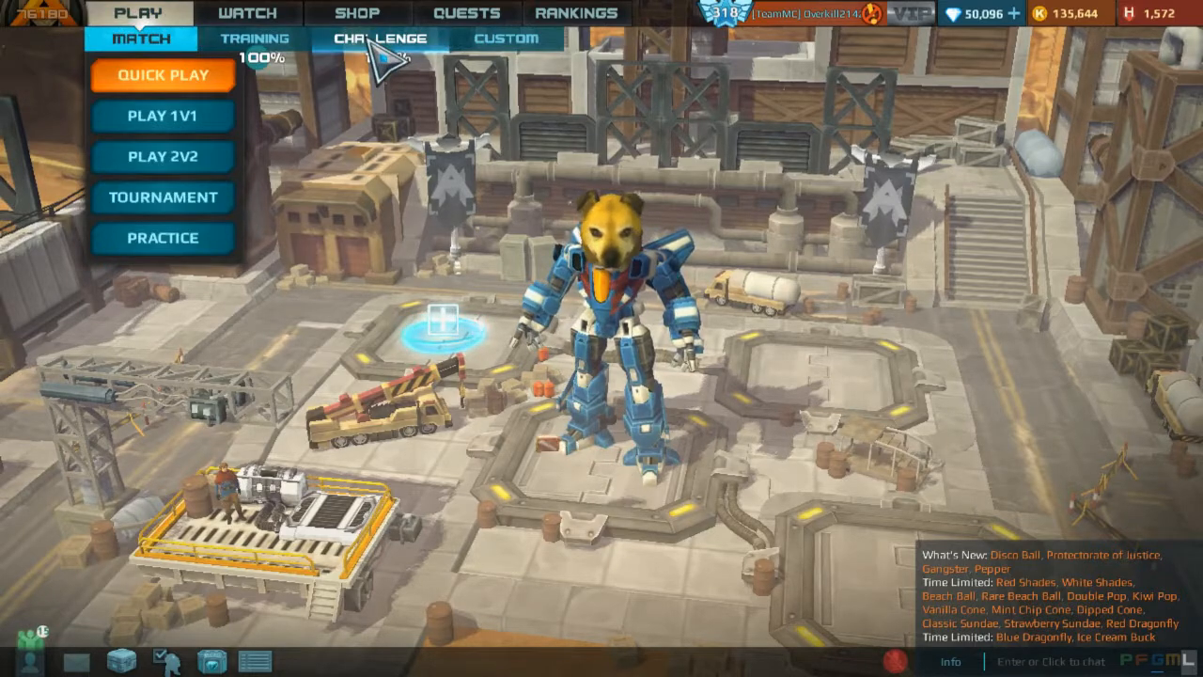
pyautogui.click(749, 170)
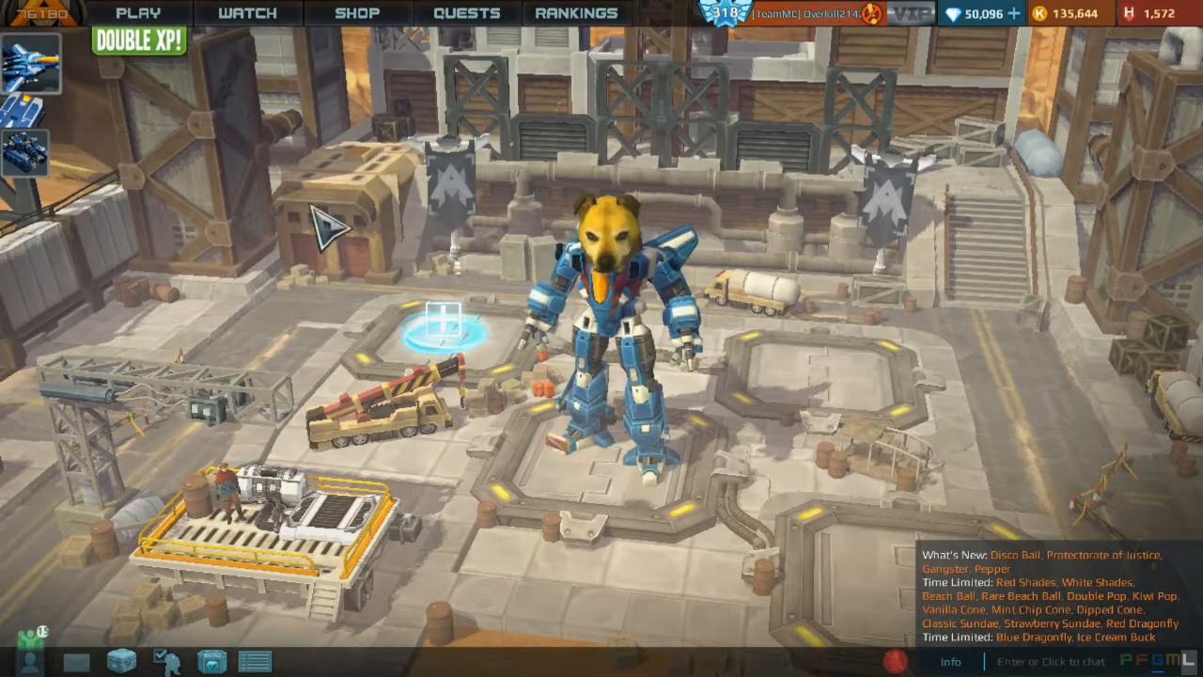
pyautogui.click(162, 21)
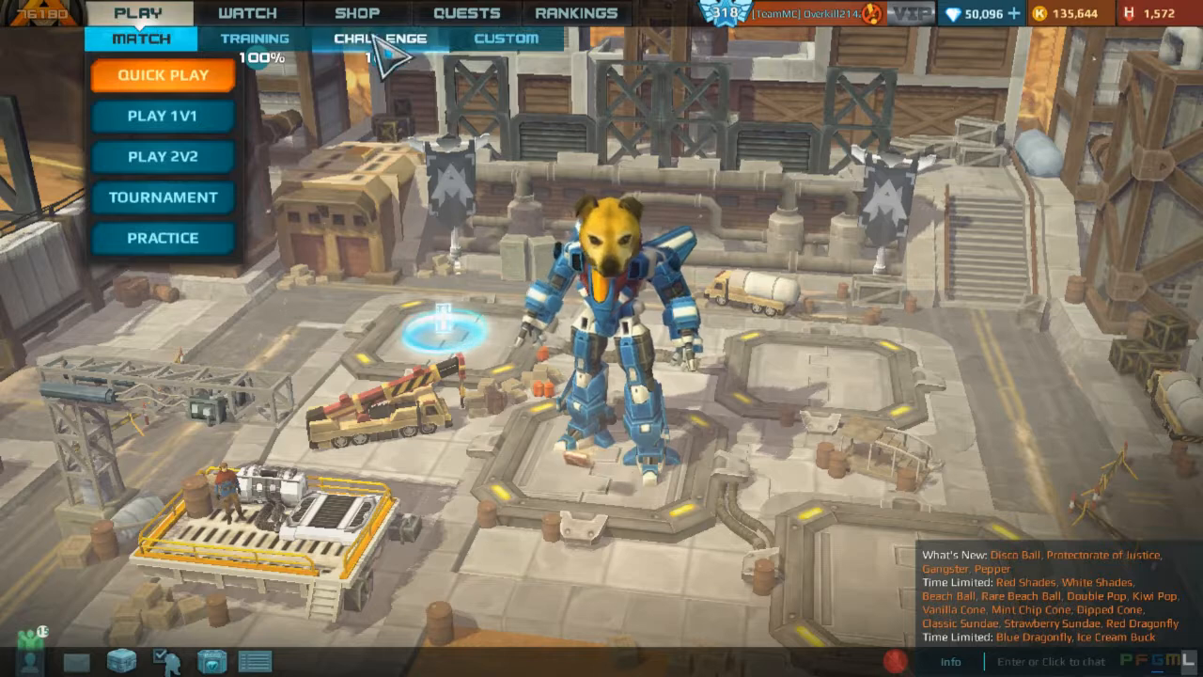
pyautogui.click(291, 42)
pyautogui.click(385, 442)
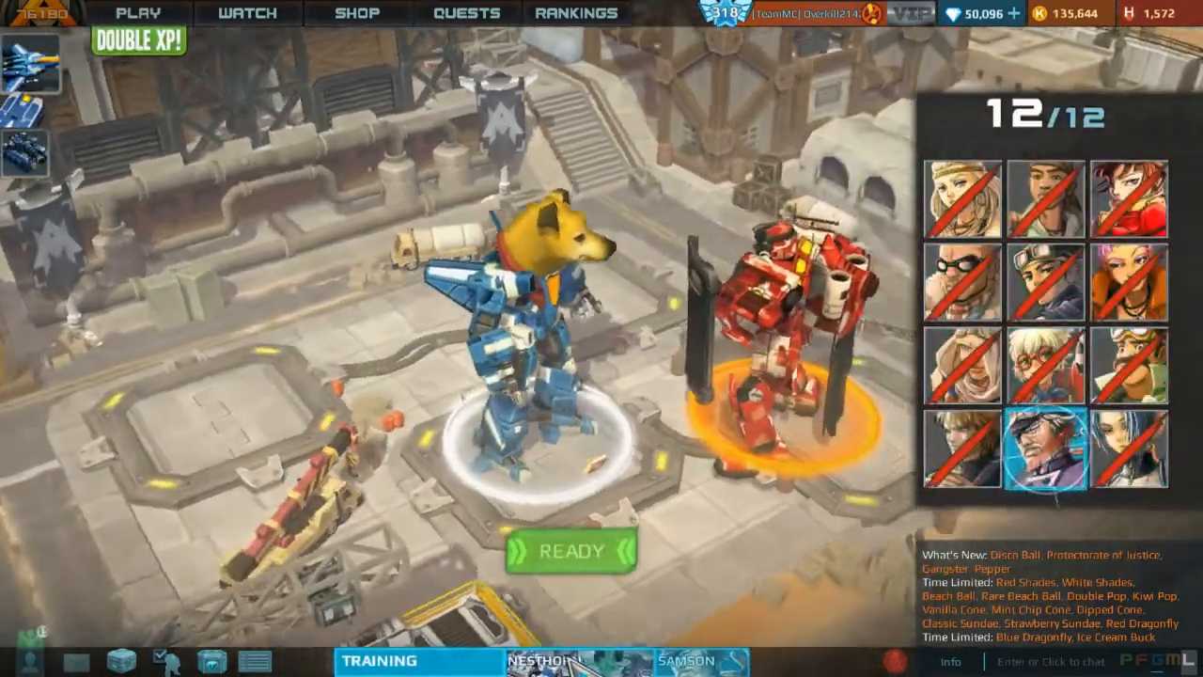
# Choose the official 2v2 map Thar for the training match and ready up.
pyautogui.click(575, 660)
pyautogui.click(407, 169)
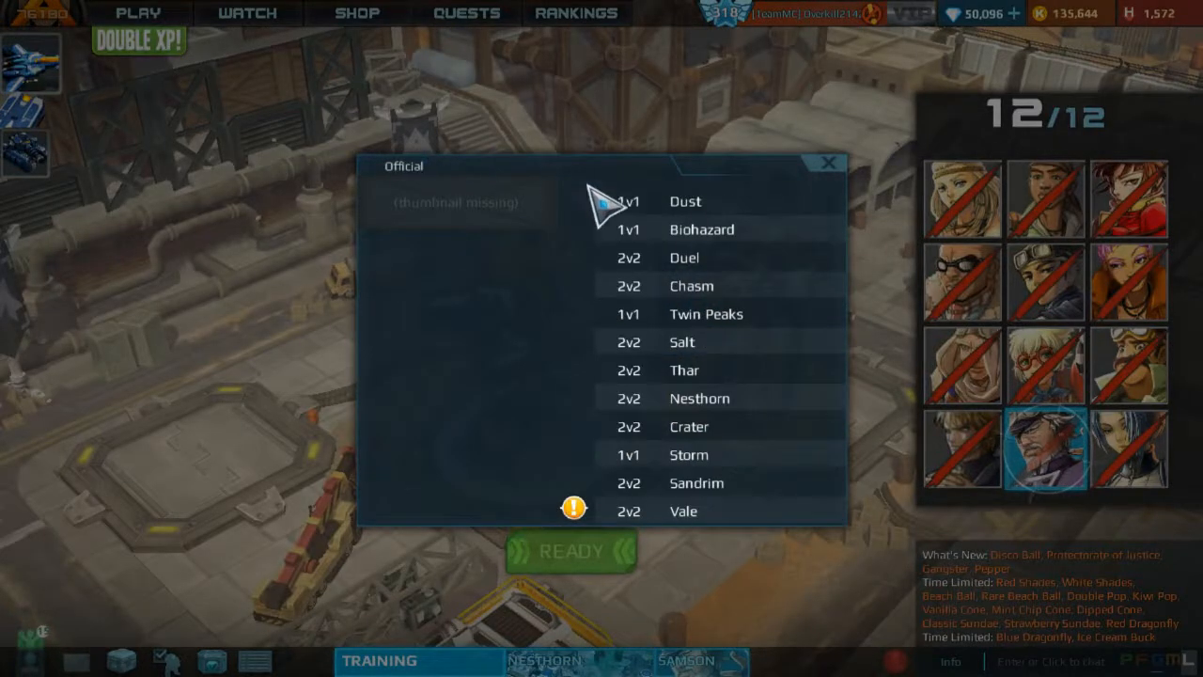
pyautogui.click(743, 376)
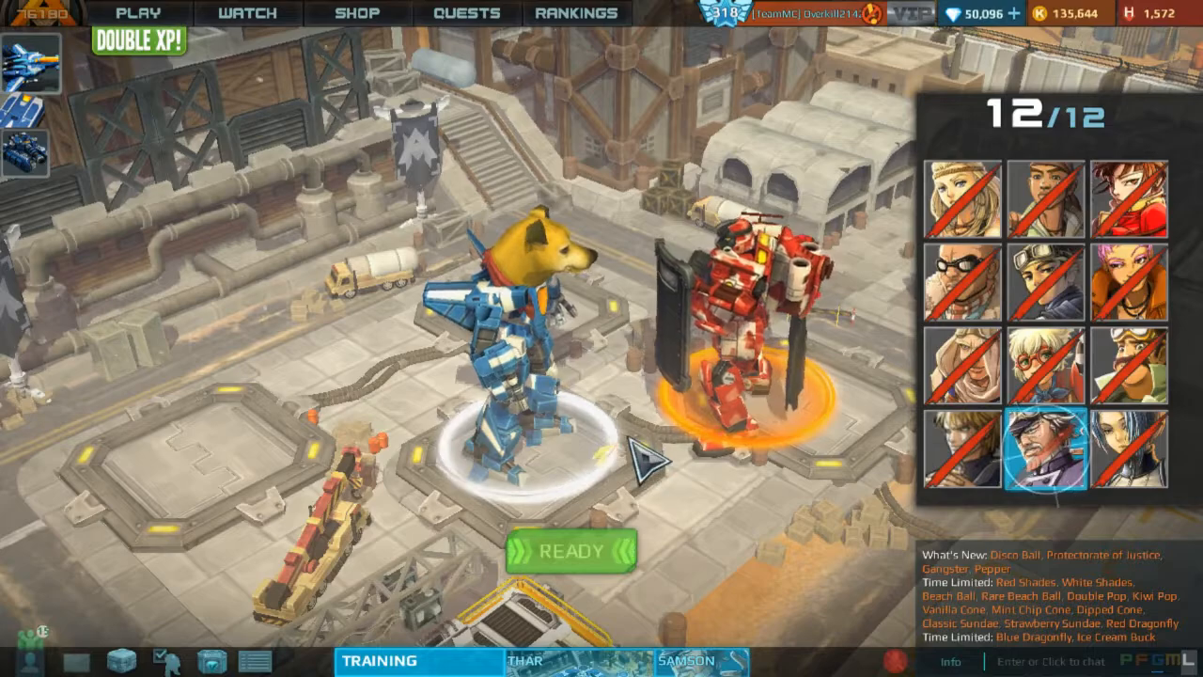
pyautogui.click(588, 540)
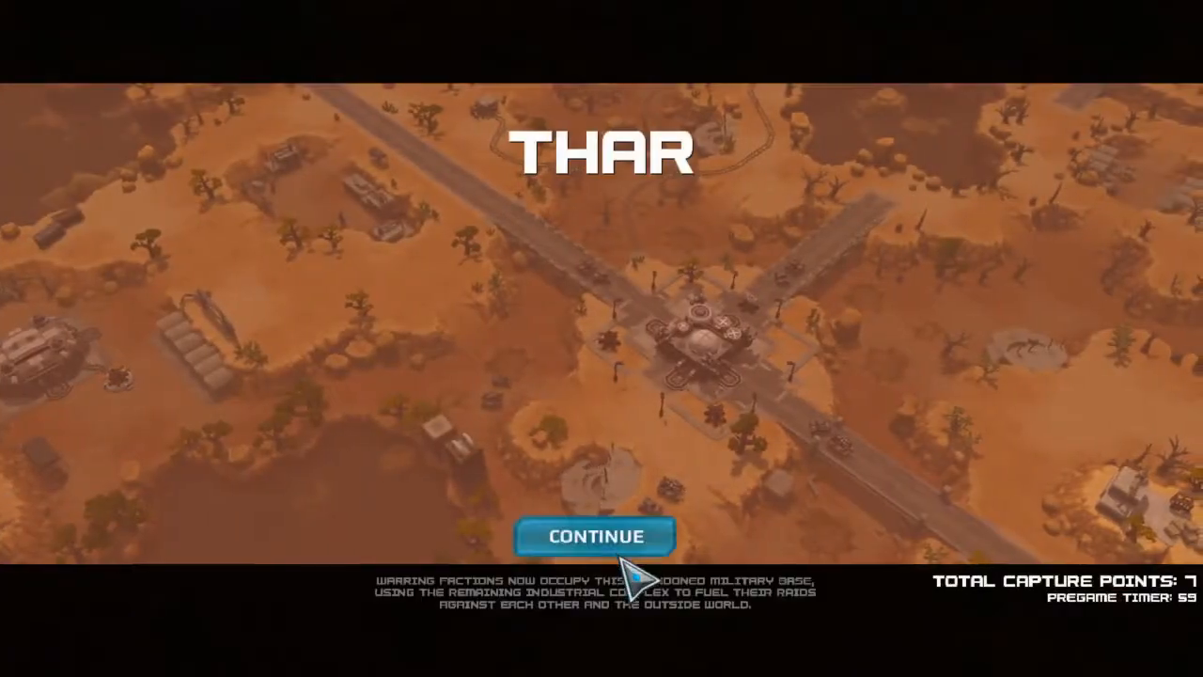
# Continue past the Thar intro and switch from the match to the map editor.
pyautogui.click(618, 551)
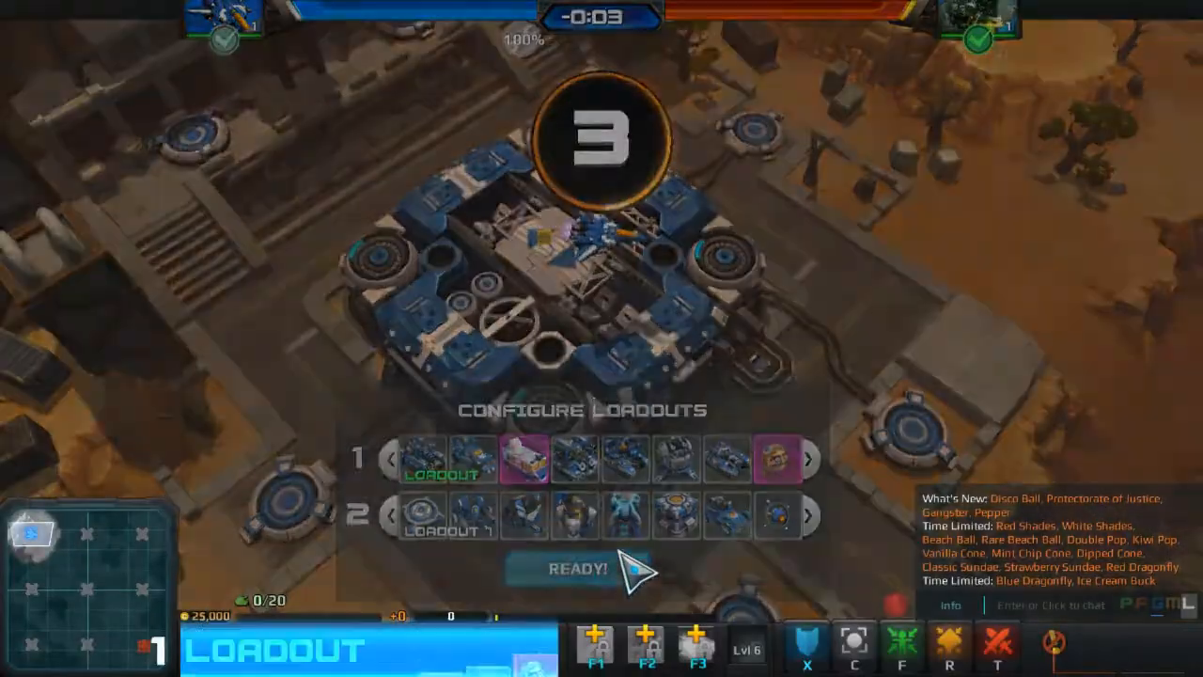
pyautogui.press('Escape')
pyautogui.click(178, 414)
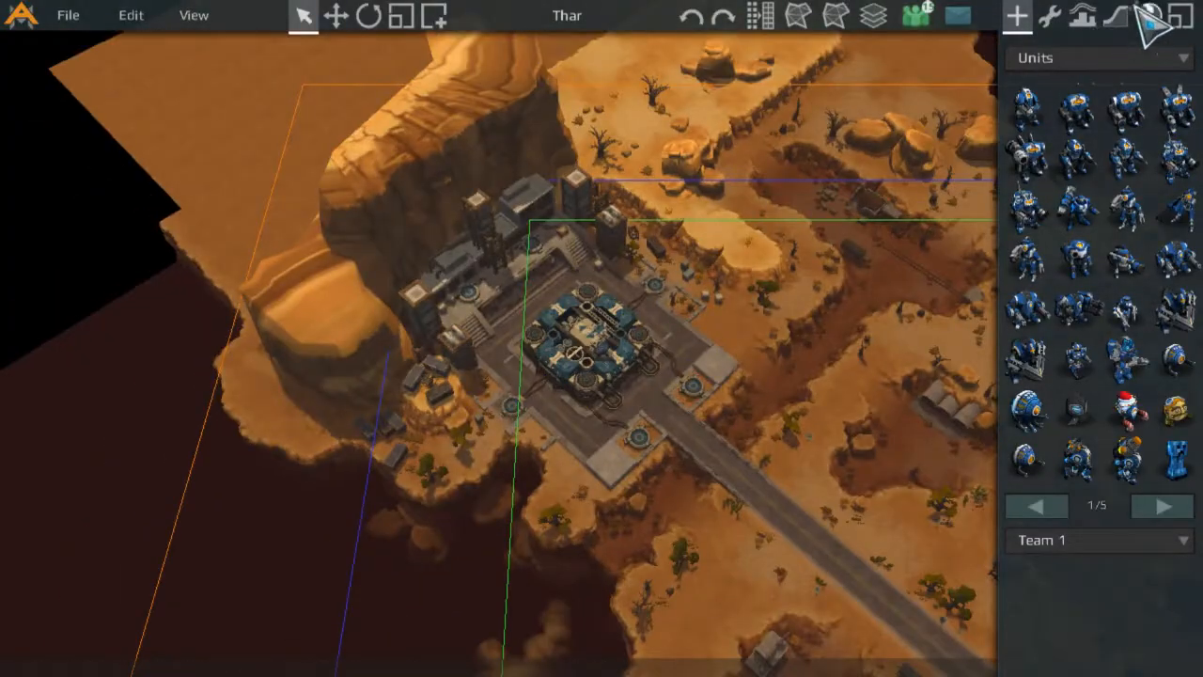
# Open the terrain tile tools and bring the entire Thar map into view.
pyautogui.click(1116, 17)
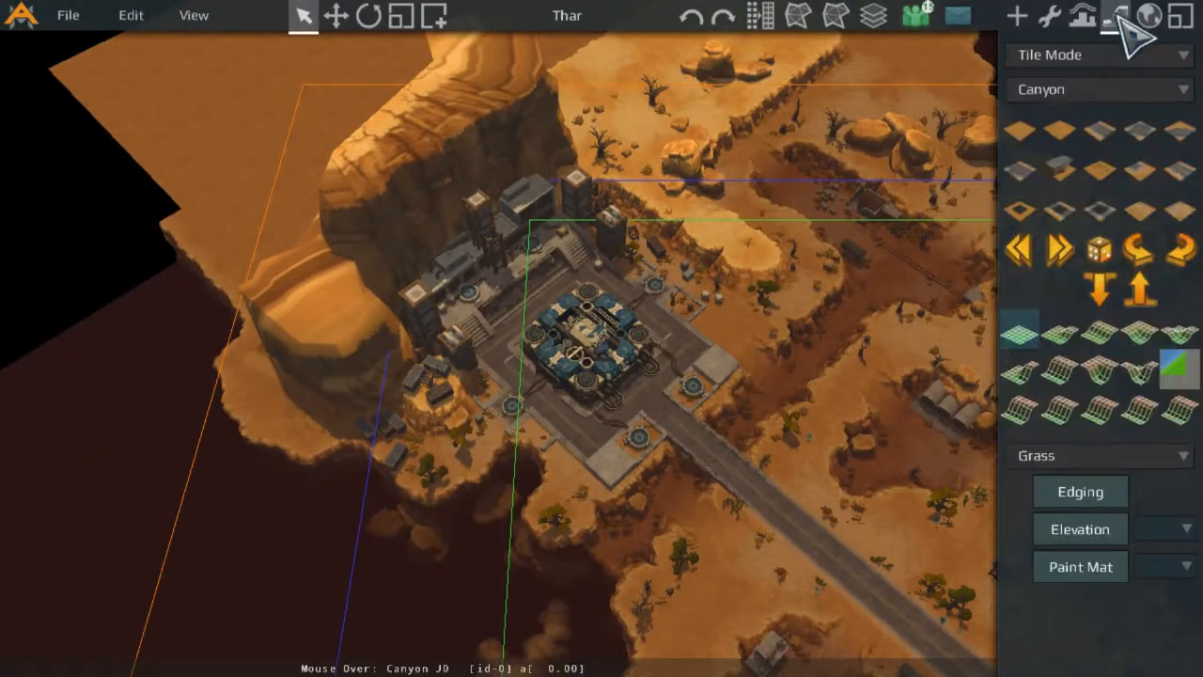
pyautogui.scroll(-3, 779, 459)
pyautogui.moveTo(779, 459); pyautogui.dragTo(568, 209, button='middle')
pyautogui.moveTo(607, 564); pyautogui.dragTo(429, 400, button='middle')
pyautogui.moveTo(243, 388); pyautogui.dragTo(636, 360, button='middle')
pyautogui.scroll(-3, 403, 349)
pyautogui.moveTo(423, 400); pyautogui.dragTo(438, 290, button='middle')
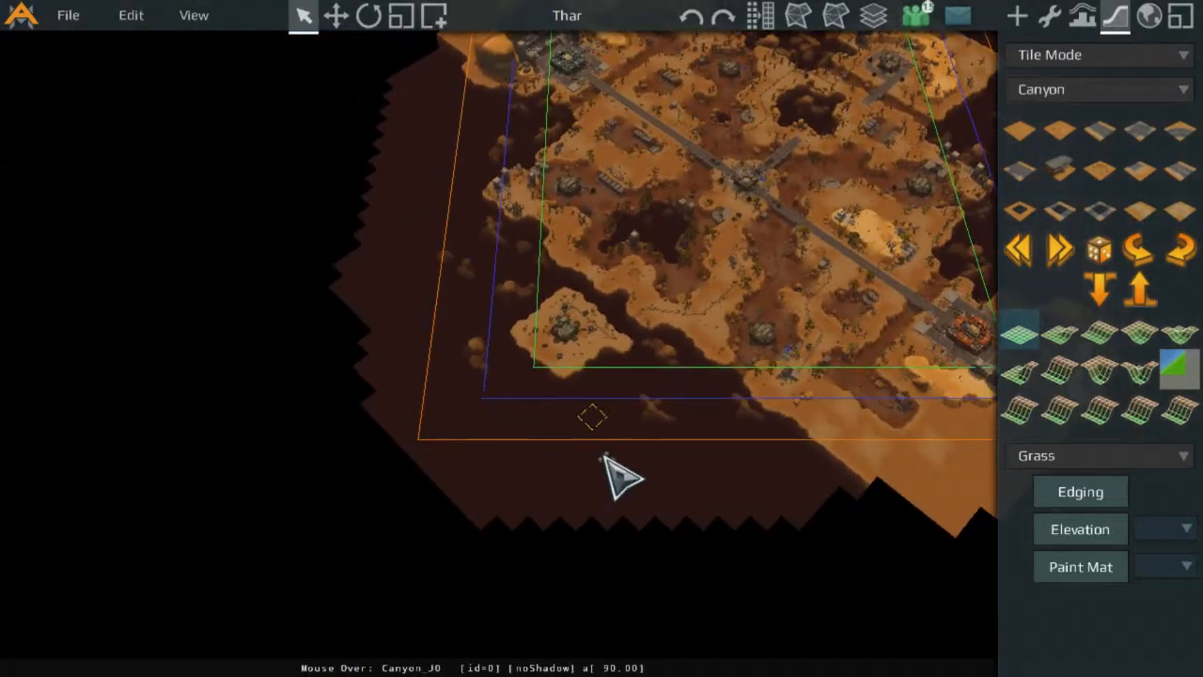
pyautogui.moveTo(603, 456); pyautogui.dragTo(275, 515, button='middle')
pyautogui.moveTo(613, 211); pyautogui.dragTo(624, 293, button='middle')
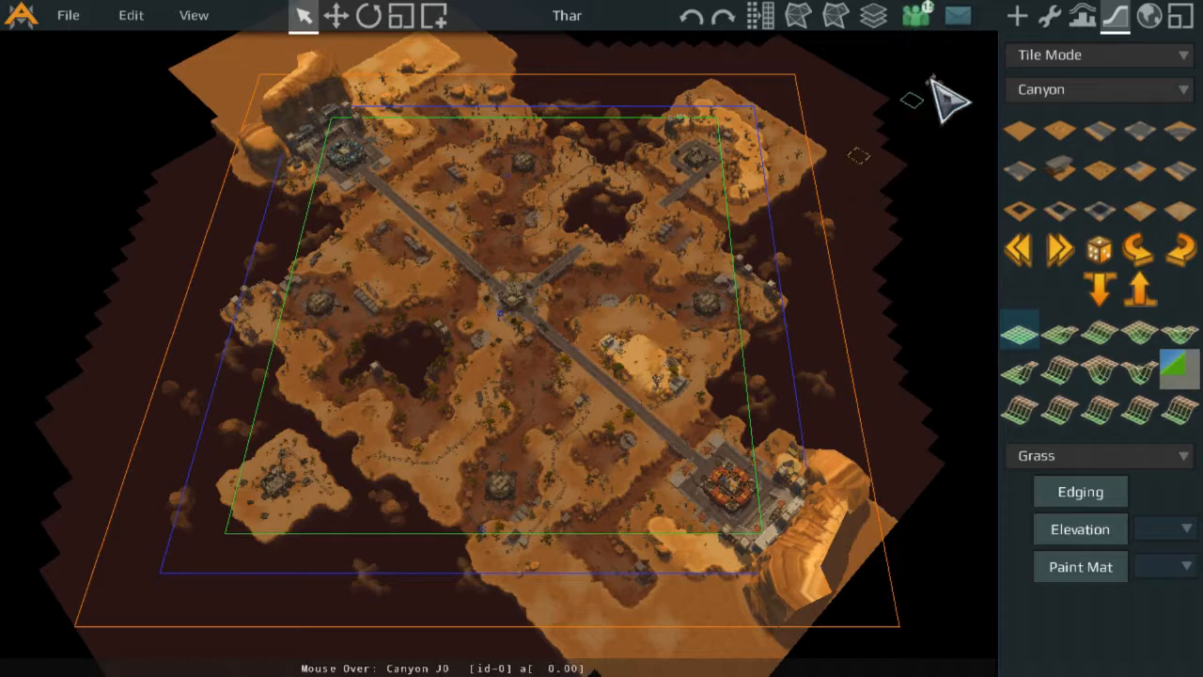
# Switch the terrain tools to Generate Mode and reset the tiles with the square 30 by 30 array.
pyautogui.click(1075, 56)
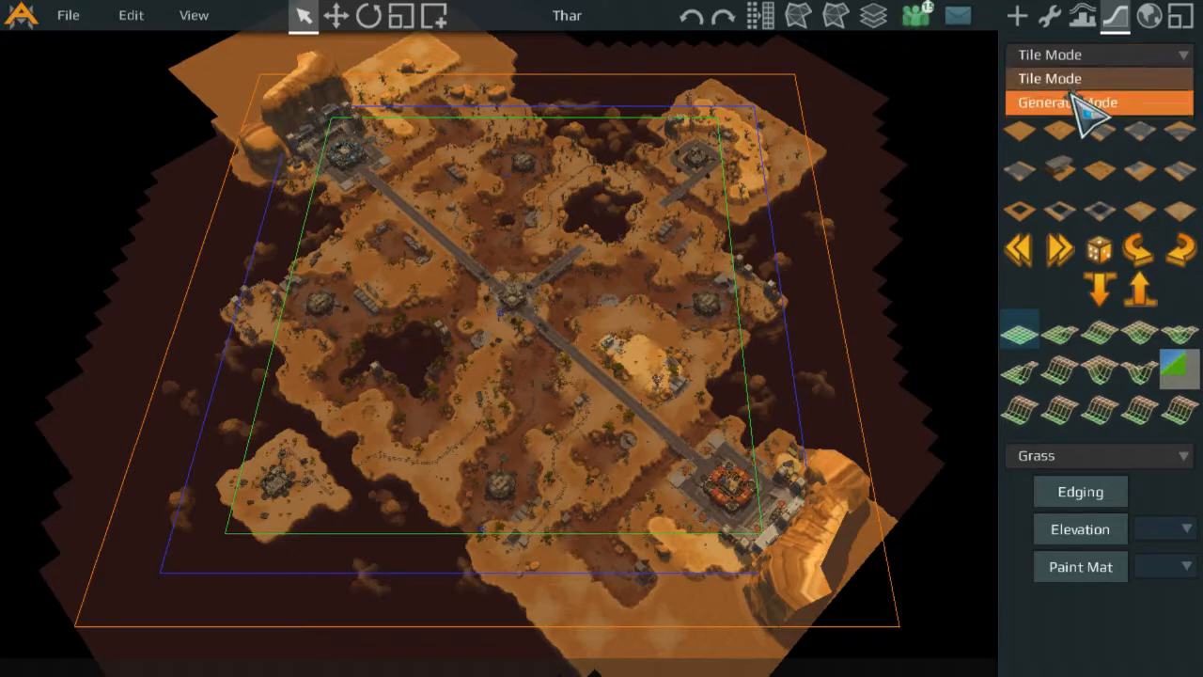
pyautogui.click(1071, 97)
pyautogui.click(1072, 182)
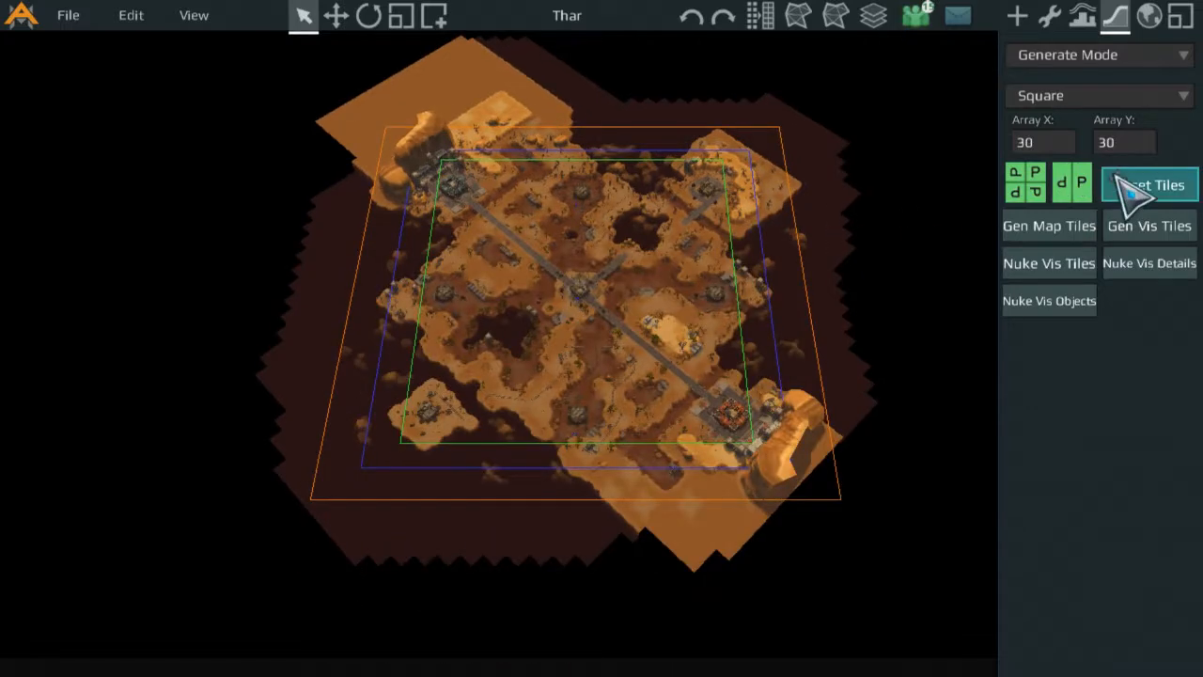
pyautogui.click(1109, 188)
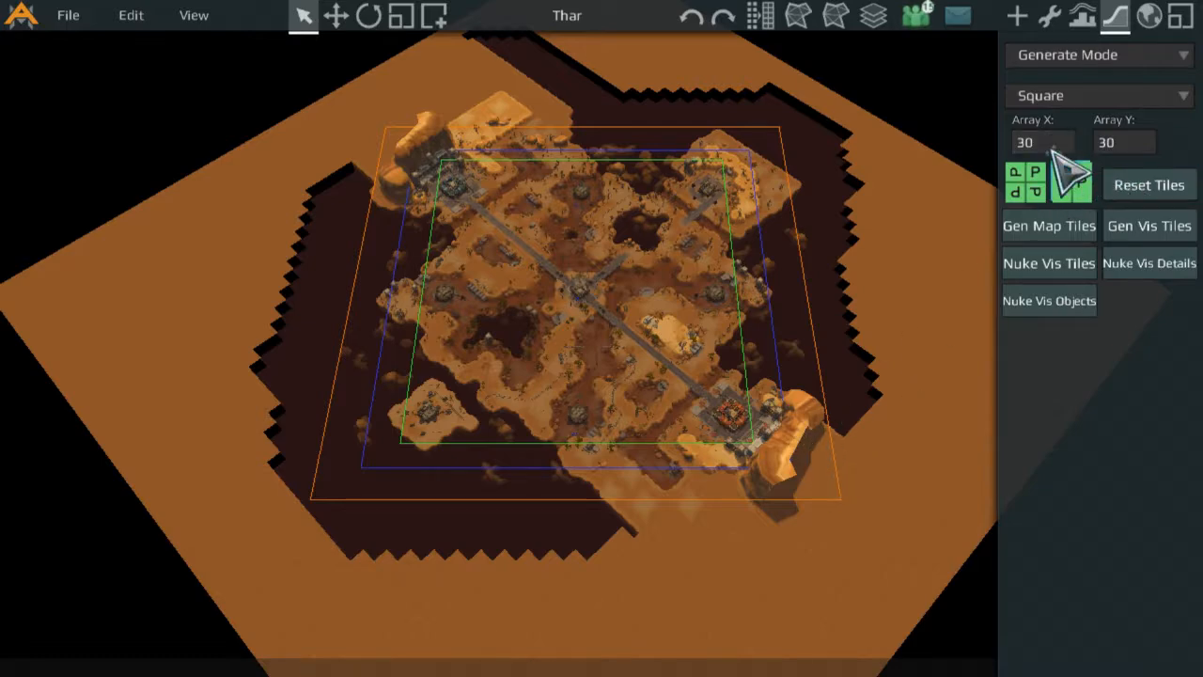
# Examine how far the generated tiles extend beyond the Thar map's coloured boundary lines.
pyautogui.scroll(5, 572, 338)
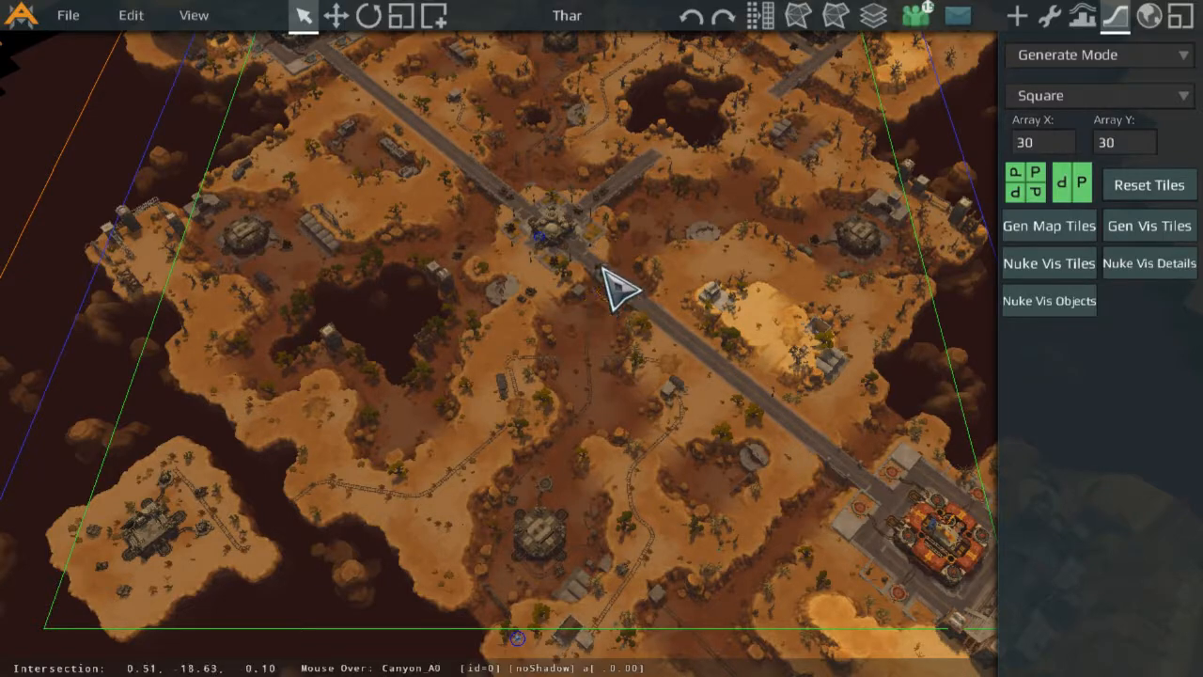
pyautogui.scroll(-10, 611, 287)
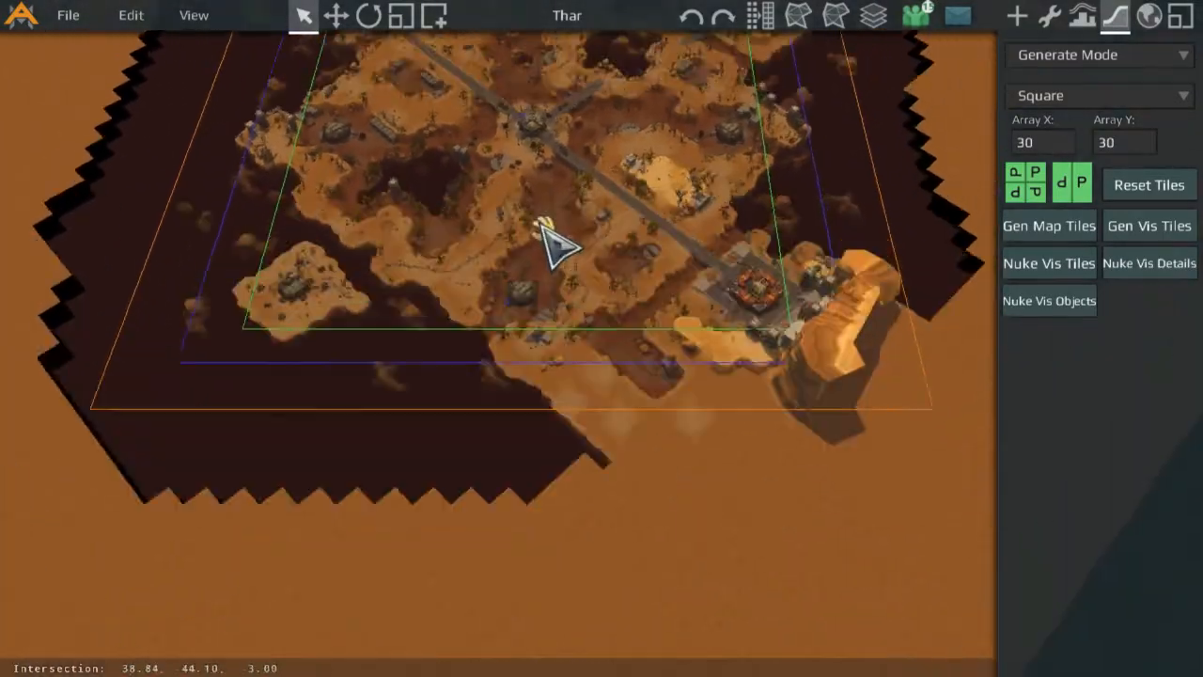
pyautogui.scroll(-3, 540, 224)
pyautogui.moveTo(540, 224); pyautogui.dragTo(602, 295, button='middle')
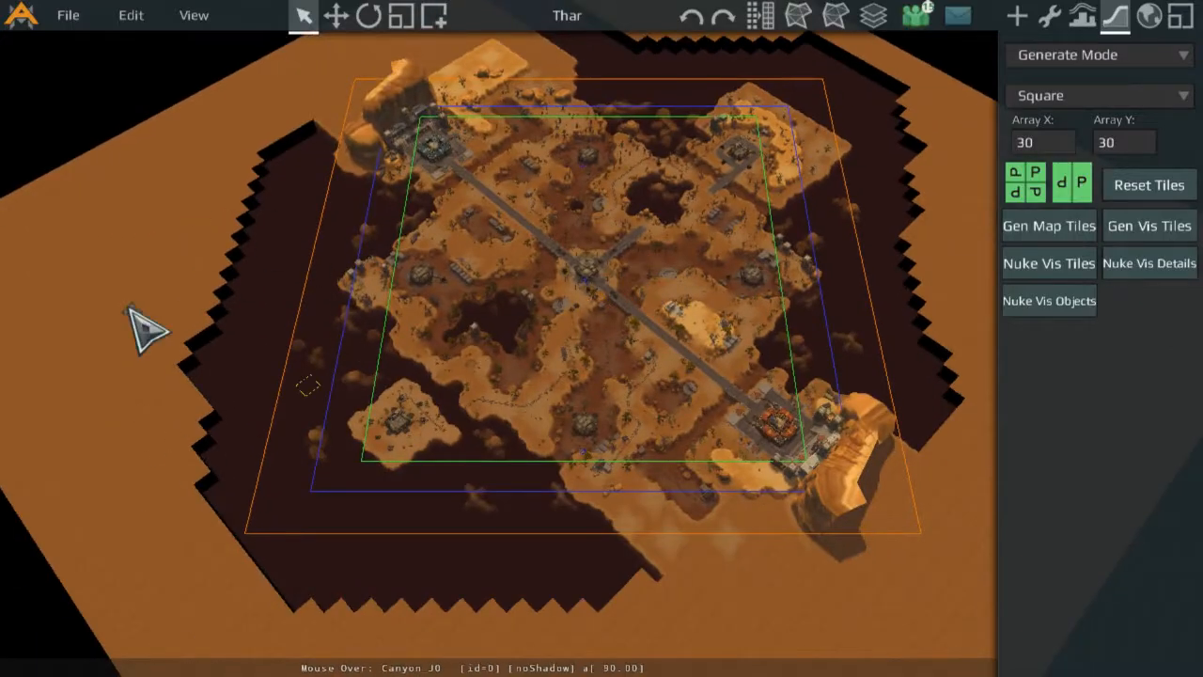
pyautogui.moveTo(784, 152); pyautogui.dragTo(583, 221, button='middle')
pyautogui.scroll(-5, 568, 188)
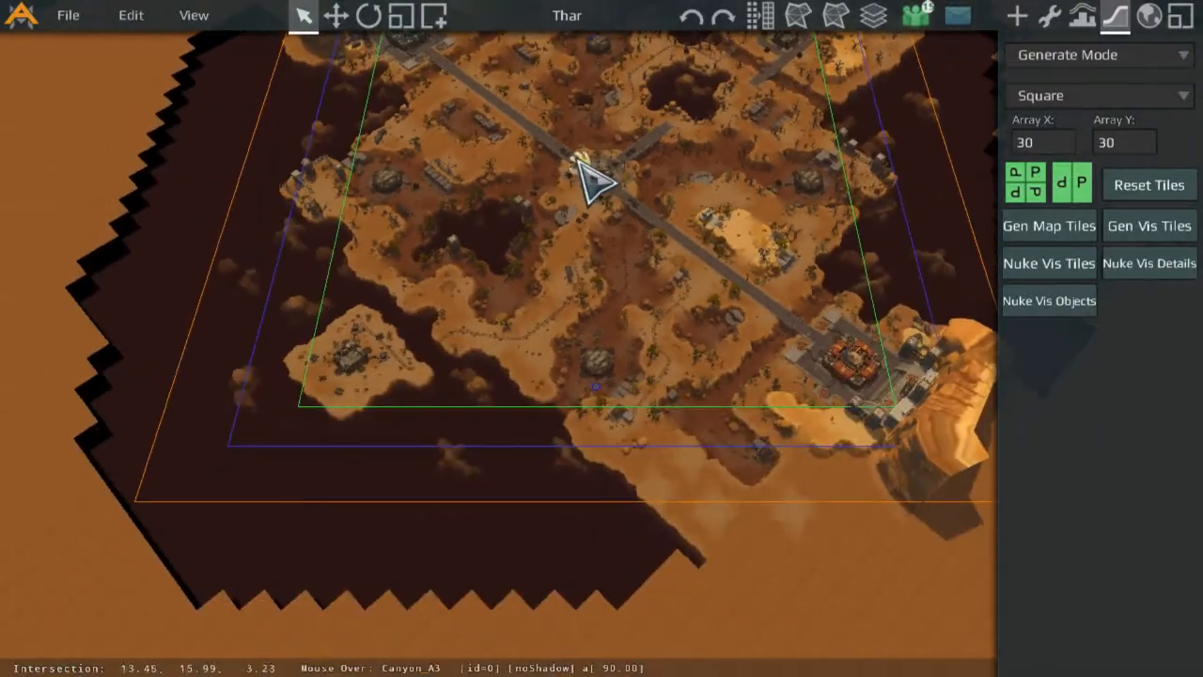
pyautogui.moveTo(577, 162); pyautogui.dragTo(596, 273, button='middle')
# Set the tile array to 25 by 25, reset the tiles and check the terrain's outer edge.
pyautogui.scroll(-4, 762, 322)
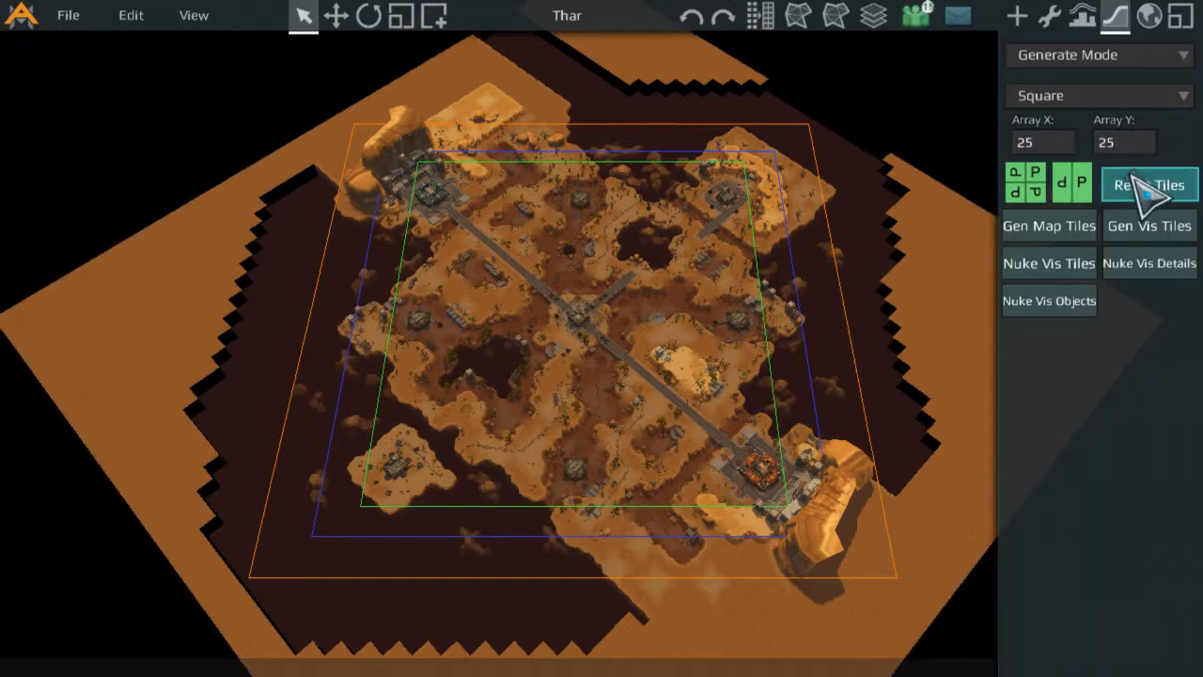
pyautogui.moveTo(430, 160); pyautogui.dragTo(790, 376, button='middle')
pyautogui.scroll(3, 846, 358)
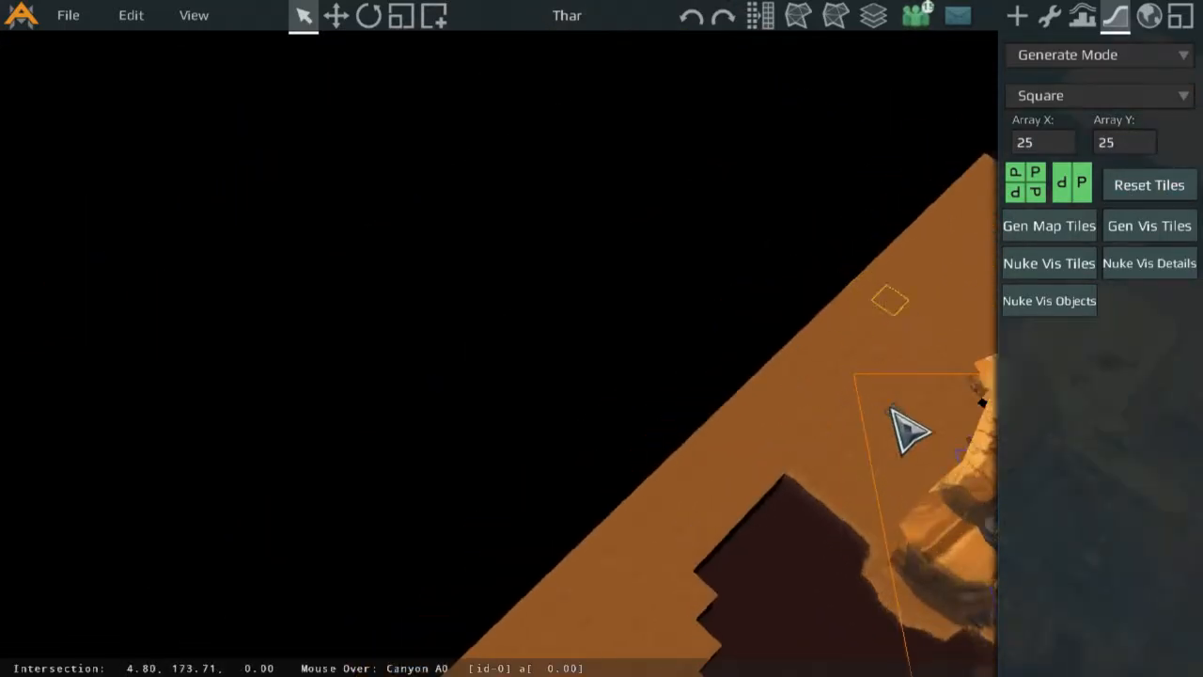
pyautogui.moveTo(891, 409); pyautogui.dragTo(645, 261, button='middle')
pyautogui.scroll(-4, 658, 244)
# Set the tile array to 20 by 20, reset the tiles and check the terrain behind the blue base.
pyautogui.press('BackSpace')
pyautogui.write('0')
pyautogui.click(1106, 143)
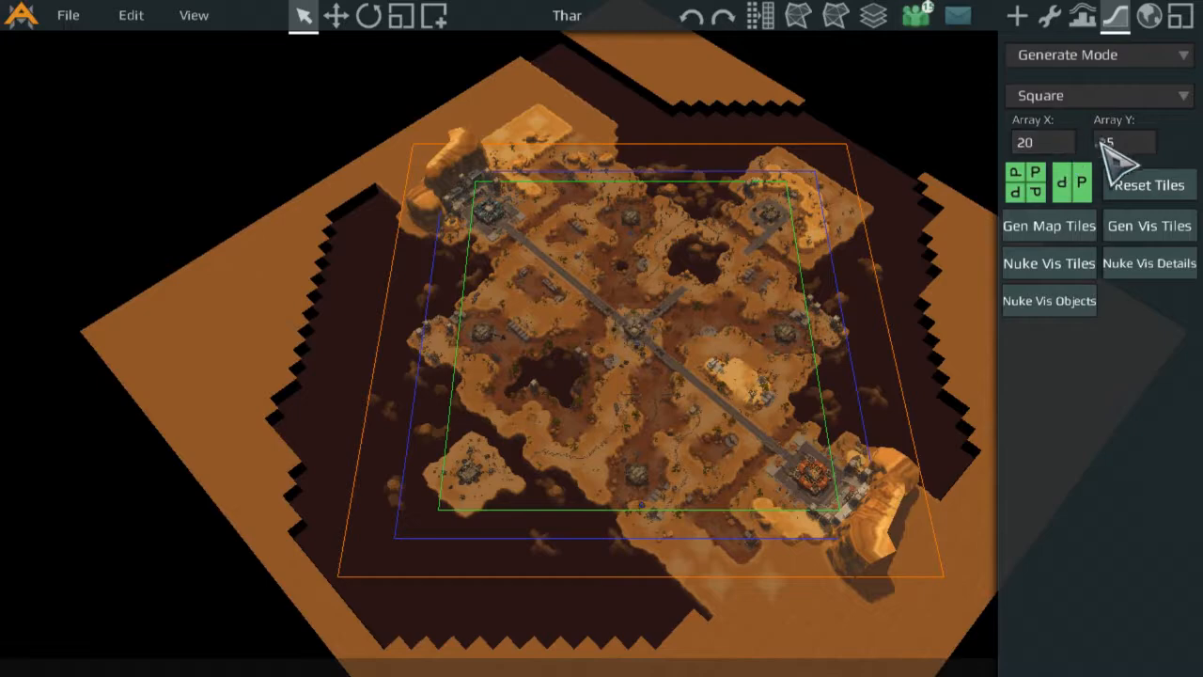
pyautogui.click(1141, 191)
pyautogui.moveTo(764, 278); pyautogui.dragTo(642, 188, button='middle')
pyautogui.moveTo(481, 134); pyautogui.dragTo(655, 371, button='middle')
pyautogui.scroll(3, 899, 363)
pyautogui.scroll(4, 655, 370)
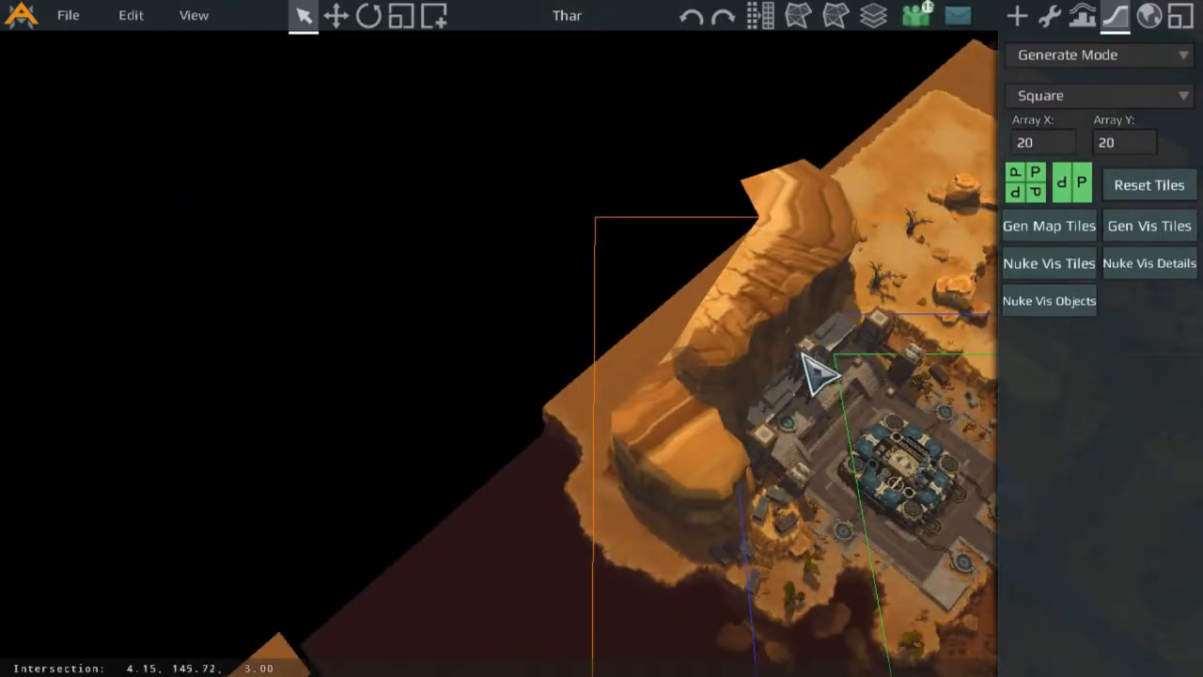
# Inspect the edges and corners of the 20 by 20 terrain against the map's boundary lines.
pyautogui.scroll(-1, 755, 323)
pyautogui.moveTo(846, 423); pyautogui.dragTo(711, 255, button='middle')
pyautogui.scroll(-3, 711, 256)
pyautogui.moveTo(799, 648); pyautogui.dragTo(746, 442, button='middle')
pyautogui.scroll(4, 746, 443)
pyautogui.moveTo(699, 601)
pyautogui.mouseDown(button='middle')
pyautogui.moveTo(323, 422)
pyautogui.moveTo(691, 374)
pyautogui.moveTo(301, 369)
pyautogui.mouseUp(button='middle')
pyautogui.scroll(-3, 691, 374)
pyautogui.scroll(1, 691, 374)
pyautogui.moveTo(1018, 374); pyautogui.dragTo(661, 438, button='middle')
pyautogui.moveTo(788, 457)
pyautogui.mouseDown(button='middle')
pyautogui.moveTo(782, 409)
pyautogui.moveTo(492, 385)
pyautogui.moveTo(196, 441)
pyautogui.moveTo(626, 398)
pyautogui.mouseUp(button='middle')
pyautogui.scroll(2, 491, 384)
pyautogui.scroll(2, 196, 441)
pyautogui.scroll(-5, 634, 334)
pyautogui.moveTo(406, 212); pyautogui.dragTo(379, 295, button='middle')
pyautogui.moveTo(331, 141); pyautogui.dragTo(451, 272, button='middle')
pyautogui.moveTo(370, 425); pyautogui.dragTo(154, 236, button='middle')
pyautogui.scroll(3, 712, 226)
pyautogui.scroll(-3, 620, 330)
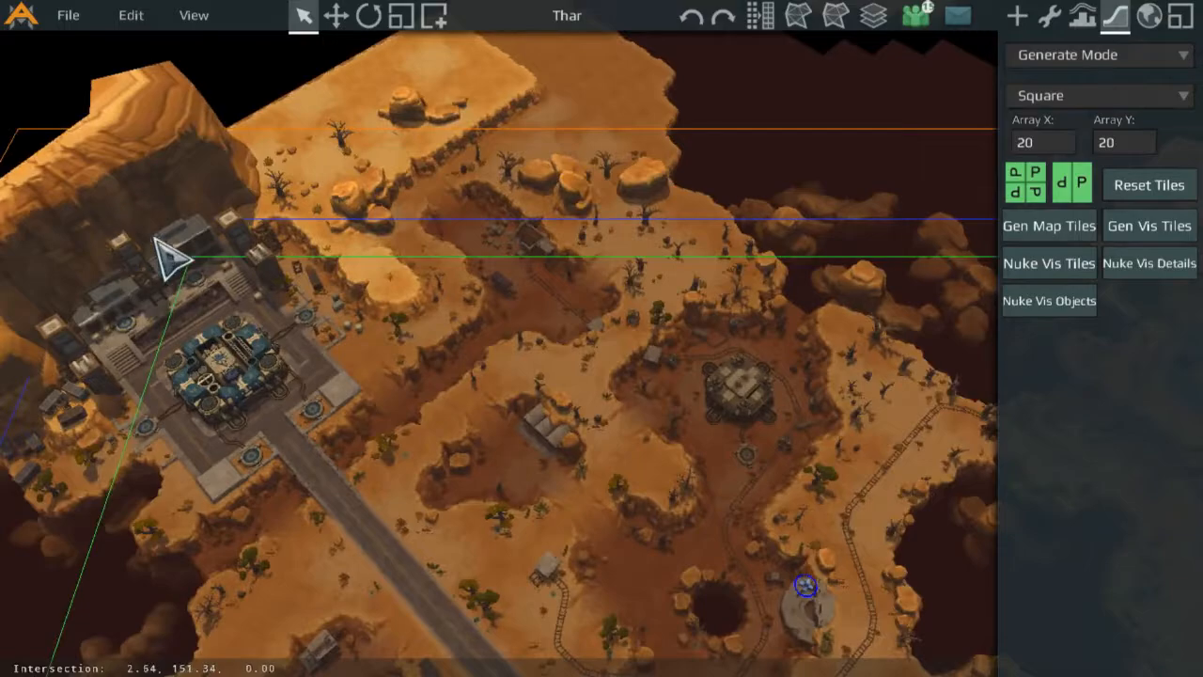
# Examine the interior of the Thar map, including its outposts, roads, pits and the isolated island.
pyautogui.moveTo(594, 389); pyautogui.dragTo(417, 153, button='middle')
pyautogui.scroll(-1, 527, 357)
pyautogui.moveTo(533, 360); pyautogui.dragTo(669, 132, button='middle')
pyautogui.moveTo(648, 376); pyautogui.dragTo(587, 263, button='middle')
pyautogui.scroll(-3, 605, 135)
pyautogui.moveTo(759, 295); pyautogui.dragTo(871, 399, button='middle')
pyautogui.moveTo(470, 297); pyautogui.dragTo(573, 323, button='middle')
pyautogui.scroll(4, 573, 322)
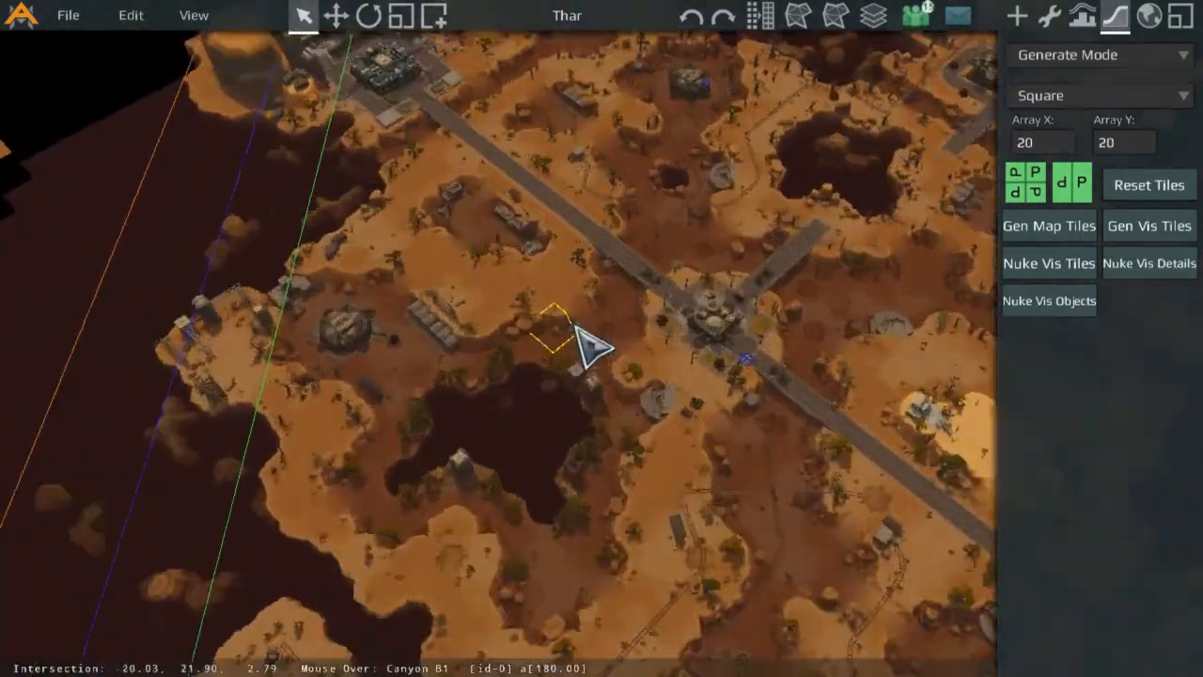
pyautogui.scroll(-2, 510, 269)
pyautogui.moveTo(414, 479); pyautogui.dragTo(472, 344, button='middle')
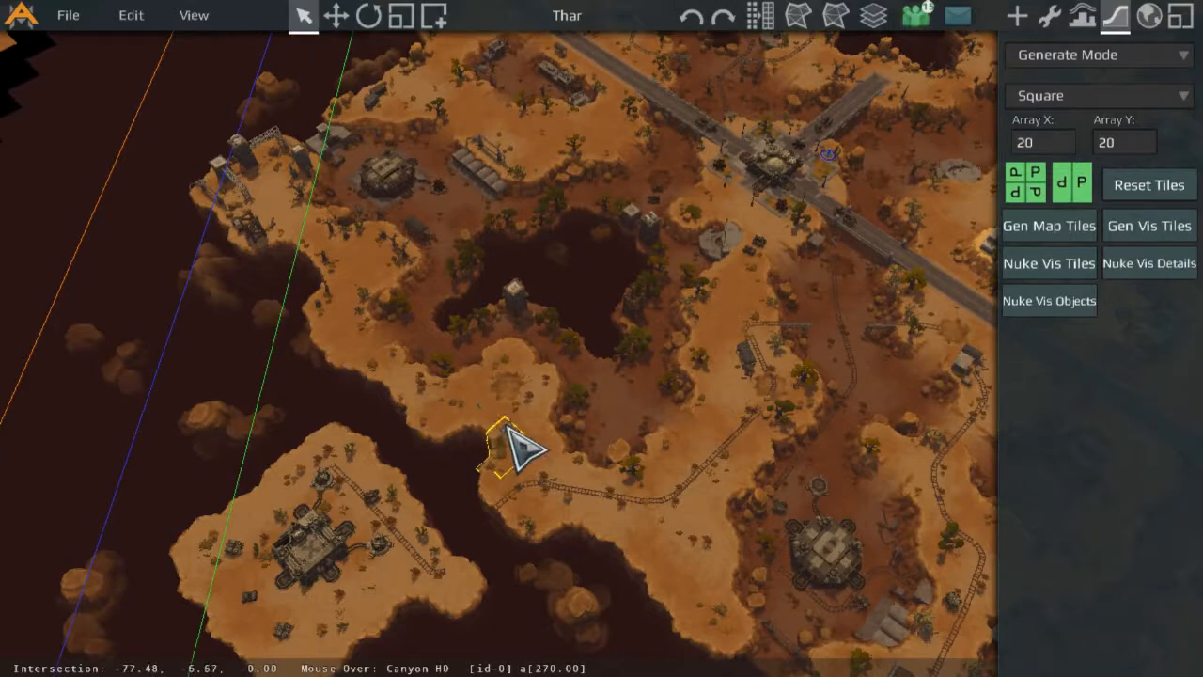
pyautogui.moveTo(475, 435); pyautogui.dragTo(453, 314, button='middle')
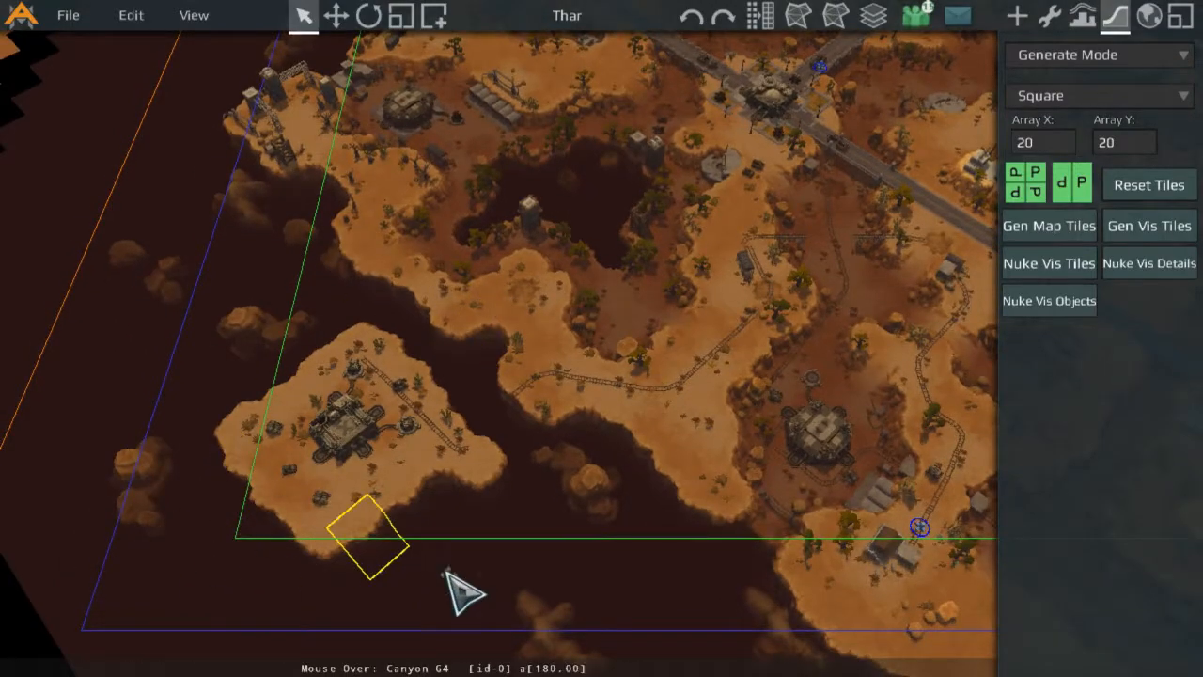
pyautogui.scroll(-2, 772, 338)
pyautogui.moveTo(772, 301); pyautogui.dragTo(712, 353, button='middle')
pyautogui.moveTo(855, 273); pyautogui.dragTo(701, 436, button='middle')
pyautogui.moveTo(811, 263); pyautogui.dragTo(884, 510, button='middle')
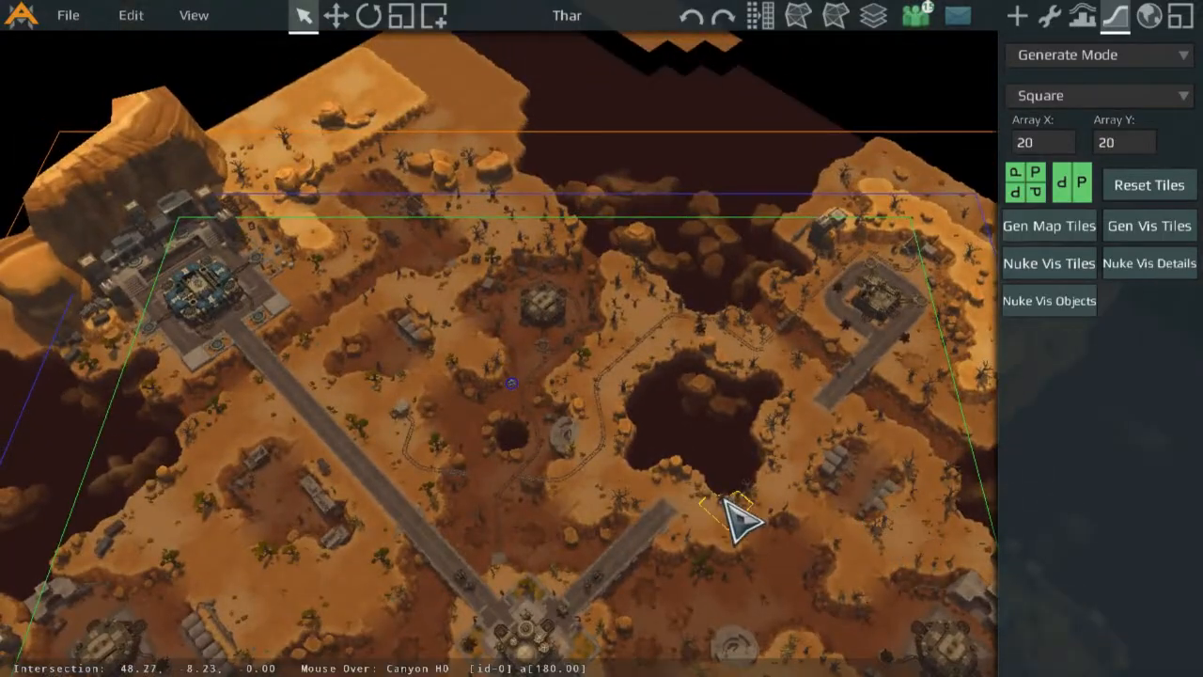
pyautogui.moveTo(725, 497); pyautogui.dragTo(930, 165, button='middle')
pyautogui.moveTo(686, 373); pyautogui.dragTo(599, 465, button='middle')
# Set the tile array to 18 by 18, reset the tiles and check the trimmed terrain edges.
pyautogui.moveTo(597, 230); pyautogui.dragTo(832, 167, button='middle')
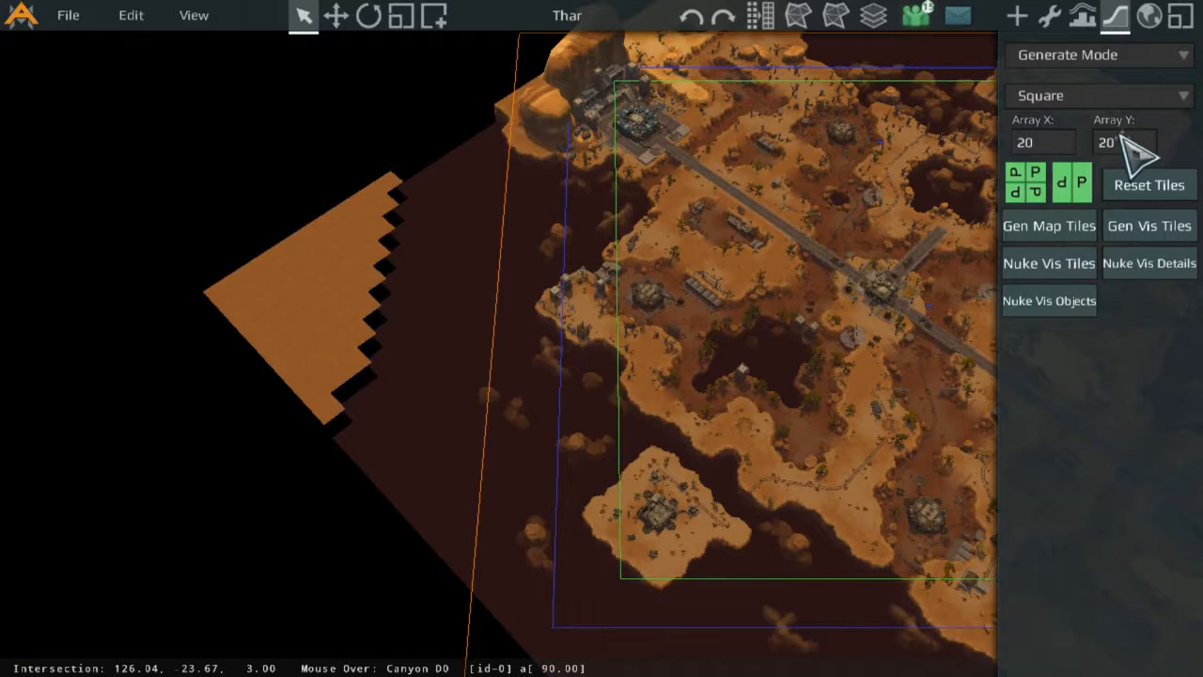
pyautogui.scroll(5, 814, 101)
pyautogui.moveTo(814, 102); pyautogui.dragTo(812, 308, button='middle')
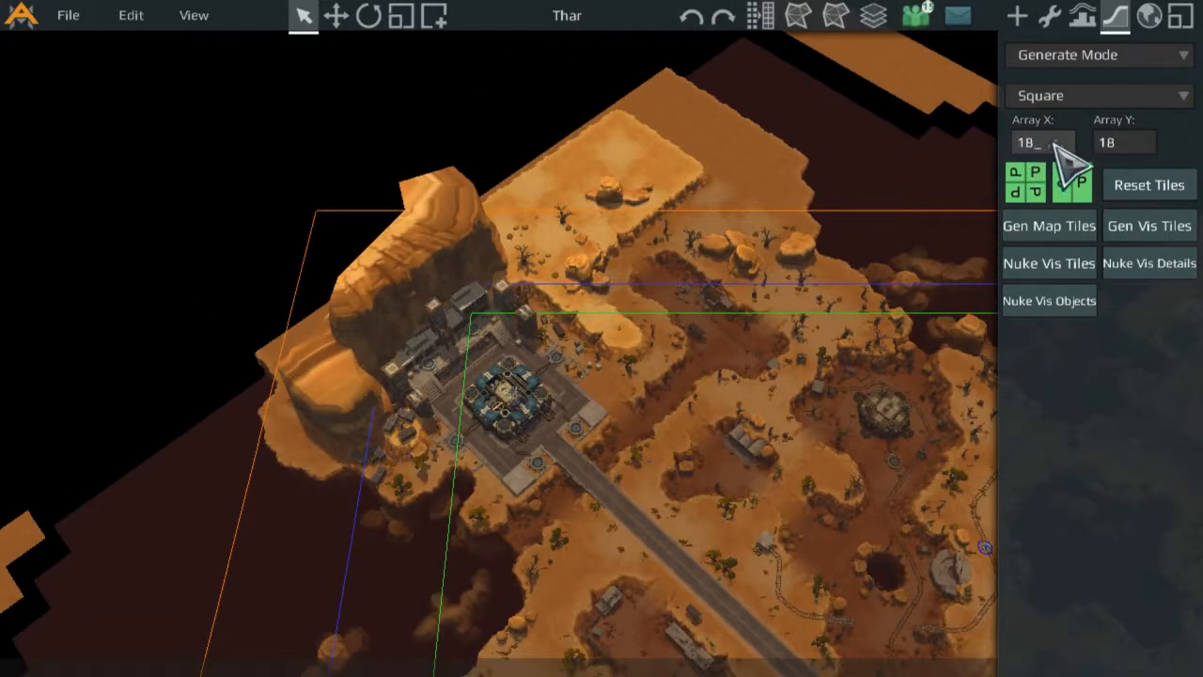
pyautogui.moveTo(913, 278); pyautogui.dragTo(767, 58, button='middle')
pyautogui.moveTo(754, 346); pyautogui.dragTo(861, 119, button='middle')
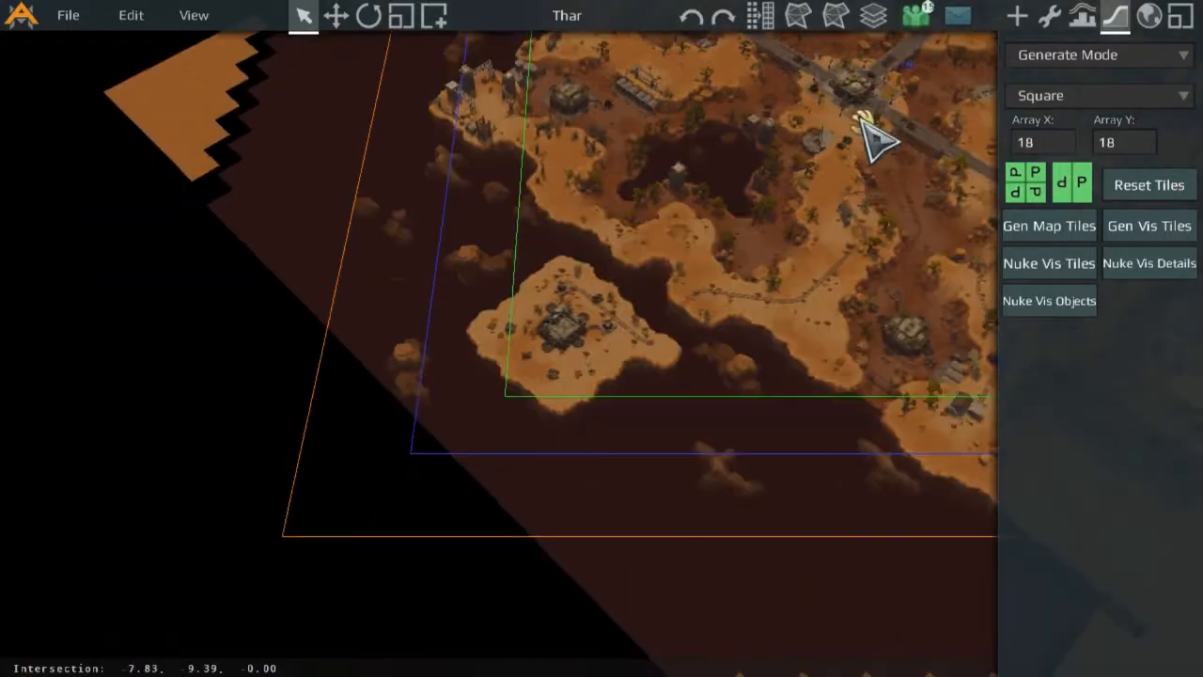
# Set the tile array to 15 by 15, reset the tiles and check the terrain near the island and red base.
pyautogui.scroll(4, 913, 276)
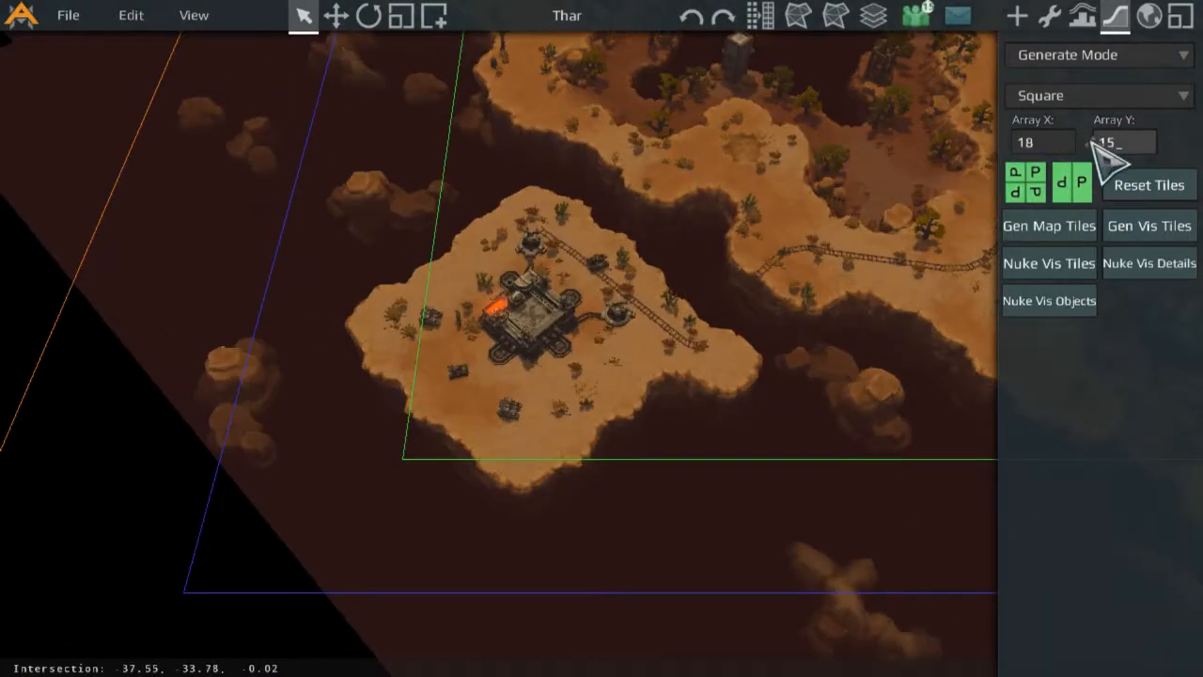
pyautogui.click(1116, 184)
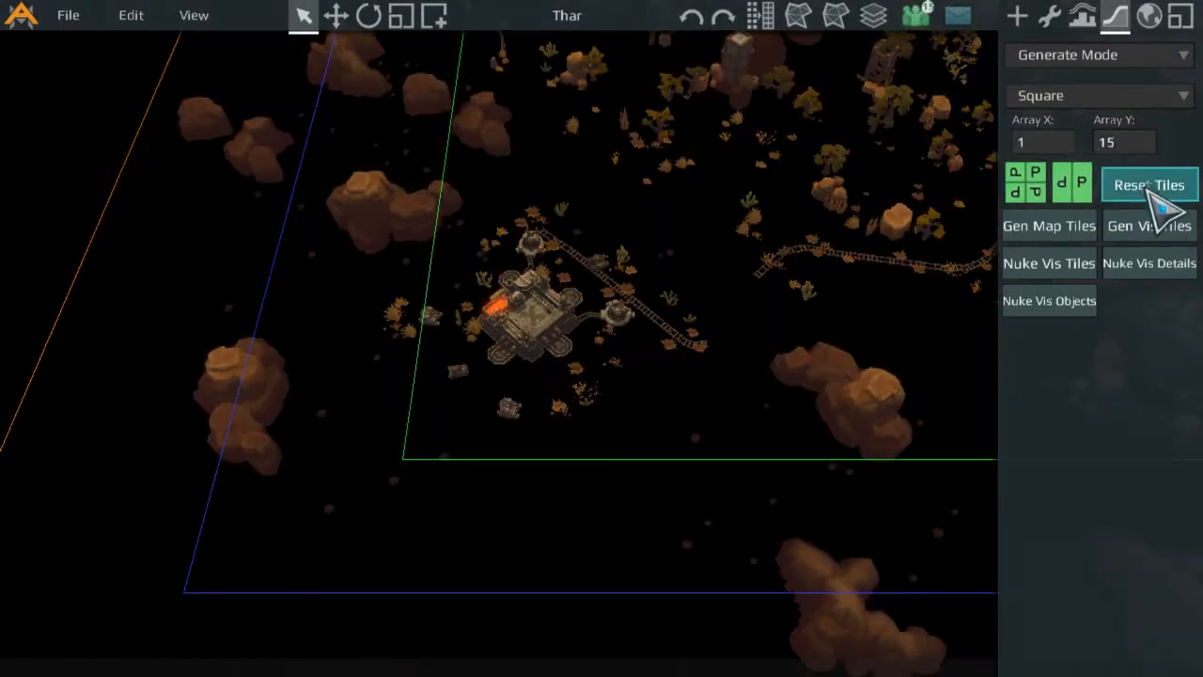
pyautogui.write('5')
pyautogui.click(1129, 179)
pyautogui.scroll(-4, 889, 287)
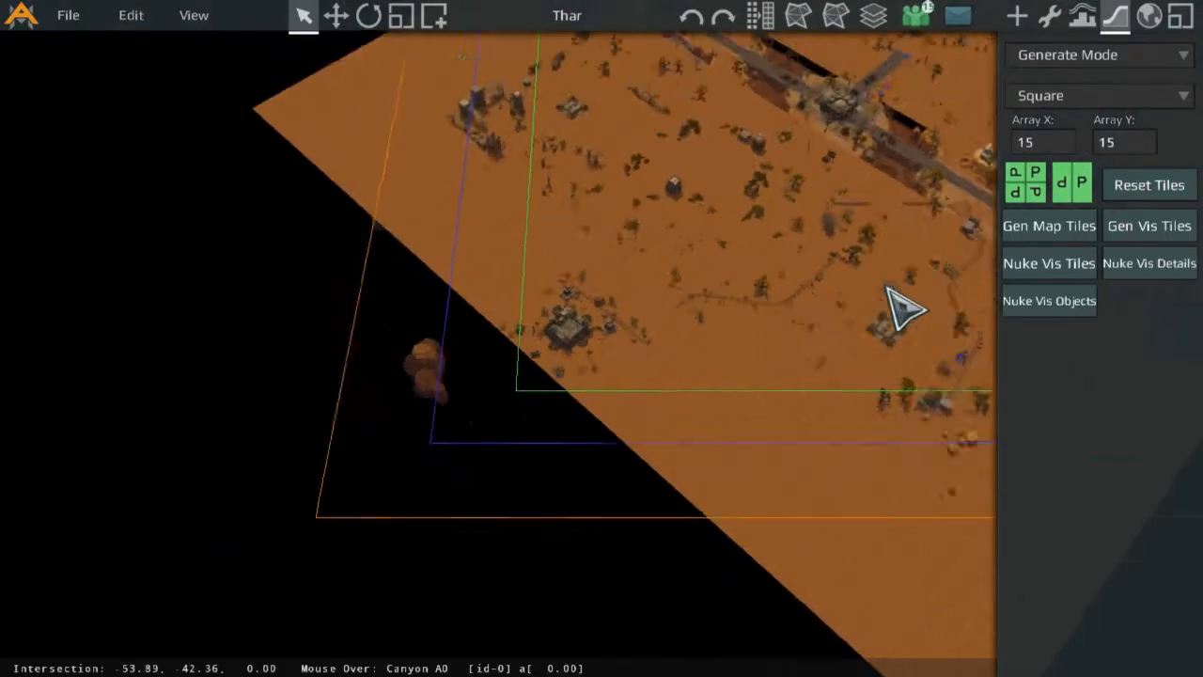
pyautogui.moveTo(889, 288); pyautogui.dragTo(736, 341, button='middle')
pyautogui.moveTo(644, 445); pyautogui.dragTo(329, 412, button='middle')
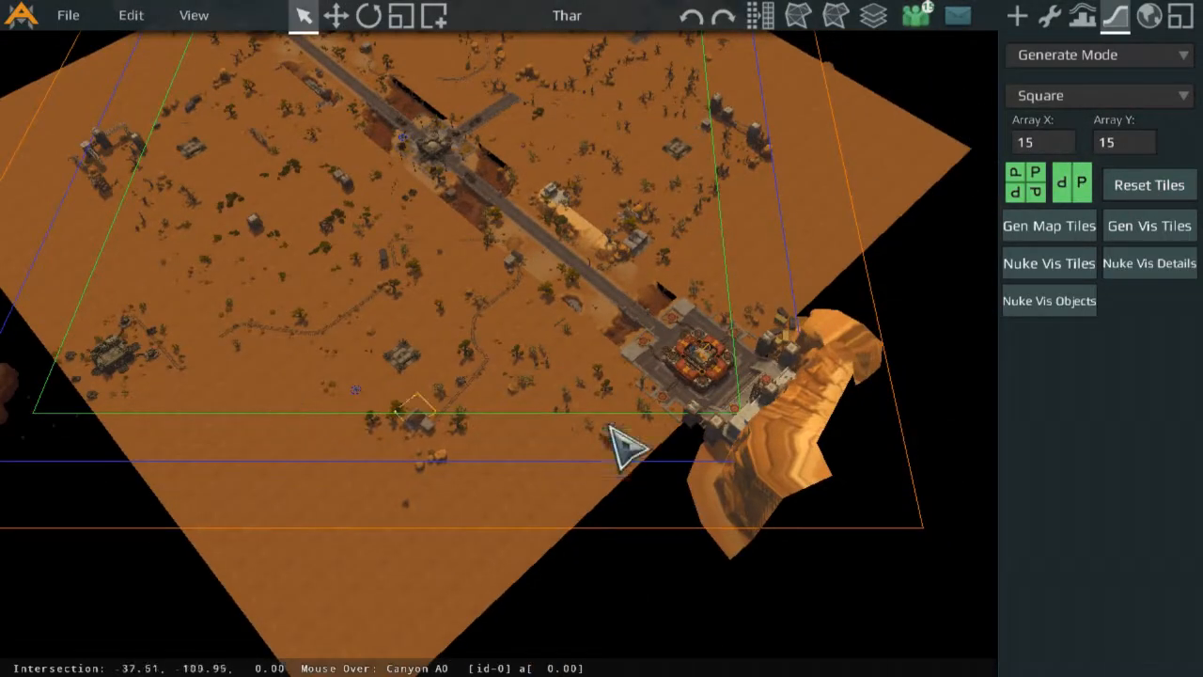
# Examine the 15 by 15 terrain's edges near the red base and at the corner outpost where objects sit off the terrain.
pyautogui.moveTo(292, 329); pyautogui.dragTo(912, 320, button='middle')
pyautogui.moveTo(730, 323); pyautogui.dragTo(649, 378, button='middle')
pyautogui.moveTo(608, 504); pyautogui.dragTo(553, 522, button='middle')
pyautogui.scroll(-1, 612, 215)
pyautogui.moveTo(940, 226); pyautogui.dragTo(611, 592, button='middle')
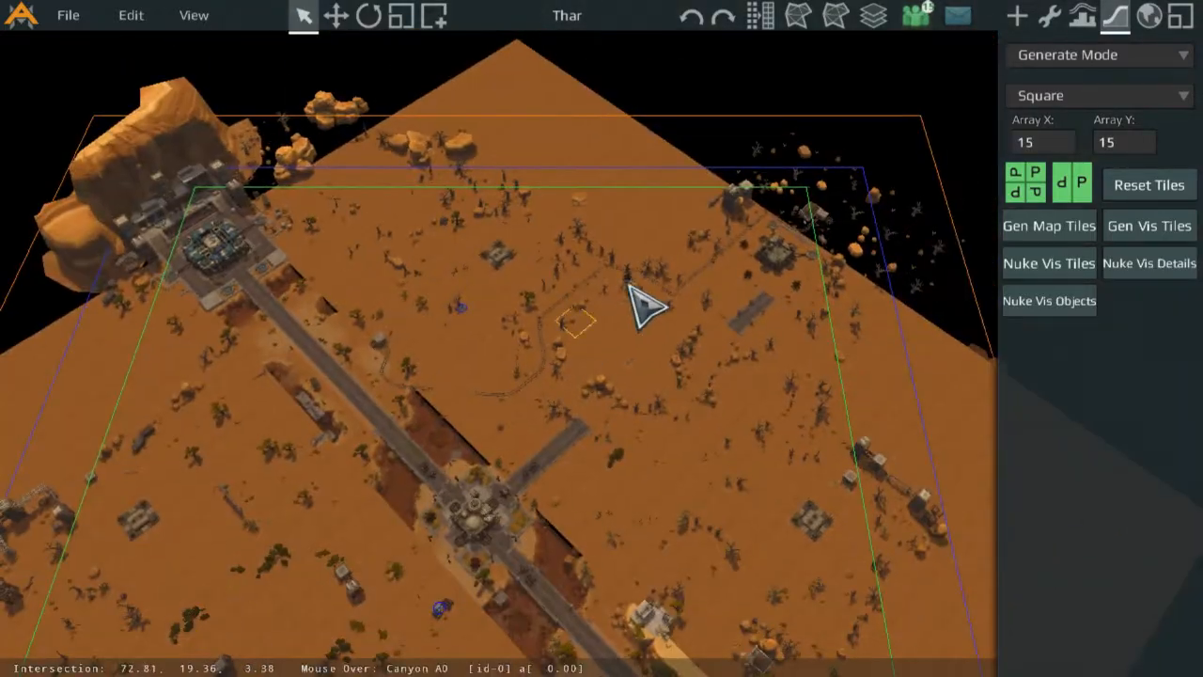
pyautogui.moveTo(893, 239); pyautogui.dragTo(553, 394, button='middle')
pyautogui.scroll(5, 553, 395)
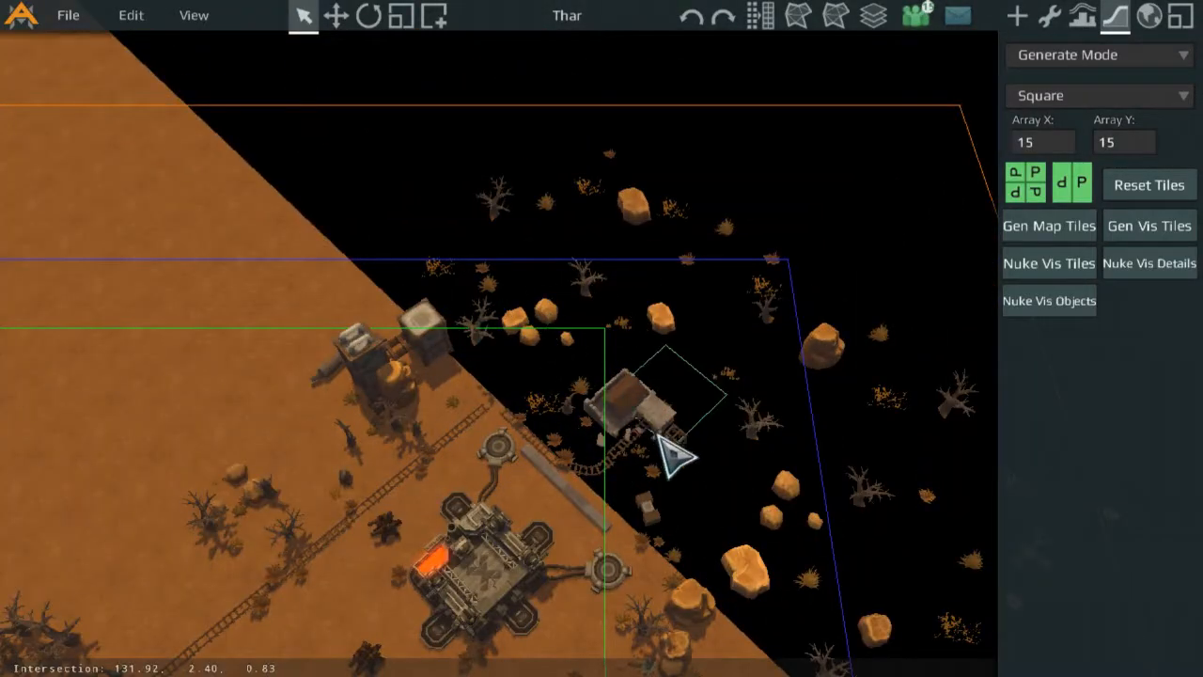
pyautogui.scroll(-3, 625, 428)
# Examine the blue base and the cliffs behind it against the terrain edge and boundary lines.
pyautogui.moveTo(512, 353); pyautogui.dragTo(930, 348, button='middle')
pyautogui.moveTo(452, 343); pyautogui.dragTo(799, 319, button='middle')
pyautogui.moveTo(198, 316); pyautogui.dragTo(686, 303, button='middle')
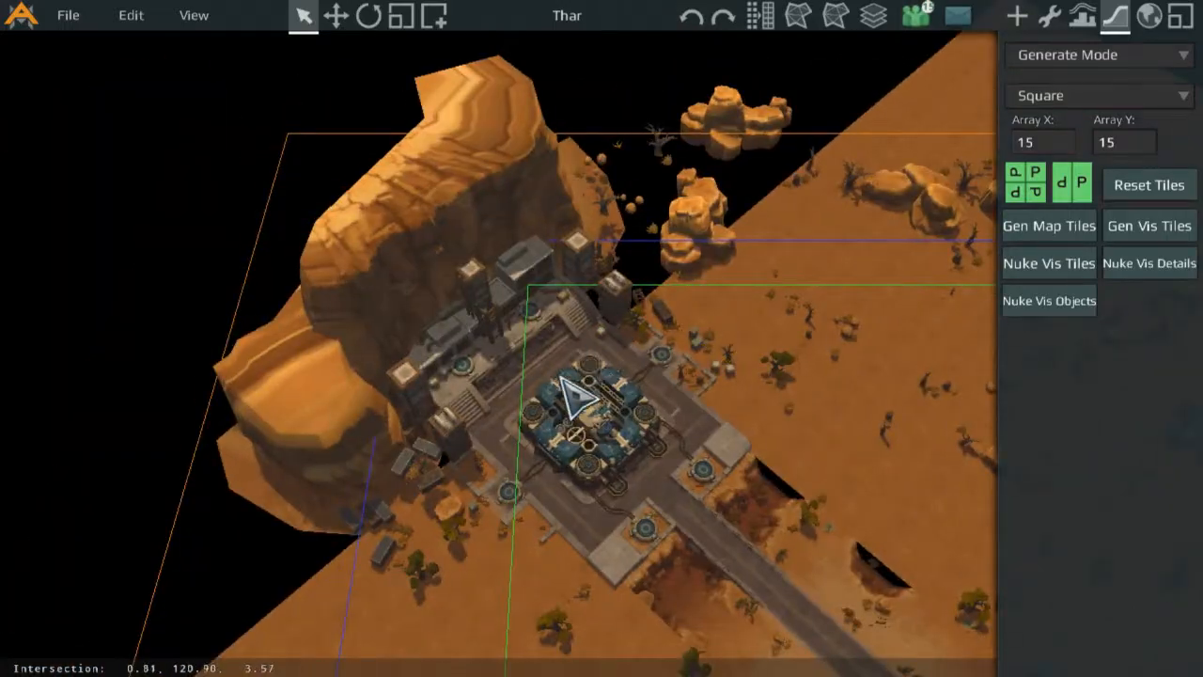
pyautogui.moveTo(503, 362); pyautogui.dragTo(684, 271, button='middle')
pyautogui.moveTo(712, 202); pyautogui.dragTo(639, 301, button='middle')
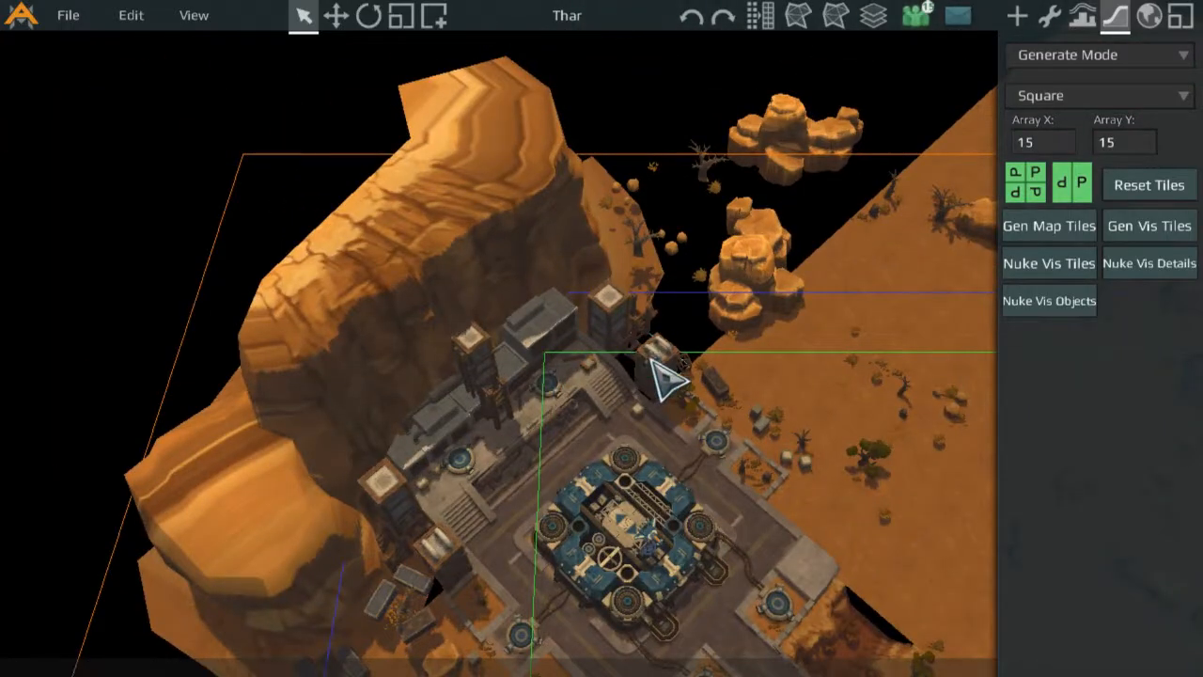
pyautogui.moveTo(635, 418); pyautogui.dragTo(641, 348, button='middle')
pyautogui.scroll(3, 643, 346)
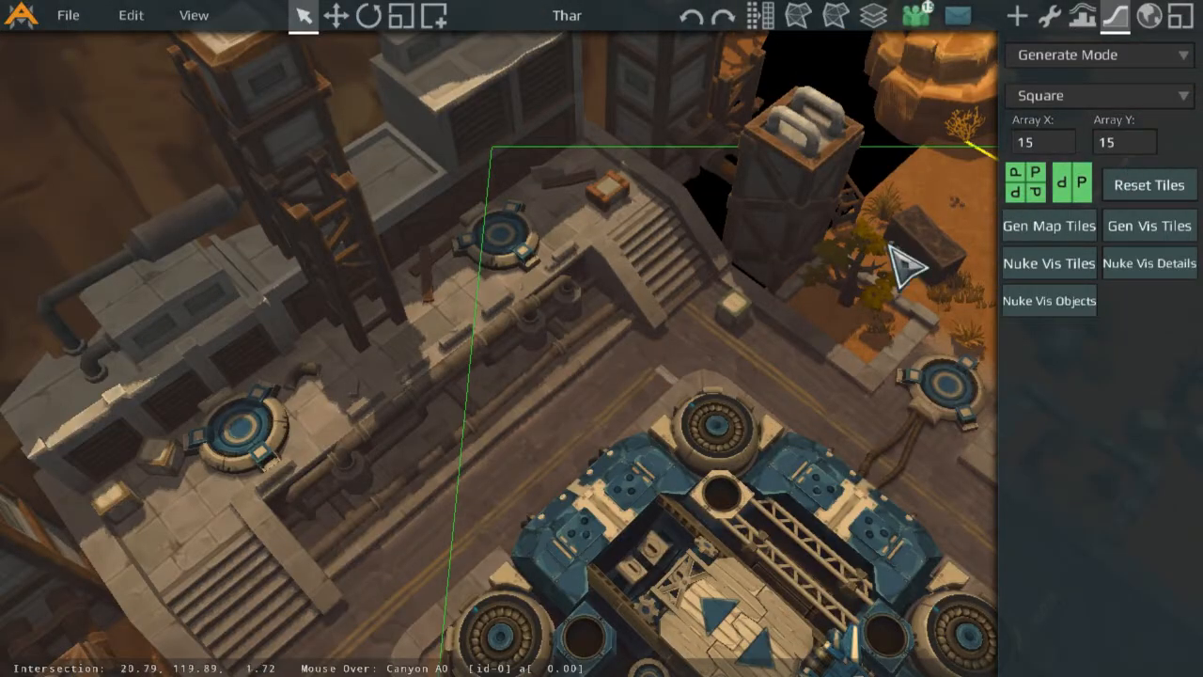
# Select the terrain tile at the edge of the central outpost where the side road begins.
pyautogui.scroll(-4, 869, 226)
pyautogui.moveTo(850, 230); pyautogui.dragTo(623, 357, button='middle')
pyautogui.scroll(-2, 649, 404)
pyautogui.moveTo(677, 449); pyautogui.dragTo(335, 203, button='middle')
pyautogui.scroll(4, 689, 266)
pyautogui.moveTo(689, 266); pyautogui.dragTo(760, 296, button='middle')
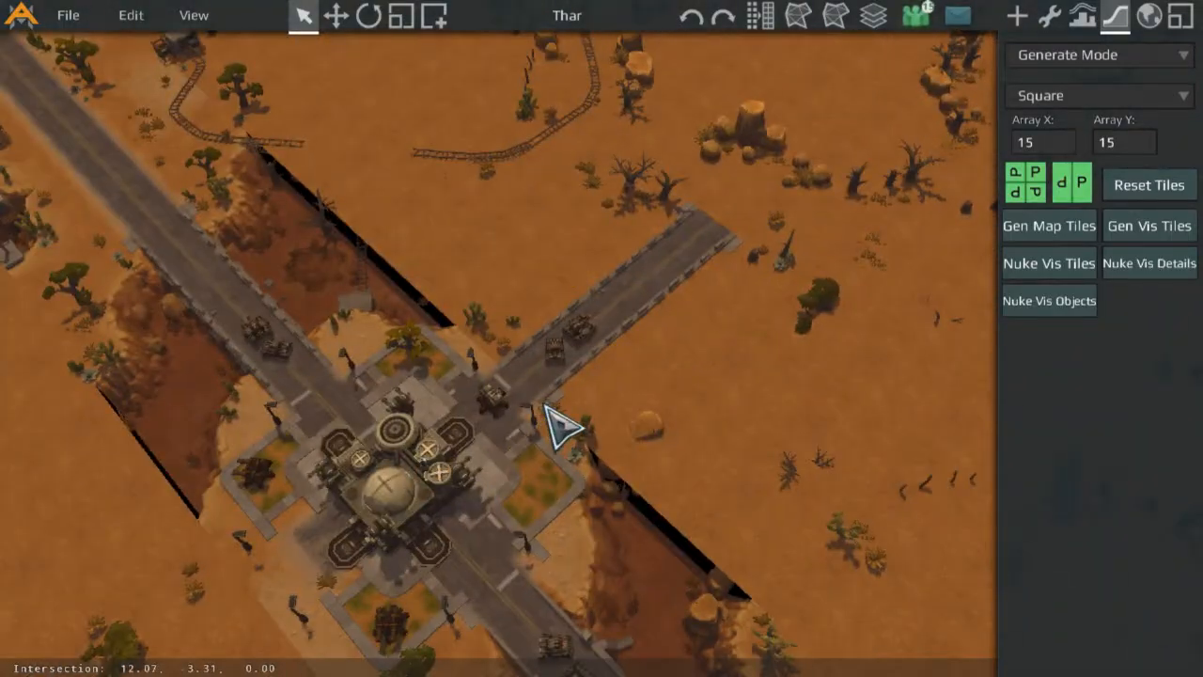
pyautogui.click(1062, 158)
pyautogui.click(523, 442)
pyautogui.click(1065, 141)
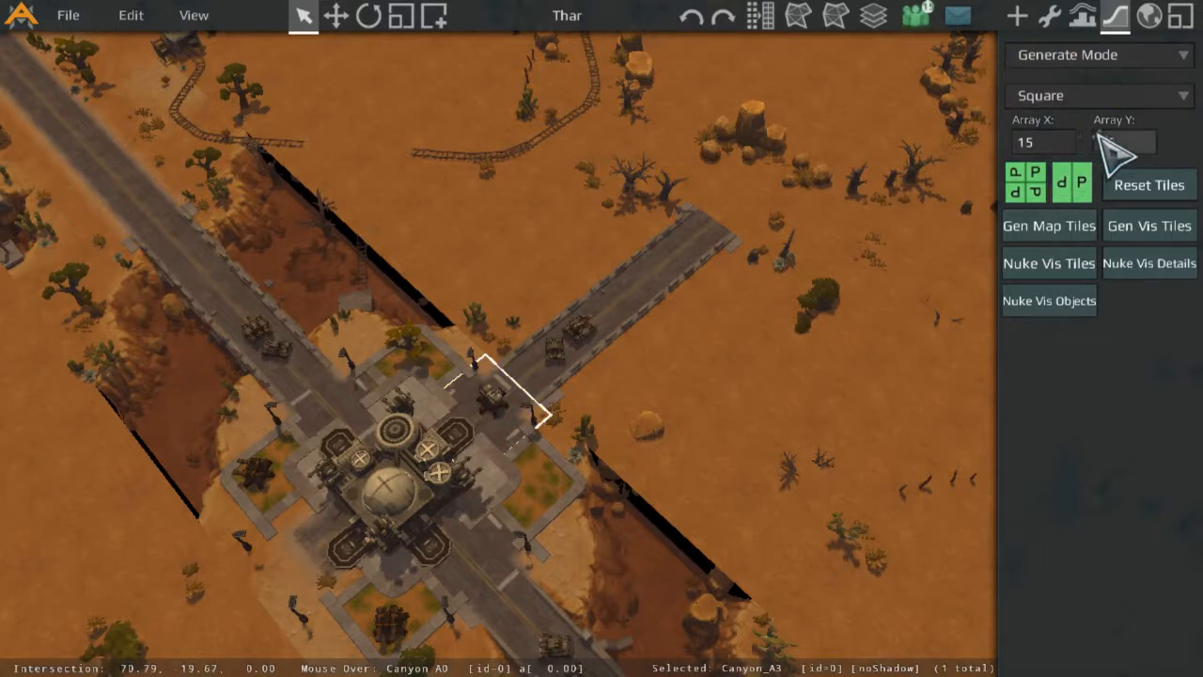
# Select the straight row of tiles from the central outpost along the side road to the corner outpost to gauge the distance.
pyautogui.click(592, 393)
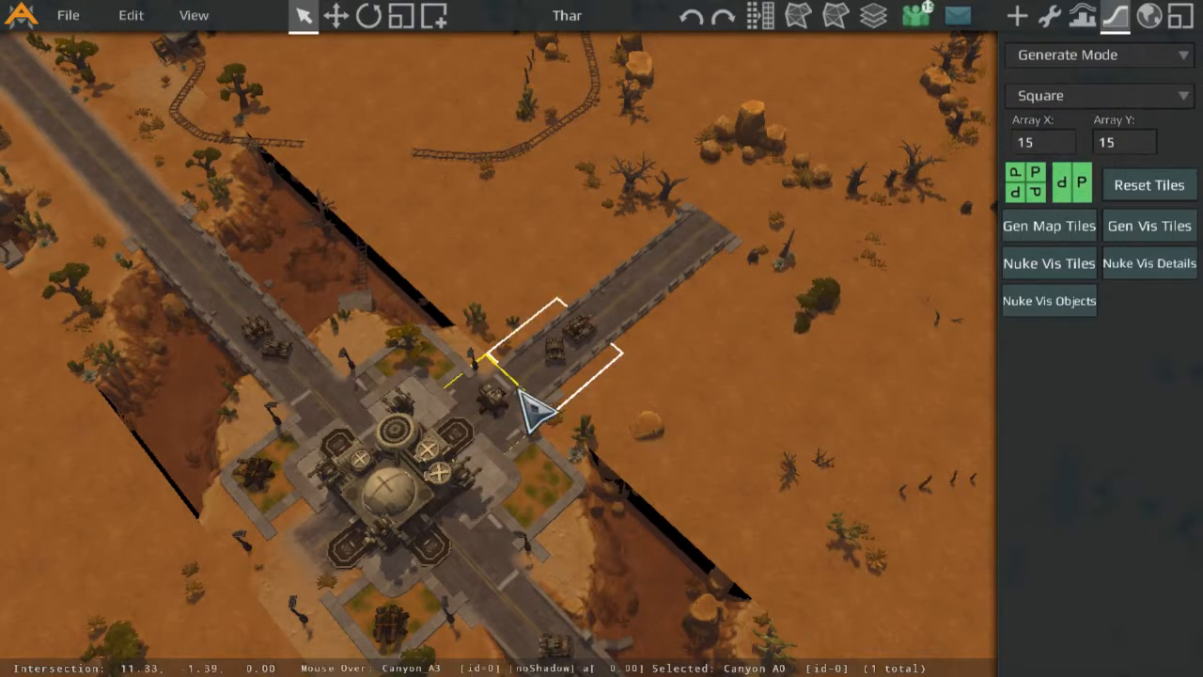
pyautogui.keyDown('shift'); pyautogui.click(505, 374); pyautogui.keyUp('shift')
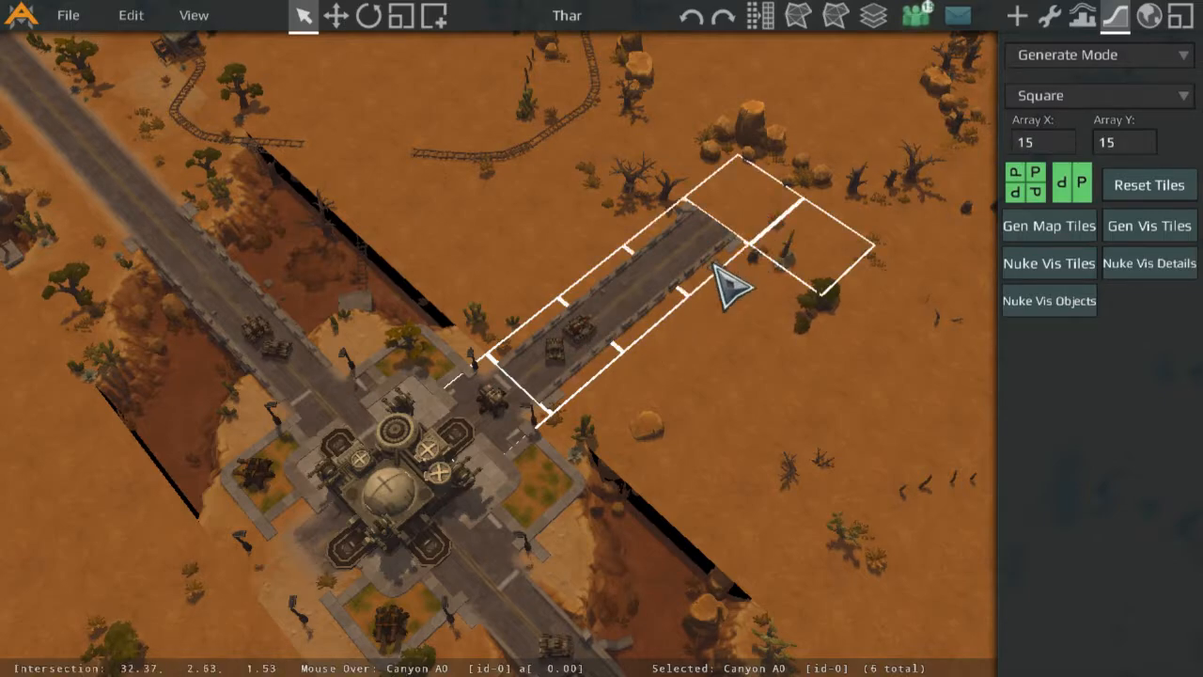
pyautogui.keyDown('shift'); pyautogui.click(812, 233); pyautogui.keyUp('shift')
pyautogui.scroll(-3, 825, 212)
pyautogui.scroll(2, 824, 213)
pyautogui.keyDown('shift'); pyautogui.click(503, 427); pyautogui.keyUp('shift')
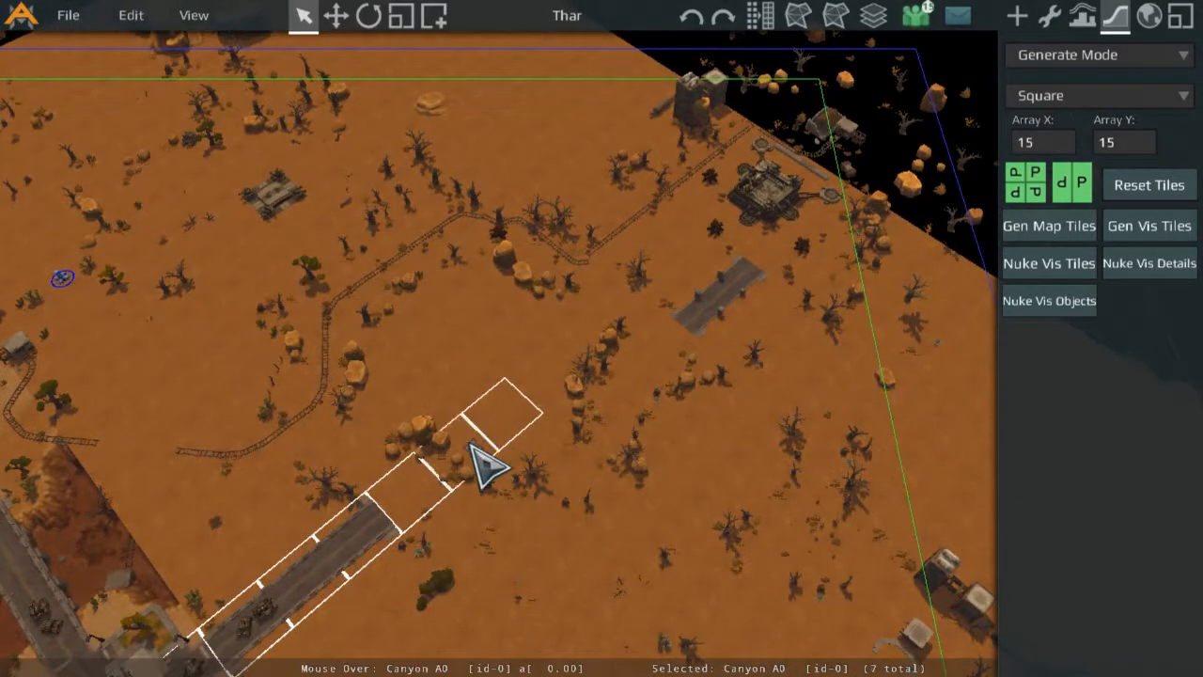
pyautogui.keyDown('shift'); pyautogui.click(658, 286); pyautogui.keyUp('shift')
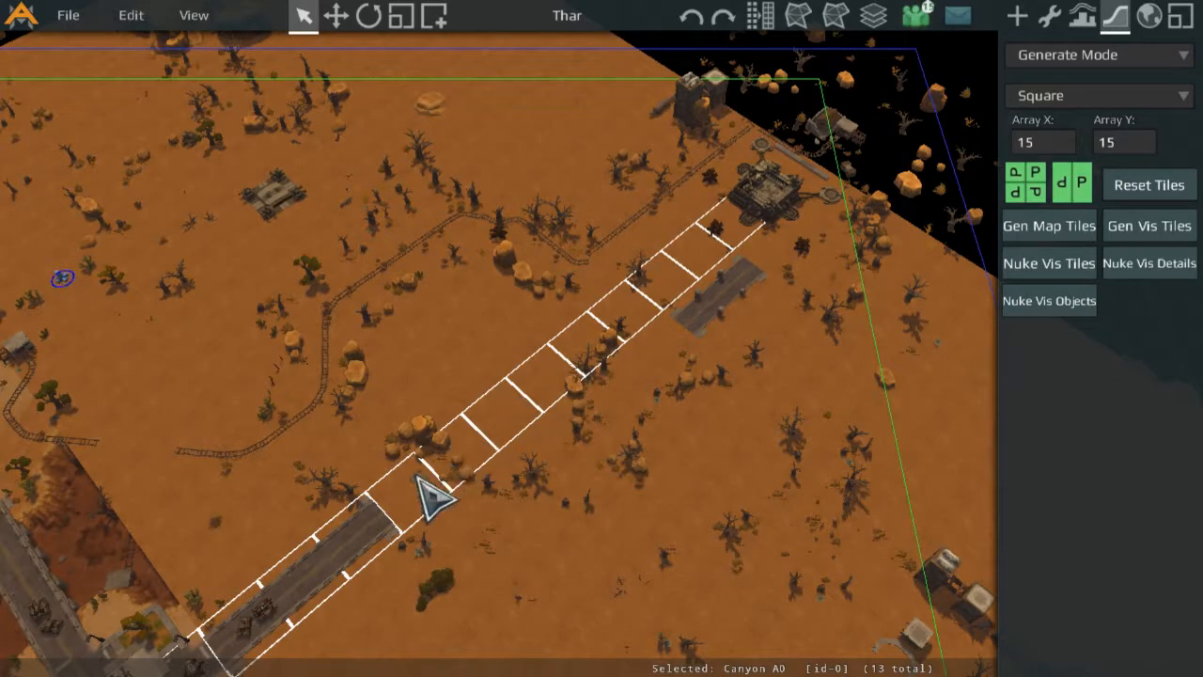
pyautogui.moveTo(369, 525); pyautogui.dragTo(427, 447, button='middle')
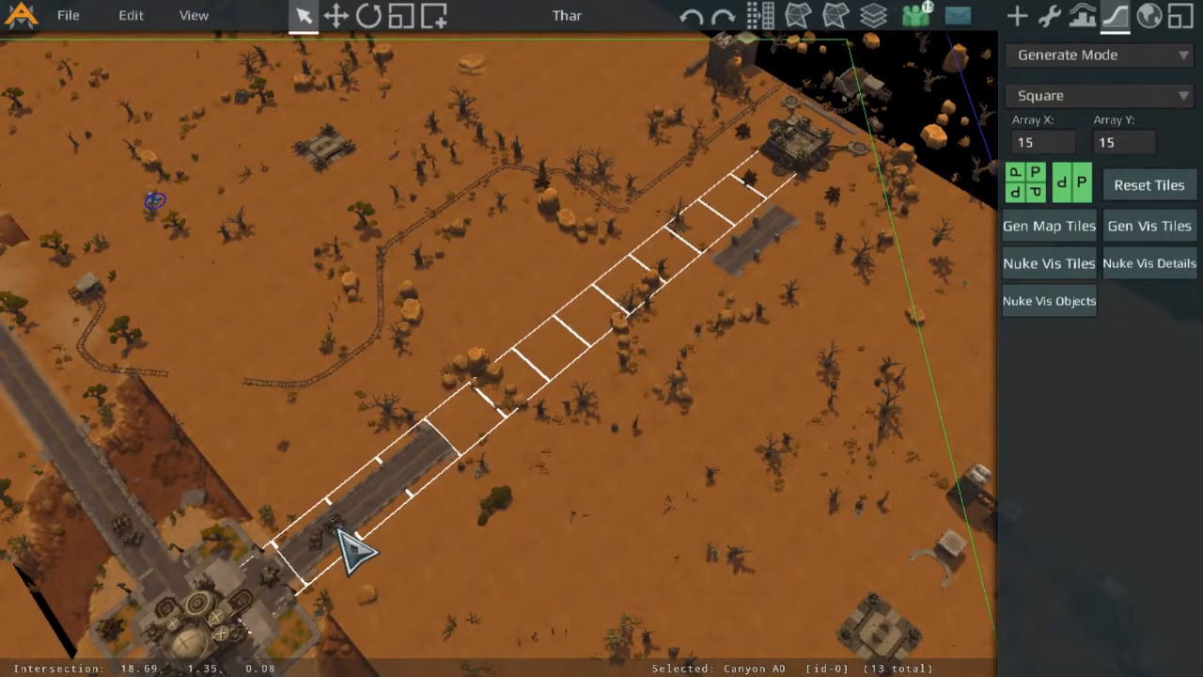
pyautogui.moveTo(273, 585); pyautogui.dragTo(578, 437, button='middle')
pyautogui.scroll(-2, 691, 381)
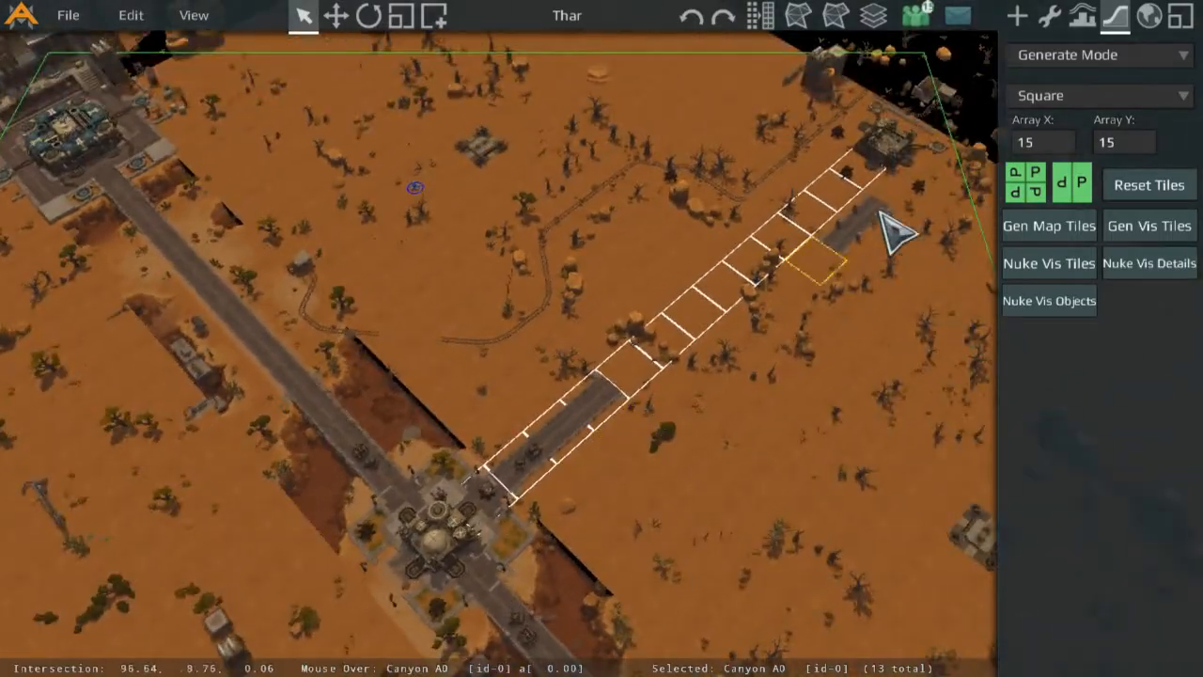
# Replace the row selection with one tile beside the detached road segment and examine the ground between both road pieces.
pyautogui.click(813, 271)
pyautogui.scroll(-3, 810, 274)
pyautogui.moveTo(716, 382); pyautogui.dragTo(757, 280, button='middle')
pyautogui.scroll(1, 757, 280)
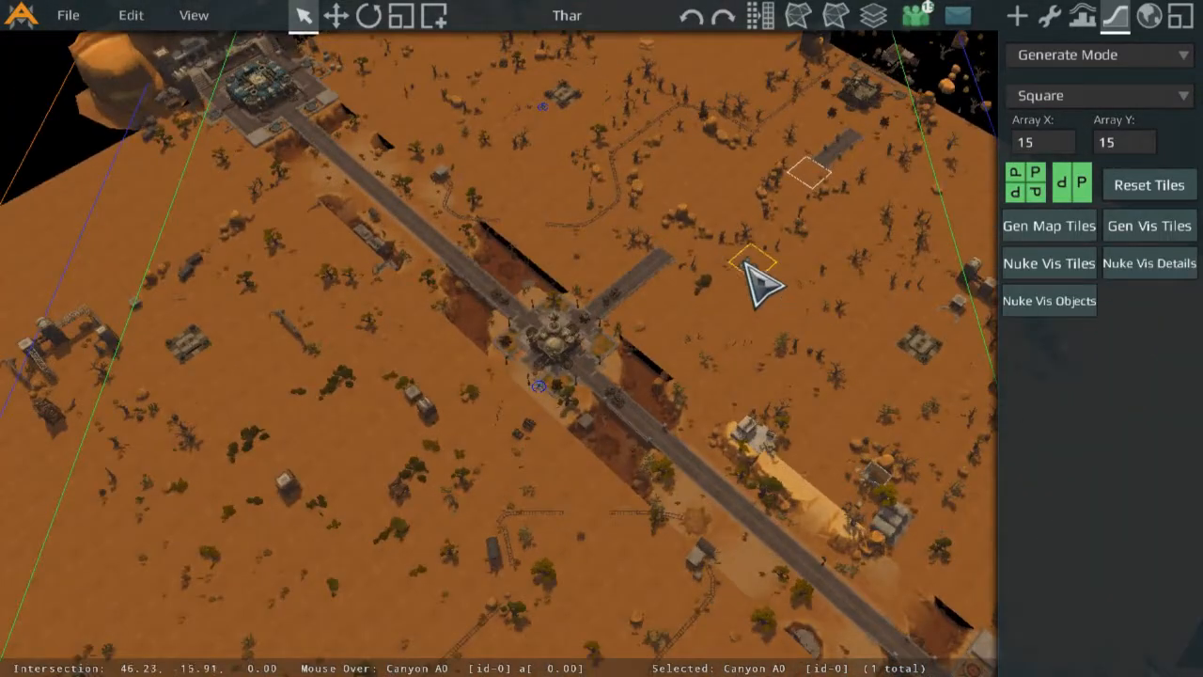
pyautogui.scroll(3, 715, 212)
pyautogui.moveTo(797, 122); pyautogui.dragTo(558, 391, button='middle')
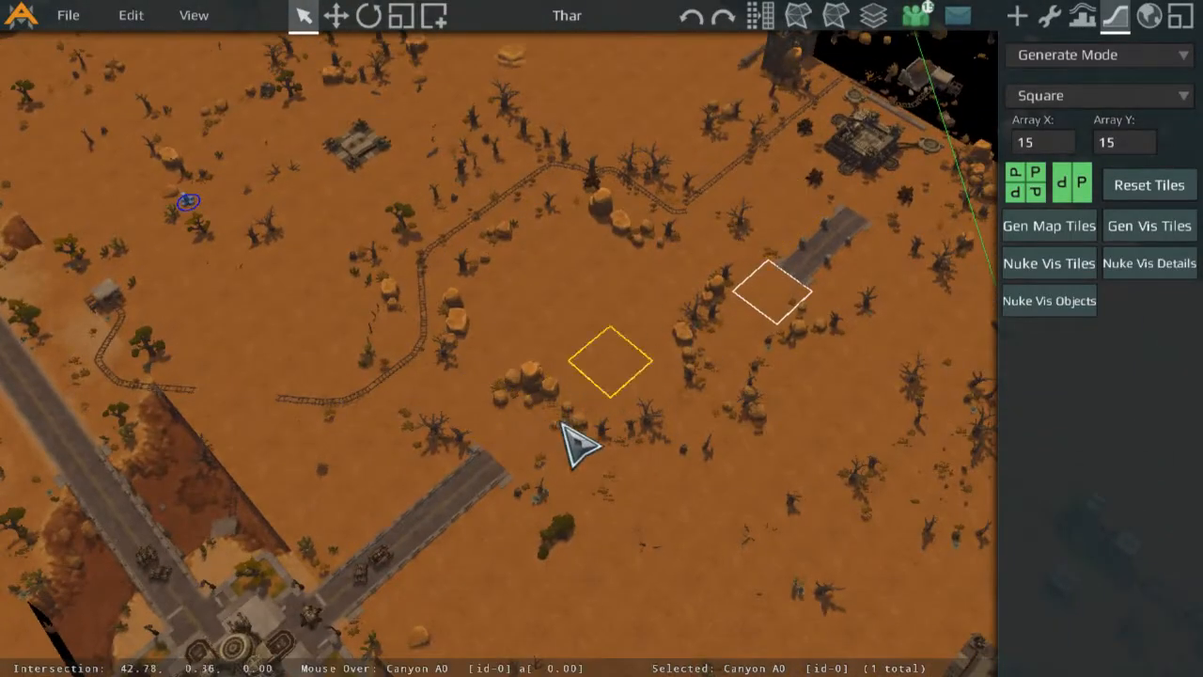
pyautogui.scroll(-3, 800, 255)
pyautogui.scroll(2, 780, 286)
pyautogui.scroll(1, 870, 249)
pyautogui.moveTo(879, 246); pyautogui.dragTo(672, 562, button='middle')
pyautogui.scroll(3, 752, 278)
pyautogui.moveTo(758, 292); pyautogui.dragTo(522, 389, button='middle')
pyautogui.scroll(-5, 538, 409)
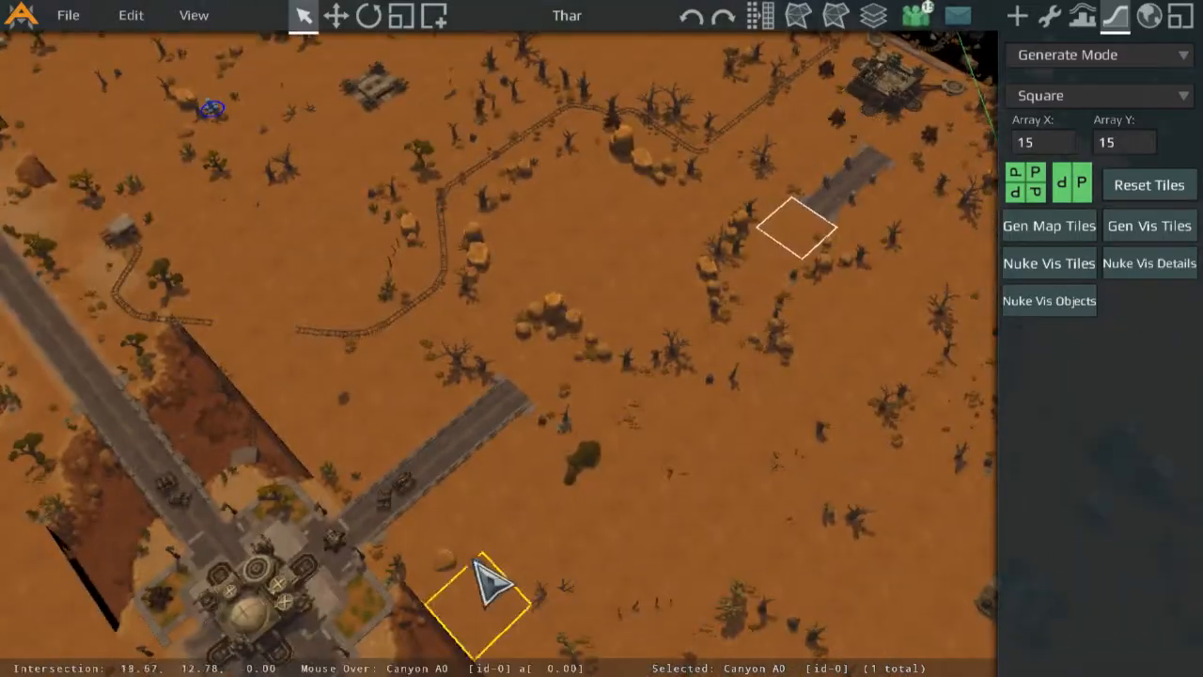
# Select tiles between the detached road segment and the corner outpost, and switch to a single tile in the open ground.
pyautogui.click(806, 179)
pyautogui.scroll(3, 806, 179)
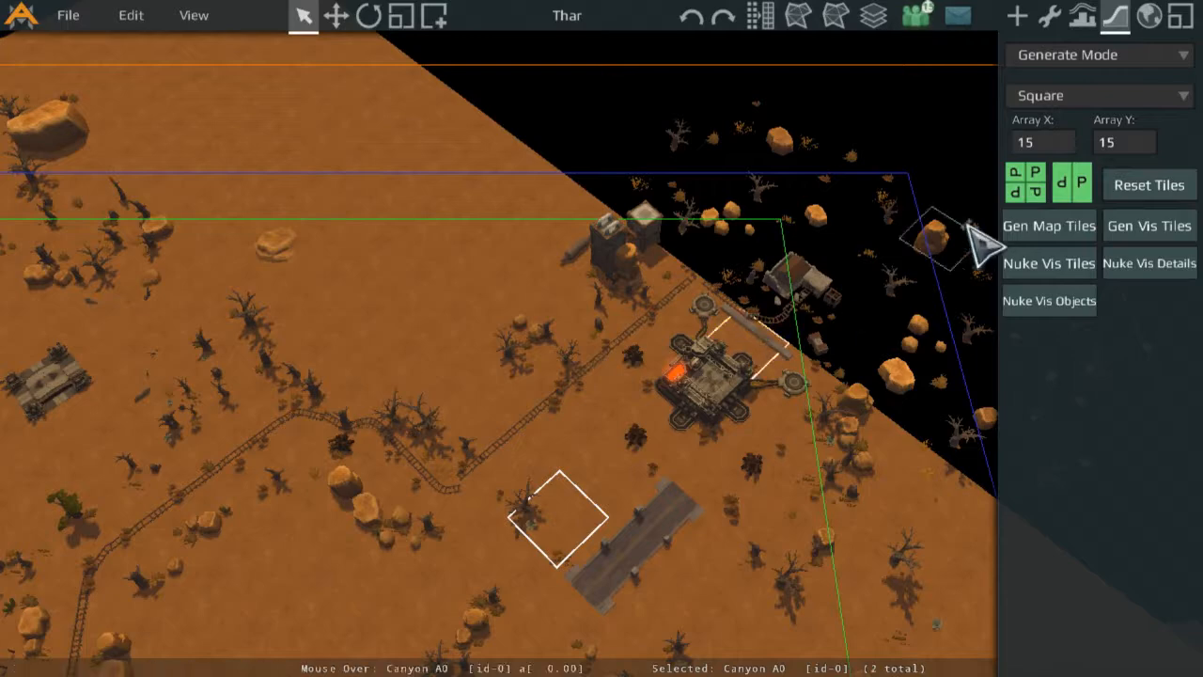
pyautogui.moveTo(655, 467); pyautogui.dragTo(777, 265, button='middle')
pyautogui.click(763, 273)
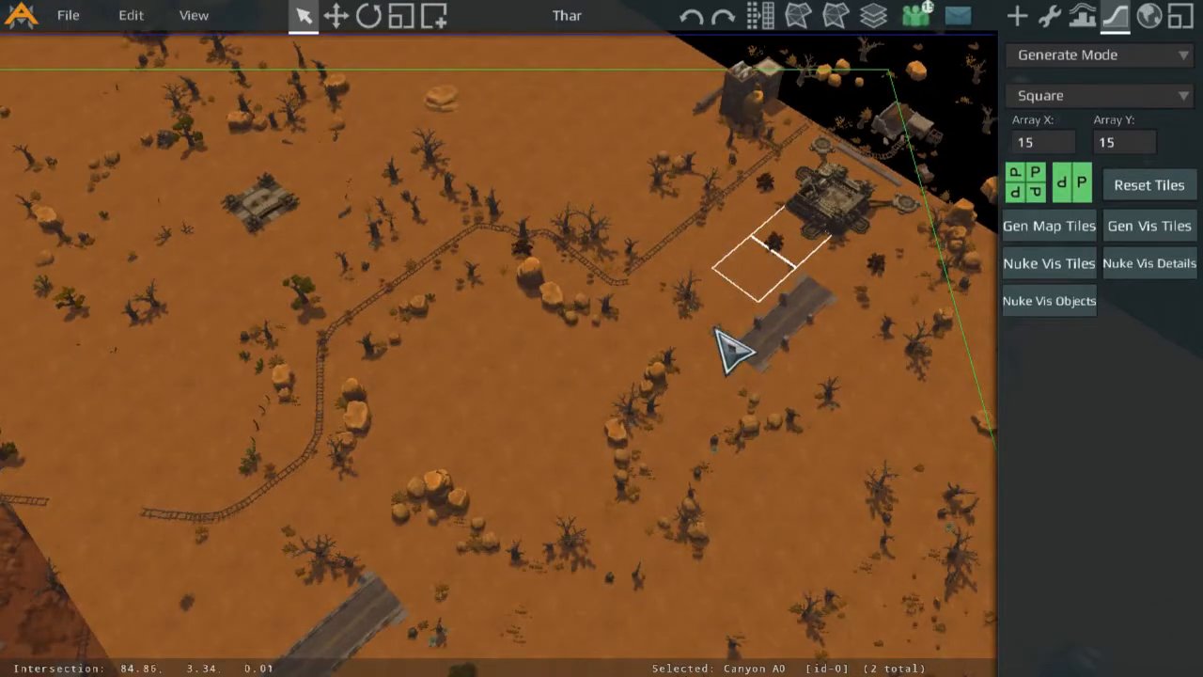
pyautogui.click(516, 453)
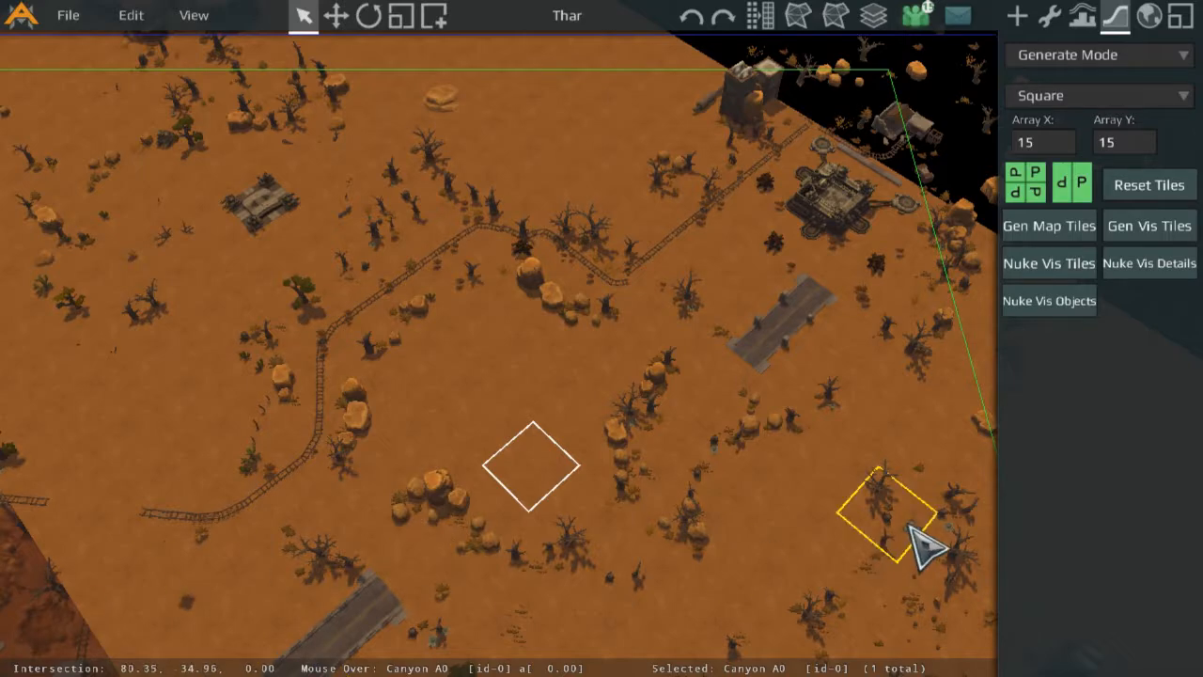
# Select the corner-to-corner row of tiles from the central outpost to the structures at the map's side boundary.
pyautogui.scroll(-3, 720, 507)
pyautogui.moveTo(707, 490); pyautogui.dragTo(674, 243, button='middle')
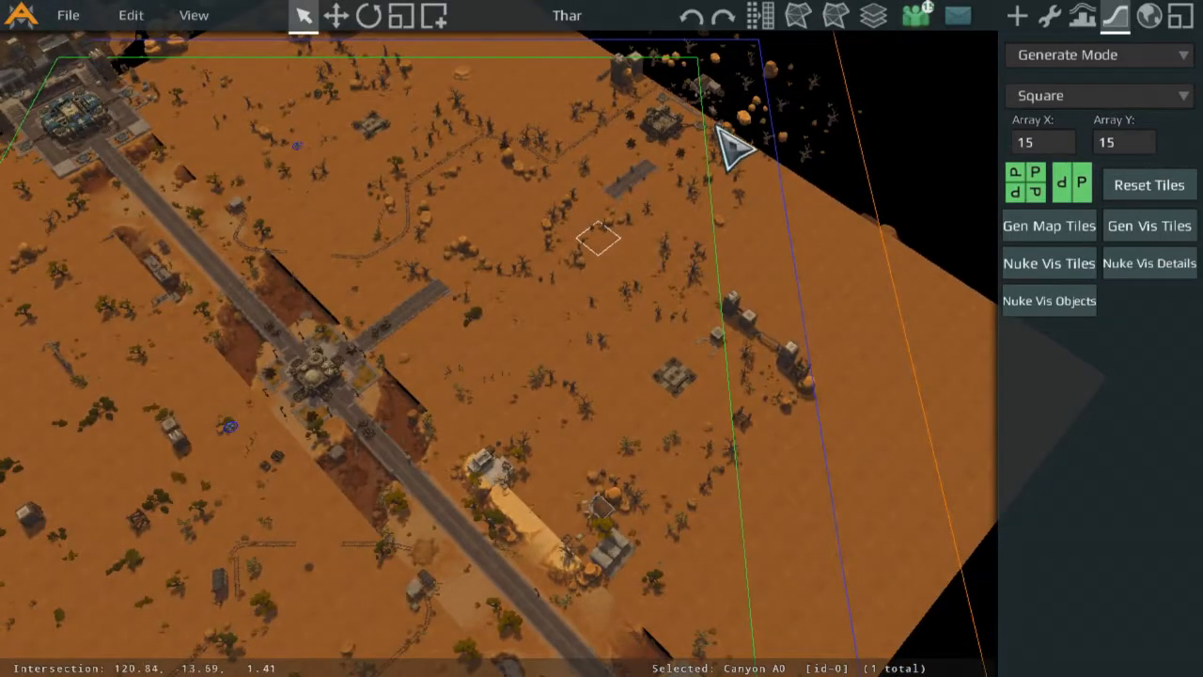
pyautogui.click(394, 357)
pyautogui.keyDown('shift'); pyautogui.click(502, 346); pyautogui.keyUp('shift')
pyautogui.keyDown('shift'); pyautogui.click(557, 347); pyautogui.keyUp('shift')
pyautogui.keyDown('shift'); pyautogui.click(641, 342); pyautogui.keyUp('shift')
pyautogui.keyDown('shift'); pyautogui.click(697, 344); pyautogui.keyUp('shift')
pyautogui.keyDown('shift'); pyautogui.click(648, 353); pyautogui.keyUp('shift')
pyautogui.keyDown('shift'); pyautogui.click(549, 353); pyautogui.keyUp('shift')
pyautogui.keyDown('shift'); pyautogui.click(450, 356); pyautogui.keyUp('shift')
pyautogui.keyDown('shift'); pyautogui.click(353, 355); pyautogui.keyUp('shift')
pyautogui.keyDown('shift'); pyautogui.click(547, 355); pyautogui.keyUp('shift')
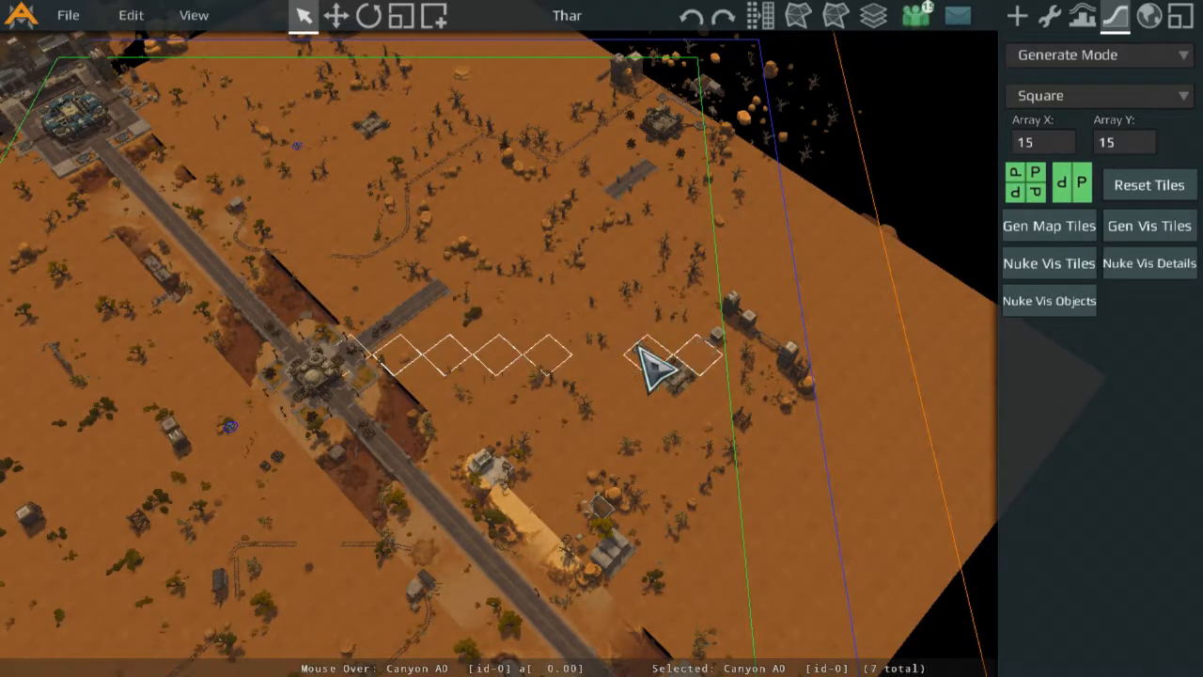
pyautogui.keyDown('shift'); pyautogui.click(732, 353); pyautogui.keyUp('shift')
# Extend the tile selection along the side boundary from the end of the row up to the corner outpost.
pyautogui.scroll(-1, 749, 404)
pyautogui.moveTo(734, 517); pyautogui.dragTo(696, 388, button='middle')
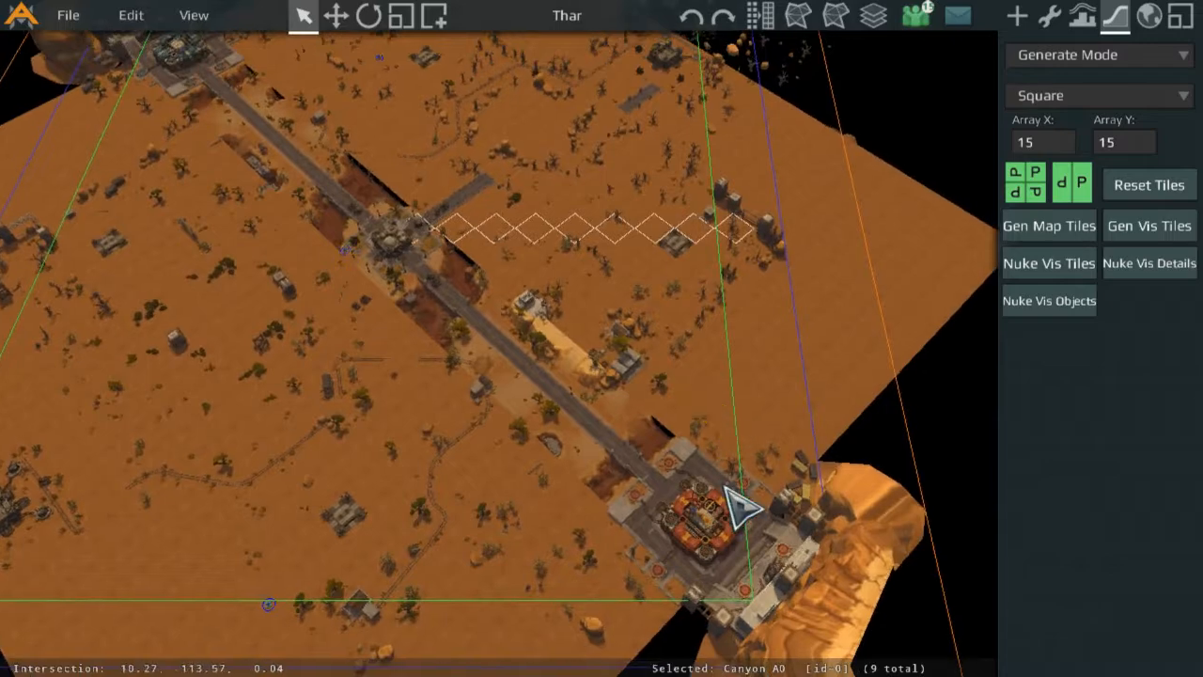
pyautogui.moveTo(722, 252); pyautogui.dragTo(656, 490, button='middle')
pyautogui.scroll(1, 681, 301)
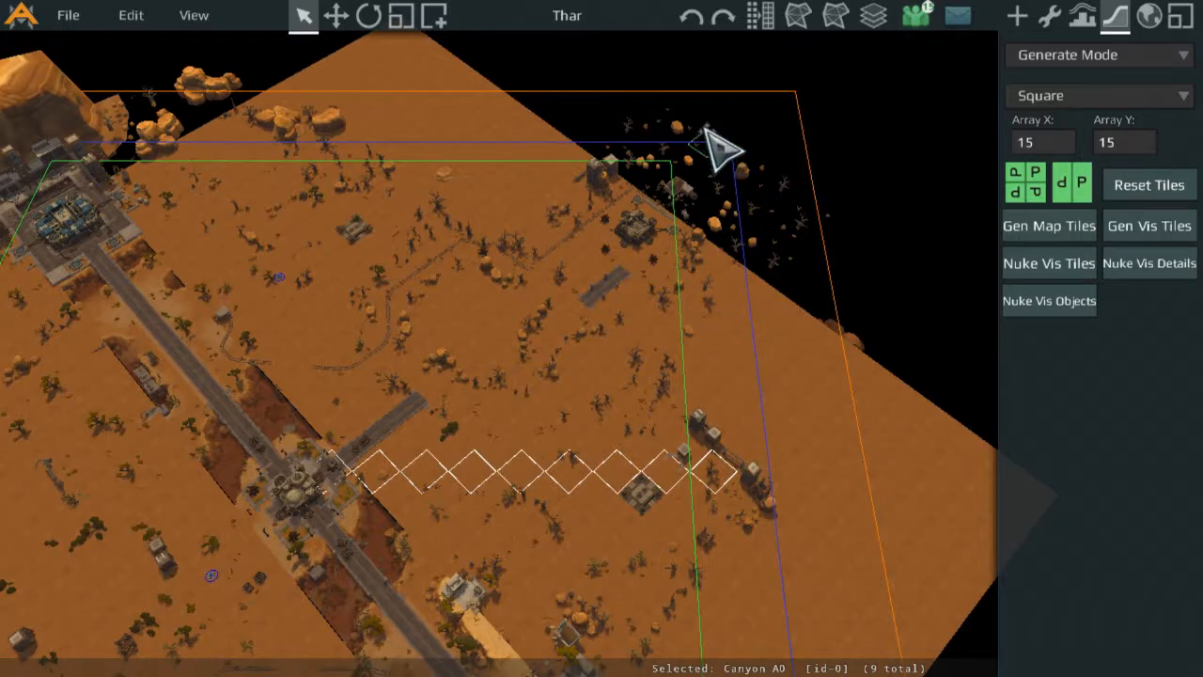
pyautogui.keyDown('shift'); pyautogui.click(701, 249); pyautogui.keyUp('shift')
pyautogui.keyDown('shift'); pyautogui.click(716, 335); pyautogui.keyUp('shift')
pyautogui.keyDown('shift'); pyautogui.click(725, 423); pyautogui.keyUp('shift')
pyautogui.keyDown('shift'); pyautogui.click(730, 442); pyautogui.keyUp('shift')
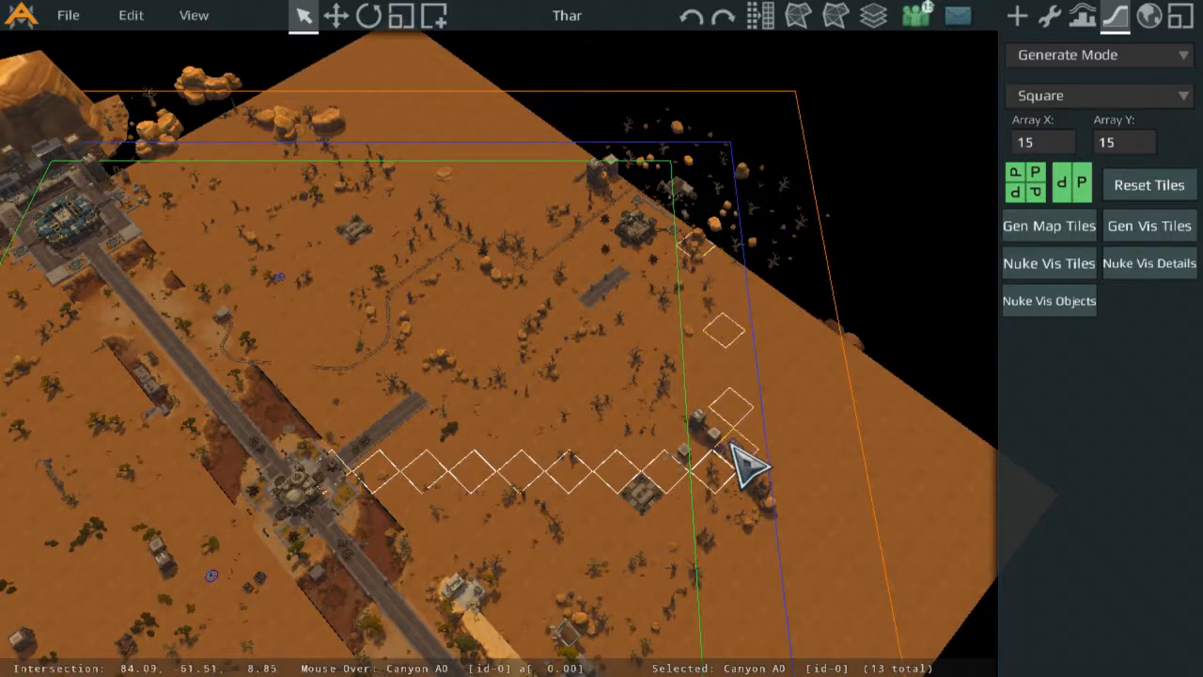
pyautogui.keyDown('shift'); pyautogui.moveTo(718, 291); pyautogui.dragTo(707, 171); pyautogui.keyUp('shift')
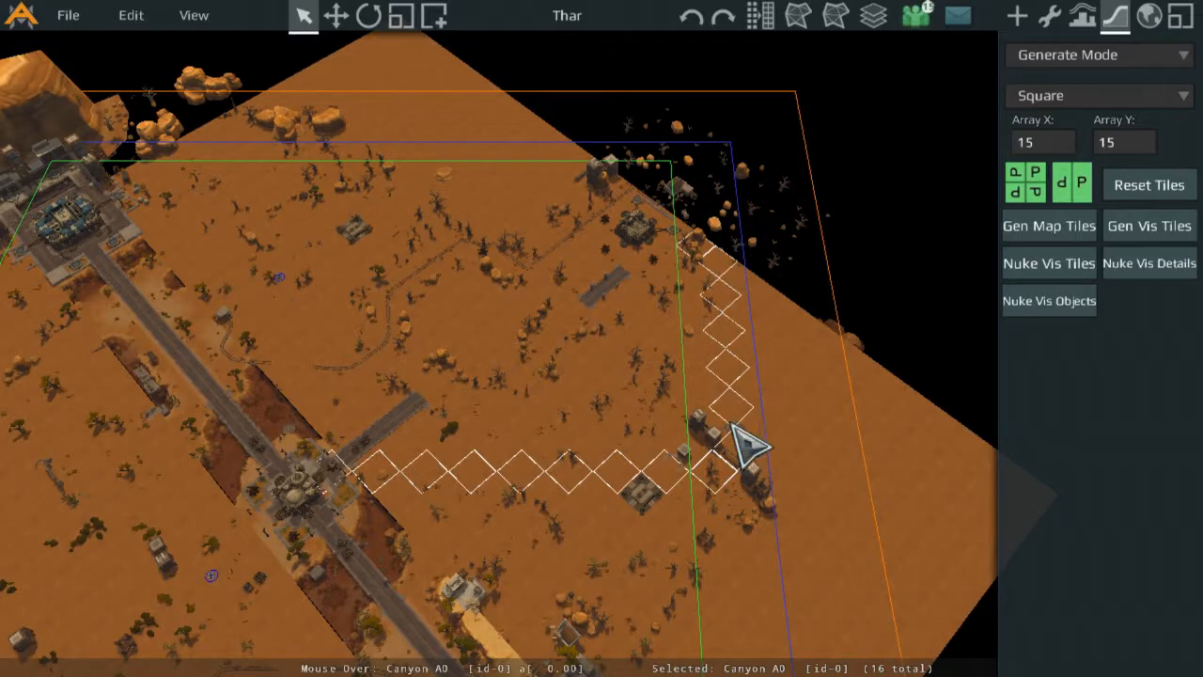
# Examine the selected tile path from a rotated angle and restore the original camera orientation.
pyautogui.scroll(-2, 432, 425)
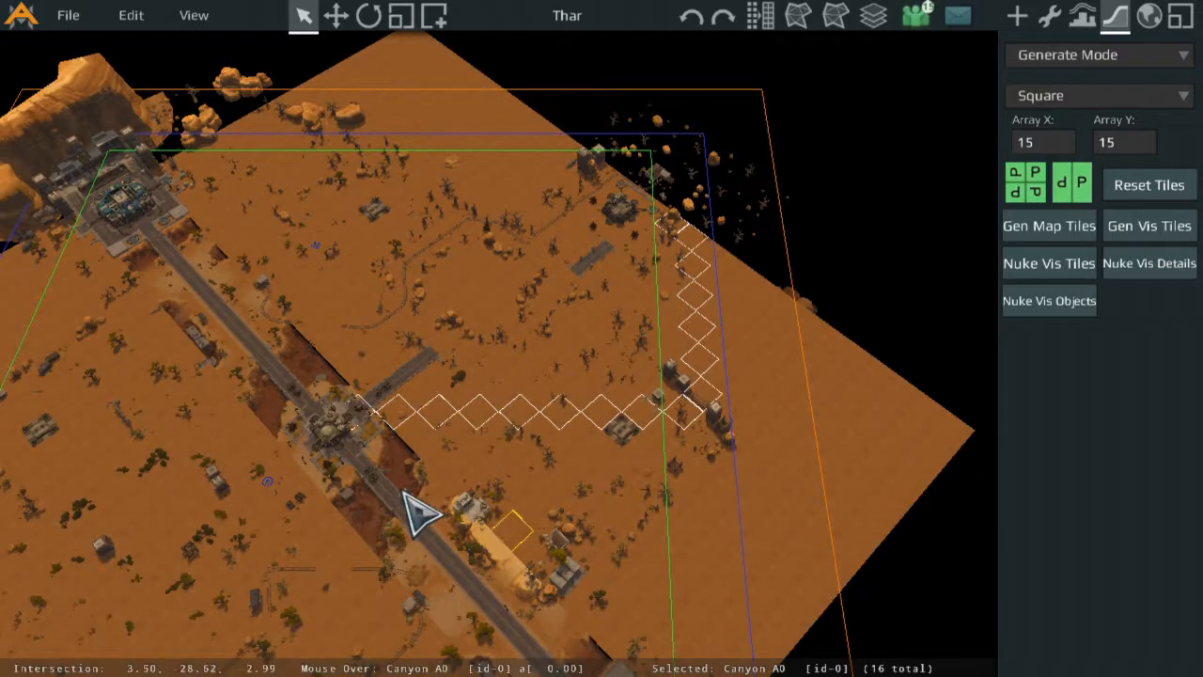
pyautogui.moveTo(356, 412); pyautogui.dragTo(430, 438, button='middle')
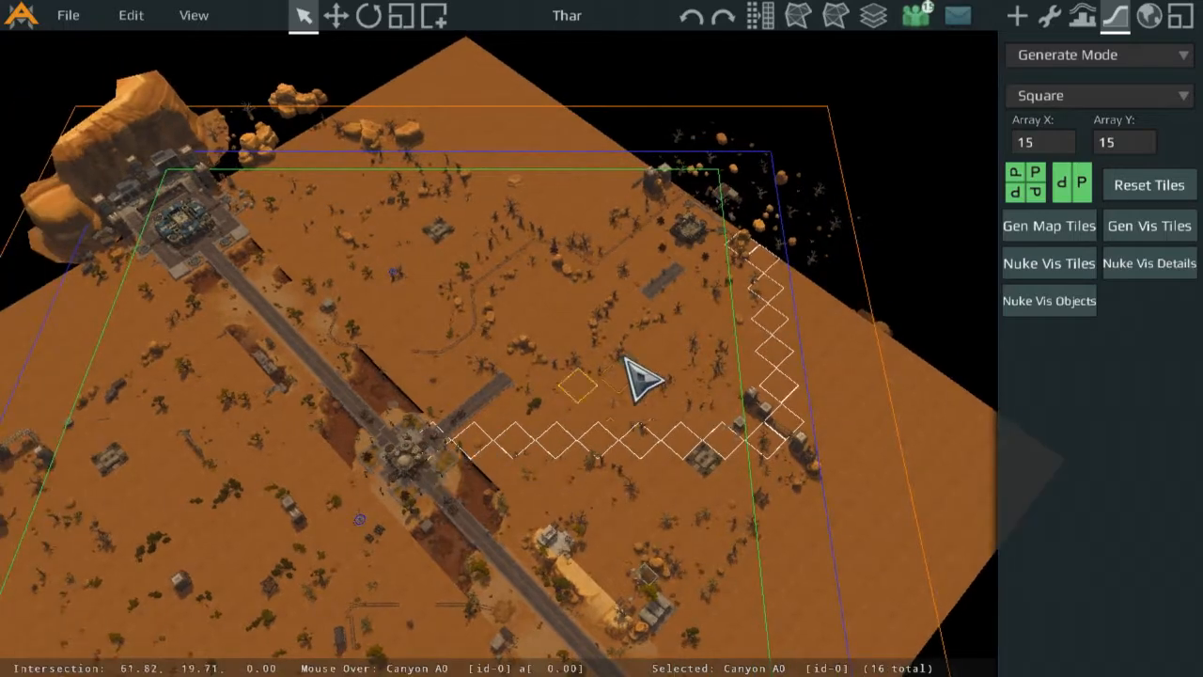
pyautogui.moveTo(661, 334); pyautogui.dragTo(247, 445, button='middle')
pyautogui.moveTo(614, 314); pyautogui.dragTo(512, 402, button='middle')
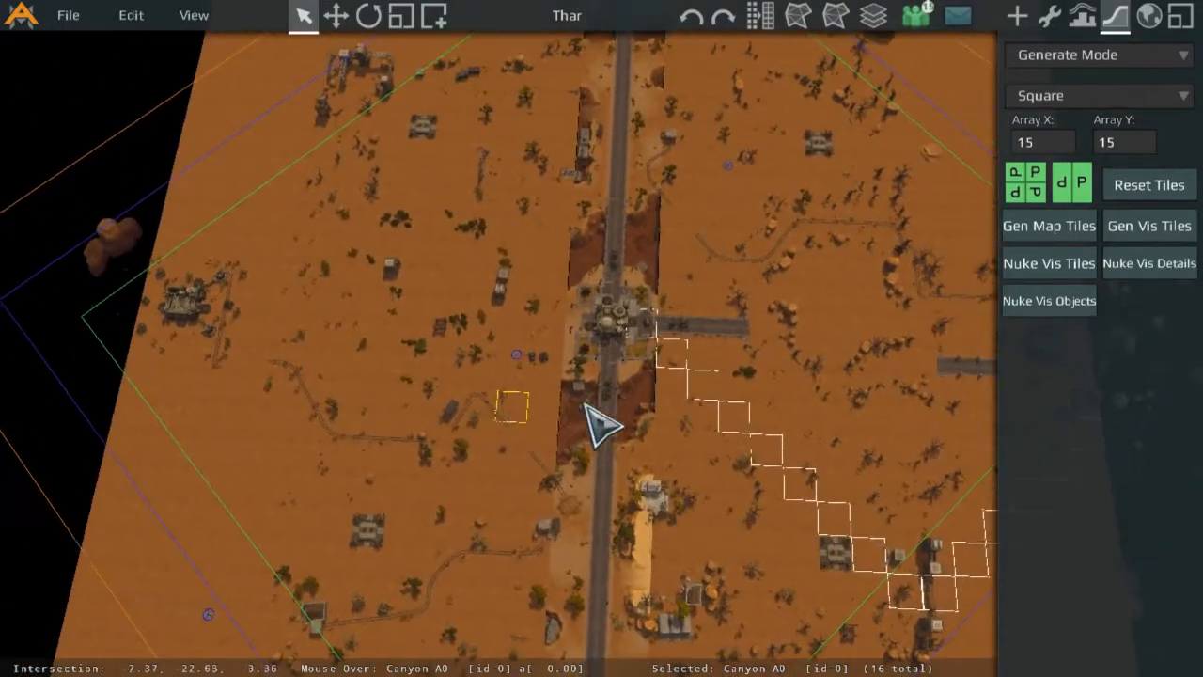
pyautogui.click(194, 16)
pyautogui.click(222, 43)
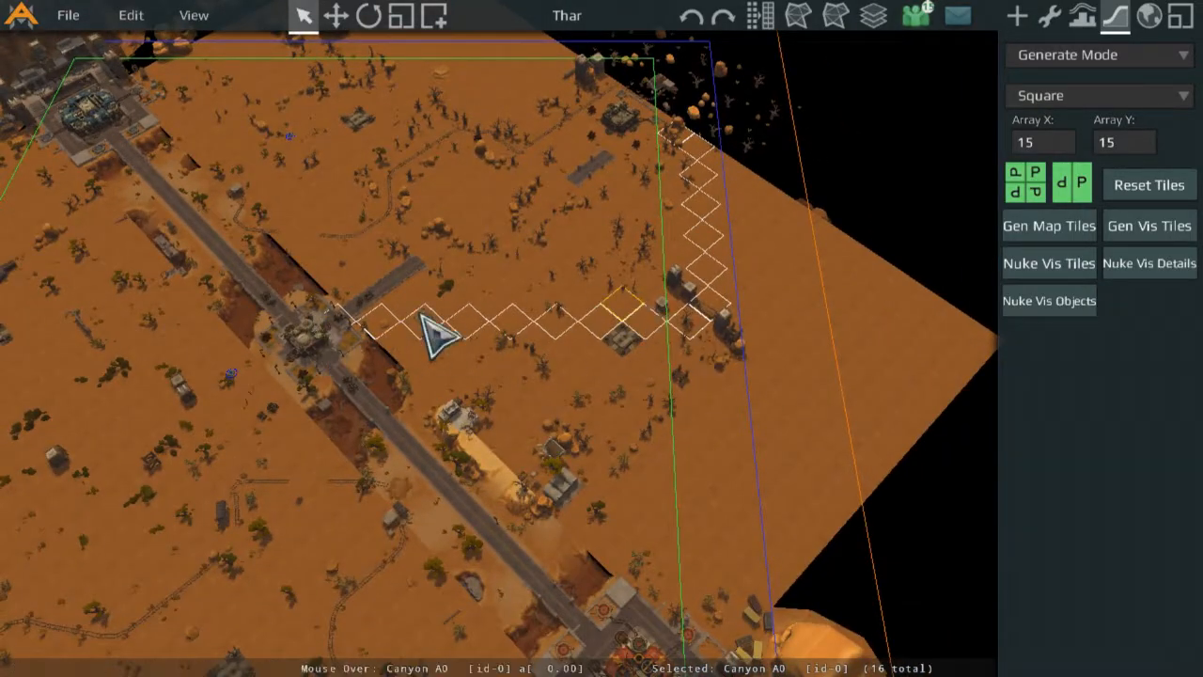
# Examine the selected tile path against the map boundaries, the corner outpost and the red base.
pyautogui.moveTo(701, 399); pyautogui.dragTo(649, 340, button='middle')
pyautogui.scroll(3, 663, 282)
pyautogui.moveTo(665, 270); pyautogui.dragTo(616, 442, button='middle')
pyautogui.moveTo(243, 423); pyautogui.dragTo(435, 476, button='middle')
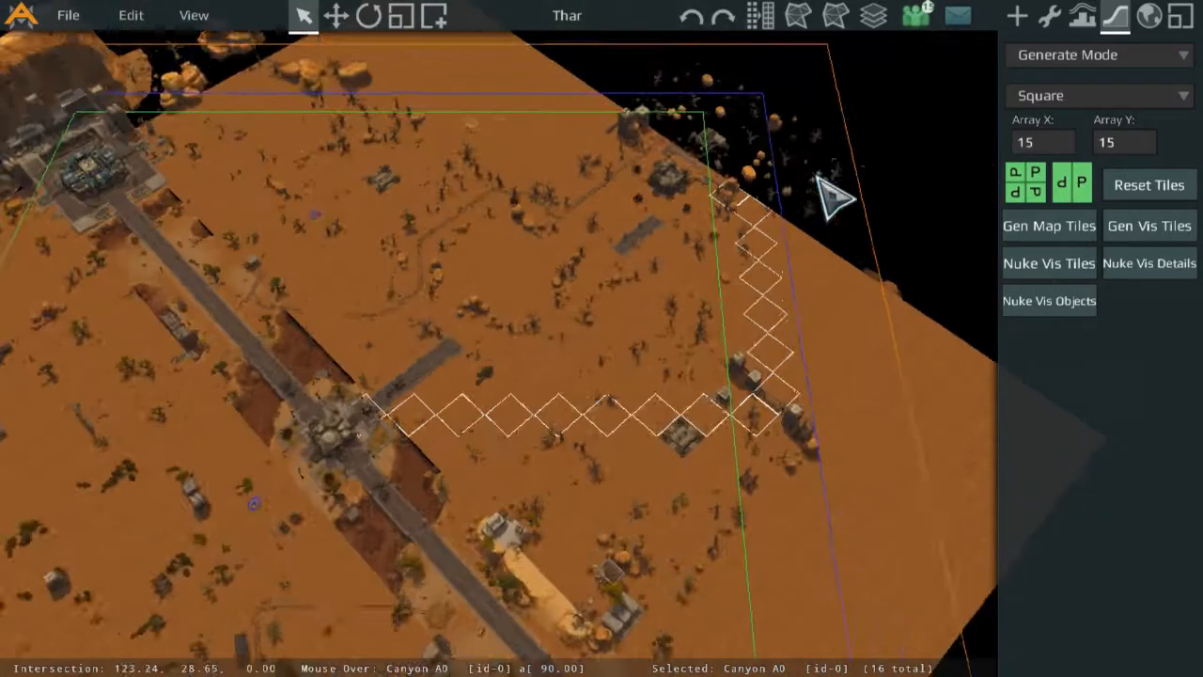
pyautogui.scroll(-3, 827, 193)
pyautogui.moveTo(727, 432); pyautogui.dragTo(738, 331, button='middle')
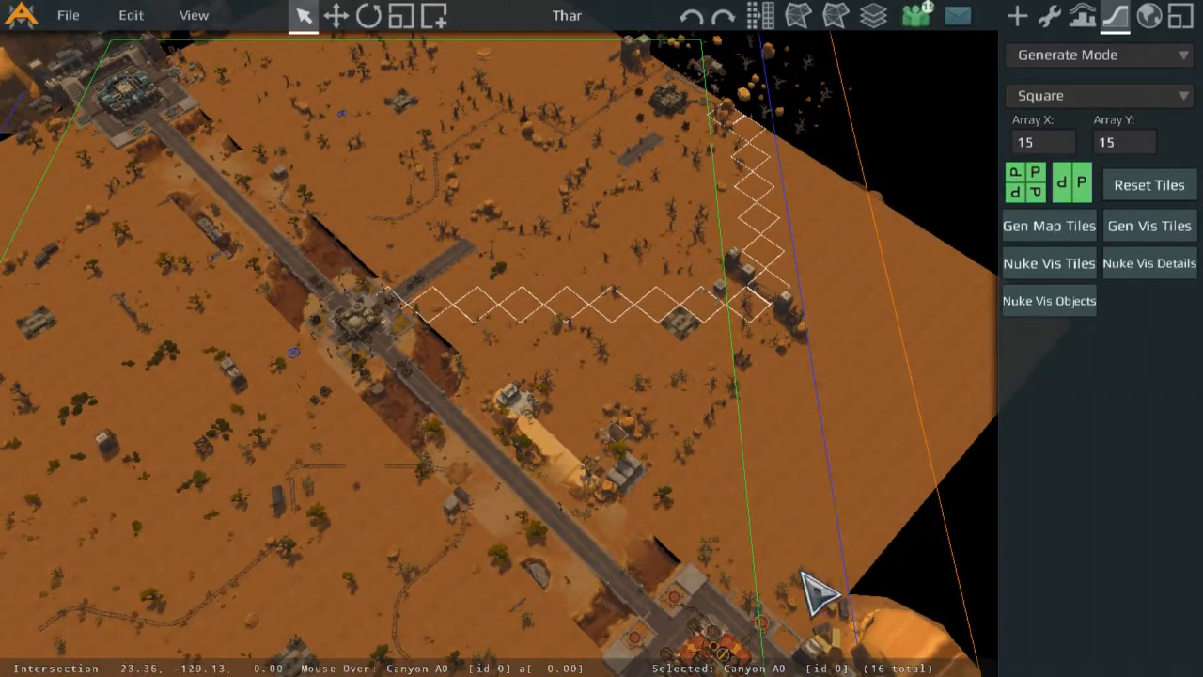
pyautogui.moveTo(470, 309); pyautogui.dragTo(584, 415, button='middle')
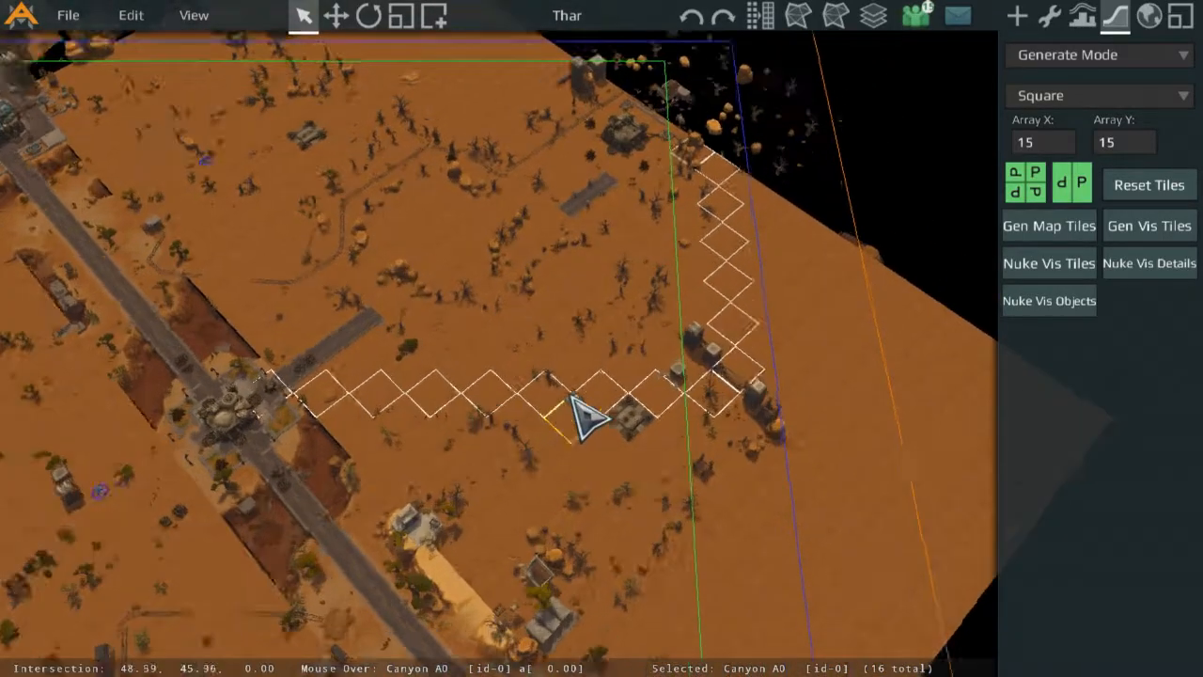
# Replace the tile path selection with a single tile in the open ground between the central outpost and the side pad.
pyautogui.scroll(1, 571, 396)
pyautogui.moveTo(556, 468); pyautogui.dragTo(642, 408, button='middle')
pyautogui.scroll(1, 642, 407)
pyautogui.click(577, 397)
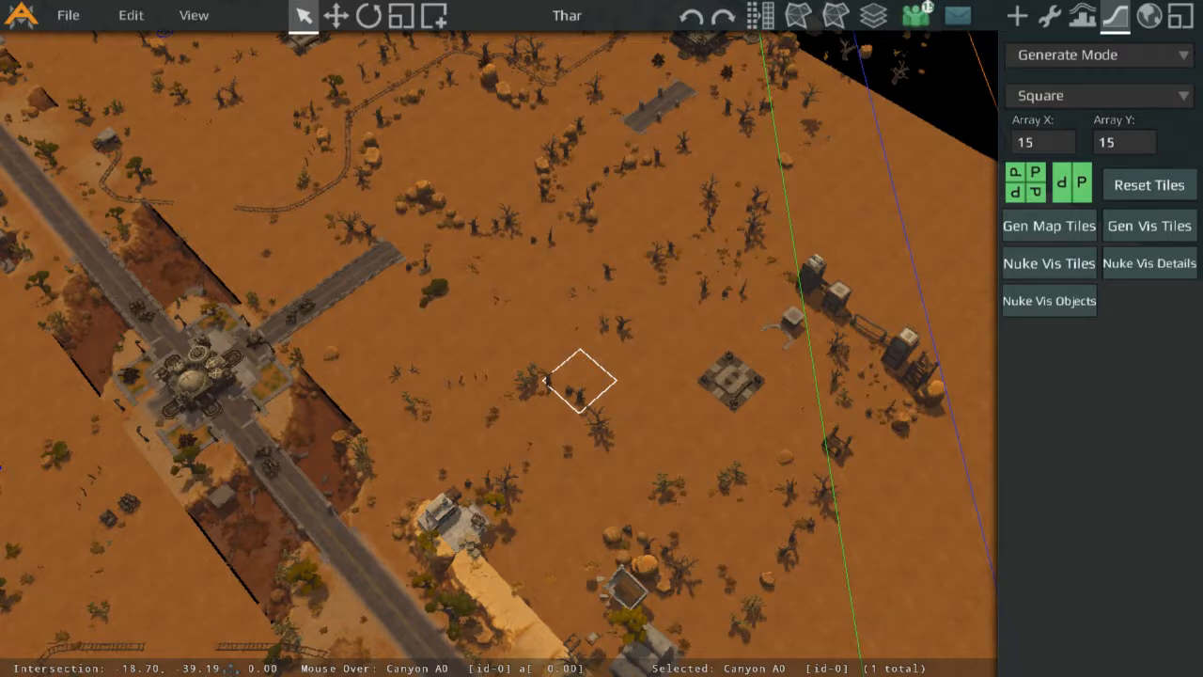
pyautogui.click(608, 398)
pyautogui.scroll(-3, 633, 304)
pyautogui.moveTo(632, 303); pyautogui.dragTo(532, 229, button='middle')
pyautogui.scroll(5, 509, 415)
pyautogui.moveTo(461, 119); pyautogui.dragTo(380, 318, button='middle')
pyautogui.click(83, 14)
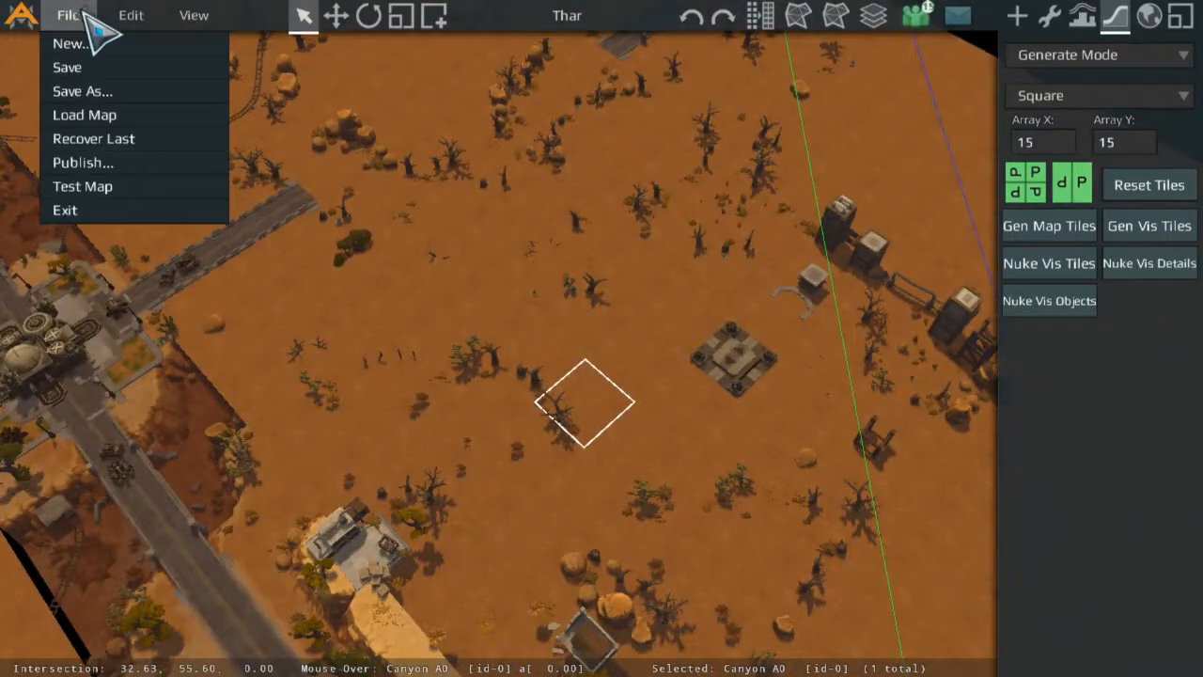
pyautogui.moveTo(580, 290); pyautogui.dragTo(749, 246, button='middle')
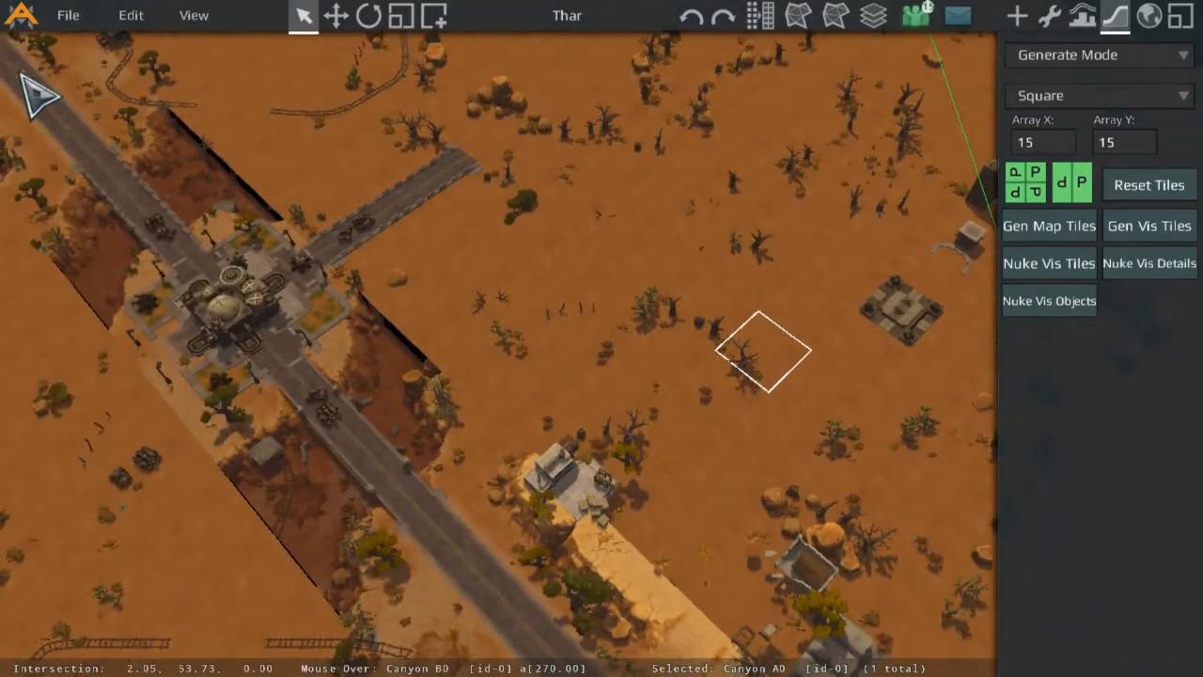
# Create a new blank map, discarding the Thar map's unsaved data.
pyautogui.click(56, 23)
pyautogui.click(72, 43)
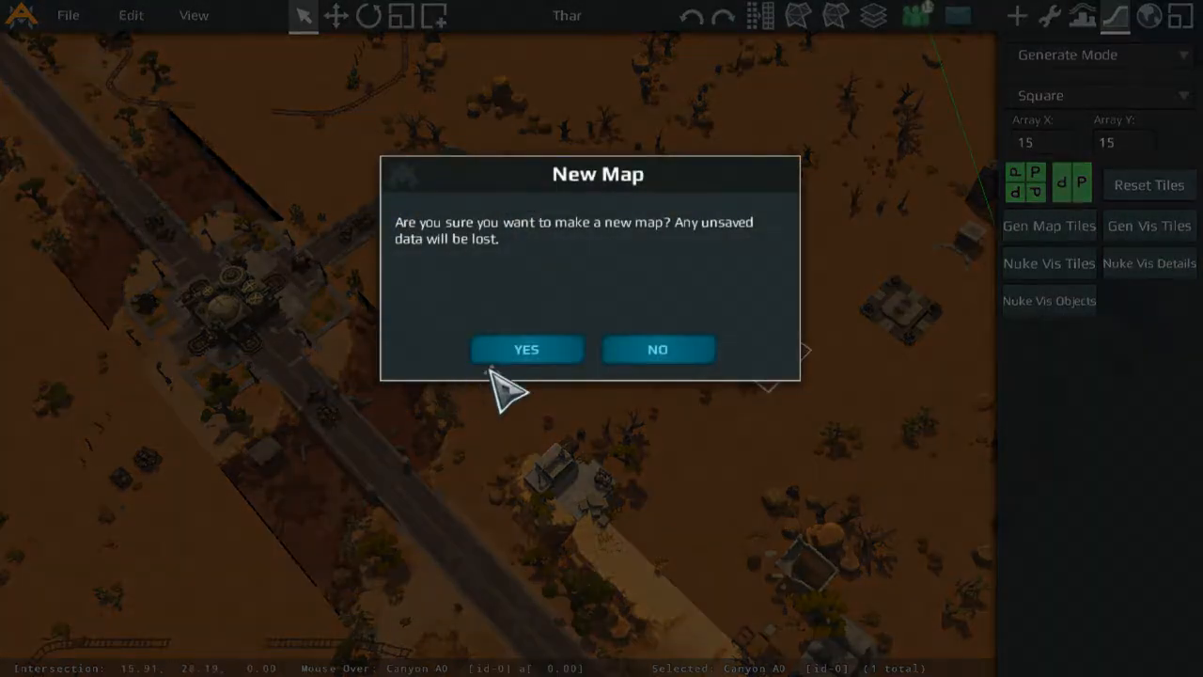
pyautogui.click(503, 351)
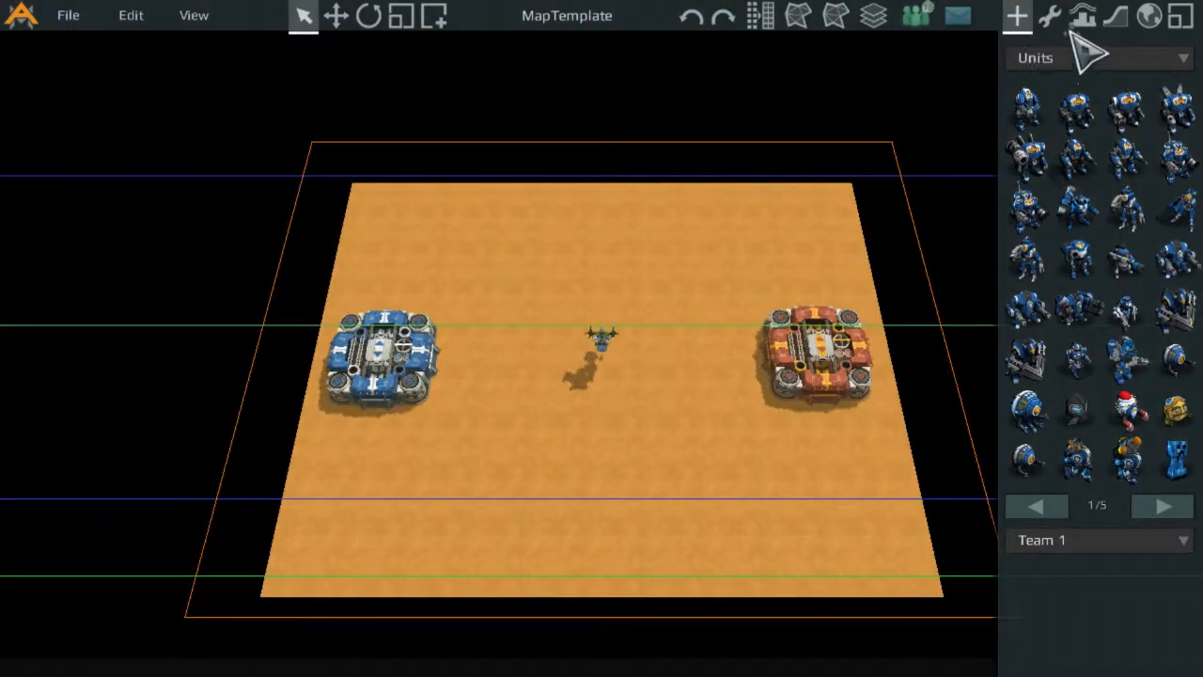
# Reset the new map's terrain in Generate Mode to a square tile array of 15 by 11.
pyautogui.click(1116, 15)
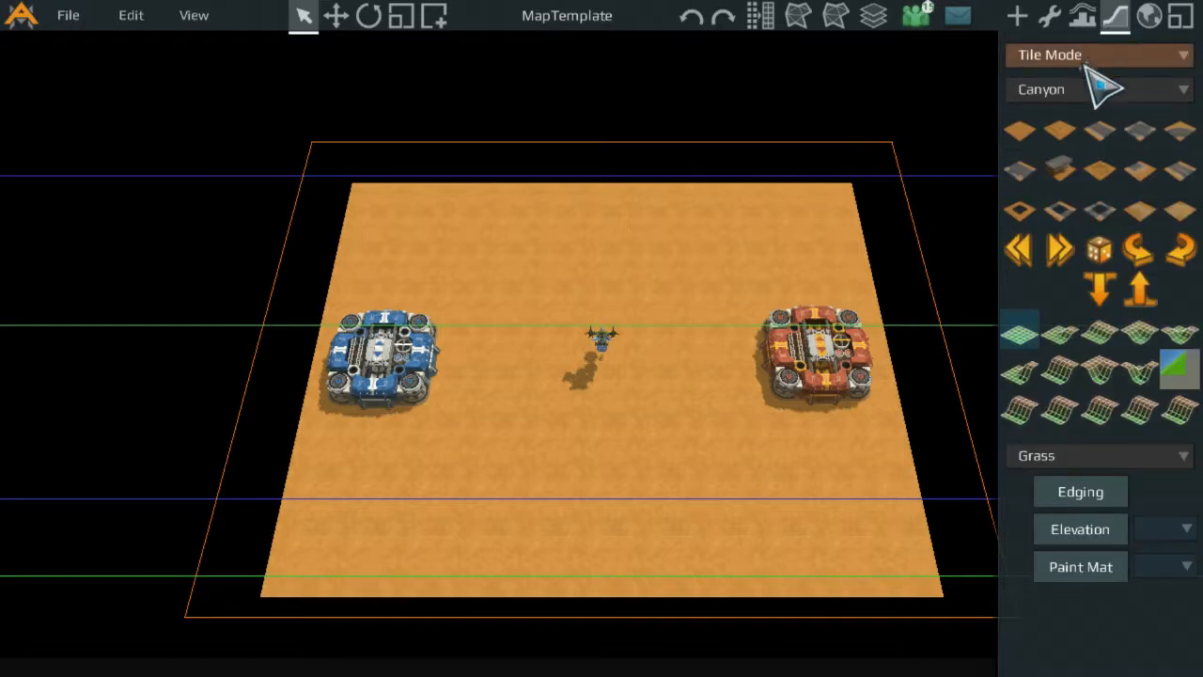
pyautogui.click(1095, 55)
pyautogui.click(1104, 104)
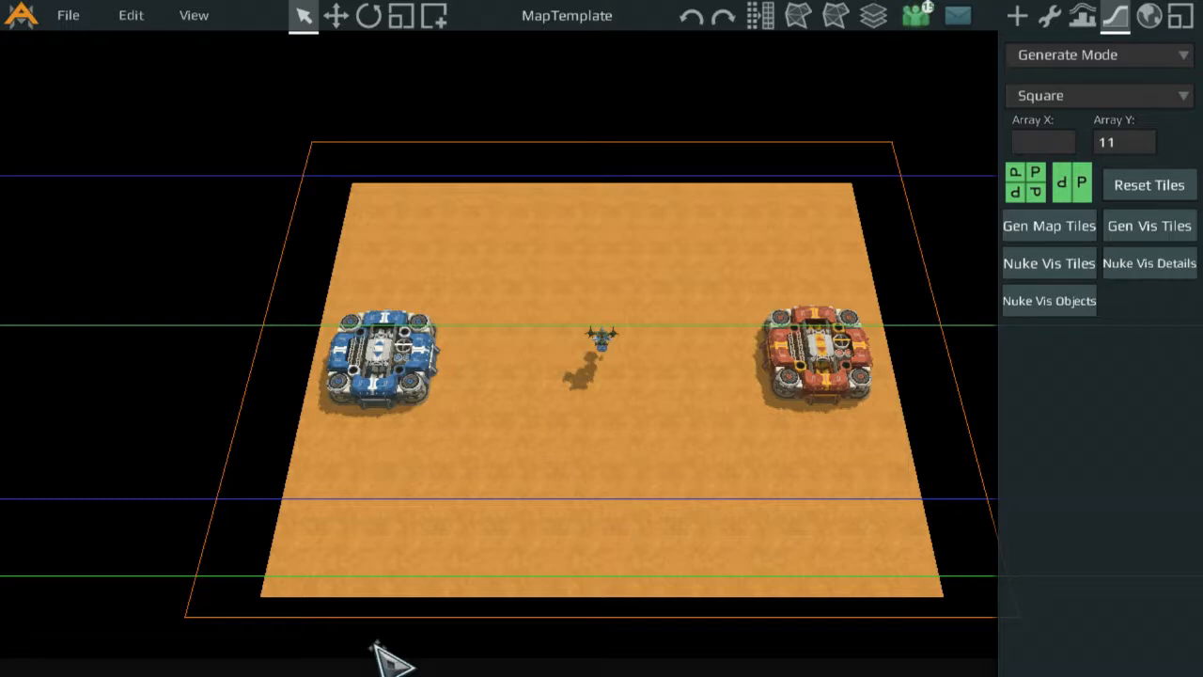
pyautogui.click(1039, 133)
pyautogui.write('15')
pyautogui.click(1149, 185)
# Examine the edges and corners of the regenerated terrain against the coloured map boundaries.
pyautogui.scroll(3, 508, 331)
pyautogui.press('s')
pyautogui.press('d')
pyautogui.press('w')
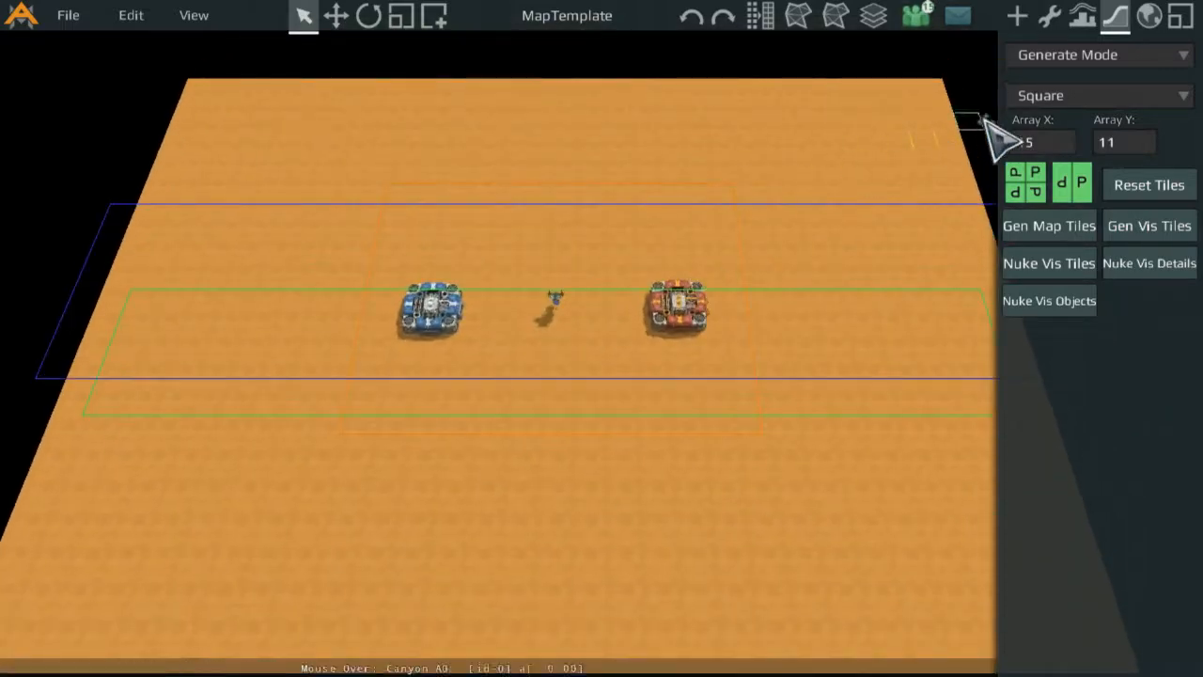
pyautogui.moveTo(507, 489); pyautogui.dragTo(438, 435, button='middle')
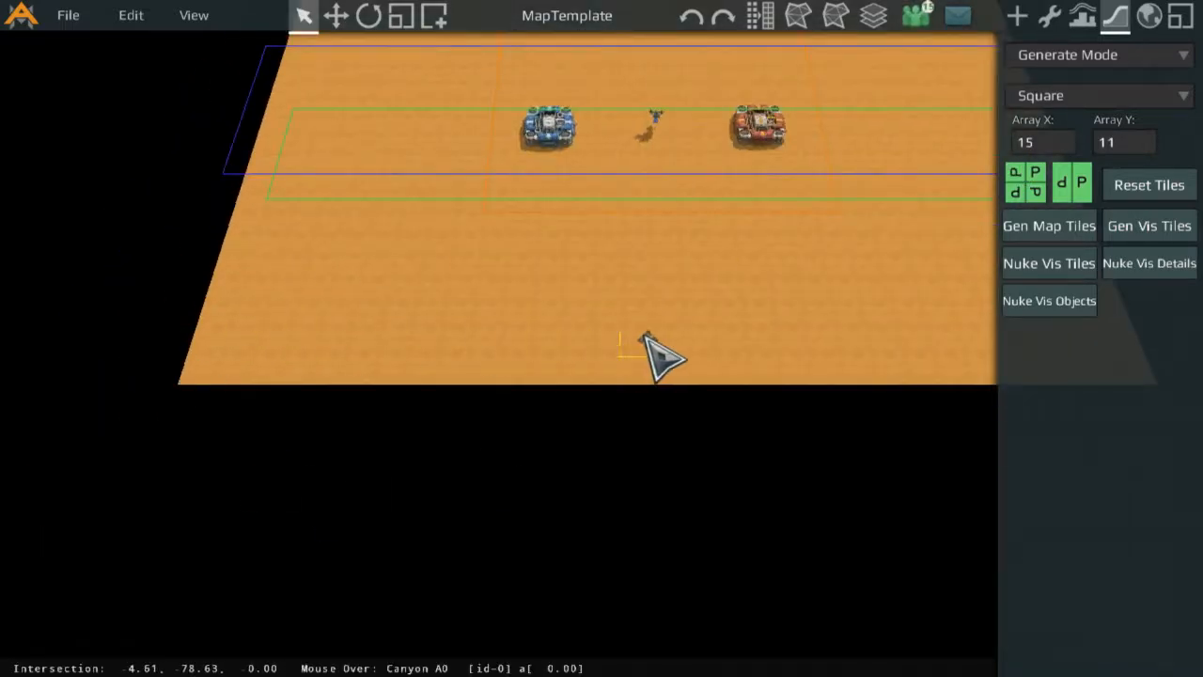
pyautogui.moveTo(686, 342); pyautogui.dragTo(702, 385, button='middle')
pyautogui.moveTo(773, 325); pyautogui.dragTo(668, 434, button='middle')
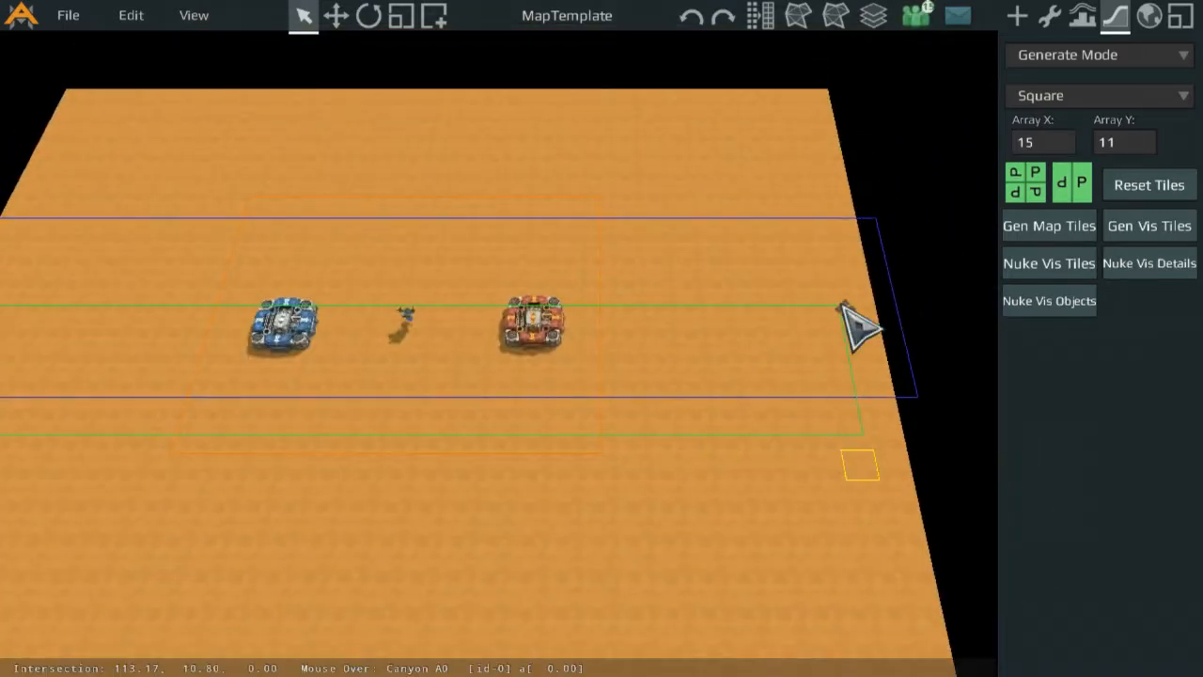
pyautogui.moveTo(776, 425); pyautogui.dragTo(848, 262, button='middle')
pyautogui.moveTo(584, 270); pyautogui.dragTo(760, 310, button='middle')
pyautogui.moveTo(761, 351); pyautogui.dragTo(594, 319, button='middle')
# Select the single tile beneath the flying unit in the middle of the map.
pyautogui.scroll(3, 594, 319)
pyautogui.click(659, 246)
pyautogui.moveTo(669, 186); pyautogui.dragTo(664, 326, button='middle')
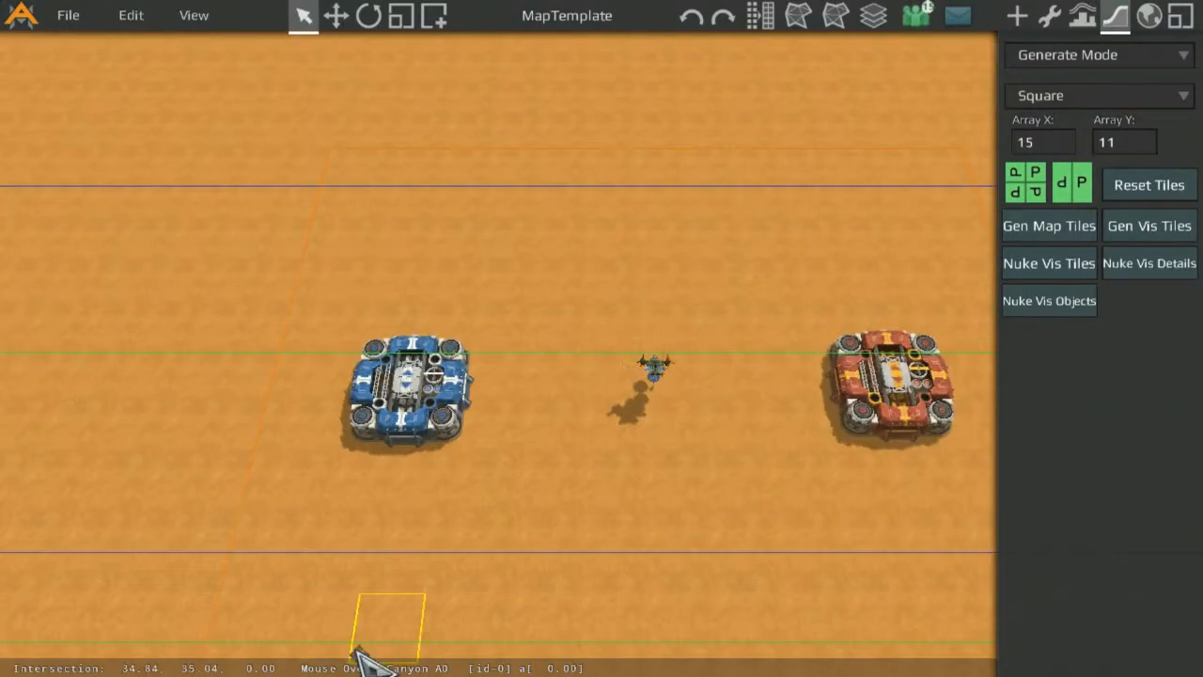
pyautogui.click(661, 440)
pyautogui.moveTo(655, 418); pyautogui.dragTo(672, 334, button='middle')
pyautogui.scroll(3, 655, 322)
pyautogui.scroll(-5, 649, 346)
pyautogui.scroll(5, 644, 362)
pyautogui.scroll(2, 661, 387)
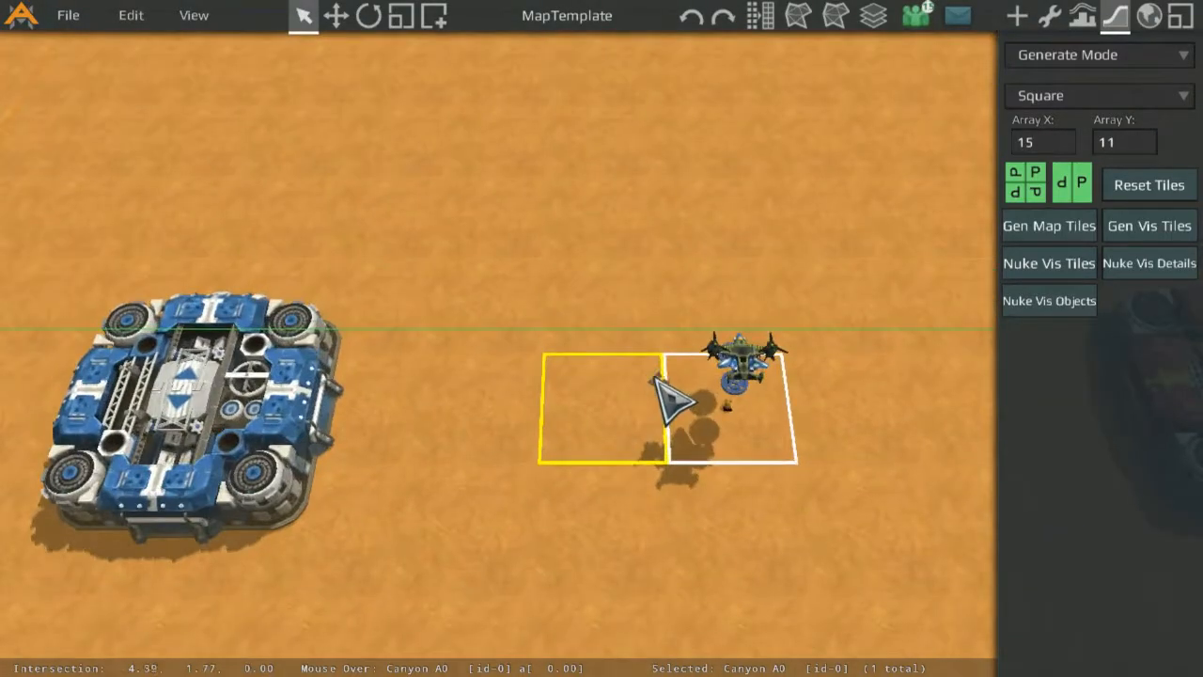
# Keep Generate Mode active and select the tiles at two opposite corners of the terrain.
pyautogui.click(1114, 58)
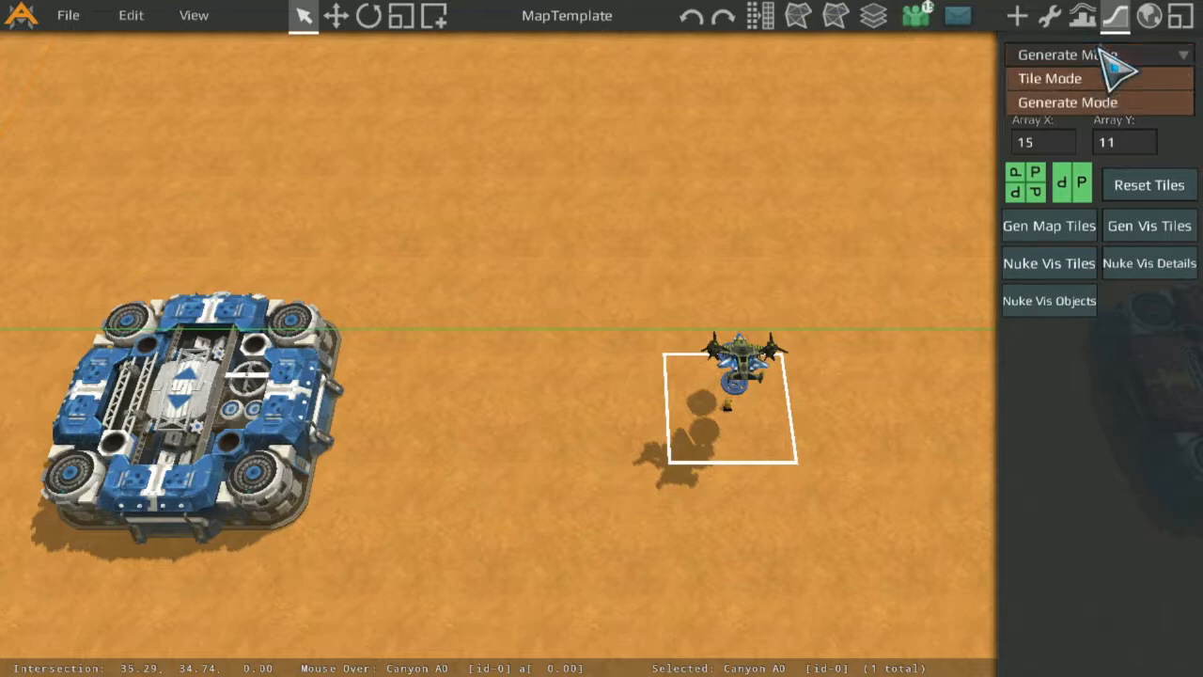
pyautogui.click(1072, 100)
pyautogui.scroll(-5, 864, 236)
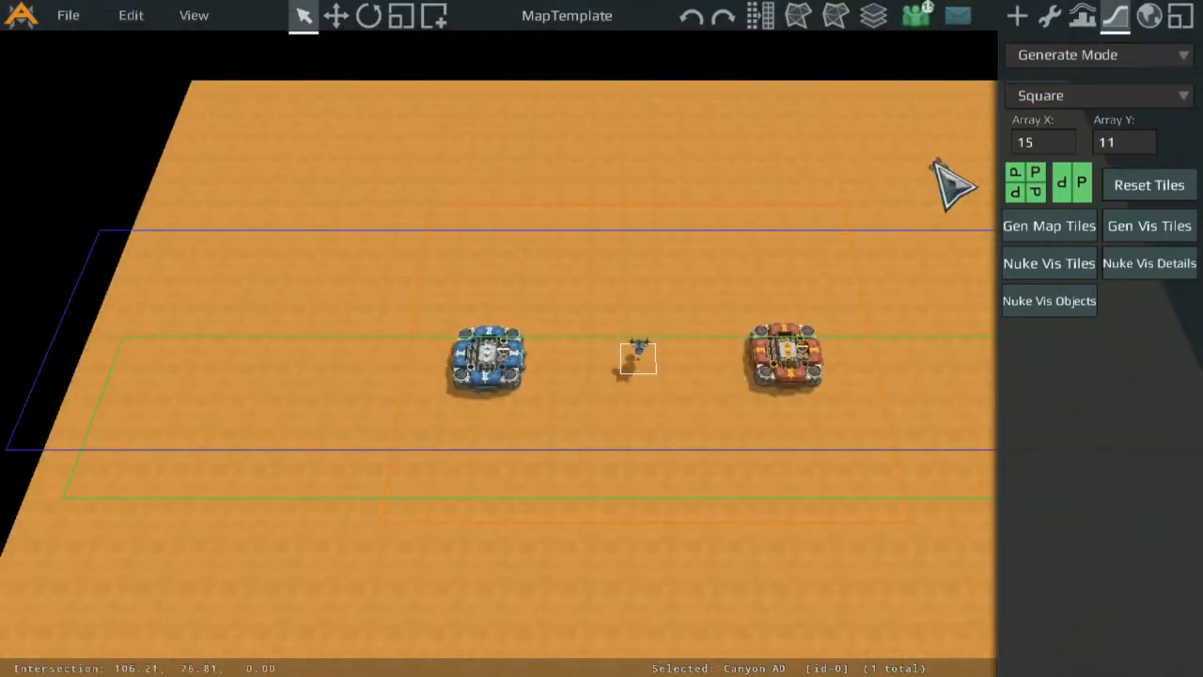
pyautogui.scroll(-3, 541, 301)
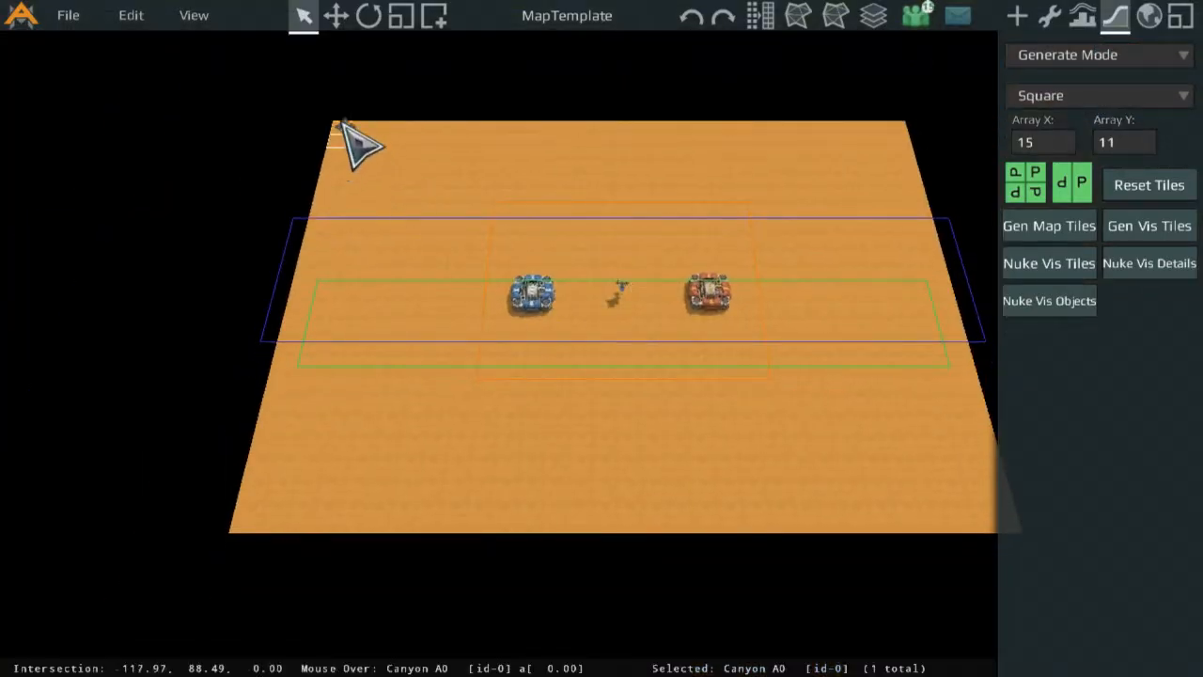
pyautogui.moveTo(893, 471); pyautogui.dragTo(750, 483, button='middle')
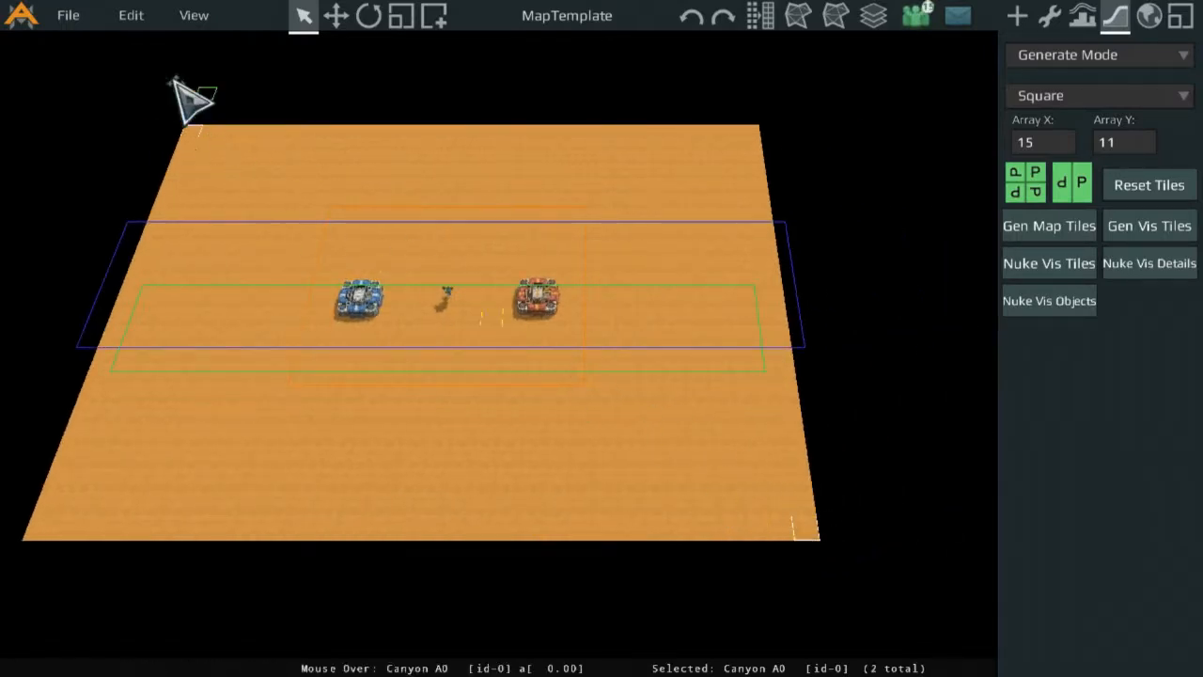
# Select a single tile just above the flying unit and examine how far the terrain extends past the map boundaries.
pyautogui.moveTo(440, 195); pyautogui.dragTo(703, 175, button='middle')
pyautogui.scroll(2, 705, 176)
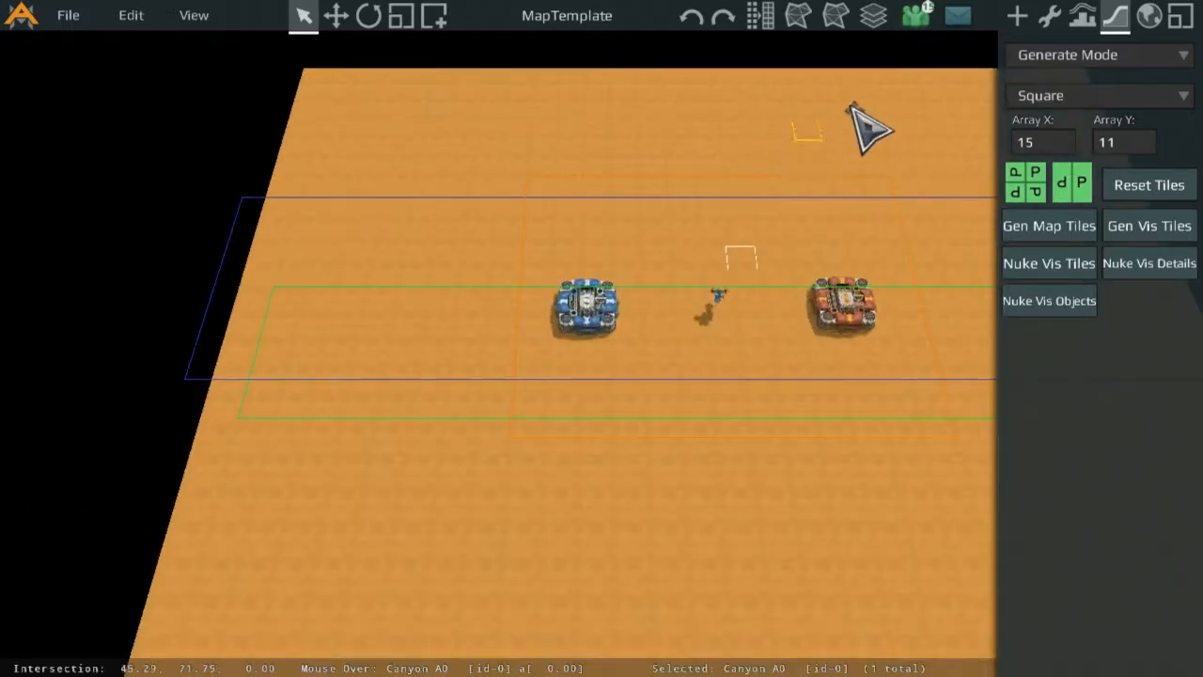
pyautogui.moveTo(826, 179); pyautogui.dragTo(825, 374, button='middle')
pyautogui.scroll(-2, 843, 394)
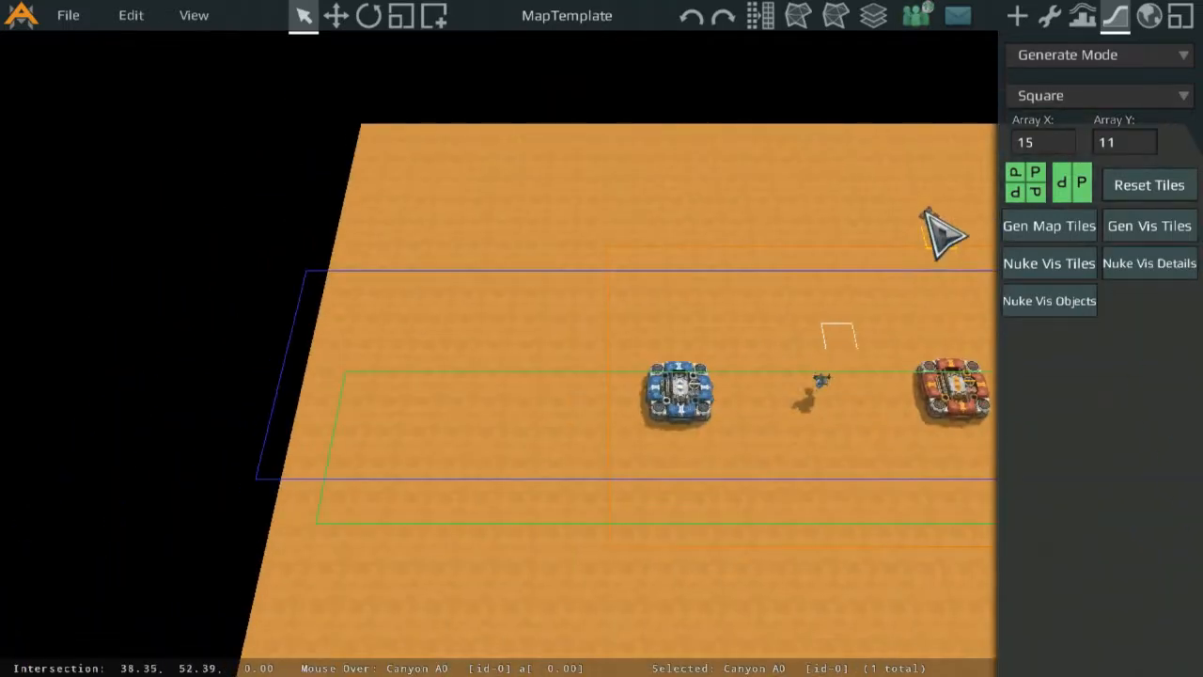
pyautogui.scroll(2, 940, 236)
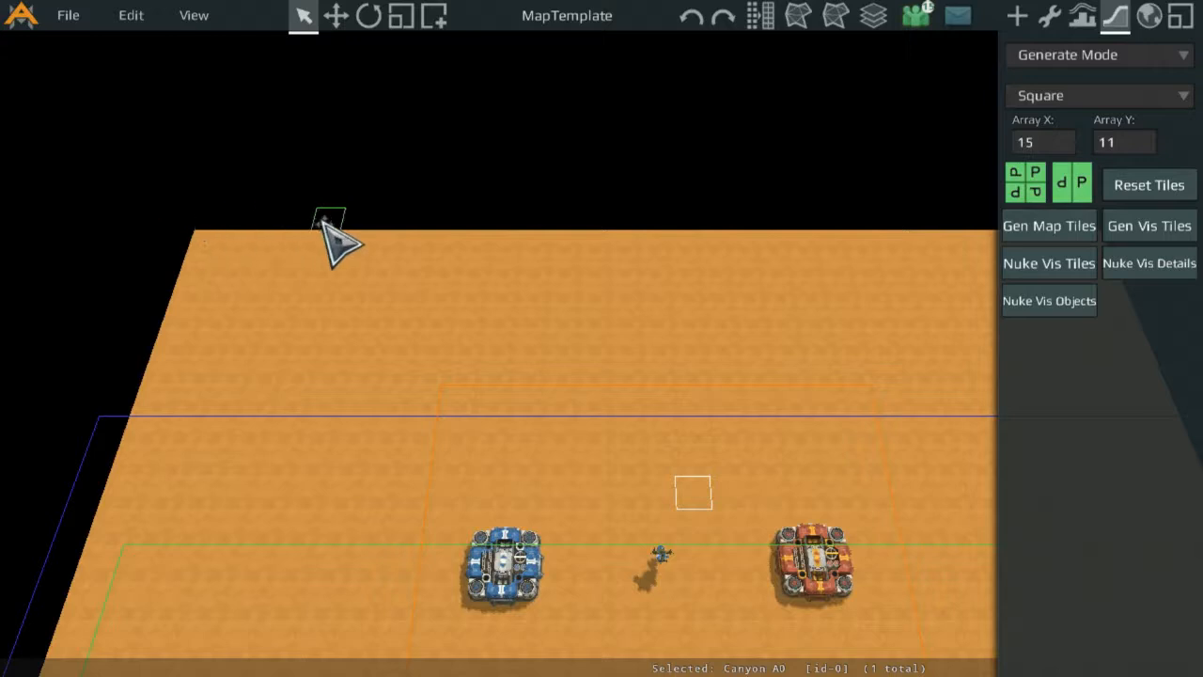
pyautogui.moveTo(603, 200); pyautogui.dragTo(686, 241, button='middle')
pyautogui.scroll(2, 883, 246)
pyautogui.moveTo(379, 204); pyautogui.dragTo(526, 447, button='middle')
pyautogui.moveTo(766, 480); pyautogui.dragTo(723, 384, button='middle')
pyautogui.moveTo(772, 545); pyautogui.dragTo(310, 216, button='middle')
pyautogui.scroll(-2, 902, 404)
pyautogui.moveTo(903, 404); pyautogui.dragTo(593, 251, button='middle')
pyautogui.moveTo(636, 351); pyautogui.dragTo(485, 205, button='middle')
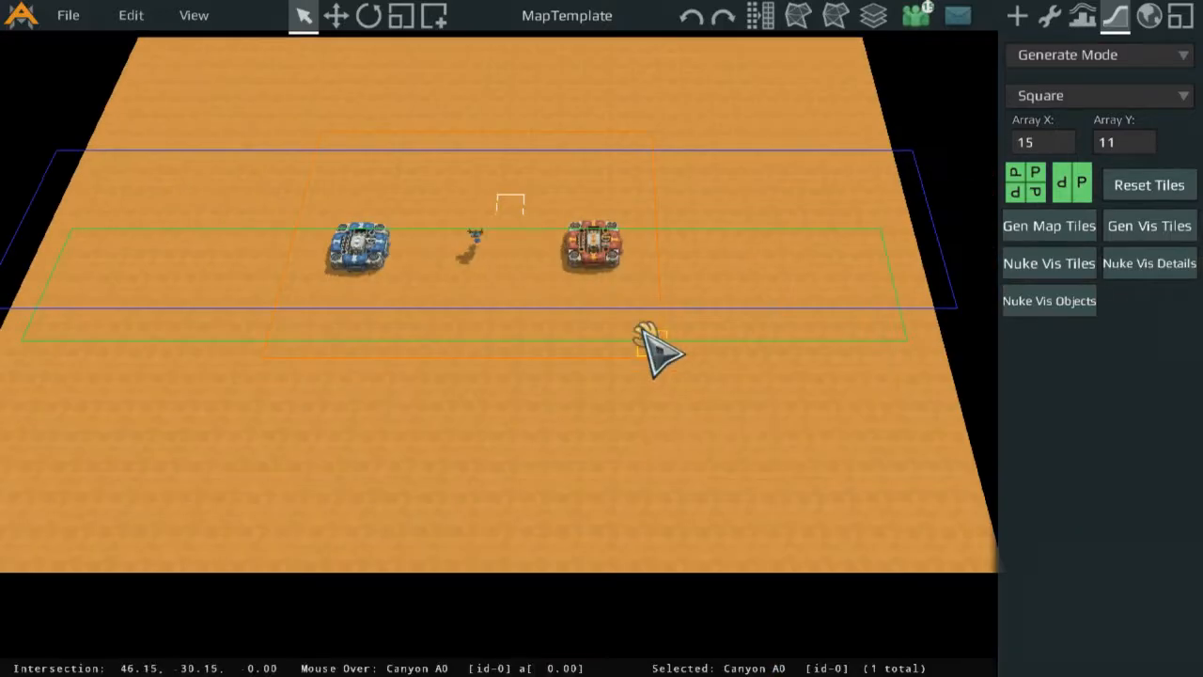
# Keep Generate Mode active and examine the two bases, the tile grid between them and the full terrain outline.
pyautogui.moveTo(705, 253); pyautogui.dragTo(763, 288, button='middle')
pyautogui.click(1104, 62)
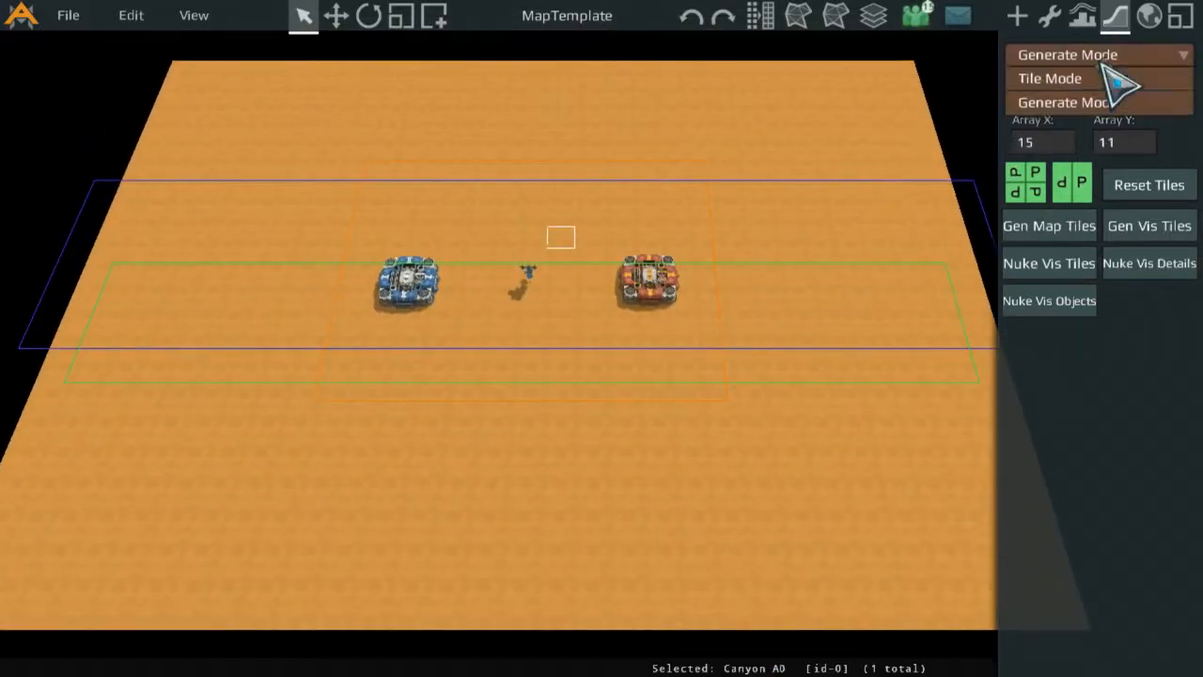
pyautogui.click(1062, 105)
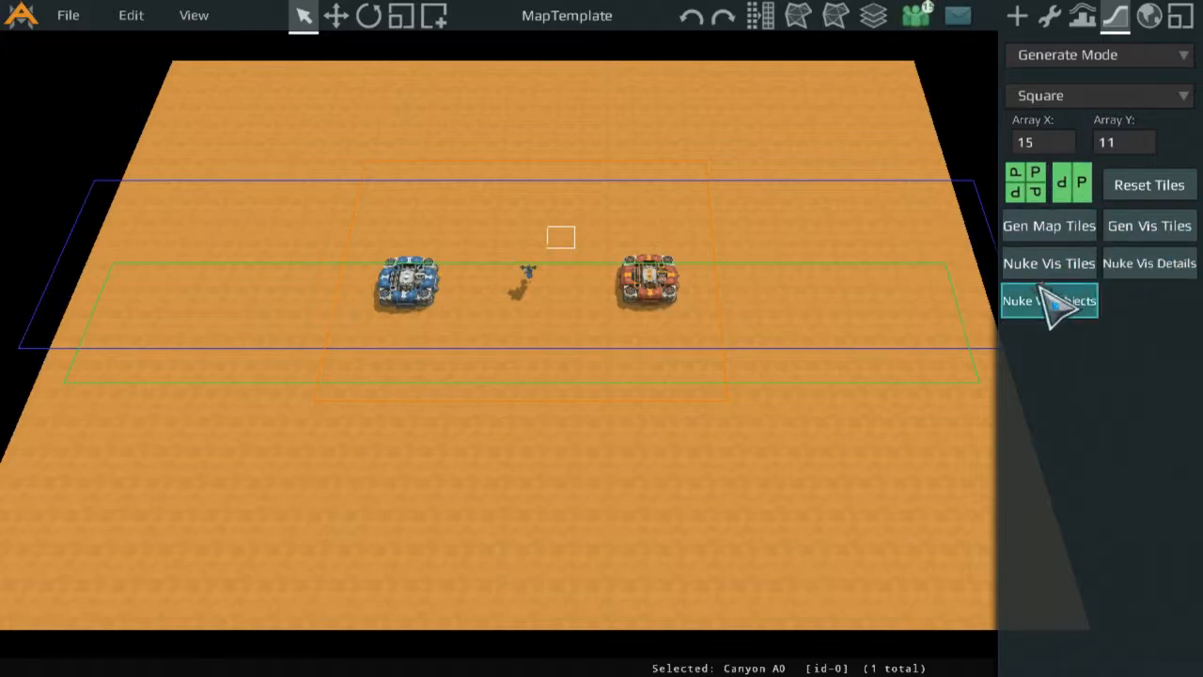
pyautogui.moveTo(872, 326); pyautogui.dragTo(925, 272, button='middle')
pyautogui.scroll(4, 845, 282)
pyautogui.moveTo(811, 291); pyautogui.dragTo(798, 351, button='middle')
pyautogui.scroll(3, 794, 337)
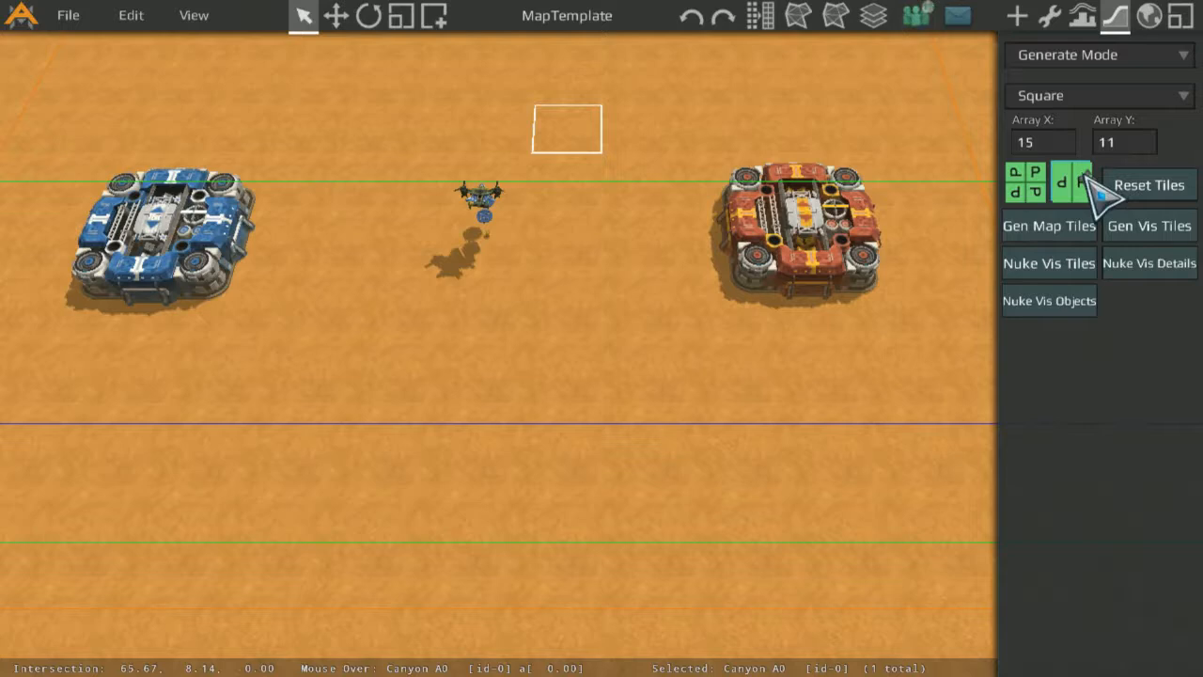
pyautogui.scroll(-5, 685, 256)
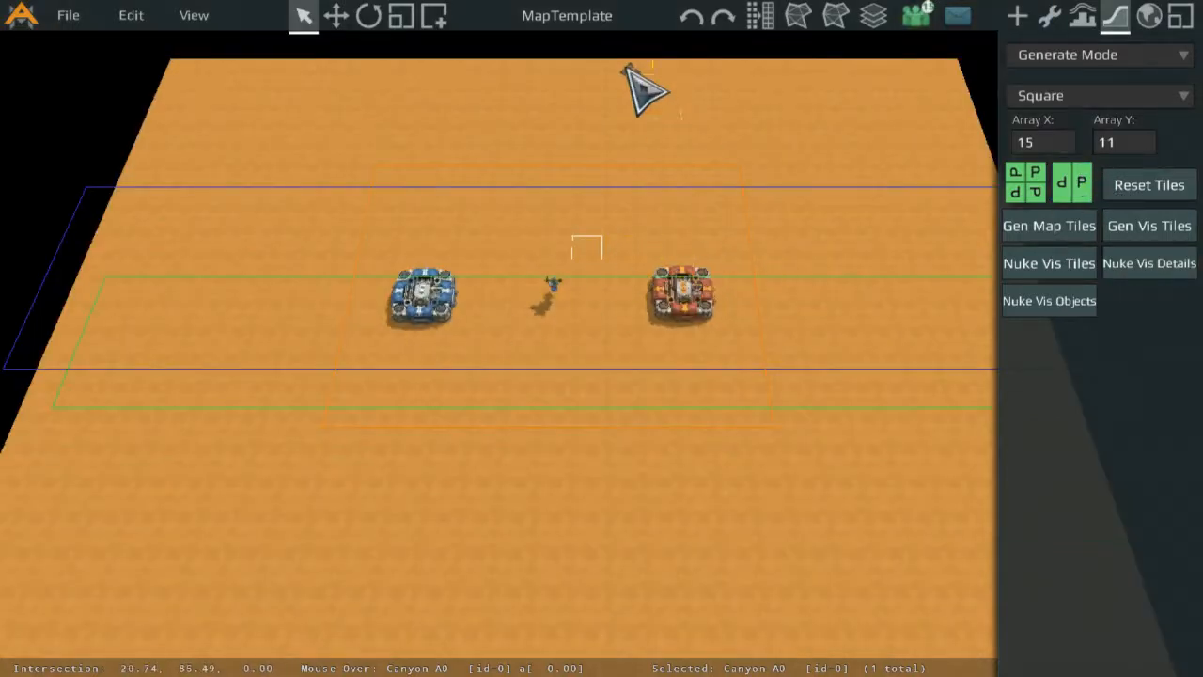
pyautogui.moveTo(554, 346); pyautogui.dragTo(582, 362, button='middle')
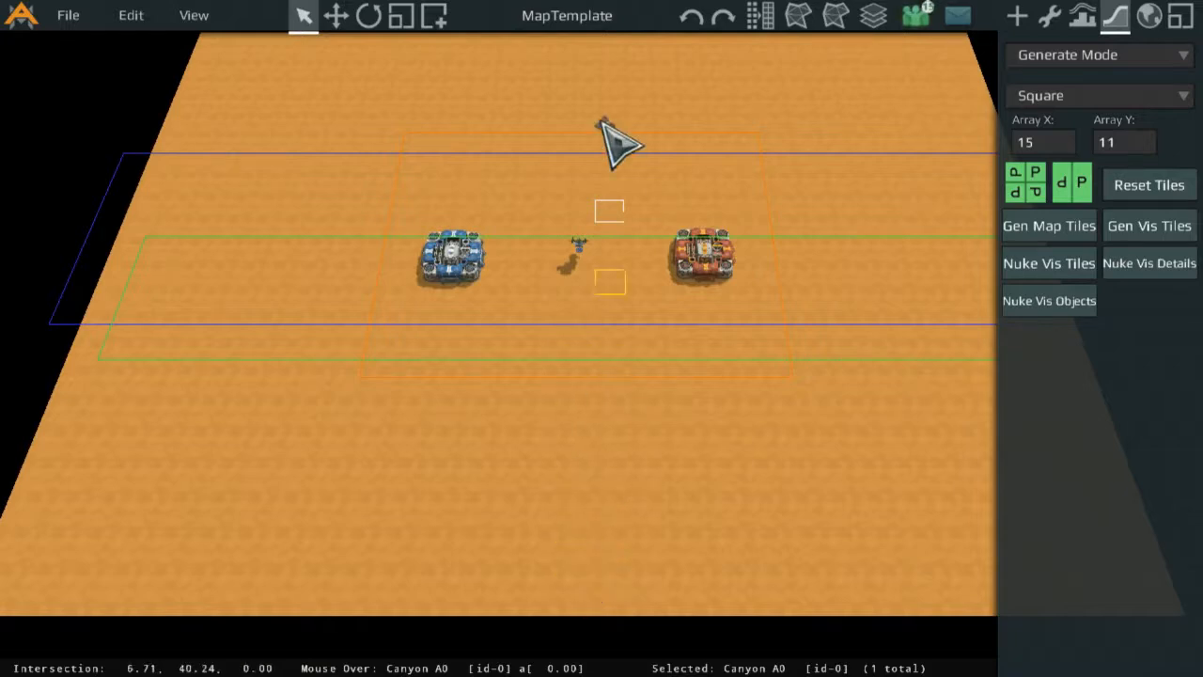
pyautogui.scroll(-3, 618, 98)
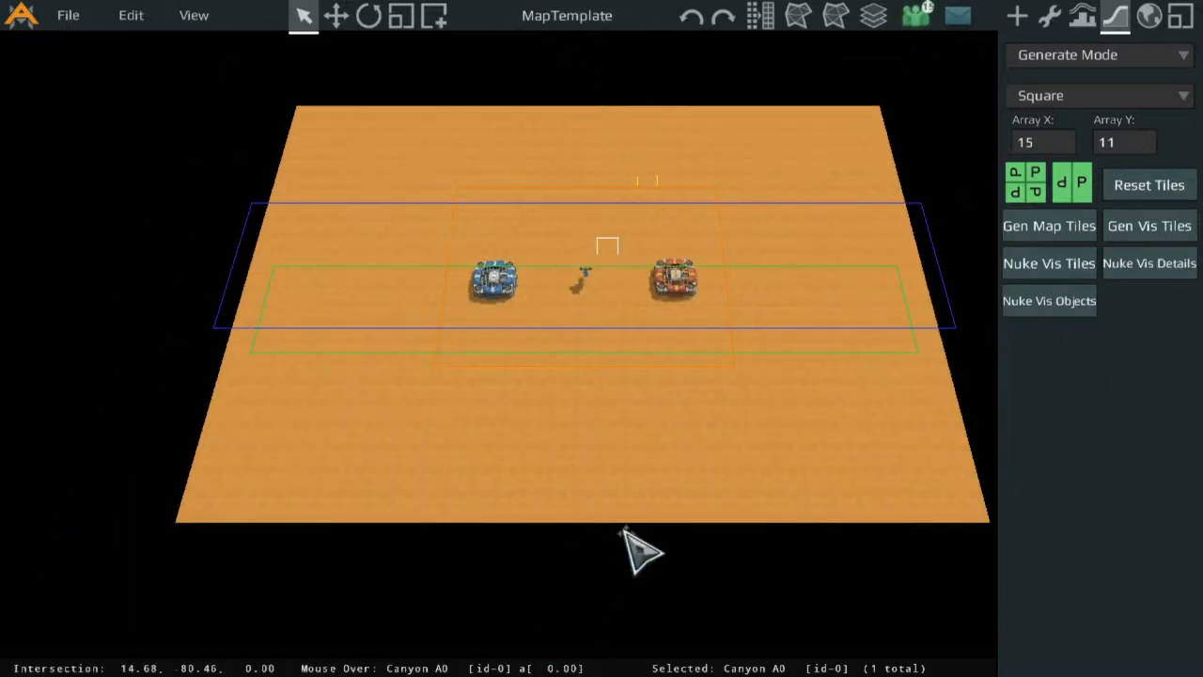
pyautogui.scroll(3, 677, 209)
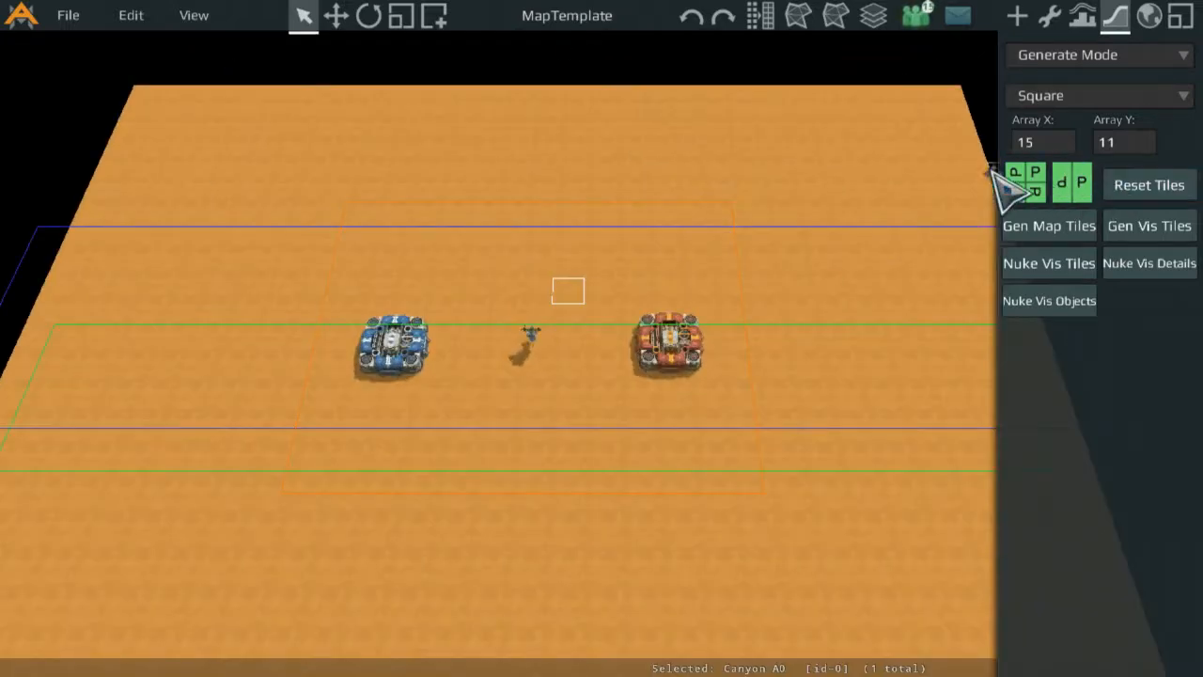
# Switch the terrain editor to Tile Mode.
pyautogui.scroll(2, 991, 171)
pyautogui.click(1149, 94)
pyautogui.click(1120, 55)
pyautogui.click(1107, 81)
# Select the straight row of seven tiles running from the blue base past the flying unit to the red base.
pyautogui.scroll(-5, 752, 274)
pyautogui.scroll(5, 738, 305)
pyautogui.scroll(4, 711, 376)
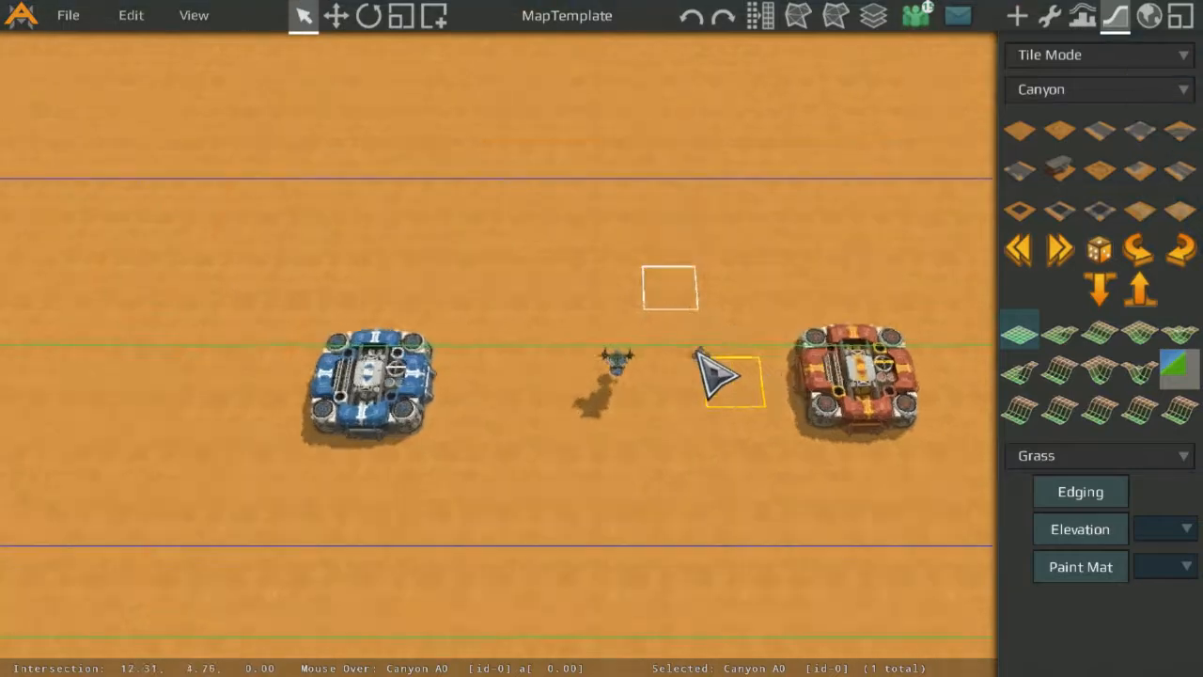
pyautogui.scroll(-1, 639, 434)
pyautogui.scroll(4, 700, 310)
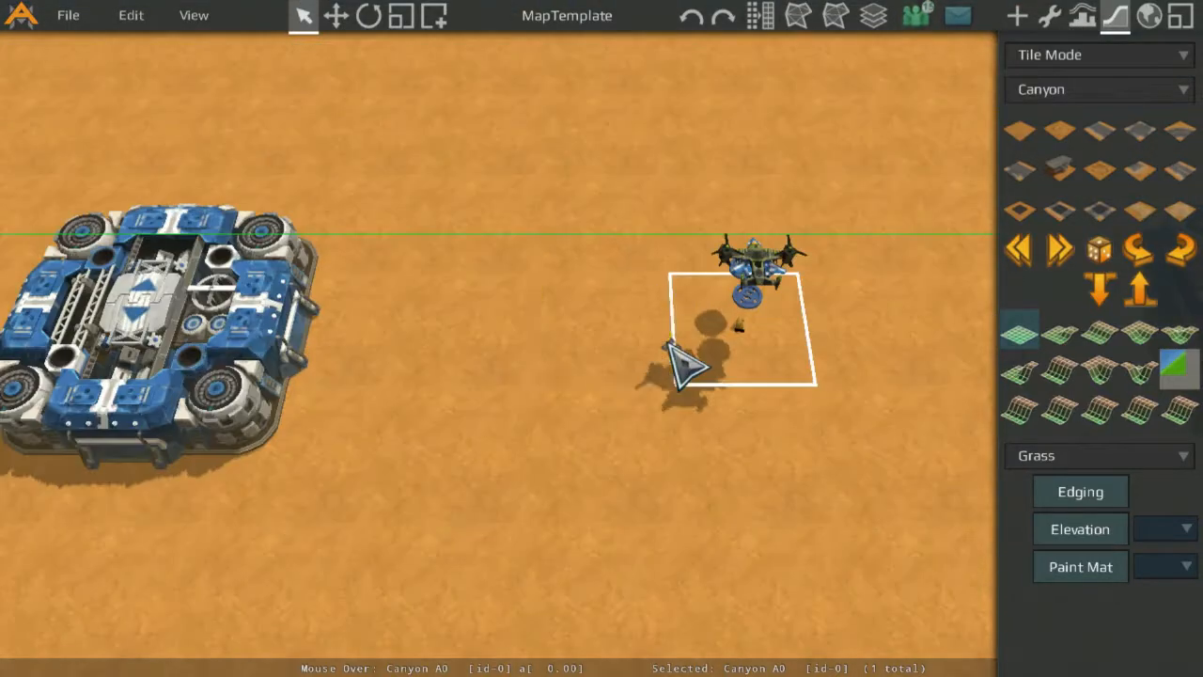
pyautogui.keyDown('shift'); pyautogui.click(389, 363); pyautogui.keyUp('shift')
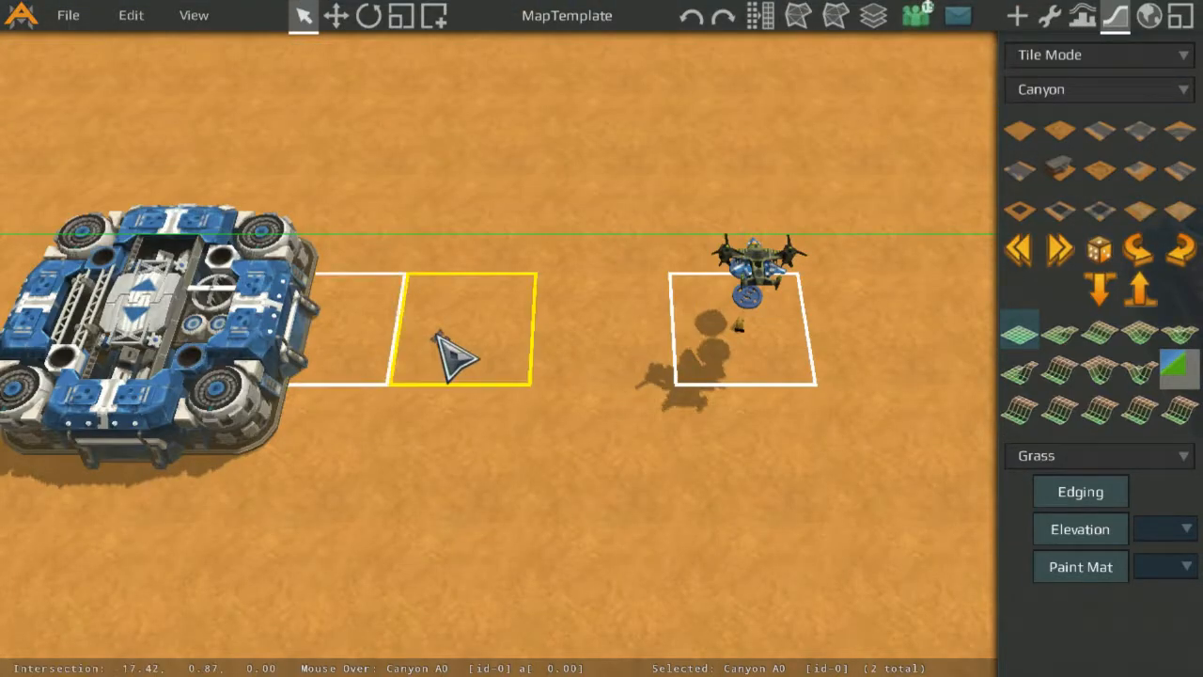
pyautogui.keyDown('shift'); pyautogui.click(455, 319); pyautogui.keyUp('shift')
pyautogui.keyDown('shift'); pyautogui.click(455, 320); pyautogui.keyUp('shift')
pyautogui.keyDown('shift'); pyautogui.click(566, 320); pyautogui.keyUp('shift')
pyautogui.keyDown('shift'); pyautogui.click(473, 319); pyautogui.keyUp('shift')
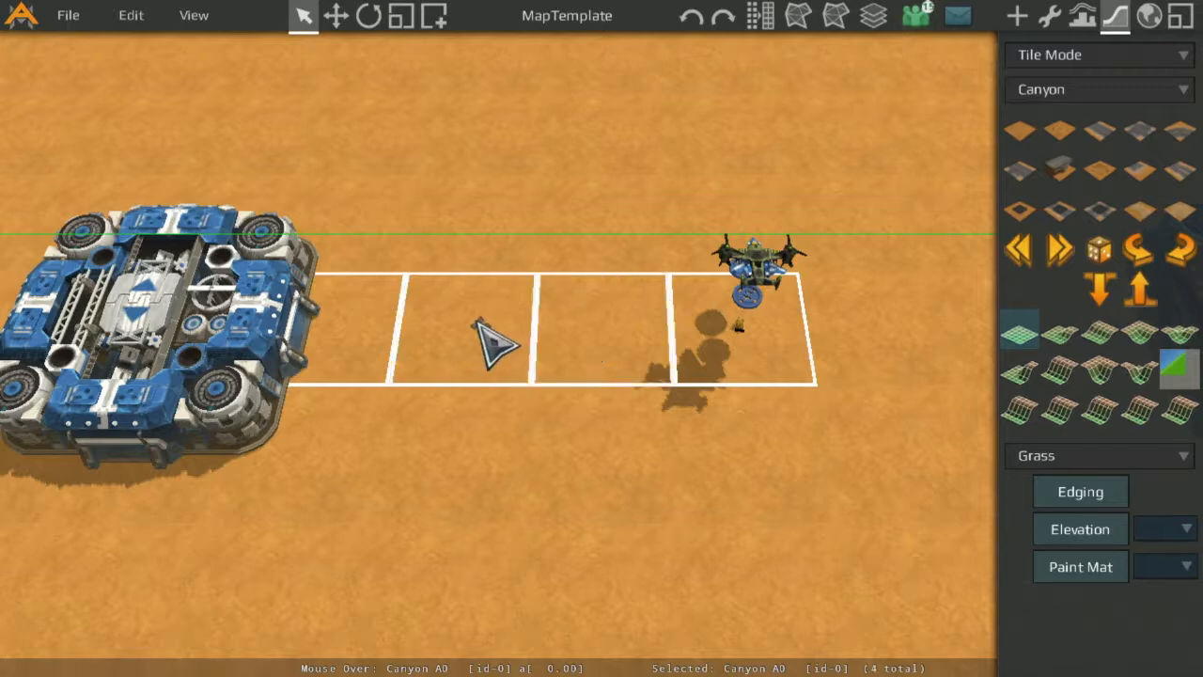
pyautogui.scroll(-3, 752, 324)
pyautogui.moveTo(784, 347); pyautogui.dragTo(496, 357, button='middle')
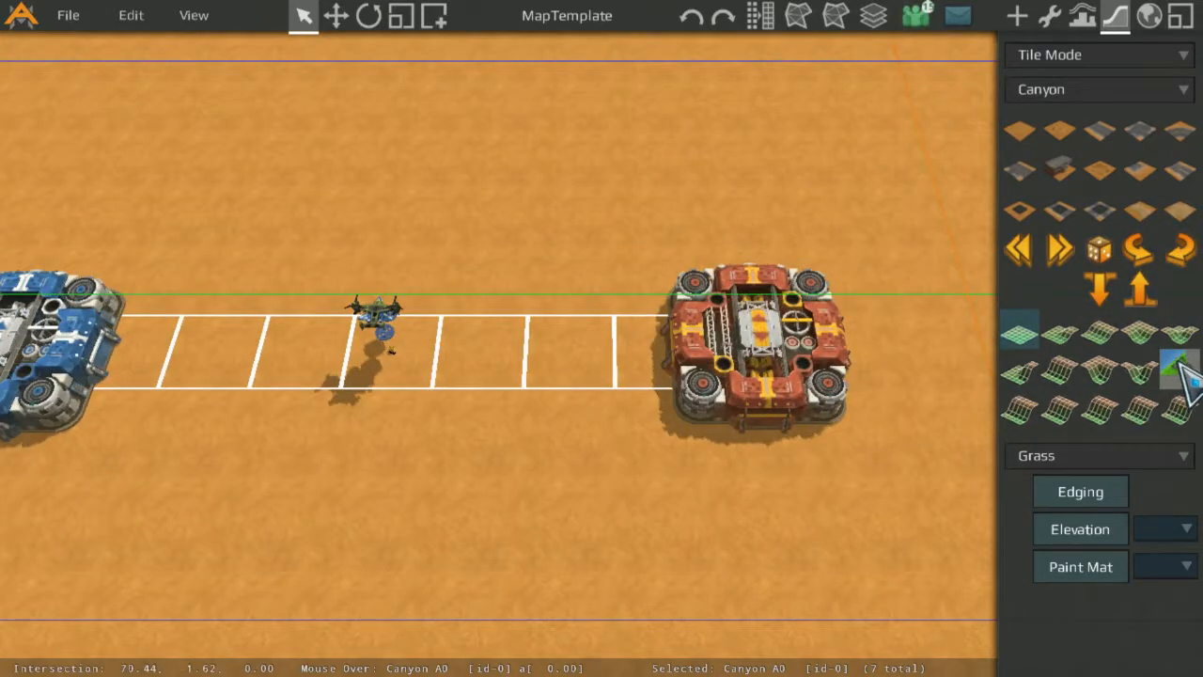
# Try the Spiral and Valley tilesets on the selected row of tiles.
pyautogui.click(1118, 94)
pyautogui.click(1119, 94)
pyautogui.click(1119, 94)
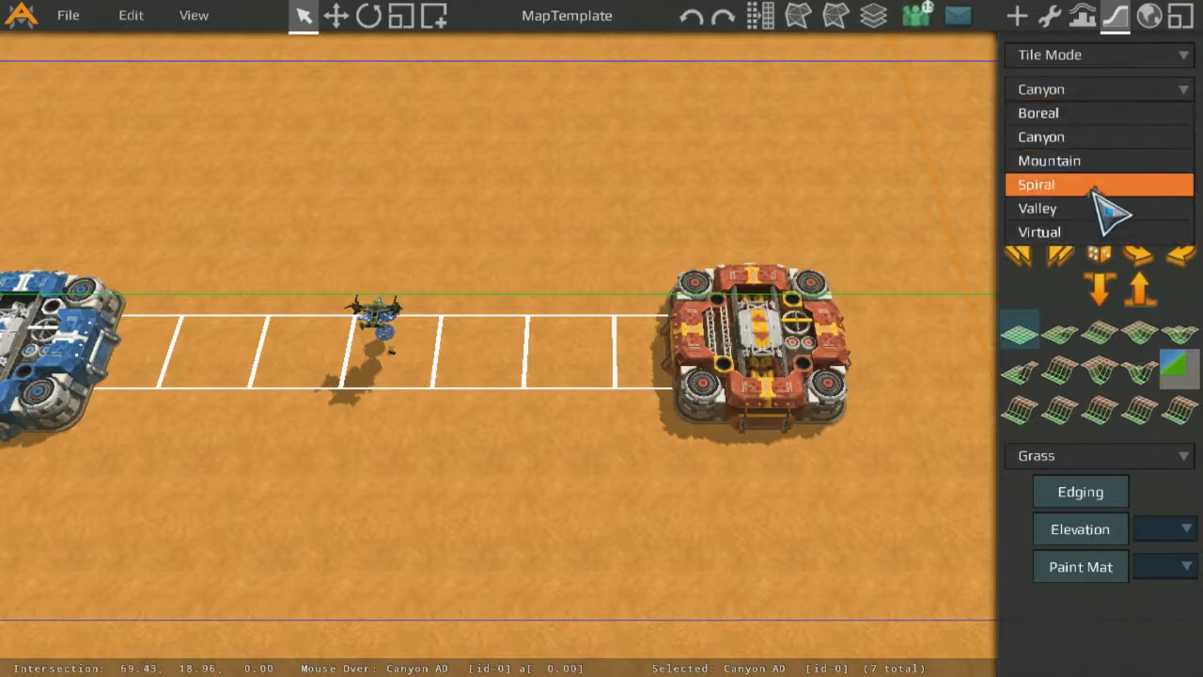
pyautogui.click(1095, 185)
pyautogui.click(1099, 89)
pyautogui.click(1095, 208)
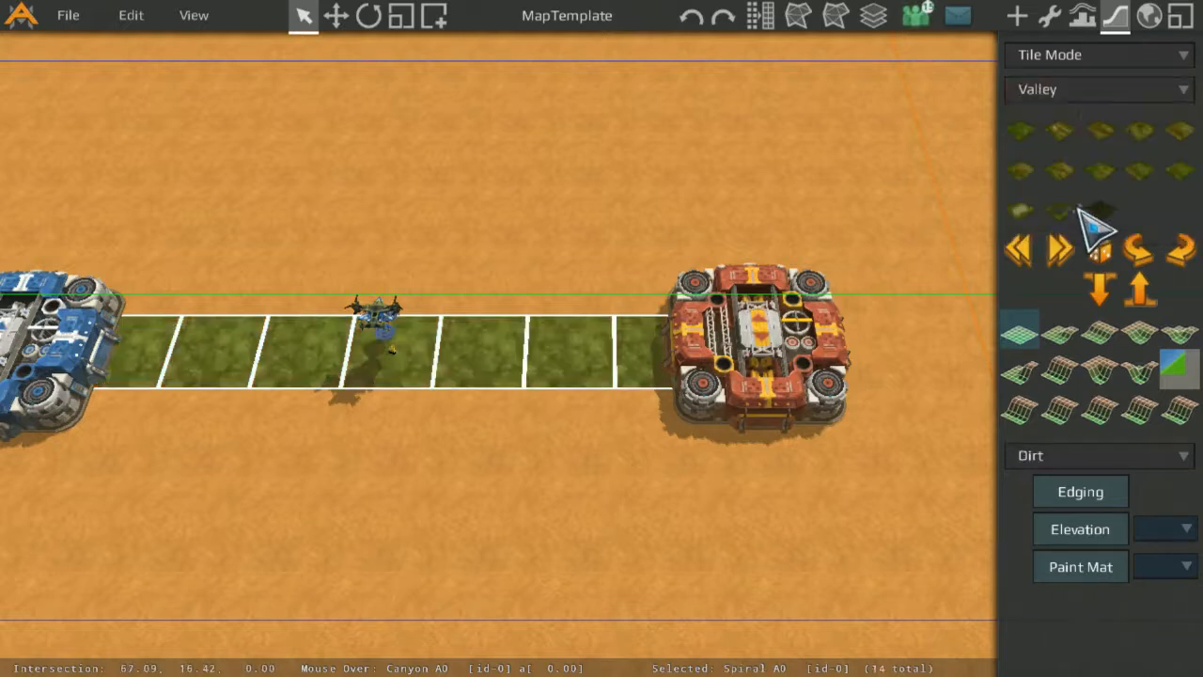
# Try the Boreal tileset on the selected row and return the row to the Canyon tileset.
pyautogui.click(1093, 91)
pyautogui.click(1083, 114)
pyautogui.click(1086, 93)
pyautogui.click(1095, 139)
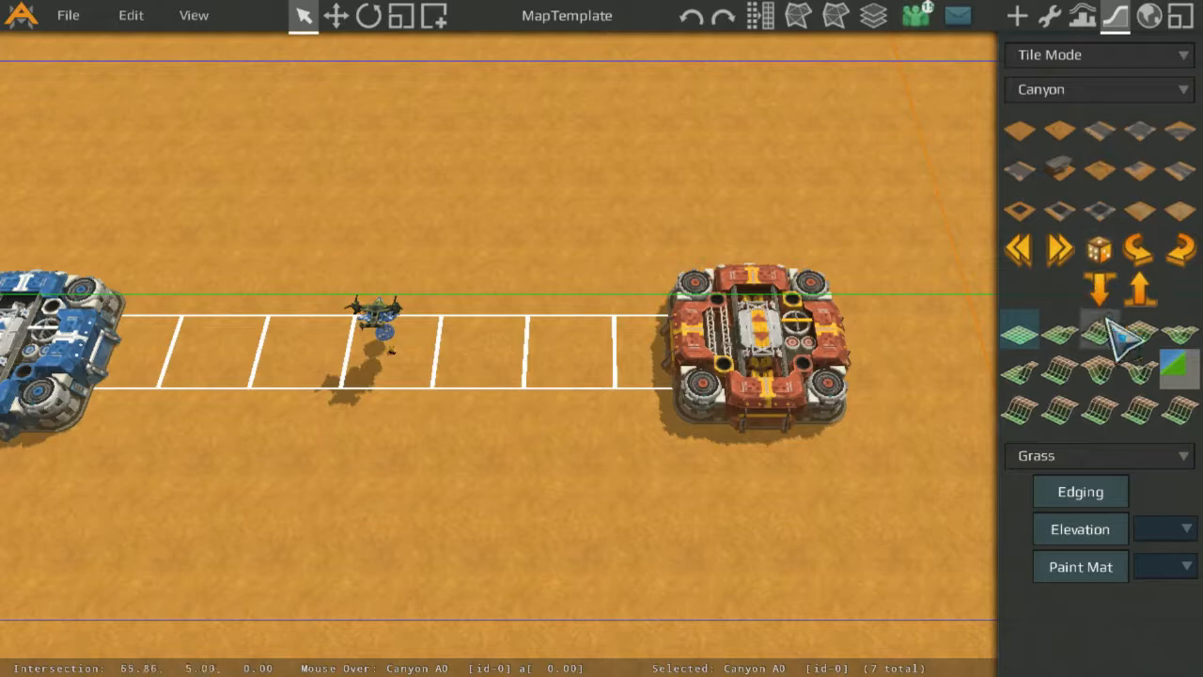
# Change the selected row of tiles between the bases to the blue-and-green tile type, Canyon J0.
pyautogui.moveTo(759, 360); pyautogui.dragTo(1068, 296, button='middle')
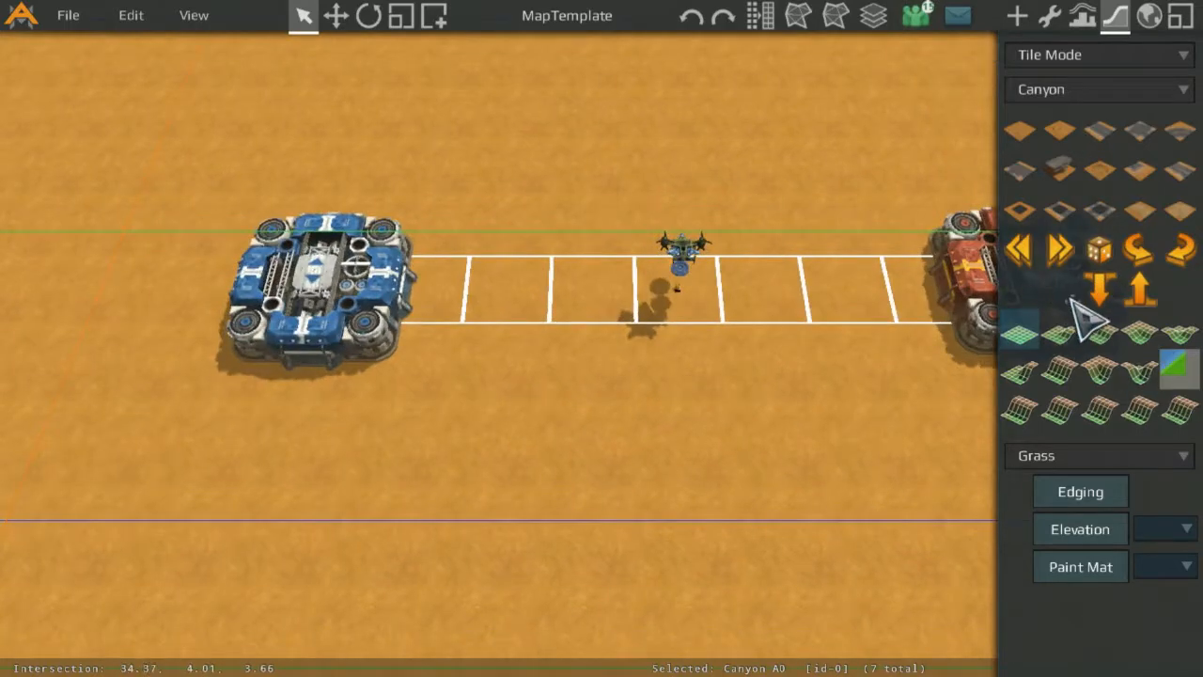
pyautogui.moveTo(869, 298); pyautogui.dragTo(804, 381, button='middle')
pyautogui.scroll(5, 806, 379)
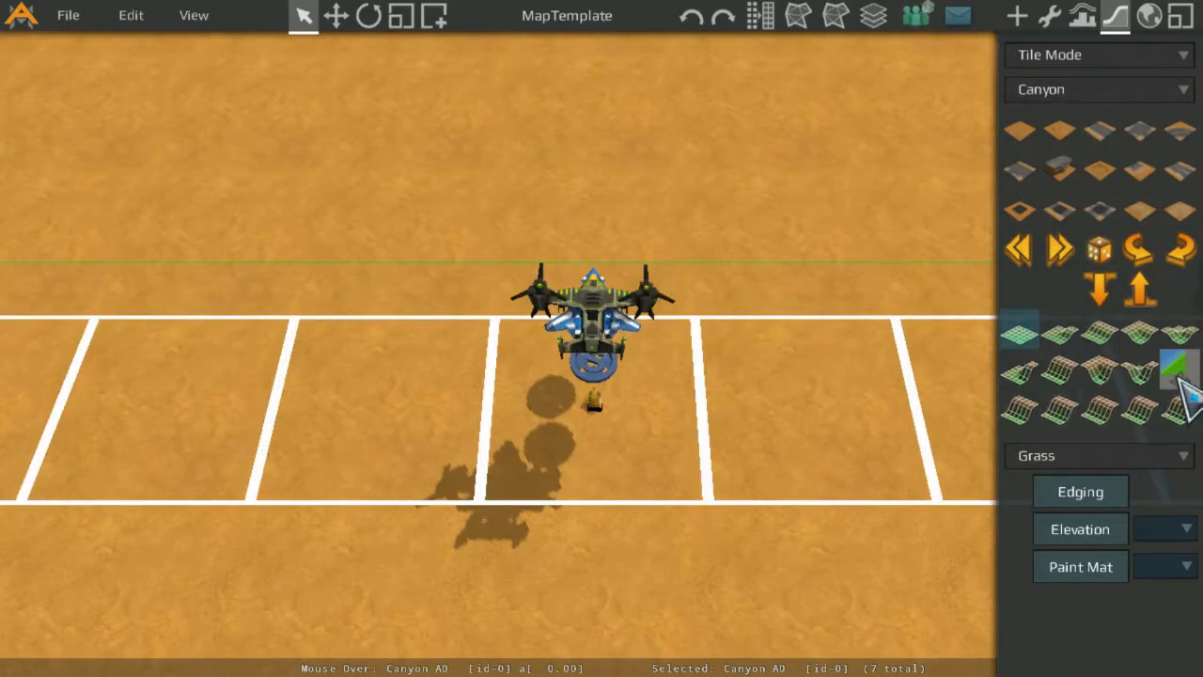
pyautogui.click(1179, 380)
pyautogui.moveTo(272, 444); pyautogui.dragTo(526, 500, button='middle')
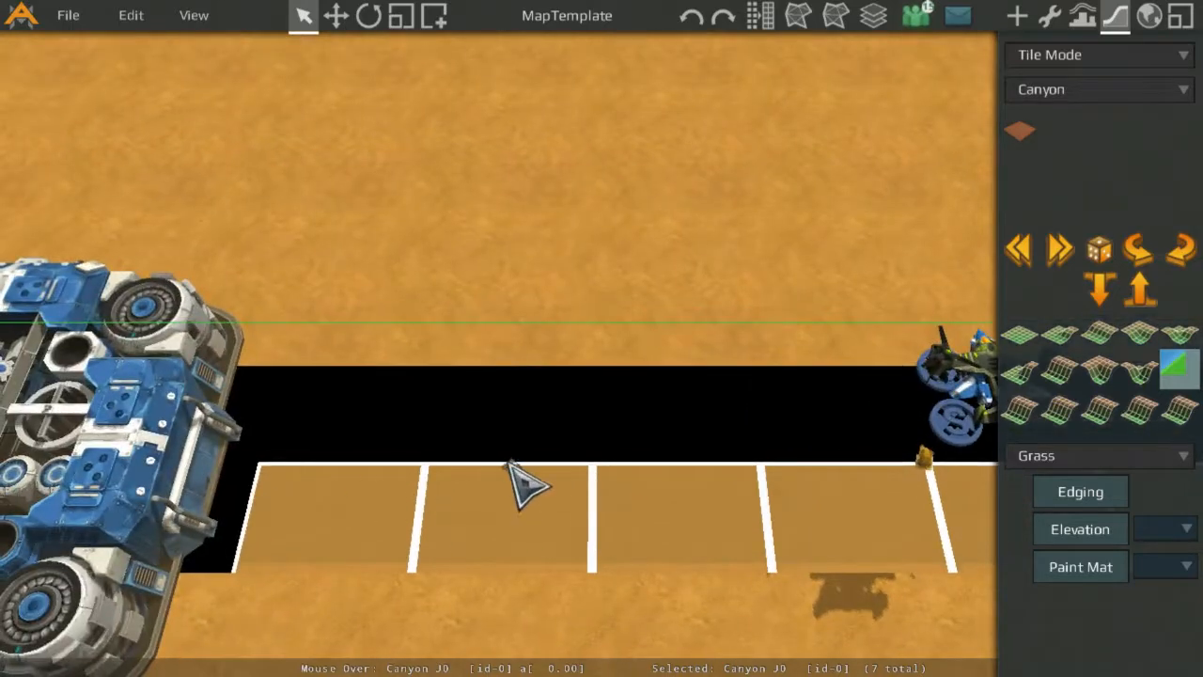
# Examine the row of Canyon J0 tiles between the bases with the selection cleared, and select a single tile below the flying unit.
pyautogui.moveTo(791, 398); pyautogui.dragTo(737, 363, button='middle')
pyautogui.scroll(-5, 751, 409)
pyautogui.scroll(2, 626, 373)
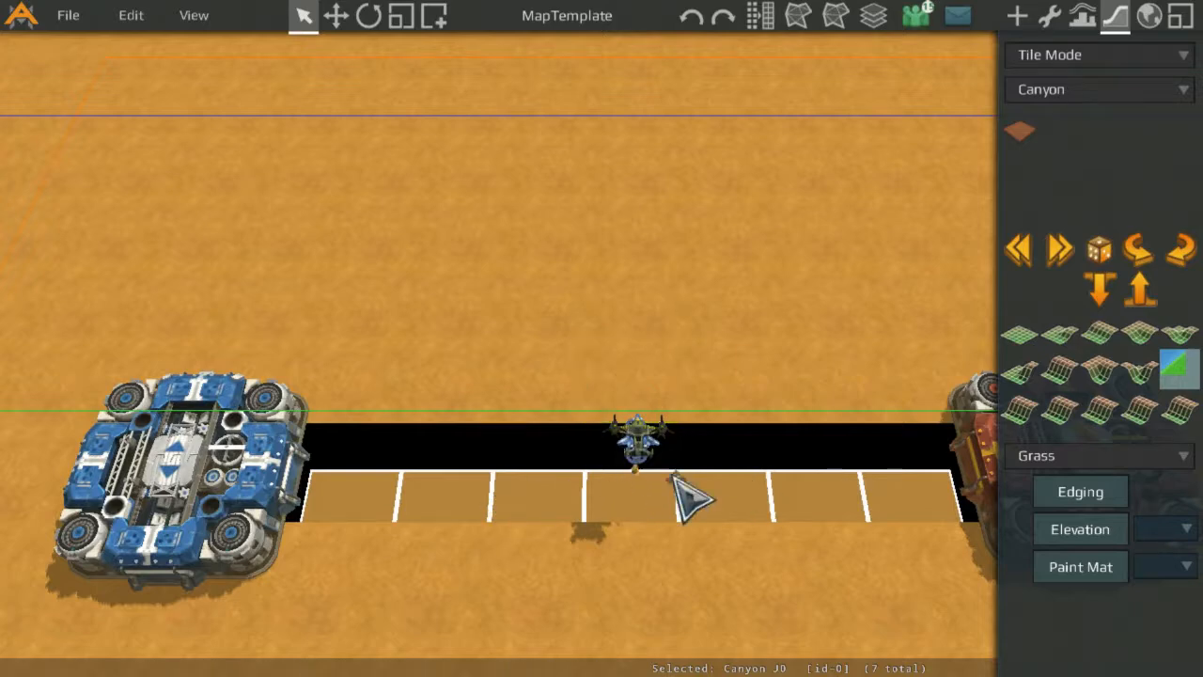
pyautogui.scroll(-2, 689, 496)
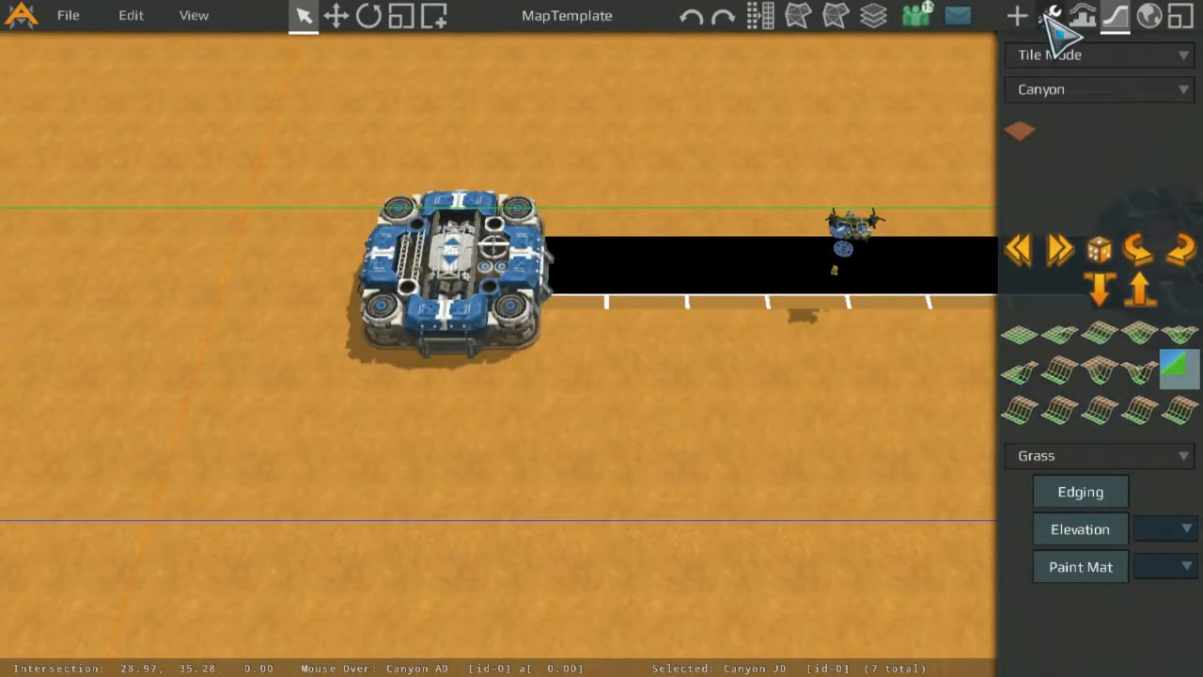
pyautogui.click(1051, 19)
pyautogui.scroll(1, 786, 430)
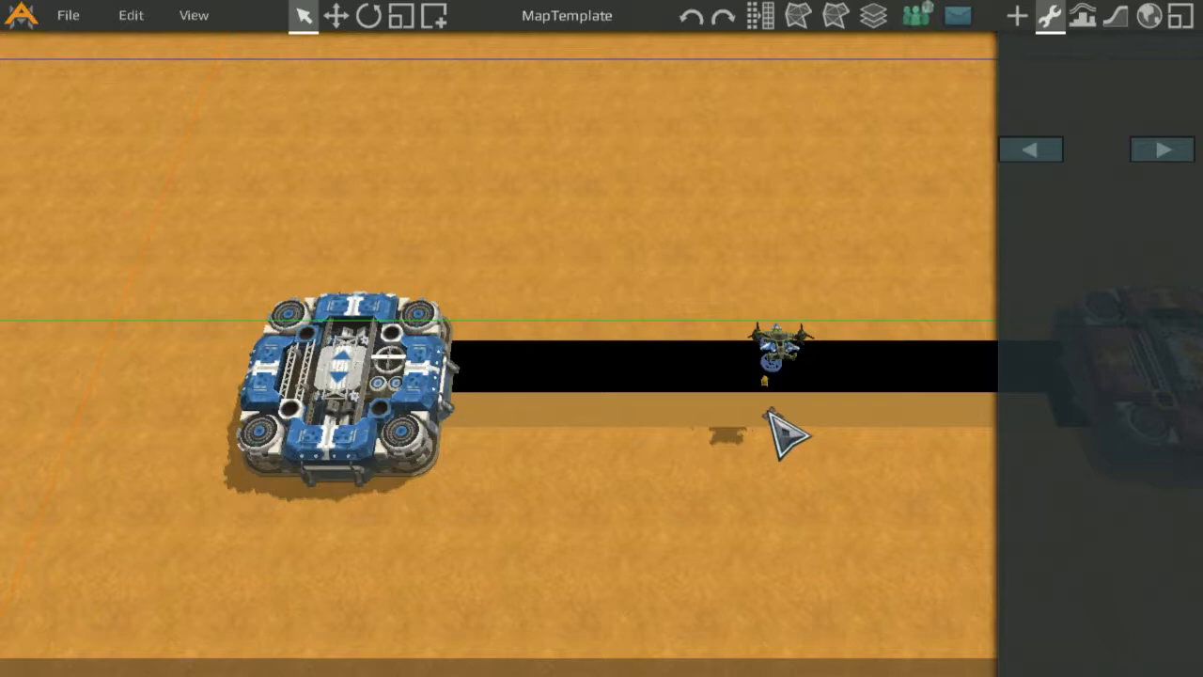
pyautogui.click(1115, 18)
pyautogui.click(745, 407)
pyautogui.moveTo(658, 352); pyautogui.dragTo(452, 335, button='middle')
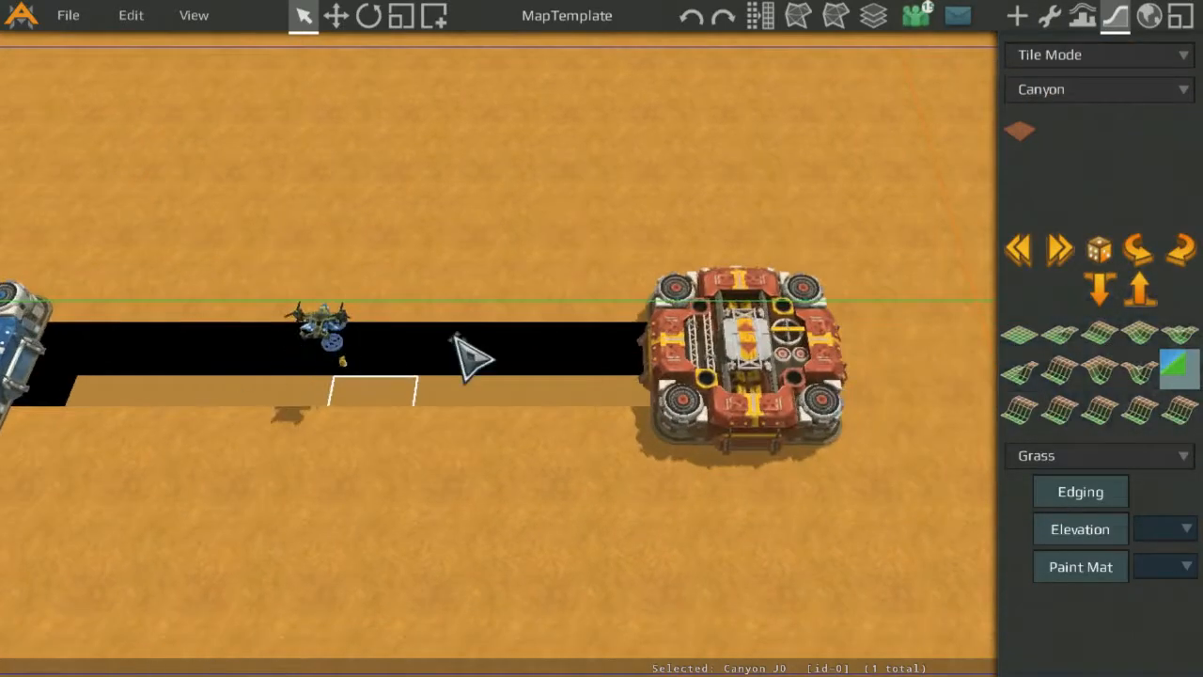
pyautogui.press('Left')
# Move the blue fortress base from the map's center to the far-left corner of the terrain.
pyautogui.click(1049, 14)
pyautogui.scroll(-4, 446, 246)
pyautogui.click(443, 246)
pyautogui.moveTo(444, 247); pyautogui.dragTo(508, 400, button='middle')
pyautogui.moveTo(546, 487); pyautogui.dragTo(250, 171)
pyautogui.moveTo(325, 125); pyautogui.dragTo(592, 292, button='middle')
pyautogui.click(515, 338)
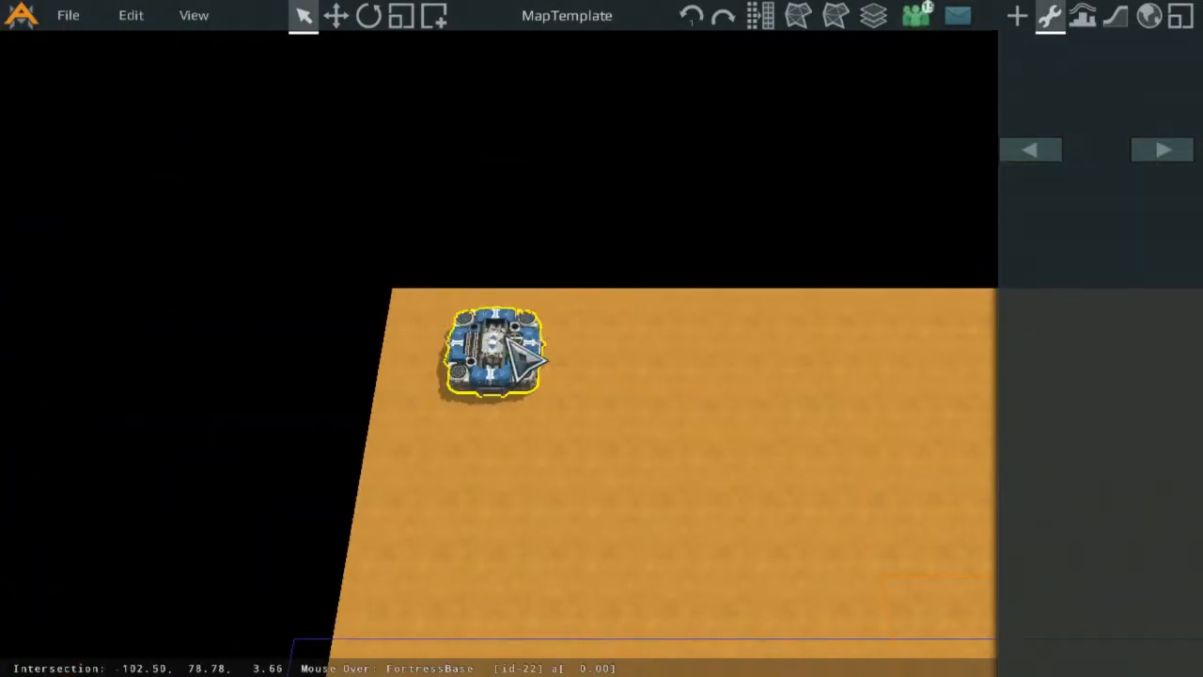
pyautogui.moveTo(514, 337); pyautogui.dragTo(482, 333)
pyautogui.click(490, 334)
# Move the red fortress base from beside the central tile row to the far-right corner of the terrain.
pyautogui.scroll(-3, 647, 384)
pyautogui.moveTo(648, 385); pyautogui.dragTo(293, 293, button='middle')
pyautogui.moveTo(557, 463); pyautogui.dragTo(788, 253)
pyautogui.scroll(3, 504, 341)
pyautogui.moveTo(788, 253); pyautogui.dragTo(811, 236, button='middle')
pyautogui.scroll(1, 504, 340)
pyautogui.click(487, 260)
# Nudge the blue base closer into the far-left corner of the terrain.
pyautogui.moveTo(94, 237); pyautogui.dragTo(582, 369, button='middle')
pyautogui.scroll(3, 605, 330)
pyautogui.scroll(2, 605, 331)
pyautogui.moveTo(601, 428); pyautogui.dragTo(556, 393)
pyautogui.click(389, 301)
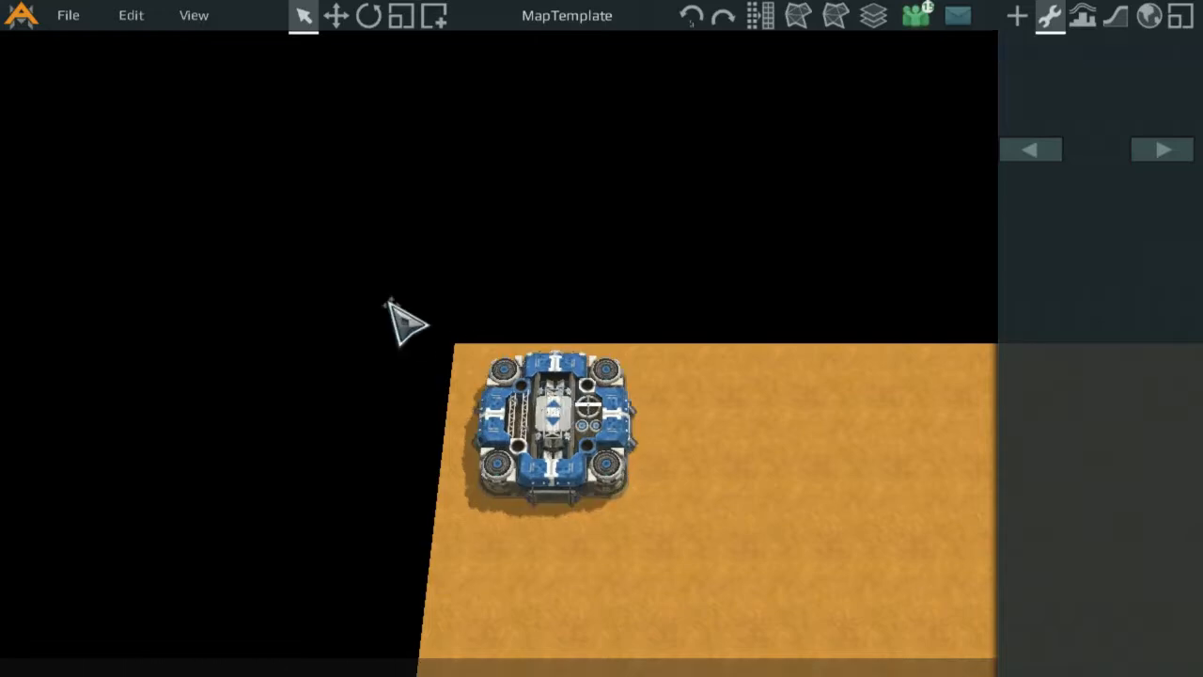
pyautogui.moveTo(389, 300); pyautogui.dragTo(381, 199, button='middle')
pyautogui.scroll(2, 382, 198)
pyautogui.moveTo(558, 318)
pyautogui.mouseDown()
pyautogui.moveTo(613, 329)
pyautogui.moveTo(528, 313)
pyautogui.moveTo(538, 312)
pyautogui.mouseUp()
pyautogui.click(538, 312)
# Pull the blue base inward from the corner, leaving ground between it and both terrain edges.
pyautogui.scroll(-3, 649, 254)
pyautogui.moveTo(653, 257); pyautogui.dragTo(490, 177, button='middle')
pyautogui.scroll(3, 508, 200)
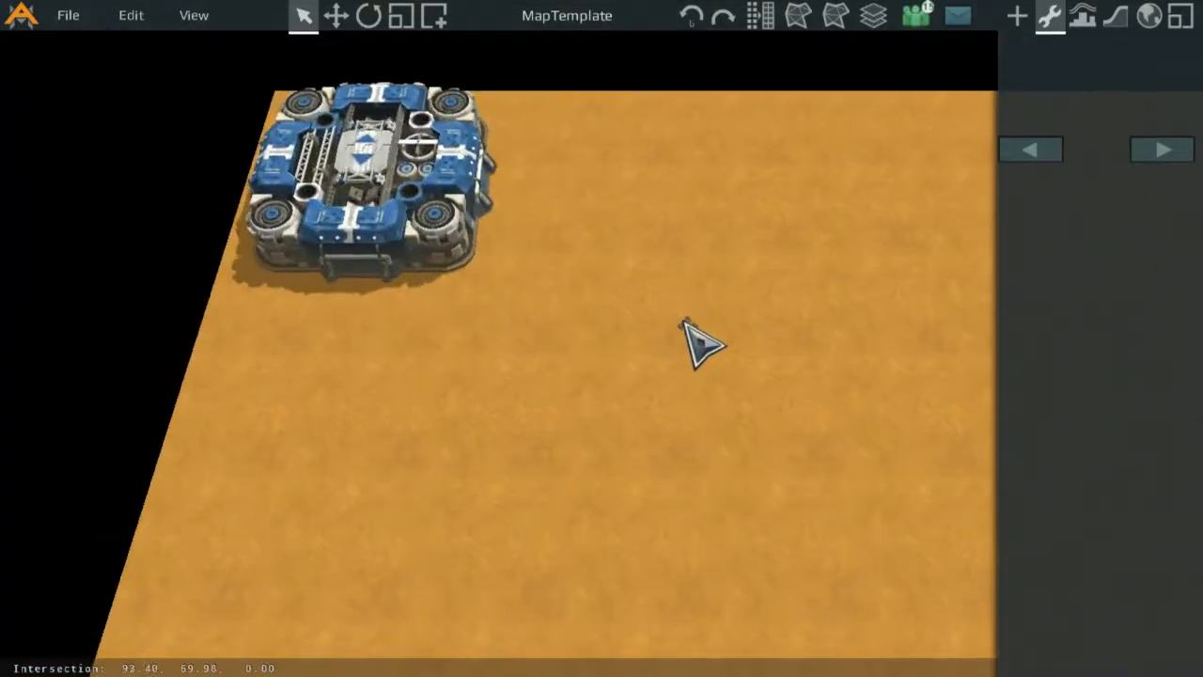
pyautogui.moveTo(454, 252); pyautogui.dragTo(587, 329)
pyautogui.scroll(-3, 752, 343)
pyautogui.moveTo(752, 343); pyautogui.dragTo(428, 293, button='middle')
pyautogui.moveTo(238, 221); pyautogui.dragTo(447, 401)
pyautogui.click(672, 326)
# Shift the blue base slightly back toward the far-left corner, keeping a margin to the terrain edges.
pyautogui.scroll(3, 672, 326)
pyautogui.moveTo(672, 326); pyautogui.dragTo(868, 277, button='middle')
pyautogui.scroll(-3, 677, 428)
pyautogui.moveTo(522, 331); pyautogui.dragTo(452, 301)
pyautogui.click(470, 225)
pyautogui.moveTo(486, 193); pyautogui.dragTo(635, 340, button='middle')
pyautogui.scroll(3, 846, 254)
pyautogui.moveTo(732, 394)
pyautogui.mouseDown()
pyautogui.moveTo(703, 379)
pyautogui.moveTo(728, 376)
pyautogui.mouseUp()
pyautogui.click(799, 299)
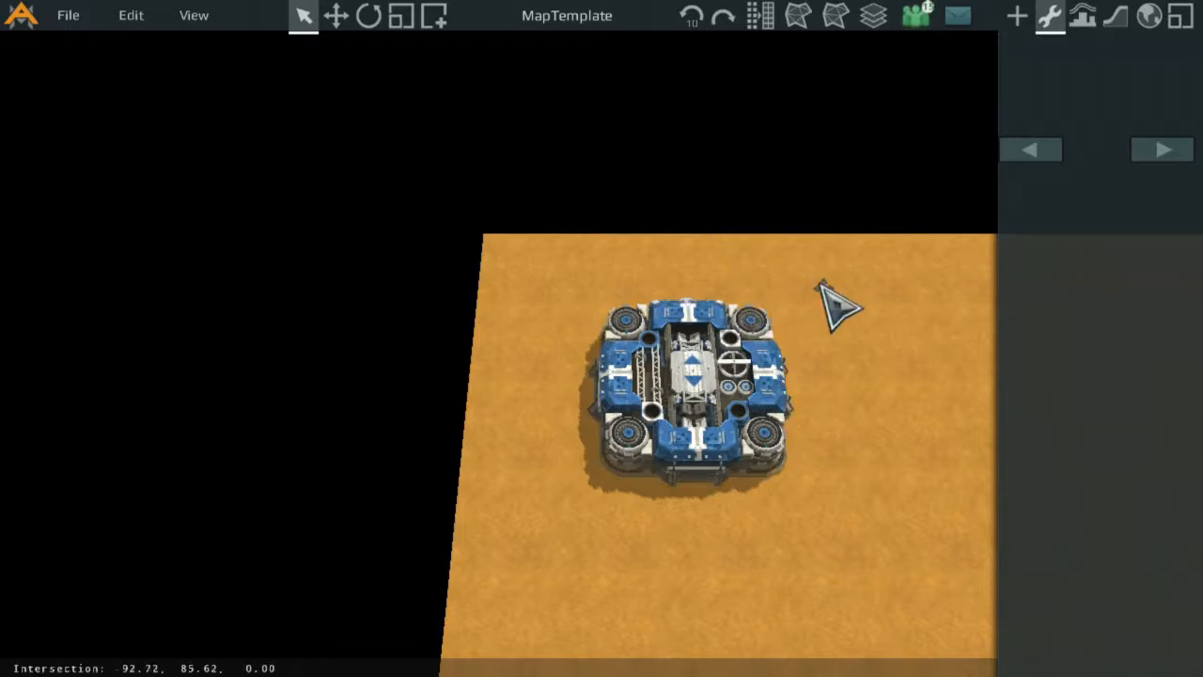
# Adjust the blue base's placement again and move it farther from the terrain's left edge.
pyautogui.moveTo(821, 284); pyautogui.dragTo(570, 326, button='middle')
pyautogui.moveTo(432, 389); pyautogui.dragTo(446, 404)
pyautogui.click(598, 335)
pyautogui.moveTo(620, 320); pyautogui.dragTo(784, 239, button='middle')
pyautogui.moveTo(609, 344); pyautogui.dragTo(848, 334)
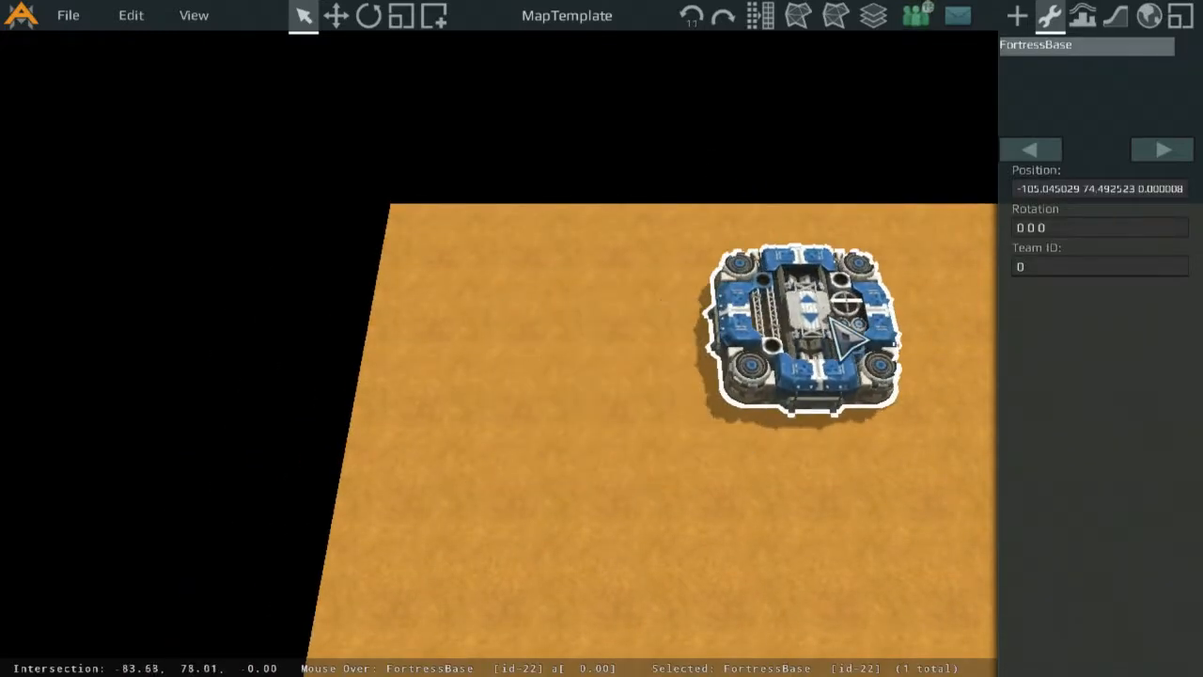
# Select a ground tile near the blue base and look up its position coordinates.
pyautogui.click(1115, 15)
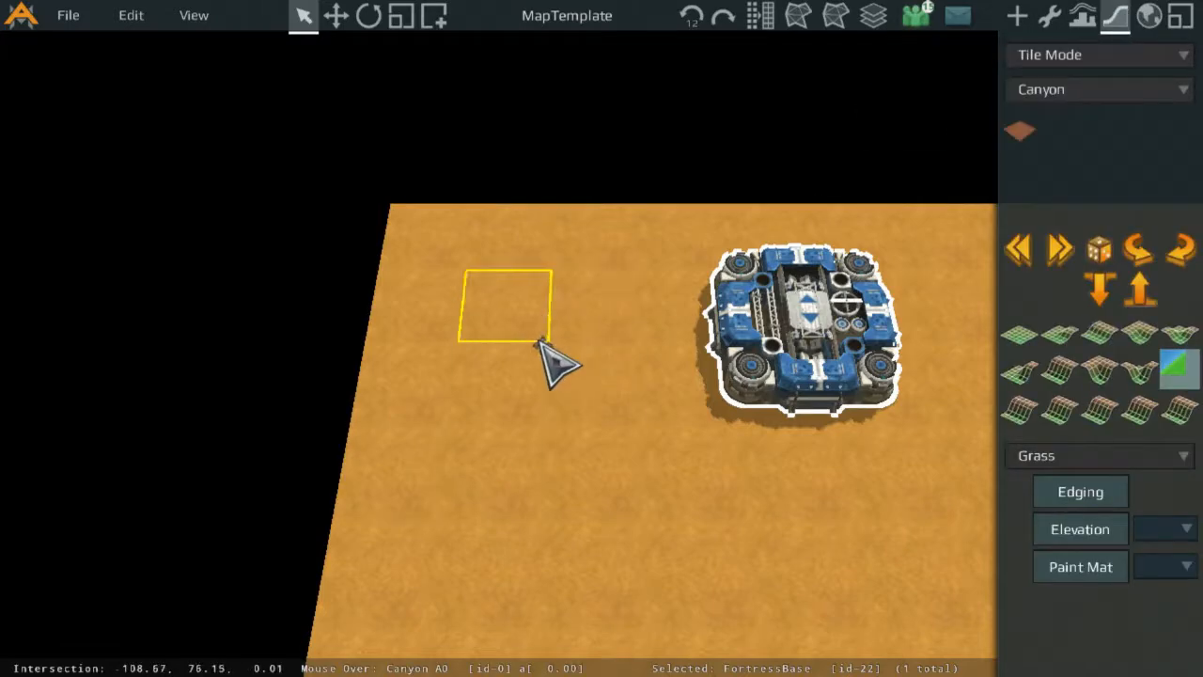
pyautogui.click(596, 387)
pyautogui.moveTo(806, 537); pyautogui.dragTo(658, 329, button='middle')
pyautogui.scroll(-5, 551, 228)
pyautogui.scroll(3, 654, 328)
pyautogui.scroll(2, 545, 282)
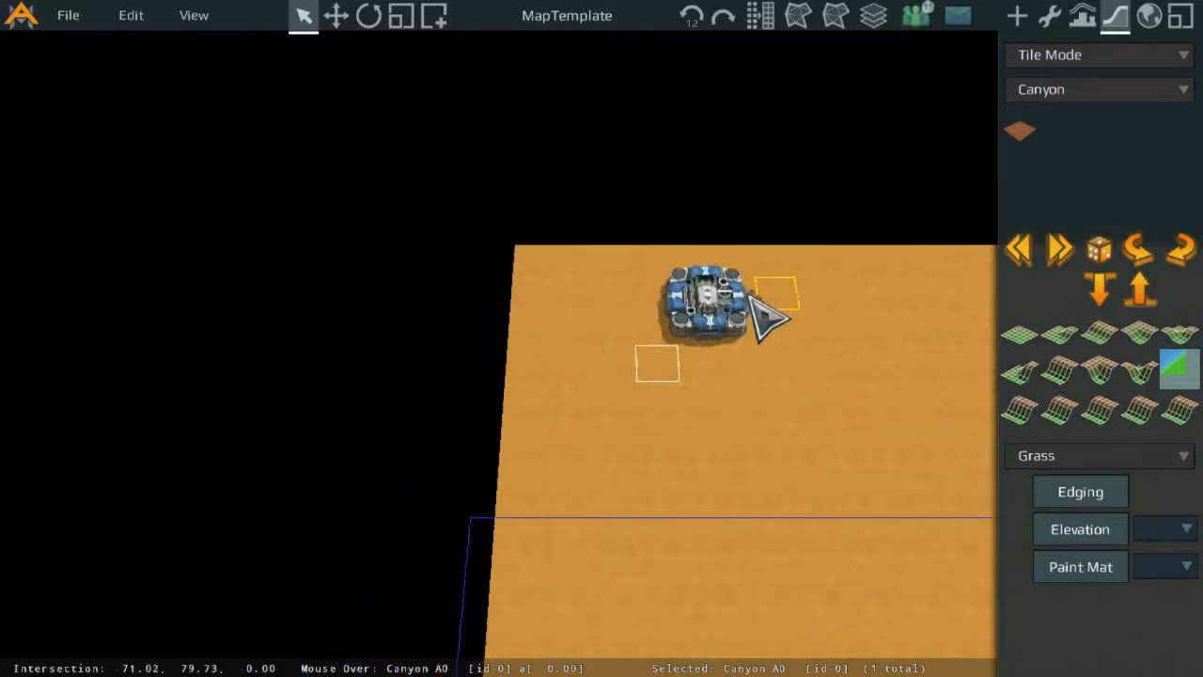
pyautogui.click(1050, 15)
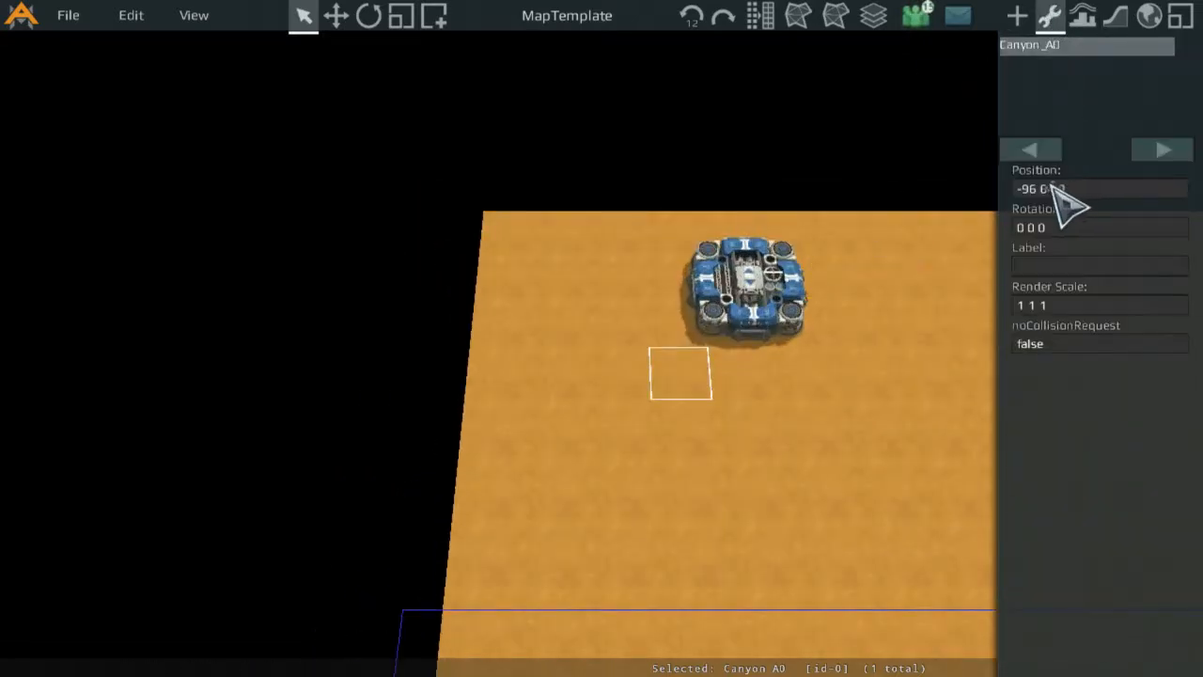
# Select the blue fortress base and set its position to -96 64 0.
pyautogui.scroll(2, 1086, 159)
pyautogui.click(906, 297)
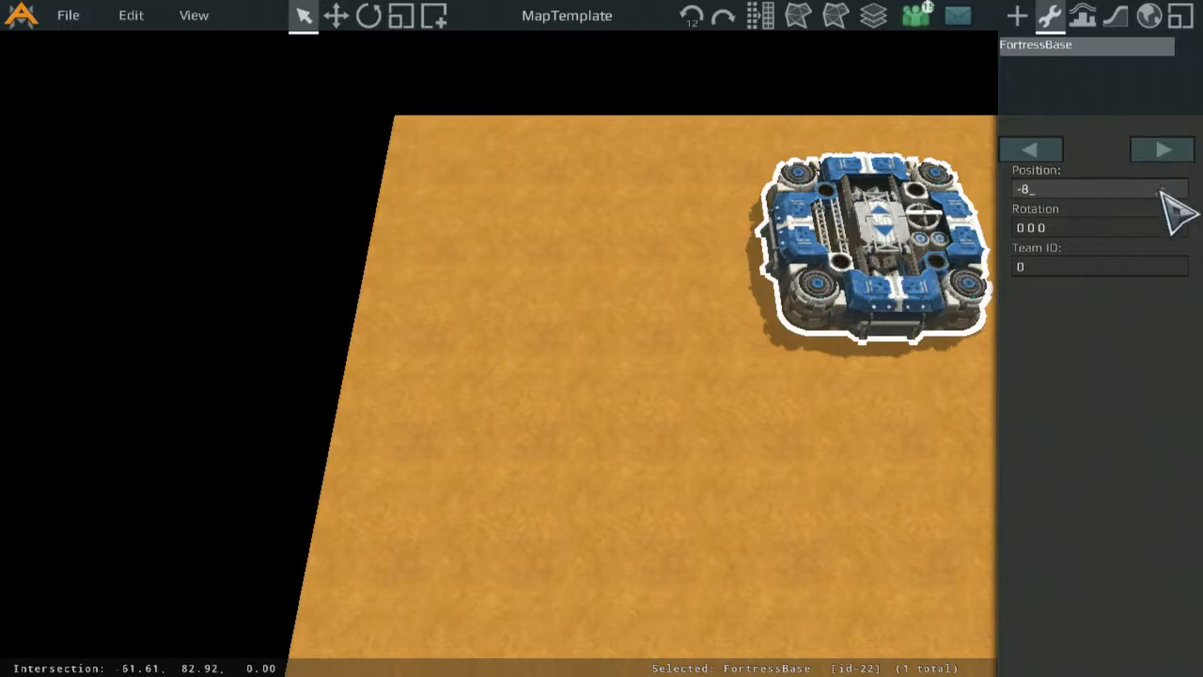
pyautogui.write('0')
pyautogui.press('Return')
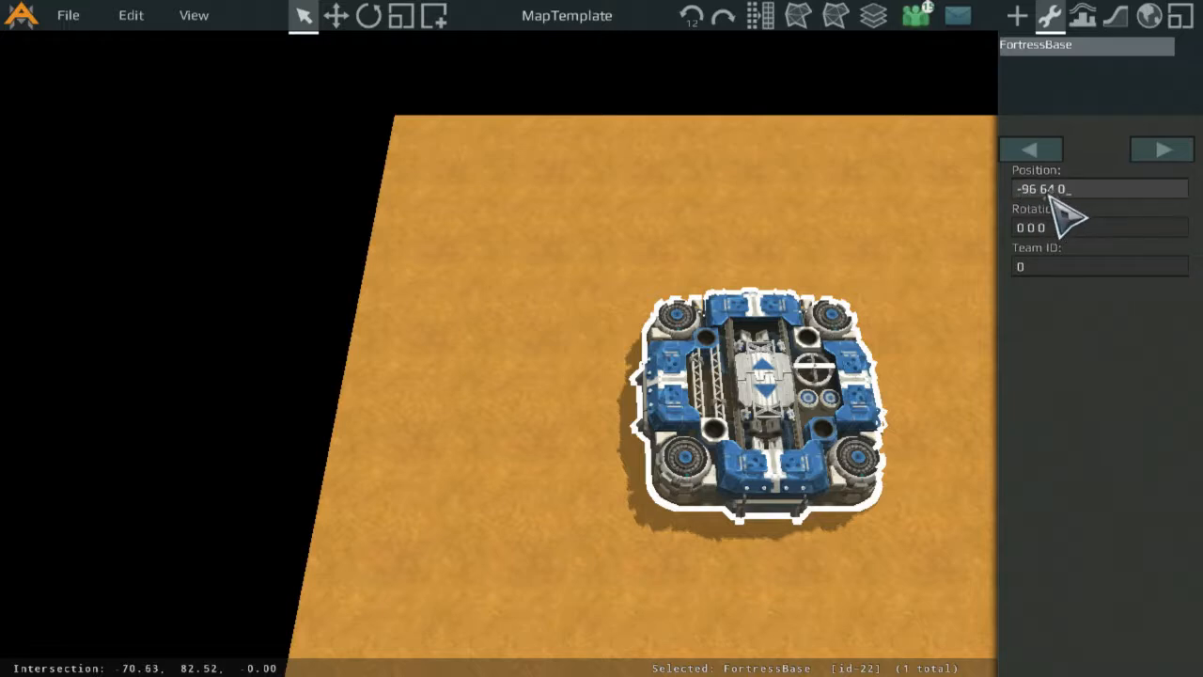
# Reselect the blue base and rotate it to 90 degrees about the vertical axis.
pyautogui.moveTo(882, 293); pyautogui.dragTo(604, 183, button='middle')
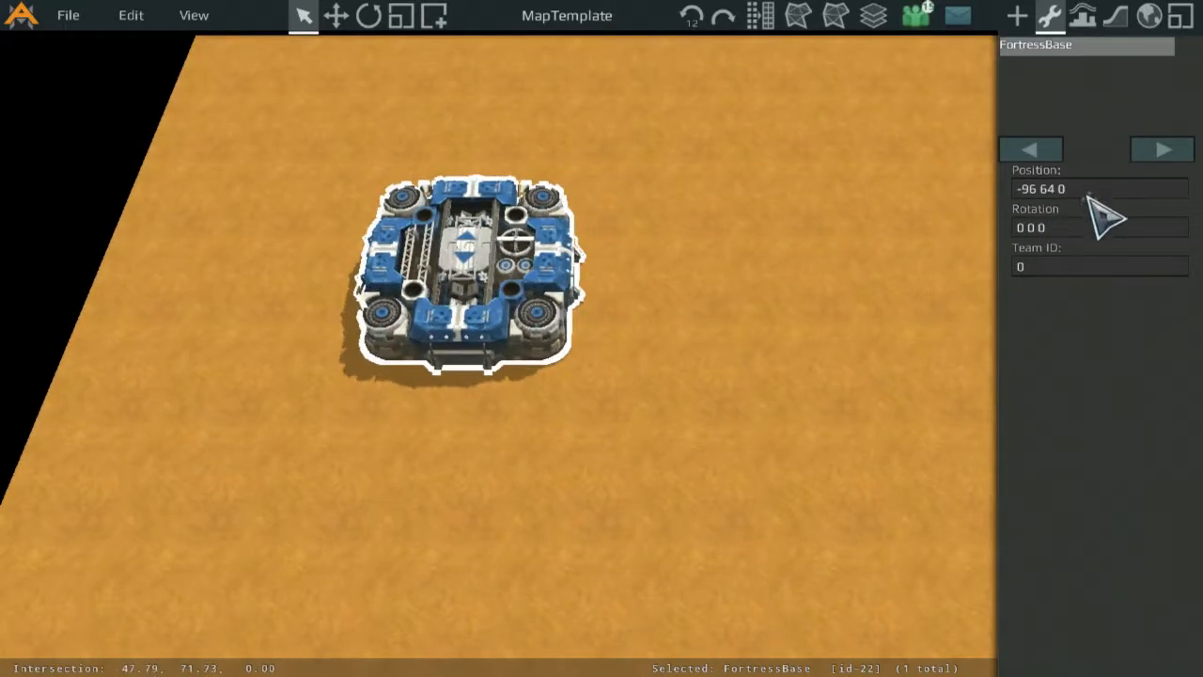
pyautogui.click(571, 245)
pyautogui.click(476, 245)
pyautogui.press('r')
# Select the red fortress base near the far-right corner and set its position to 96 64 0.
pyautogui.click(754, 293)
pyautogui.scroll(-3, 754, 293)
pyautogui.moveTo(818, 268); pyautogui.dragTo(406, 289, button='middle')
pyautogui.click(118, 329)
pyautogui.moveTo(513, 270); pyautogui.dragTo(127, 264, button='middle')
pyautogui.click(758, 272)
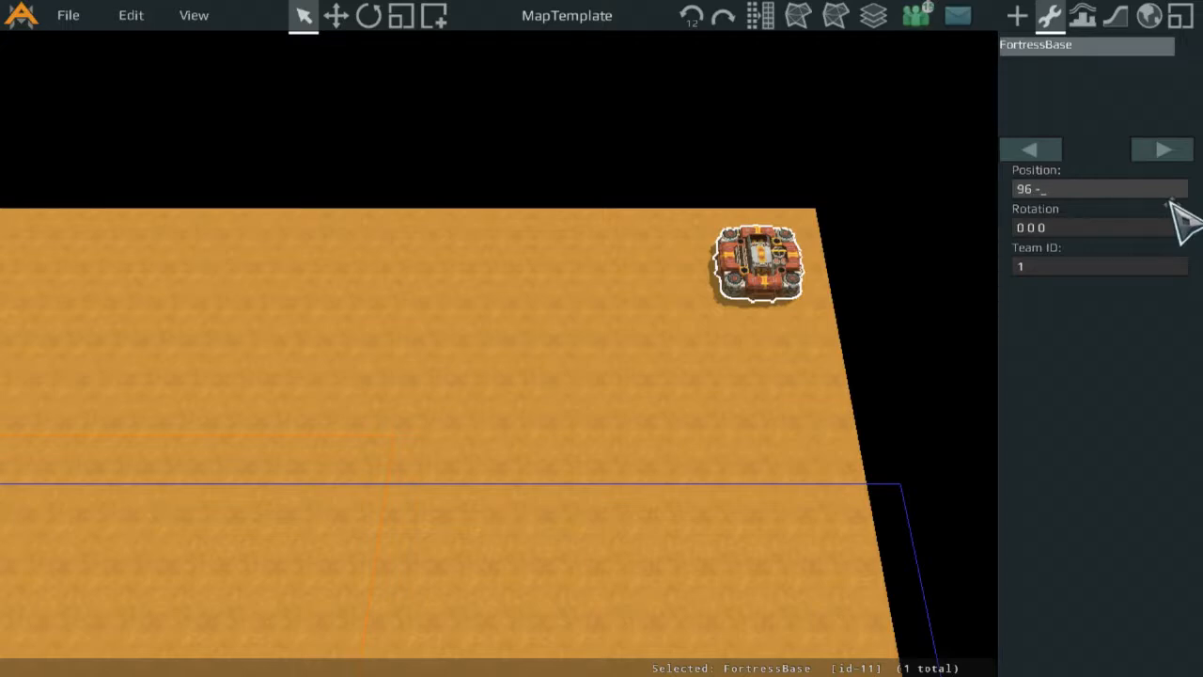
pyautogui.press('Return')
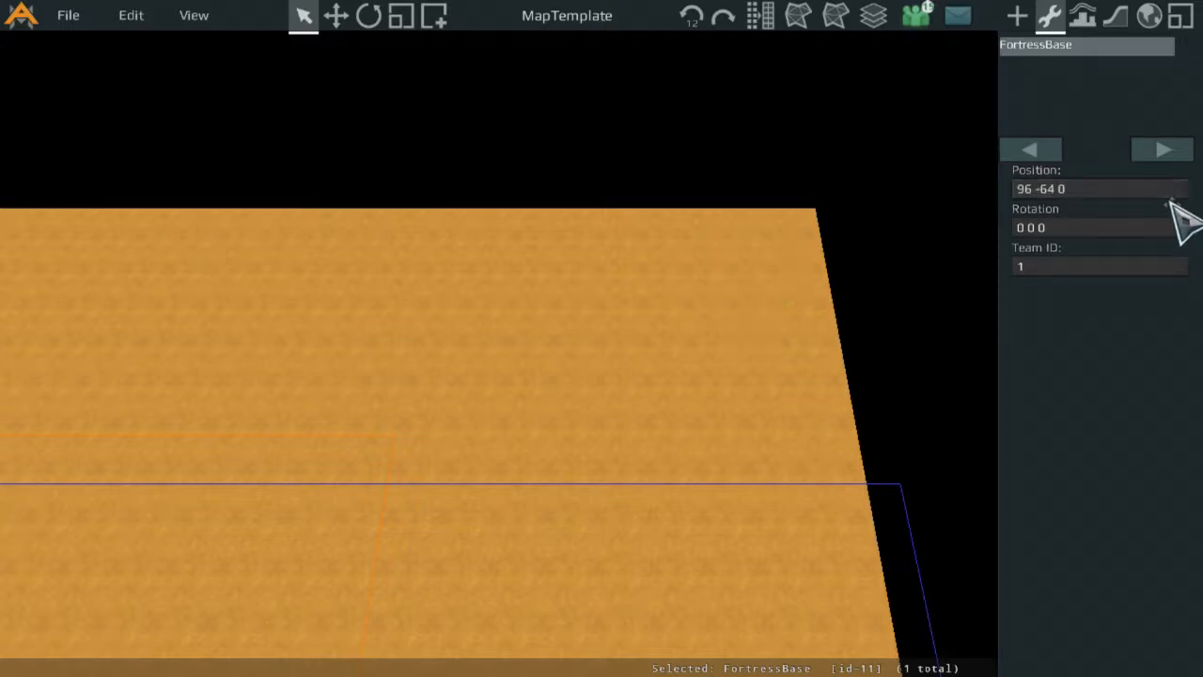
pyautogui.scroll(-5, 786, 190)
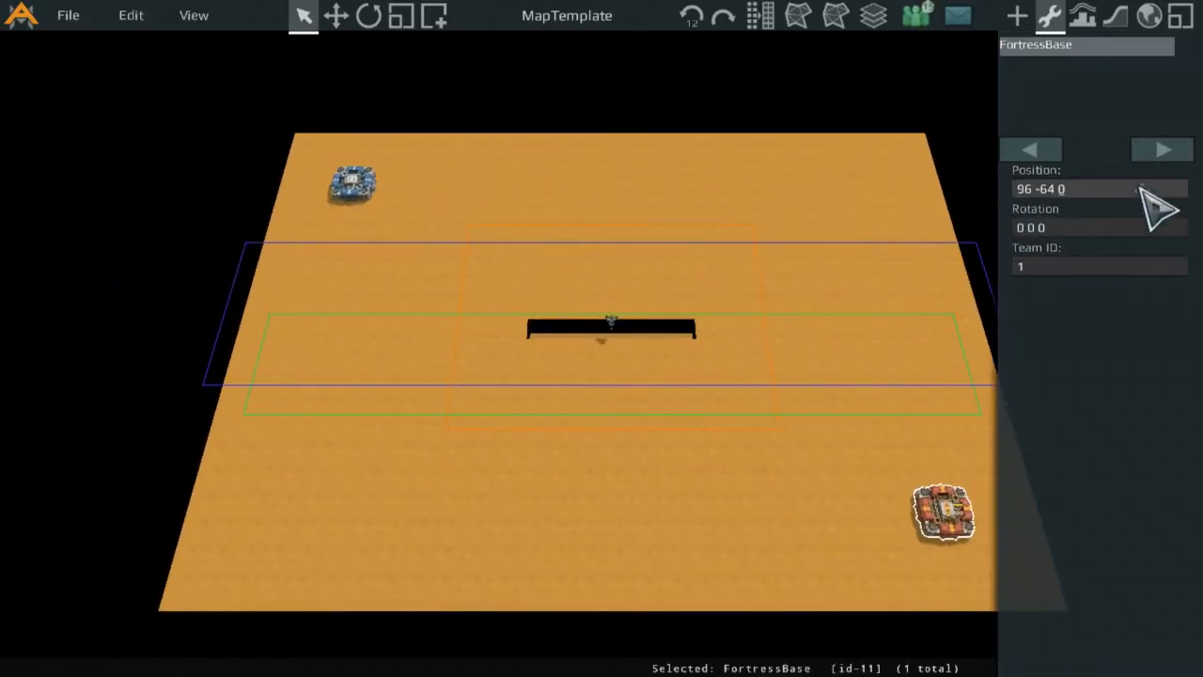
pyautogui.press('Return')
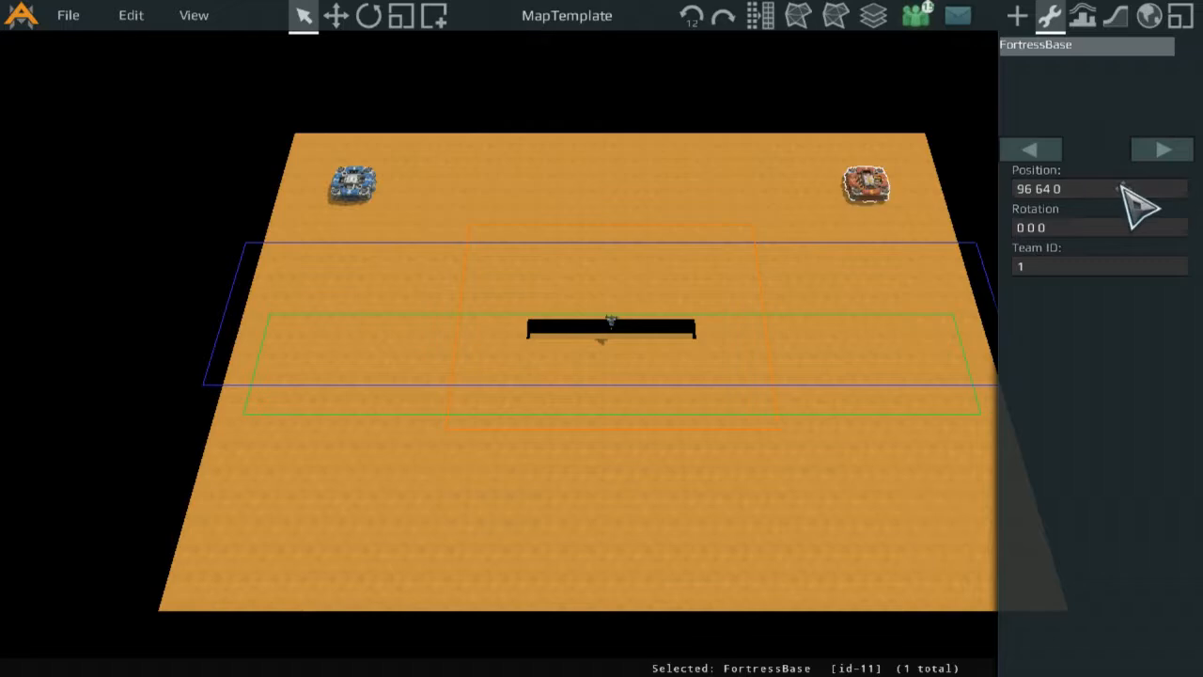
# Examine the placement of the blue and red bases along the far edge of the terrain.
pyautogui.moveTo(763, 282); pyautogui.dragTo(754, 344, button='middle')
pyautogui.scroll(3, 677, 338)
pyautogui.moveTo(768, 231); pyautogui.dragTo(585, 314, button='middle')
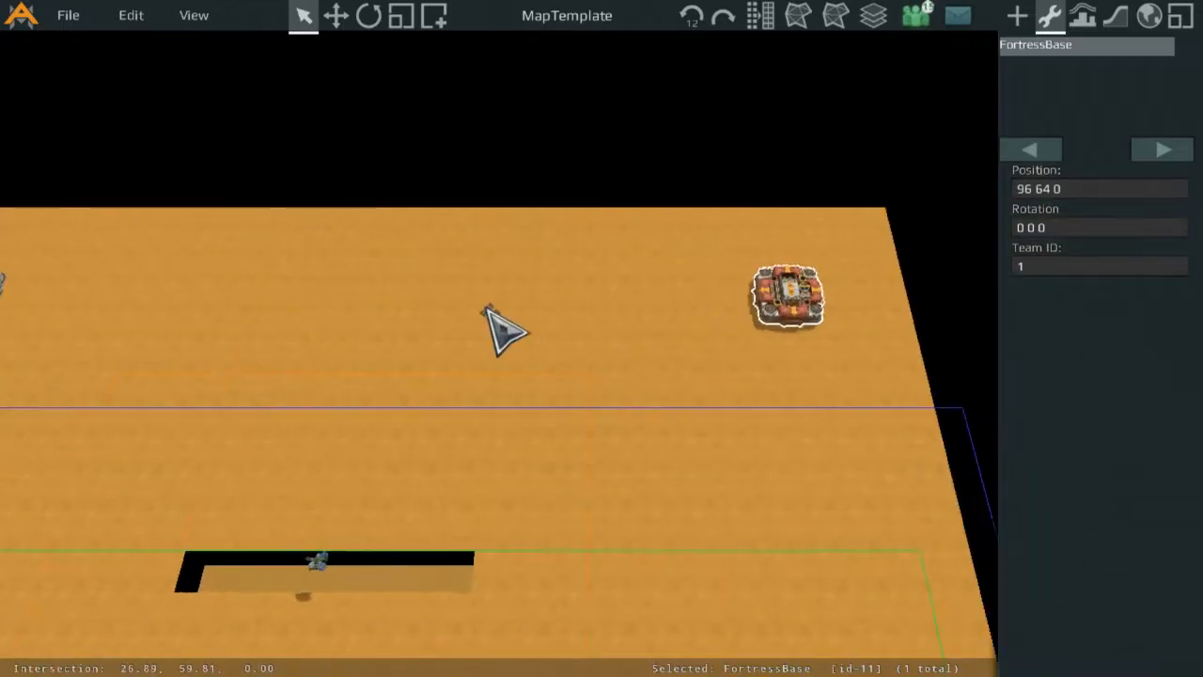
pyautogui.moveTo(451, 325); pyautogui.dragTo(850, 221, button='middle')
pyautogui.scroll(-2, 628, 316)
pyautogui.moveTo(723, 401); pyautogui.dragTo(631, 116, button='middle')
pyautogui.moveTo(693, 140); pyautogui.dragTo(536, 301, button='middle')
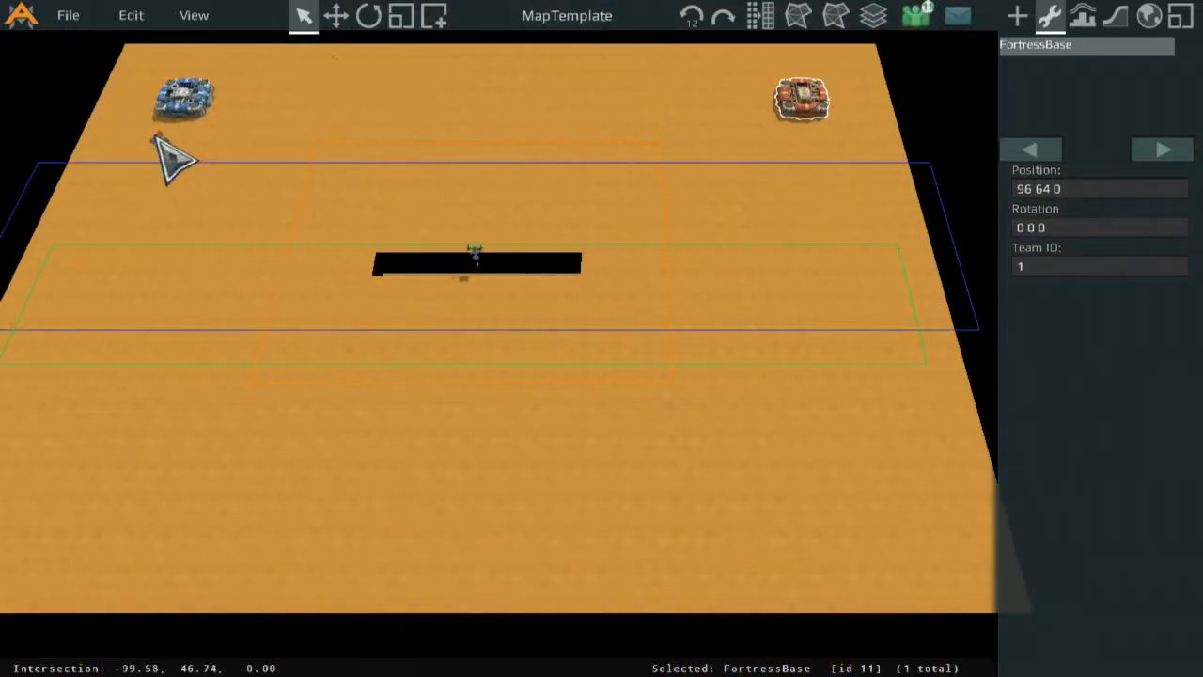
pyautogui.moveTo(335, 56); pyautogui.dragTo(252, 246, button='middle')
pyautogui.moveTo(454, 245); pyautogui.dragTo(655, 267, button='middle')
pyautogui.scroll(3, 583, 259)
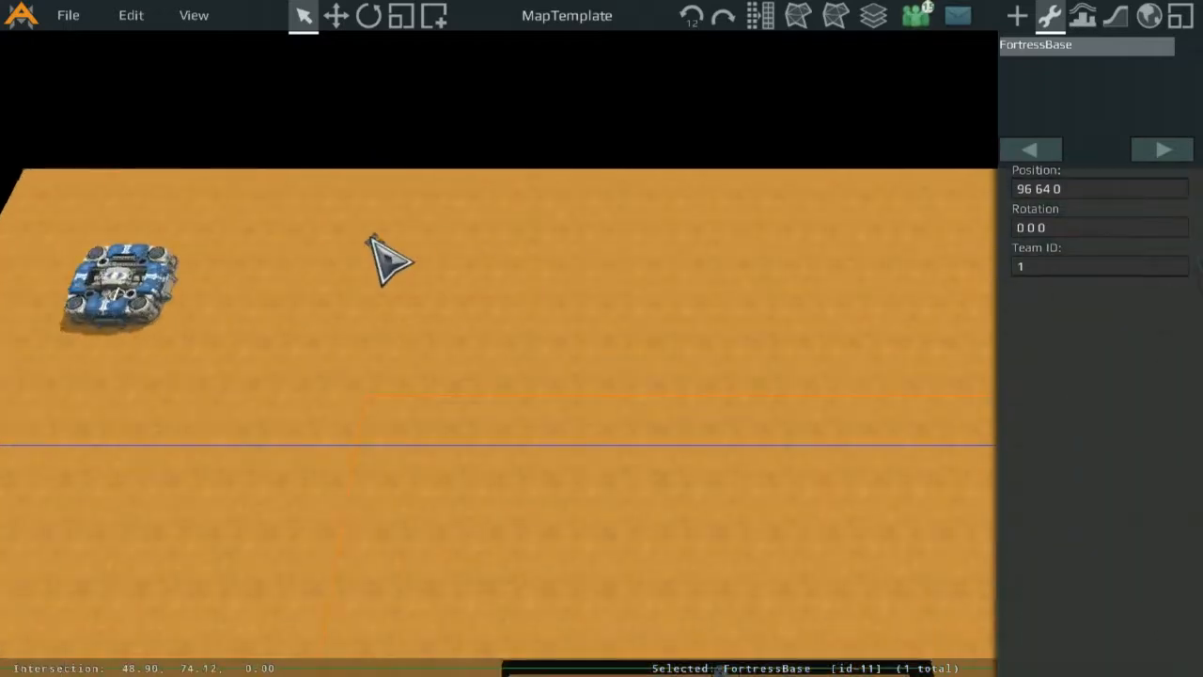
pyautogui.moveTo(371, 236); pyautogui.dragTo(652, 219, button='middle')
pyautogui.scroll(3, 625, 188)
pyautogui.moveTo(883, 161); pyautogui.dragTo(394, 236, button='middle')
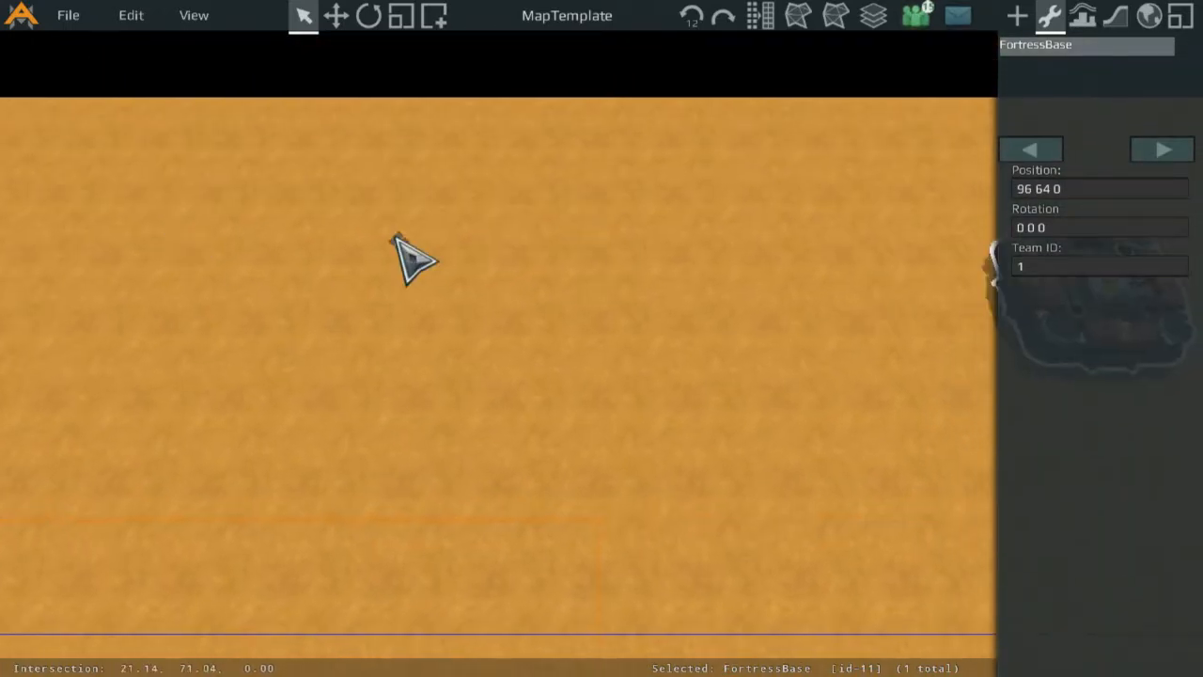
# Rotate the red base to -90 degrees about the vertical axis, opposite to the blue base.
pyautogui.moveTo(606, 234); pyautogui.dragTo(257, 306, button='middle')
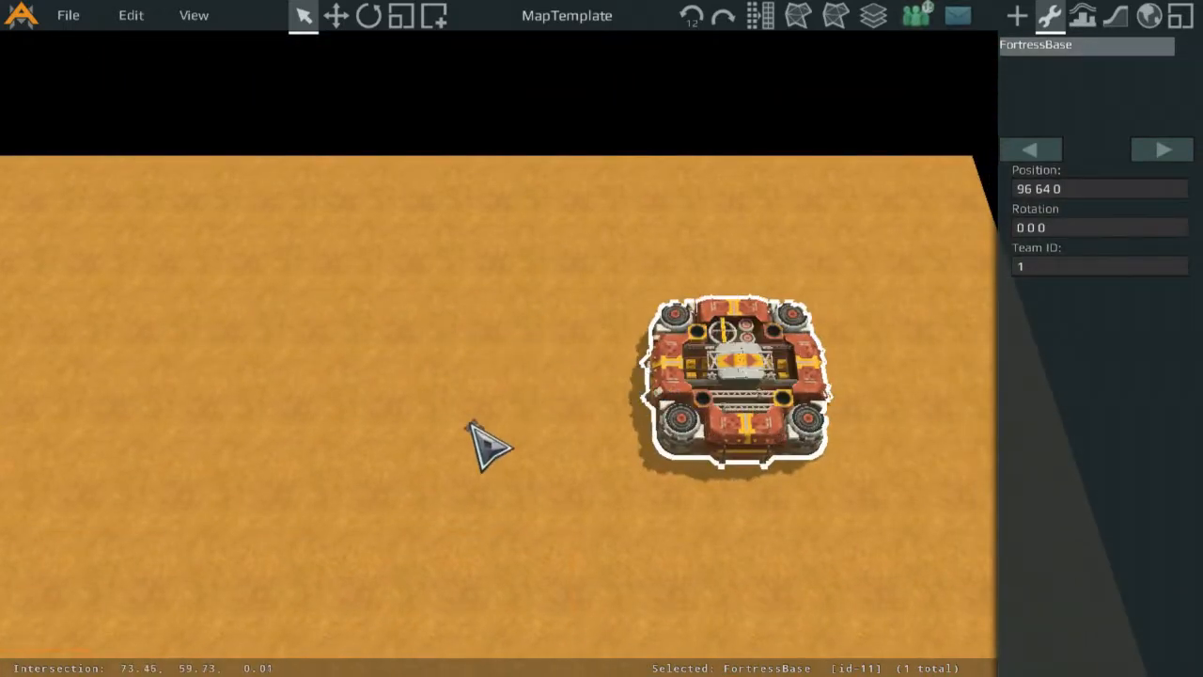
pyautogui.scroll(3, 508, 357)
pyautogui.click(532, 306)
pyautogui.scroll(2, 538, 299)
pyautogui.scroll(-2, 538, 299)
pyautogui.click(795, 167)
# Check the position and rotation values of both bases and compare their placement within the whole map.
pyautogui.scroll(-4, 733, 178)
pyautogui.moveTo(338, 226); pyautogui.dragTo(749, 254, button='middle')
pyautogui.scroll(-3, 749, 259)
pyautogui.click(344, 362)
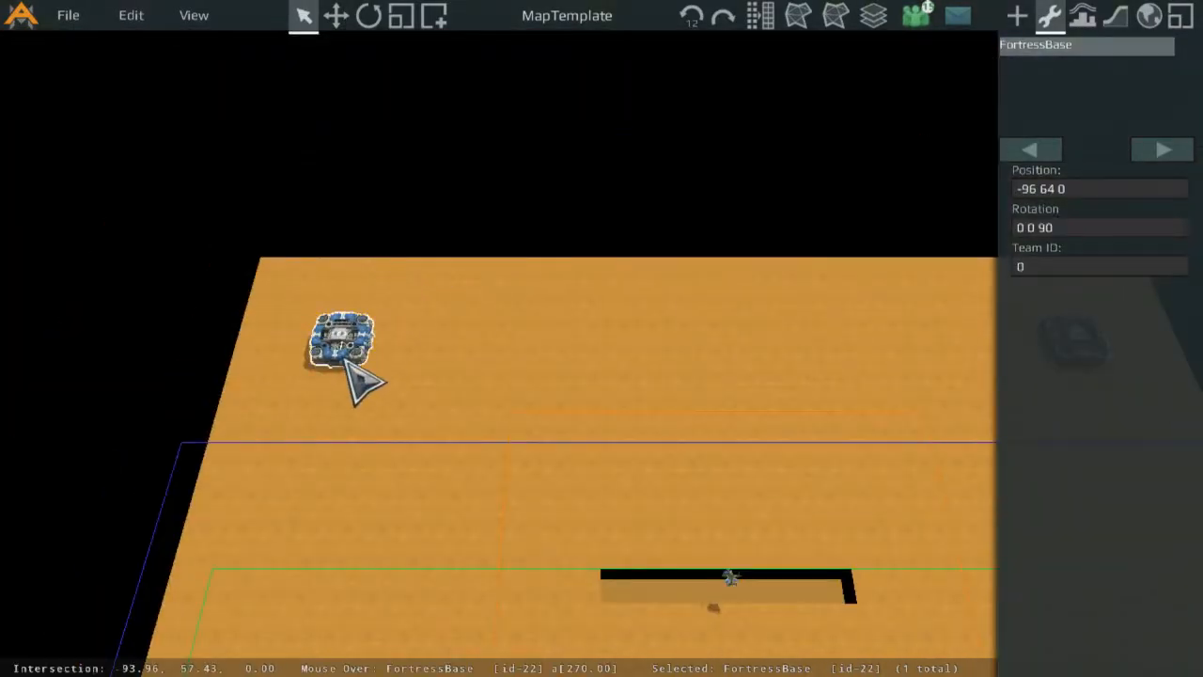
pyautogui.scroll(3, 403, 310)
pyautogui.click(874, 369)
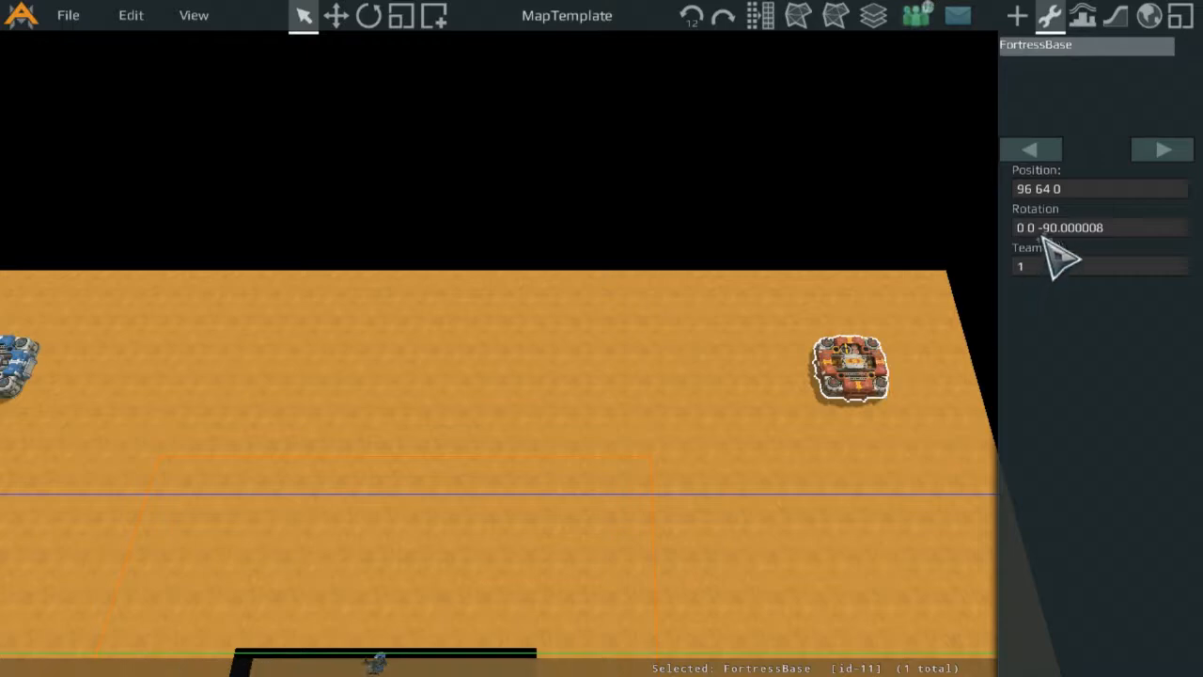
pyautogui.moveTo(303, 350); pyautogui.dragTo(671, 229, button='middle')
pyautogui.click(672, 224)
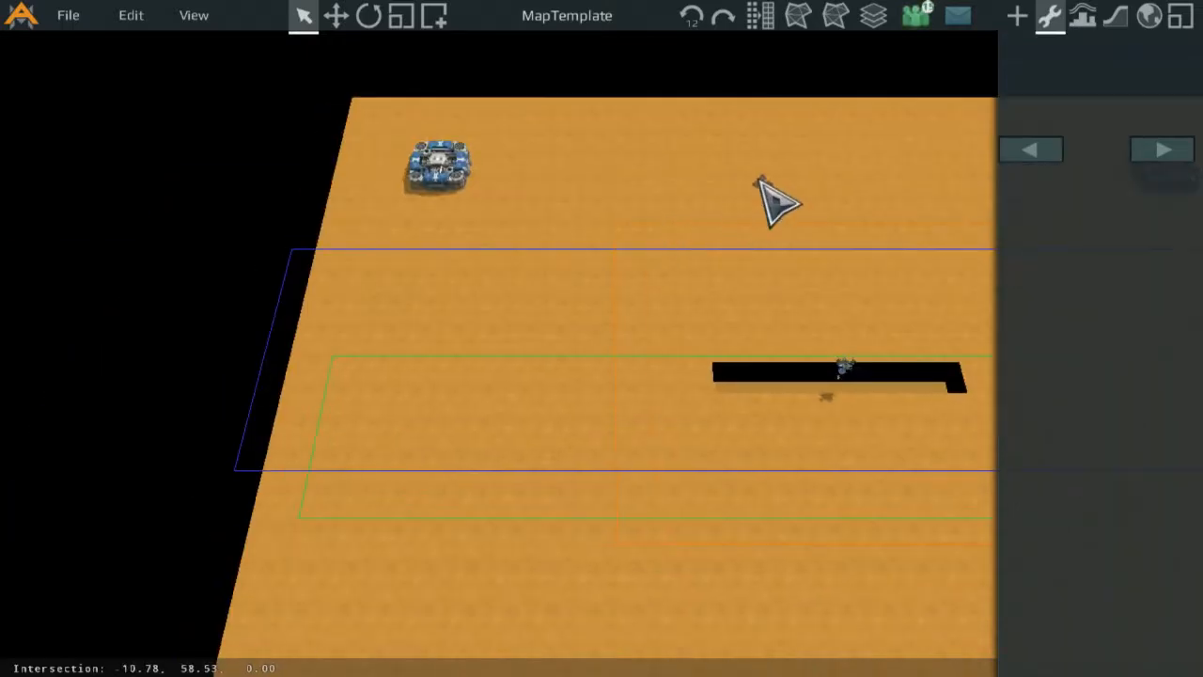
pyautogui.moveTo(749, 194); pyautogui.dragTo(724, 277, button='middle')
pyautogui.scroll(-2, 715, 359)
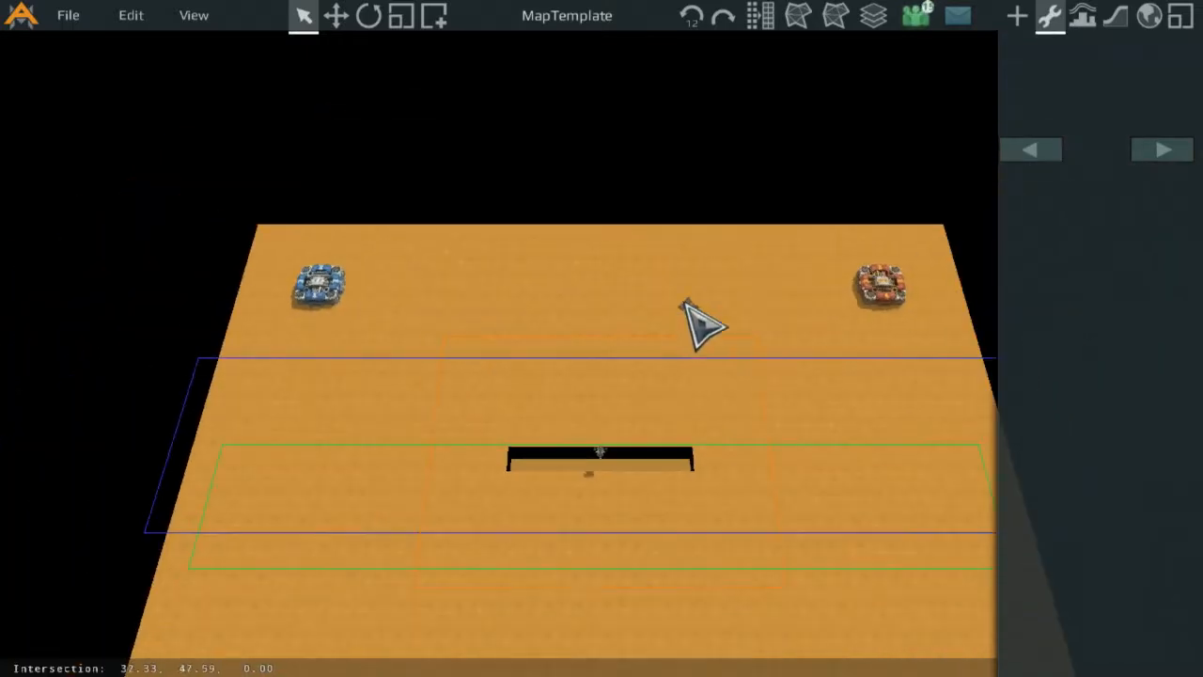
pyautogui.moveTo(688, 341); pyautogui.dragTo(659, 341, button='middle')
pyautogui.scroll(-1, 658, 370)
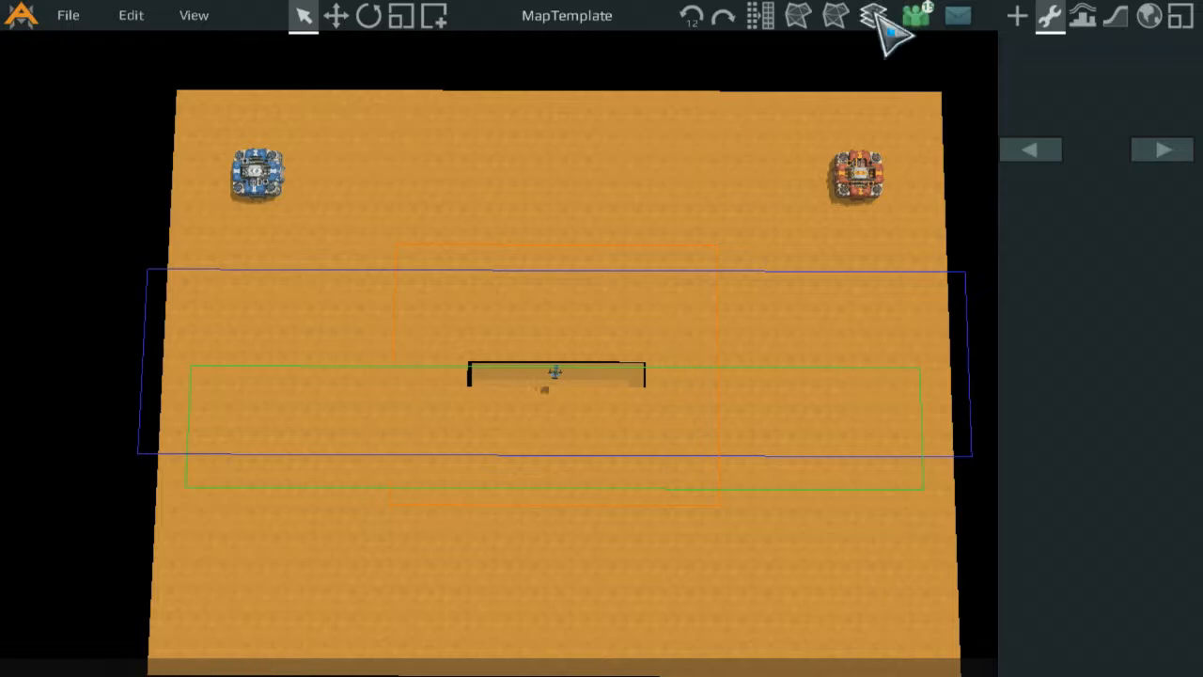
# Return to terrain tile editing and examine the grid tiles near the right end of the green boundary.
pyautogui.click(1115, 17)
pyautogui.scroll(3, 702, 488)
pyautogui.moveTo(689, 470); pyautogui.dragTo(635, 368, button='middle')
pyautogui.moveTo(693, 148); pyautogui.dragTo(610, 268, button='middle')
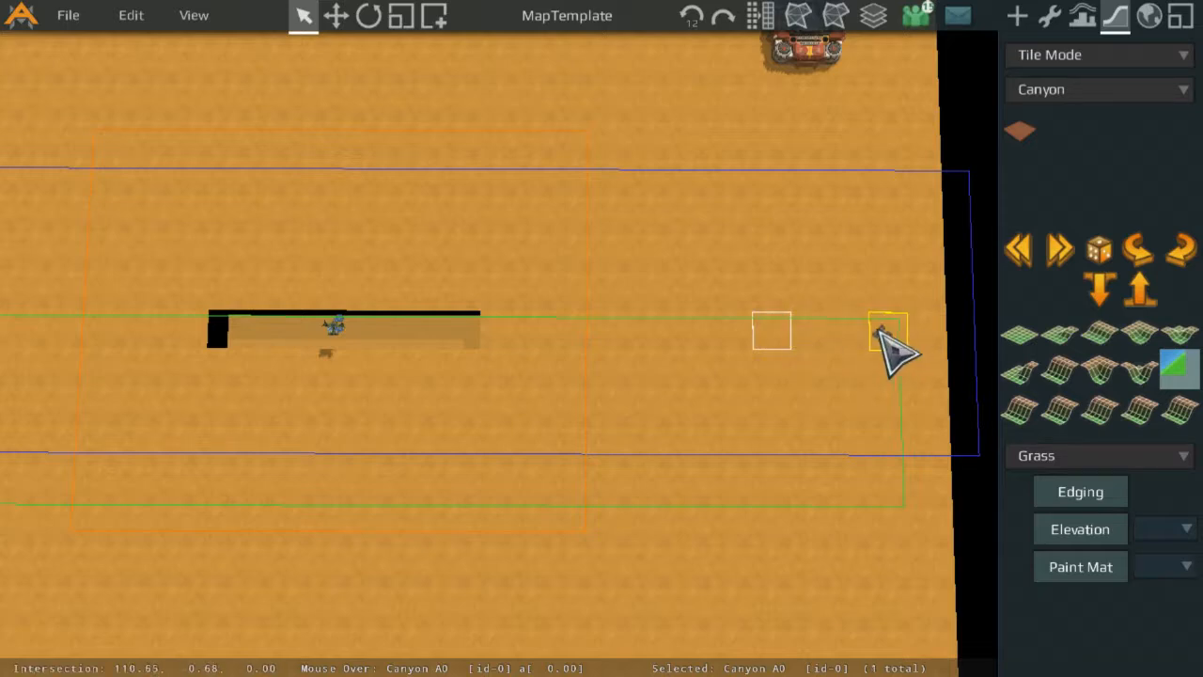
pyautogui.moveTo(834, 220); pyautogui.dragTo(747, 63, button='middle')
pyautogui.scroll(1, 766, 179)
pyautogui.moveTo(774, 153); pyautogui.dragTo(626, 342, button='middle')
pyautogui.scroll(3, 624, 331)
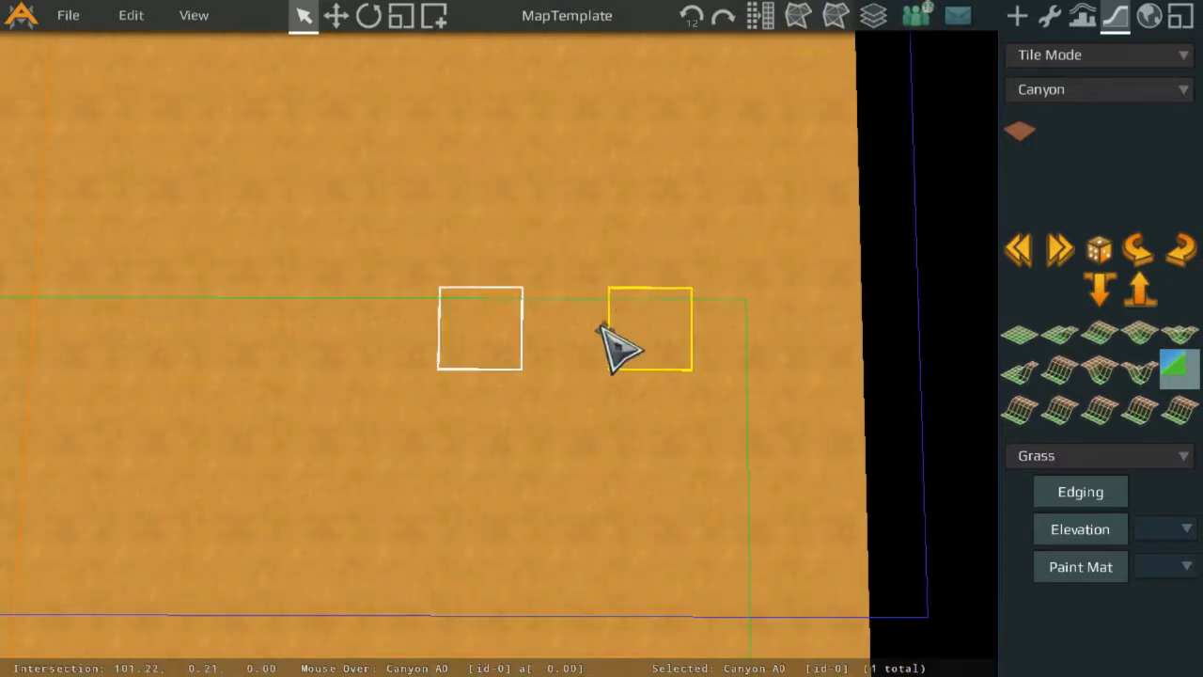
# Select a flat tile inside the green boundary's right end and try raised Canyon variants such as C0 and C6.
pyautogui.click(588, 323)
pyautogui.scroll(2, 658, 319)
pyautogui.click(1110, 329)
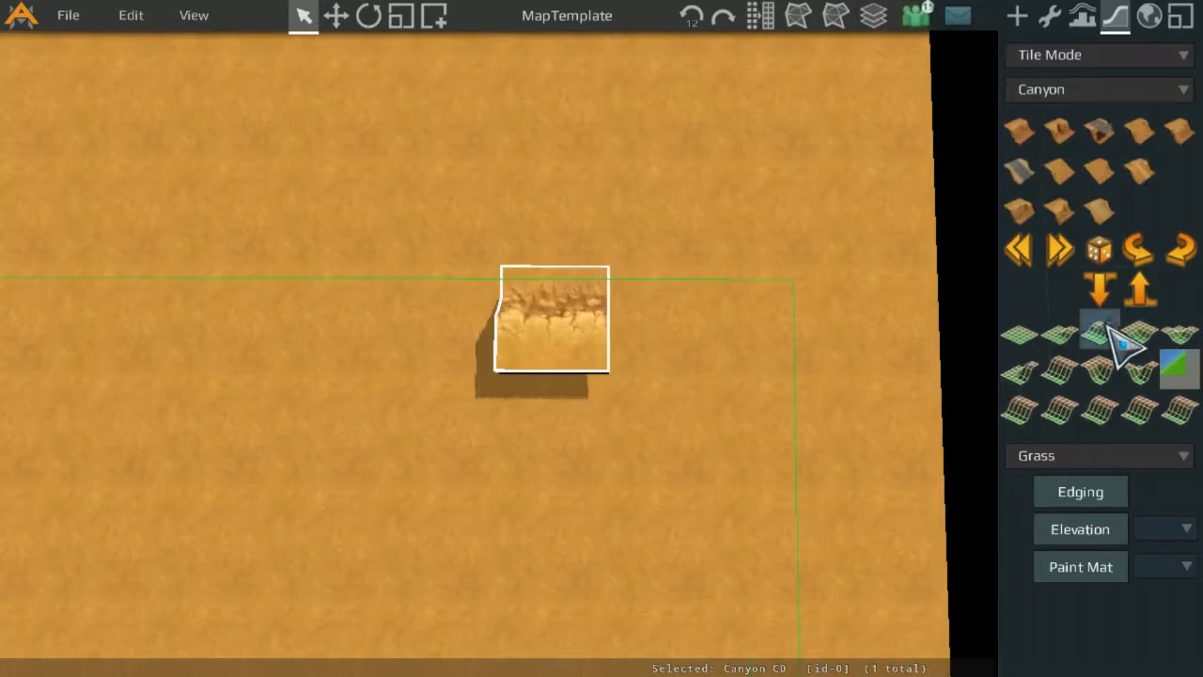
pyautogui.click(1023, 169)
pyautogui.click(1058, 169)
pyautogui.scroll(3, 738, 315)
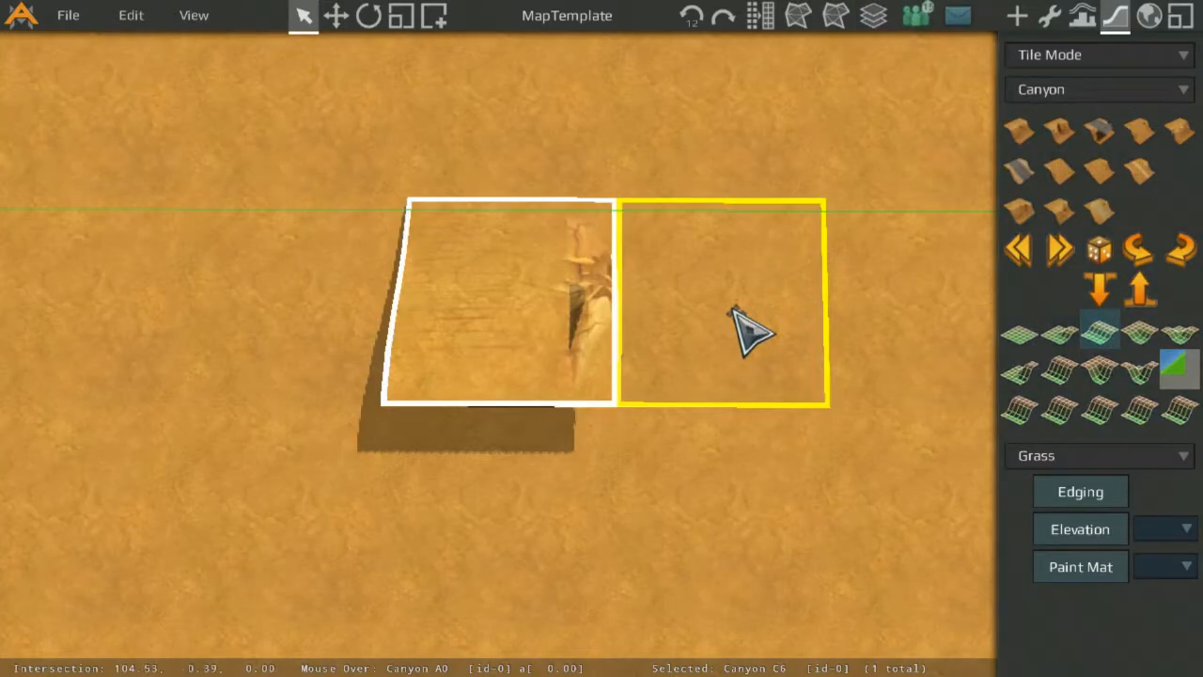
# Select the flat tile beside the raised one and try Canyon C7 and neighboring variants on it.
pyautogui.click(837, 336)
pyautogui.click(1078, 177)
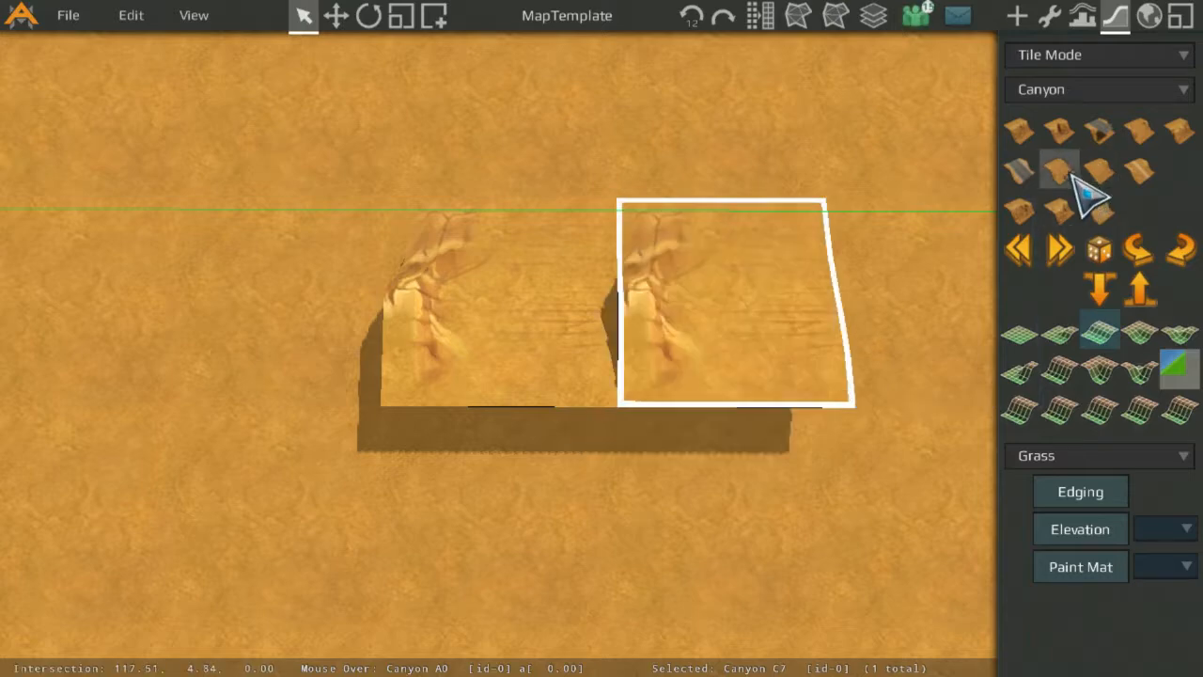
pyautogui.click(1113, 199)
pyautogui.click(1106, 170)
pyautogui.click(1074, 166)
# Select both adjacent raised tiles and change them to variants of the flat Canyon tile group.
pyautogui.moveTo(852, 275); pyautogui.dragTo(786, 328, button='middle')
pyautogui.click(811, 324)
pyautogui.scroll(-3, 789, 329)
pyautogui.click(665, 342)
pyautogui.keyDown('shift'); pyautogui.click(548, 341); pyautogui.keyUp('shift')
pyautogui.click(1019, 334)
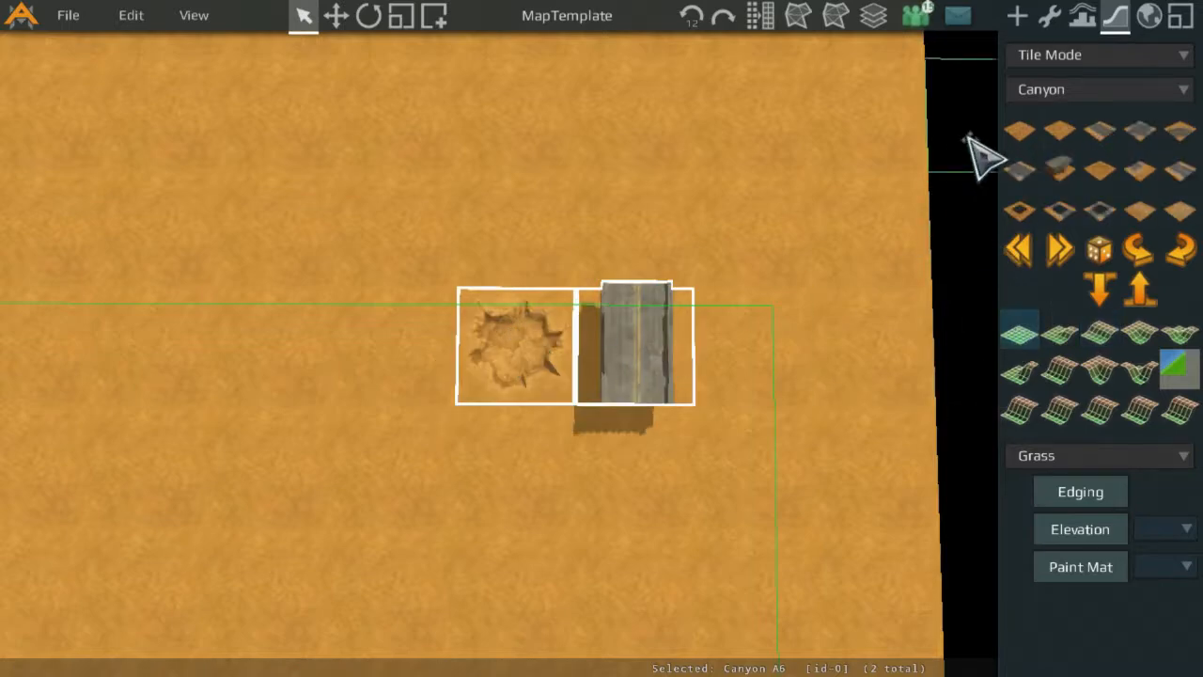
# Reset the two selected tiles to the plain flat Canyon variant A0 and deselect them.
pyautogui.click(1019, 132)
pyautogui.click(418, 378)
pyautogui.moveTo(454, 310); pyautogui.dragTo(754, 290, button='middle')
pyautogui.scroll(-3, 747, 294)
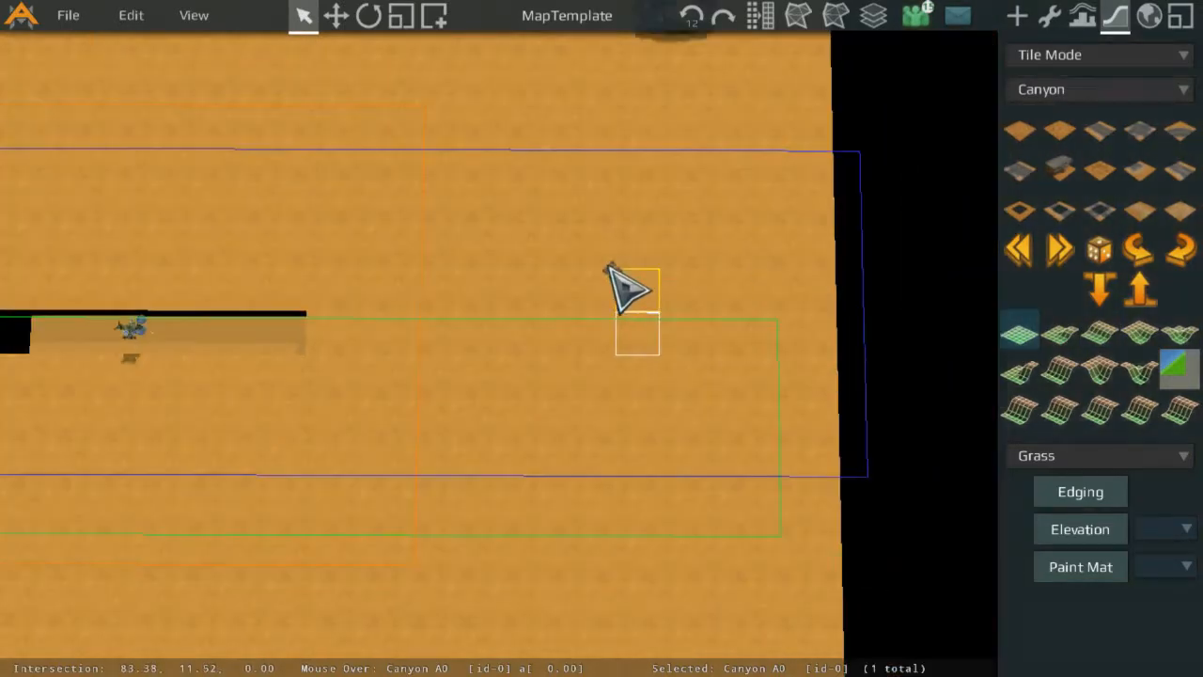
pyautogui.moveTo(607, 264); pyautogui.dragTo(718, 317, button='middle')
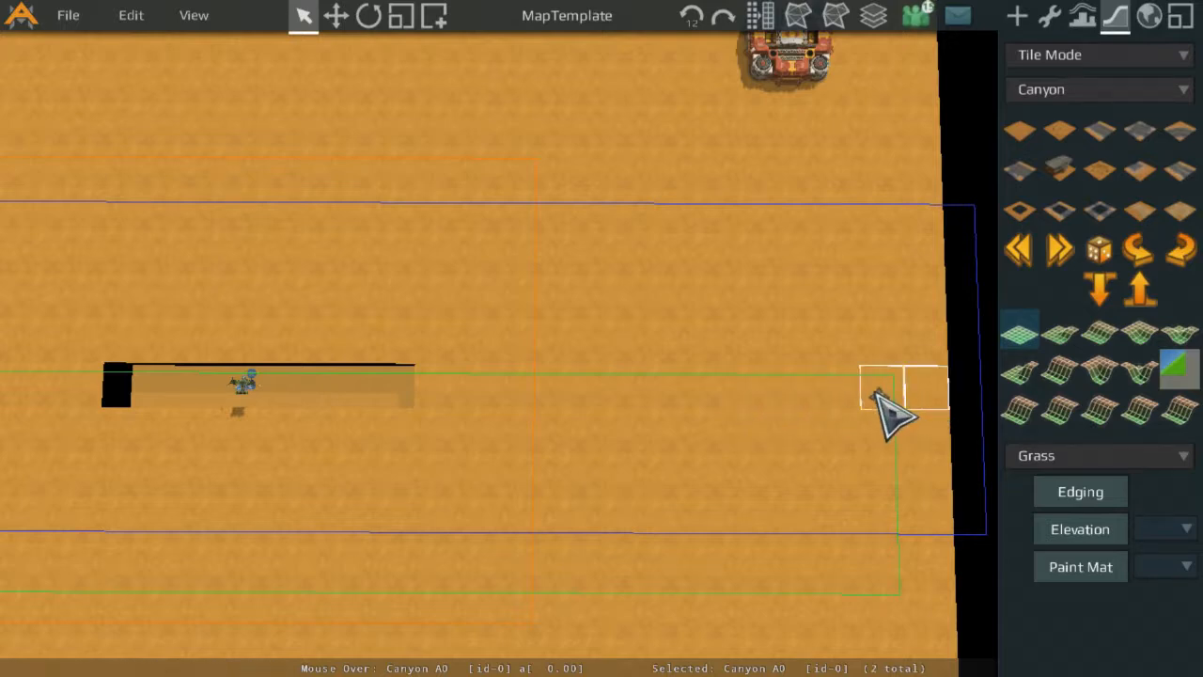
# Select a flat tile inside the green boundary's right end, change it to slope Canyon C0 and rotate it to face the right map edge.
pyautogui.click(752, 390)
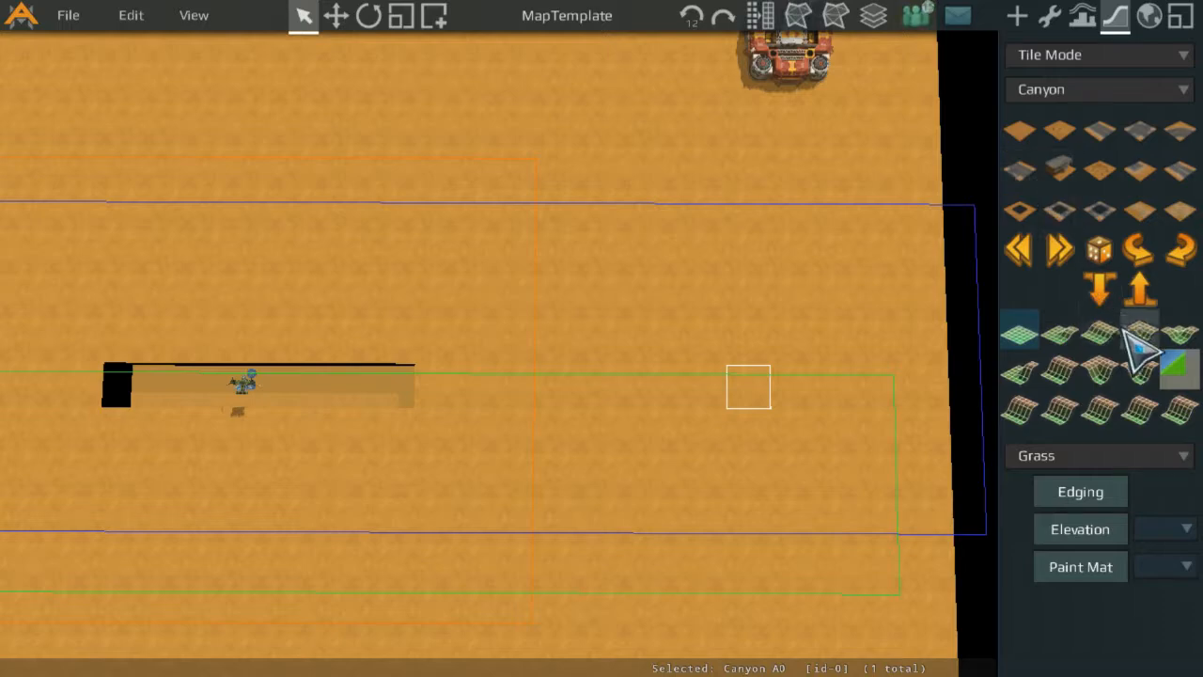
pyautogui.moveTo(850, 383); pyautogui.dragTo(733, 330, button='middle')
pyautogui.scroll(3, 733, 331)
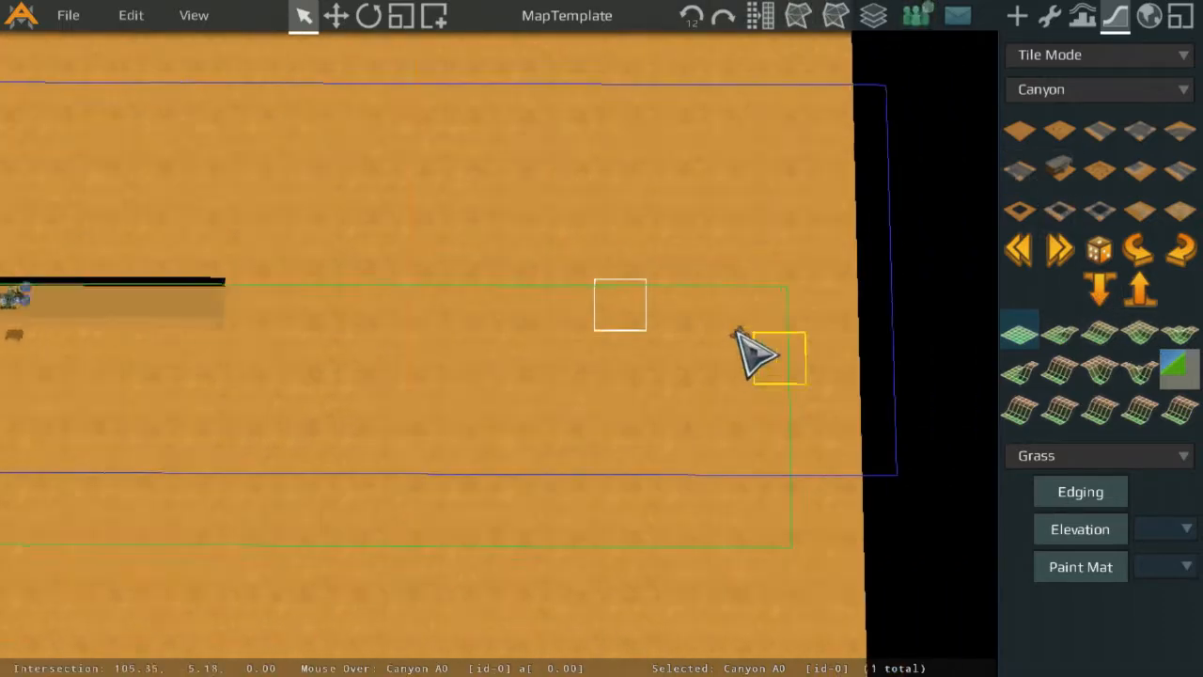
pyautogui.click(1098, 339)
pyautogui.click(1180, 252)
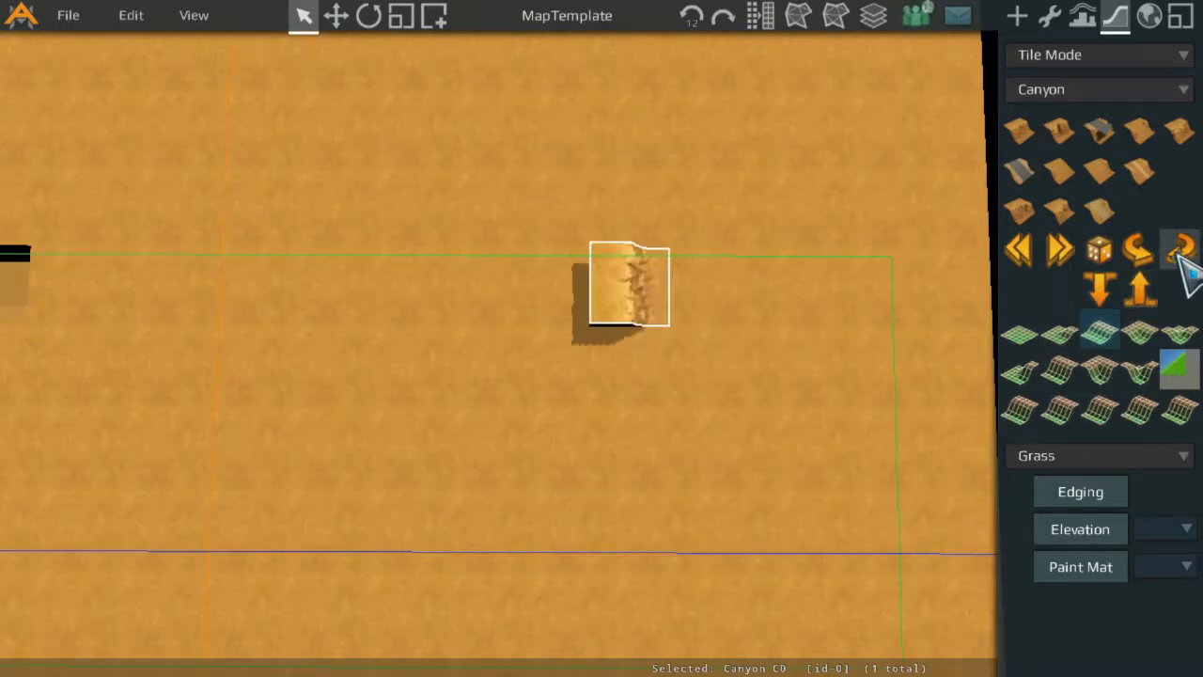
# Select the two tiles above and two below the slope, change them to Canyon C0 and rotate them into one straight ridge face.
pyautogui.scroll(-5, 722, 292)
pyautogui.scroll(6, 710, 294)
pyautogui.moveTo(706, 391); pyautogui.dragTo(824, 244, button='middle')
pyautogui.scroll(2, 824, 245)
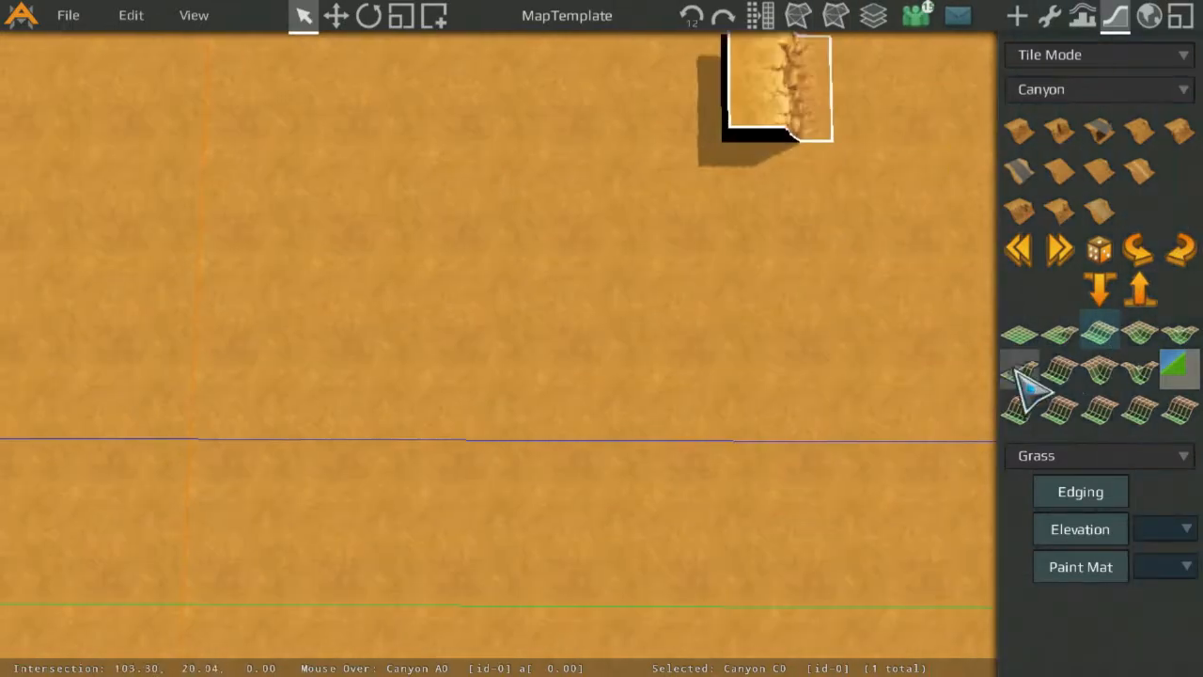
pyautogui.scroll(1, 833, 188)
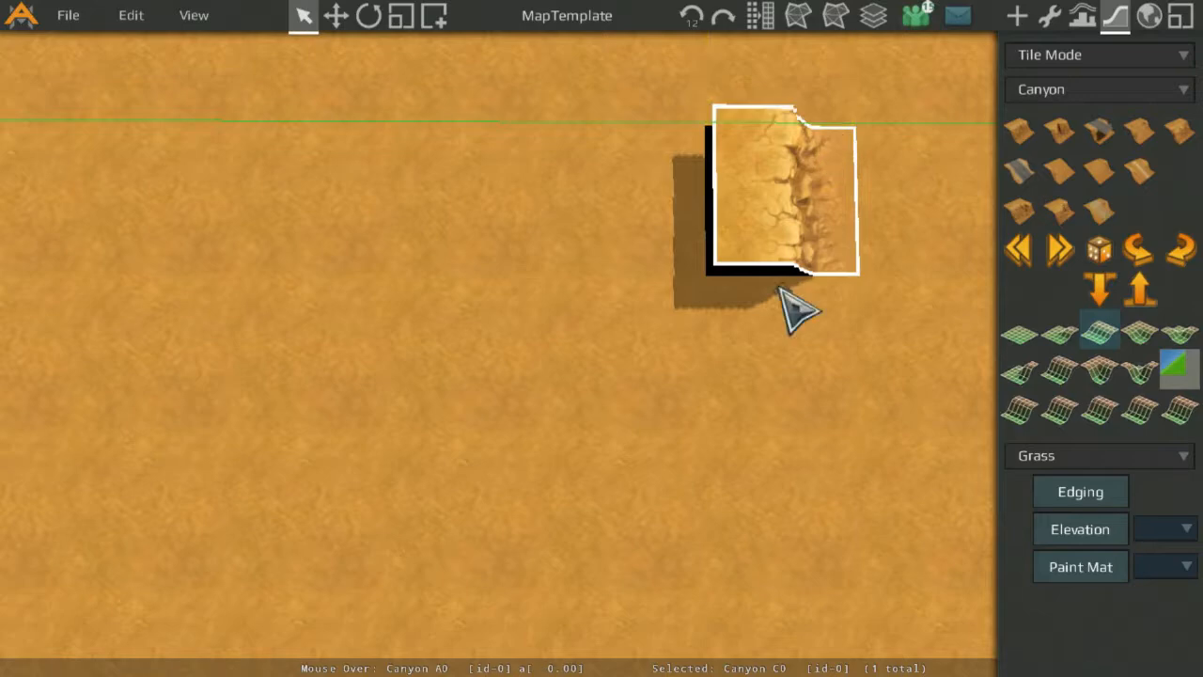
pyautogui.click(794, 334)
pyautogui.scroll(-3, 794, 334)
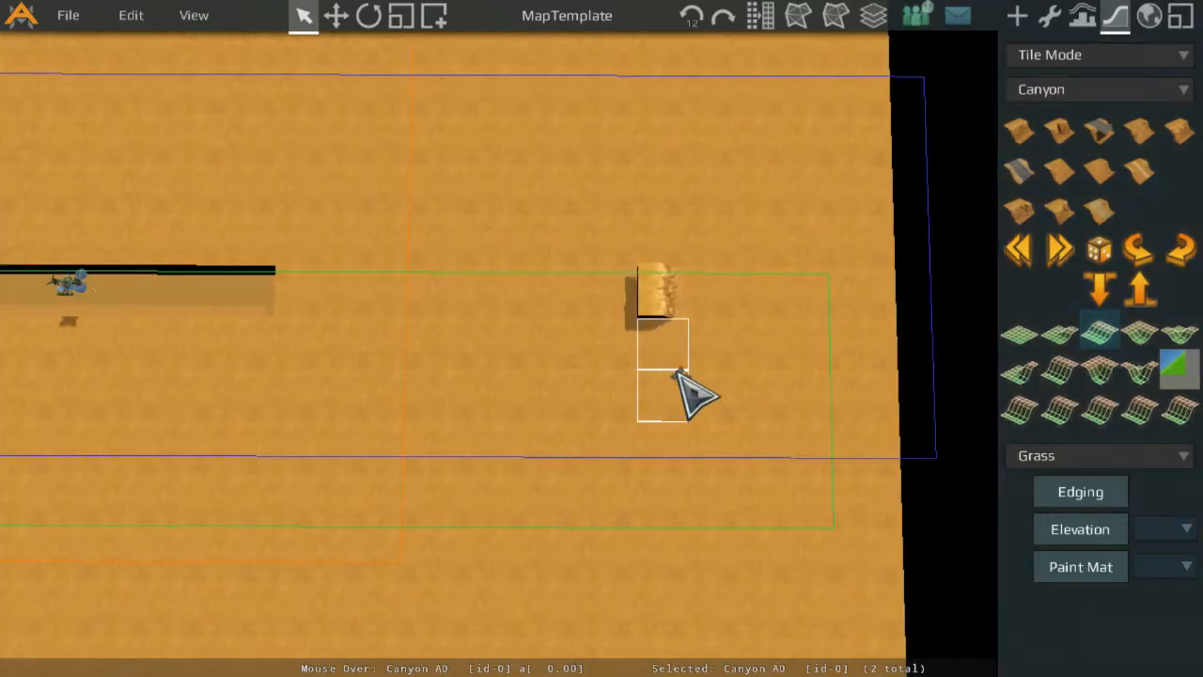
pyautogui.scroll(-3, 672, 363)
pyautogui.scroll(3, 677, 349)
pyautogui.scroll(-1, 678, 310)
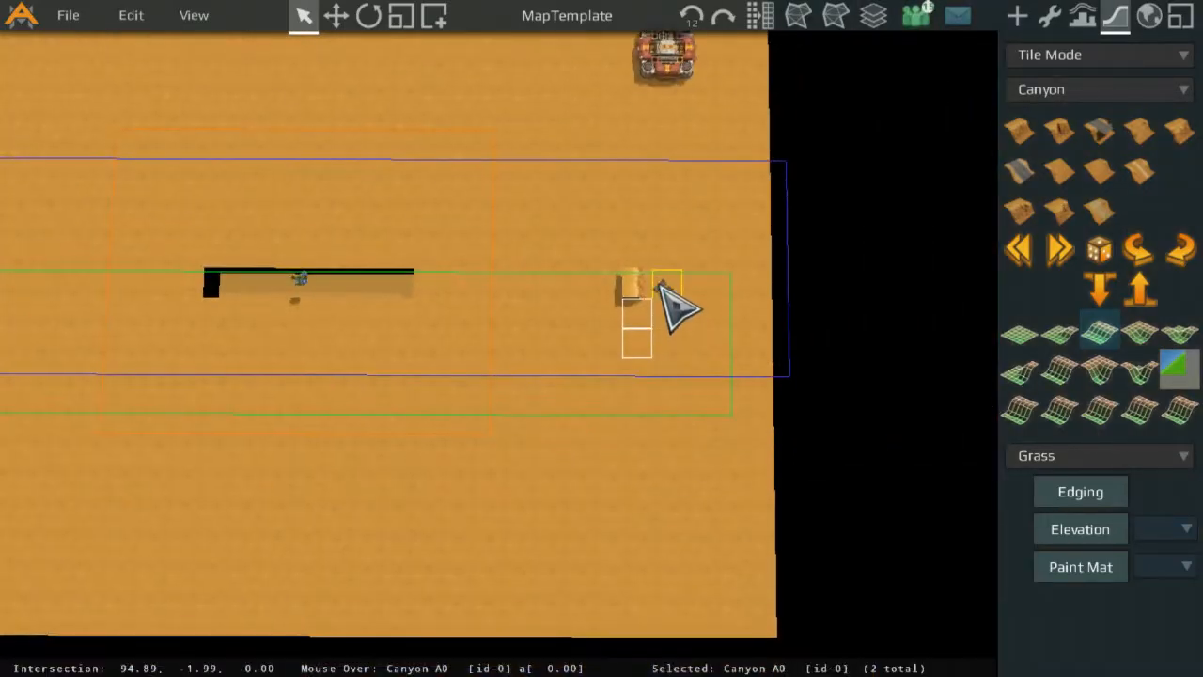
pyautogui.scroll(2, 678, 310)
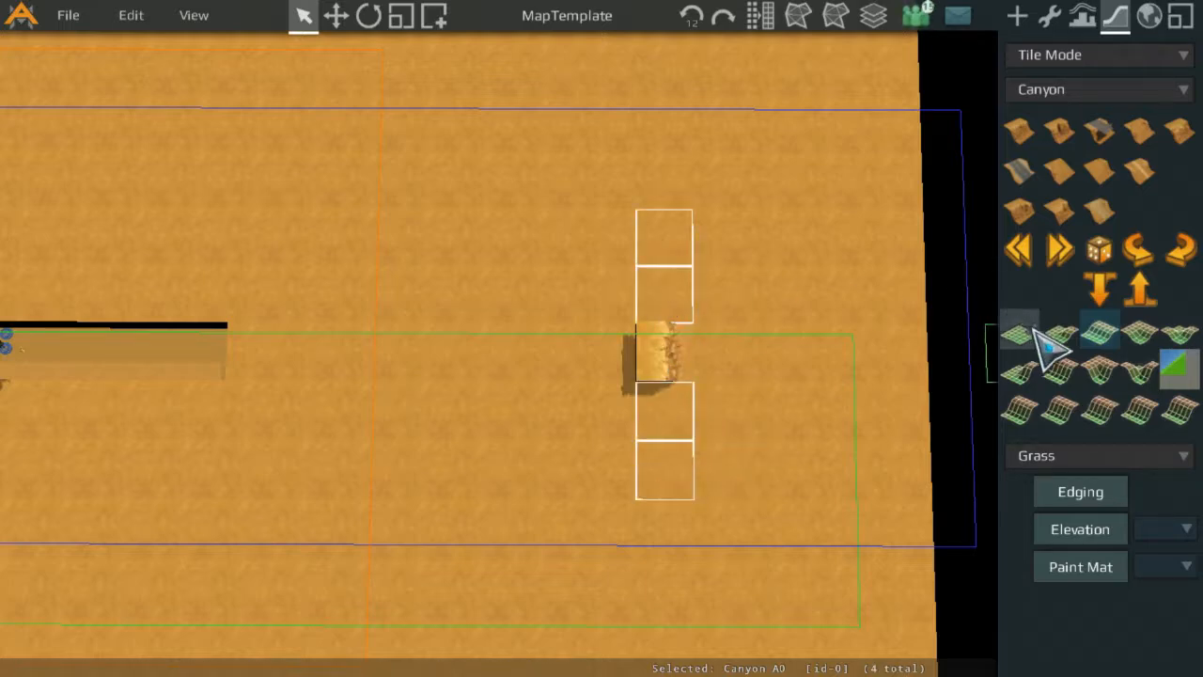
pyautogui.click(1091, 331)
pyautogui.click(1141, 254)
pyautogui.click(1142, 255)
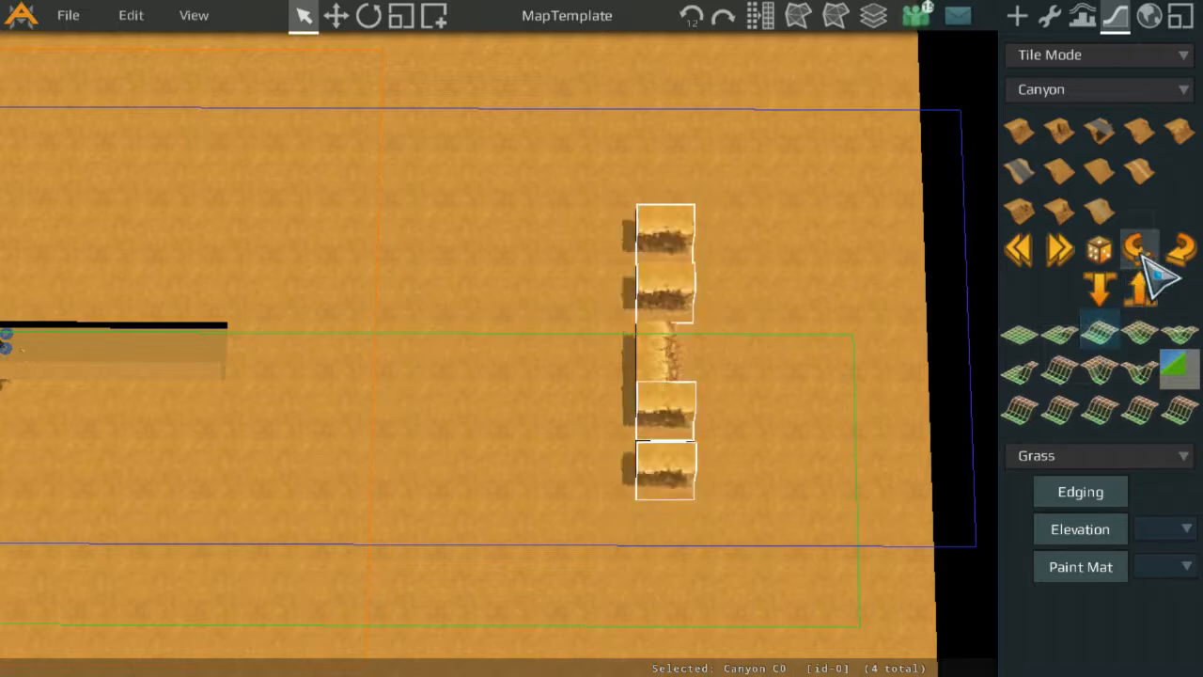
pyautogui.click(1142, 255)
# Change the lowest and highest tiles of the ridge to corner shape Canyon B0, rotated to round off both ends.
pyautogui.click(624, 331)
pyautogui.click(661, 446)
pyautogui.click(1059, 334)
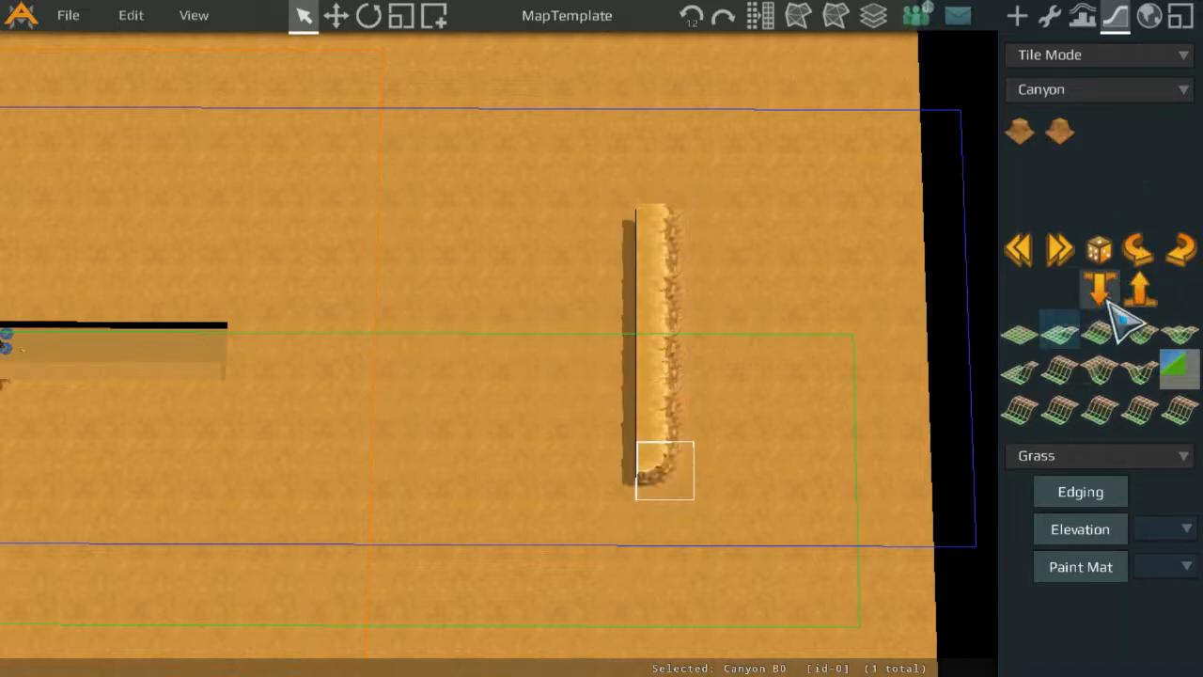
pyautogui.click(1060, 334)
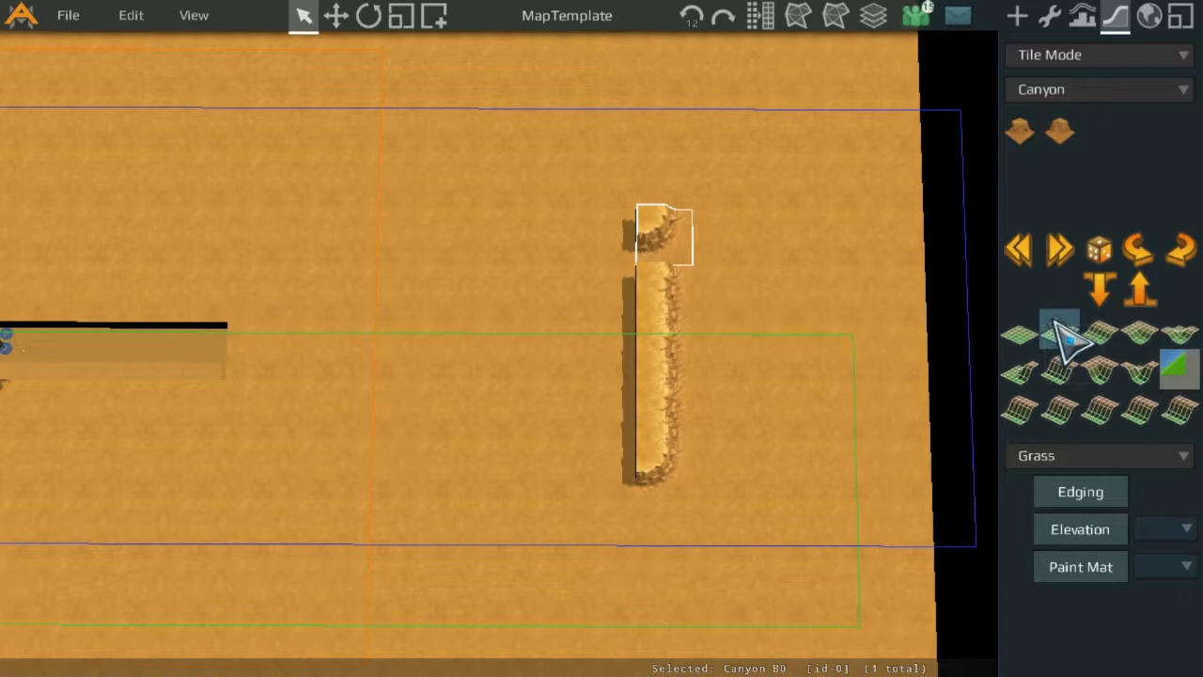
pyautogui.scroll(-2, 883, 253)
pyautogui.scroll(1, 746, 280)
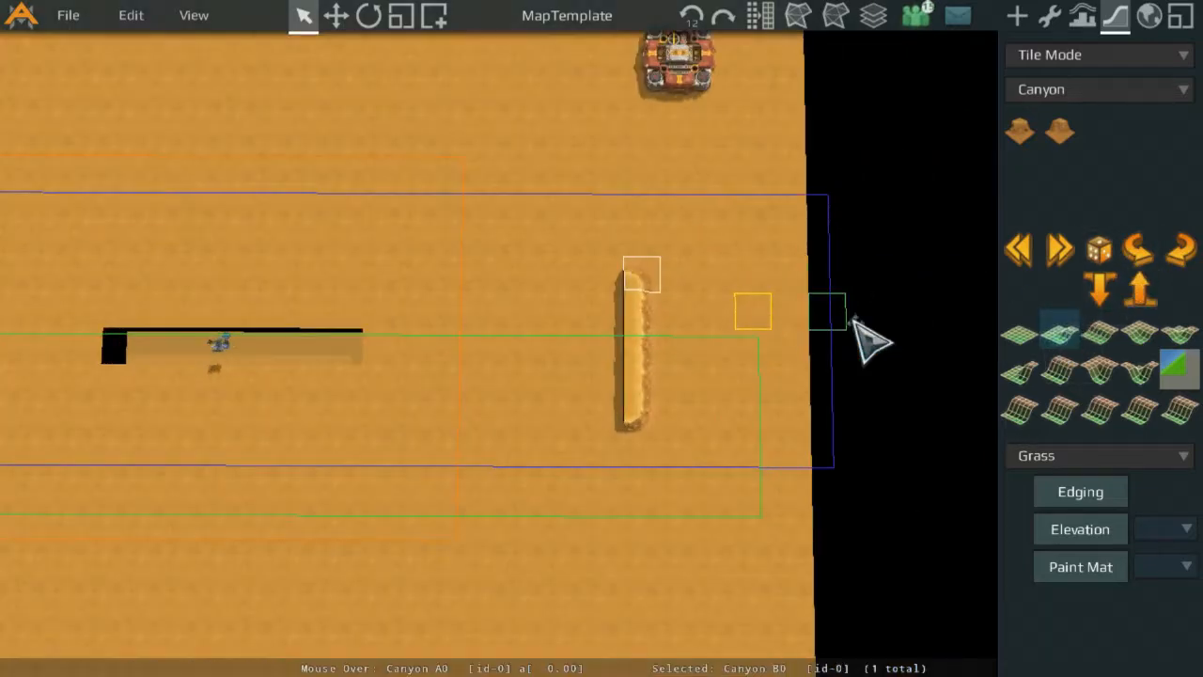
# Select the three middle tiles along the ridge's open left side, change them to Canyon C0 and rotate them to slope outward.
pyautogui.moveTo(800, 347); pyautogui.dragTo(888, 388, button='middle')
pyautogui.scroll(1, 887, 388)
pyautogui.moveTo(758, 350); pyautogui.dragTo(747, 402)
pyautogui.click(1095, 329)
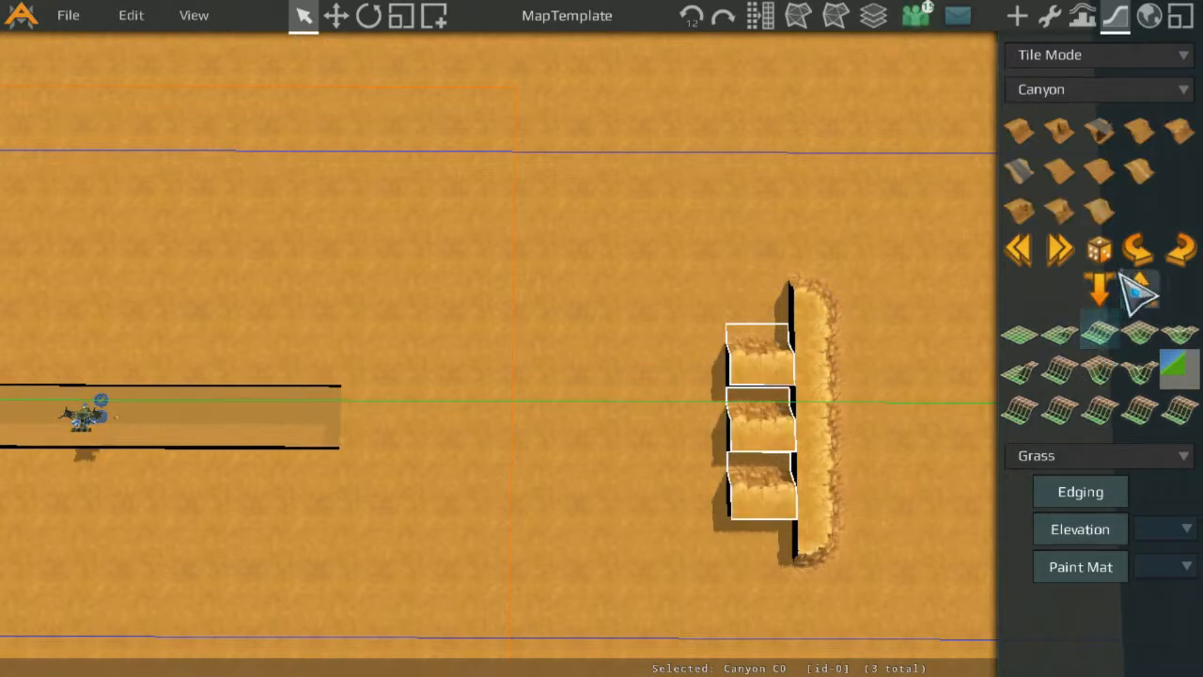
pyautogui.click(1127, 260)
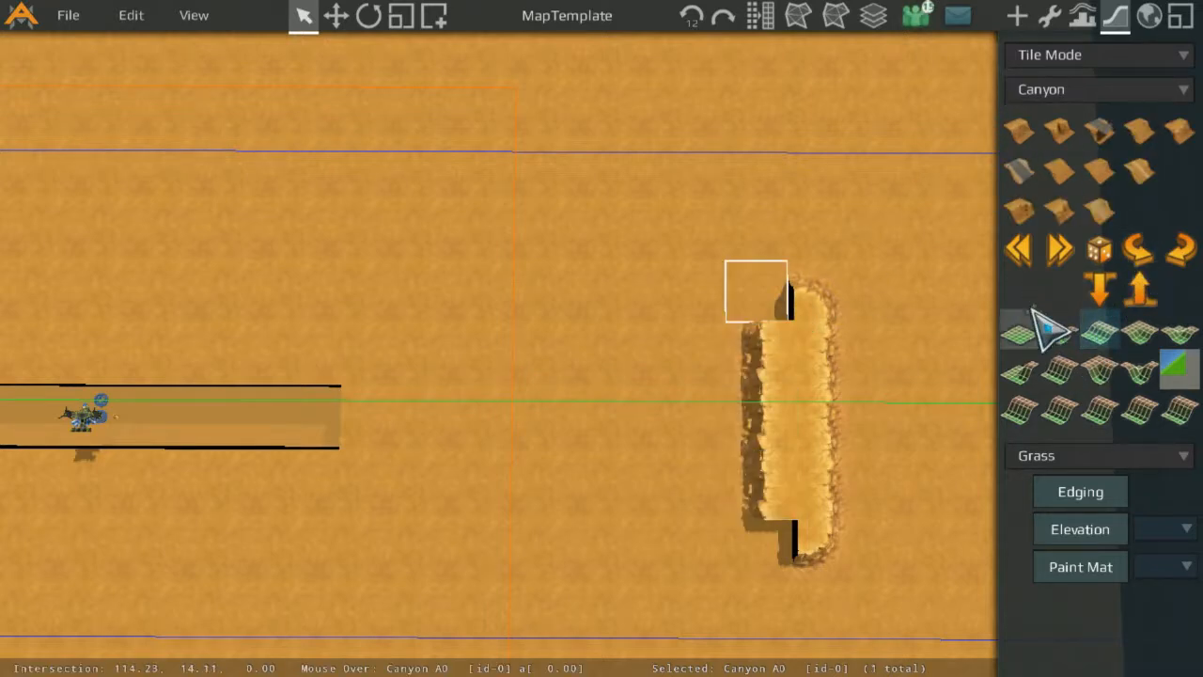
# Change the upper and lower left end tiles of the ridge to Canyon B0 and rotate them to close the corners.
pyautogui.click(1055, 328)
pyautogui.click(1136, 249)
pyautogui.click(760, 549)
pyautogui.click(1060, 332)
pyautogui.click(1142, 246)
pyautogui.click(1140, 246)
# Select the matching flat tile inside the green boundary's left end and change it to slope Canyon C0.
pyautogui.scroll(-3, 480, 345)
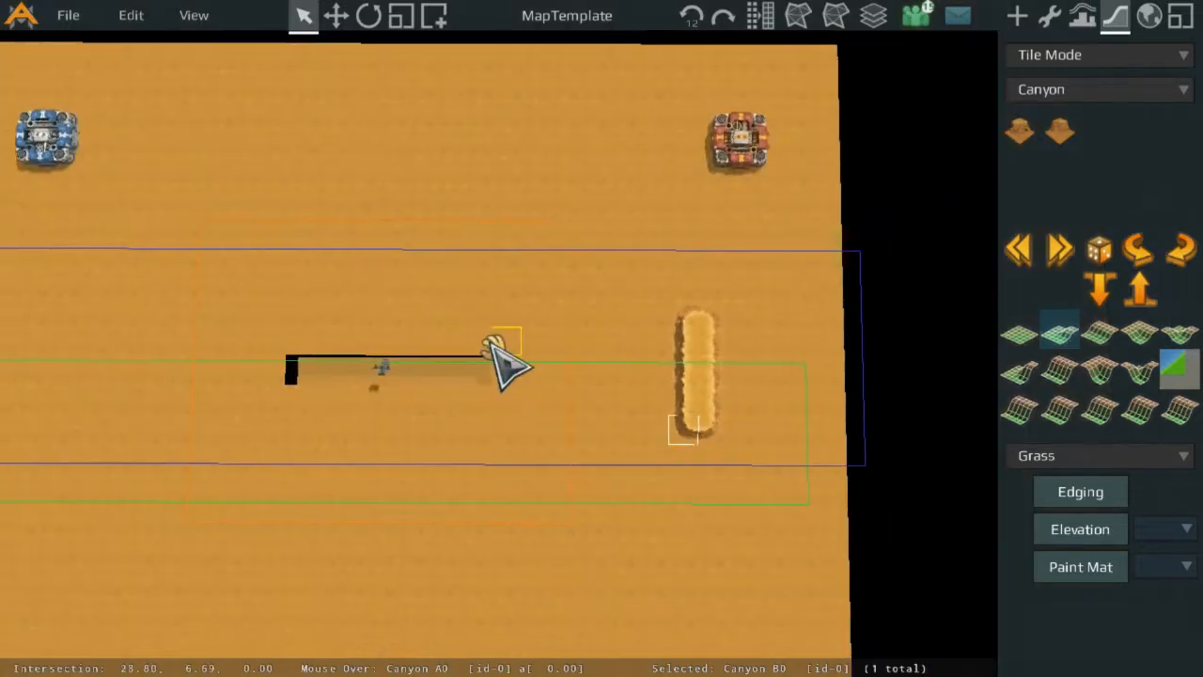
pyautogui.moveTo(480, 345); pyautogui.dragTo(821, 313, button='middle')
pyautogui.moveTo(534, 352); pyautogui.dragTo(756, 344, button='middle')
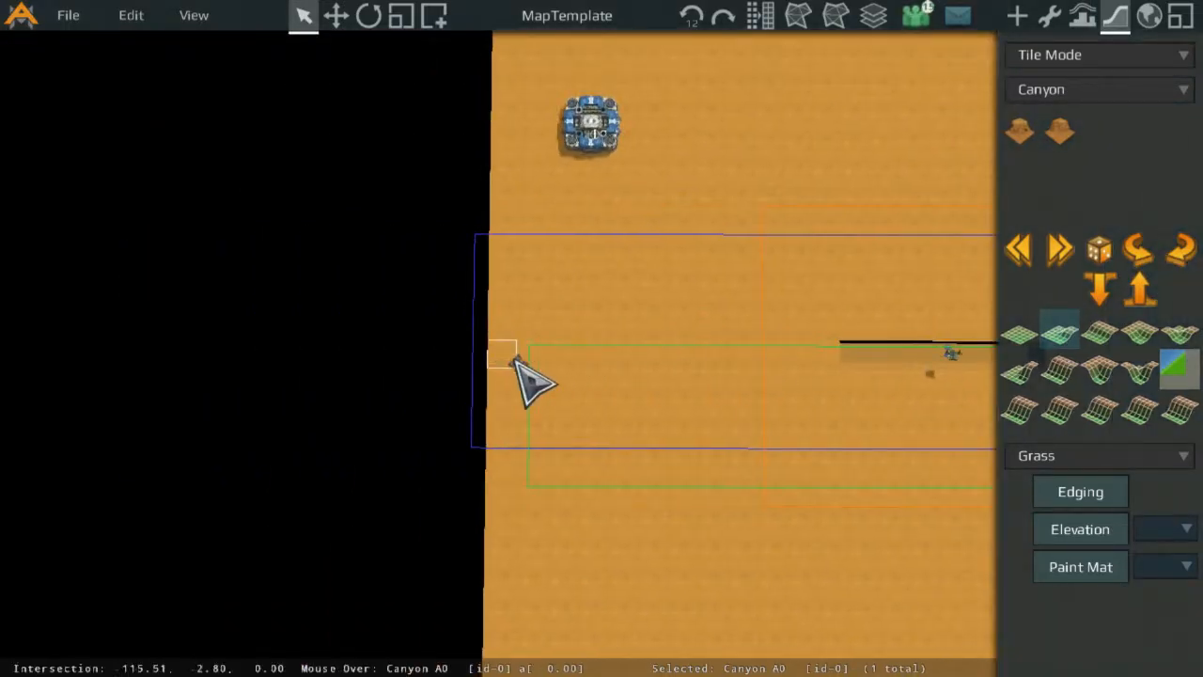
pyautogui.scroll(3, 517, 362)
pyautogui.click(517, 371)
pyautogui.click(728, 355)
pyautogui.click(1105, 333)
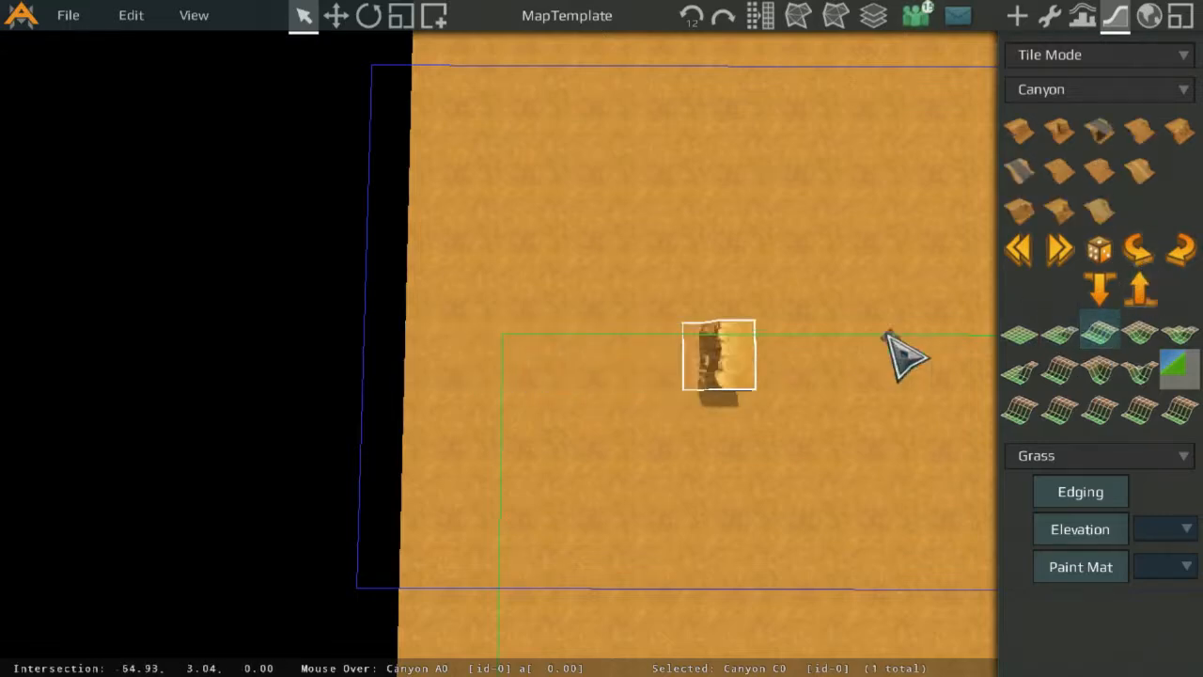
# Select two tiles above and two below the new slope and change them to Canyon C0, rotated to match it.
pyautogui.click(722, 277)
pyautogui.keyDown('shift'); pyautogui.click(716, 207); pyautogui.keyUp('shift')
pyautogui.keyDown('shift'); pyautogui.click(718, 425); pyautogui.keyUp('shift')
pyautogui.keyDown('shift'); pyautogui.click(718, 487); pyautogui.keyUp('shift')
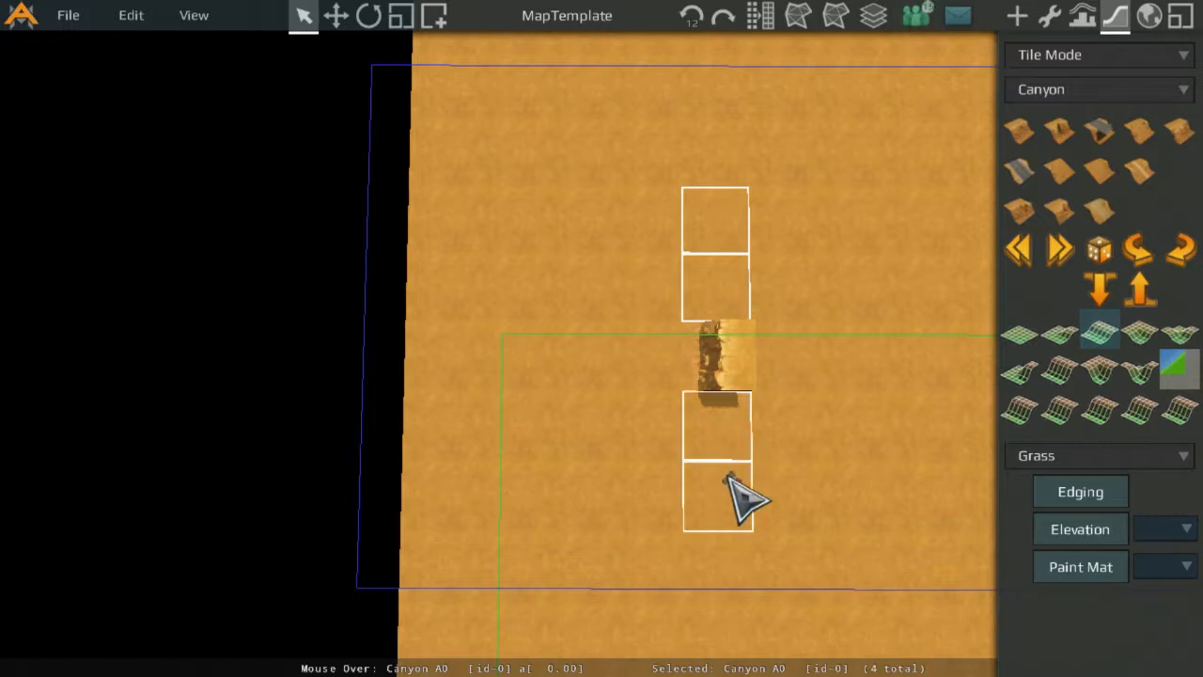
pyautogui.scroll(-5, 728, 480)
pyautogui.moveTo(842, 358); pyautogui.dragTo(349, 321, button='middle')
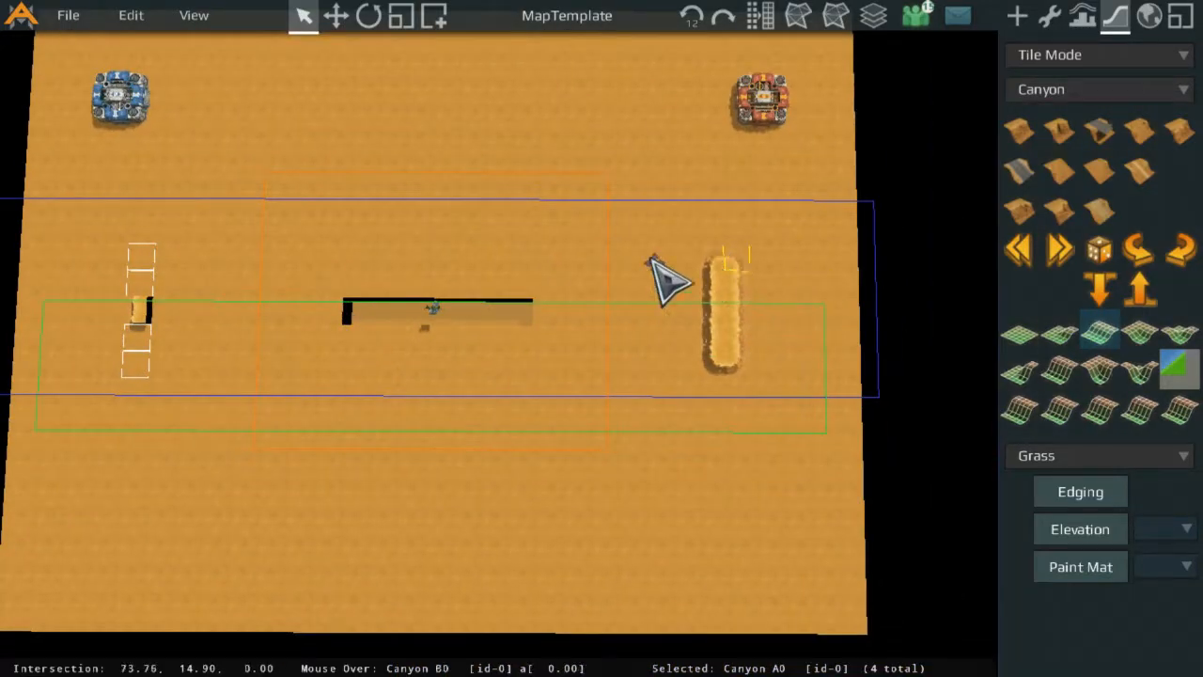
pyautogui.click(1098, 334)
pyautogui.click(1135, 248)
# Change the left ridge's lower left and upper right end tiles to Canyon B0 and rotate each to fit its corner.
pyautogui.scroll(1, 832, 252)
pyautogui.click(722, 138)
pyautogui.click(646, 399)
pyautogui.click(1060, 337)
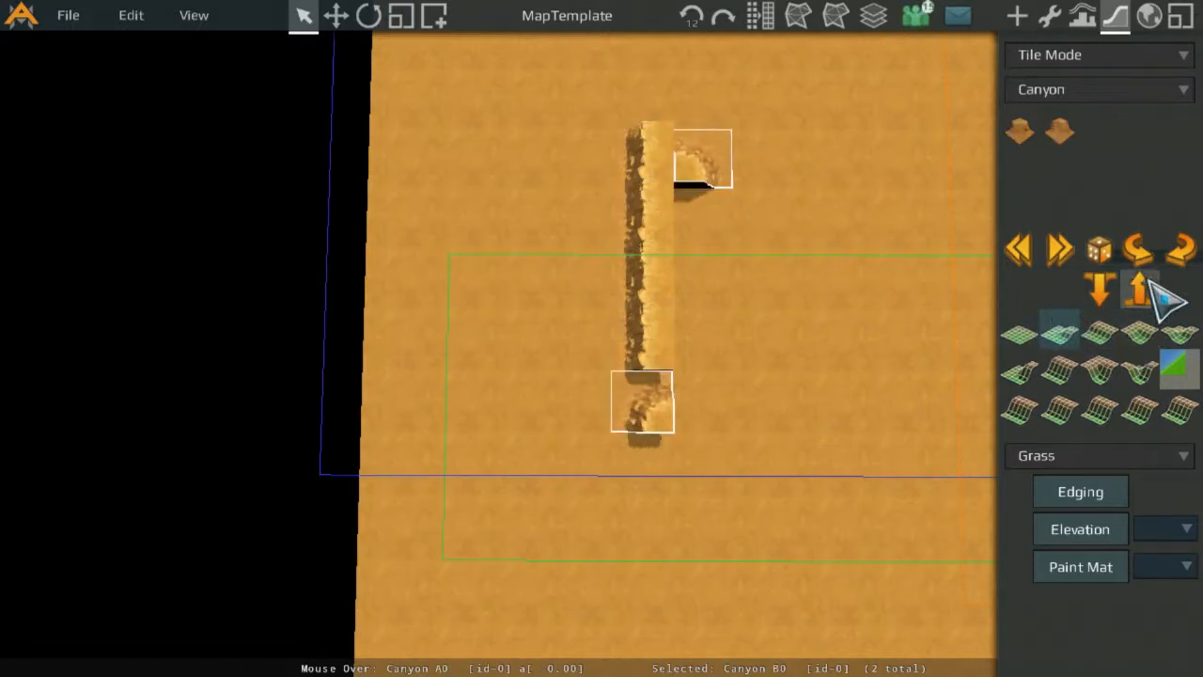
pyautogui.click(1135, 252)
pyautogui.click(837, 212)
pyautogui.click(709, 162)
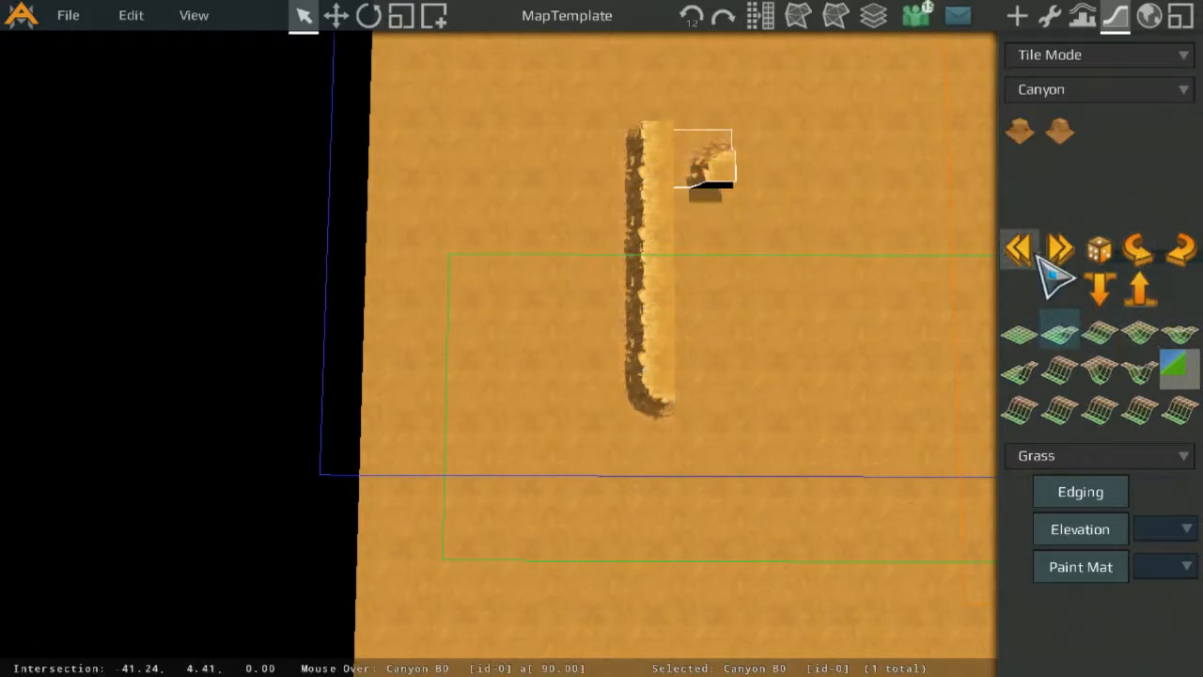
pyautogui.click(1150, 242)
# Change the left ridge's upper left and lower right end tiles to Canyon B0, rotated to complete the rounded ends.
pyautogui.click(657, 140)
pyautogui.keyDown('shift'); pyautogui.click(706, 374); pyautogui.keyUp('shift')
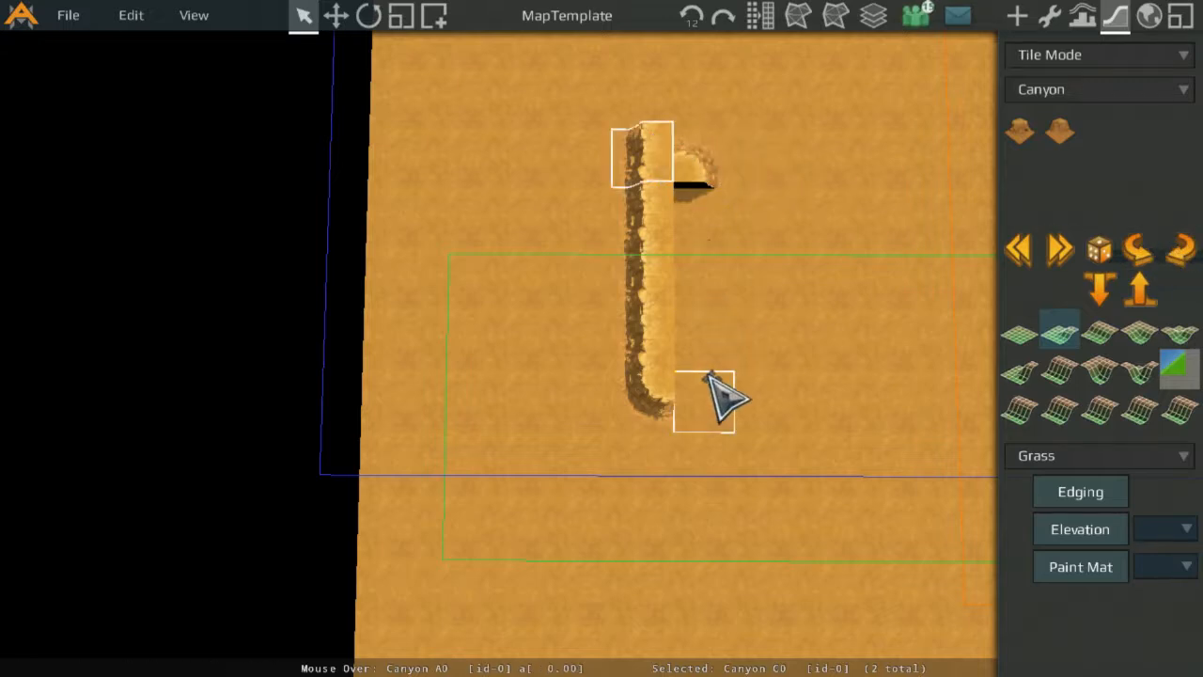
pyautogui.click(1056, 333)
pyautogui.keyDown('shift'); pyautogui.click(647, 155); pyautogui.keyUp('shift')
pyautogui.click(1175, 247)
# Select the three middle tiles on the left ridge's open right side, change them to Canyon C0 and rotate them to slope outward.
pyautogui.click(719, 218)
pyautogui.click(1086, 322)
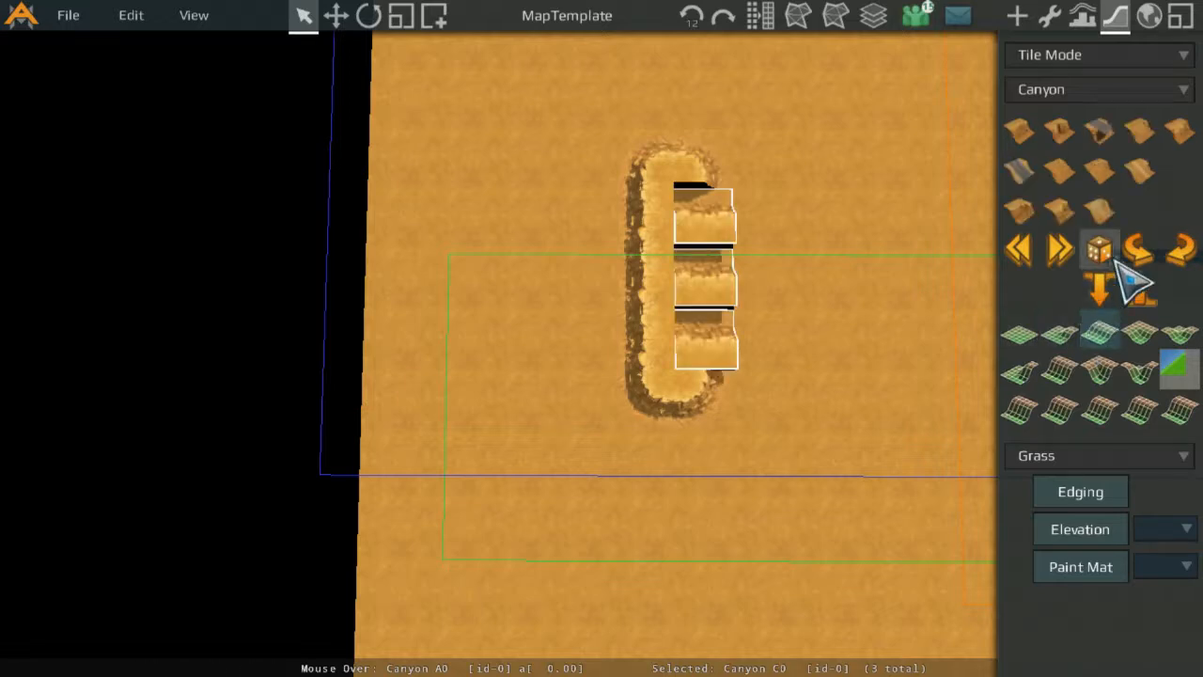
pyautogui.click(1175, 249)
pyautogui.click(839, 262)
# Select a flat tile just right of the left ridge and change it to the flat hole variant Canyon Aa.
pyautogui.scroll(-3, 846, 264)
pyautogui.moveTo(848, 265); pyautogui.dragTo(471, 374, button='middle')
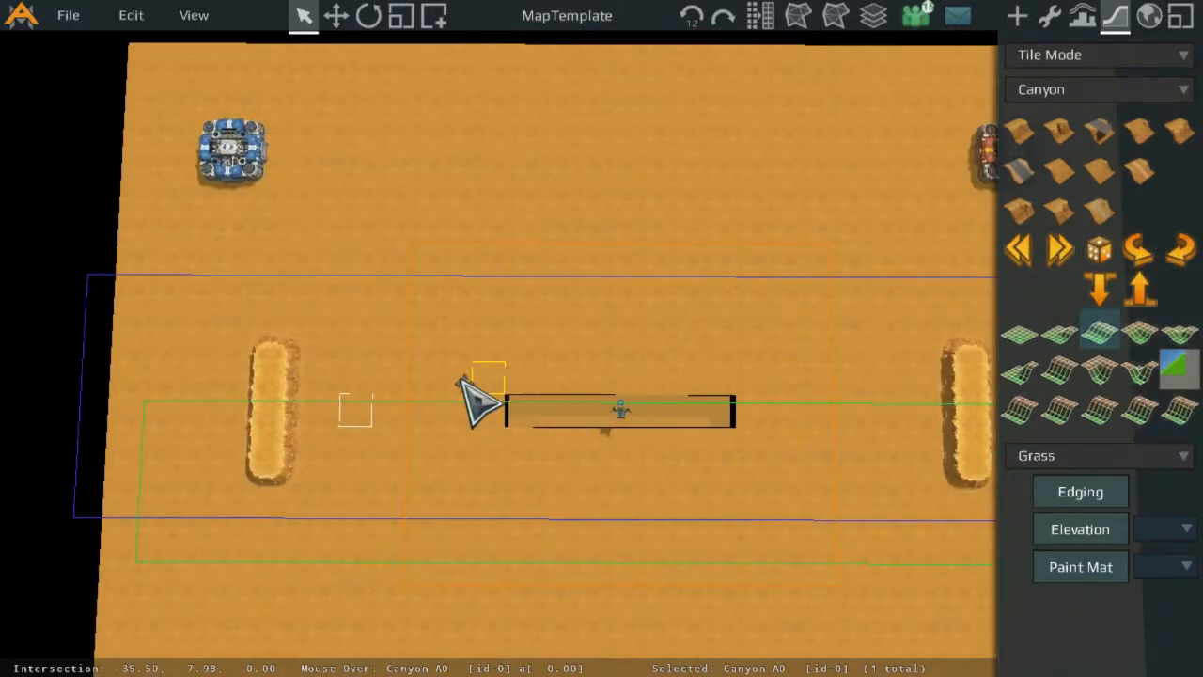
pyautogui.click(322, 411)
pyautogui.moveTo(490, 316); pyautogui.dragTo(722, 248, button='middle')
pyautogui.scroll(3, 722, 248)
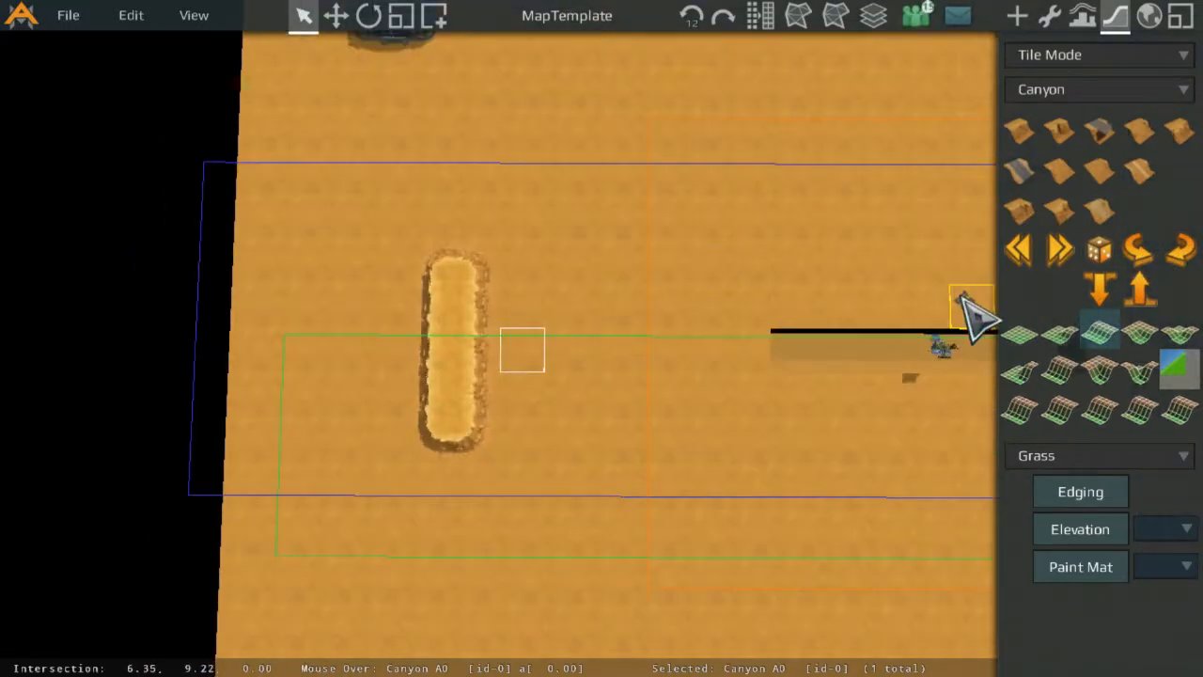
pyautogui.click(1032, 330)
pyautogui.moveTo(771, 348); pyautogui.dragTo(980, 291, button='middle')
pyautogui.scroll(1, 1018, 201)
pyautogui.scroll(3, 970, 214)
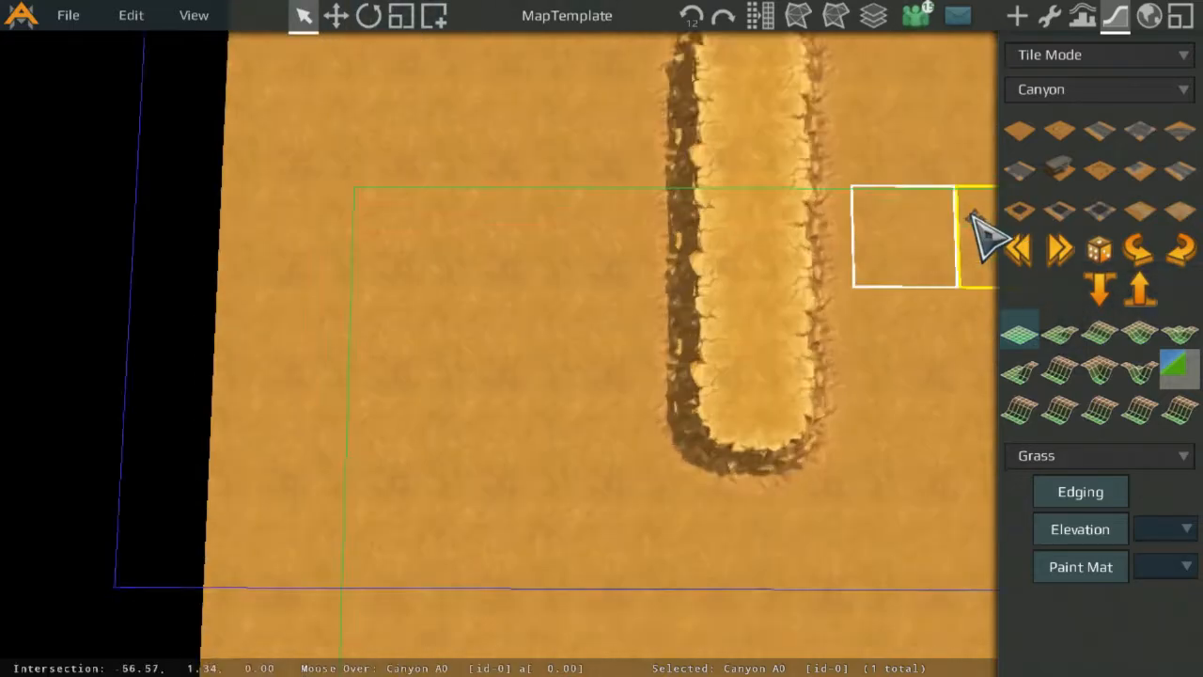
pyautogui.moveTo(949, 218); pyautogui.dragTo(705, 275, button='middle')
pyautogui.scroll(1, 705, 276)
pyautogui.scroll(2, 723, 299)
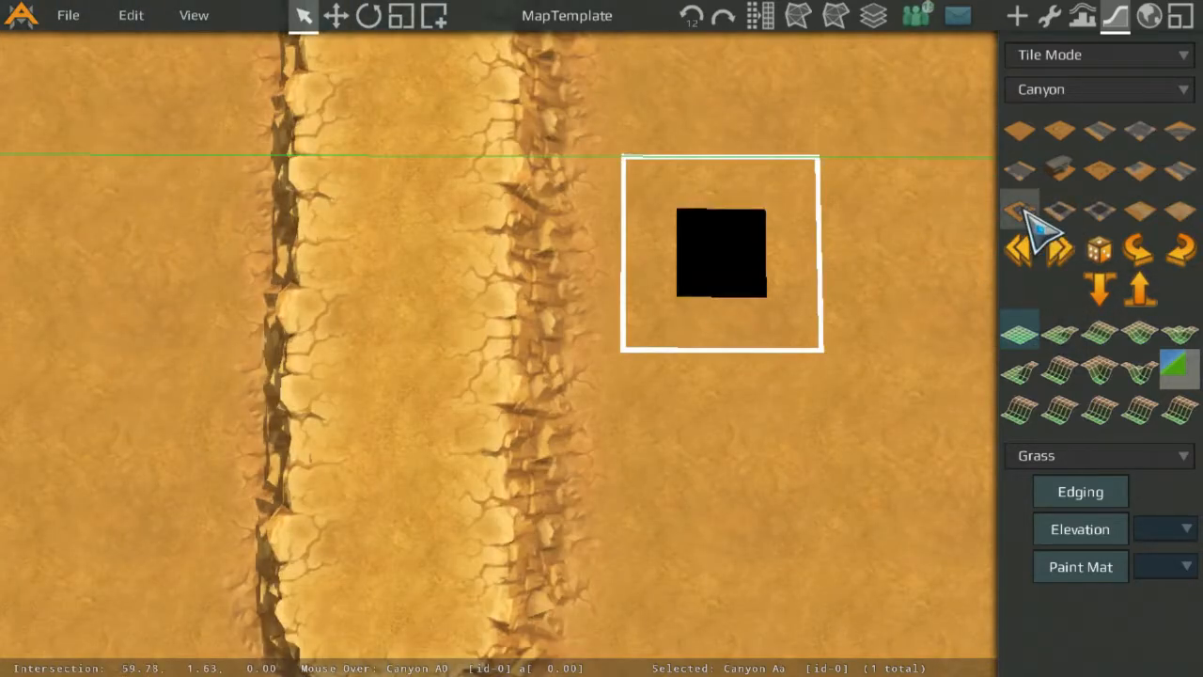
# Try the road hole variants Canyon Ab and Ac on the tile and return it to Canyon Aa.
pyautogui.click(1053, 213)
pyautogui.click(1107, 215)
pyautogui.moveTo(900, 218); pyautogui.dragTo(603, 274, button='middle')
pyautogui.scroll(1, 602, 275)
pyautogui.moveTo(818, 240); pyautogui.dragTo(940, 314, button='middle')
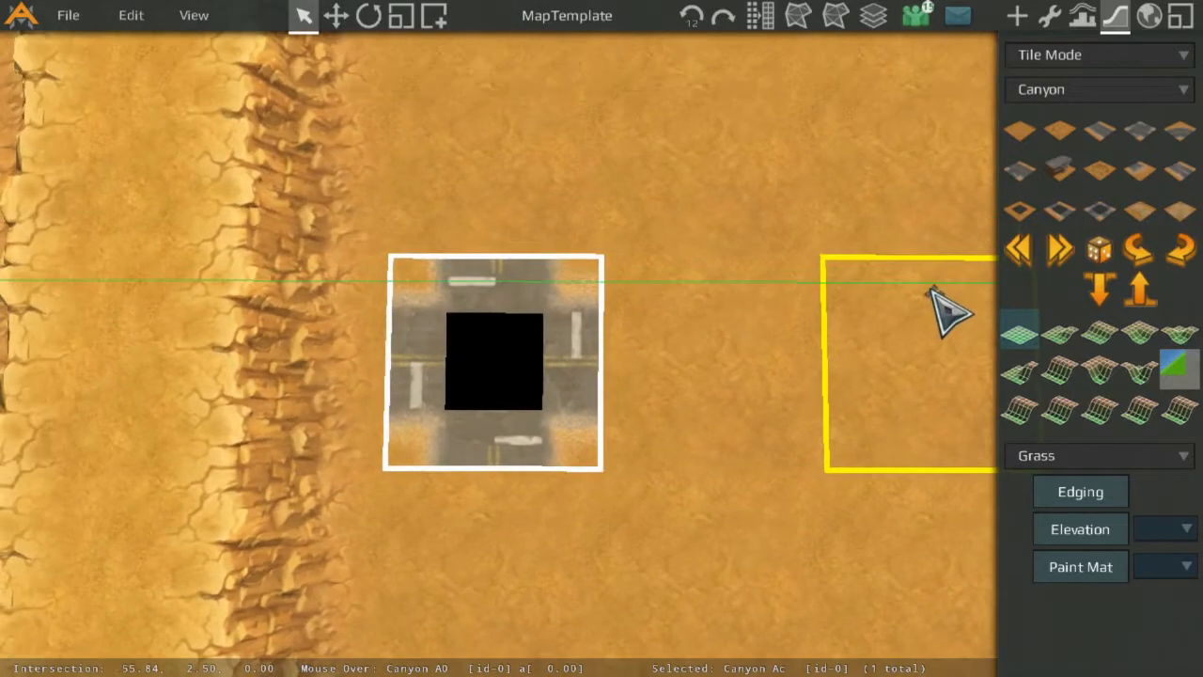
pyautogui.click(1034, 214)
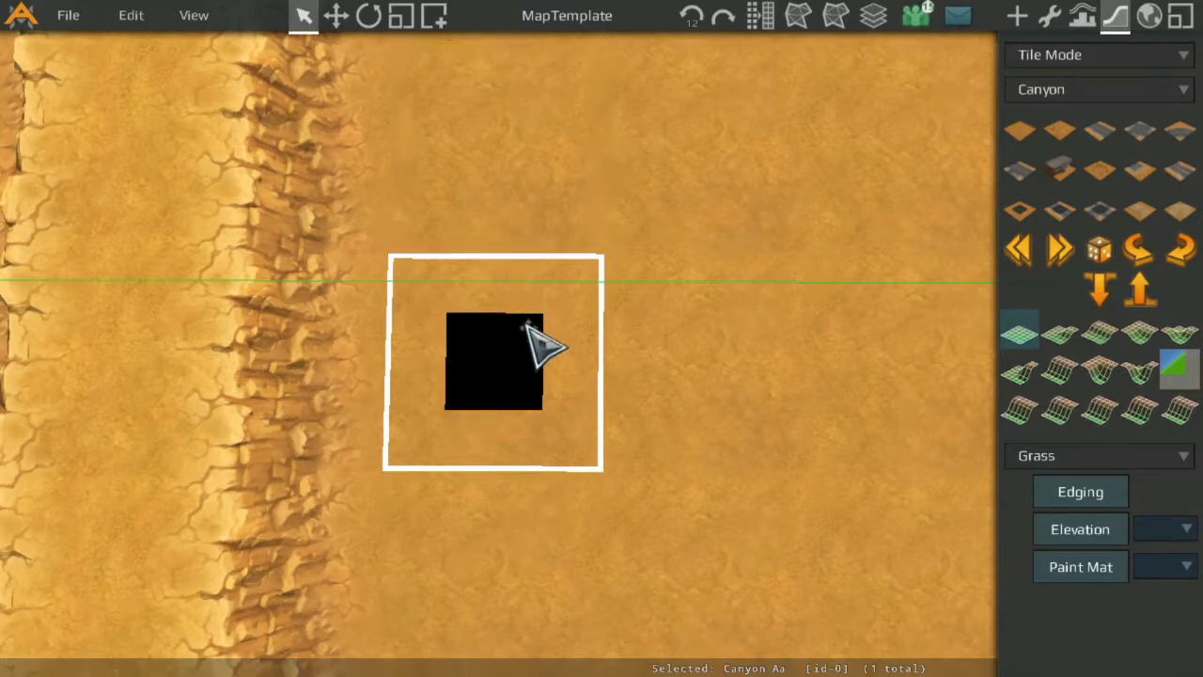
# Examine the hole tile and its neighbour's edges, and compare it with the sunken strip at the map's centre.
pyautogui.click(695, 256)
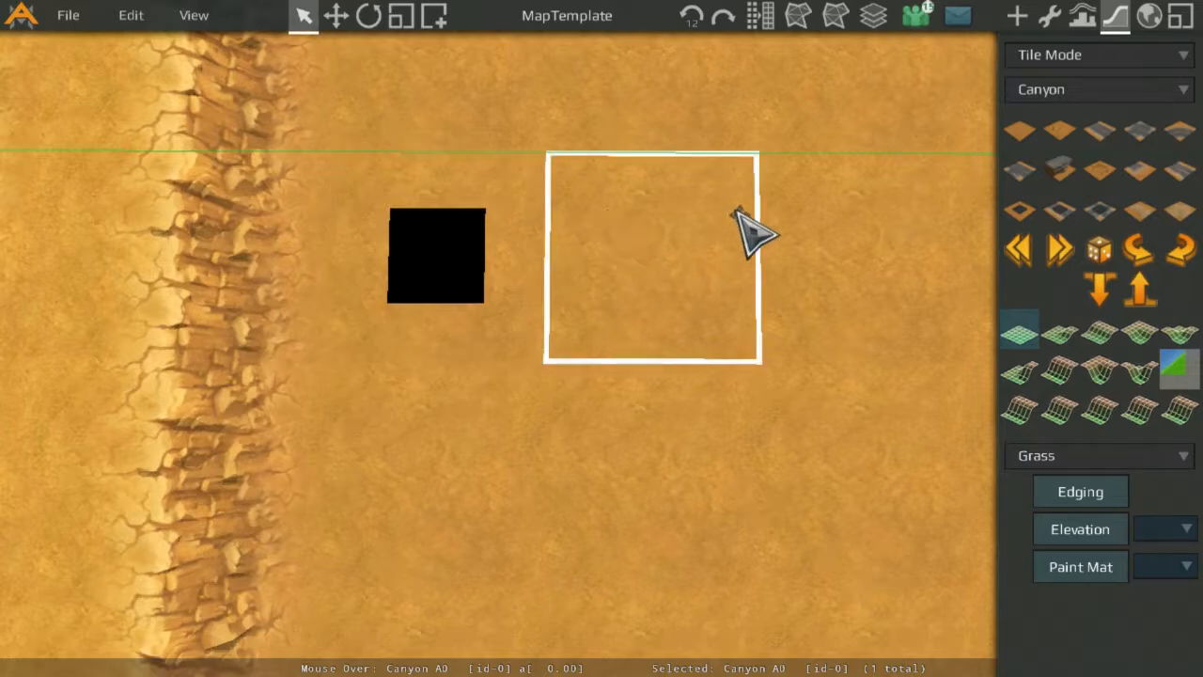
pyautogui.click(425, 266)
pyautogui.click(522, 224)
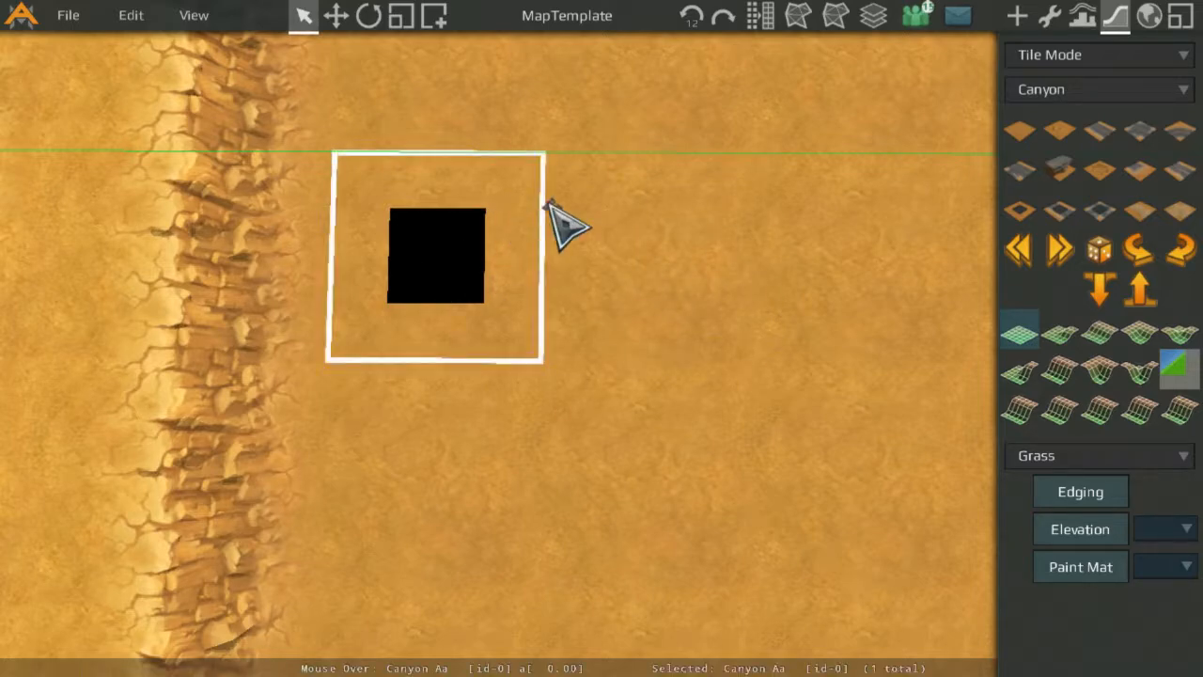
pyautogui.scroll(2, 658, 235)
pyautogui.moveTo(696, 206); pyautogui.dragTo(822, 489, button='middle')
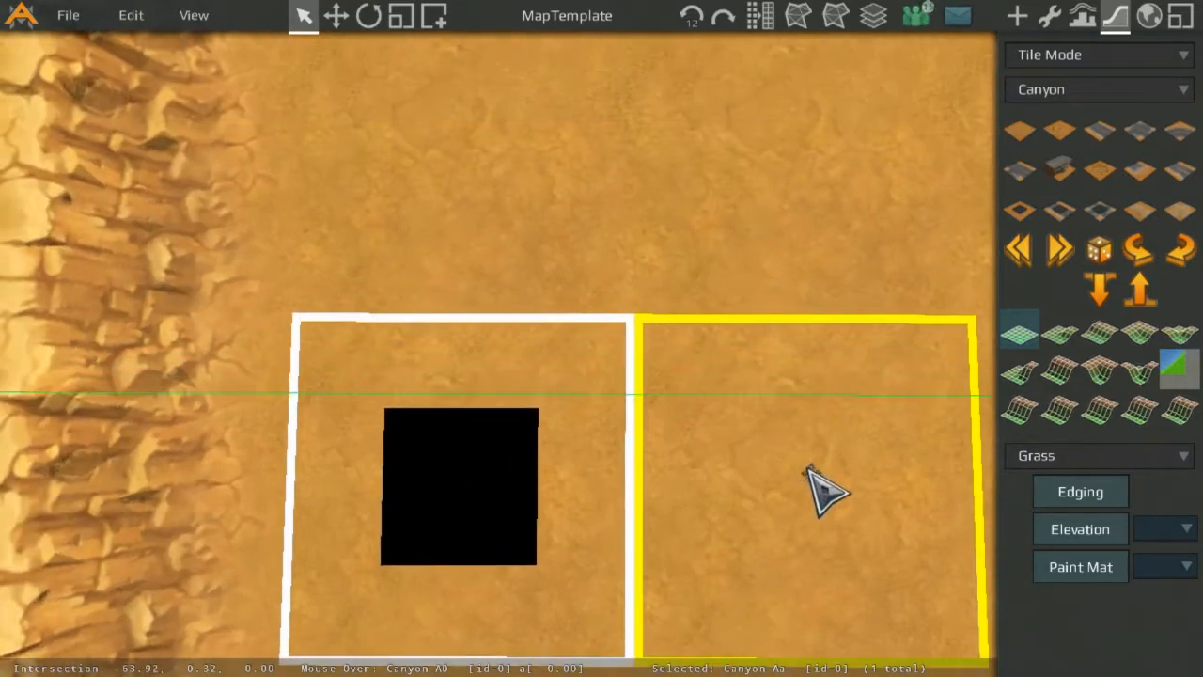
pyautogui.moveTo(820, 406); pyautogui.dragTo(702, 387, button='middle')
pyautogui.scroll(-5, 592, 381)
pyautogui.moveTo(739, 341); pyautogui.dragTo(226, 292, button='middle')
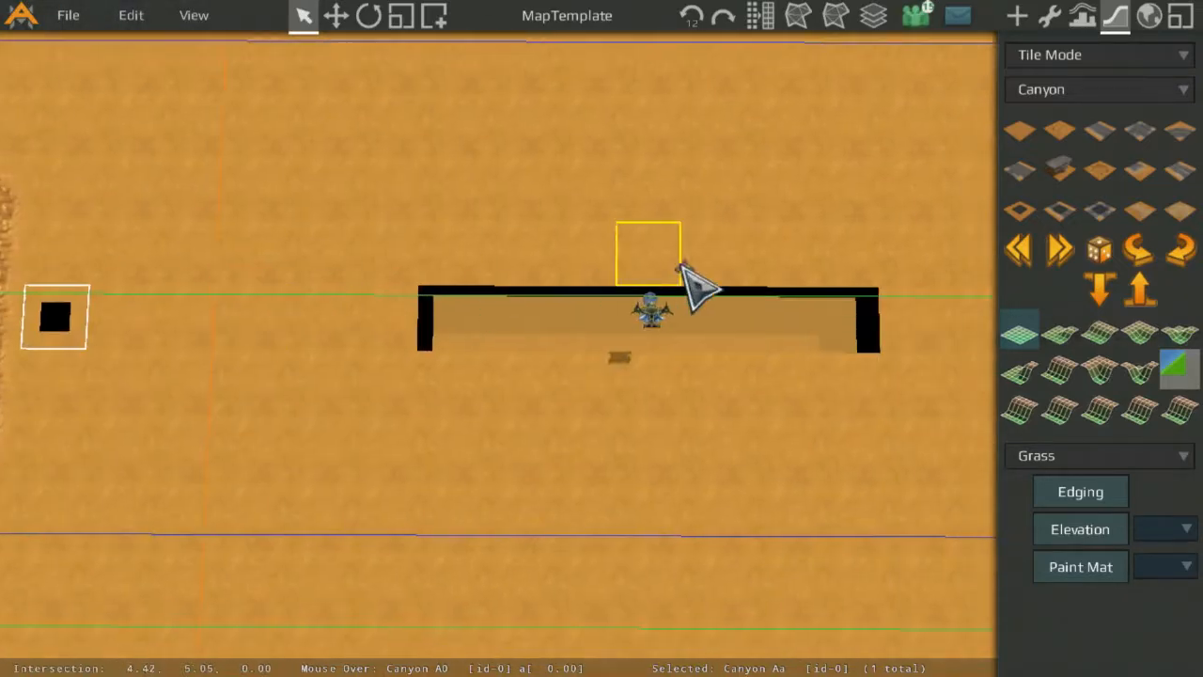
# Change a flat tile just left of the right ridge to the hole variant Canyon Aa, mirroring the left side.
pyautogui.moveTo(685, 266); pyautogui.dragTo(214, 329, button='middle')
pyautogui.click(793, 378)
pyautogui.click(1011, 220)
# Select the two stacked flat tiles at the middle of the map's near edge as a centre marker.
pyautogui.scroll(-4, 583, 348)
pyautogui.moveTo(480, 388); pyautogui.dragTo(645, 287, button='middle')
pyautogui.scroll(2, 597, 379)
pyautogui.moveTo(601, 394); pyautogui.dragTo(712, 278, button='middle')
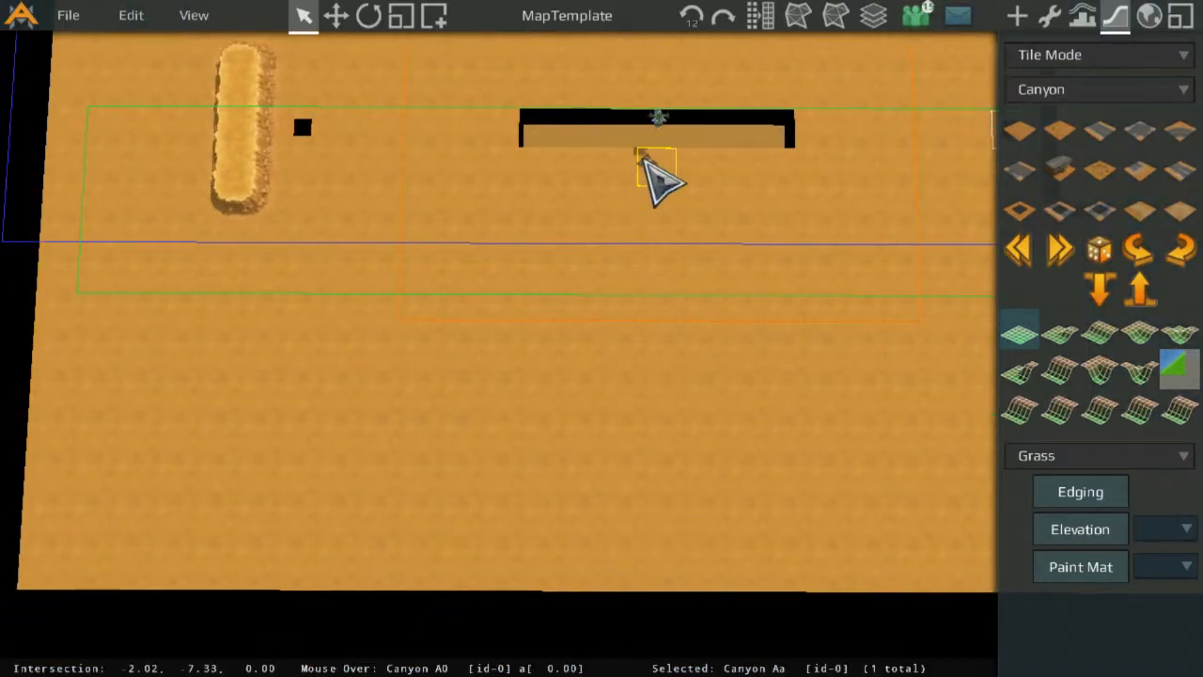
pyautogui.moveTo(649, 511); pyautogui.dragTo(647, 358, button='middle')
pyautogui.scroll(3, 648, 358)
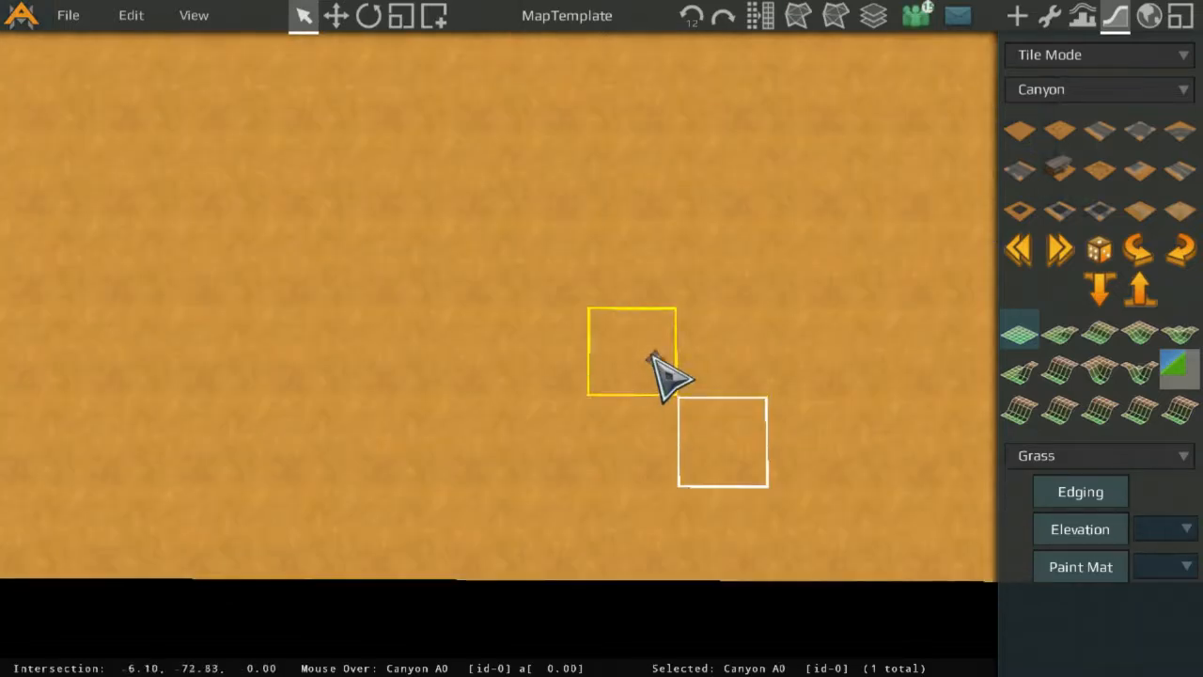
pyautogui.moveTo(746, 366); pyautogui.dragTo(650, 296, button='middle')
pyautogui.scroll(3, 650, 296)
pyautogui.scroll(-3, 659, 229)
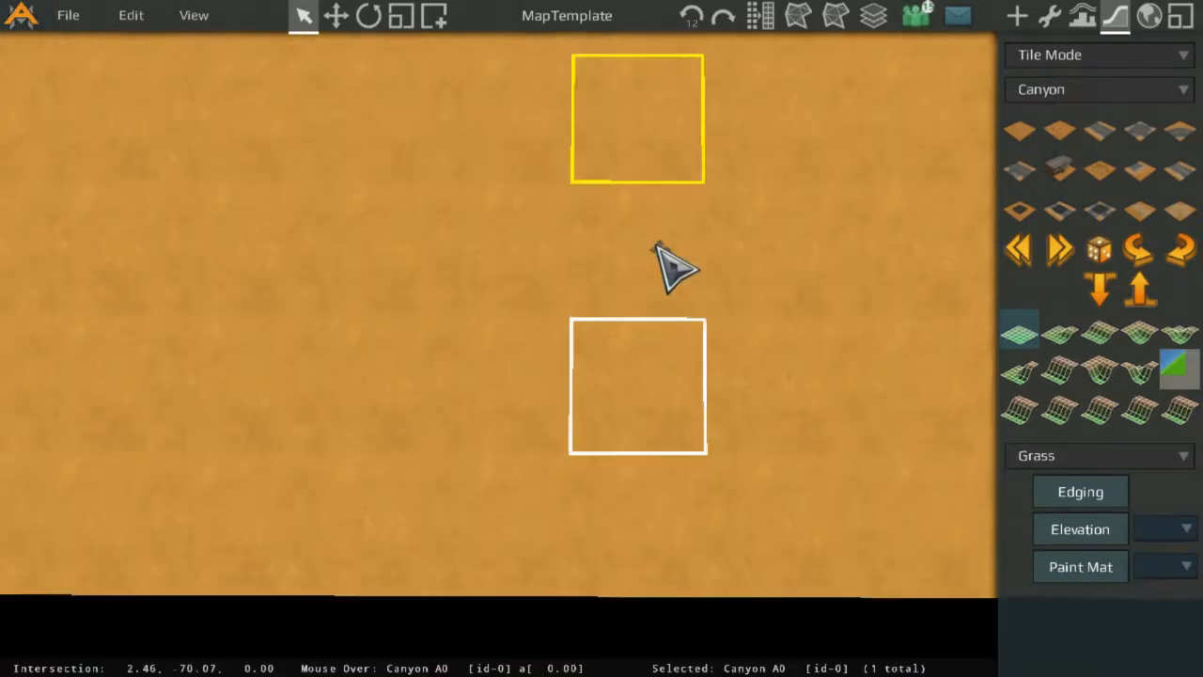
pyautogui.scroll(2, 658, 245)
pyautogui.scroll(-3, 585, 351)
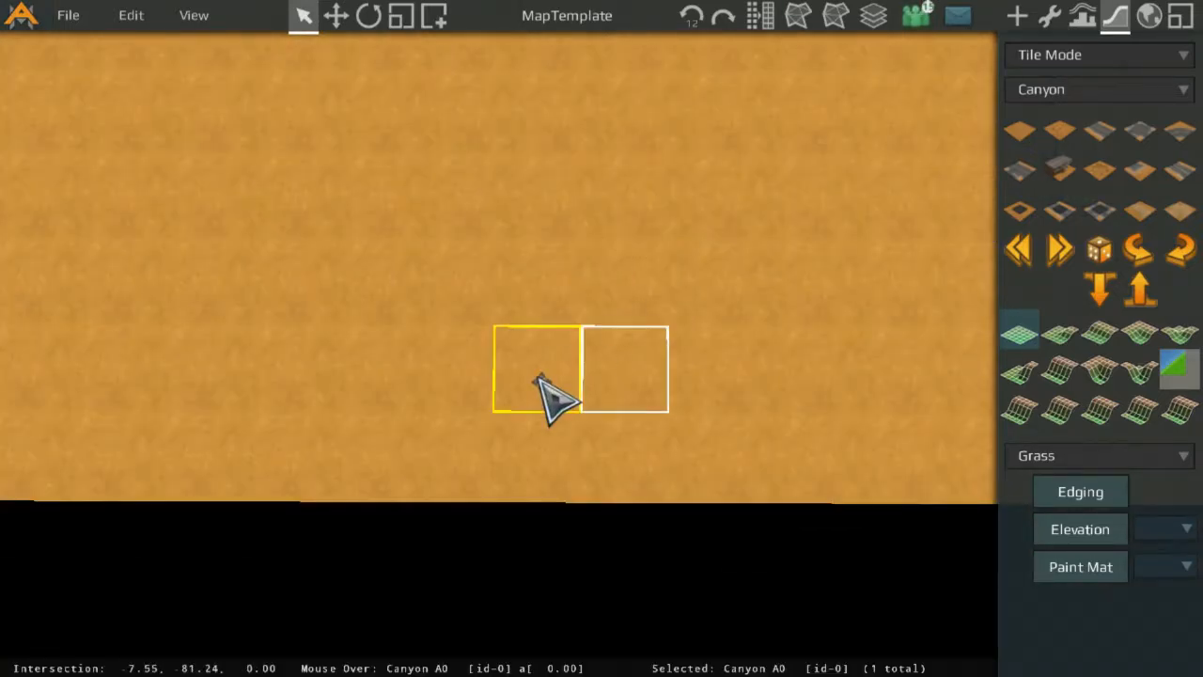
pyautogui.click(623, 388)
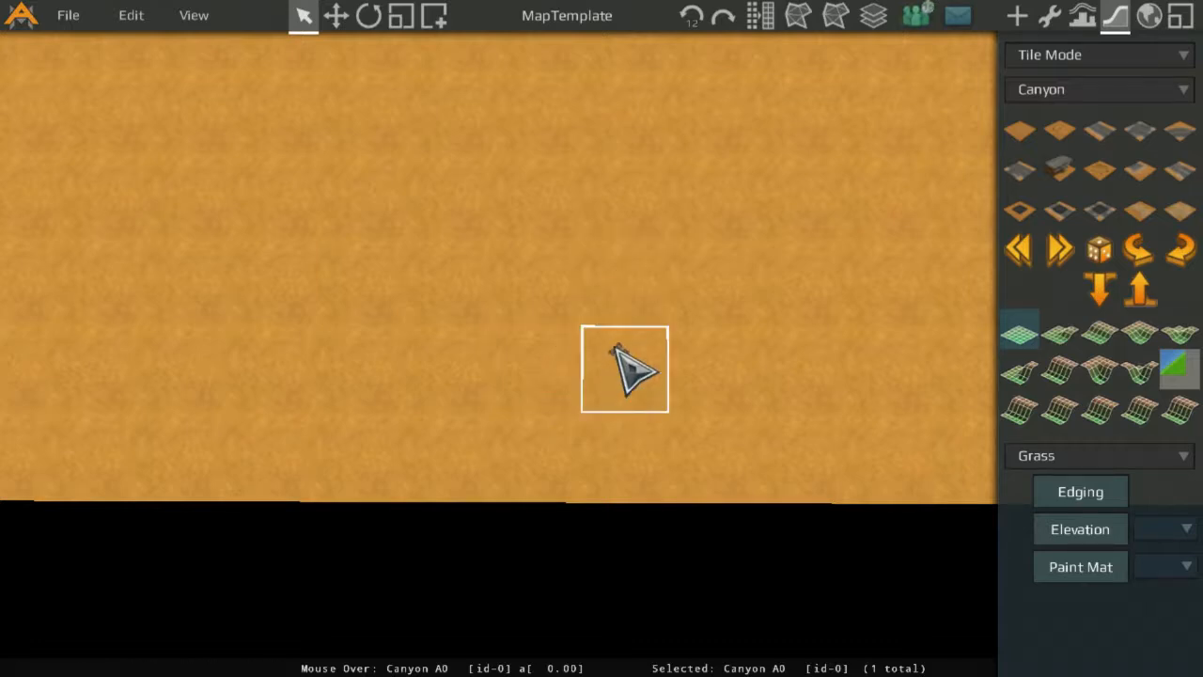
pyautogui.keyDown('shift'); pyautogui.click(624, 470); pyautogui.keyUp('shift')
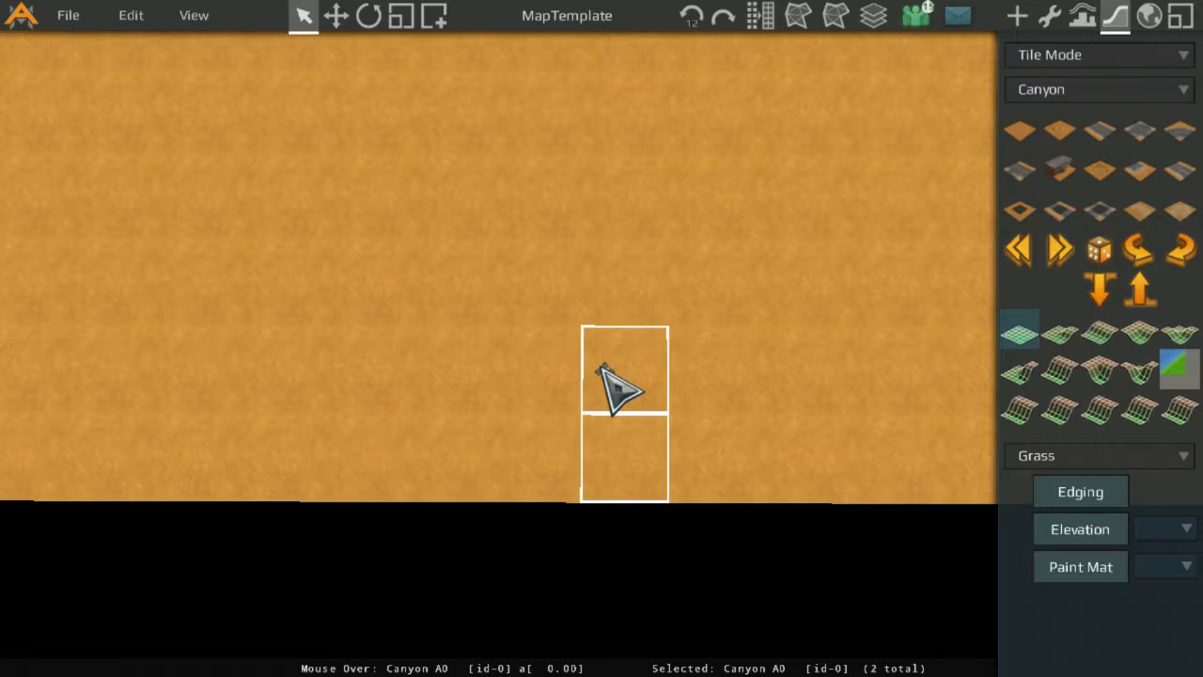
# Extend the selection to 15 flat tiles outlining the planned trench around the centre marker, with branches to both sides.
pyautogui.scroll(-2, 601, 366)
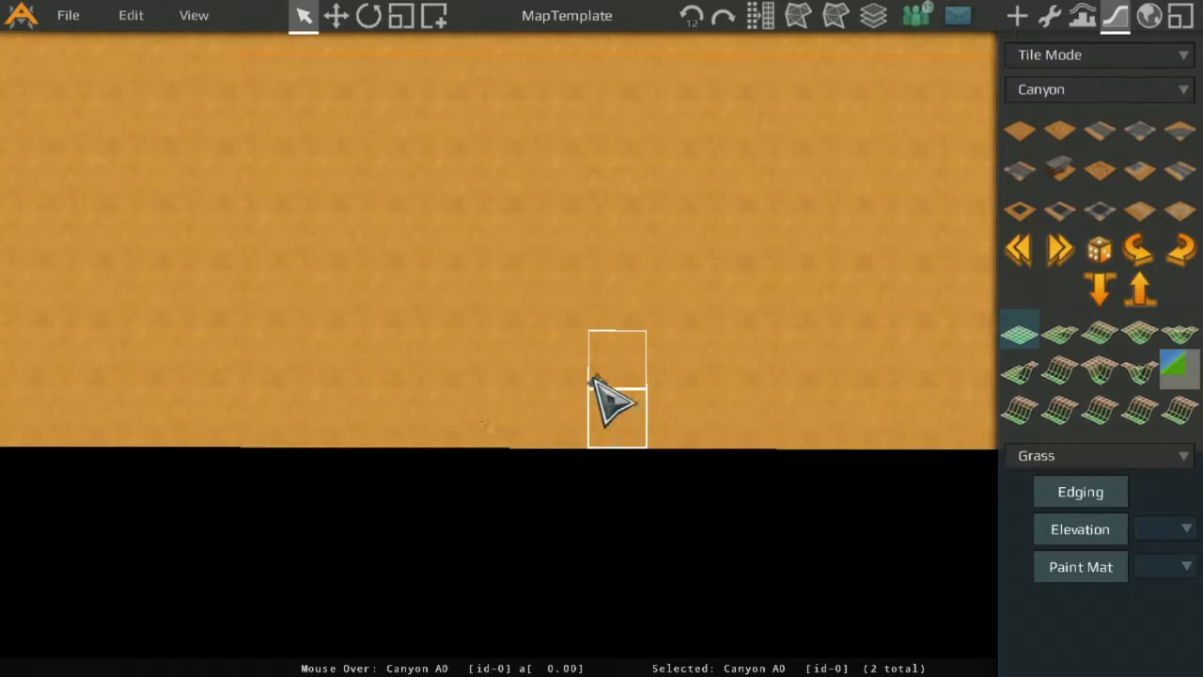
pyautogui.scroll(1, 658, 306)
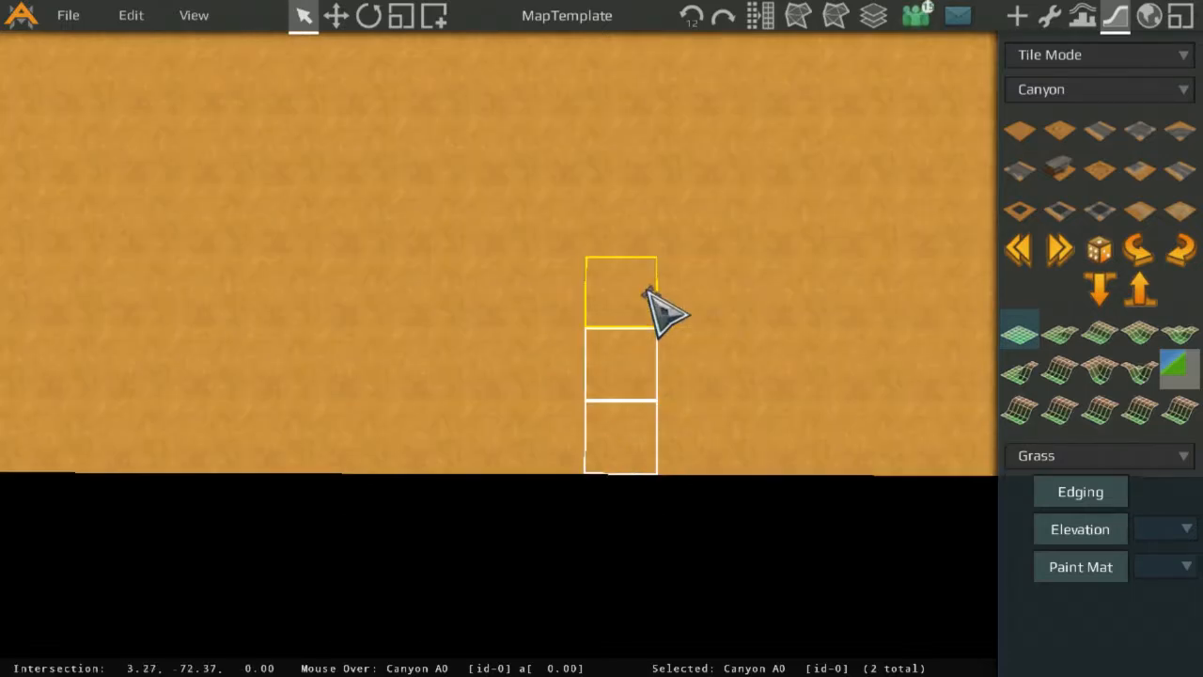
pyautogui.moveTo(646, 287); pyautogui.dragTo(669, 434, button='middle')
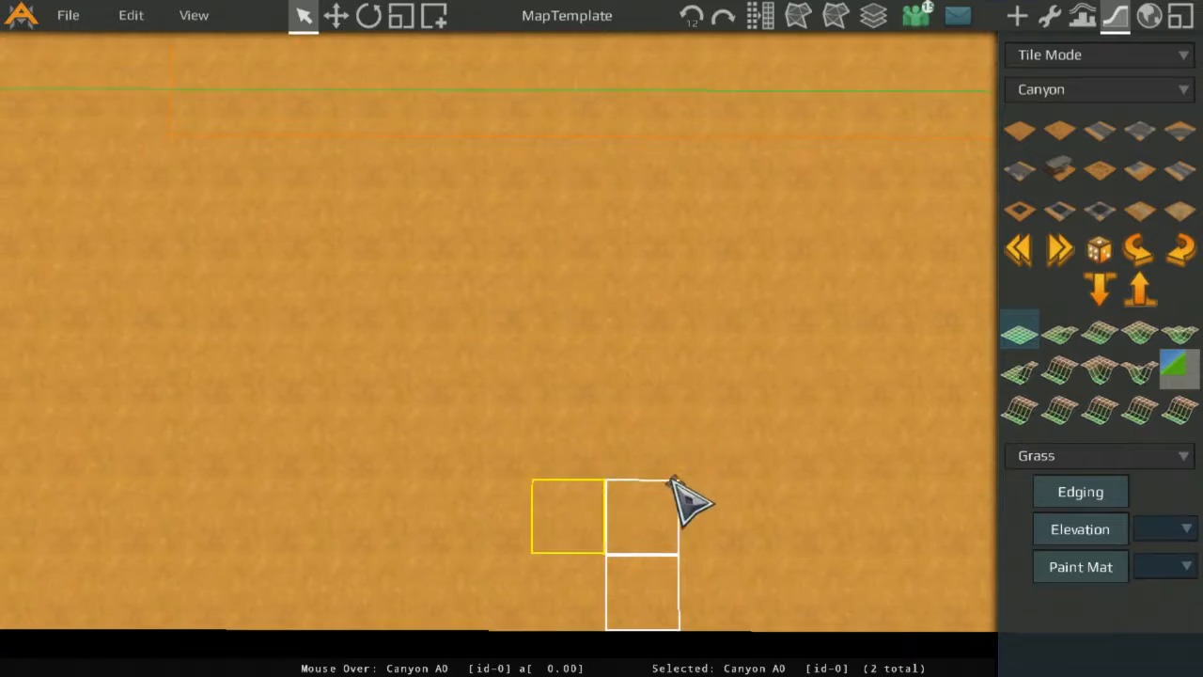
pyautogui.moveTo(516, 474); pyautogui.dragTo(213, 381, button='middle')
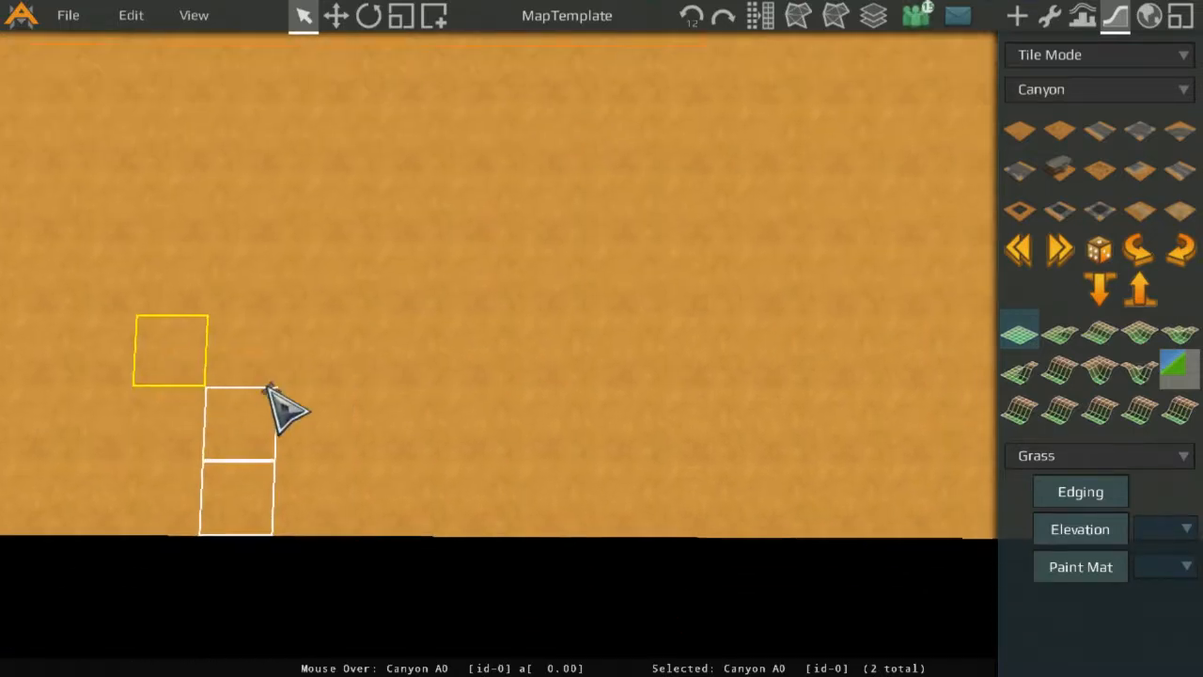
pyautogui.moveTo(671, 473); pyautogui.dragTo(768, 478, button='middle')
pyautogui.moveTo(406, 398); pyautogui.dragTo(710, 409, button='middle')
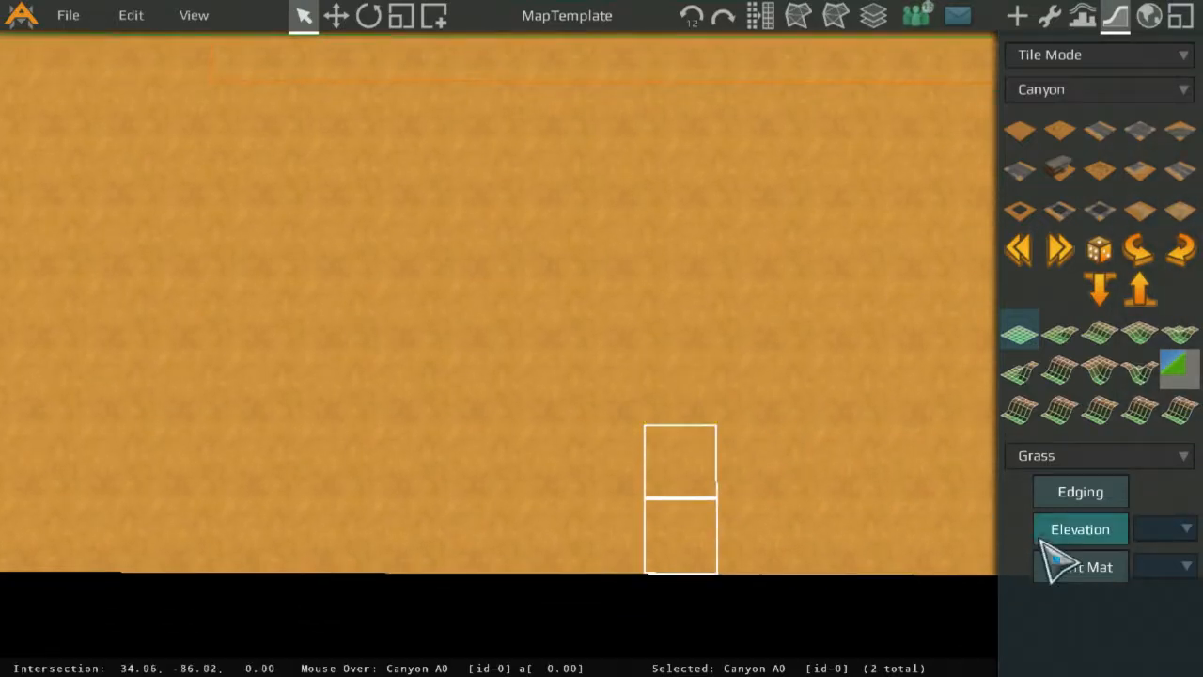
pyautogui.scroll(-3, 571, 355)
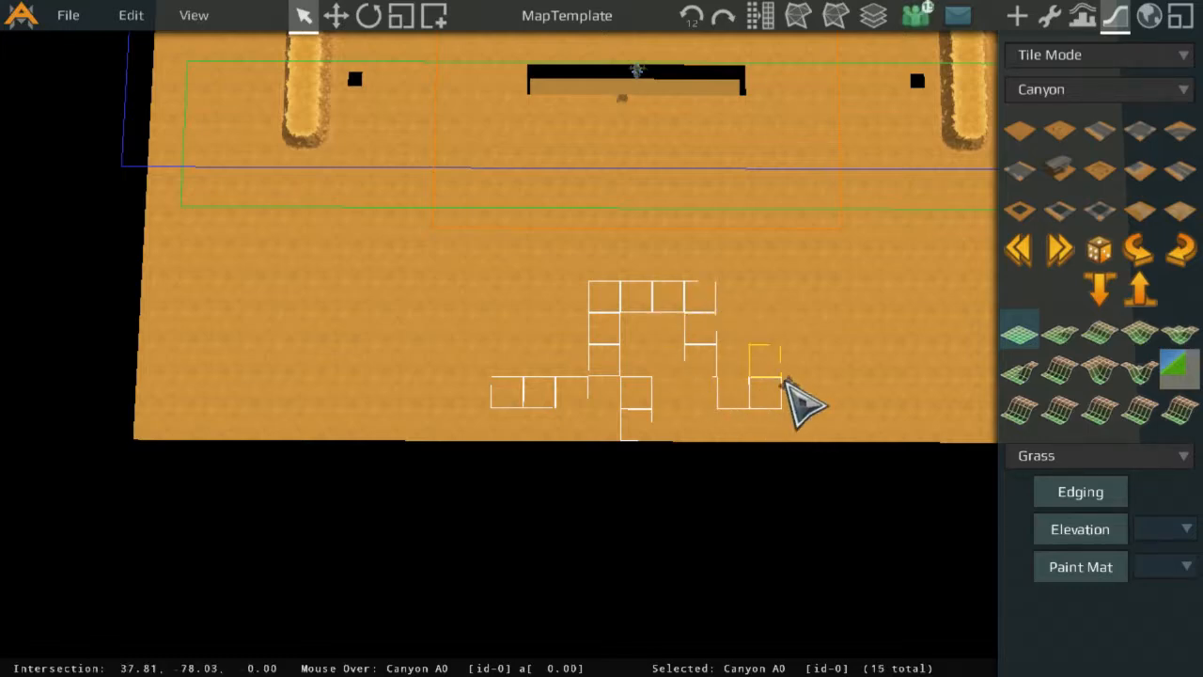
pyautogui.scroll(3, 785, 379)
pyautogui.moveTo(763, 399); pyautogui.dragTo(463, 474, button='middle')
pyautogui.scroll(-2, 462, 474)
pyautogui.moveTo(497, 430); pyautogui.dragTo(661, 513, button='middle')
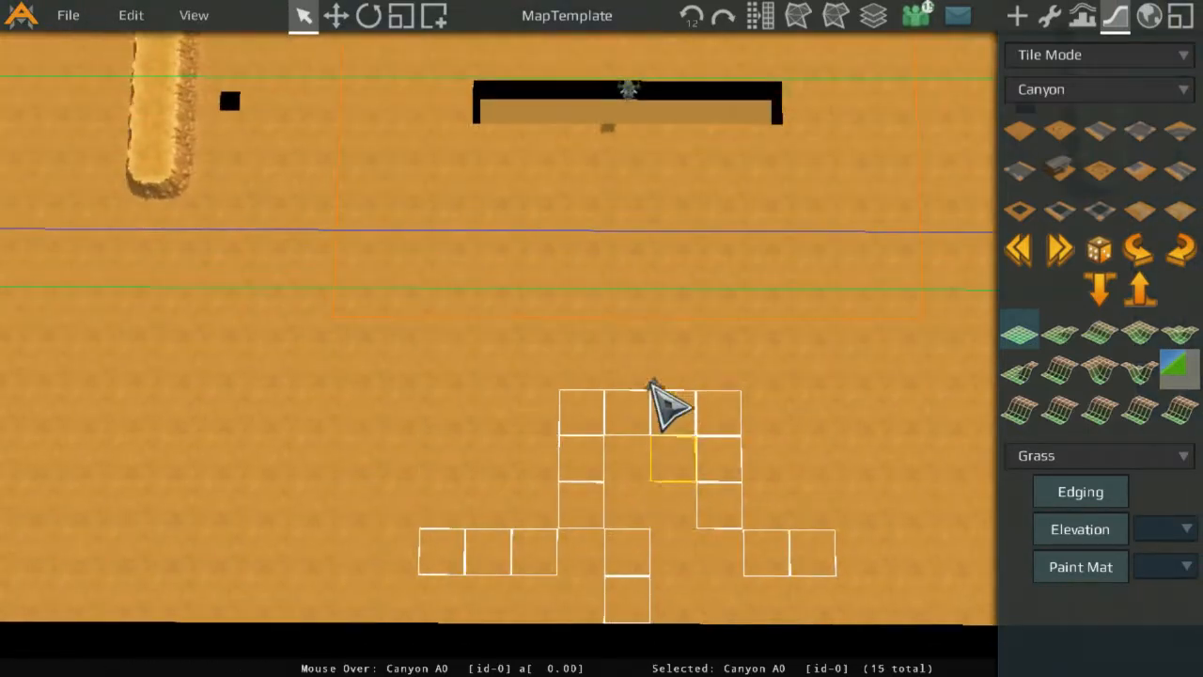
# Replace the outline selection with the centre tile at its far end, change that tile to slope Canyon C0 and lower it.
pyautogui.click(633, 365)
pyautogui.click(628, 460)
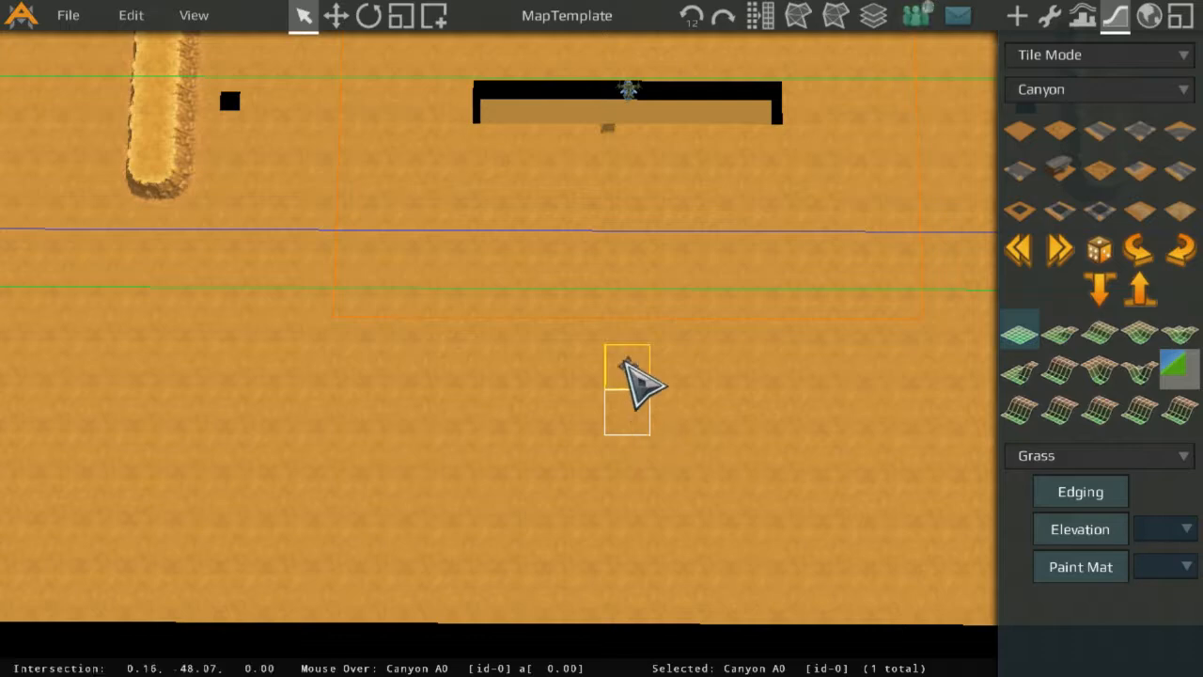
pyautogui.scroll(1, 628, 331)
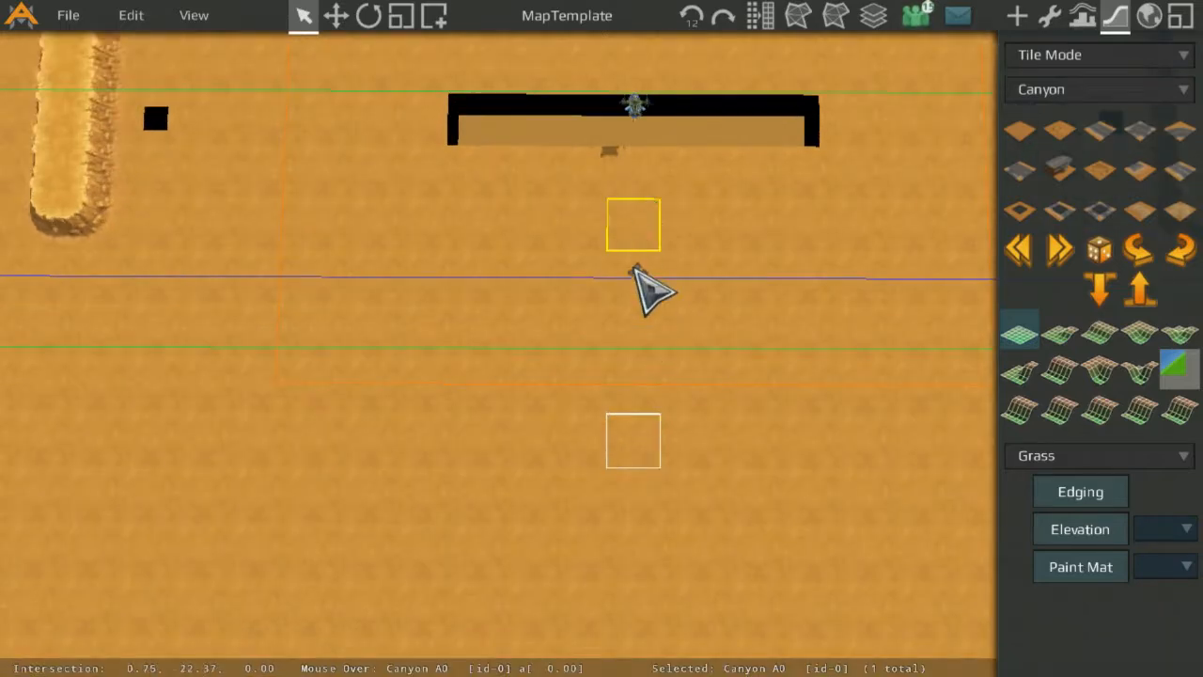
pyautogui.scroll(2, 649, 313)
pyautogui.moveTo(649, 313); pyautogui.dragTo(611, 274, button='middle')
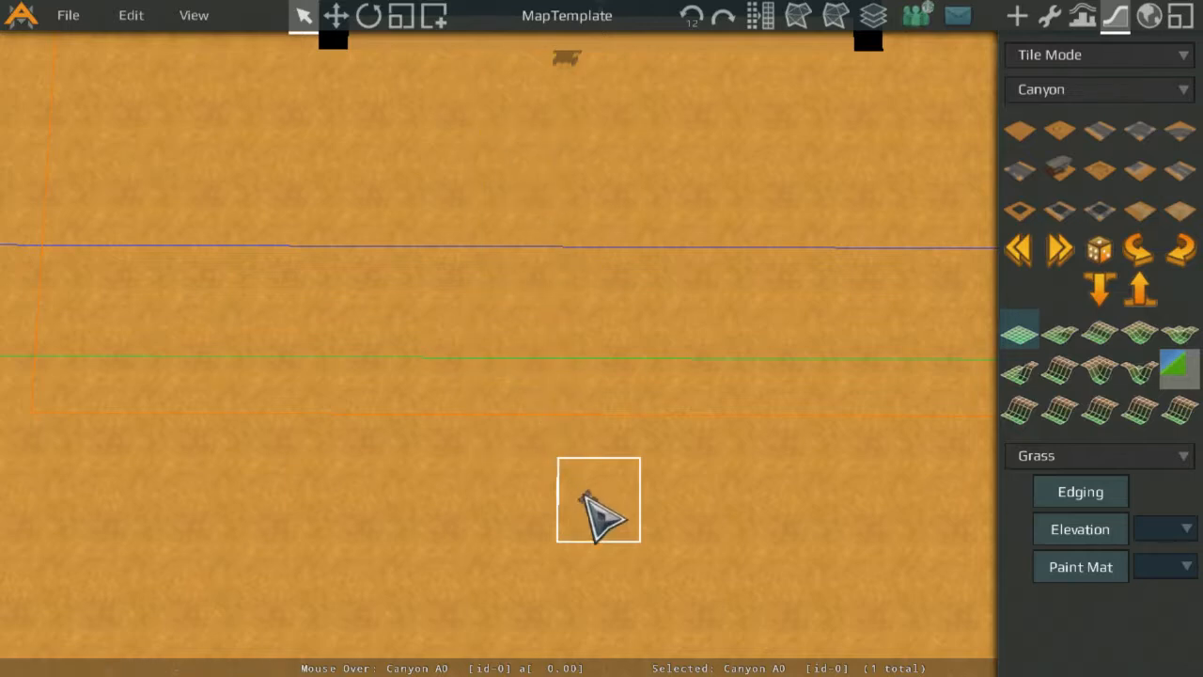
pyautogui.scroll(-3, 540, 294)
pyautogui.scroll(1, 521, 279)
pyautogui.moveTo(532, 330); pyautogui.dragTo(536, 353, button='middle')
pyautogui.moveTo(588, 300); pyautogui.dragTo(601, 201, button='middle')
pyautogui.moveTo(679, 238); pyautogui.dragTo(670, 292, button='middle')
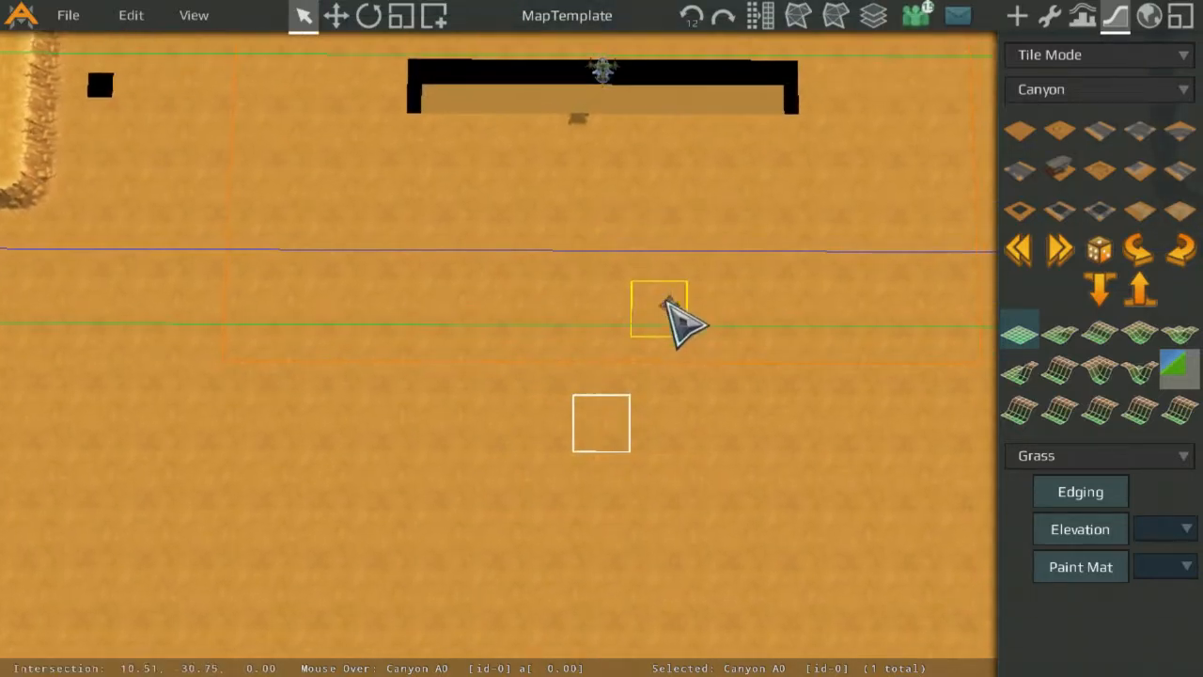
pyautogui.moveTo(313, 420); pyautogui.dragTo(407, 406, button='middle')
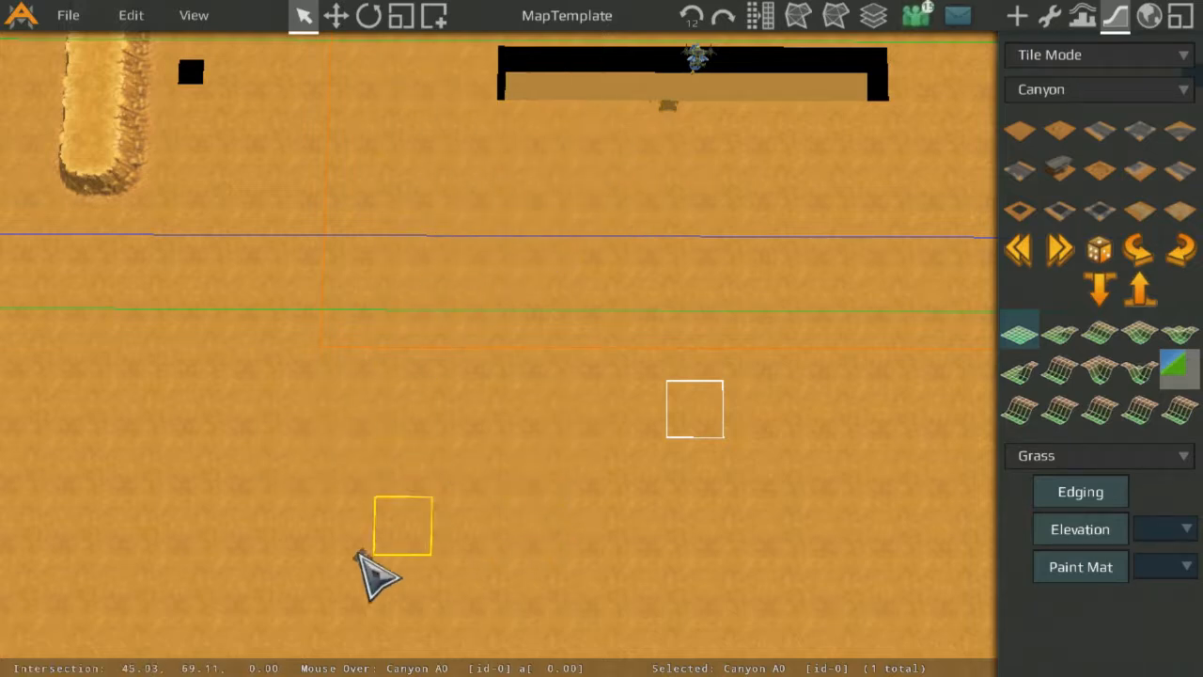
pyautogui.moveTo(601, 451)
pyautogui.mouseDown(button='middle')
pyautogui.moveTo(609, 300)
pyautogui.moveTo(597, 456)
pyautogui.mouseUp(button='middle')
pyautogui.moveTo(691, 433); pyautogui.dragTo(704, 309, button='middle')
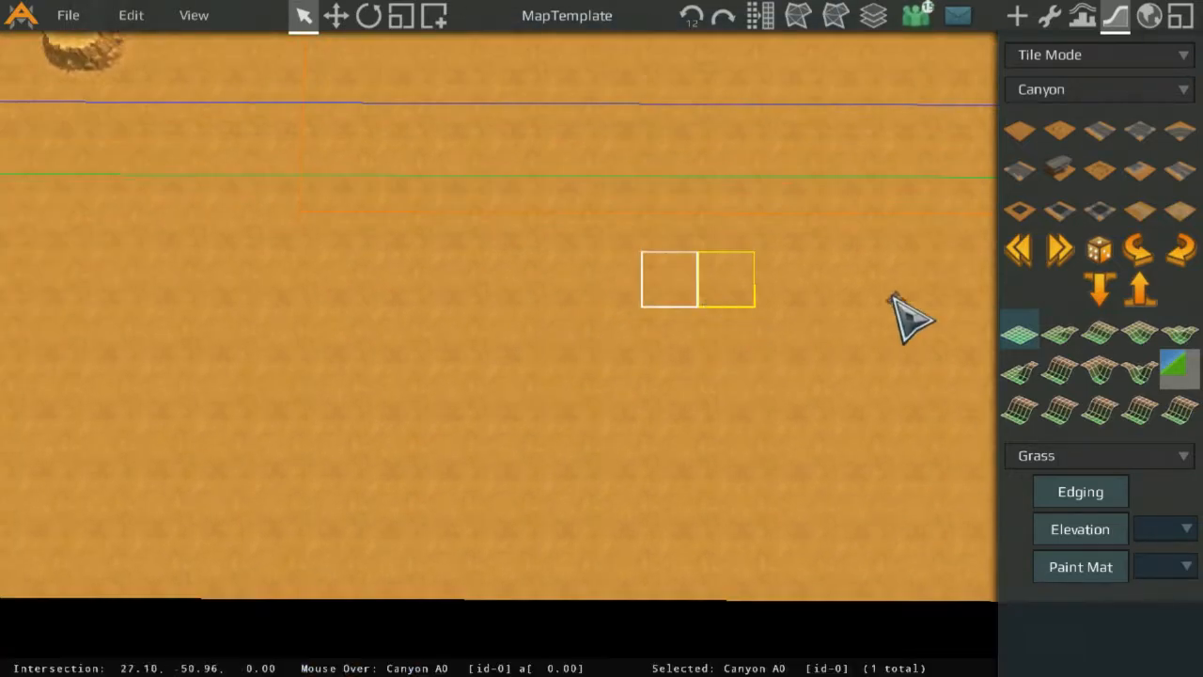
pyautogui.click(1111, 322)
pyautogui.click(1128, 266)
pyautogui.click(1114, 289)
# Change the flat tiles on both sides of the sunken slope to Canyon D0, lower them and rotate them into matching corners.
pyautogui.moveTo(786, 290)
pyautogui.mouseDown(button='middle')
pyautogui.moveTo(689, 483)
pyautogui.moveTo(695, 530)
pyautogui.moveTo(774, 304)
pyautogui.mouseUp(button='middle')
pyautogui.click(722, 306)
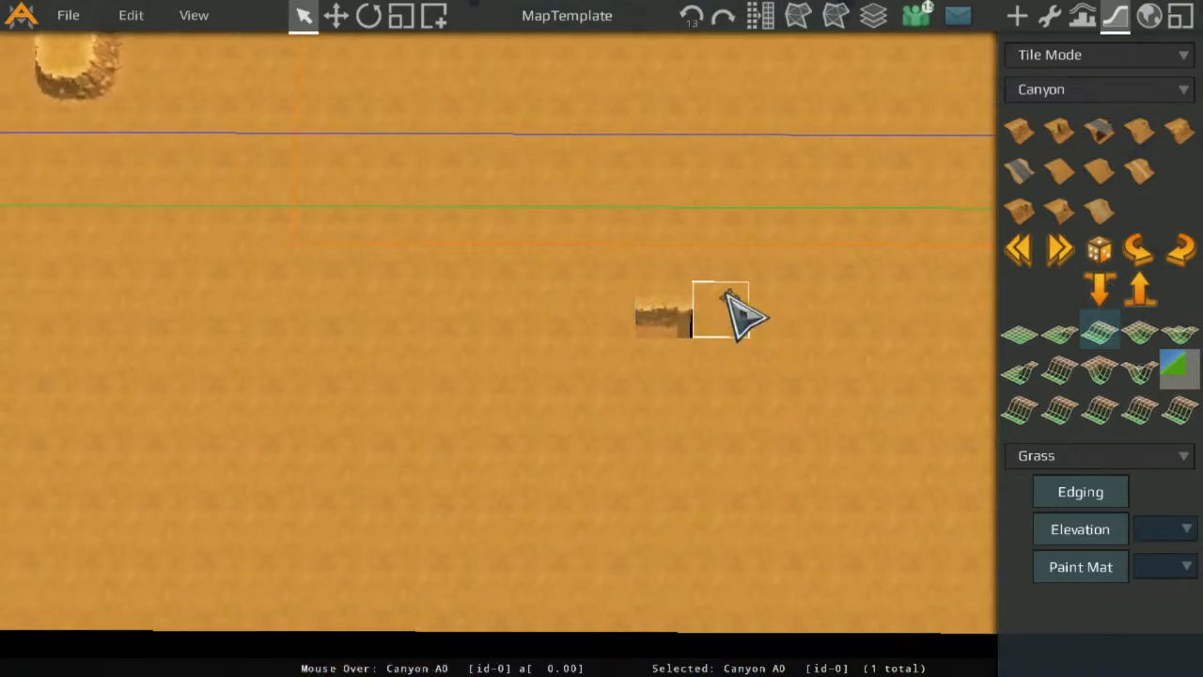
pyautogui.keyDown('shift'); pyautogui.click(606, 308); pyautogui.keyUp('shift')
pyautogui.click(1146, 335)
pyautogui.click(1114, 285)
pyautogui.scroll(3, 945, 319)
pyautogui.click(739, 199)
pyautogui.click(643, 266)
pyautogui.click(1141, 261)
# Select the two flat tiles below the trench's right corner, change them to Canyon C0, rotate and lower them as the right wall.
pyautogui.scroll(-2, 748, 405)
pyautogui.moveTo(716, 404); pyautogui.dragTo(594, 331, button='middle')
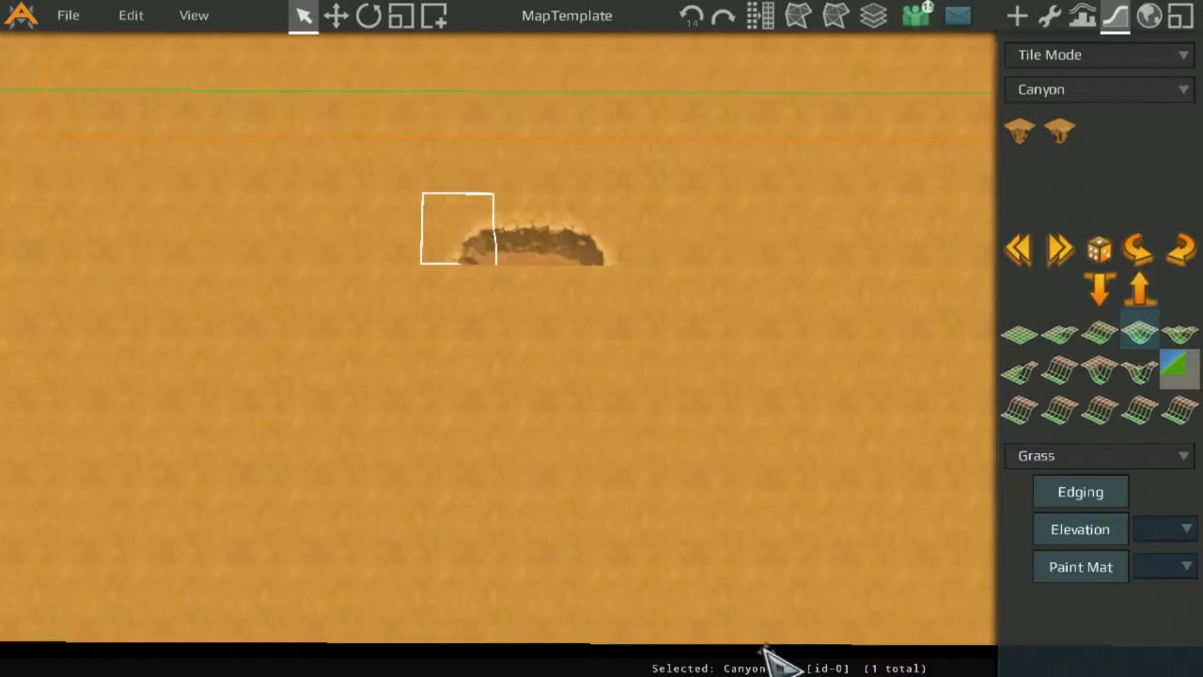
pyautogui.click(532, 372)
pyautogui.click(617, 301)
pyautogui.scroll(-2, 705, 322)
pyautogui.scroll(2, 715, 329)
pyautogui.keyDown('shift'); pyautogui.click(691, 353); pyautogui.keyUp('shift')
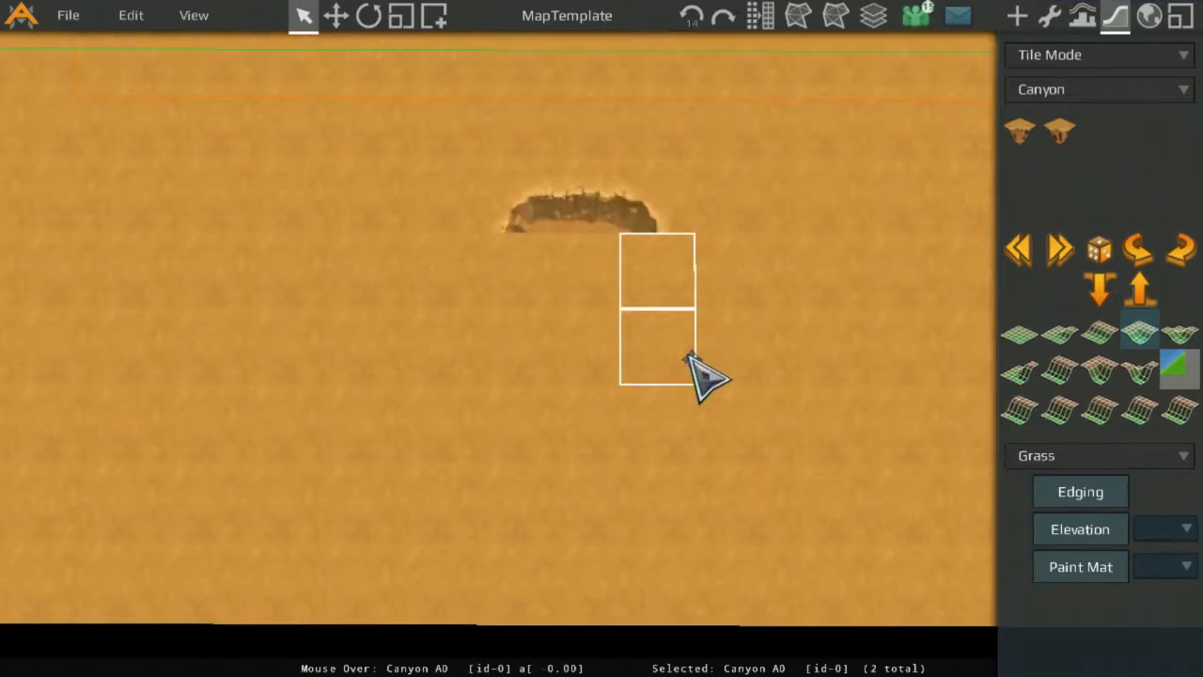
pyautogui.click(1108, 334)
pyautogui.click(1138, 249)
# Change the two tiles below the trench's left corner to Canyon C0, rotated and lowered as the left wall.
pyautogui.click(503, 280)
pyautogui.click(1095, 330)
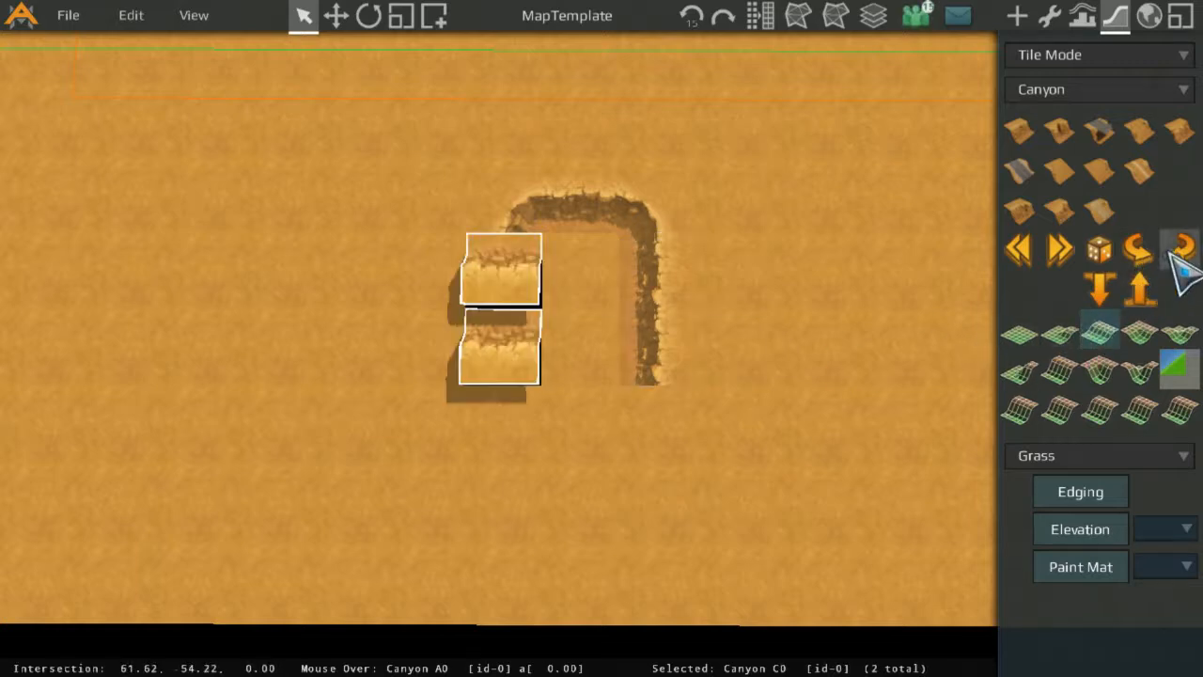
pyautogui.click(1177, 246)
# Select the two flat tiles between the trench walls and lower them to form the floor.
pyautogui.click(606, 266)
pyautogui.click(737, 284)
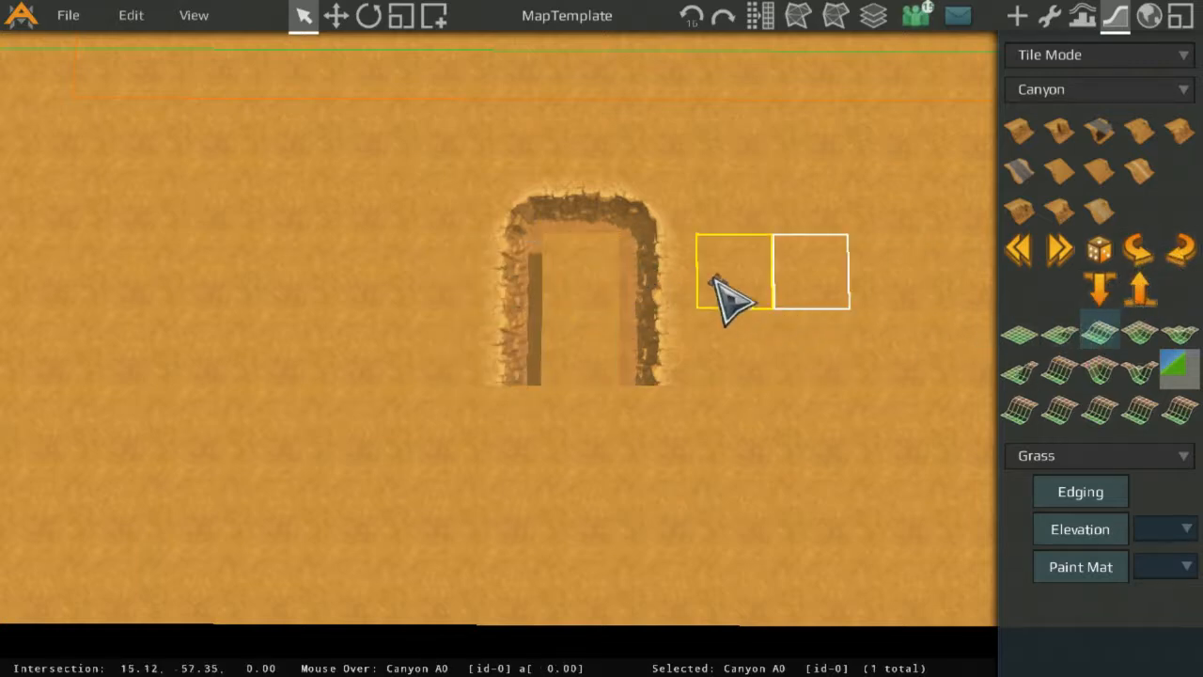
pyautogui.moveTo(570, 273); pyautogui.dragTo(579, 359)
pyautogui.click(1098, 290)
# Turn the flat tile below the right wall into a lowered corner, rotated to bend the trench wall outward to the right.
pyautogui.click(664, 425)
pyautogui.moveTo(807, 440); pyautogui.dragTo(788, 373, button='middle')
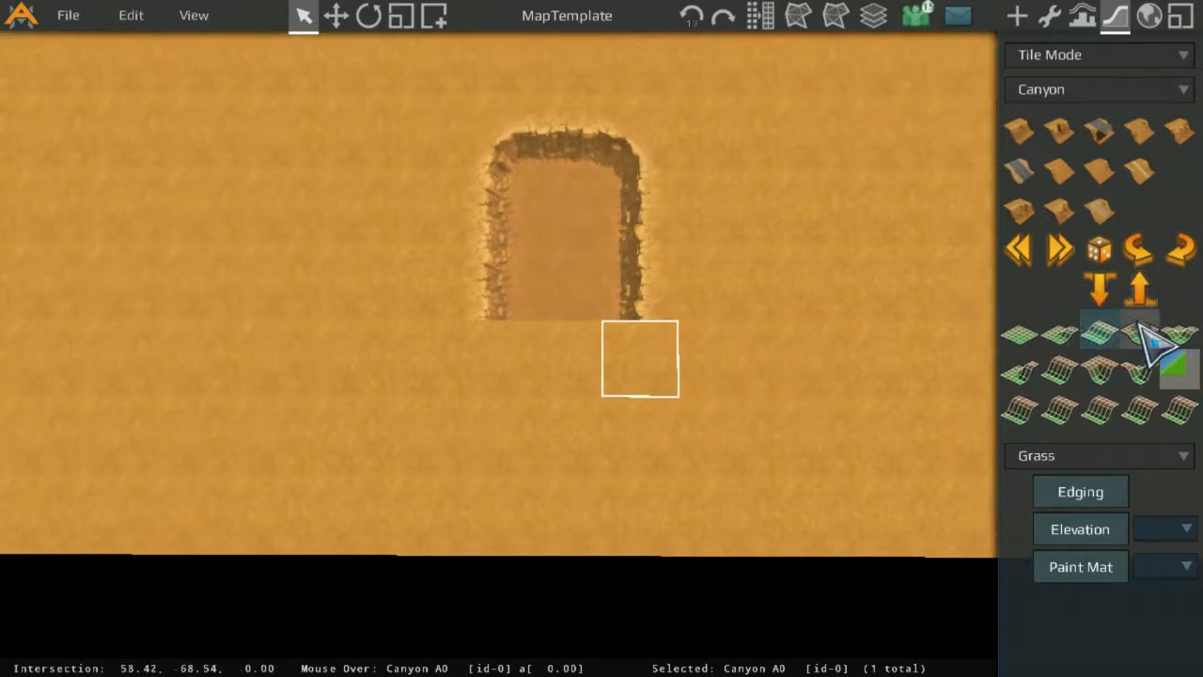
pyautogui.click(1107, 282)
pyautogui.moveTo(713, 381); pyautogui.dragTo(673, 384, button='middle')
pyautogui.moveTo(762, 460); pyautogui.dragTo(685, 412, button='middle')
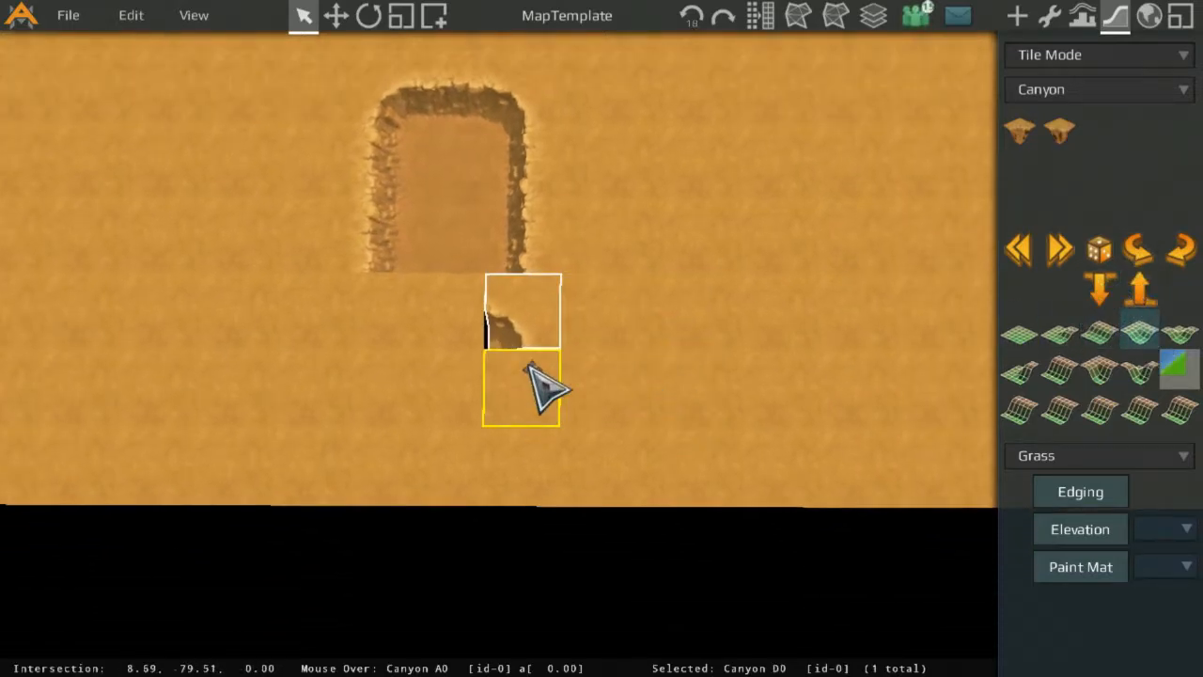
pyautogui.moveTo(570, 331); pyautogui.dragTo(724, 443, button='middle')
pyautogui.click(1060, 333)
pyautogui.click(1137, 249)
# Examine the row to the right of the trench bend by picking flat tiles along it.
pyautogui.press('Right')
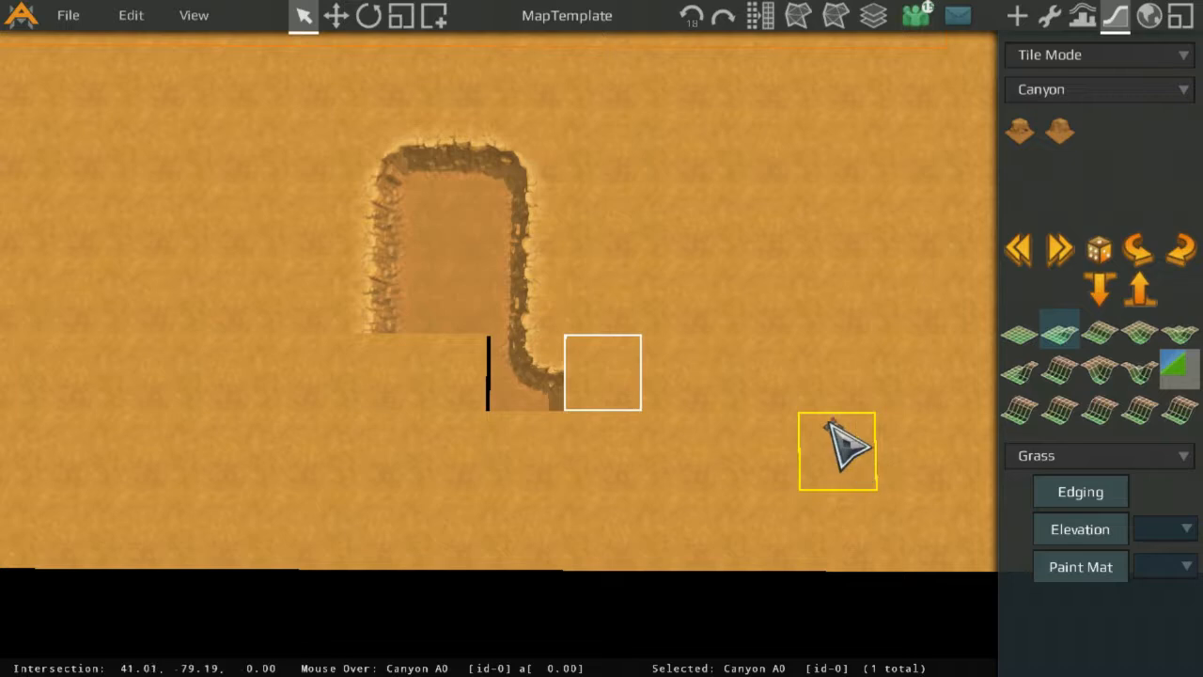
pyautogui.click(860, 437)
pyautogui.click(859, 376)
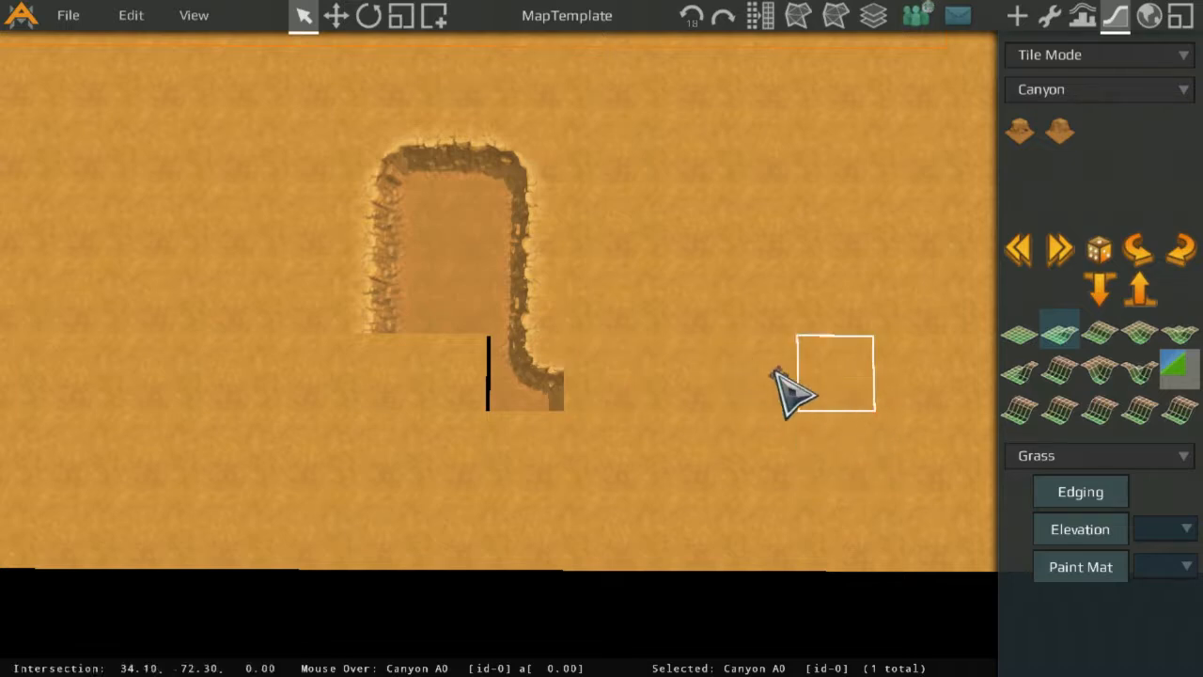
pyautogui.scroll(-5, 496, 424)
pyautogui.scroll(6, 658, 385)
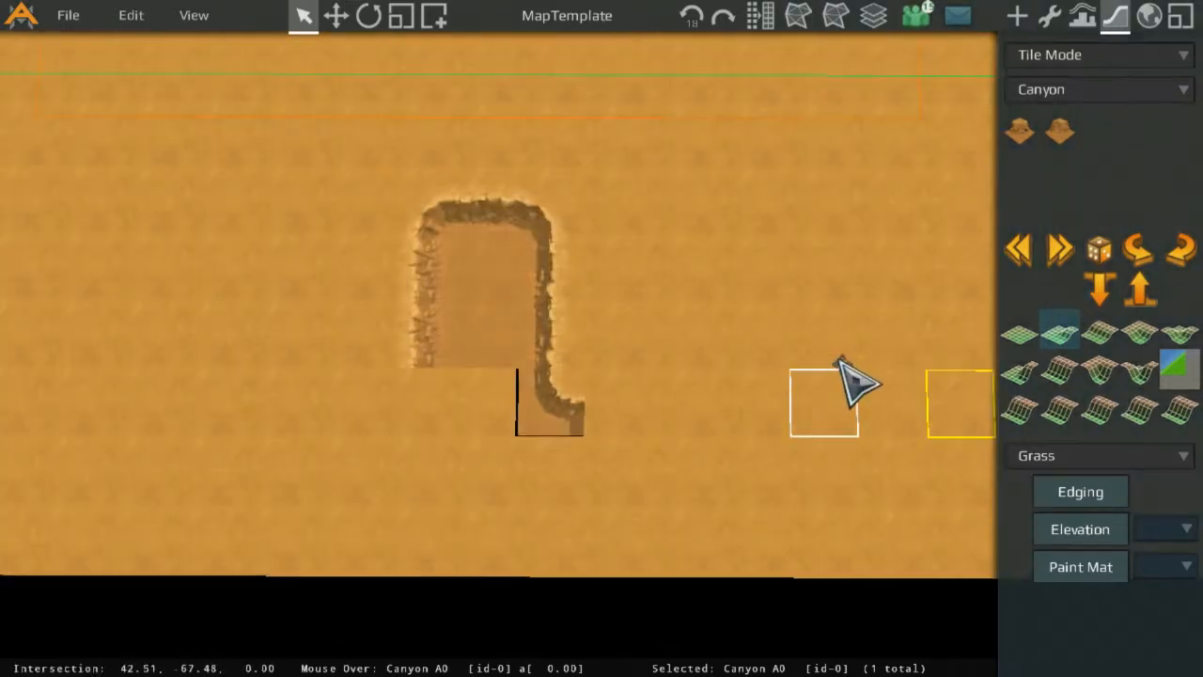
pyautogui.scroll(-1, 559, 312)
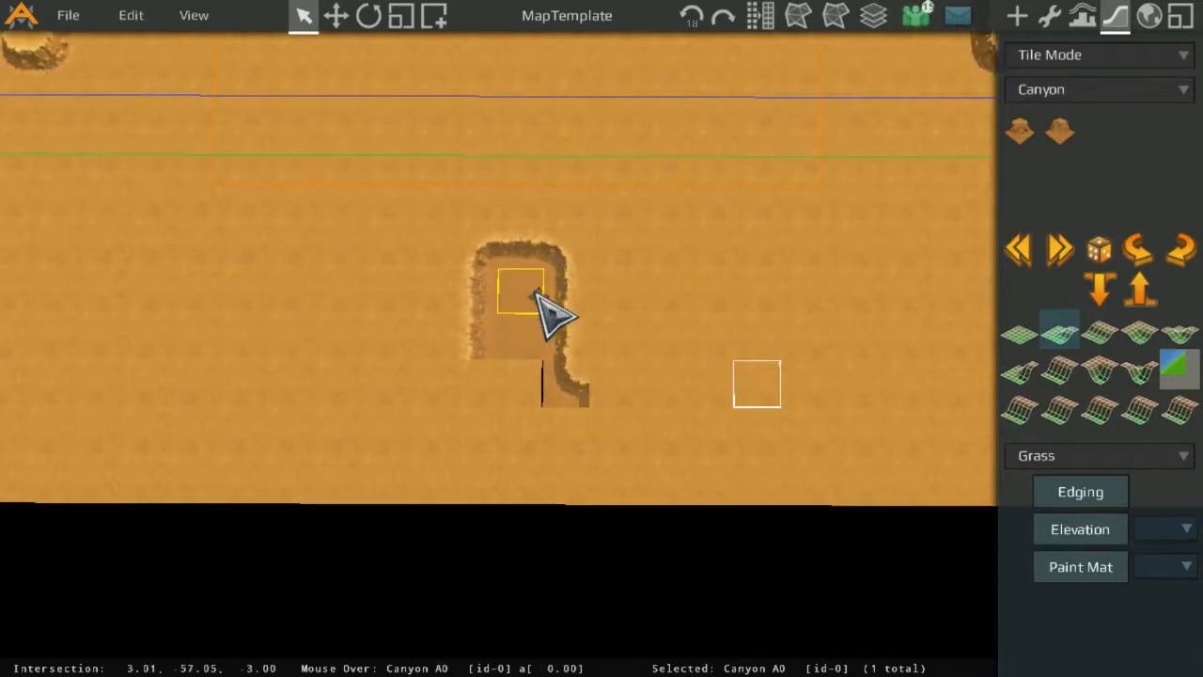
# Shorten the trench by one row: change its upper right wall tile to Canyon D0 and adjoining floor tile to Canyon C0, rotated to match.
pyautogui.moveTo(534, 268); pyautogui.dragTo(676, 363, button='middle')
pyautogui.scroll(3, 688, 348)
pyautogui.click(811, 477)
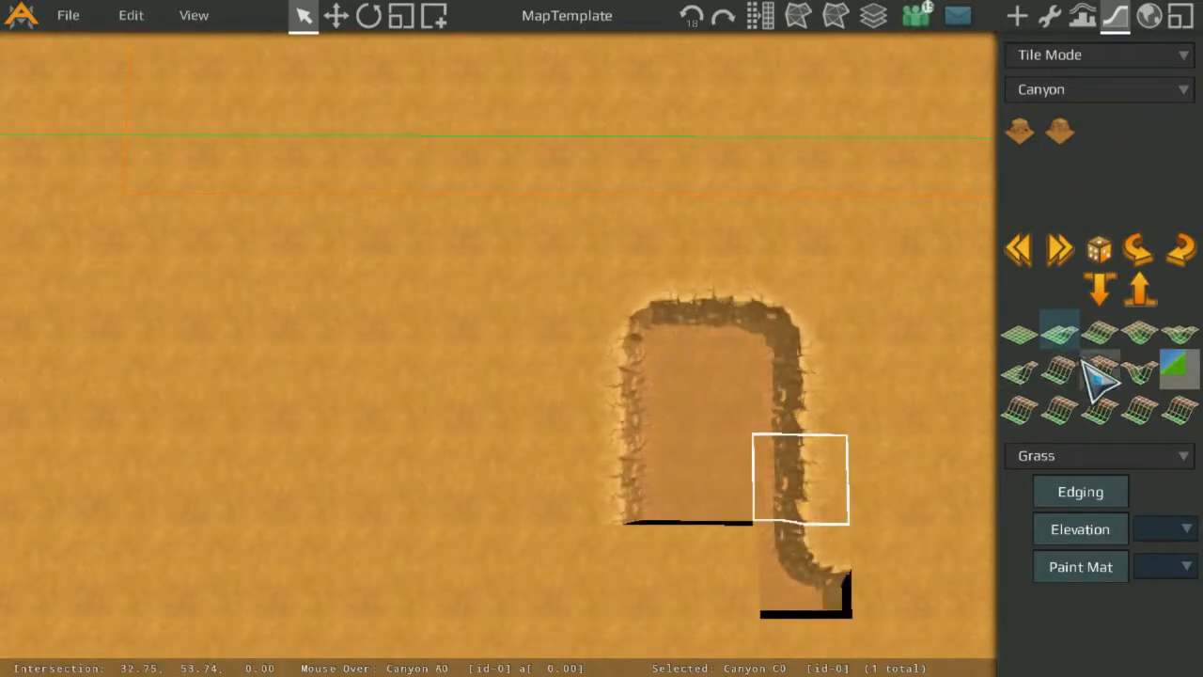
pyautogui.click(804, 381)
pyautogui.click(1141, 327)
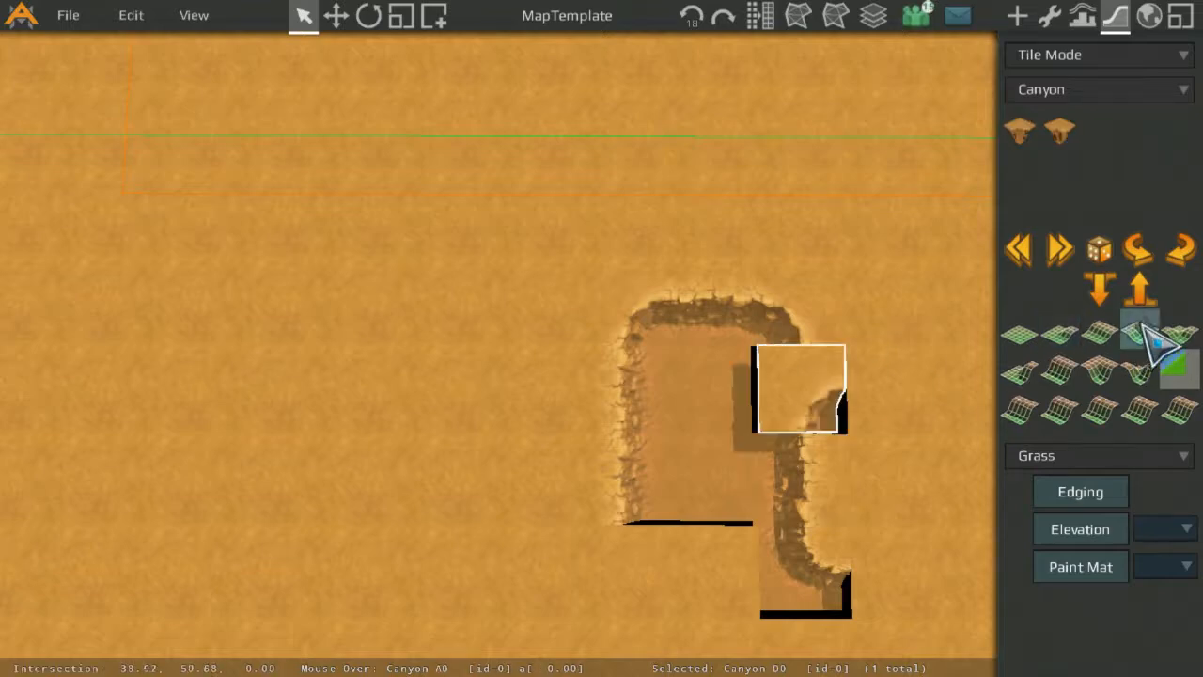
pyautogui.click(1171, 240)
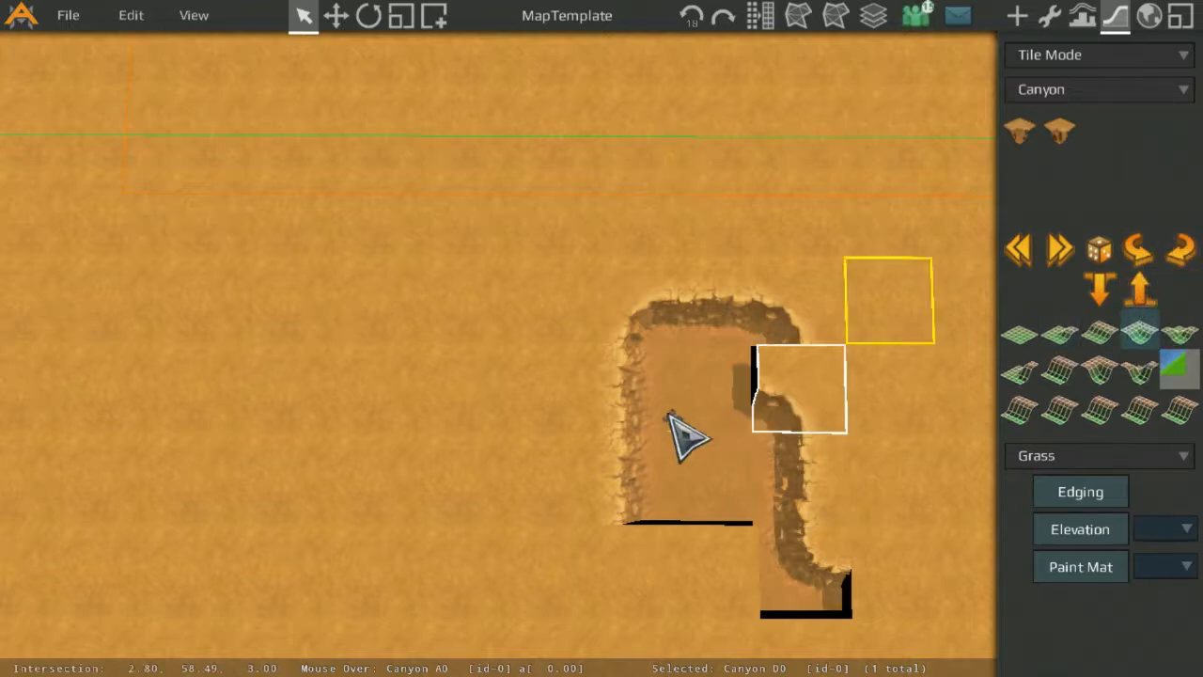
pyautogui.click(1092, 329)
pyautogui.click(1137, 250)
# Change the left wall tile one row below the old trench end to Canyon D0, rotated as the shortened trench's corner.
pyautogui.click(622, 388)
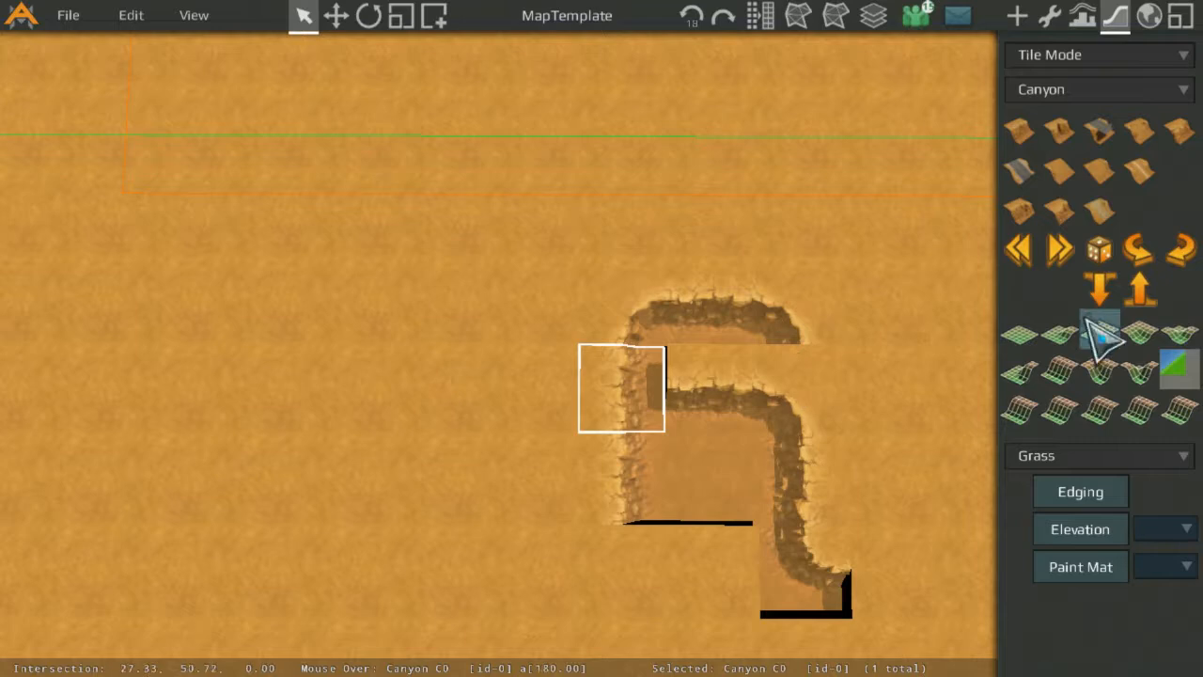
pyautogui.click(1139, 331)
pyautogui.click(1137, 250)
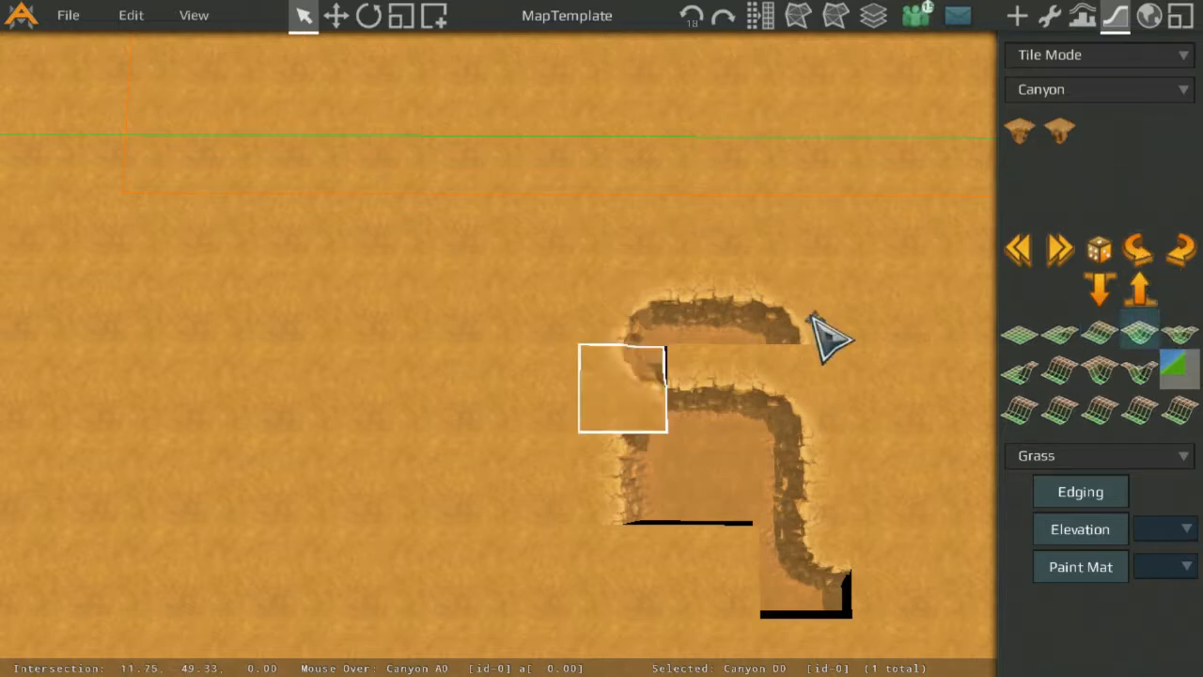
pyautogui.click(1181, 250)
# Flatten the three leftover tiles of the old trench end to Canyon A0 and raise them to ground level.
pyautogui.click(710, 301)
pyautogui.click(623, 299)
pyautogui.keyDown('shift'); pyautogui.click(729, 292); pyautogui.keyUp('shift')
pyautogui.click(1020, 331)
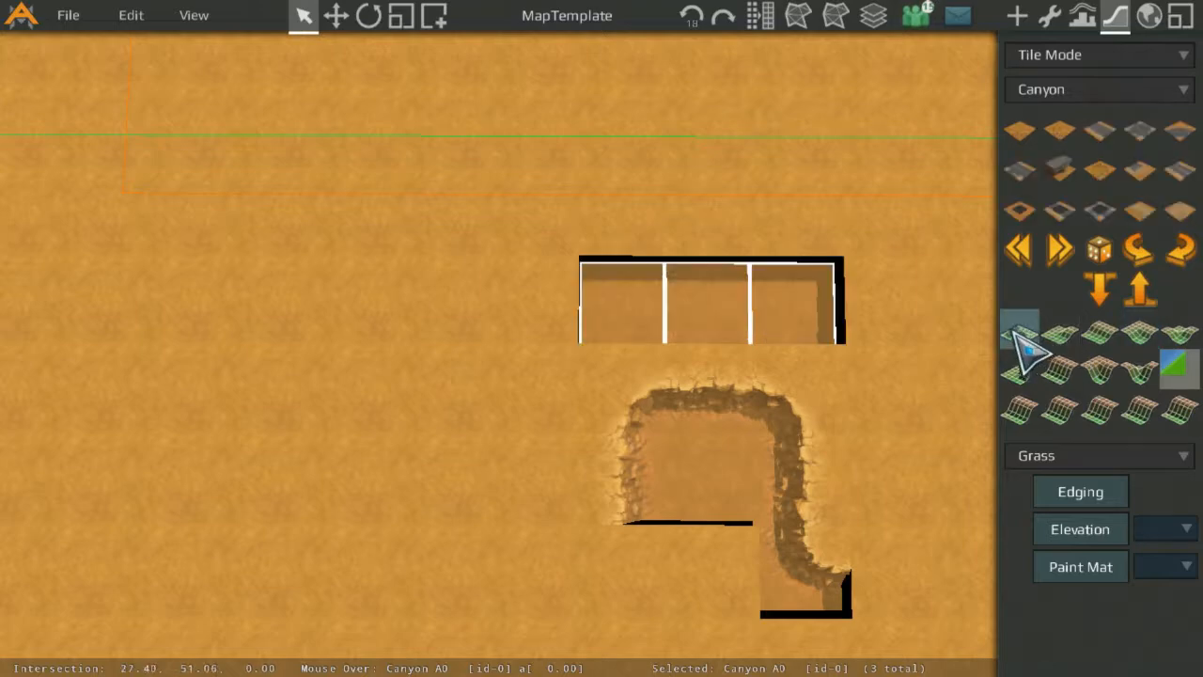
pyautogui.click(1140, 289)
# Turn the flat tile right of the trench's outward bend into a lowered Canyon C0 wall, rotated to continue the wall line.
pyautogui.scroll(-3, 882, 302)
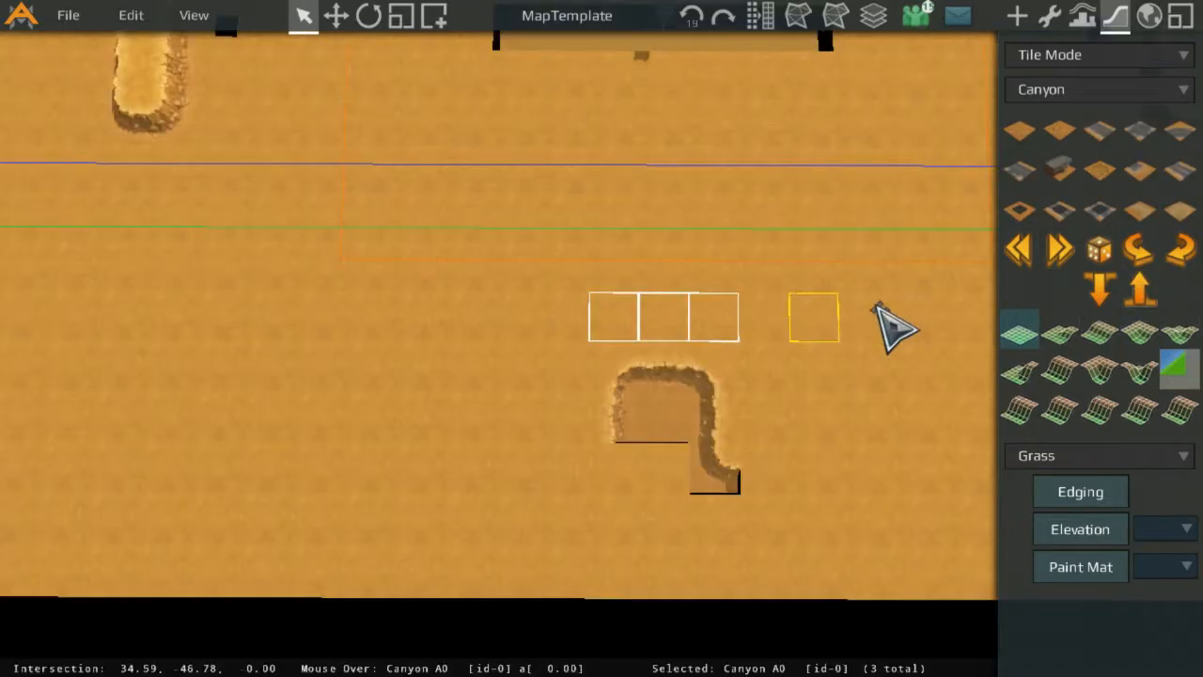
pyautogui.moveTo(843, 435); pyautogui.dragTo(725, 332, button='middle')
pyautogui.scroll(2, 671, 316)
pyautogui.click(570, 338)
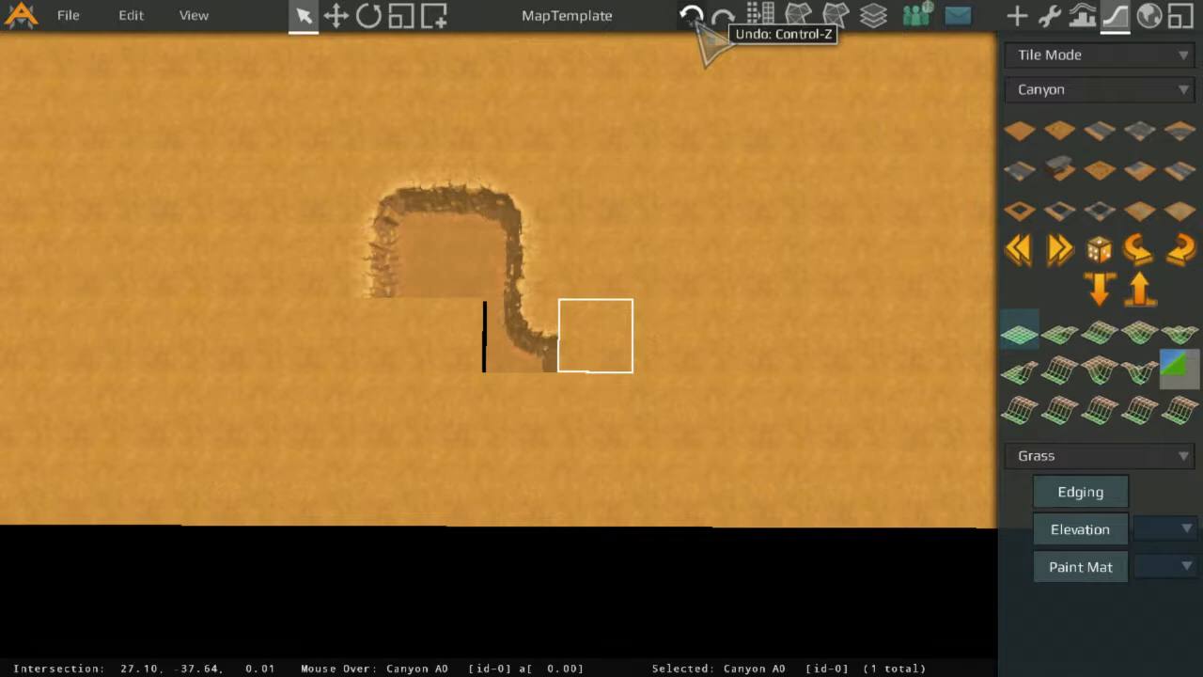
pyautogui.scroll(5, 671, 215)
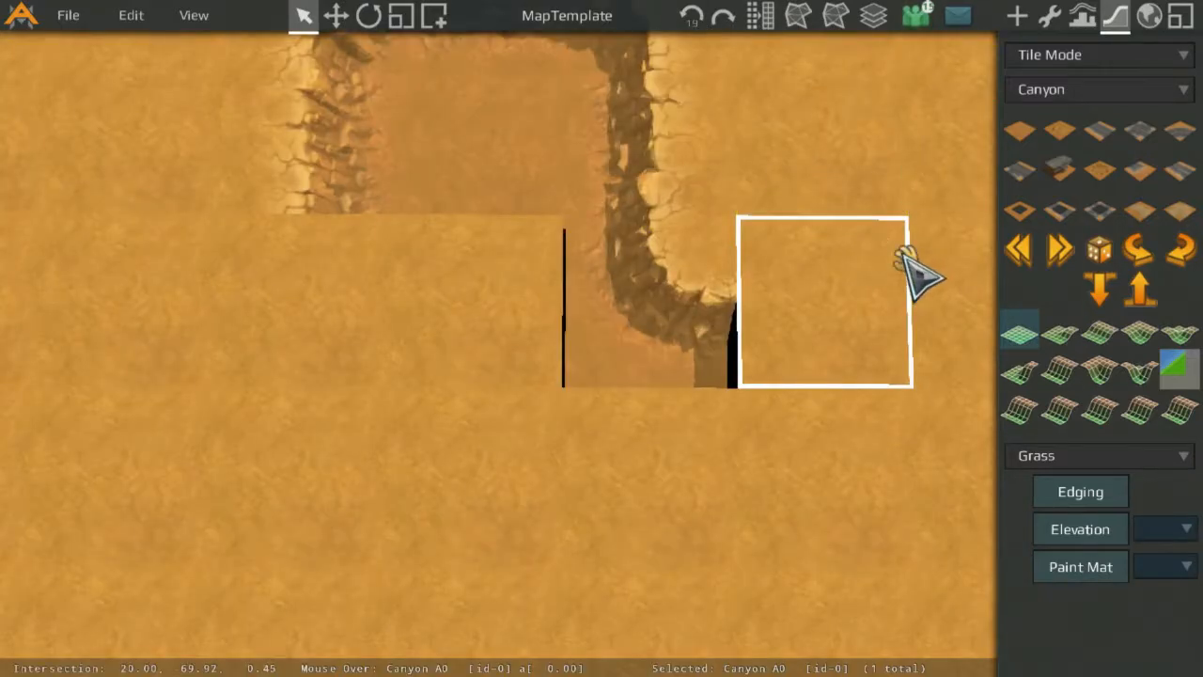
pyautogui.moveTo(899, 251); pyautogui.dragTo(710, 340, button='middle')
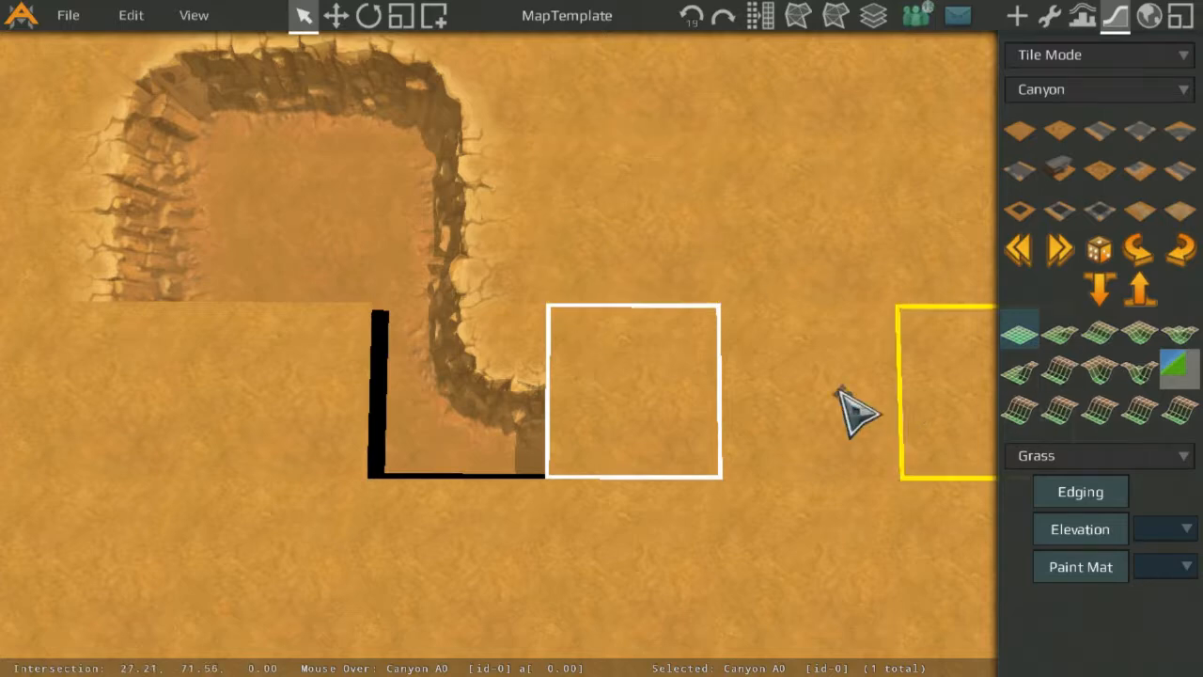
pyautogui.scroll(-3, 799, 416)
pyautogui.scroll(4, 808, 413)
pyautogui.scroll(-3, 1000, 354)
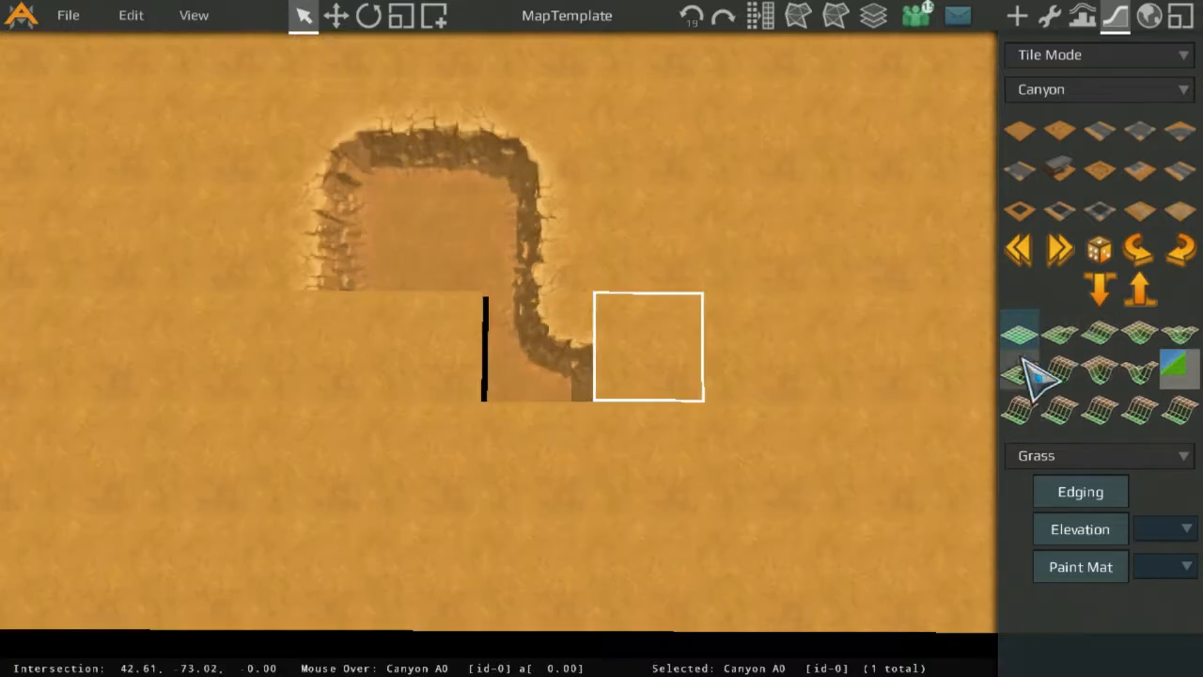
pyautogui.click(1084, 336)
pyautogui.click(1132, 247)
pyautogui.click(1132, 247)
pyautogui.click(1094, 287)
# Extend the right wall by one more lowered Canyon C0 tile, rotated to match its neighbour.
pyautogui.click(792, 342)
pyautogui.click(1101, 335)
pyautogui.click(1137, 252)
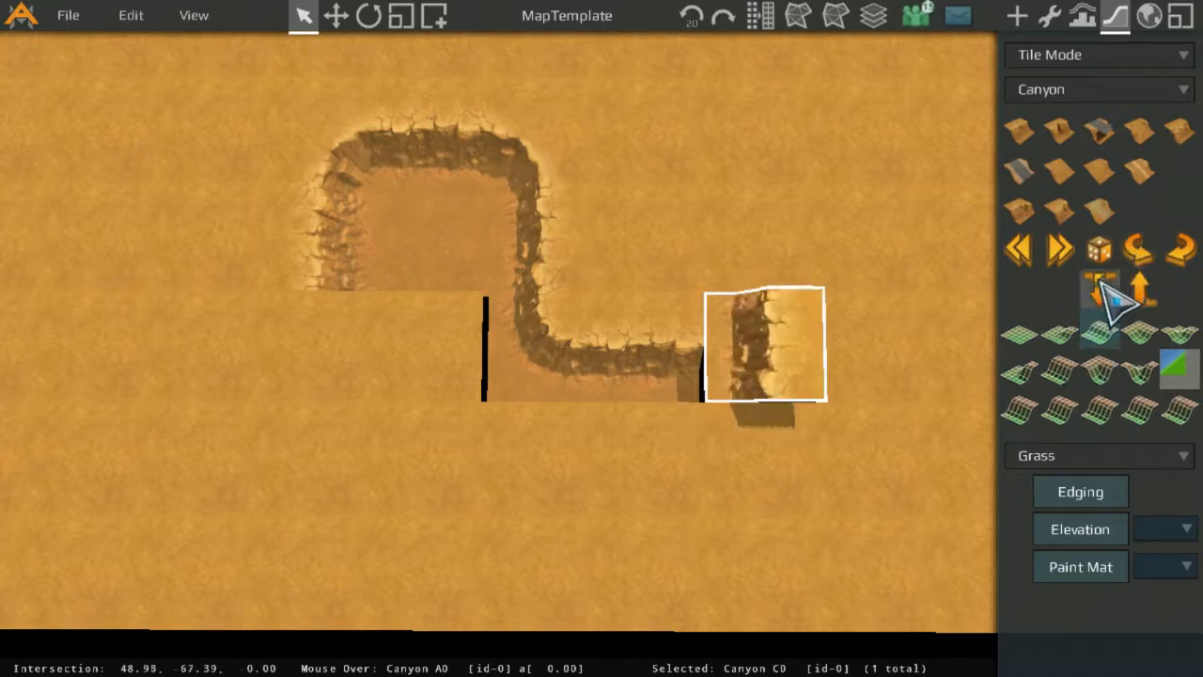
pyautogui.click(1137, 252)
pyautogui.click(1134, 261)
# Turn the flat tile at the right wall's end into a lowered Canyon D0 corner bending down toward the map edge.
pyautogui.click(892, 342)
pyautogui.click(1166, 329)
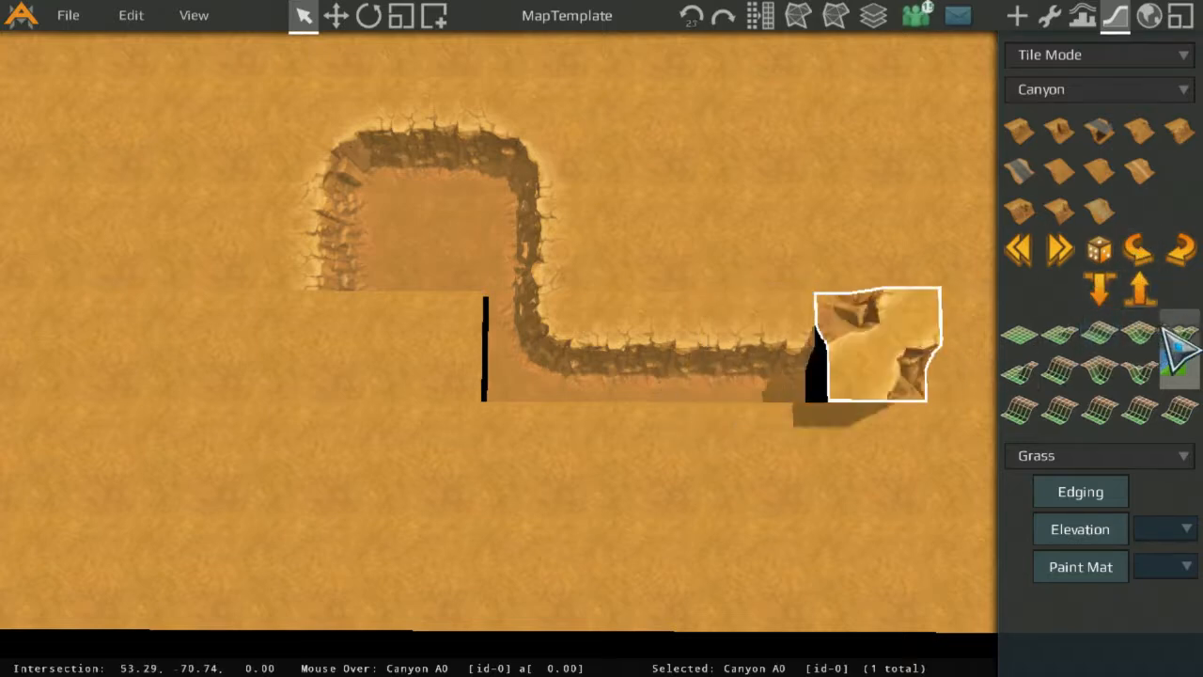
pyautogui.click(1142, 327)
pyautogui.click(1113, 287)
# Make the tile diagonally below and left of the new corner a lowered flat Canyon A0 floor tile.
pyautogui.moveTo(864, 455); pyautogui.dragTo(738, 316, button='middle')
pyautogui.click(731, 326)
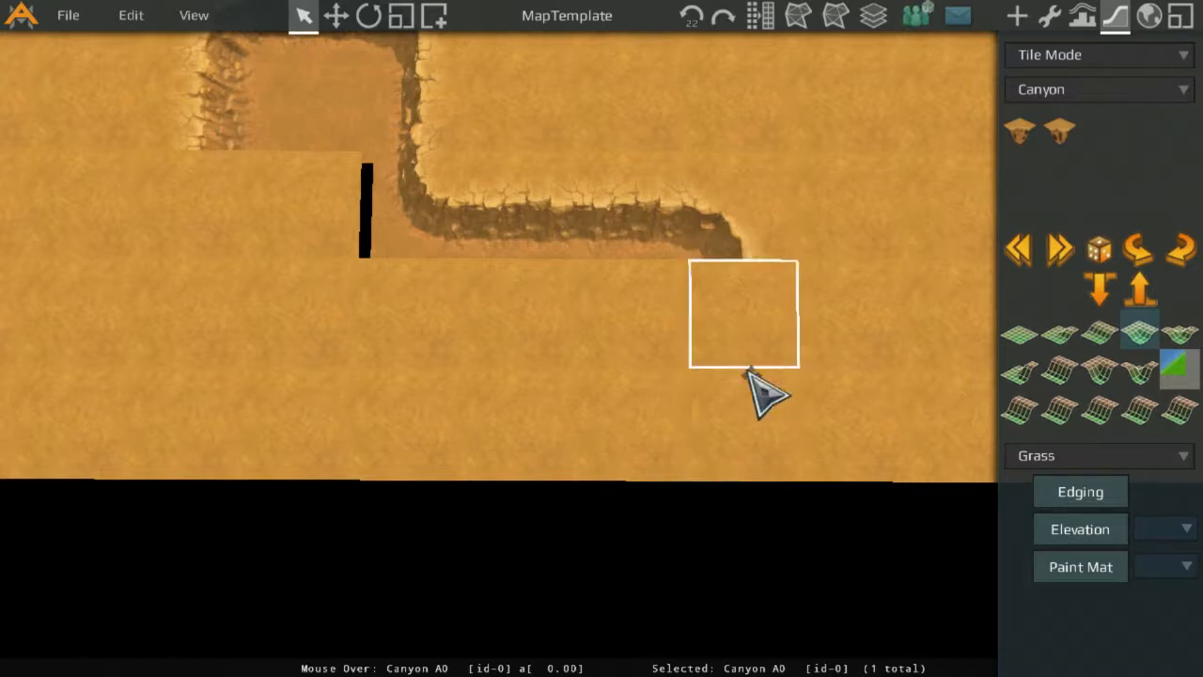
pyautogui.click(601, 348)
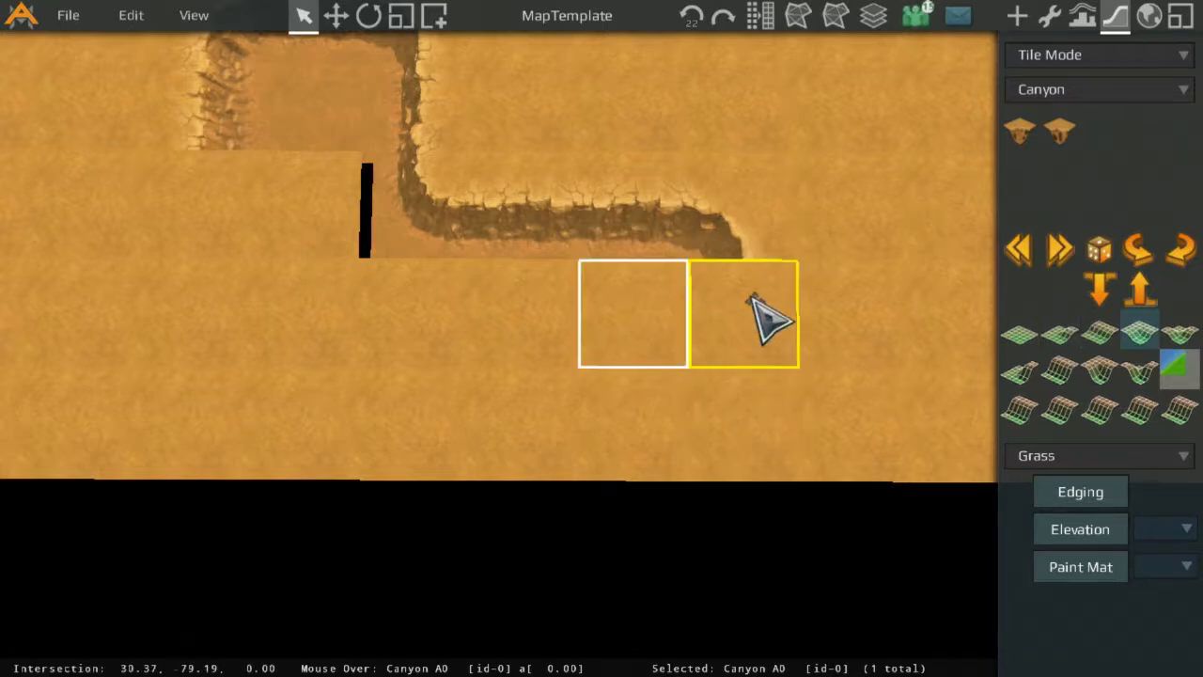
pyautogui.click(1093, 334)
pyautogui.click(1122, 254)
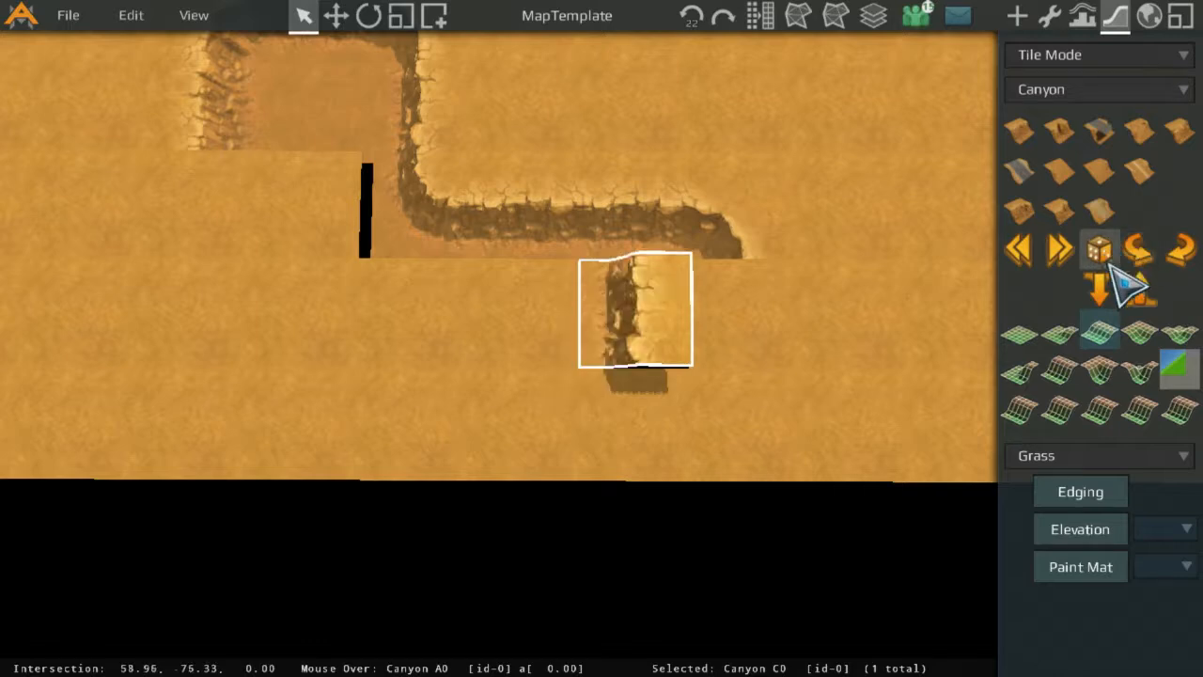
pyautogui.click(1096, 287)
pyautogui.click(1019, 333)
# Turn the tile directly below the right corner into a lowered Canyon C6 ramp side.
pyautogui.click(743, 315)
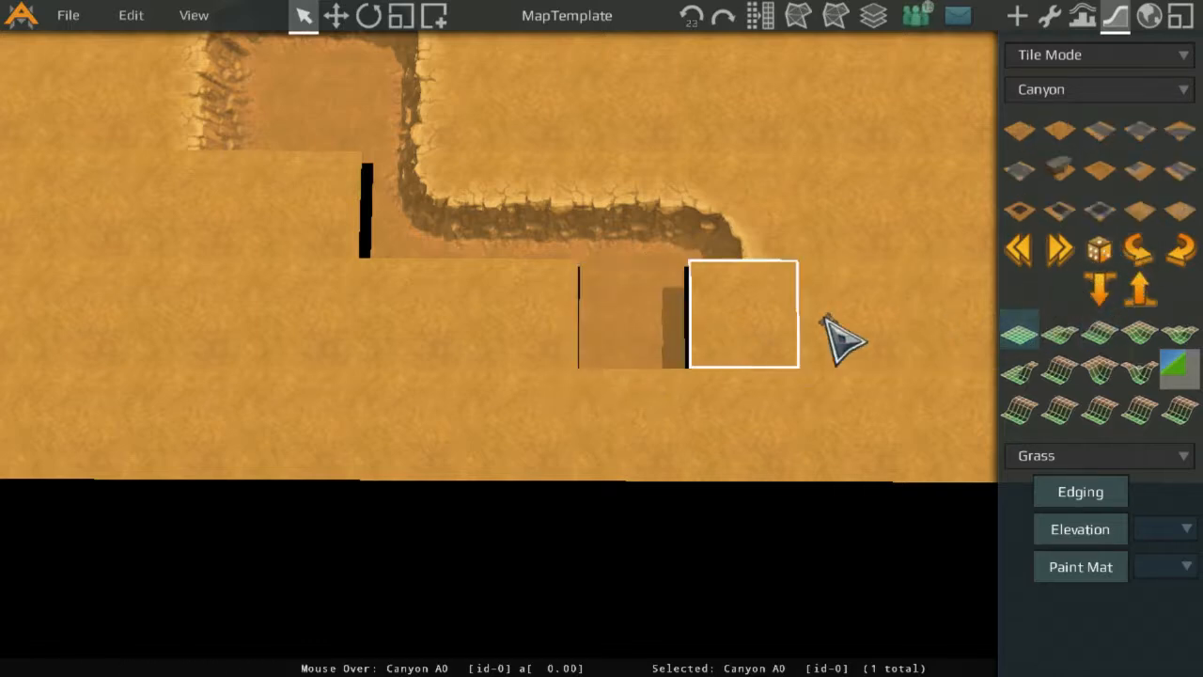
pyautogui.click(1102, 334)
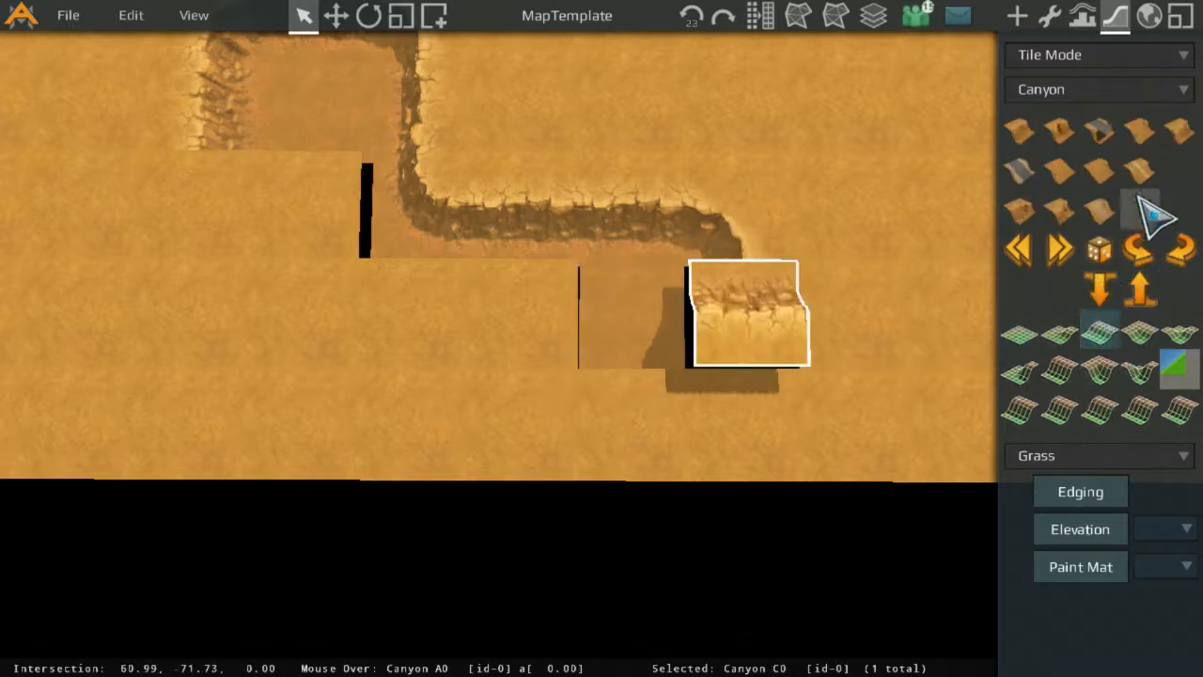
pyautogui.click(1100, 171)
pyautogui.click(1140, 287)
pyautogui.click(1105, 287)
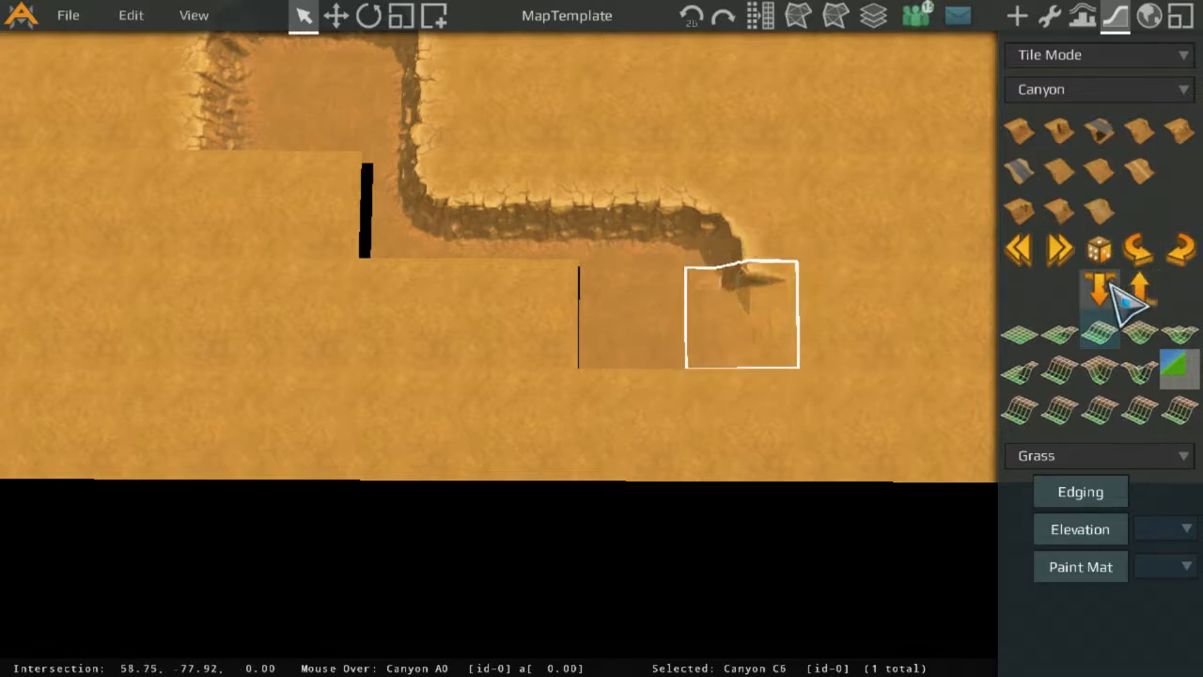
pyautogui.click(1106, 286)
pyautogui.click(1138, 287)
# Turn the map-edge tile below the ramp side into Canyon C7, rotated to mirror it and lowered.
pyautogui.click(787, 423)
pyautogui.click(1104, 211)
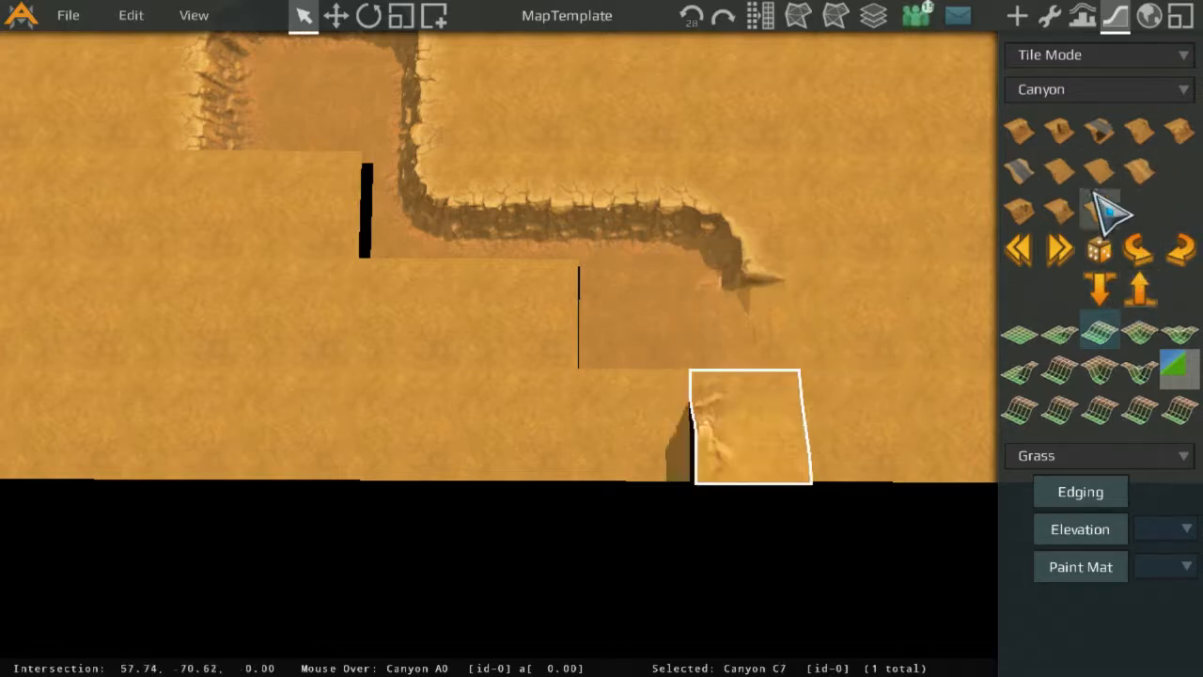
pyautogui.click(1145, 253)
pyautogui.click(1106, 277)
# Turn the flat tile below the trench's left wall into a lowered Canyon B0 corner, rotated to bend outward to the left.
pyautogui.scroll(-2, 293, 303)
pyautogui.moveTo(293, 302); pyautogui.dragTo(609, 285, button='middle')
pyautogui.moveTo(714, 270); pyautogui.dragTo(663, 295, button='middle')
pyautogui.scroll(1, 846, 271)
pyautogui.moveTo(846, 275); pyautogui.dragTo(744, 301, button='middle')
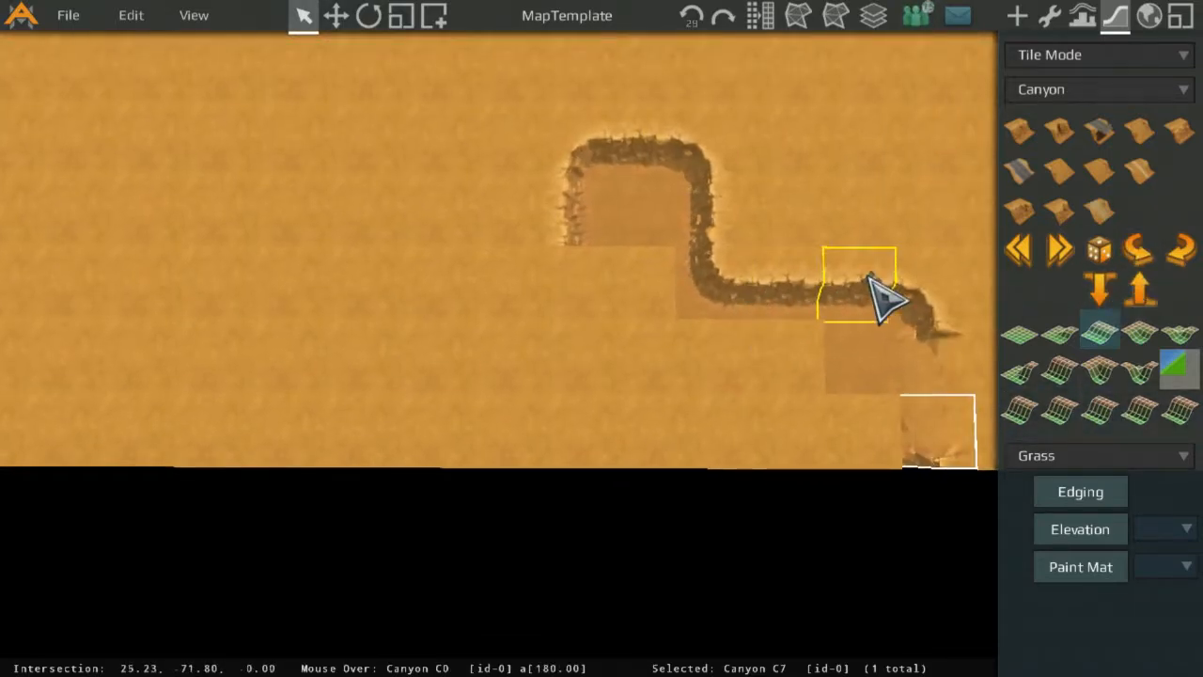
pyautogui.click(556, 271)
pyautogui.click(1060, 331)
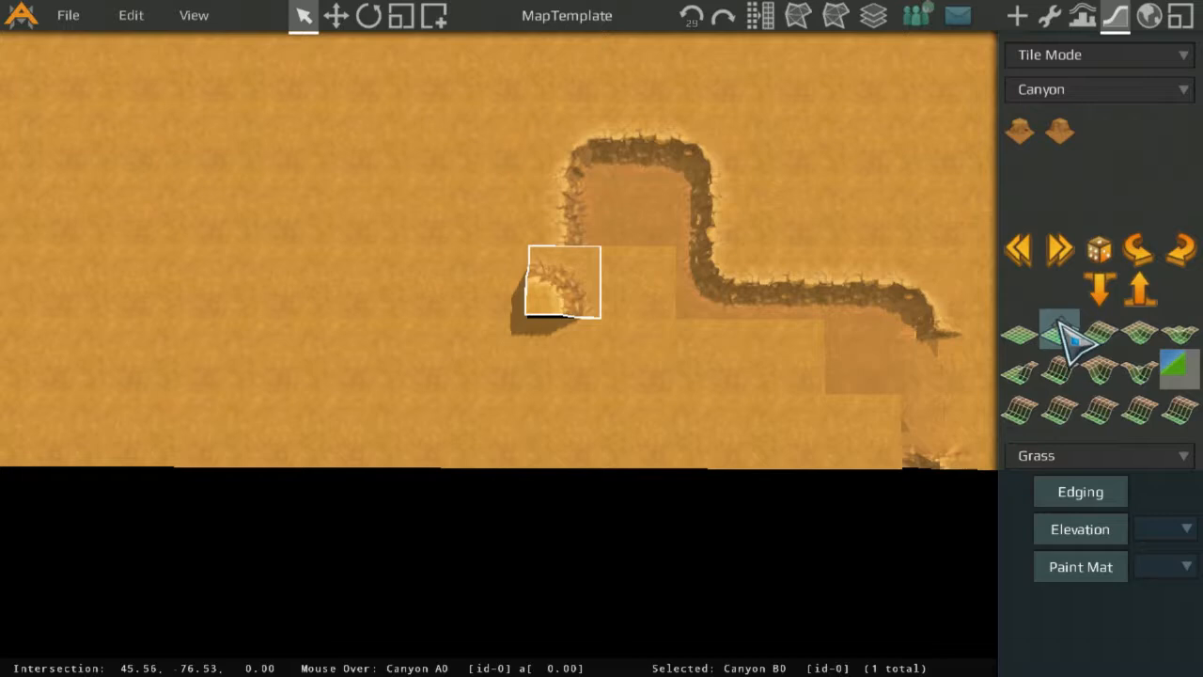
pyautogui.click(1175, 256)
pyautogui.click(1099, 286)
# Change the two flat tiles left of the new bend to lowered Canyon C0 walls, rotated to continue the wall.
pyautogui.moveTo(514, 293); pyautogui.dragTo(419, 284)
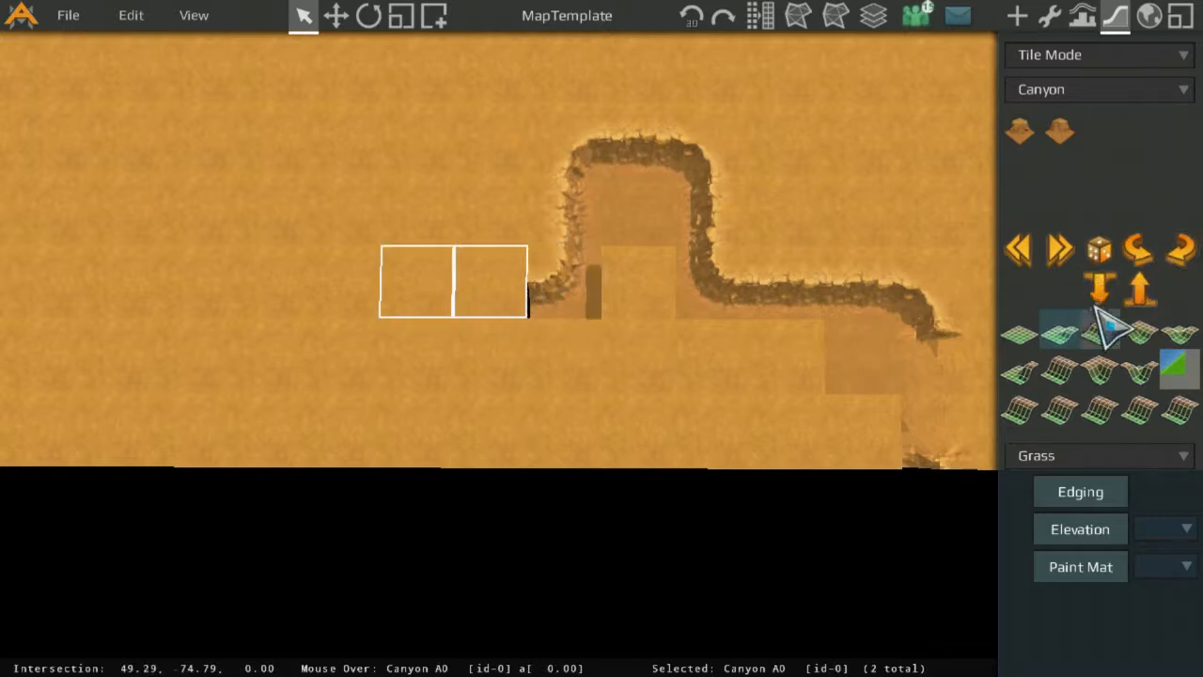
pyautogui.click(1098, 335)
pyautogui.click(1131, 252)
pyautogui.click(1132, 252)
pyautogui.click(1096, 295)
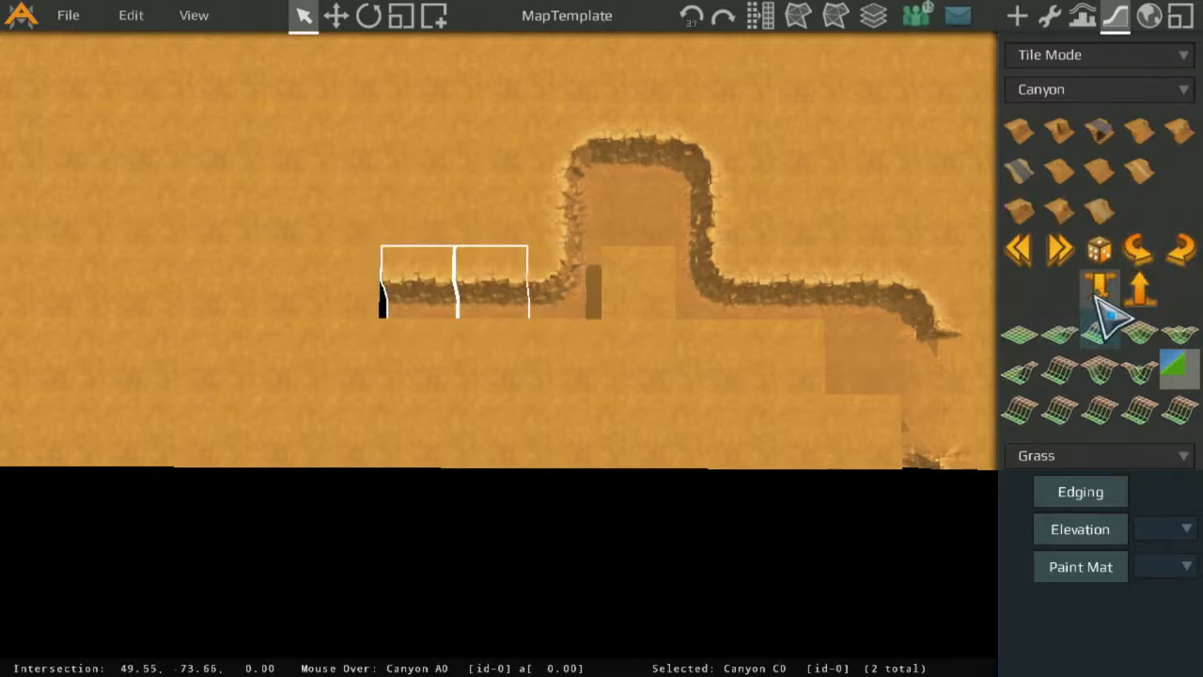
# Turn the flat tile at the left wall's end into a lowered corner, rotated to bend down toward the map edge.
pyautogui.click(353, 280)
pyautogui.click(1151, 327)
pyautogui.click(1146, 256)
pyautogui.click(1100, 284)
# Change the two tiles between the left corner and the map edge to Canyon C0 walls, rotated to run downward.
pyautogui.click(311, 371)
pyautogui.keyDown('shift'); pyautogui.click(321, 421); pyautogui.keyUp('shift')
pyautogui.click(1087, 331)
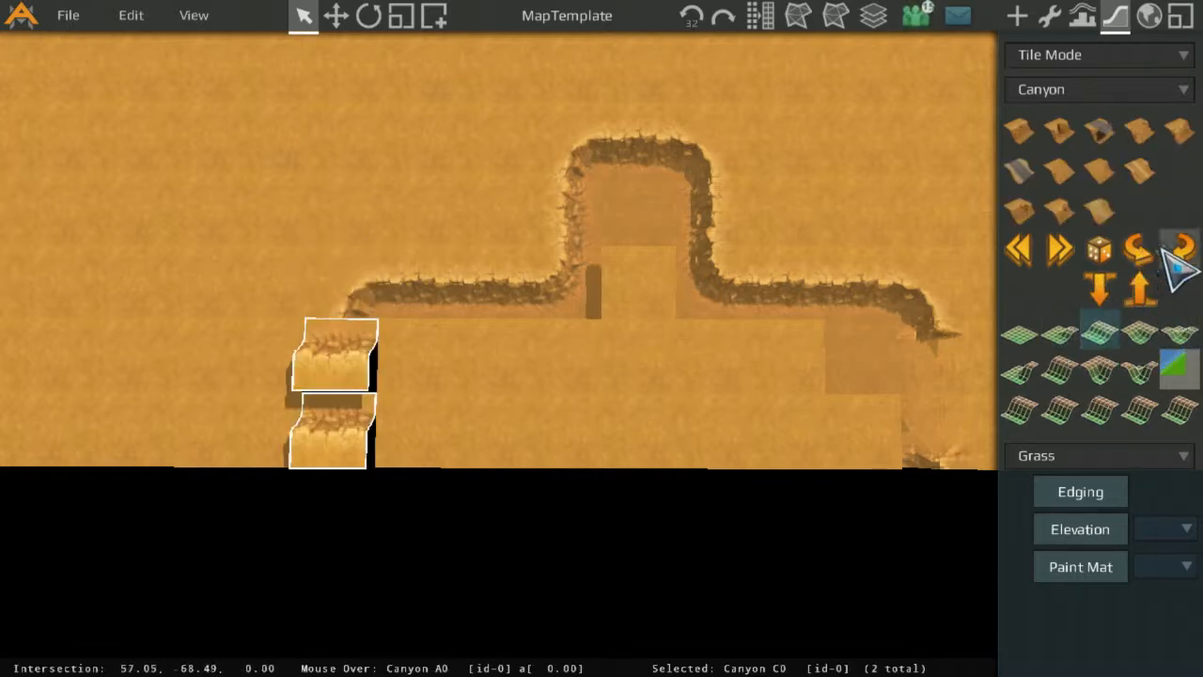
pyautogui.click(1140, 254)
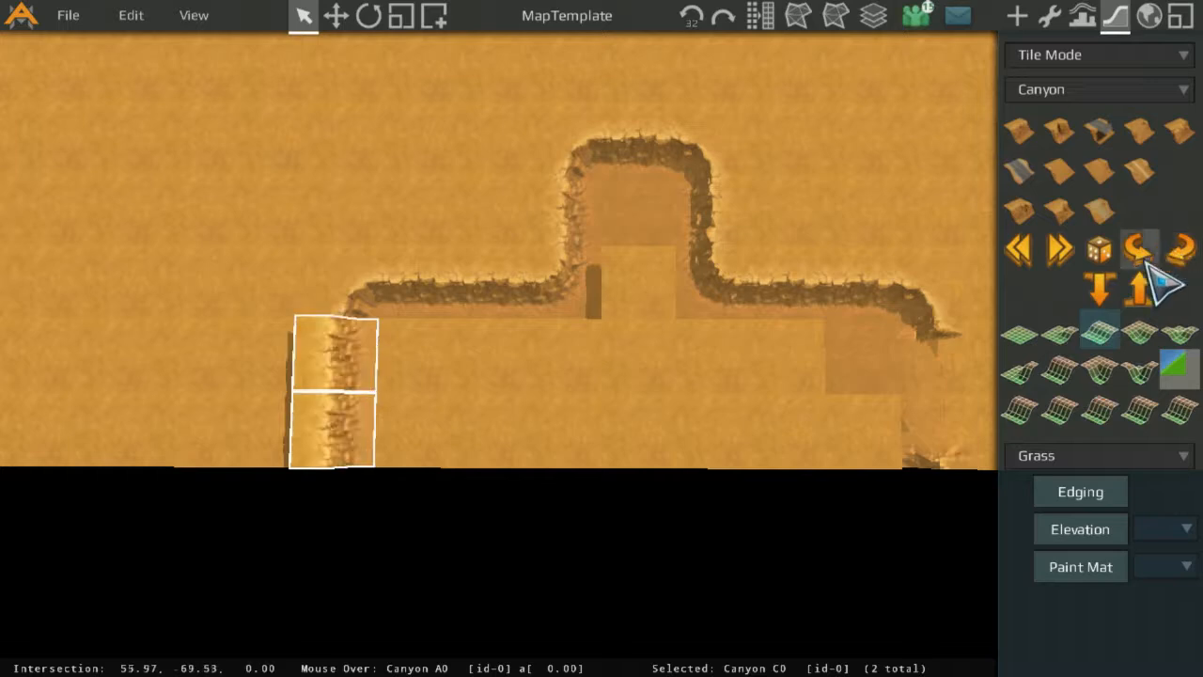
# Lower the two cliff tiles on the T-shaped cut's left edge one level and change them to ramp variants, using Canyon C6 for the bottom one.
pyautogui.click(1088, 282)
pyautogui.click(1093, 176)
pyautogui.click(498, 413)
pyautogui.click(369, 429)
pyautogui.click(1069, 167)
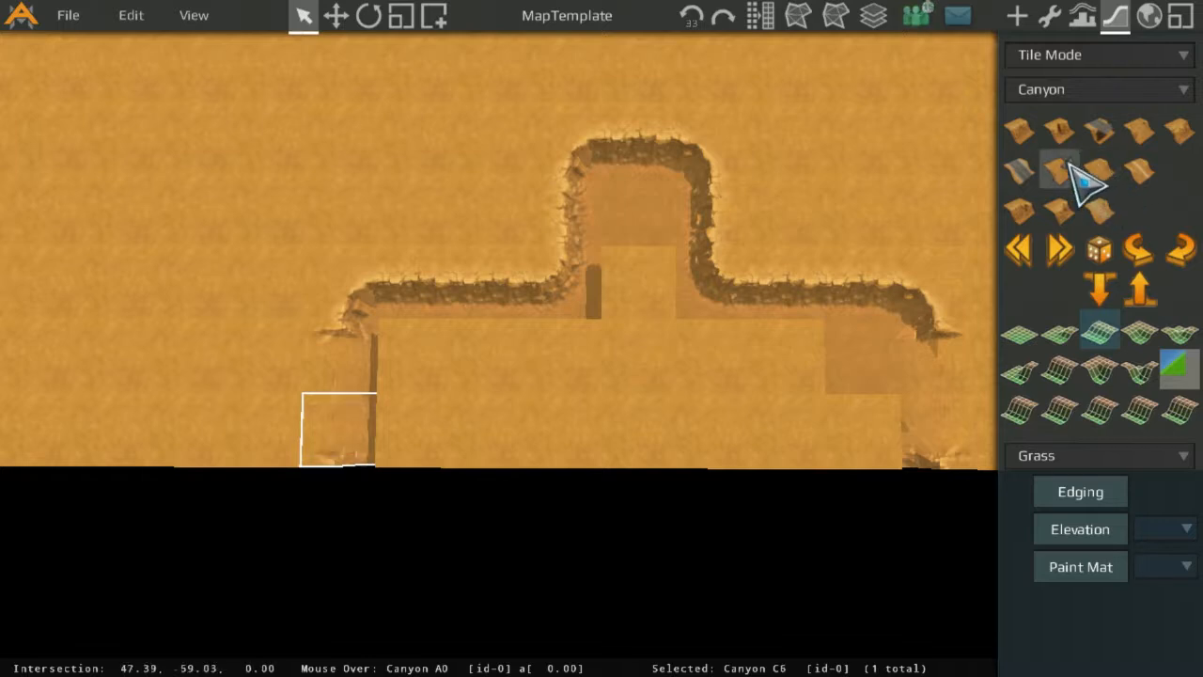
# Select all remaining raised flat tiles inside the T-shaped cut and lower them one level to match the canyon floor.
pyautogui.scroll(-5, 512, 254)
pyautogui.moveTo(510, 253); pyautogui.dragTo(511, 388, button='middle')
pyautogui.scroll(5, 658, 333)
pyautogui.click(470, 438)
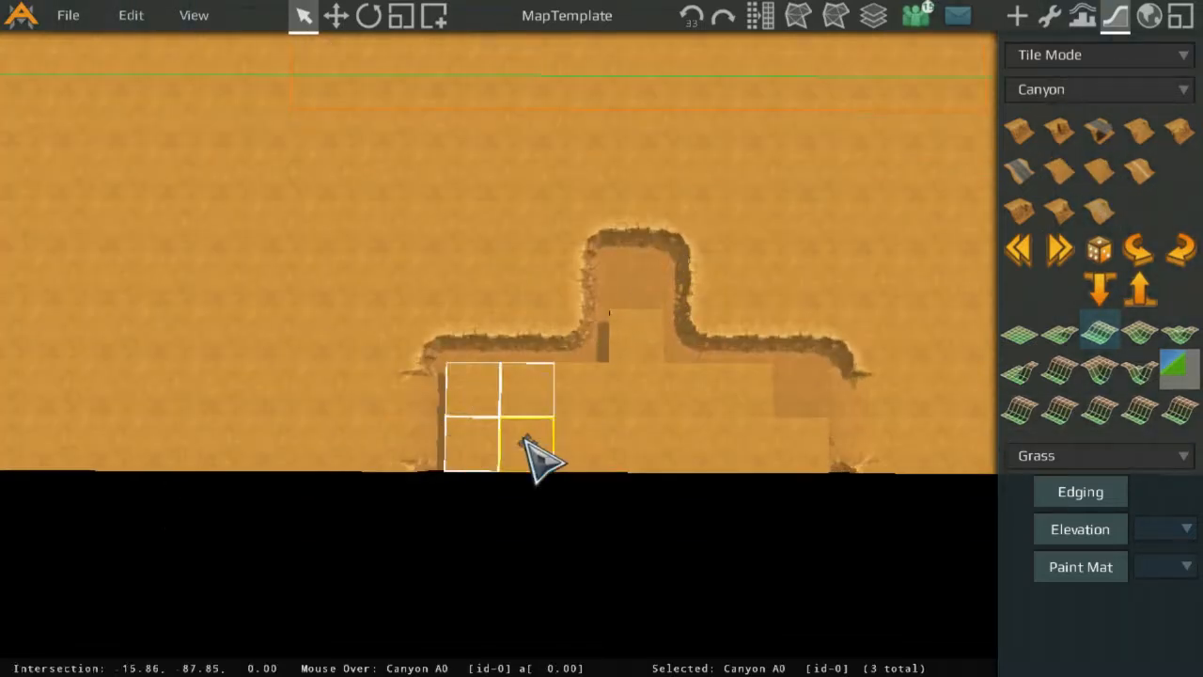
pyautogui.moveTo(592, 388)
pyautogui.mouseDown()
pyautogui.moveTo(611, 418)
pyautogui.moveTo(677, 392)
pyautogui.mouseUp()
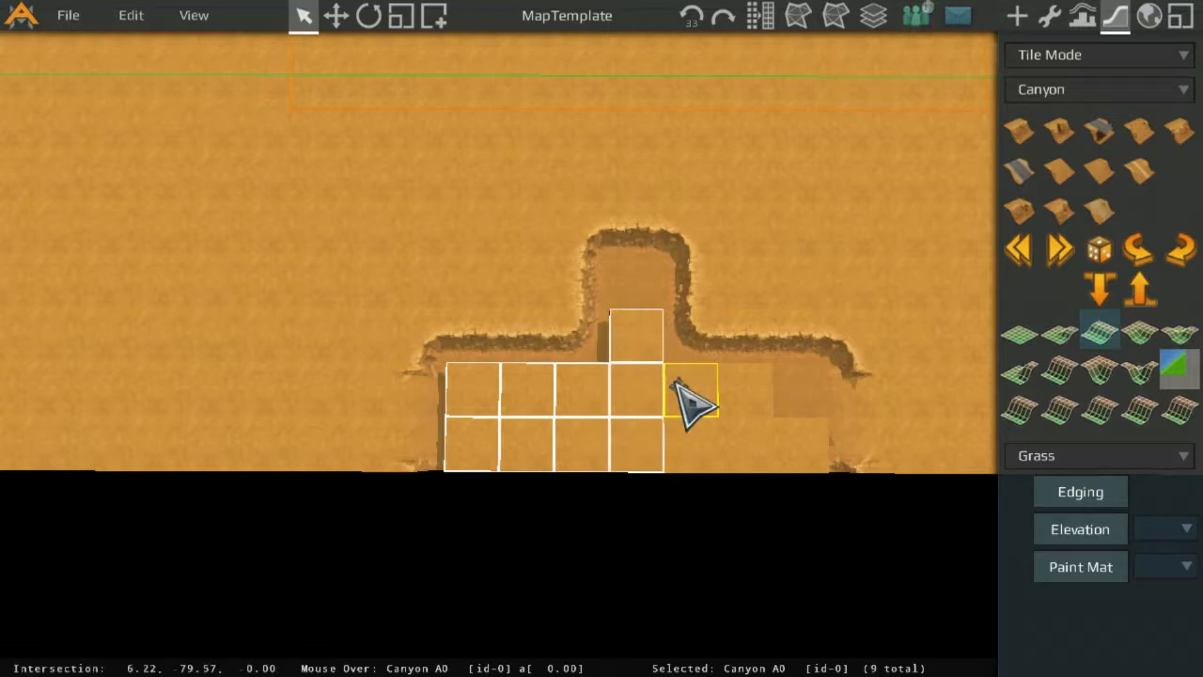
pyautogui.click(799, 444)
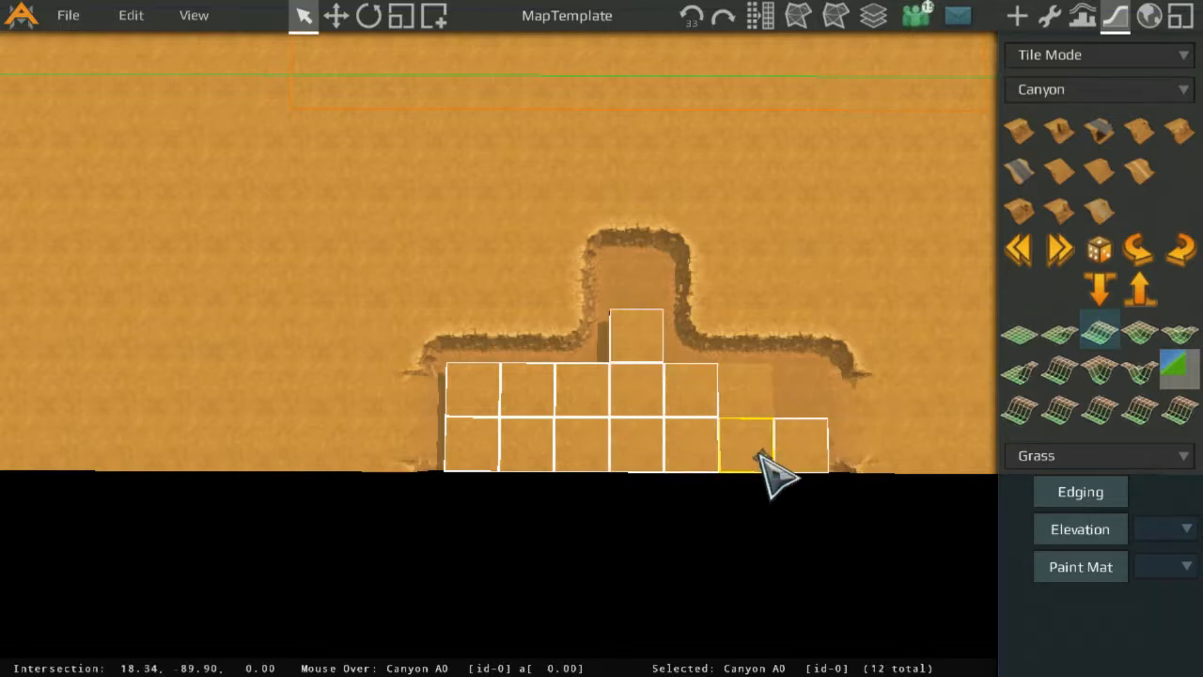
pyautogui.click(1090, 285)
# Examine the overall map layout around the central pit, the side ridges and the T-shaped cut.
pyautogui.scroll(-5, 695, 325)
pyautogui.click(451, 235)
pyautogui.moveTo(519, 218); pyautogui.dragTo(481, 343, button='middle')
pyautogui.moveTo(730, 172); pyautogui.dragTo(668, 338, button='middle')
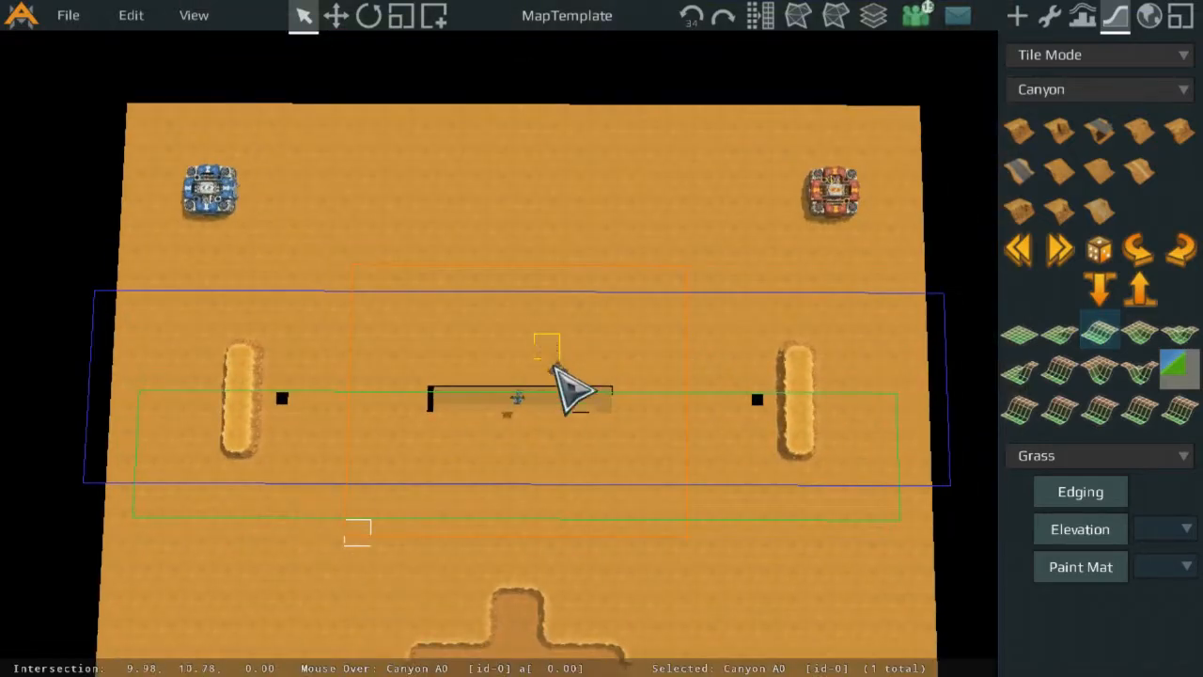
pyautogui.scroll(2, 931, 328)
pyautogui.moveTo(390, 402); pyautogui.dragTo(448, 414, button='middle')
pyautogui.scroll(3, 470, 413)
pyautogui.moveTo(720, 390); pyautogui.dragTo(368, 318, button='middle')
pyautogui.scroll(-4, 399, 329)
pyautogui.moveTo(423, 470); pyautogui.dragTo(612, 254, button='middle')
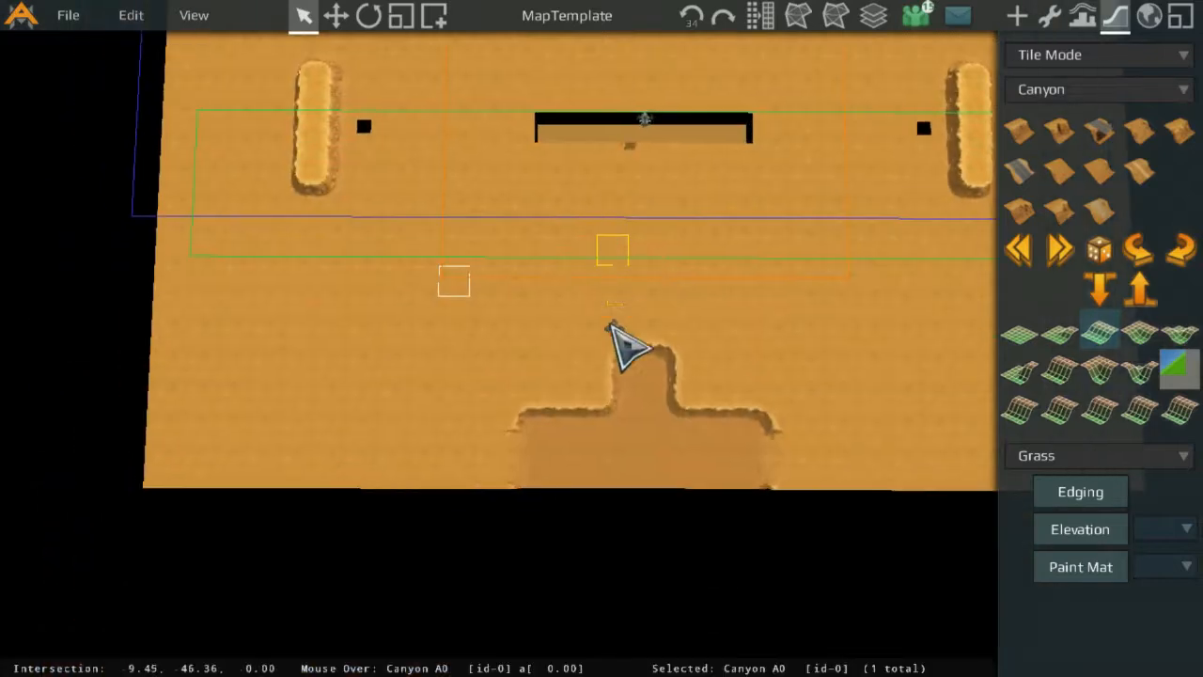
# Select two symmetrically placed floor tiles in the T-shaped cut and change them to the flat Canyon Aa hole tile.
pyautogui.scroll(3, 612, 334)
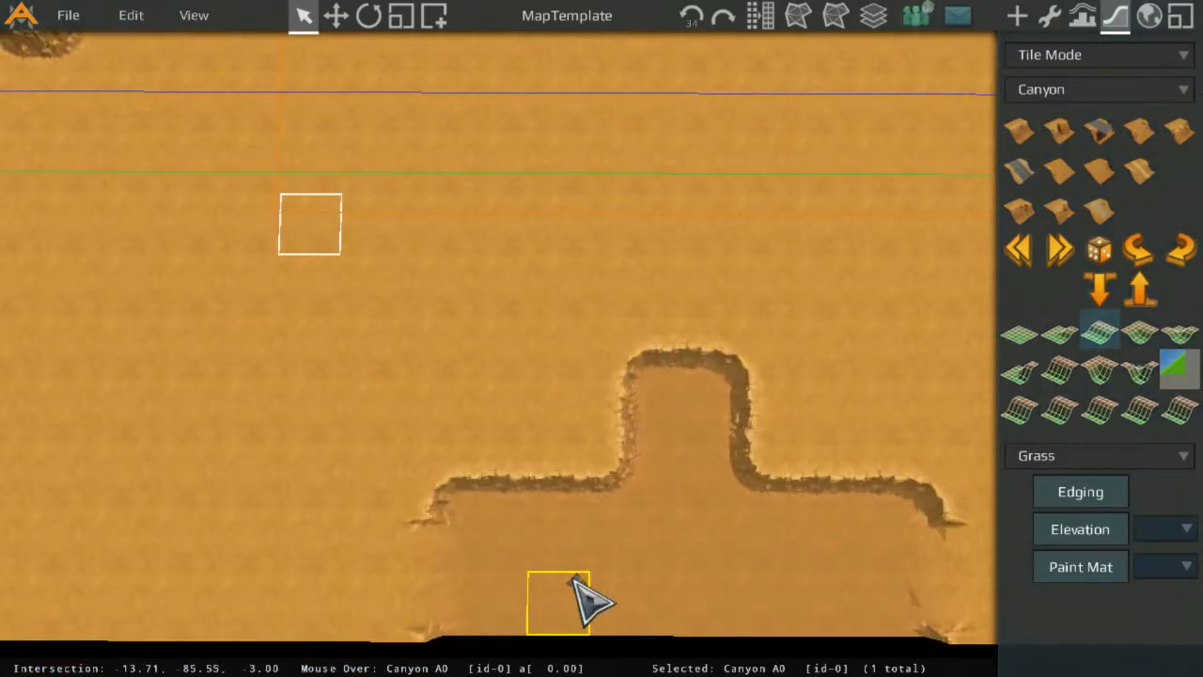
pyautogui.scroll(1, 582, 559)
pyautogui.moveTo(622, 504); pyautogui.dragTo(510, 451, button='middle')
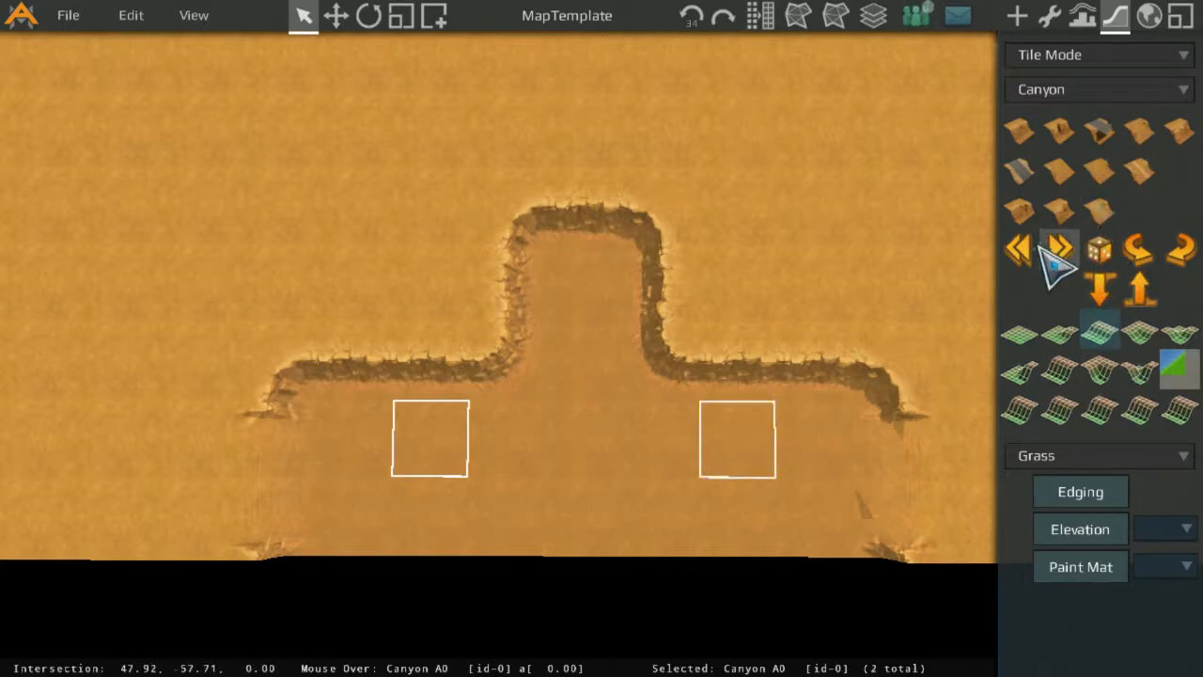
pyautogui.click(1035, 333)
pyautogui.click(1005, 217)
# Select the seven tiles along the central pit's lower edge and turn them into tall Canyon G0 cliff tiles.
pyautogui.scroll(-3, 726, 202)
pyautogui.moveTo(707, 200); pyautogui.dragTo(679, 367, button='middle')
pyautogui.moveTo(731, 235); pyautogui.dragTo(704, 461, button='middle')
pyautogui.scroll(1, 704, 461)
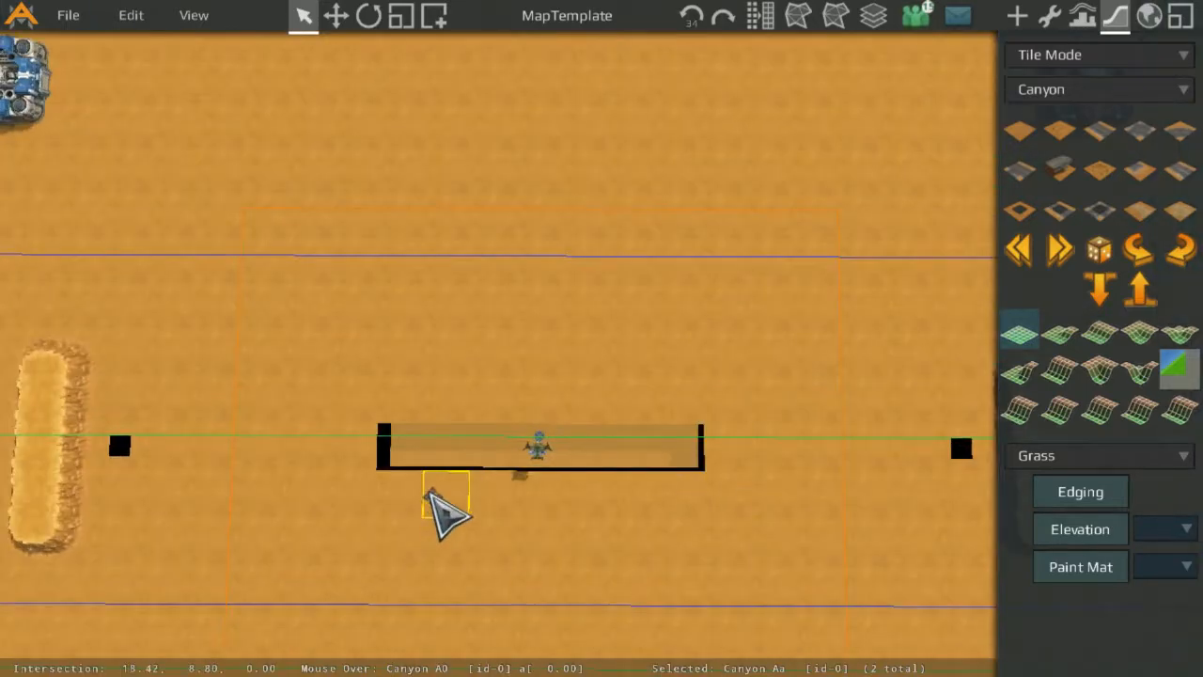
pyautogui.moveTo(393, 499); pyautogui.dragTo(451, 394, button='middle')
pyautogui.scroll(2, 451, 395)
pyautogui.click(390, 419)
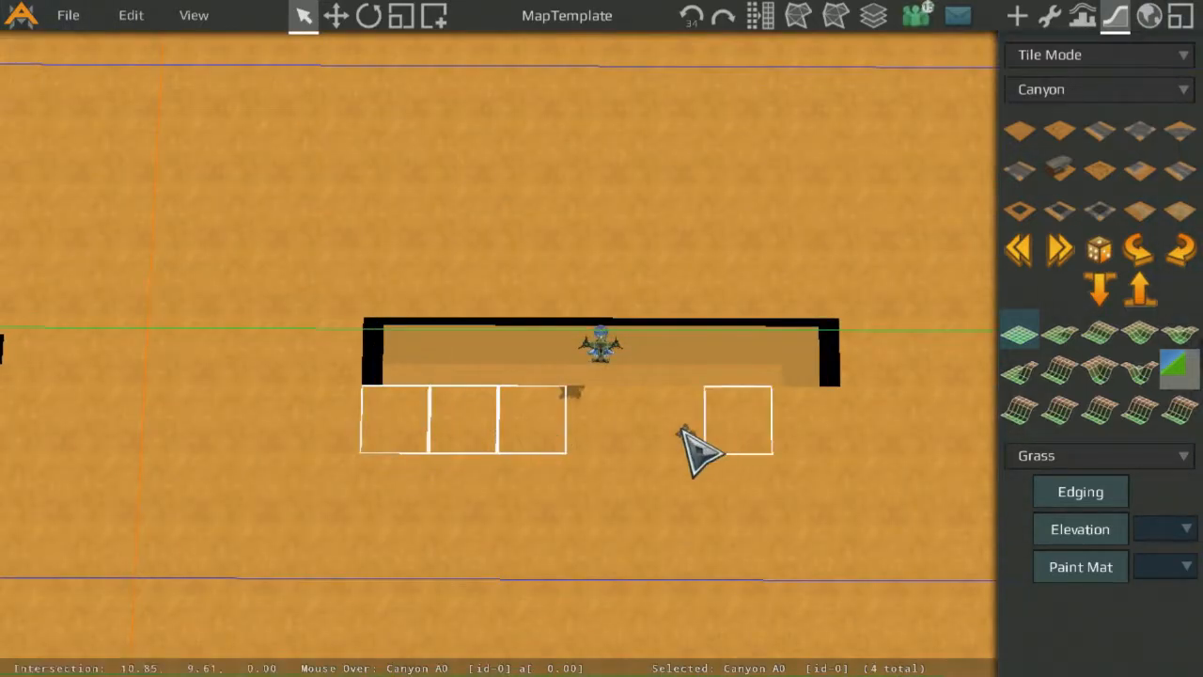
pyautogui.click(786, 418)
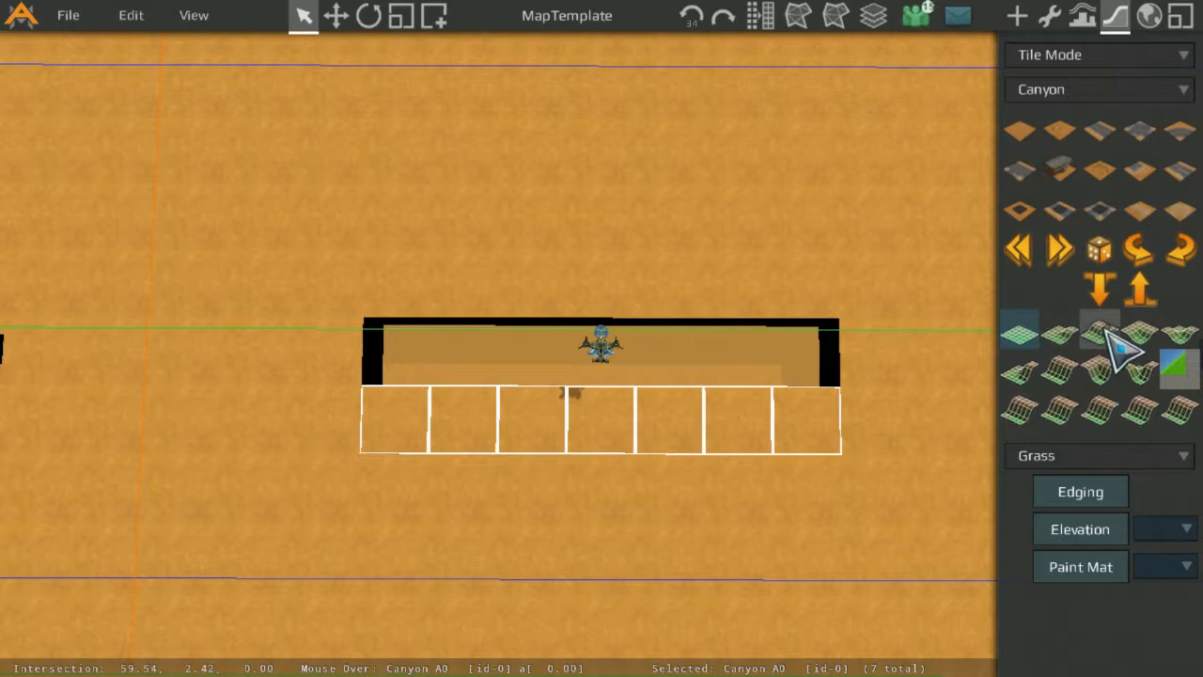
pyautogui.click(1062, 369)
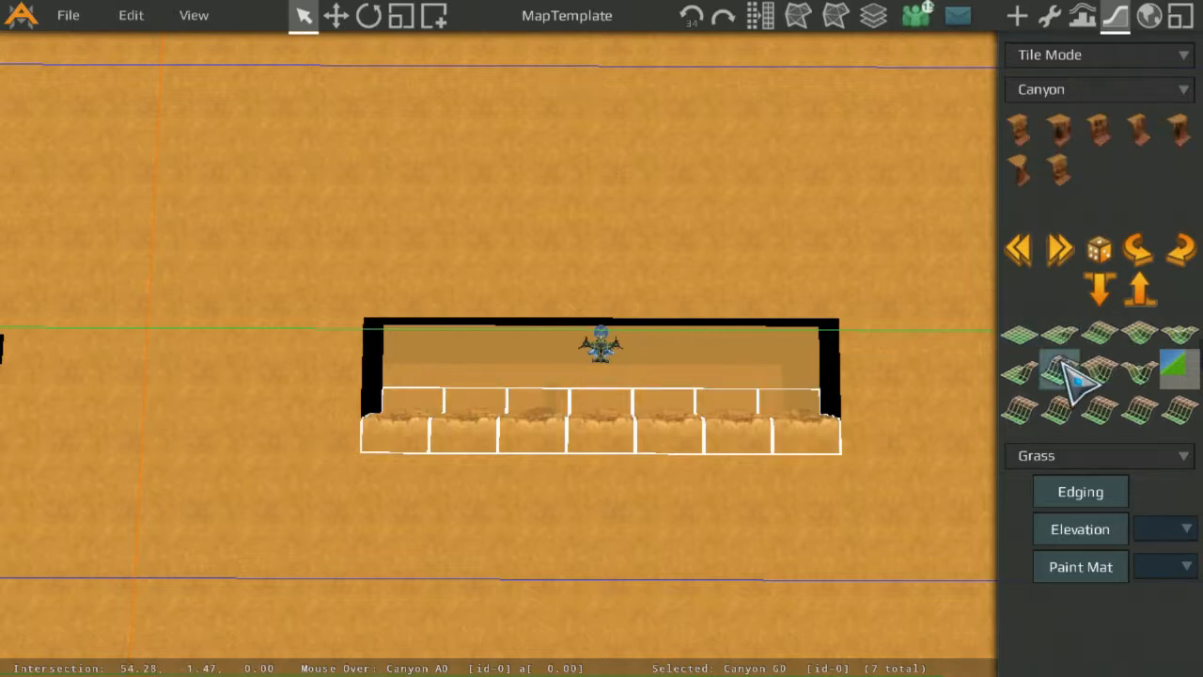
# Turn the seven tiles along the central pit's upper edge into Canyon G0 cliffs and rotate them 180 degrees to face the pit.
pyautogui.click(806, 288)
pyautogui.click(602, 284)
pyautogui.click(667, 282)
pyautogui.click(470, 299)
pyautogui.click(402, 299)
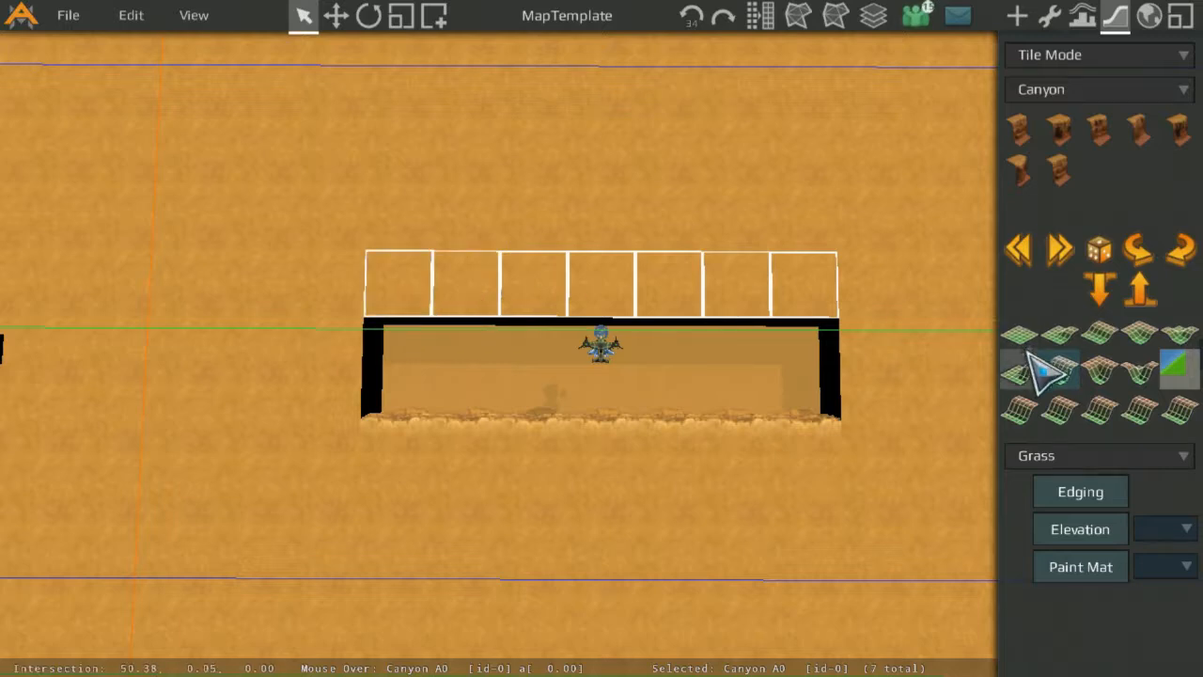
pyautogui.click(1049, 367)
pyautogui.click(1137, 251)
pyautogui.click(1137, 251)
# Close the central pit's right end with a Canyon G0 cliff between two Canyon H0 corners, rotating the cliff and lower corner to fit.
pyautogui.click(856, 306)
pyautogui.click(1105, 362)
pyautogui.click(892, 369)
pyautogui.click(1065, 372)
pyautogui.click(1135, 252)
pyautogui.click(883, 420)
pyautogui.click(1102, 368)
pyautogui.click(1180, 248)
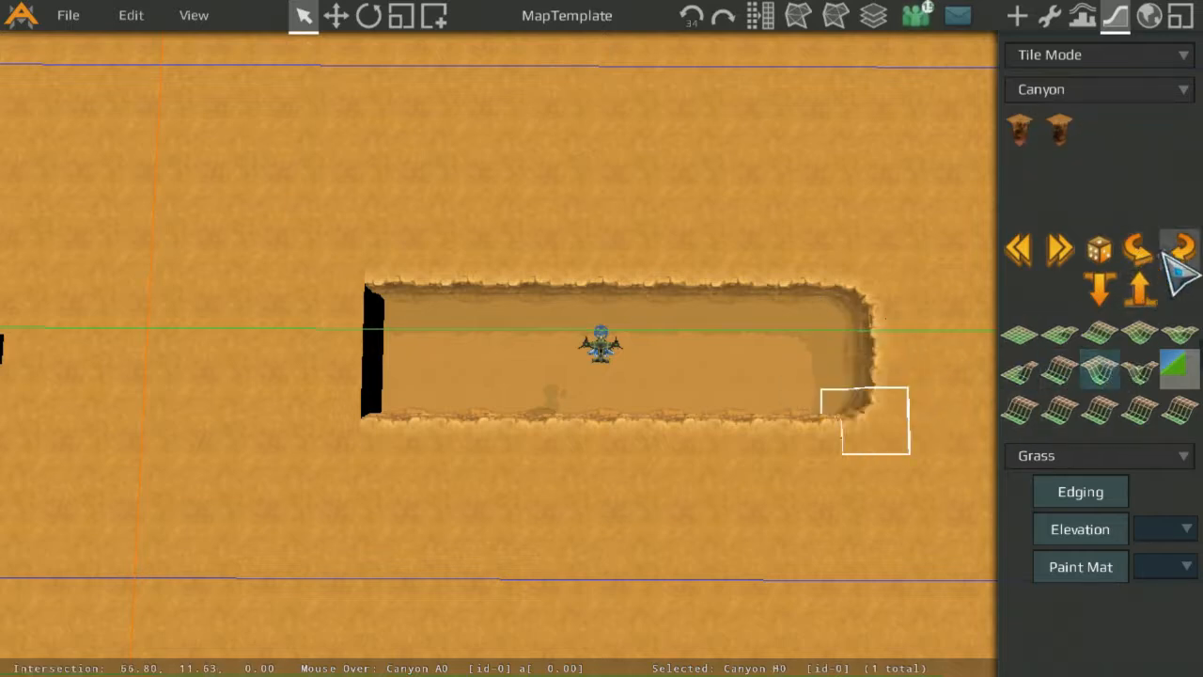
# Make the tile at the central pit's upper-left corner a Canyon H0 corner cliff, rotated to join the upper wall.
pyautogui.scroll(2, 400, 302)
pyautogui.moveTo(272, 276); pyautogui.dragTo(770, 345, button='middle')
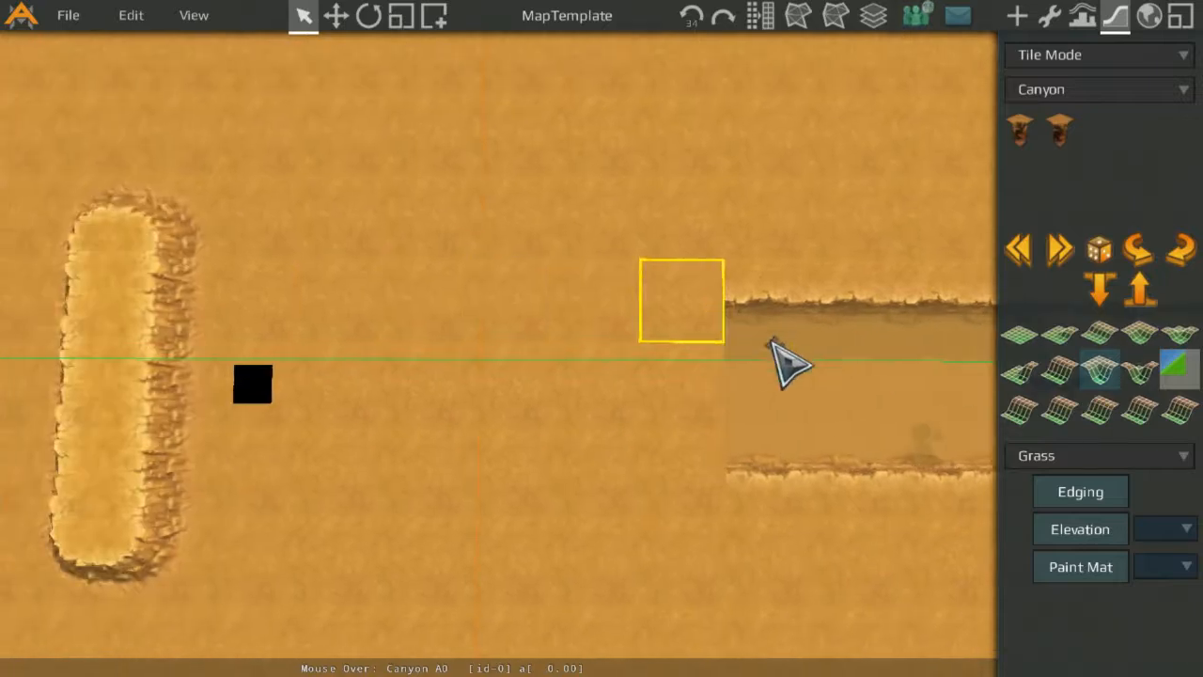
pyautogui.click(673, 363)
pyautogui.click(669, 331)
pyautogui.click(1058, 364)
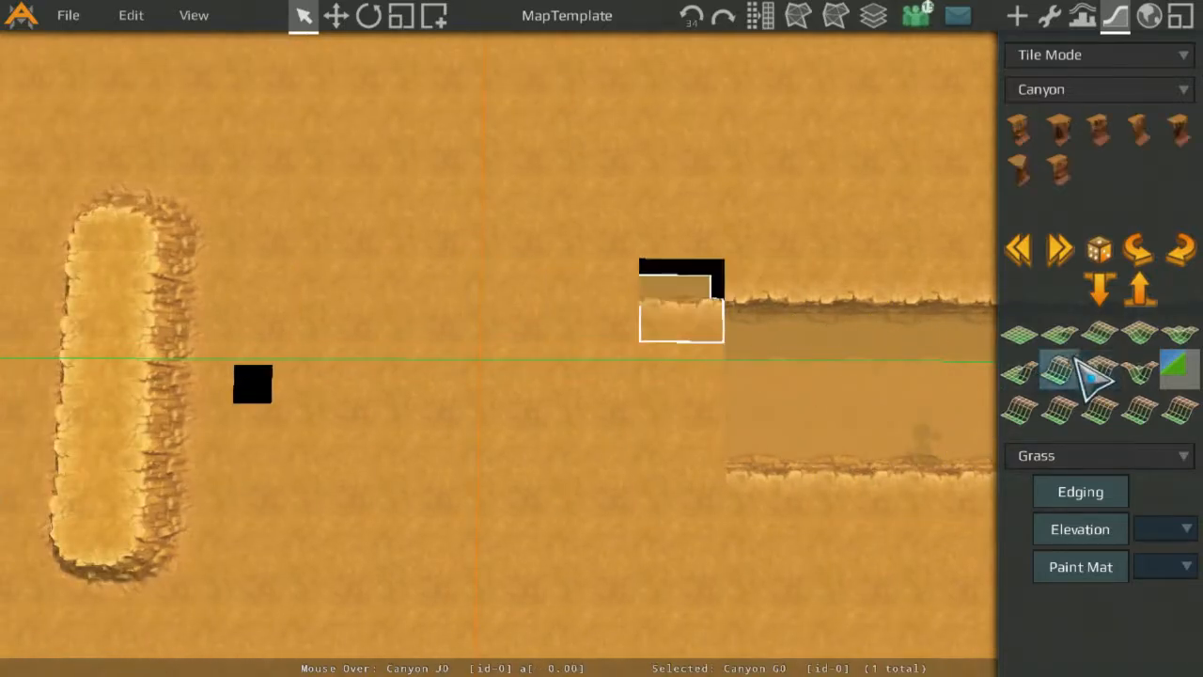
pyautogui.click(1101, 357)
pyautogui.click(1137, 247)
# Finish the pit's left end with a rotated Canyon G0 cliff on the side and a rotated Canyon H0 tile at the lower corner.
pyautogui.click(700, 414)
pyautogui.click(1065, 373)
pyautogui.click(1140, 251)
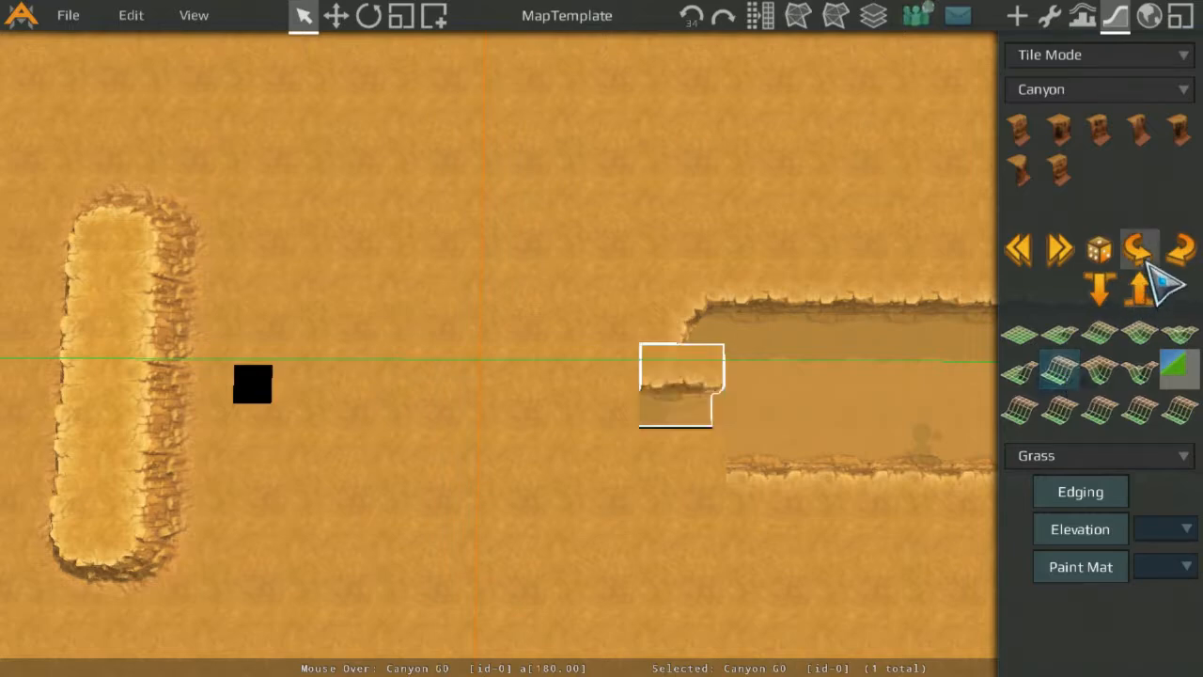
pyautogui.click(674, 474)
pyautogui.click(1101, 366)
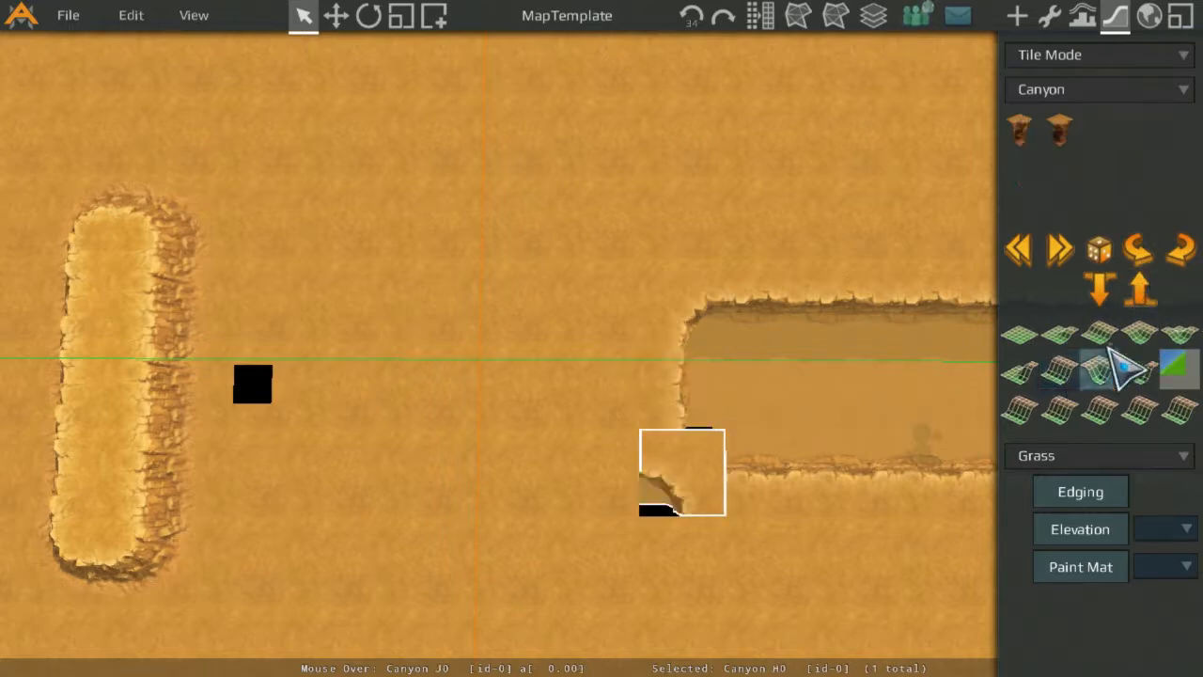
pyautogui.click(1177, 249)
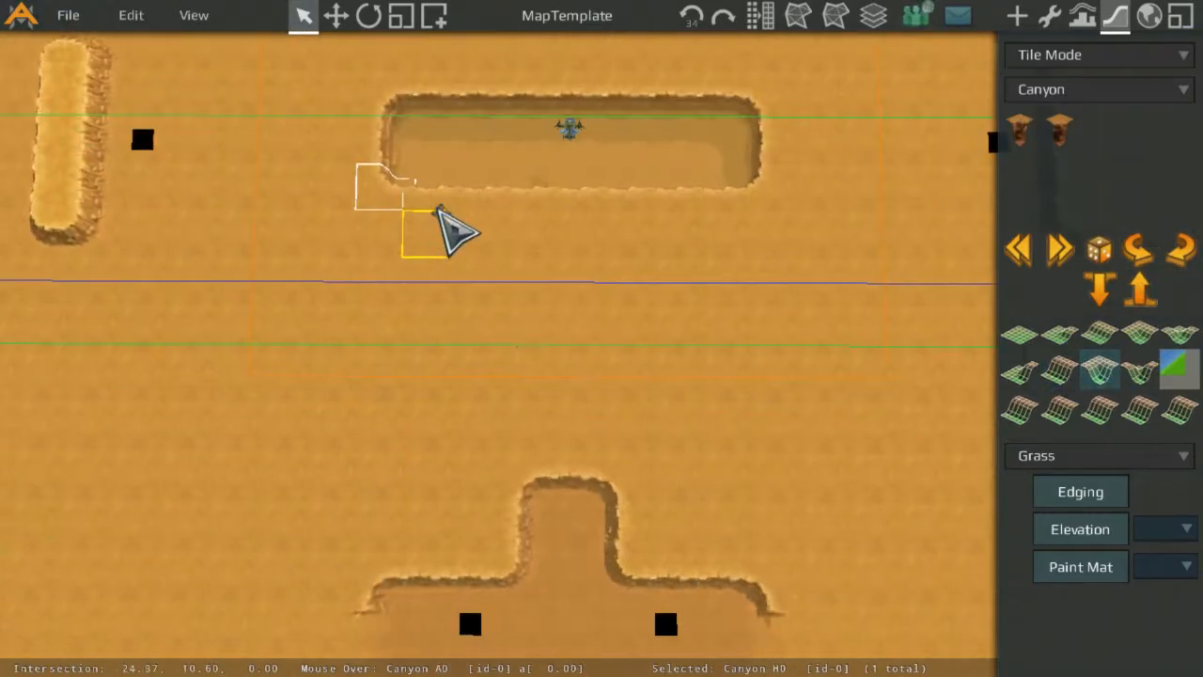
# Examine the enclosed central pit, the ridges, the hole tiles and the two bases across the whole map.
pyautogui.scroll(-5, 456, 230)
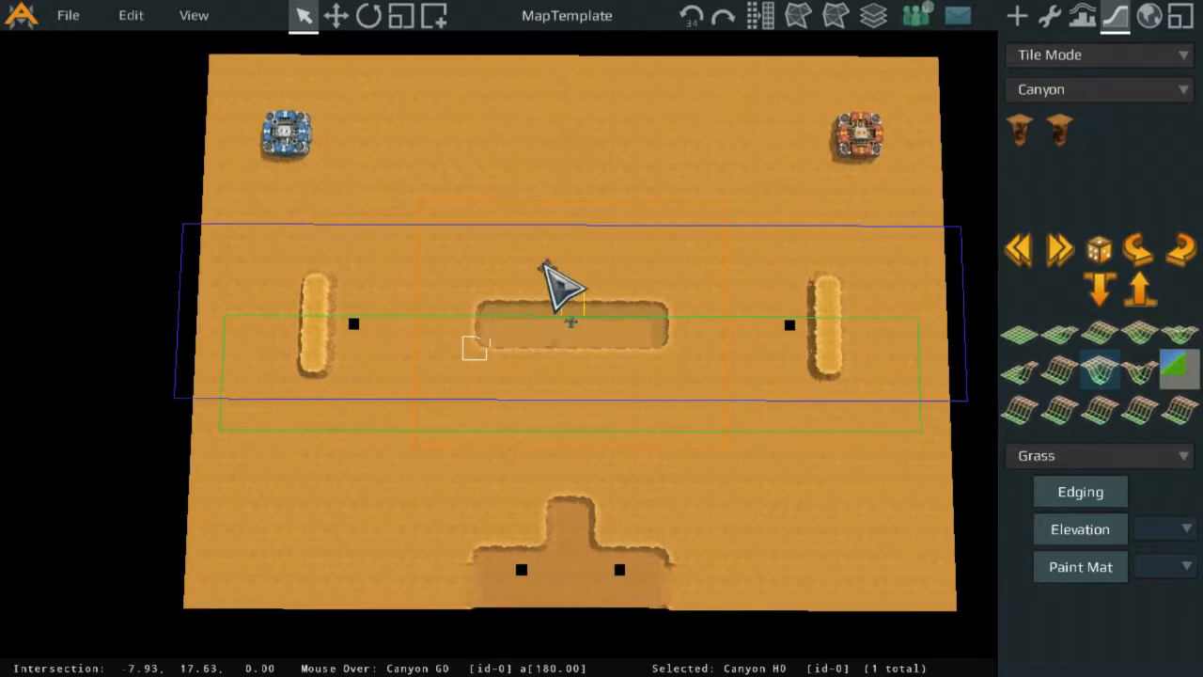
pyautogui.moveTo(544, 266); pyautogui.dragTo(502, 404, button='middle')
pyautogui.moveTo(497, 451); pyautogui.dragTo(653, 458, button='middle')
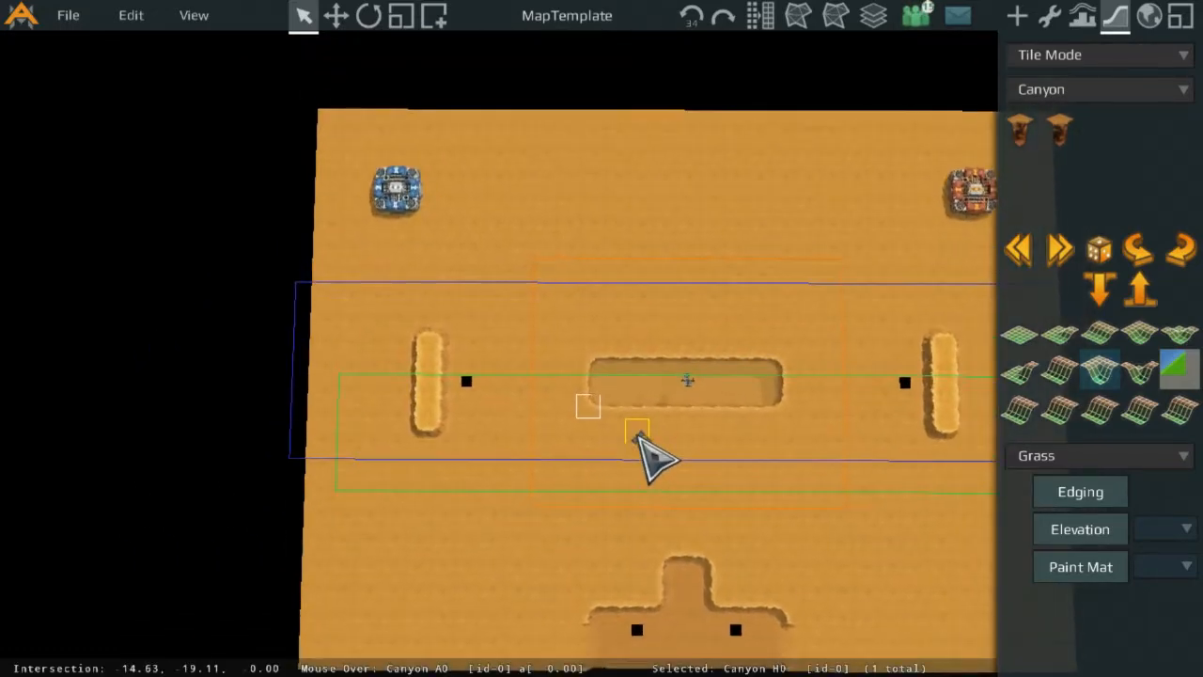
pyautogui.scroll(5, 653, 376)
pyautogui.moveTo(645, 277); pyautogui.dragTo(569, 427, button='middle')
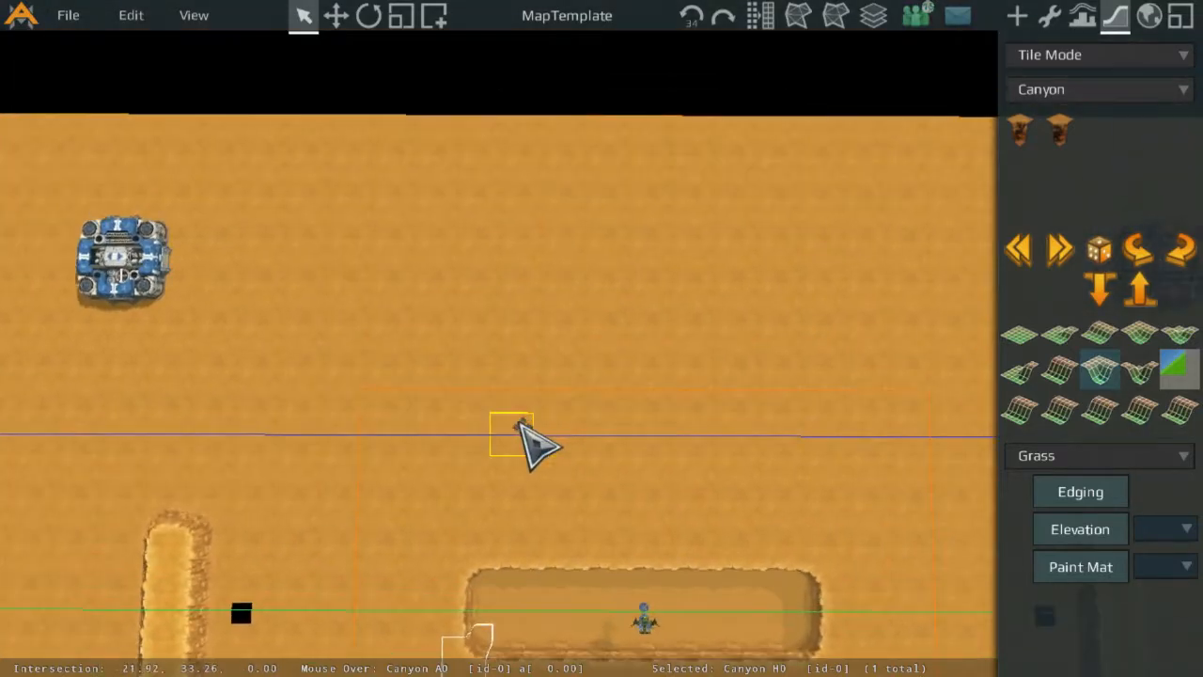
pyautogui.scroll(-3, 519, 423)
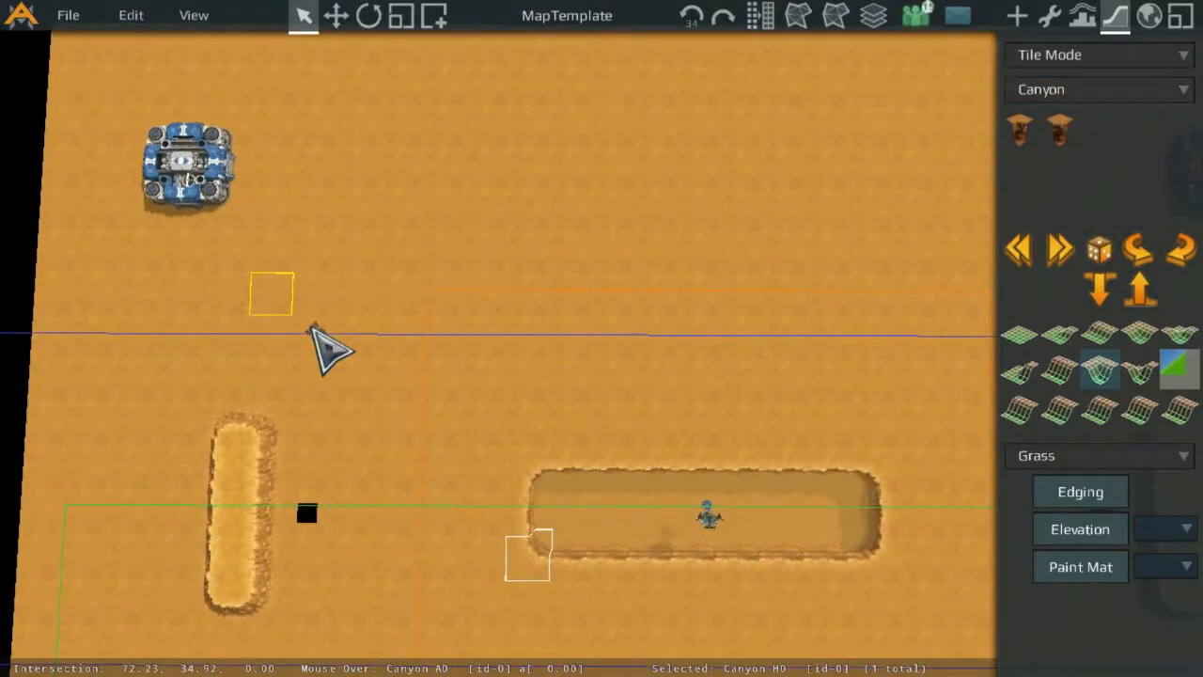
pyautogui.moveTo(604, 376); pyautogui.dragTo(639, 222, button='middle')
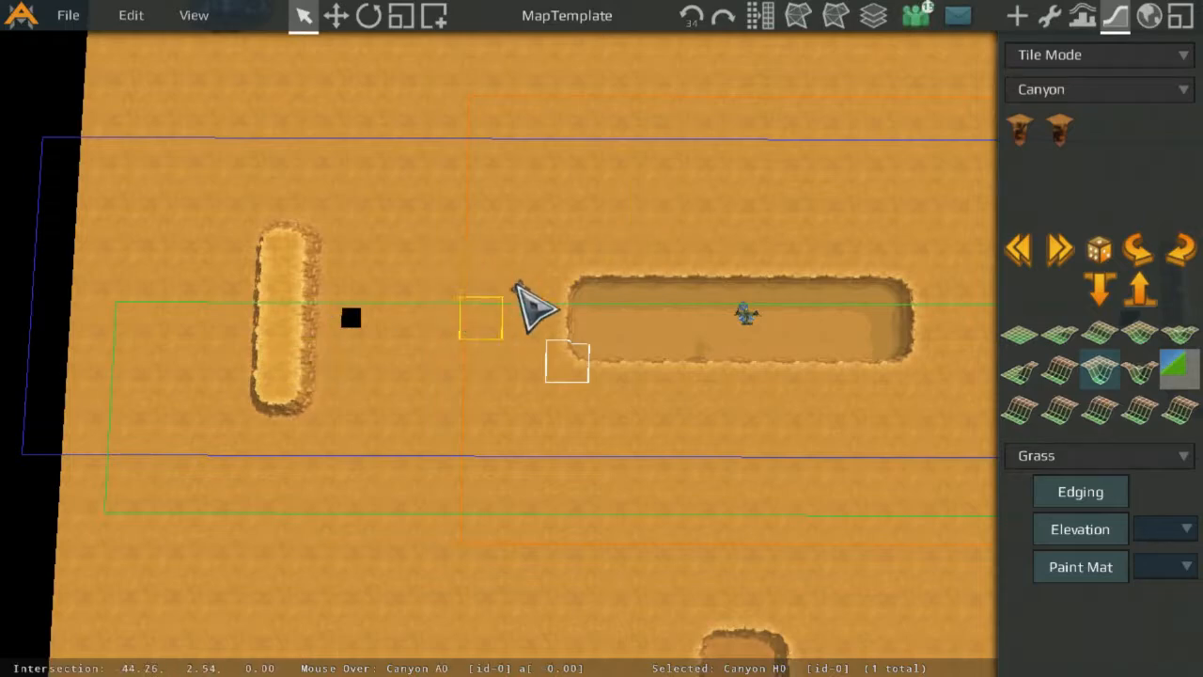
pyautogui.moveTo(627, 400); pyautogui.dragTo(380, 234, button='middle')
pyautogui.scroll(-3, 470, 269)
pyautogui.moveTo(553, 231); pyautogui.dragTo(547, 346, button='middle')
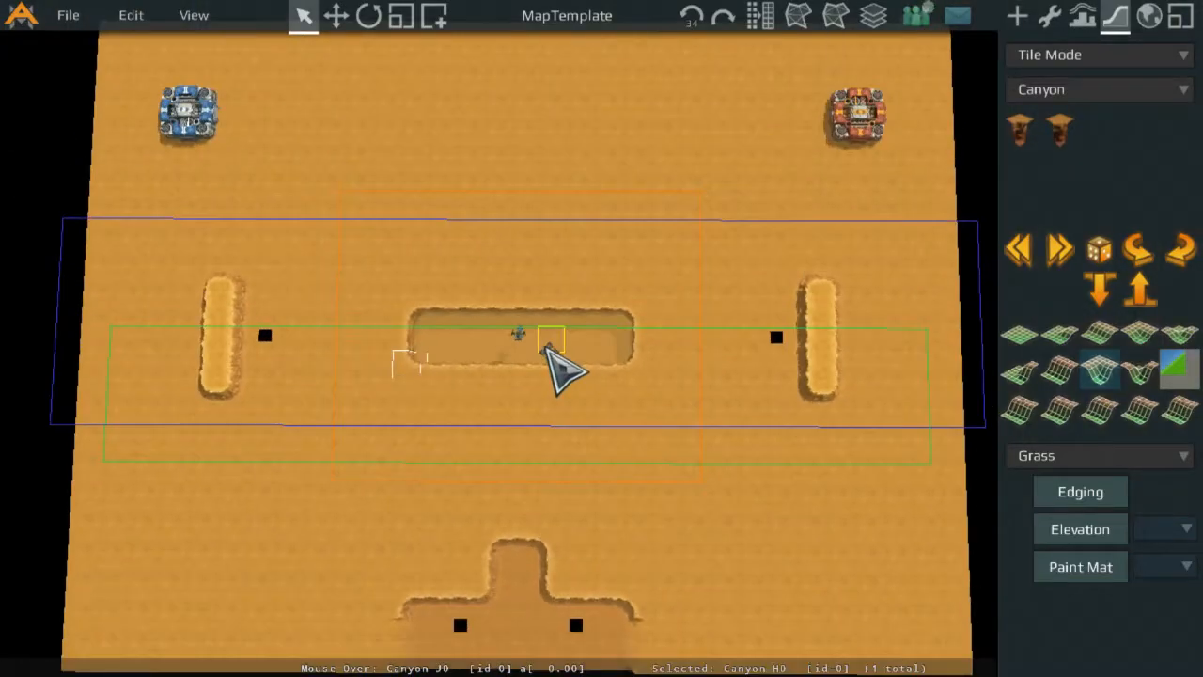
pyautogui.moveTo(587, 204); pyautogui.dragTo(626, 295, button='middle')
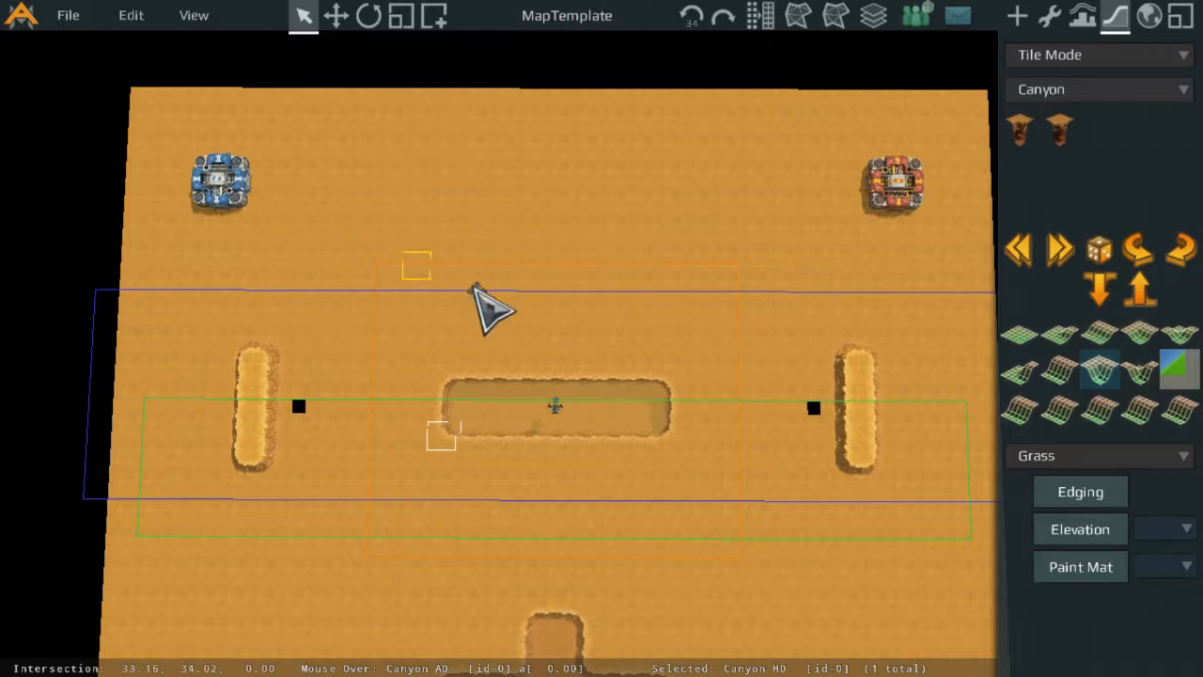
pyautogui.scroll(3, 282, 244)
# Save the map as a copy named 00ANewMap.
pyautogui.click(64, 17)
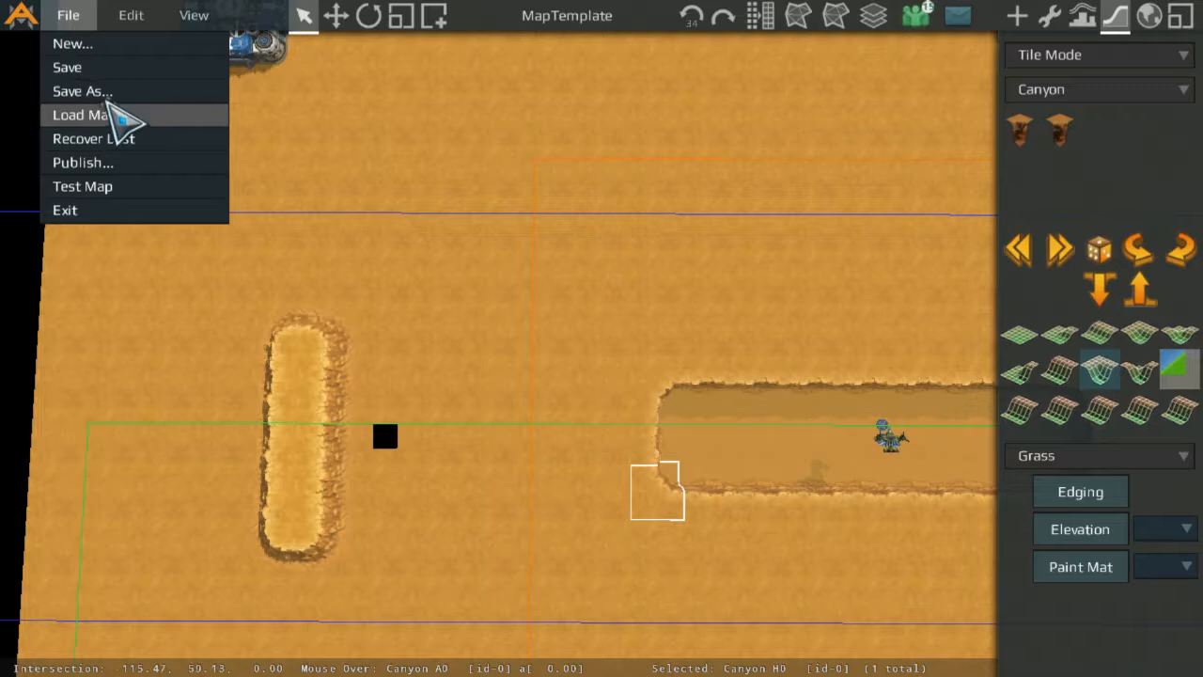
pyautogui.click(103, 94)
pyautogui.click(585, 192)
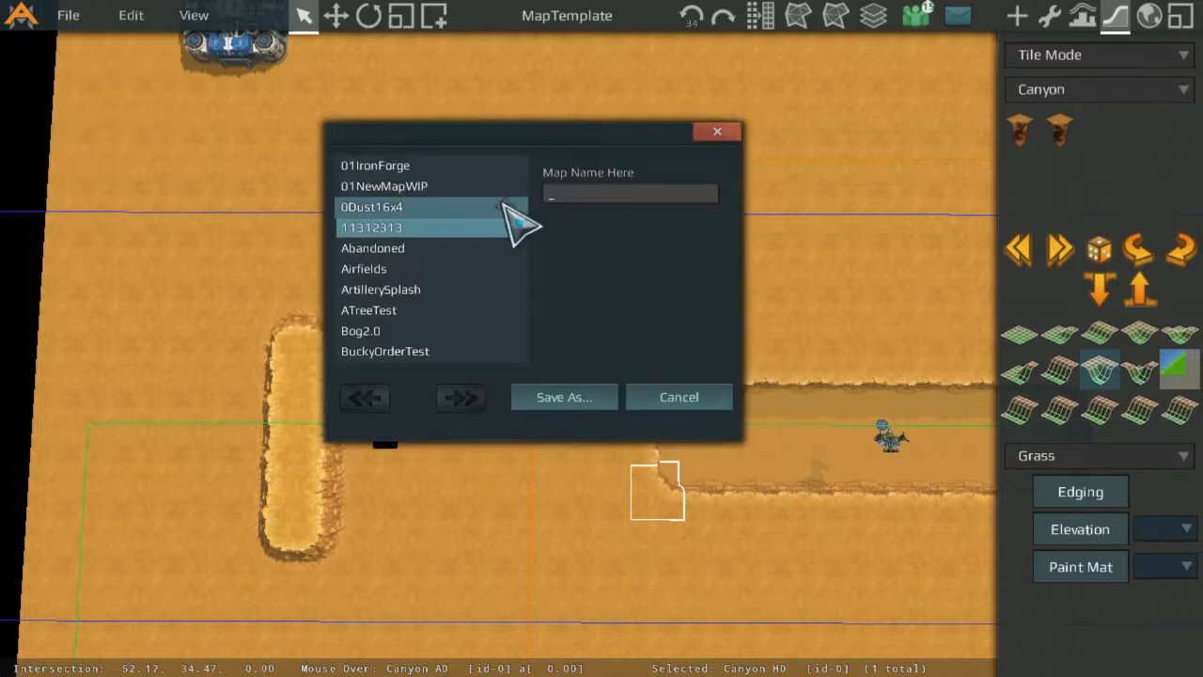
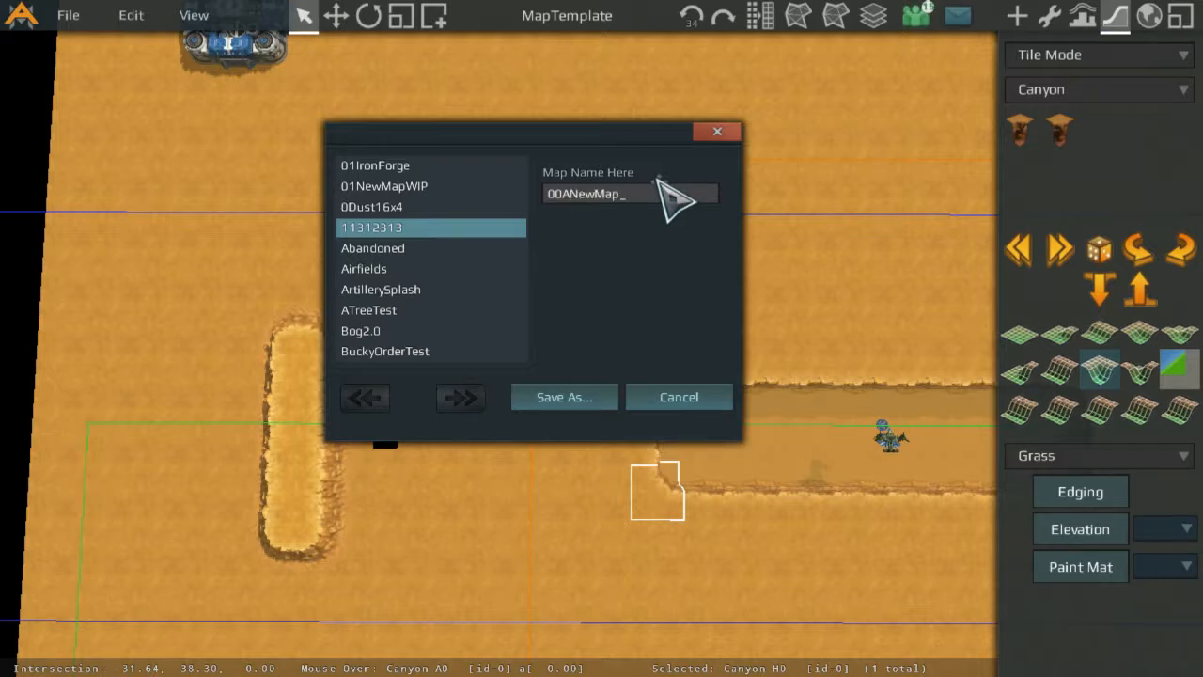
pyautogui.click(556, 395)
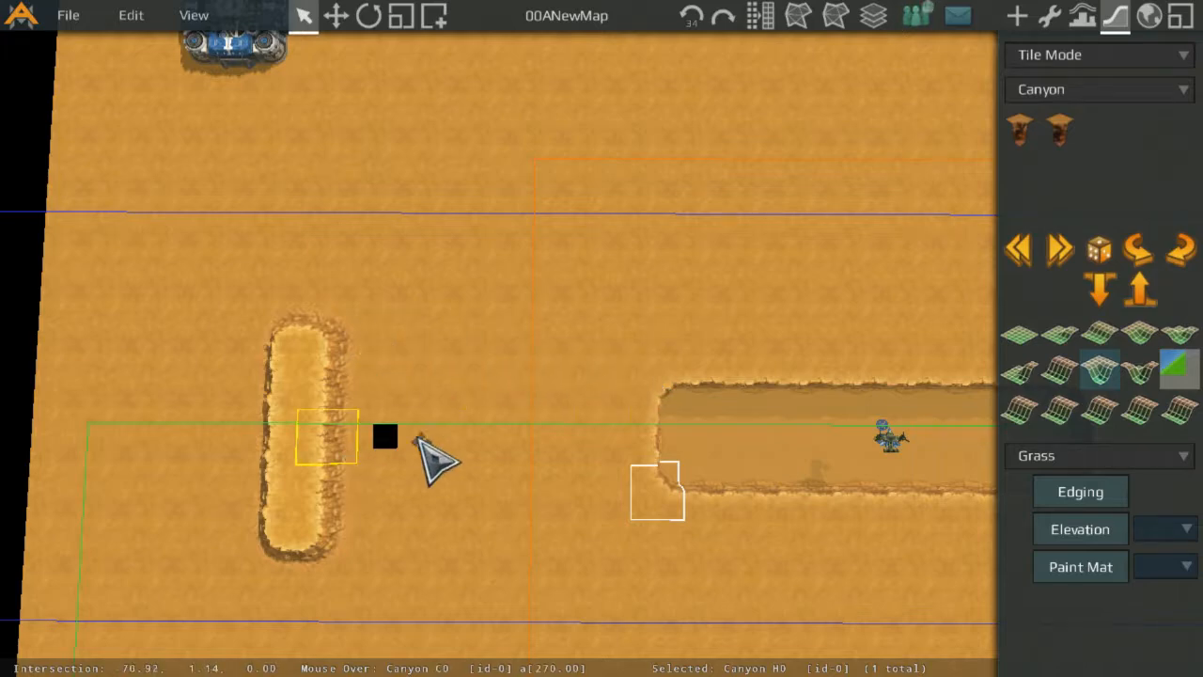
# Load the saved 00ANewMap from the user's own maps, leaving the current session without saving again.
pyautogui.click(79, 19)
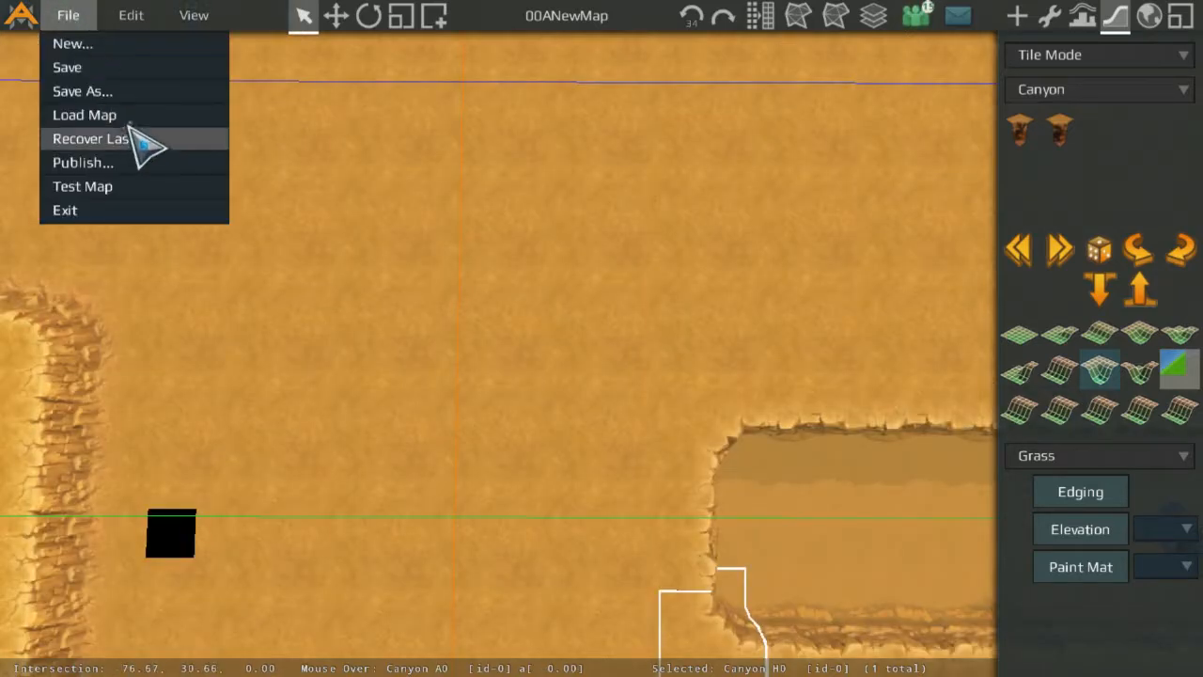
pyautogui.click(135, 118)
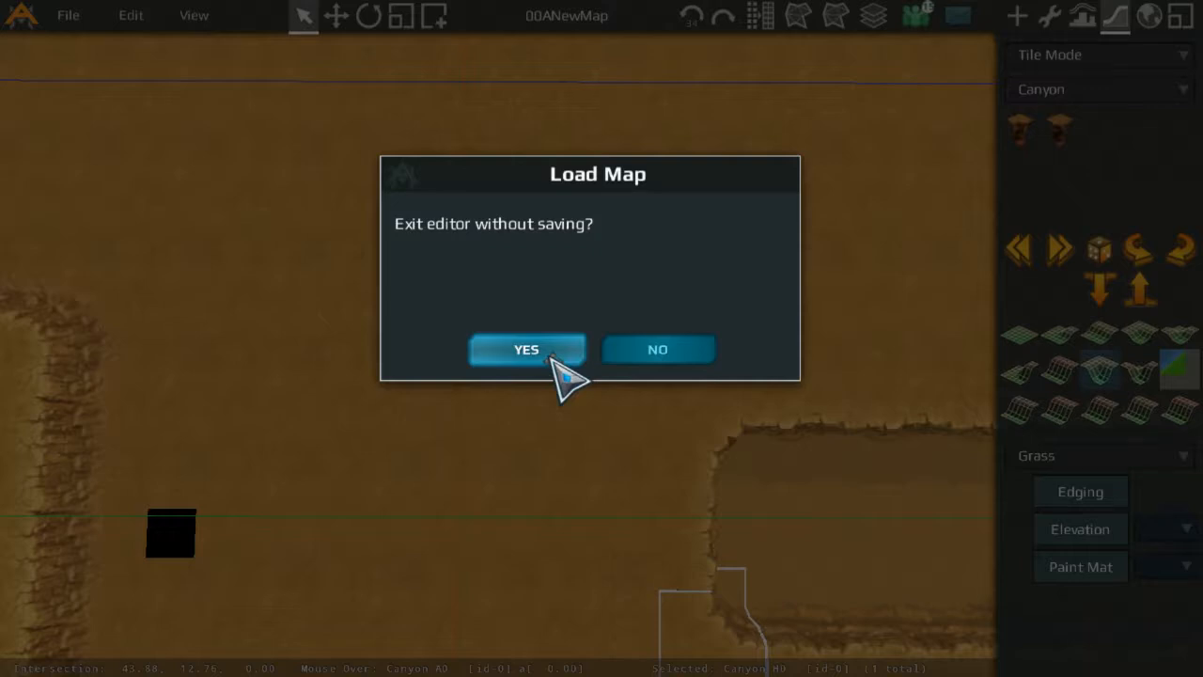
pyautogui.click(515, 348)
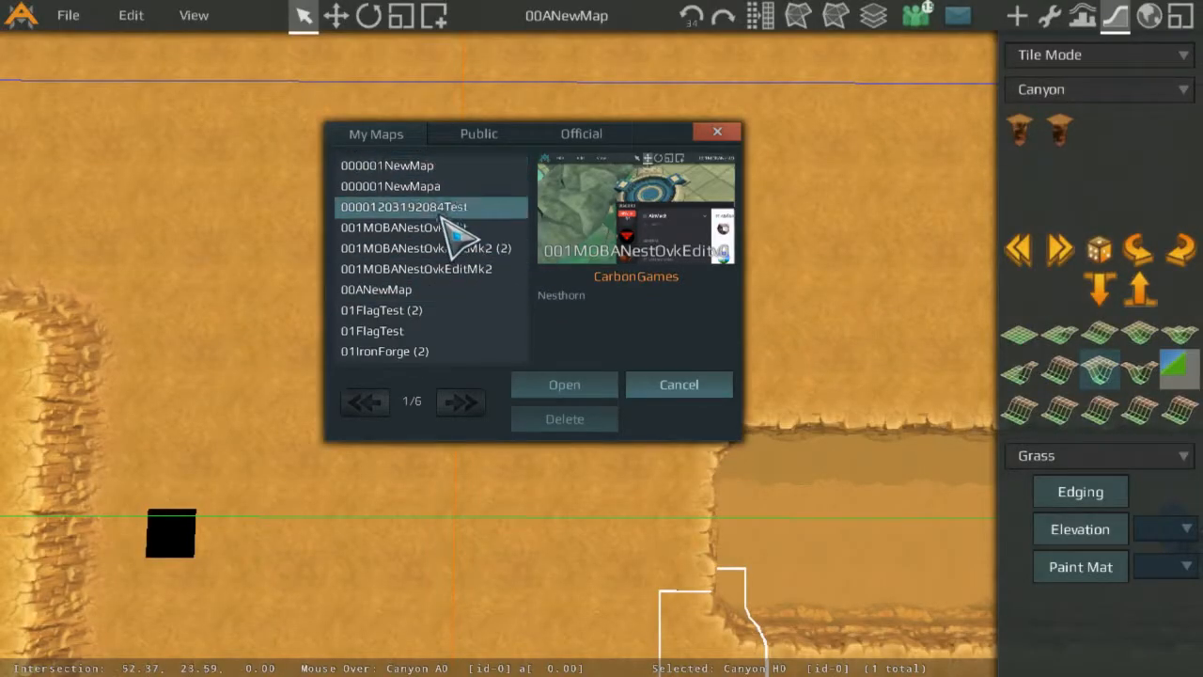
pyautogui.click(400, 290)
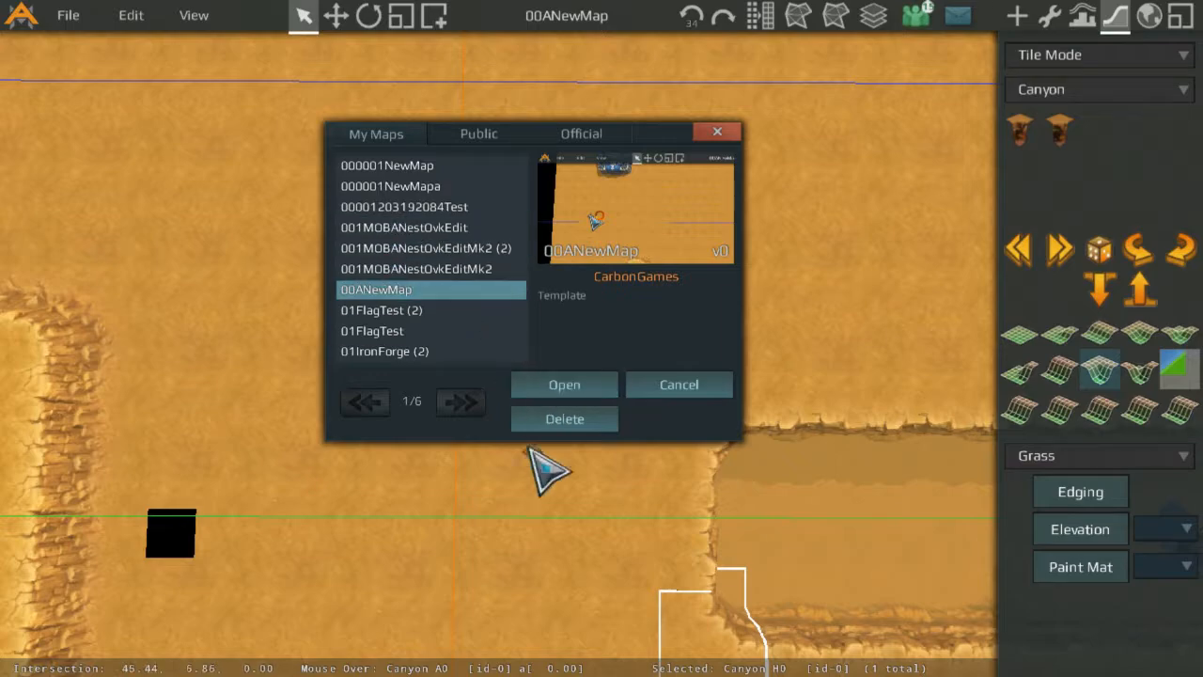
pyautogui.click(517, 378)
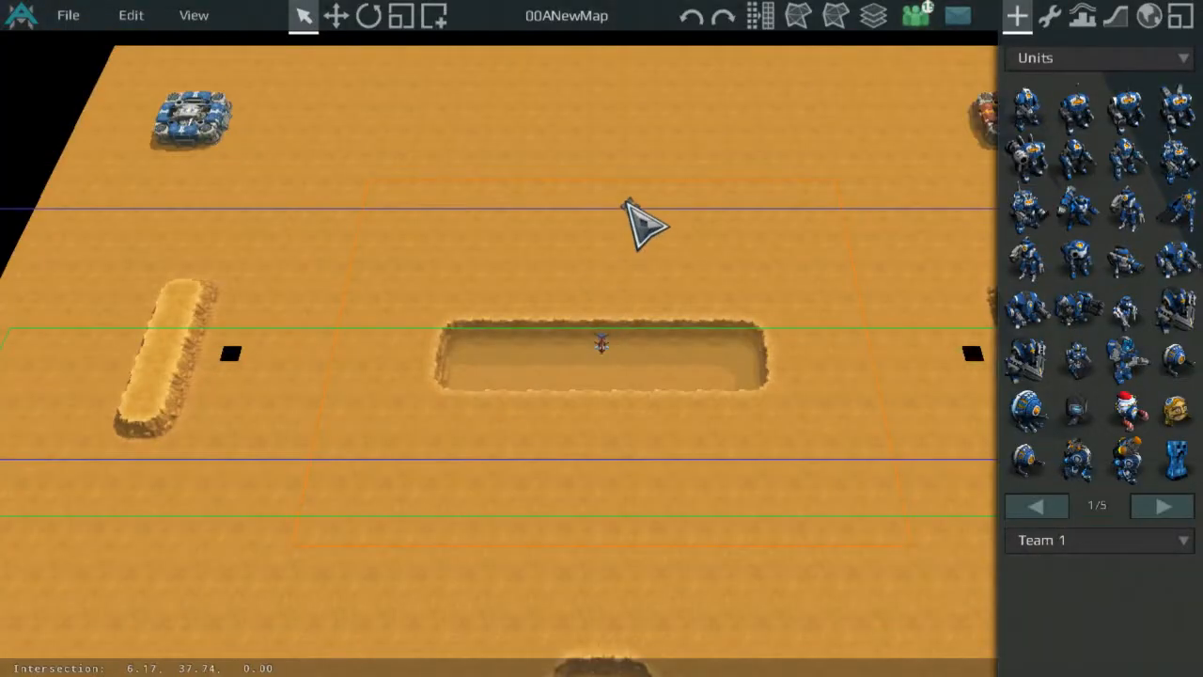
# Place an outpostv2 prefab on the open ground above the central pit, midway between the two bases.
pyautogui.moveTo(669, 324); pyautogui.dragTo(729, 249, button='middle')
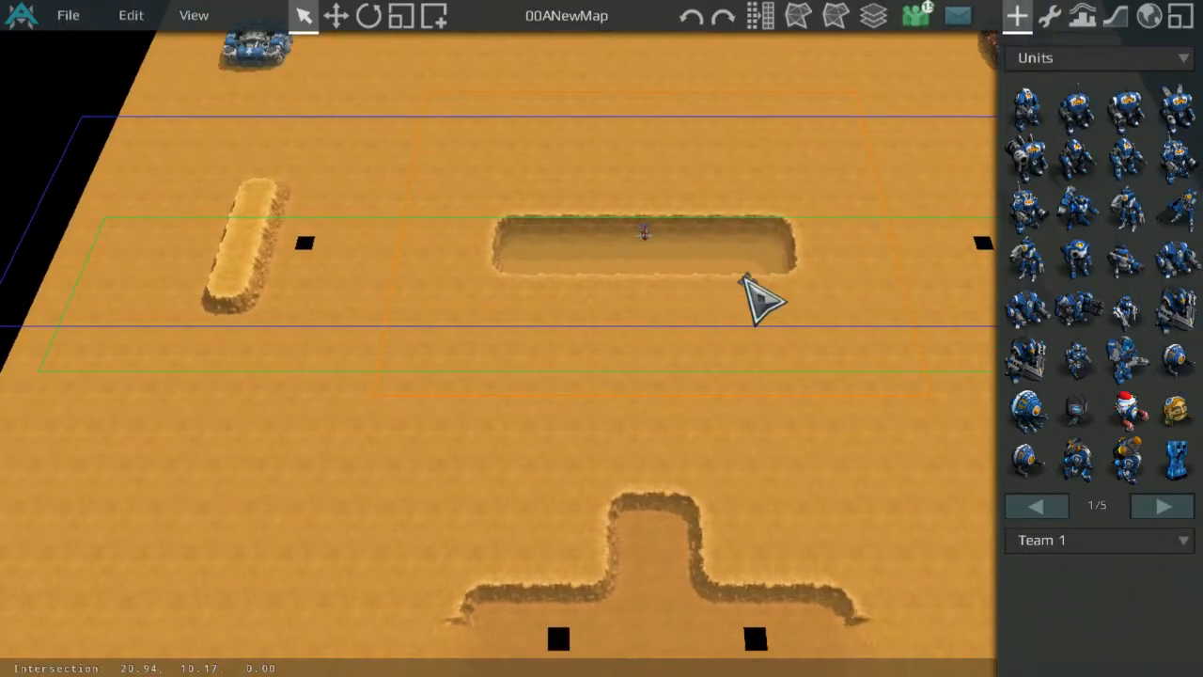
pyautogui.click(1070, 62)
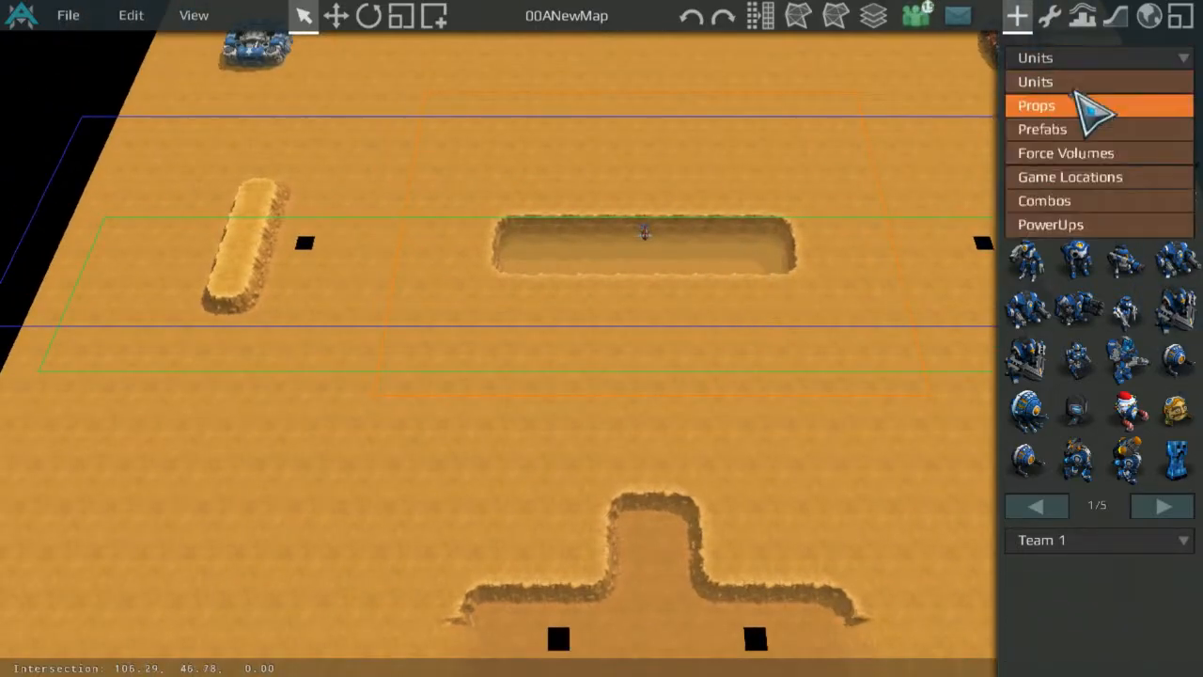
pyautogui.click(1029, 126)
pyautogui.scroll(3, 973, 137)
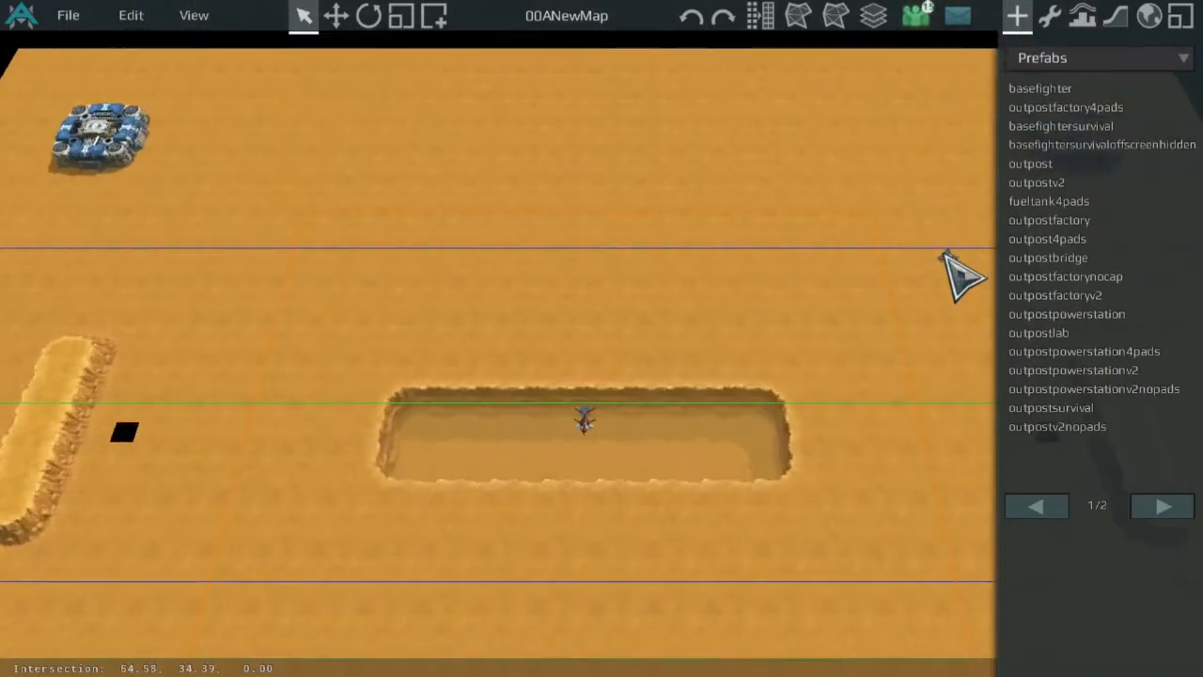
pyautogui.click(582, 175)
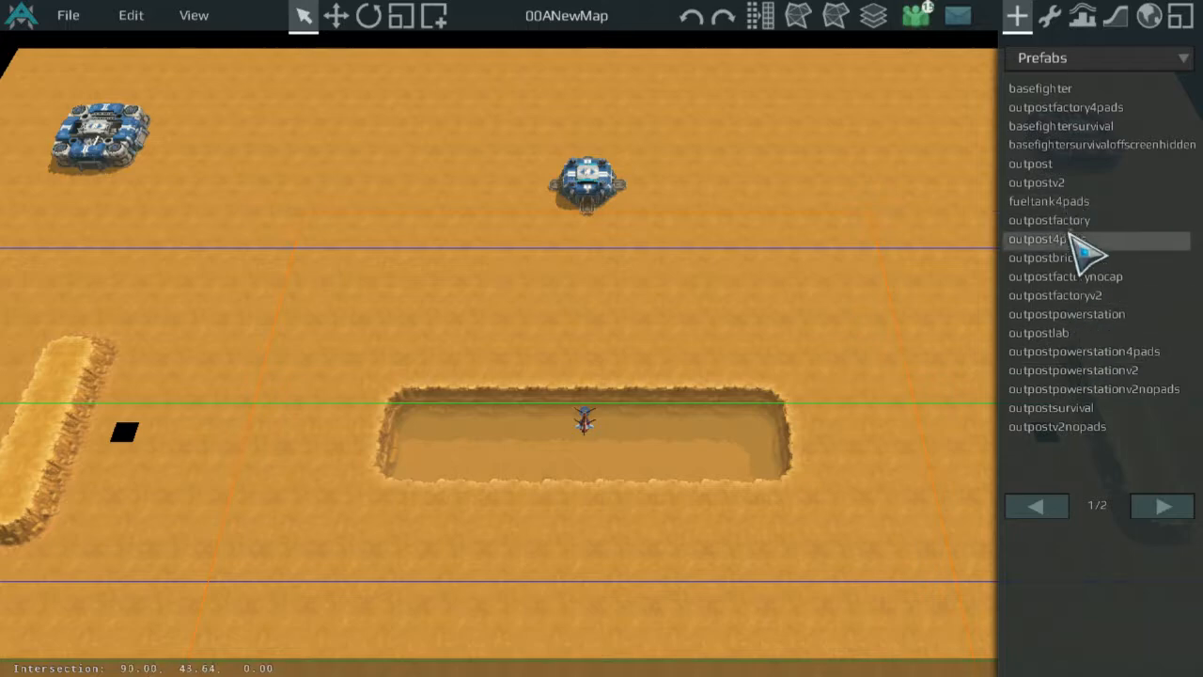
# Place another outpostv2 between the blue base and the ridge on the map's left side.
pyautogui.moveTo(703, 135); pyautogui.dragTo(704, 392, button='middle')
pyautogui.scroll(5, 702, 381)
pyautogui.scroll(-5, 738, 217)
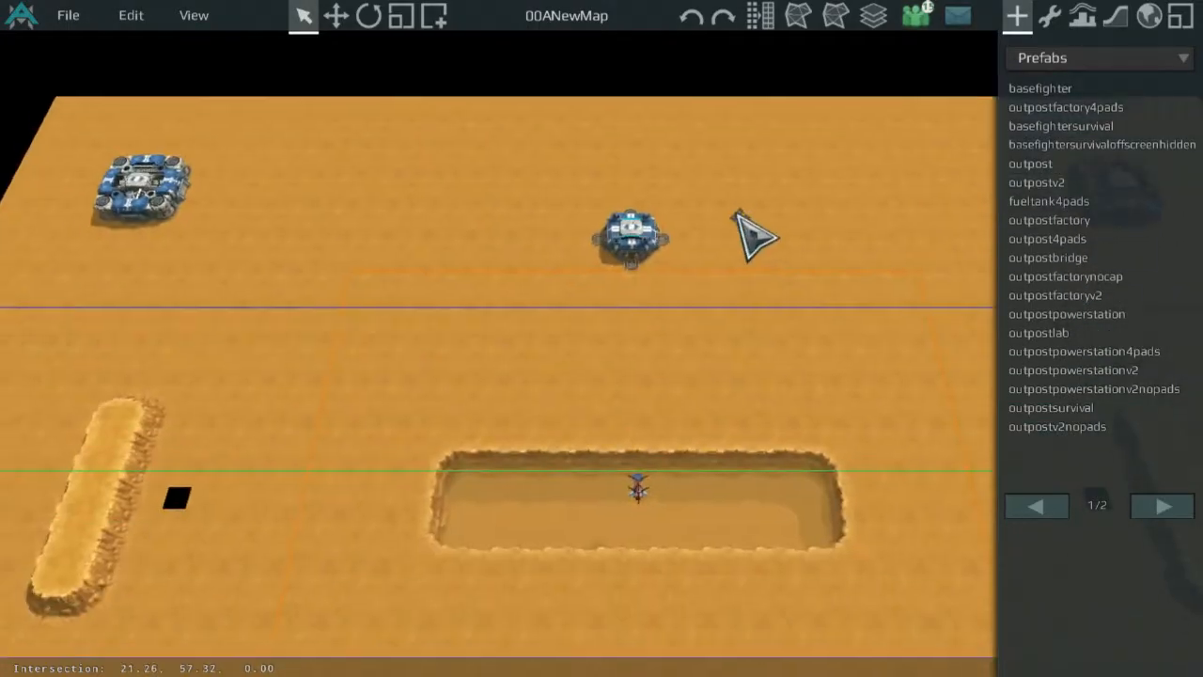
pyautogui.moveTo(445, 259); pyautogui.dragTo(693, 241, button='middle')
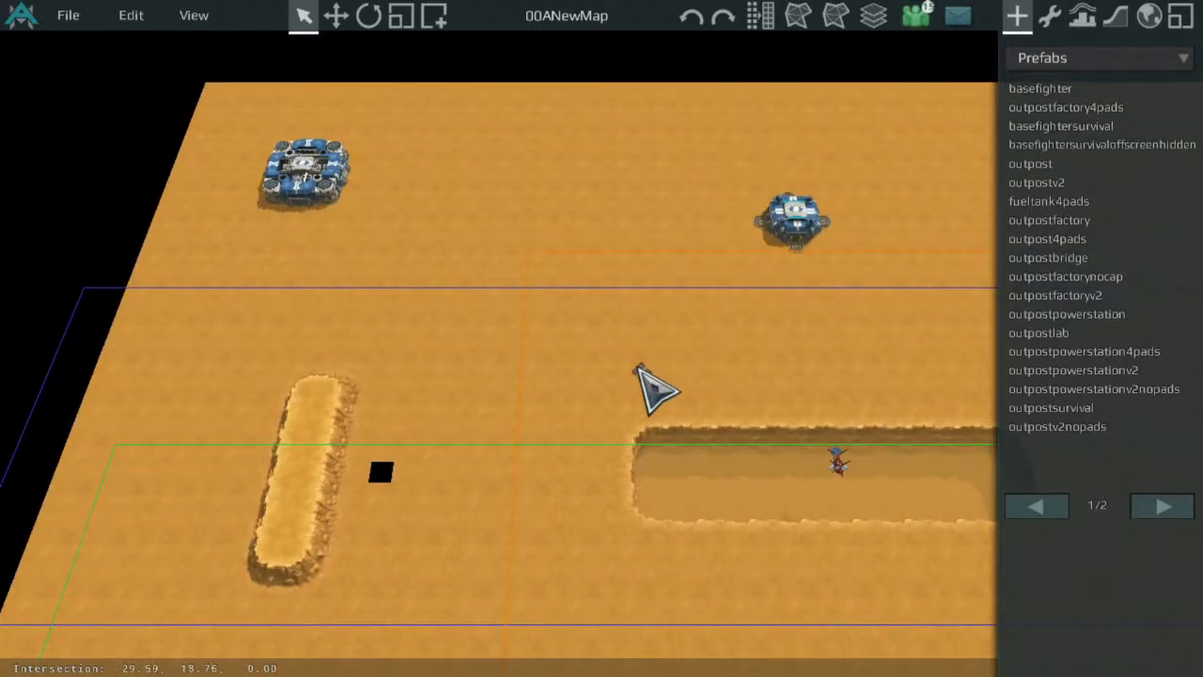
pyautogui.moveTo(519, 411); pyautogui.dragTo(737, 163, button='middle')
pyautogui.scroll(1, 714, 177)
pyautogui.scroll(-4, 616, 222)
pyautogui.moveTo(658, 274); pyautogui.dragTo(579, 385, button='middle')
pyautogui.moveTo(464, 312); pyautogui.dragTo(497, 358, button='middle')
pyautogui.scroll(2, 512, 376)
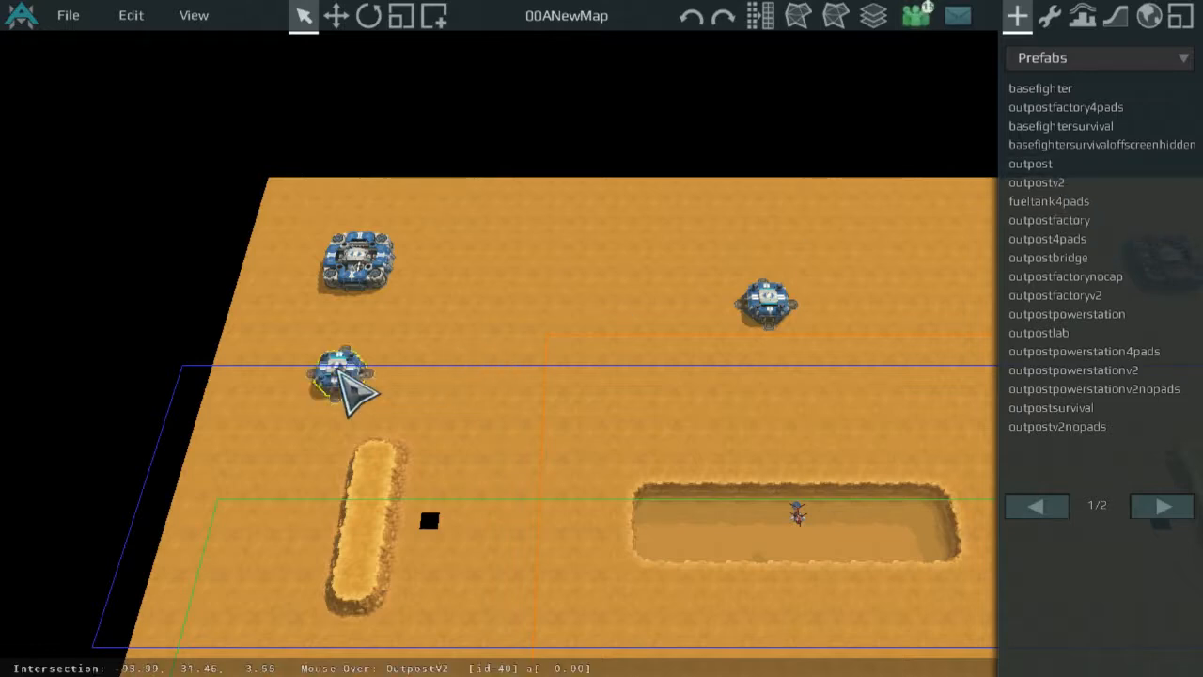
# Place two outpostv2 prefabs diagonally apart in the map's lower-left area, beside the T-shaped cut.
pyautogui.moveTo(583, 445); pyautogui.dragTo(666, 214, button='middle')
pyautogui.moveTo(790, 212); pyautogui.dragTo(889, 93, button='middle')
pyautogui.click(1040, 183)
pyautogui.click(600, 306)
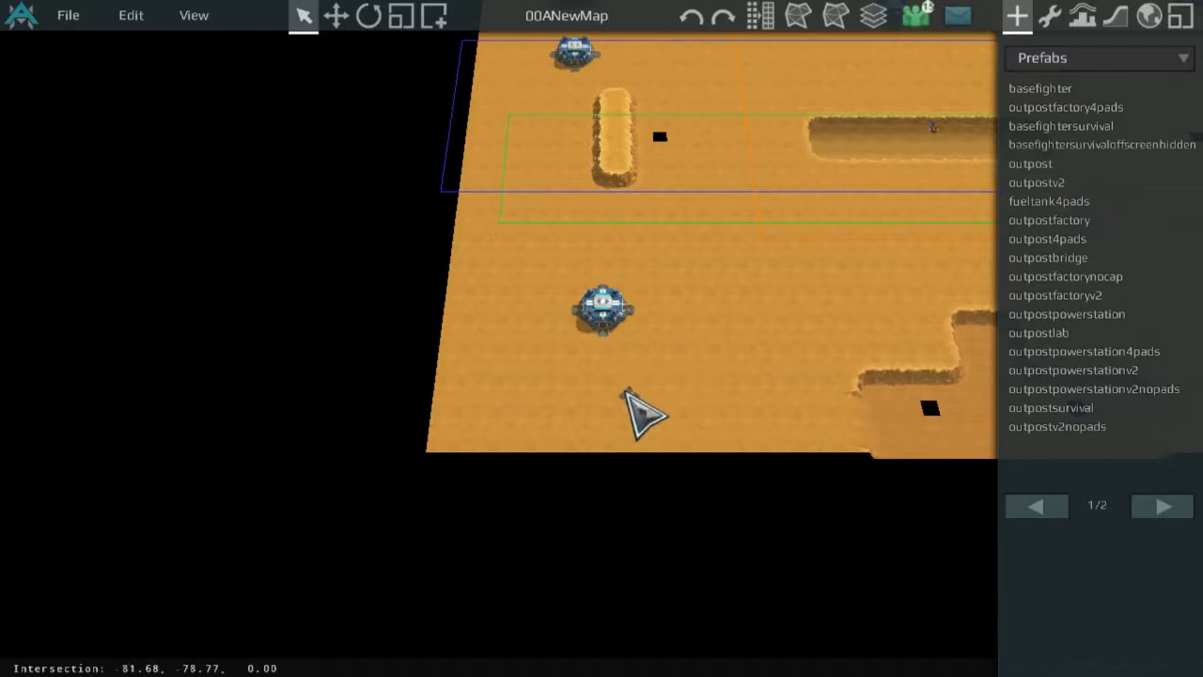
pyautogui.click(662, 374)
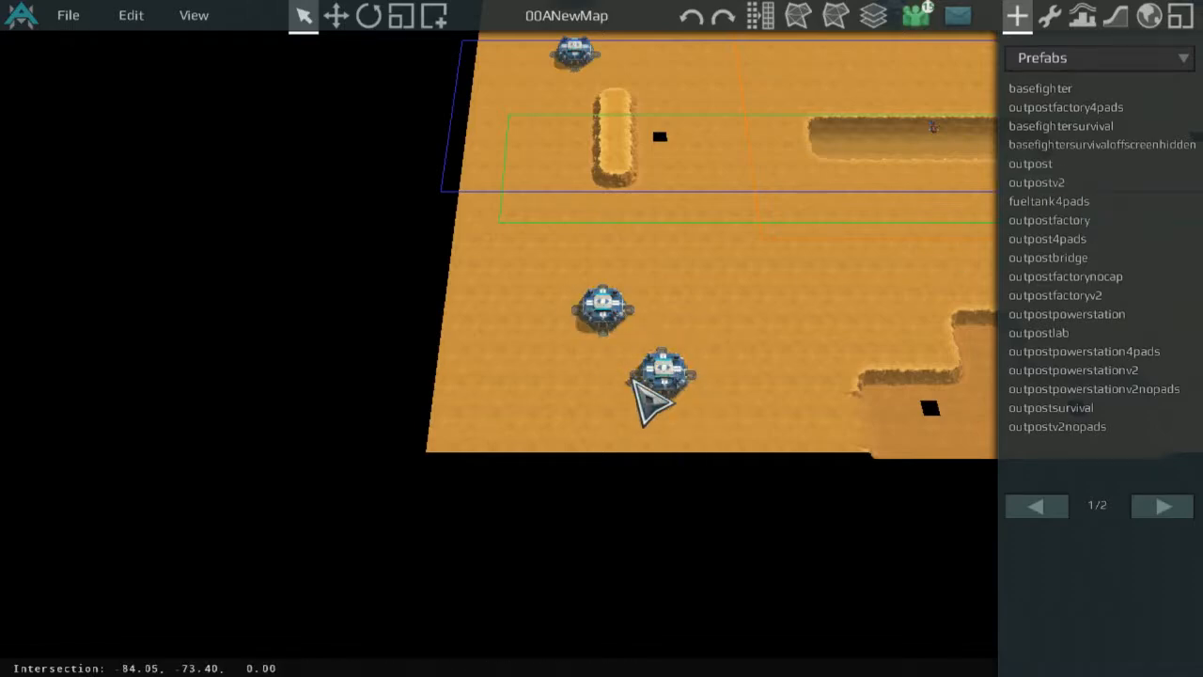
# Try placing a SimpleProps_Building2 prop on the open ground between the left ridge and the T-shaped cut, and inspect its properties.
pyautogui.scroll(3, 607, 376)
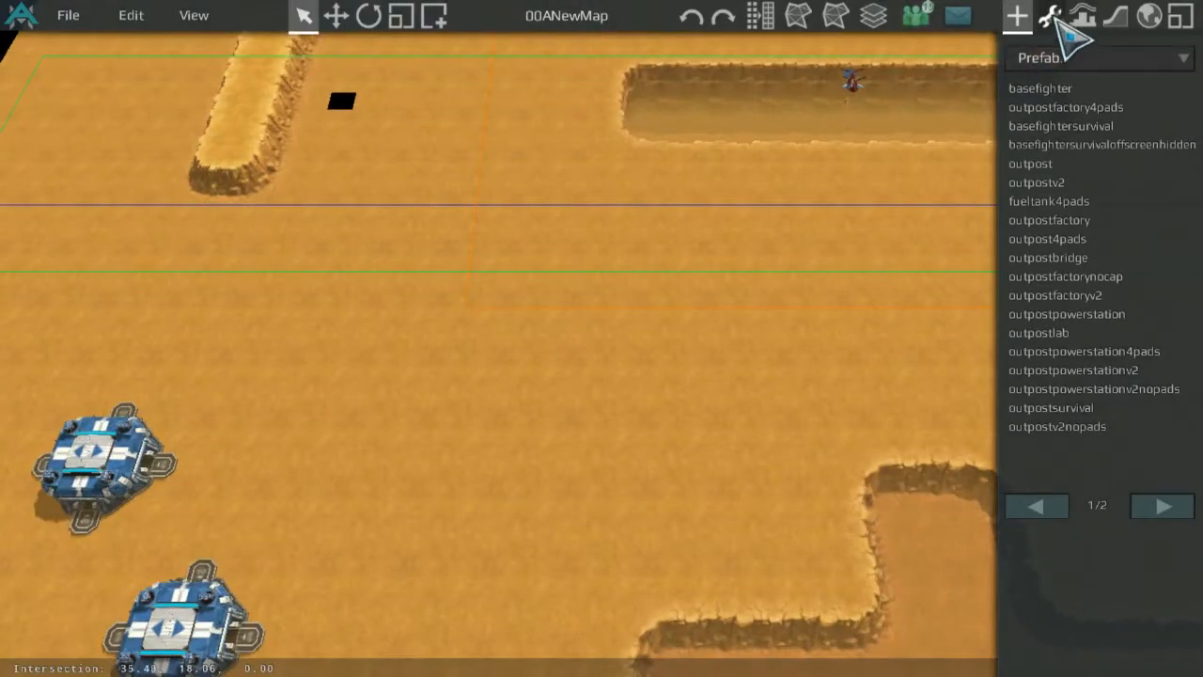
pyautogui.moveTo(866, 134); pyautogui.dragTo(734, 381, button='middle')
pyautogui.moveTo(634, 191); pyautogui.dragTo(1039, 77, button='middle')
pyautogui.click(1090, 62)
pyautogui.click(1066, 107)
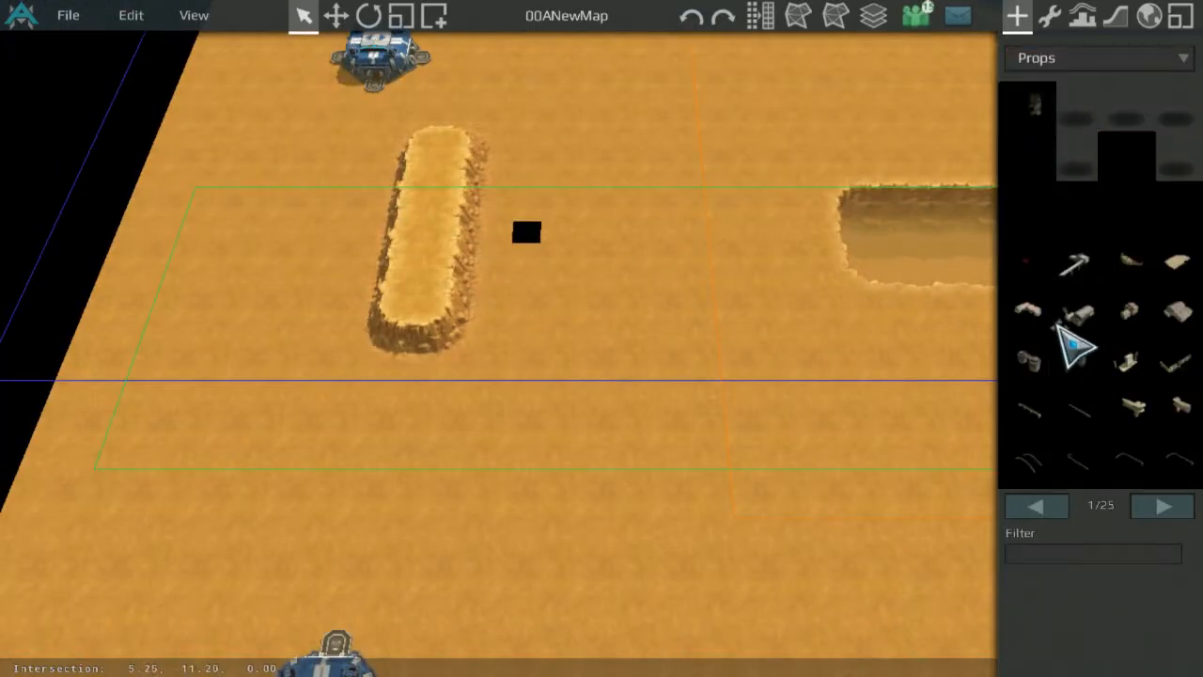
pyautogui.moveTo(1057, 326); pyautogui.dragTo(833, 469)
pyautogui.click(1057, 23)
pyautogui.moveTo(888, 437); pyautogui.dragTo(670, 357)
pyautogui.moveTo(680, 373); pyautogui.dragTo(619, 171, button='middle')
# Delete the trial building props from the open ground.
pyautogui.press('Delete')
pyautogui.click(730, 159)
pyautogui.press('Delete')
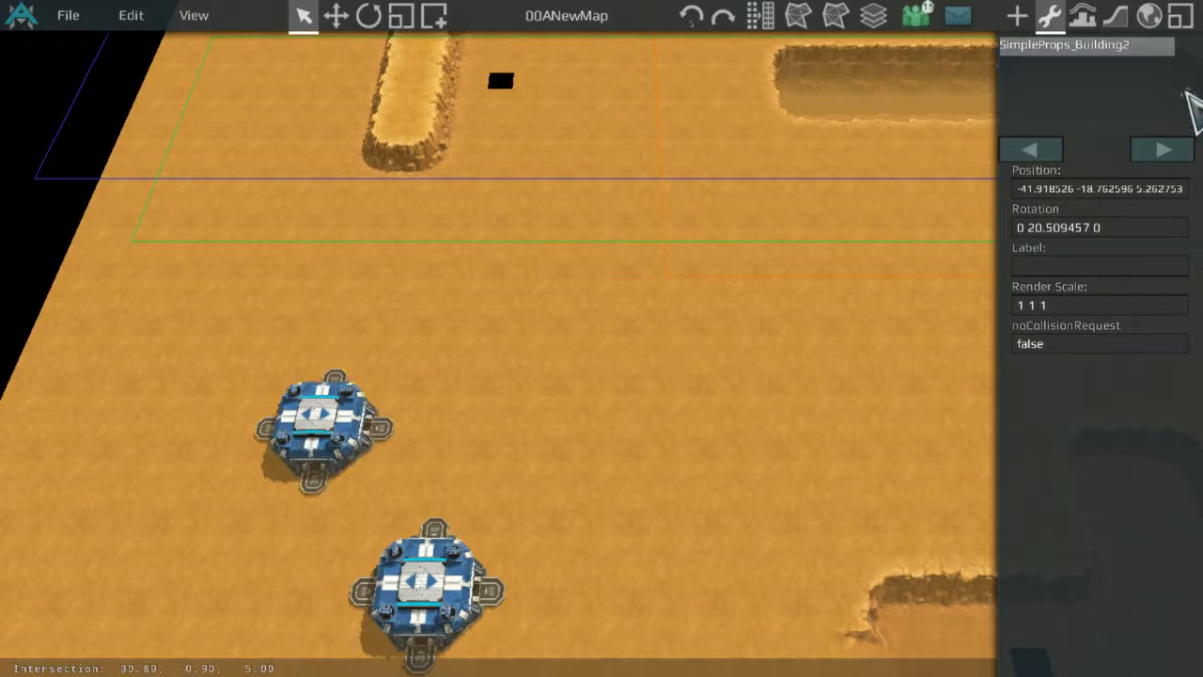
# Return to the prefabs and place two outpostv2 outposts in the map's lower-right area, mirroring the lower-left pair.
pyautogui.click(1115, 18)
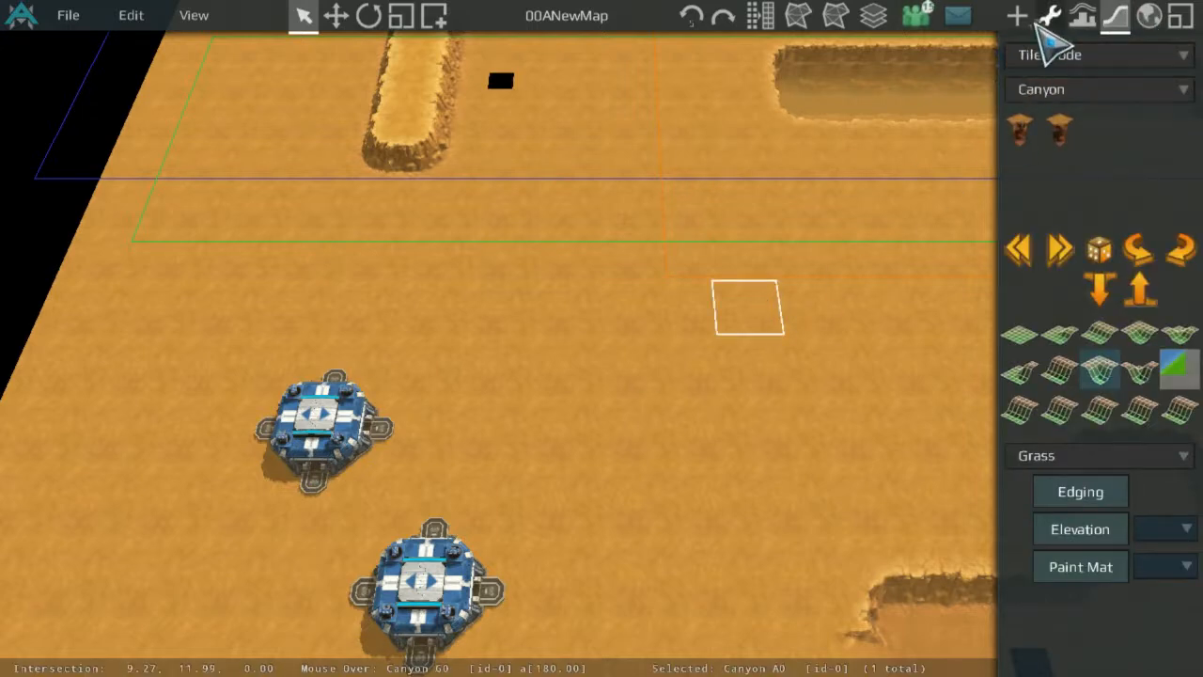
pyautogui.click(1053, 19)
pyautogui.click(1018, 16)
pyautogui.click(1072, 55)
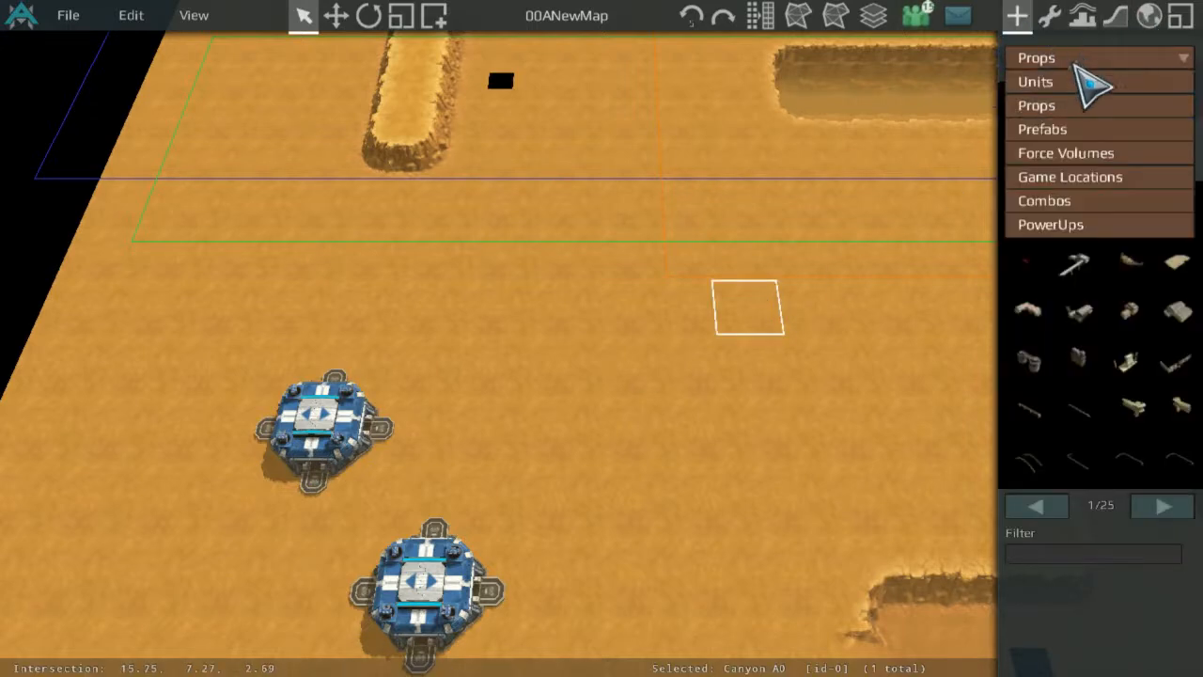
pyautogui.click(1072, 126)
pyautogui.scroll(-1, 895, 242)
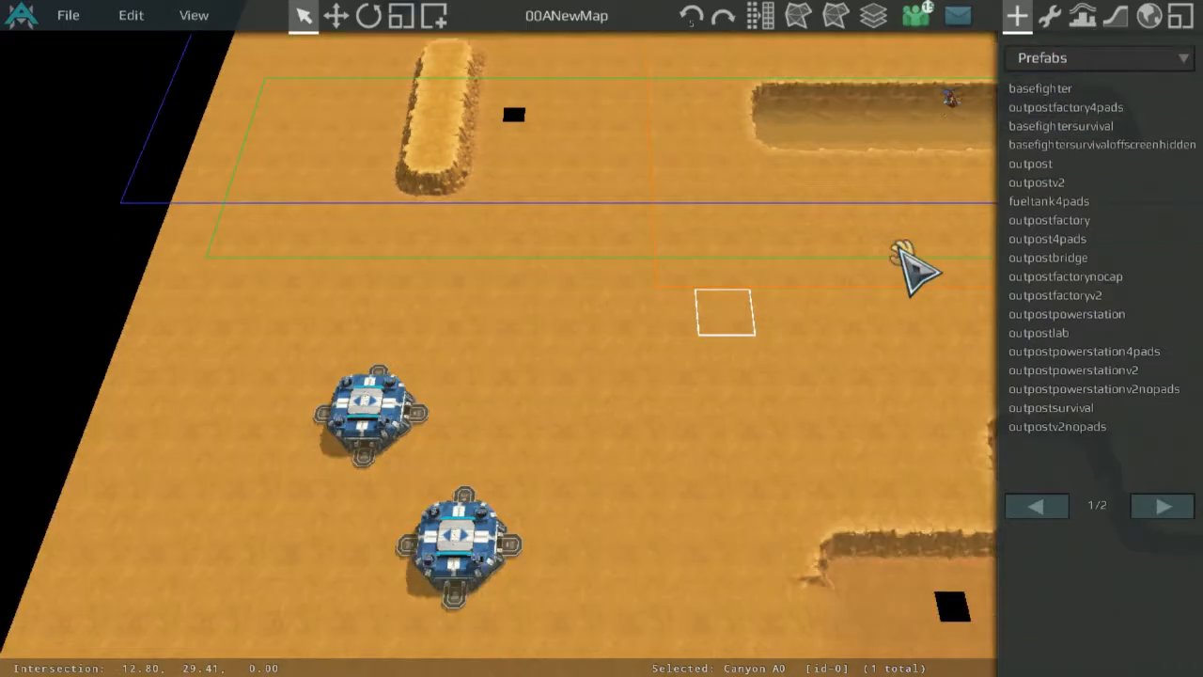
pyautogui.moveTo(896, 244); pyautogui.dragTo(541, 177, button='middle')
pyautogui.moveTo(836, 195); pyautogui.dragTo(567, 214, button='middle')
pyautogui.moveTo(1012, 183); pyautogui.dragTo(848, 447)
pyautogui.moveTo(925, 260); pyautogui.dragTo(843, 312, button='middle')
pyautogui.moveTo(1065, 176); pyautogui.dragTo(862, 405)
pyautogui.scroll(-2, 861, 394)
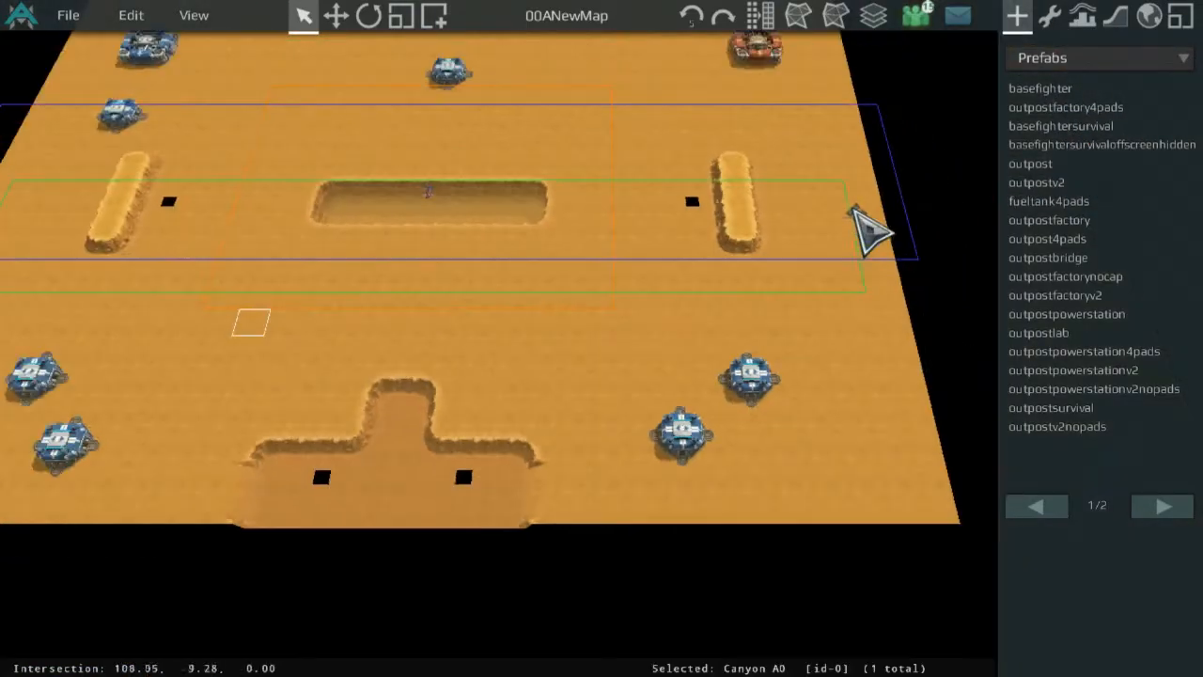
# Place an outpostv2 between the red base and the ridge on the map's right side.
pyautogui.moveTo(853, 207); pyautogui.dragTo(785, 423, button='middle')
pyautogui.scroll(1, 817, 395)
pyautogui.click(1081, 181)
pyautogui.click(751, 279)
# Place an outpostv2 on the ground between the central pit and the T-shaped cut.
pyautogui.moveTo(751, 279); pyautogui.dragTo(979, 149, button='middle')
pyautogui.click(1069, 183)
pyautogui.click(524, 504)
pyautogui.moveTo(524, 505); pyautogui.dragTo(827, 263, button='middle')
# Move the outpost below the pit aside and open the properties of the Canyon A0 tile at the midline for its position.
pyautogui.click(1050, 15)
pyautogui.scroll(-5, 747, 376)
pyautogui.scroll(8, 759, 357)
pyautogui.moveTo(576, 373); pyautogui.dragTo(311, 346)
pyautogui.click(1115, 15)
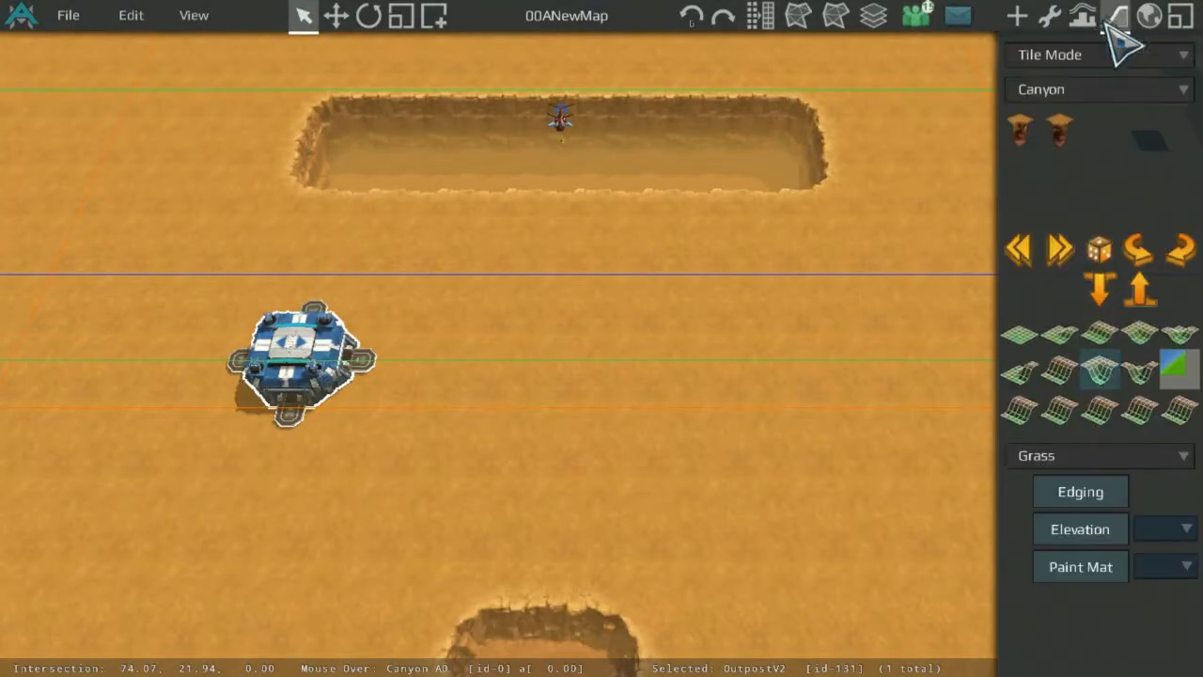
pyautogui.click(553, 366)
pyautogui.click(1050, 15)
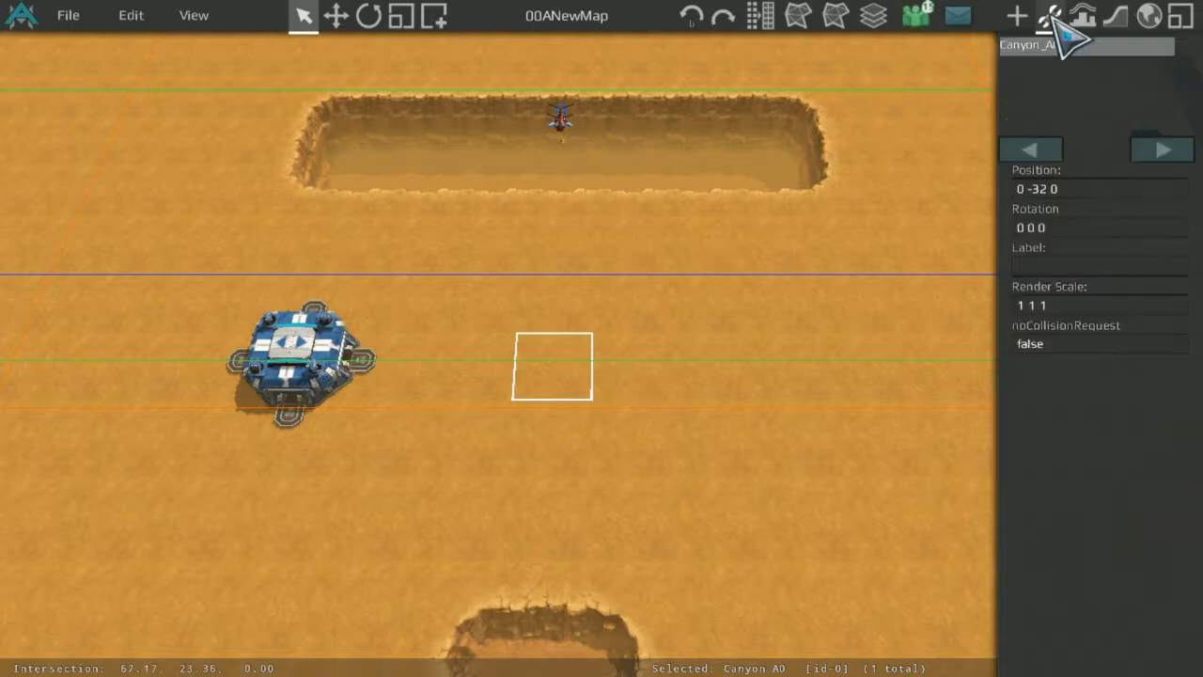
# Set the position of the outpost below the pit to 0 -32 0.
pyautogui.moveTo(658, 241); pyautogui.dragTo(825, 376, button='middle')
pyautogui.click(475, 494)
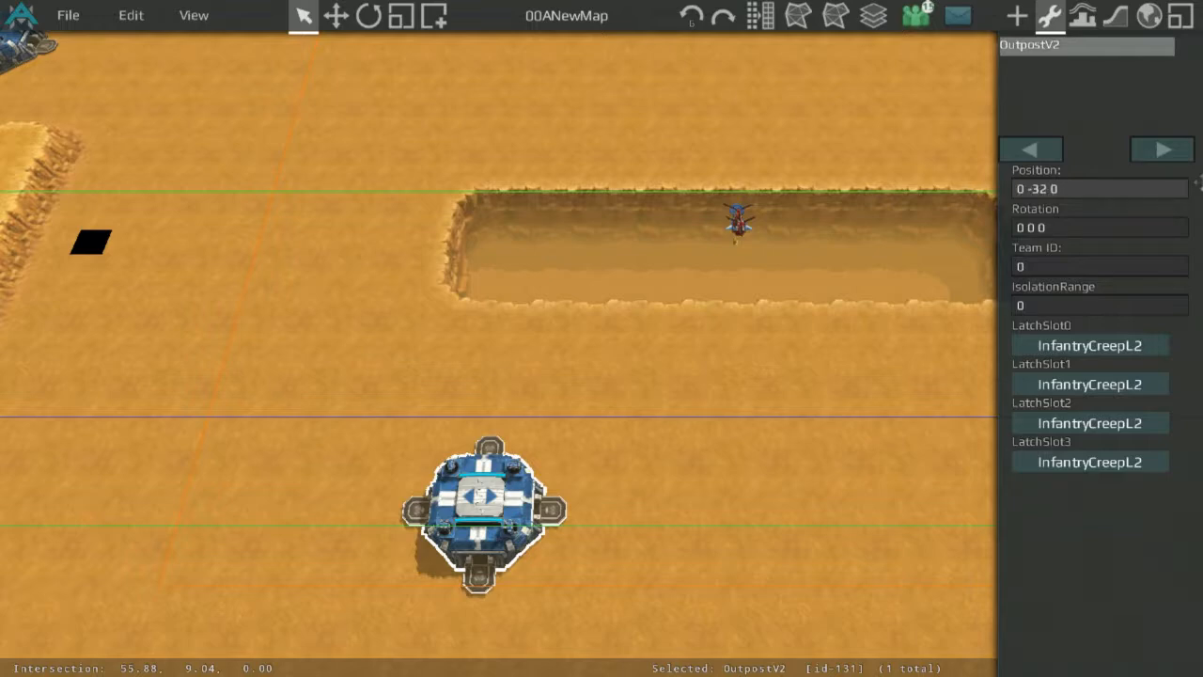
pyautogui.press('Return')
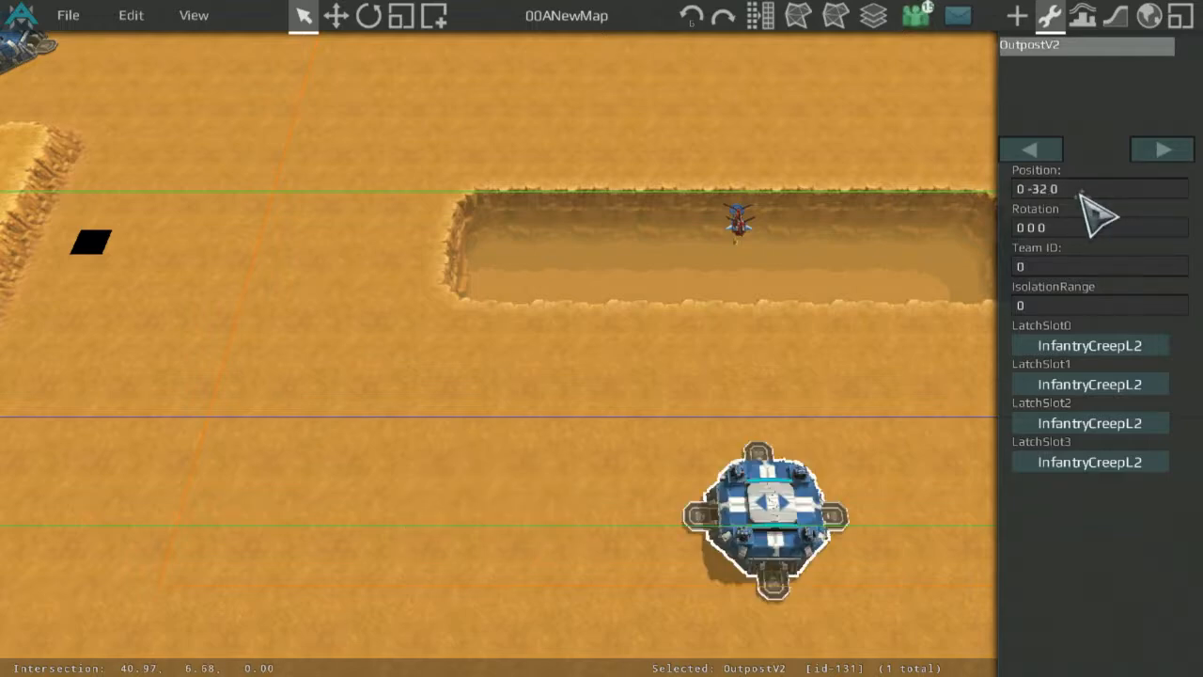
# Examine the repositioned outpost's alignment with the pit and the T-shaped cut, and check its Team ID property.
pyautogui.moveTo(846, 304); pyautogui.dragTo(820, 222, button='middle')
pyautogui.moveTo(896, 250); pyautogui.dragTo(766, 292, button='middle')
pyautogui.scroll(4, 739, 294)
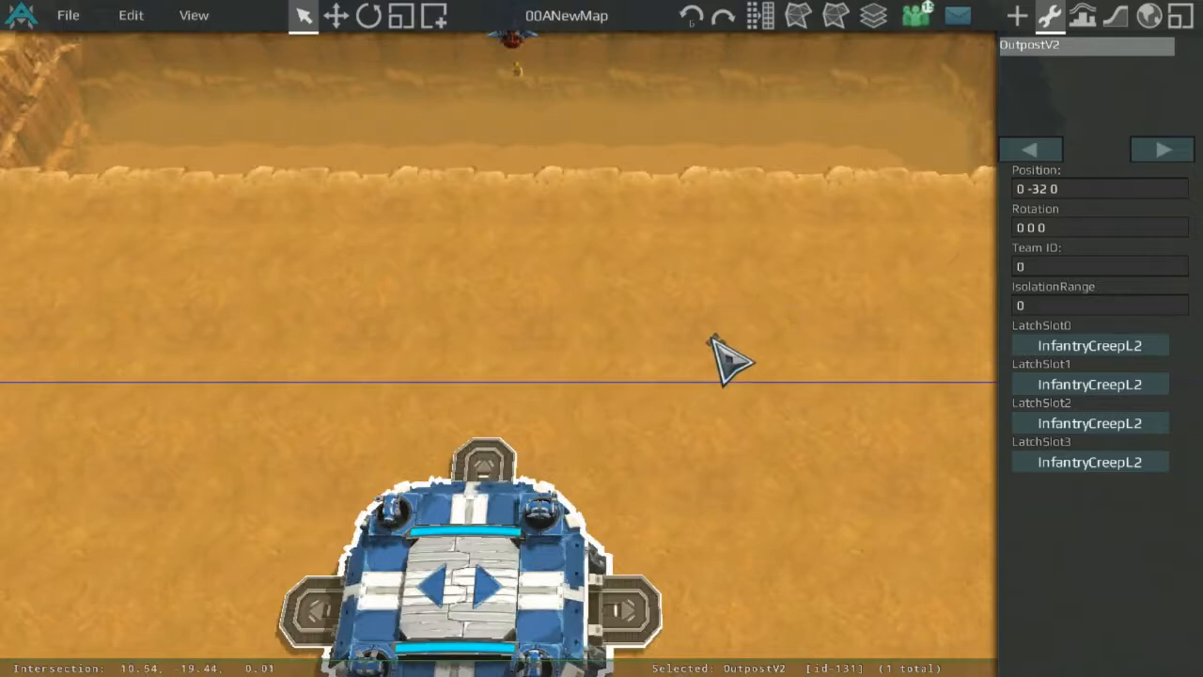
pyautogui.scroll(-4, 902, 275)
pyautogui.scroll(4, 790, 301)
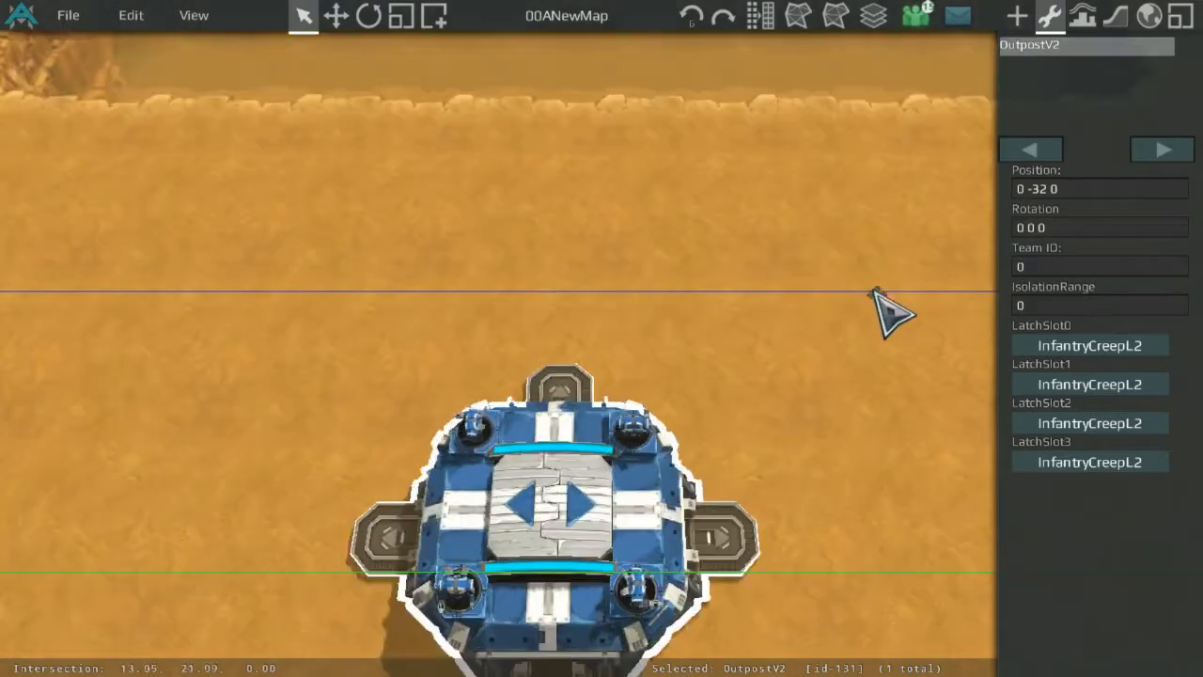
pyautogui.scroll(-5, 794, 242)
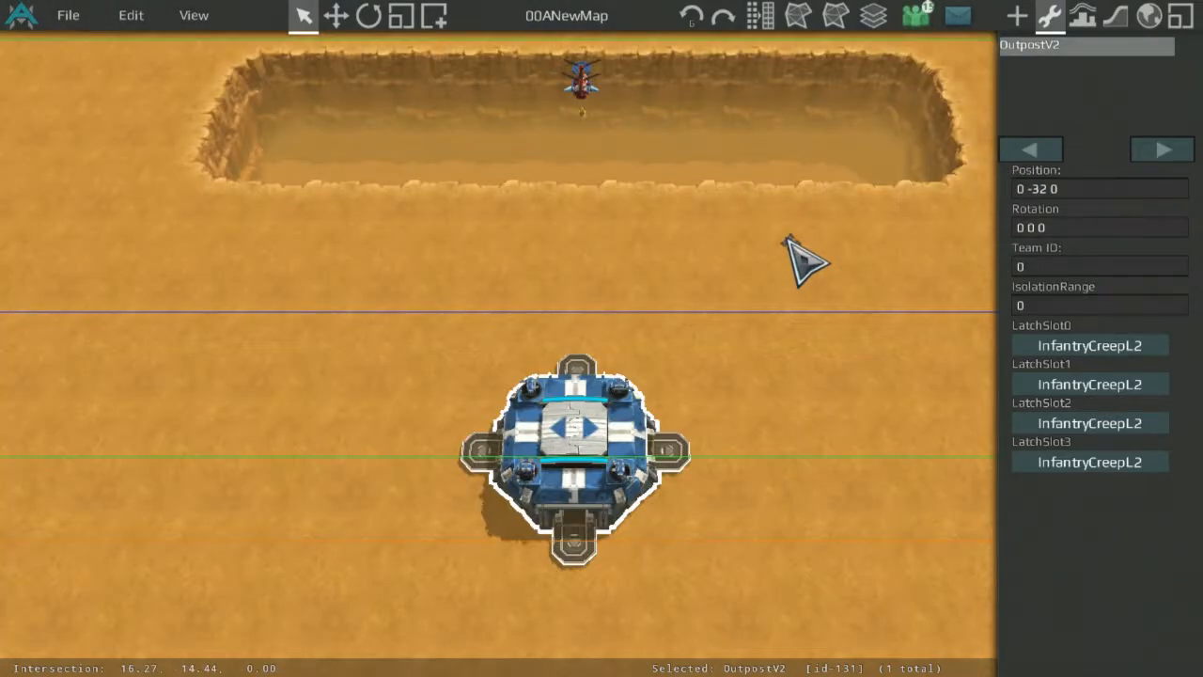
pyautogui.moveTo(493, 219); pyautogui.dragTo(514, 205, button='middle')
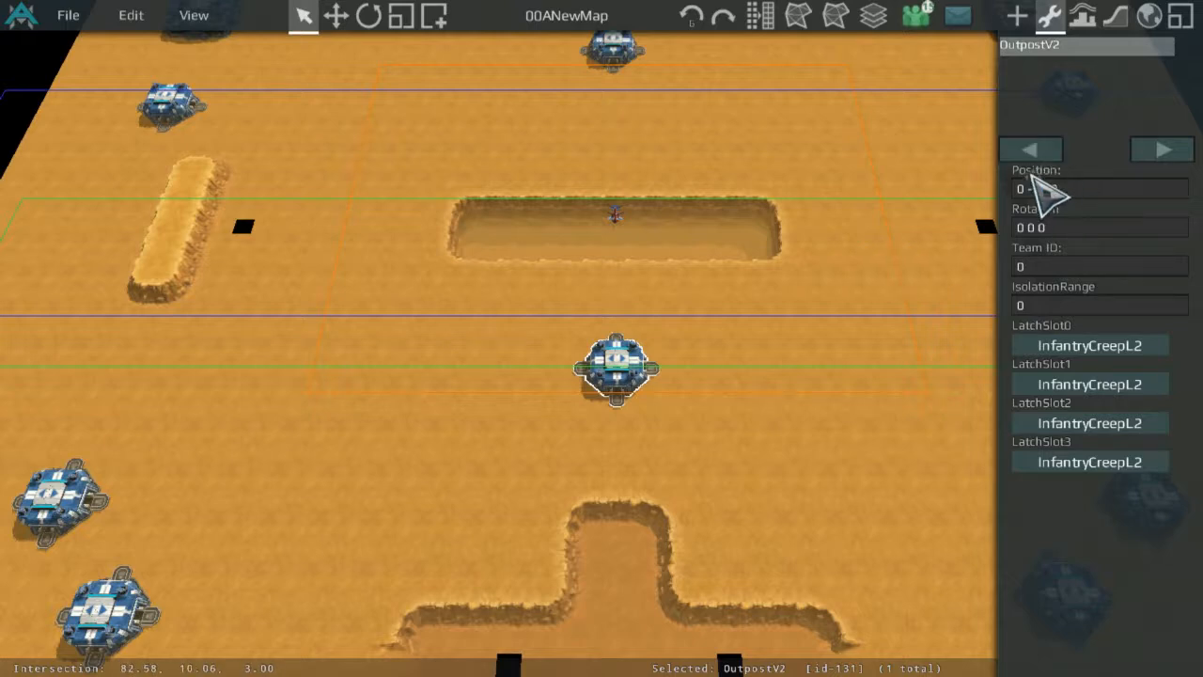
pyautogui.click(1082, 270)
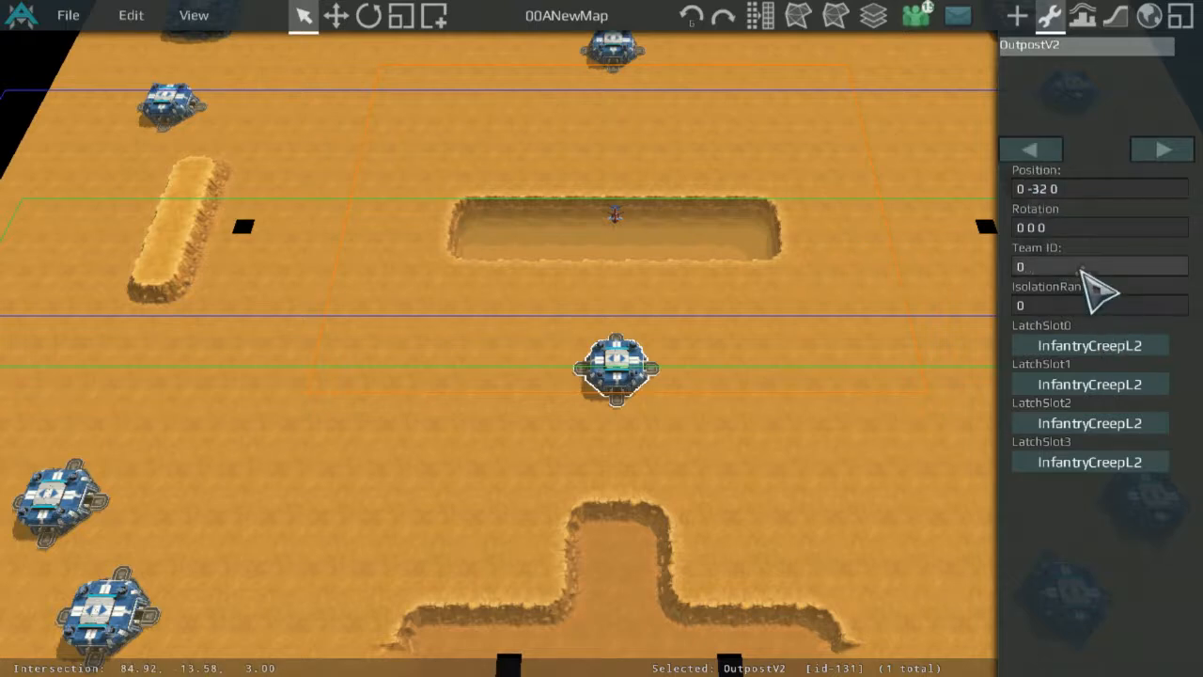
# Try placing an infantry unit on the open ground to the right of the outpost below the pit.
pyautogui.click(1018, 16)
pyautogui.click(1044, 59)
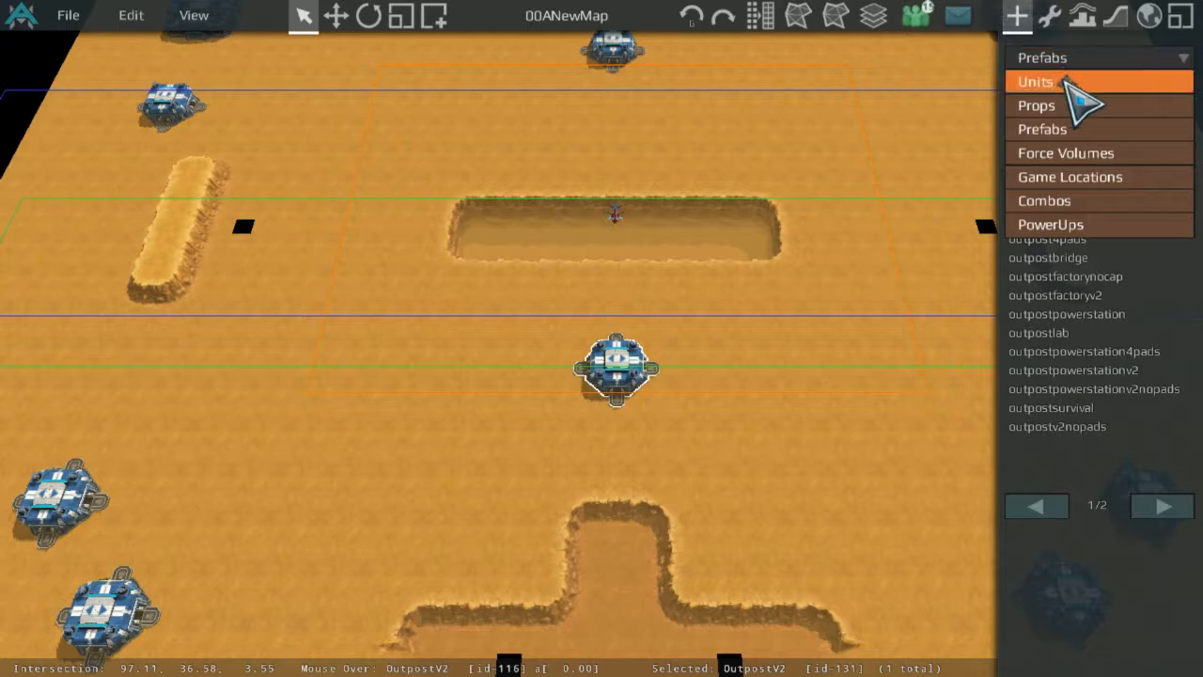
pyautogui.click(1067, 82)
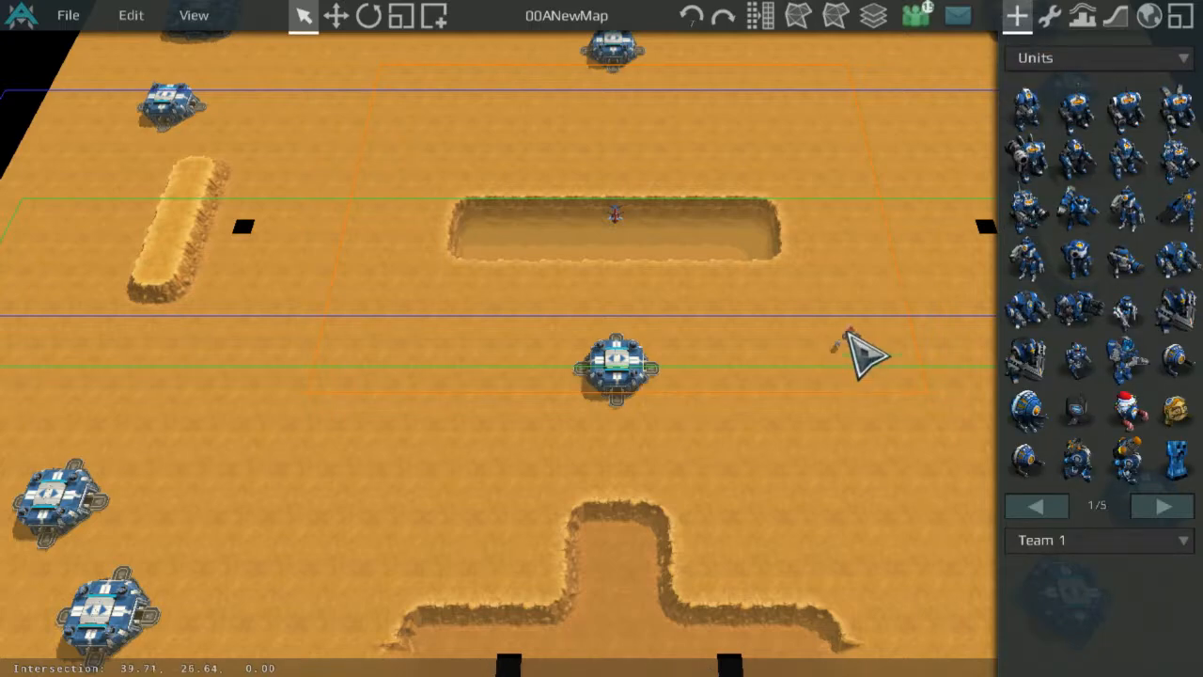
pyautogui.scroll(5, 853, 367)
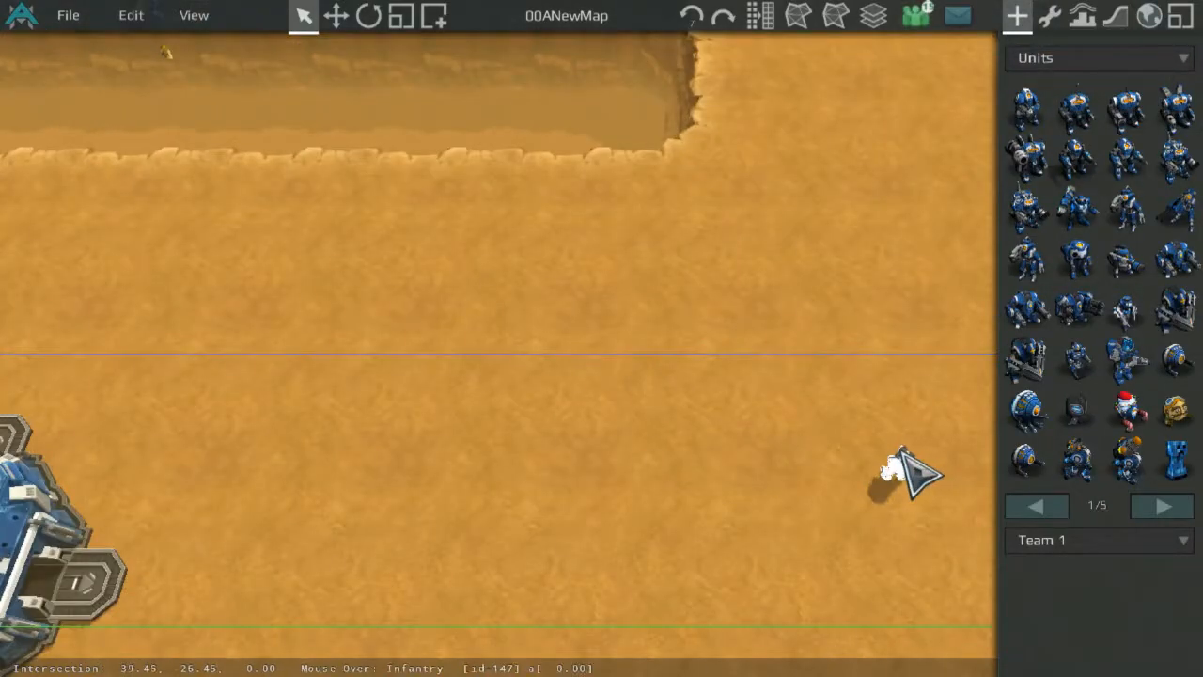
# Set the owner for newly placed units to Player 0.
pyautogui.click(1087, 543)
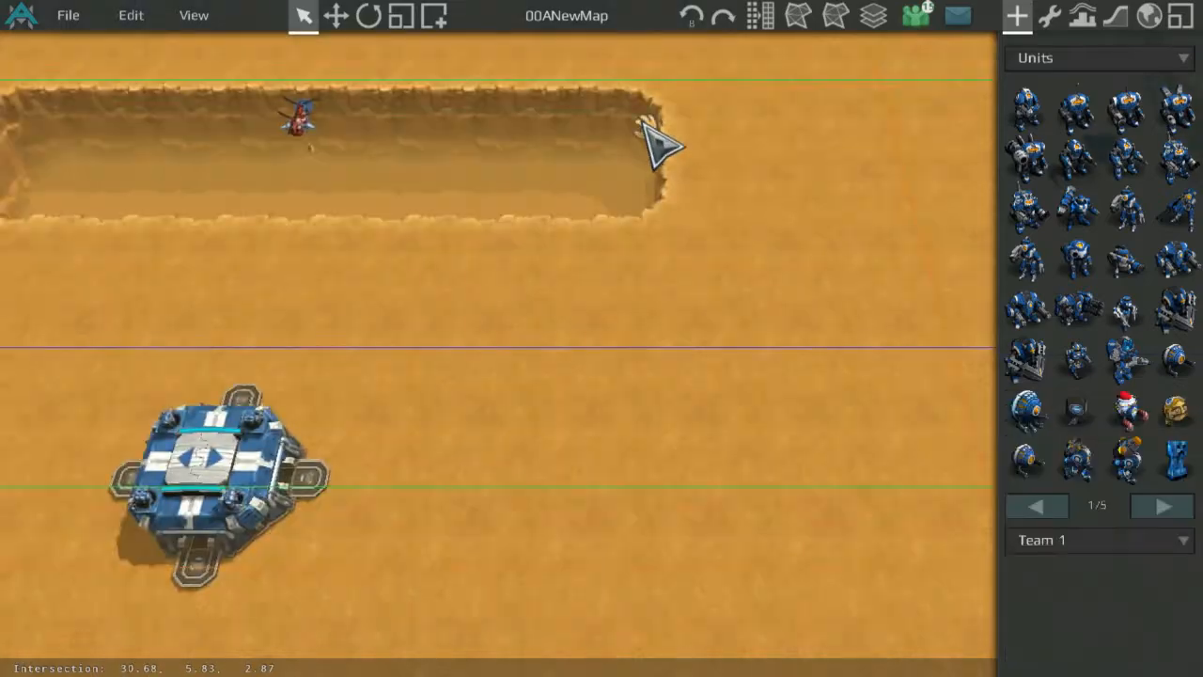
pyautogui.moveTo(648, 123); pyautogui.dragTo(371, 173, button='middle')
pyautogui.scroll(-5, 591, 282)
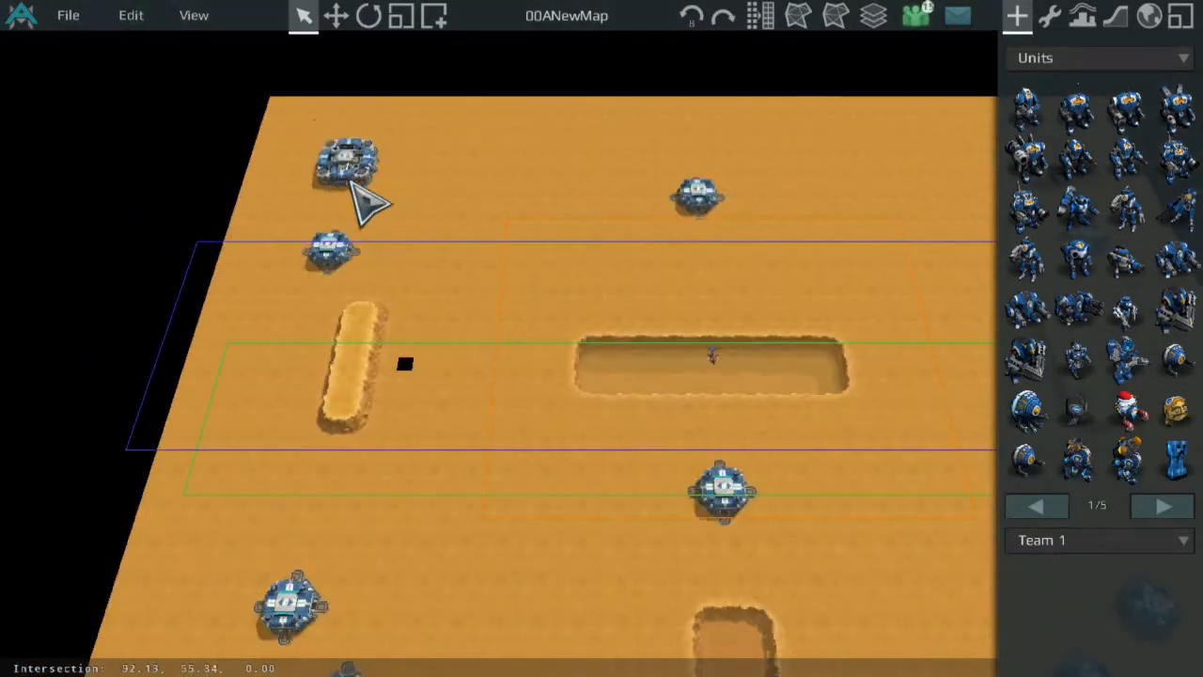
pyautogui.moveTo(331, 141); pyautogui.dragTo(288, 94, button='middle')
pyautogui.scroll(5, 516, 194)
pyautogui.scroll(2, 669, 271)
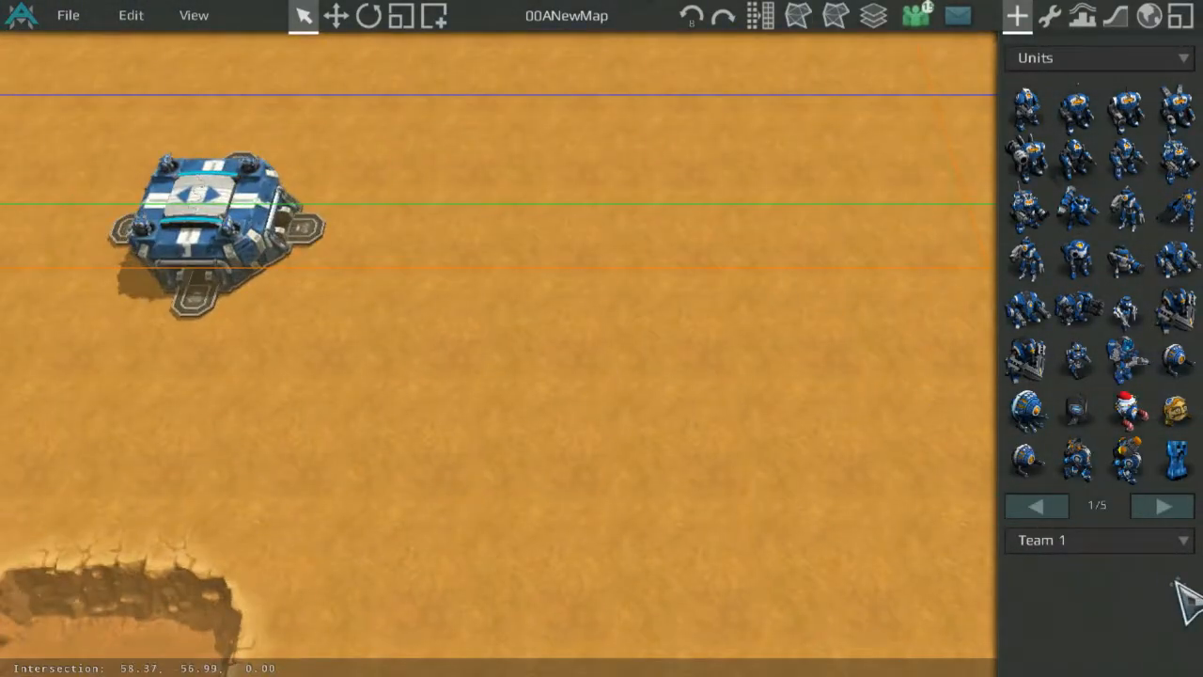
pyautogui.click(1158, 545)
pyautogui.click(1114, 404)
pyautogui.click(1111, 541)
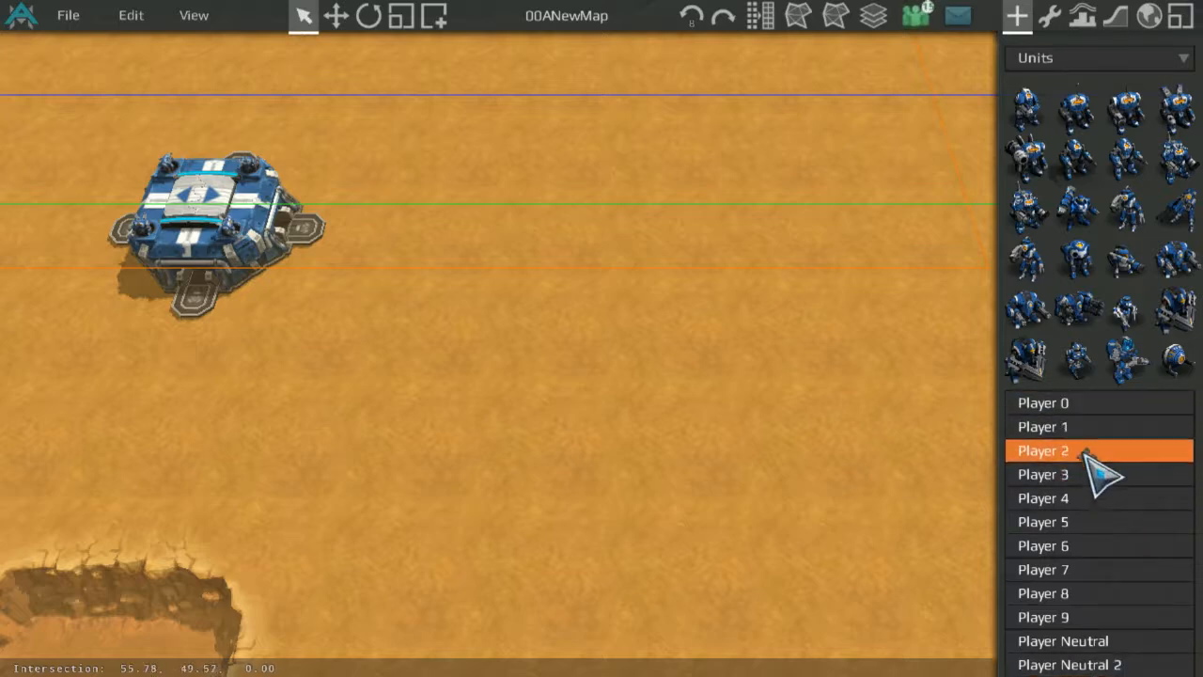
pyautogui.click(1077, 404)
# Examine the owner choices for newly placed units, including the neutral players, and compare them with the outposts around the pit.
pyautogui.scroll(-5, 505, 196)
pyautogui.moveTo(505, 196); pyautogui.dragTo(929, 447, button='middle')
pyautogui.moveTo(532, 274); pyautogui.dragTo(752, 399, button='middle')
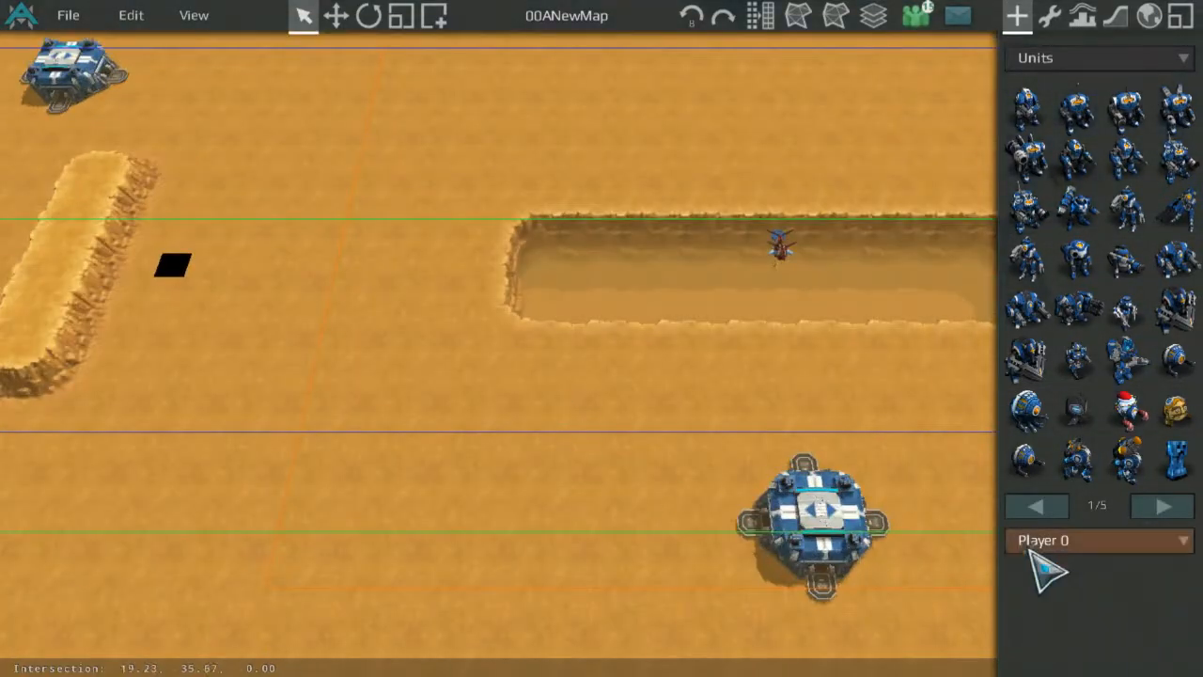
pyautogui.click(1038, 543)
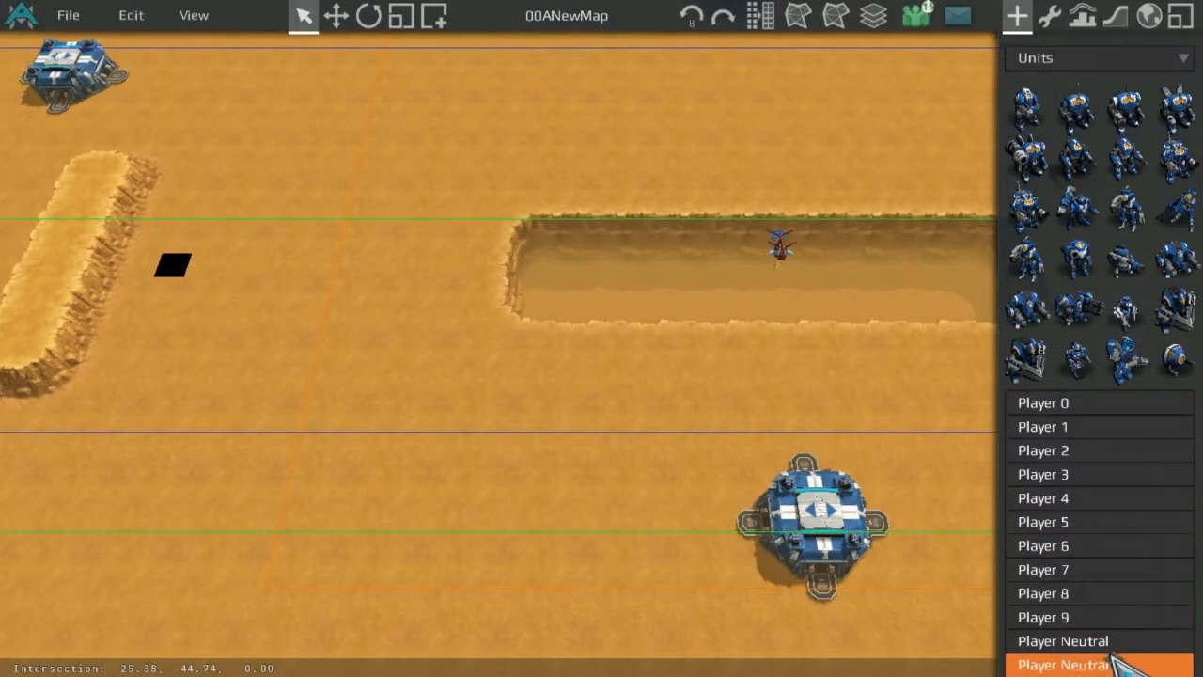
pyautogui.moveTo(937, 552); pyautogui.dragTo(498, 281, button='middle')
pyautogui.scroll(-2, 553, 353)
pyautogui.click(1061, 539)
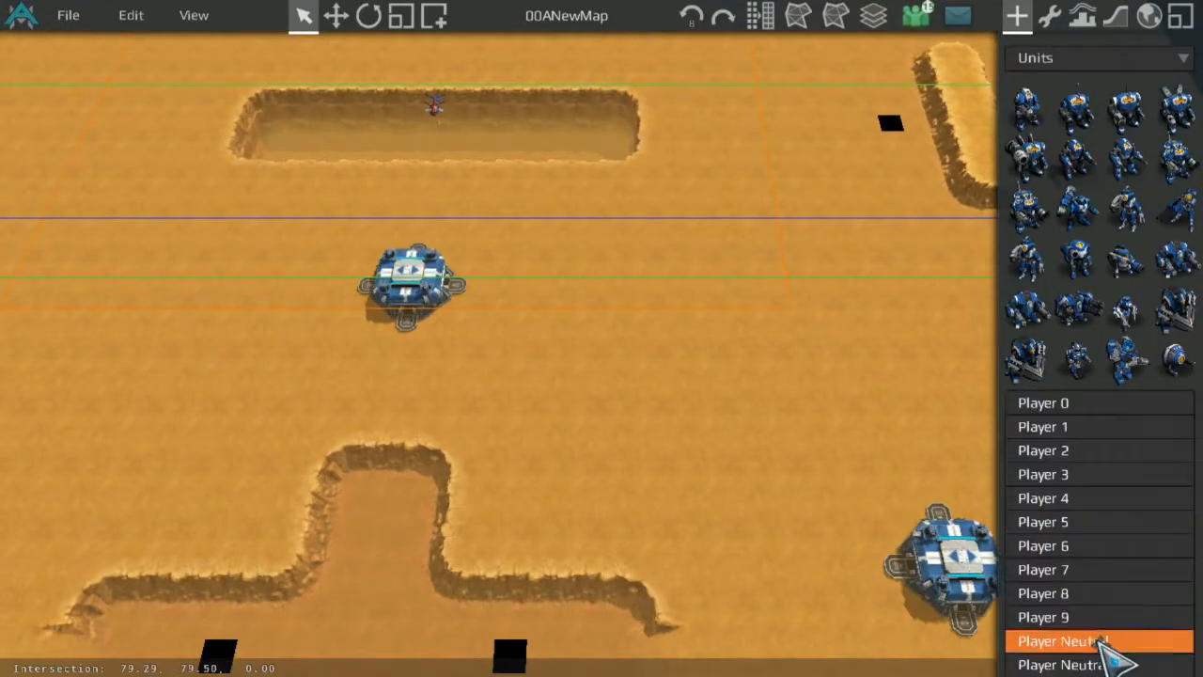
pyautogui.click(389, 223)
pyautogui.moveTo(393, 215); pyautogui.dragTo(561, 182, button='middle')
pyautogui.scroll(3, 611, 188)
pyautogui.moveTo(596, 99); pyautogui.dragTo(660, 349, button='middle')
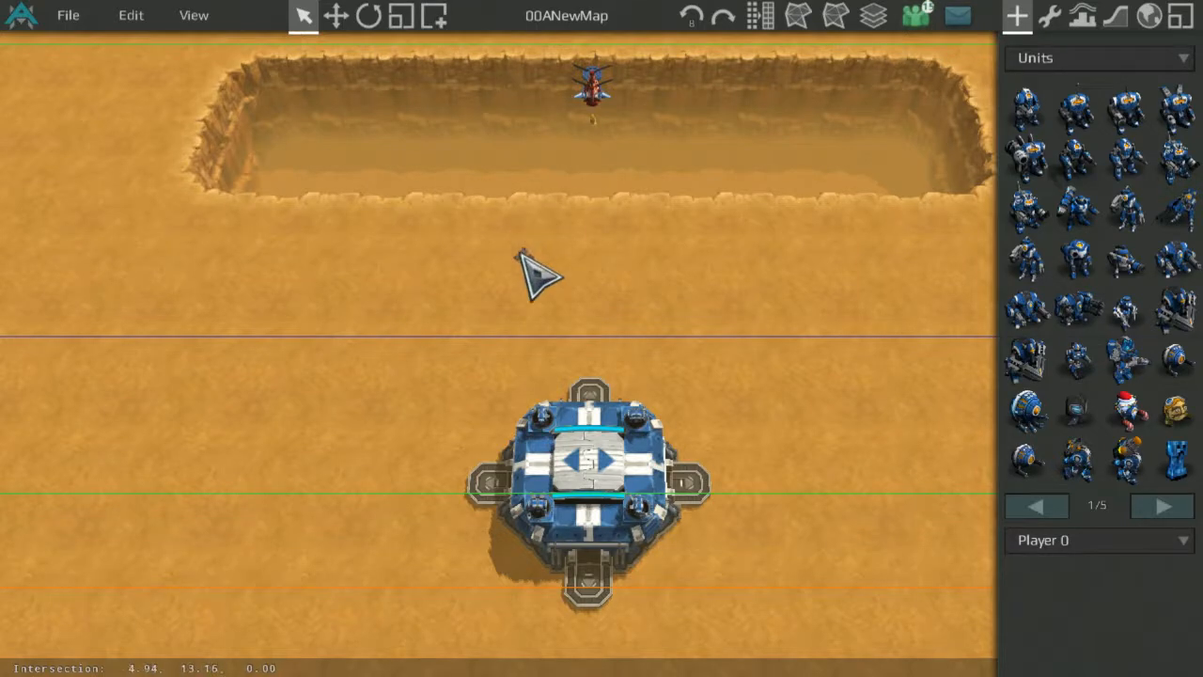
pyautogui.scroll(-3, 523, 223)
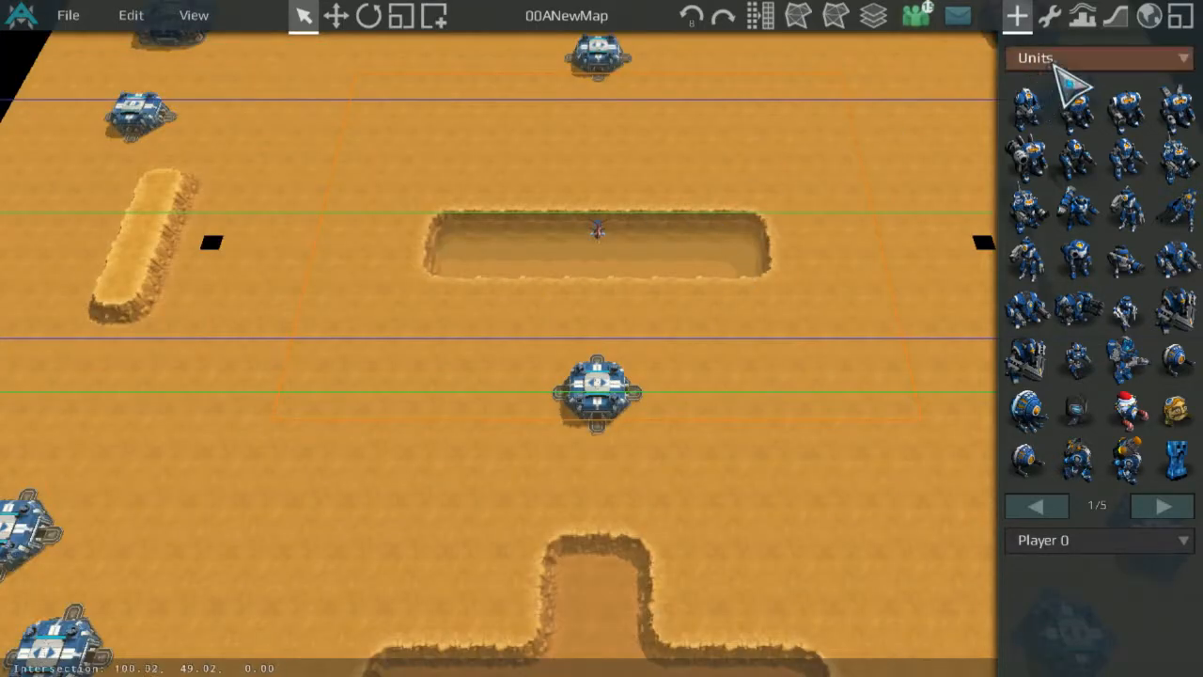
# Set the Team ID of the outpost below the pit to 10.
pyautogui.click(1049, 16)
pyautogui.scroll(2, 639, 406)
pyautogui.click(639, 410)
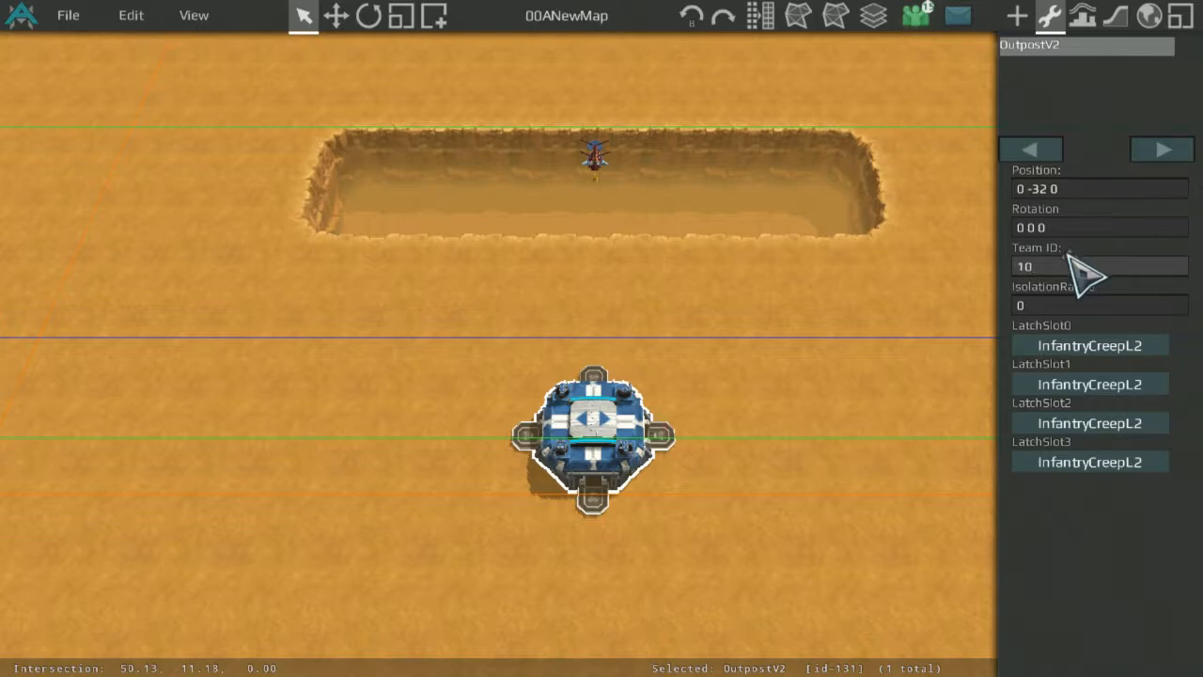
pyautogui.press('Return')
pyautogui.scroll(3, 760, 458)
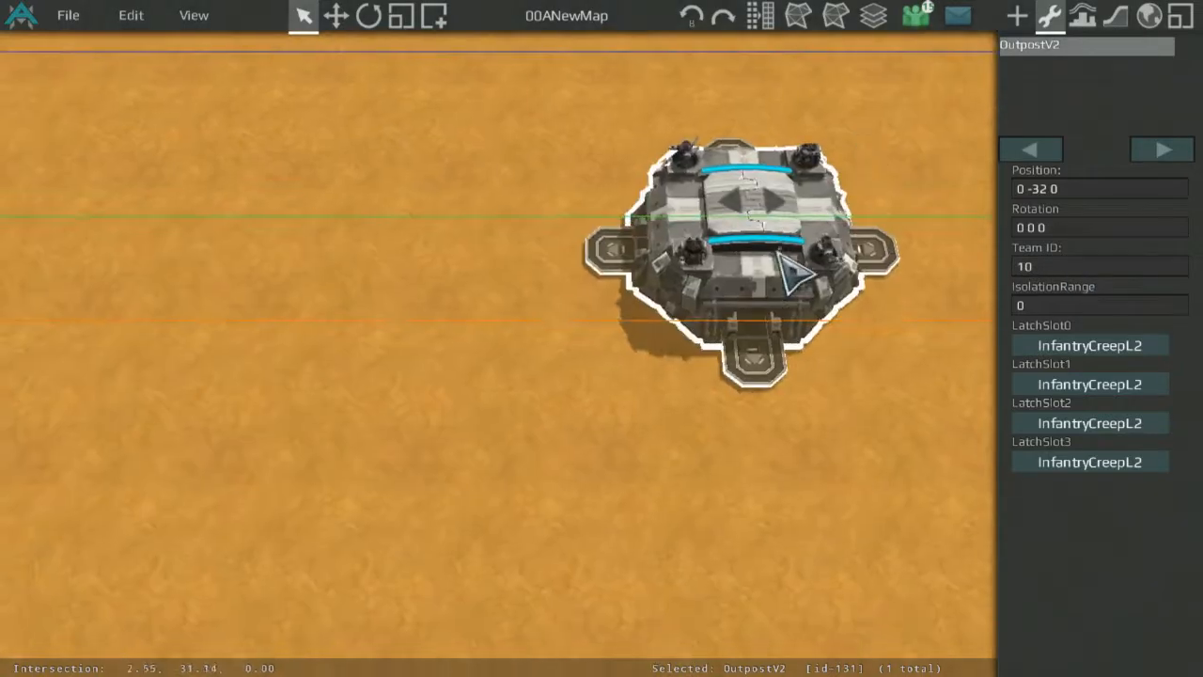
pyautogui.scroll(-5, 591, 323)
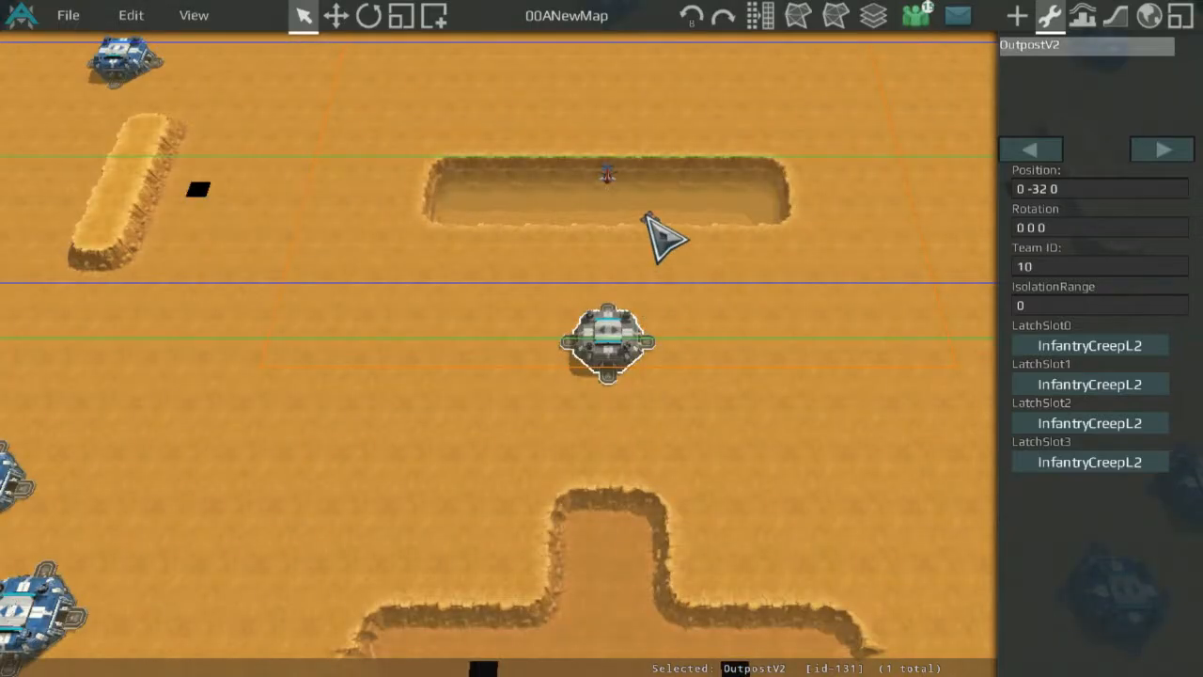
# Examine the ground tile between the pit and the outpost above it, checking its position coordinates.
pyautogui.moveTo(707, 120); pyautogui.dragTo(704, 214, button='middle')
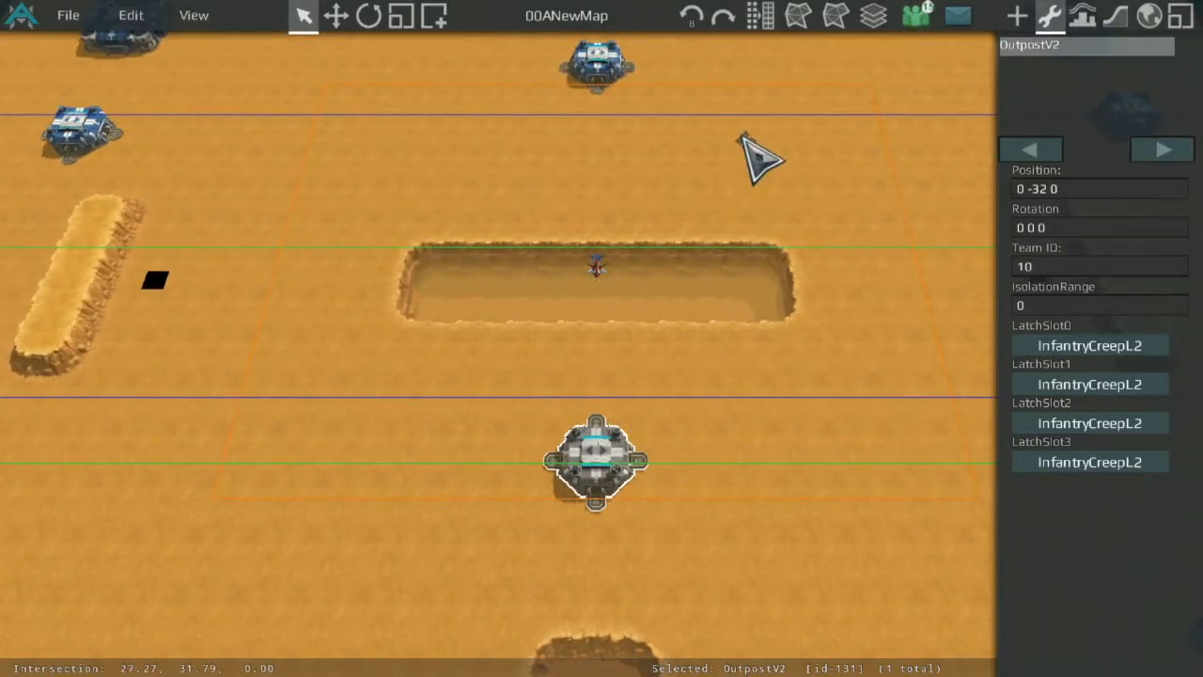
pyautogui.press('w')
pyautogui.scroll(-3, 881, 158)
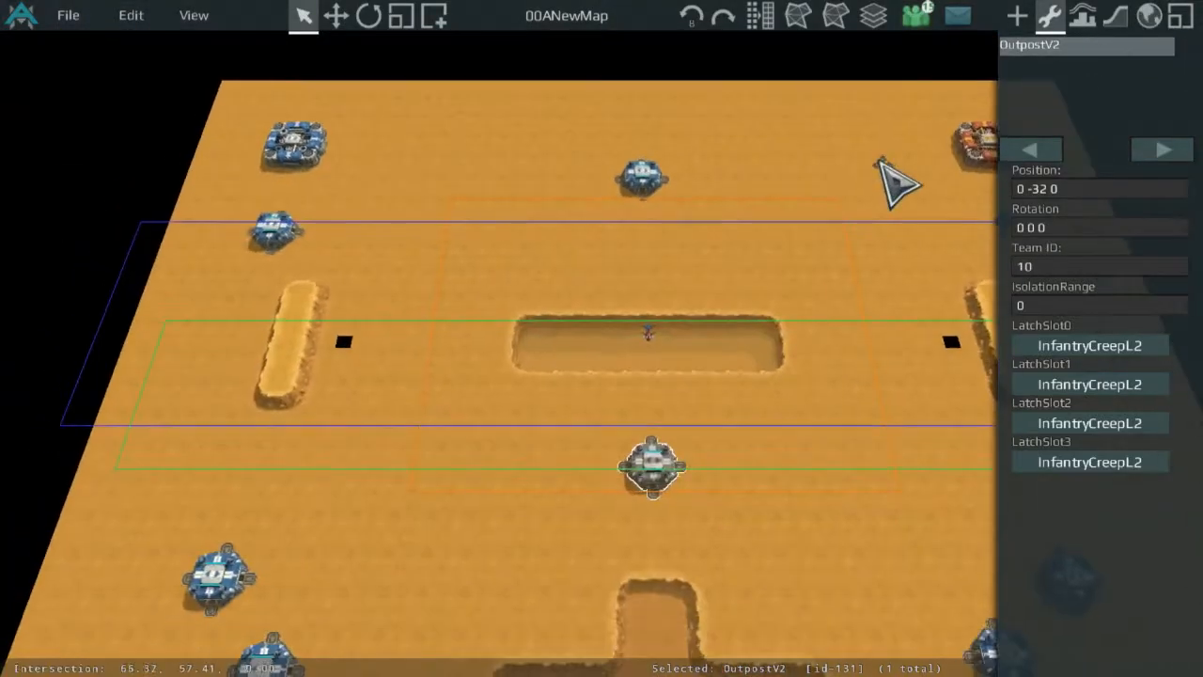
pyautogui.scroll(3, 815, 250)
pyautogui.click(771, 196)
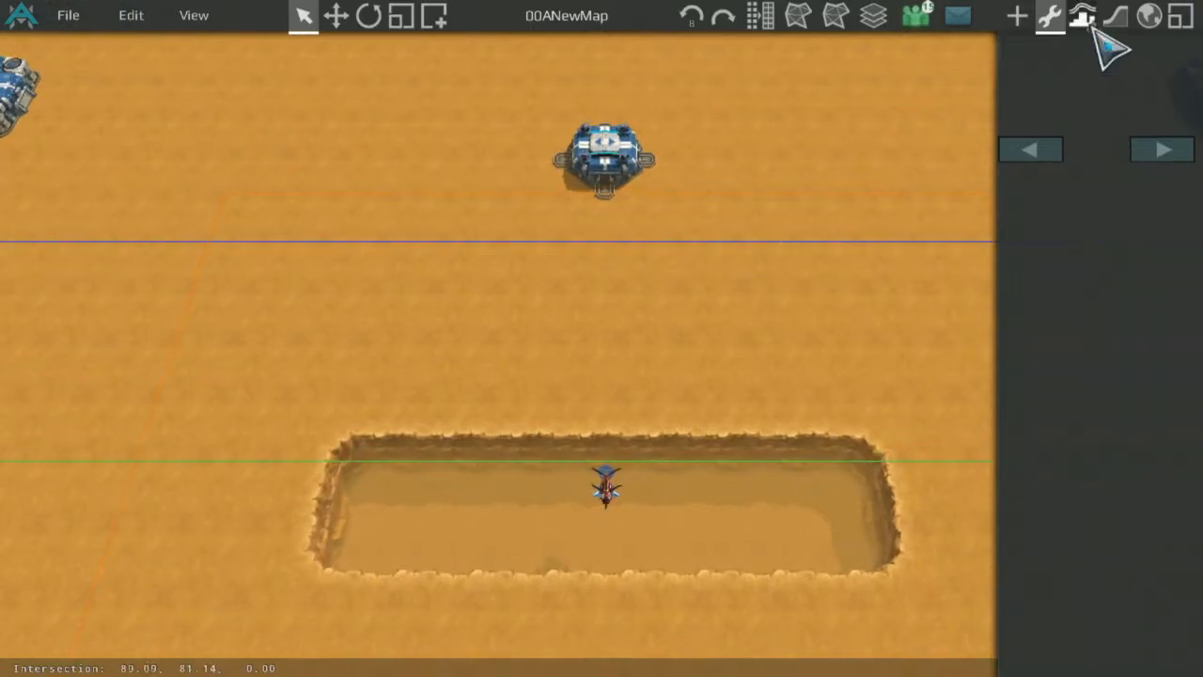
pyautogui.click(1113, 18)
pyautogui.moveTo(579, 552); pyautogui.dragTo(610, 392, button='middle')
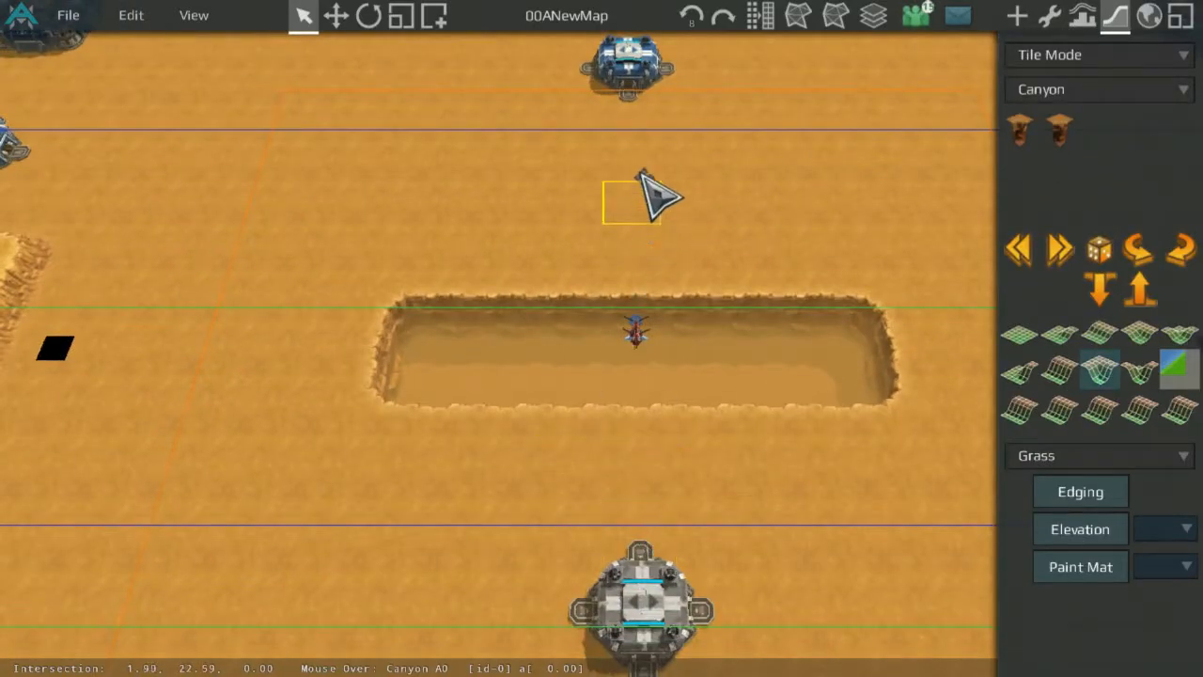
pyautogui.click(641, 179)
pyautogui.scroll(2, 640, 193)
pyautogui.moveTo(639, 205); pyautogui.dragTo(606, 670, button='middle')
pyautogui.click(609, 596)
pyautogui.moveTo(609, 596); pyautogui.dragTo(633, 362, button='middle')
pyautogui.click(640, 307)
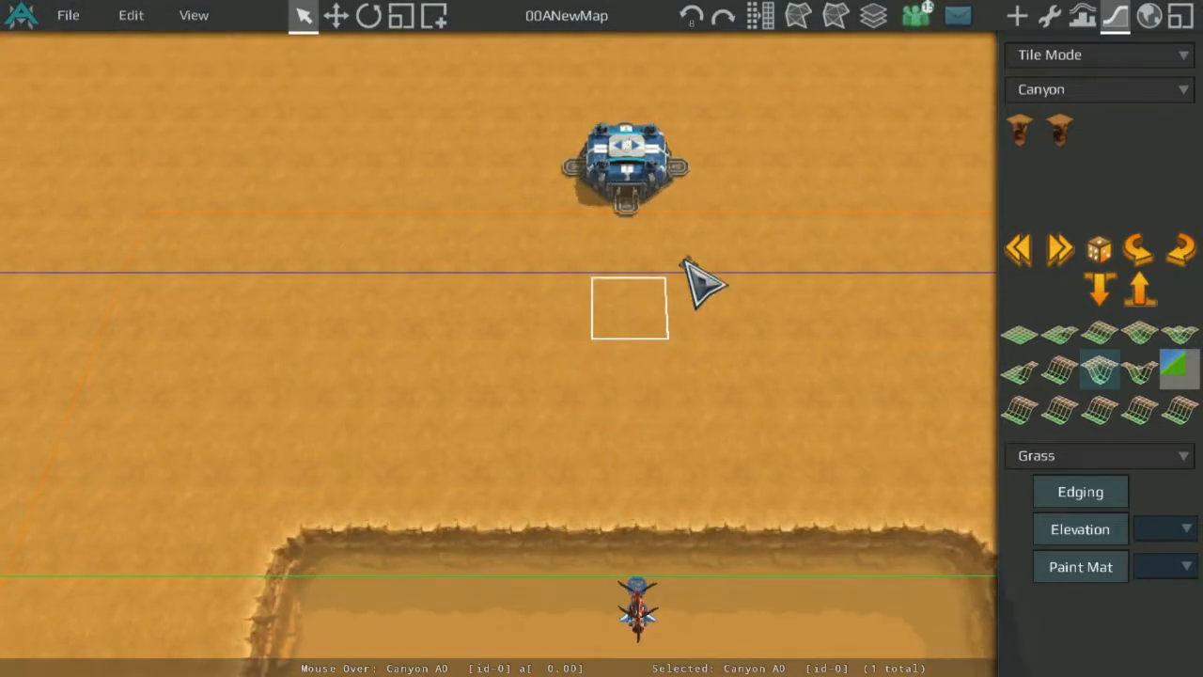
pyautogui.scroll(-5, 799, 259)
pyautogui.click(1049, 15)
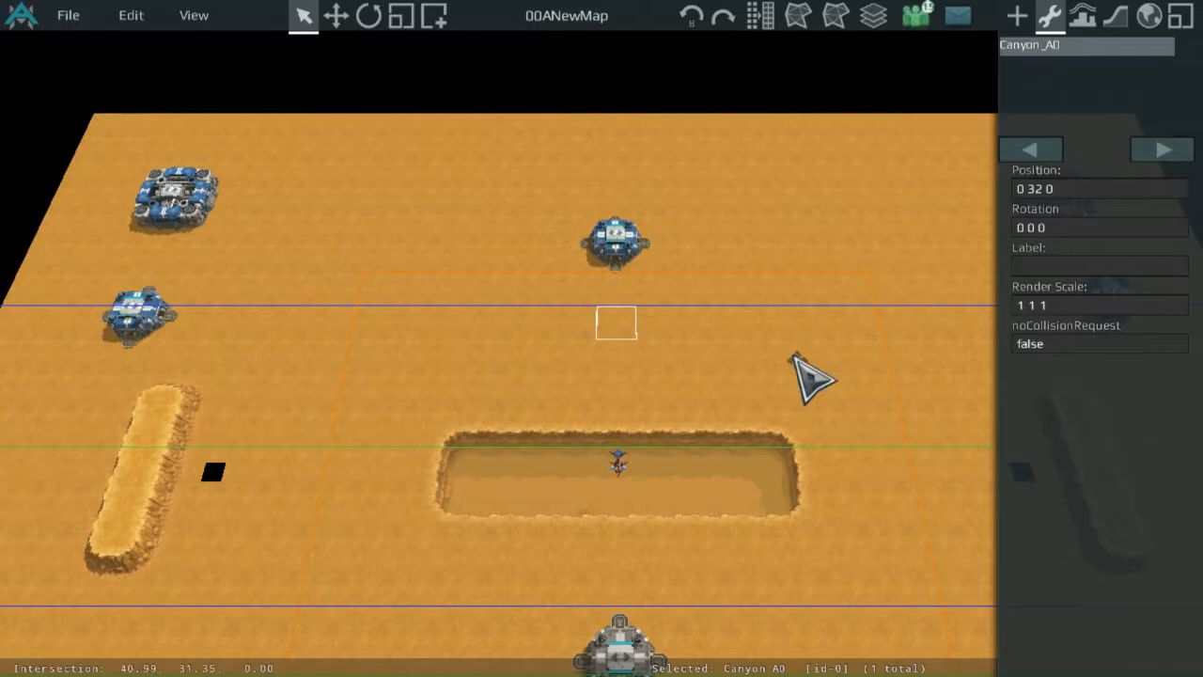
# Set the position of the outpost above the pit to 0 32 0.
pyautogui.click(620, 649)
pyautogui.scroll(3, 709, 258)
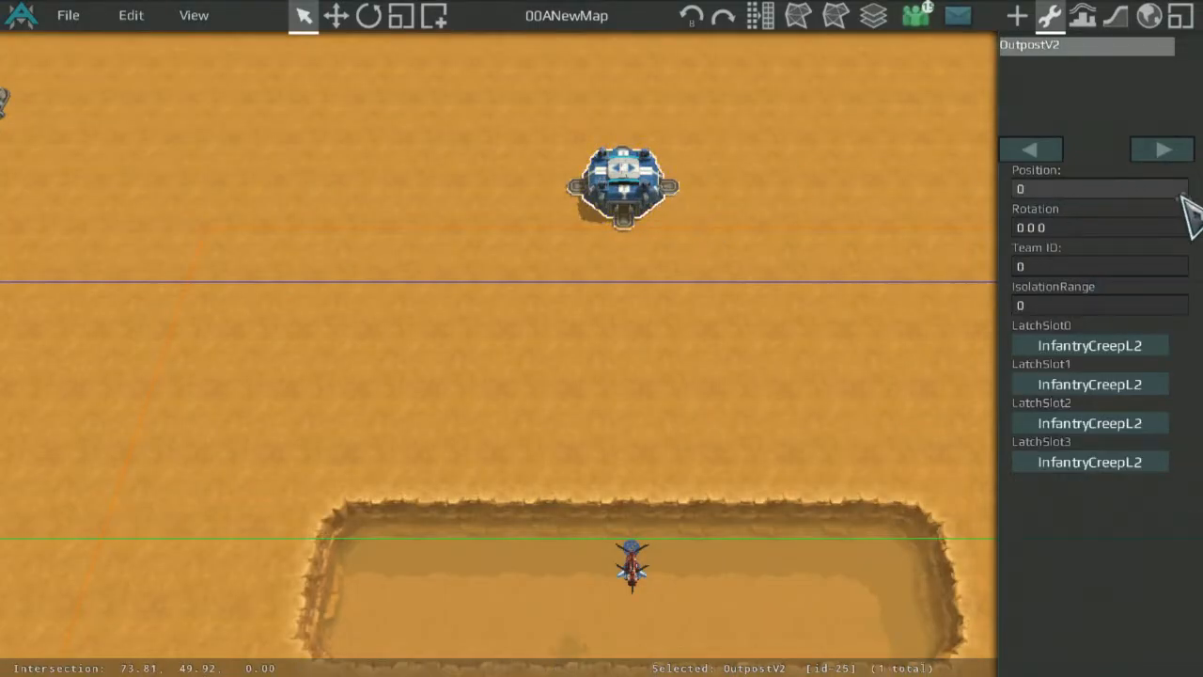
pyautogui.write('0')
pyautogui.scroll(3, 840, 202)
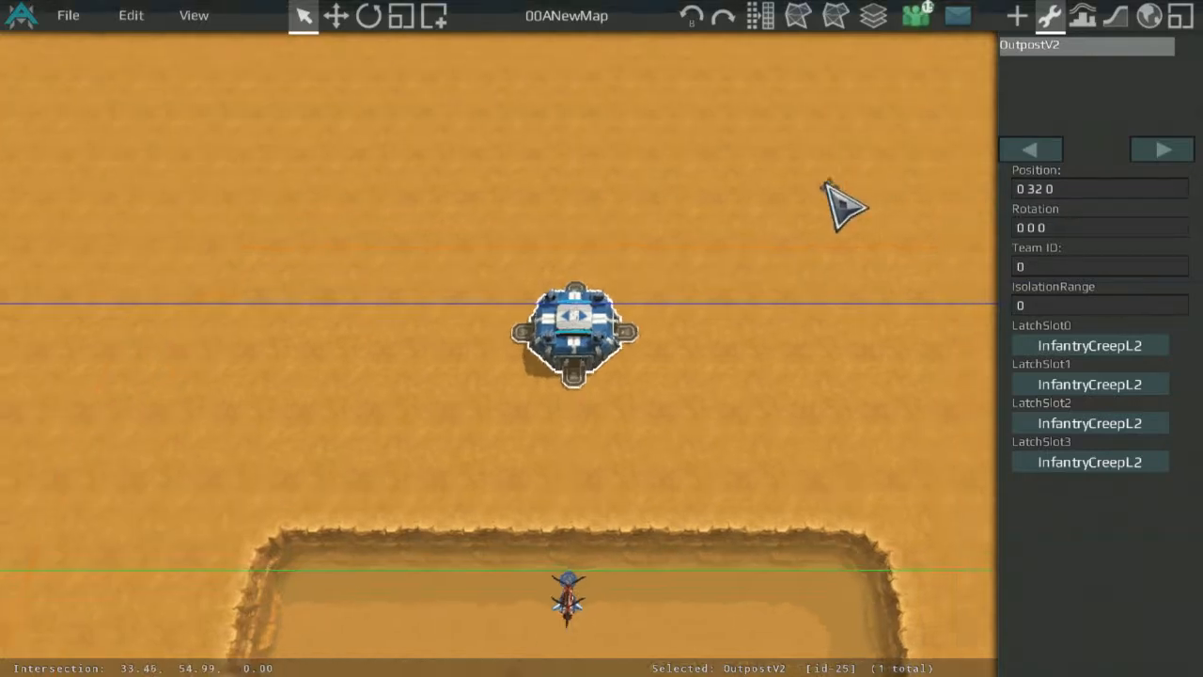
pyautogui.scroll(-3, 489, 385)
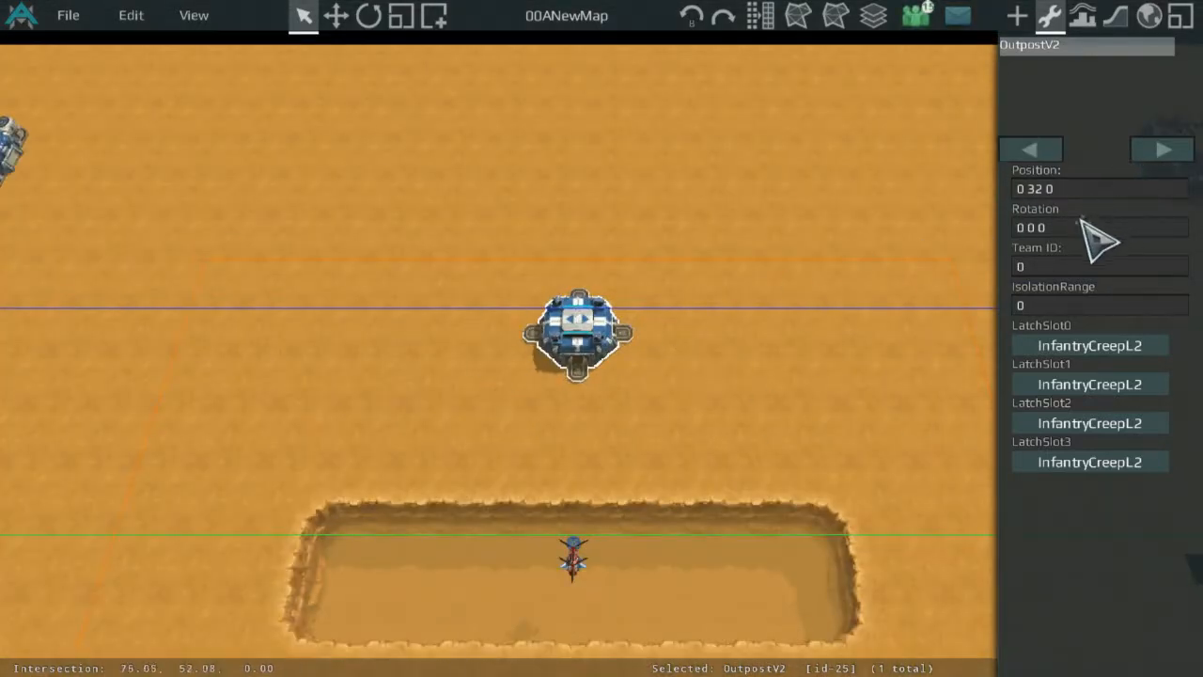
pyautogui.moveTo(618, 367); pyautogui.dragTo(649, 256, button='middle')
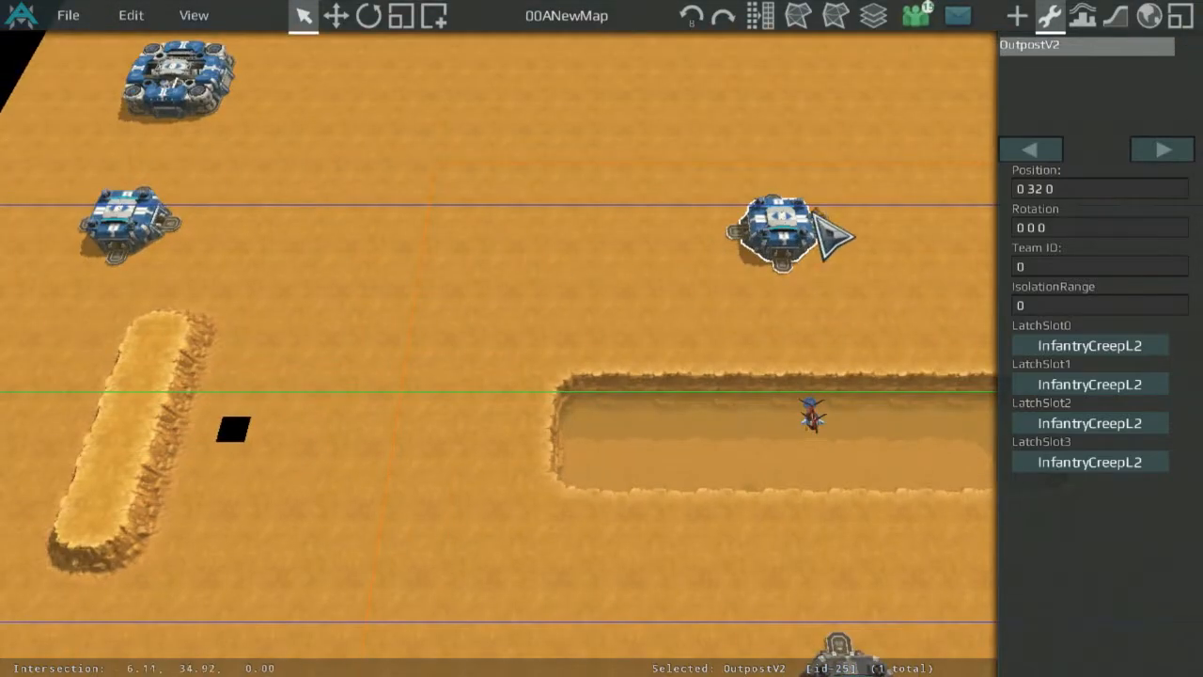
pyautogui.scroll(2, 834, 235)
pyautogui.scroll(-2, 695, 340)
pyautogui.scroll(2, 559, 367)
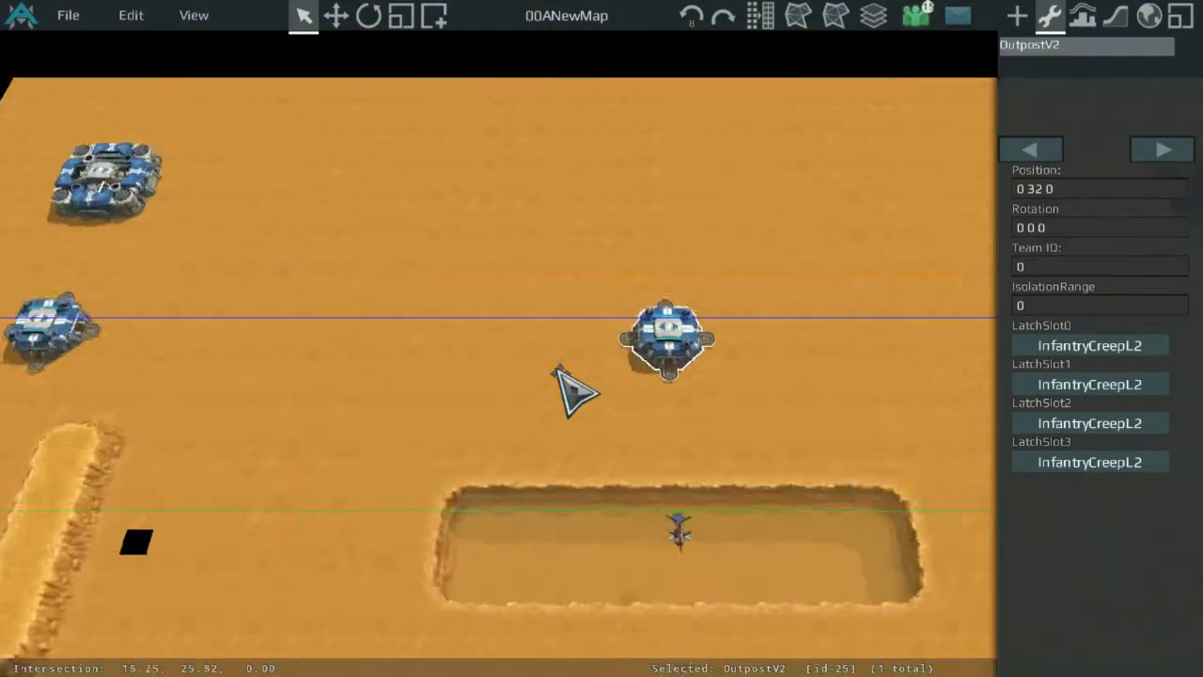
# Move the outpost near the blue base closer to the map's left edge, keeping it just below the base.
pyautogui.click(279, 445)
pyautogui.scroll(-2, 251, 399)
pyautogui.moveTo(188, 336); pyautogui.dragTo(130, 297)
pyautogui.moveTo(242, 175); pyautogui.dragTo(375, 258, button='middle')
pyautogui.moveTo(282, 379); pyautogui.dragTo(663, 402, button='middle')
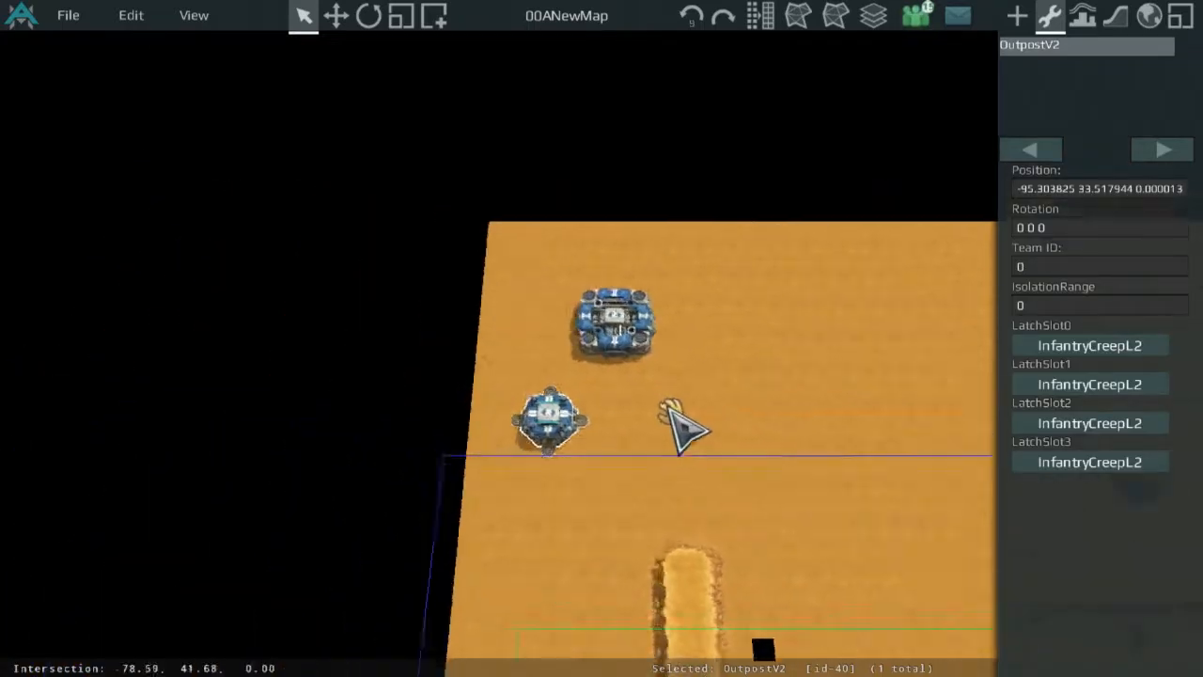
pyautogui.scroll(2, 696, 416)
pyautogui.moveTo(562, 505); pyautogui.dragTo(584, 557)
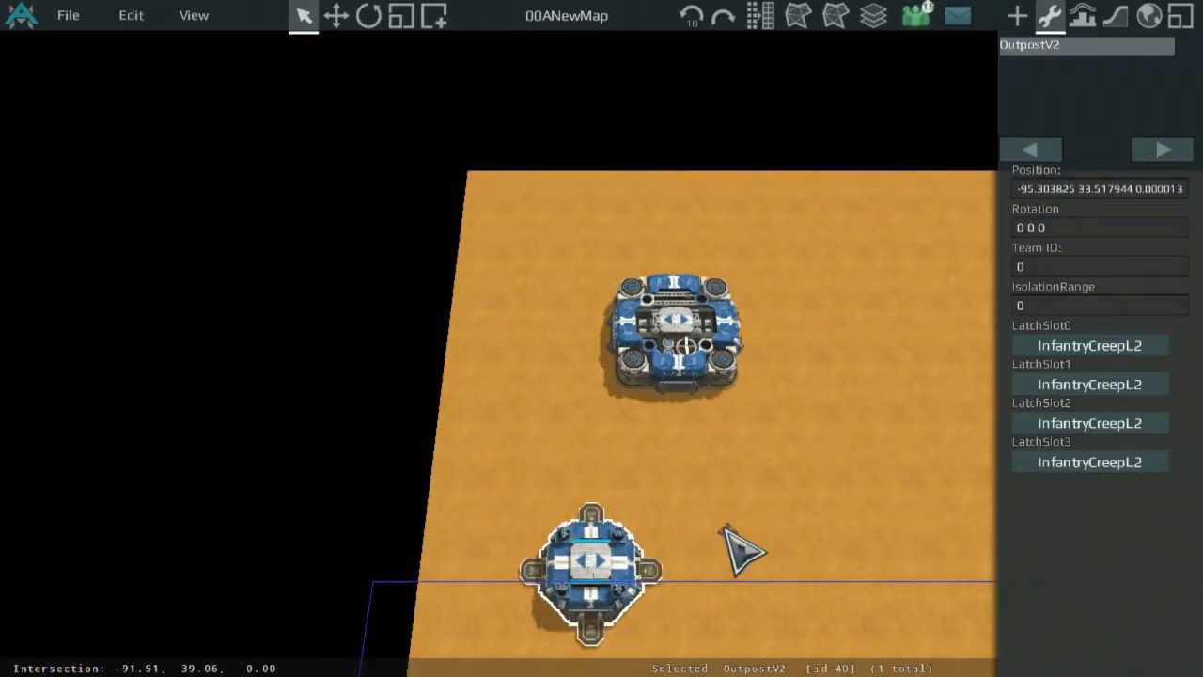
pyautogui.moveTo(718, 530); pyautogui.dragTo(708, 367, button='middle')
pyautogui.moveTo(586, 367)
pyautogui.mouseDown()
pyautogui.moveTo(639, 345)
pyautogui.moveTo(406, 420)
pyautogui.moveTo(616, 379)
pyautogui.moveTo(598, 366)
pyautogui.moveTo(606, 380)
pyautogui.mouseUp()
pyautogui.click(655, 329)
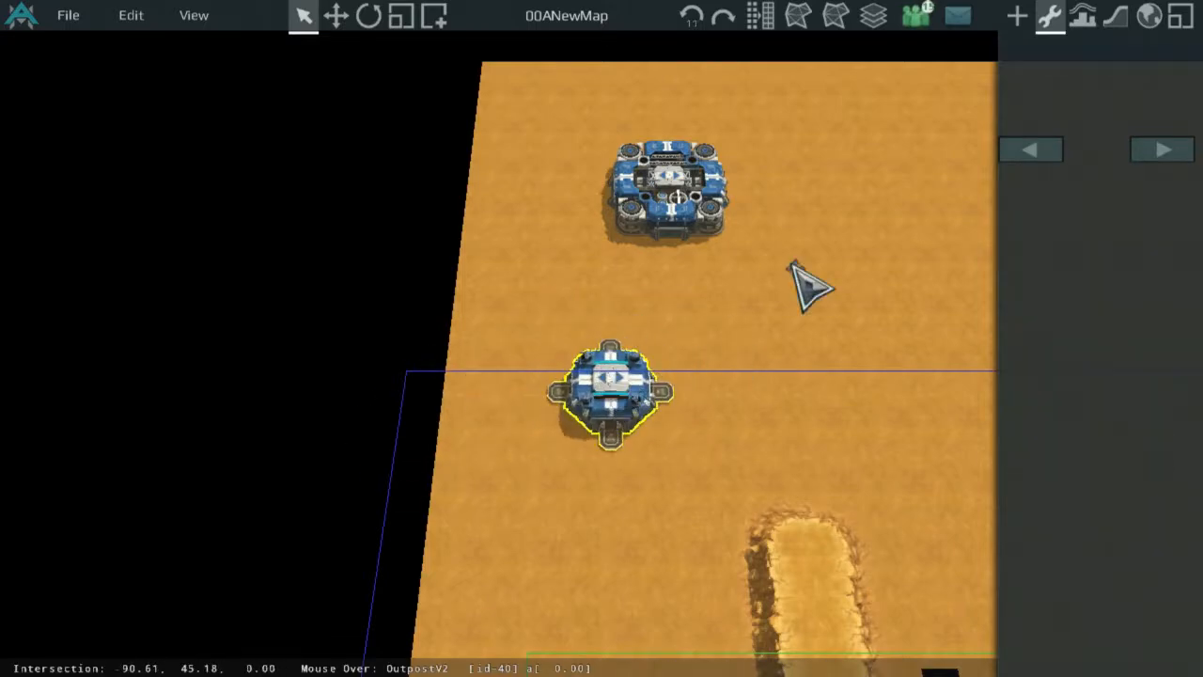
# Set the position of the outpost below the blue base to -104 32 0.
pyautogui.click(613, 367)
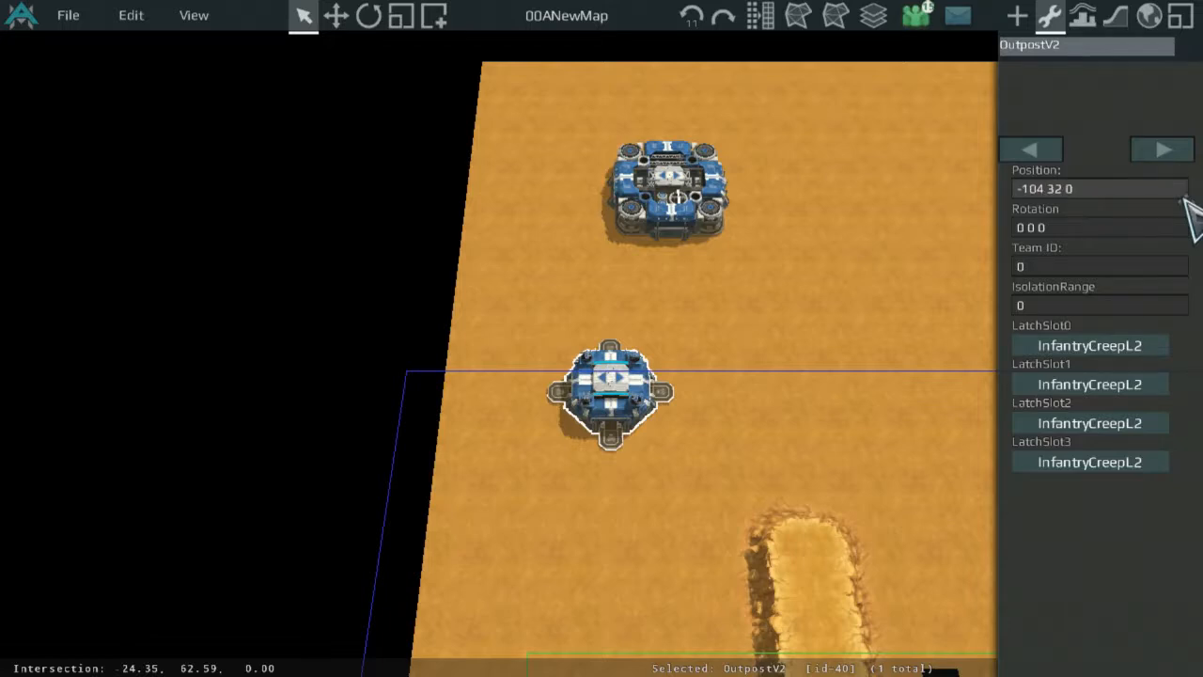
pyautogui.press('Return')
pyautogui.moveTo(747, 314); pyautogui.dragTo(451, 191, button='middle')
pyautogui.click(596, 233)
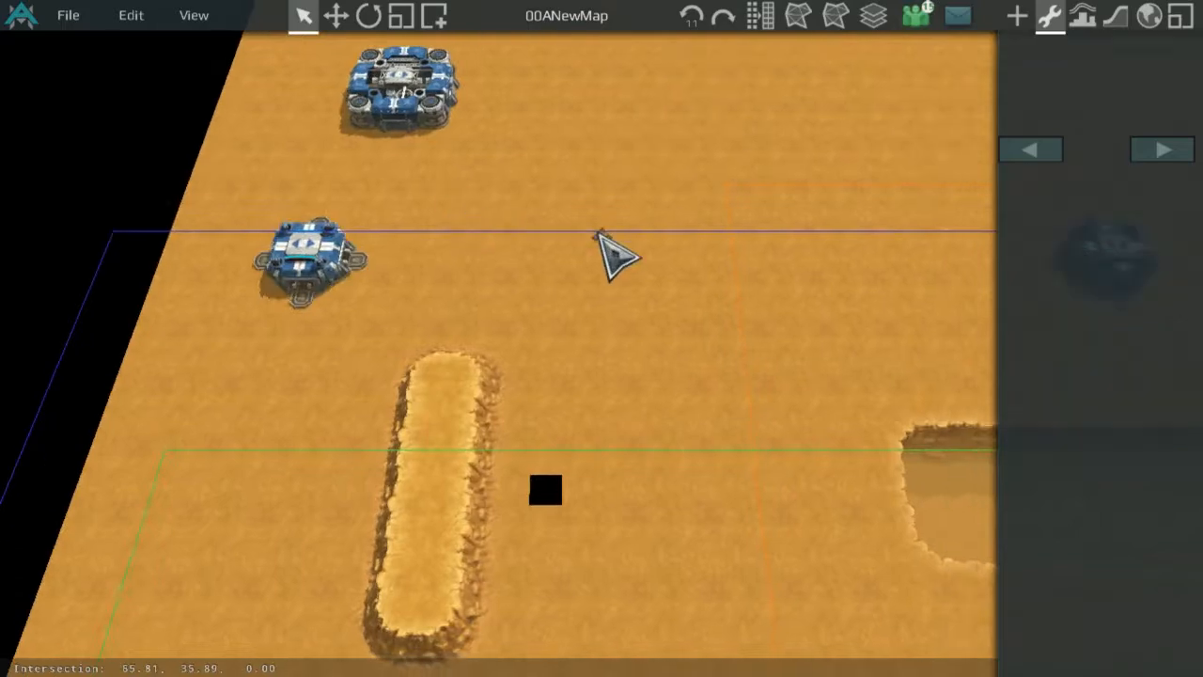
# Set the Team ID of the outpost above the pit to 10.
pyautogui.scroll(-4, 602, 225)
pyautogui.scroll(-1, 745, 251)
pyautogui.moveTo(632, 329); pyautogui.dragTo(512, 333, button='middle')
pyautogui.scroll(-3, 513, 333)
pyautogui.scroll(6, 438, 167)
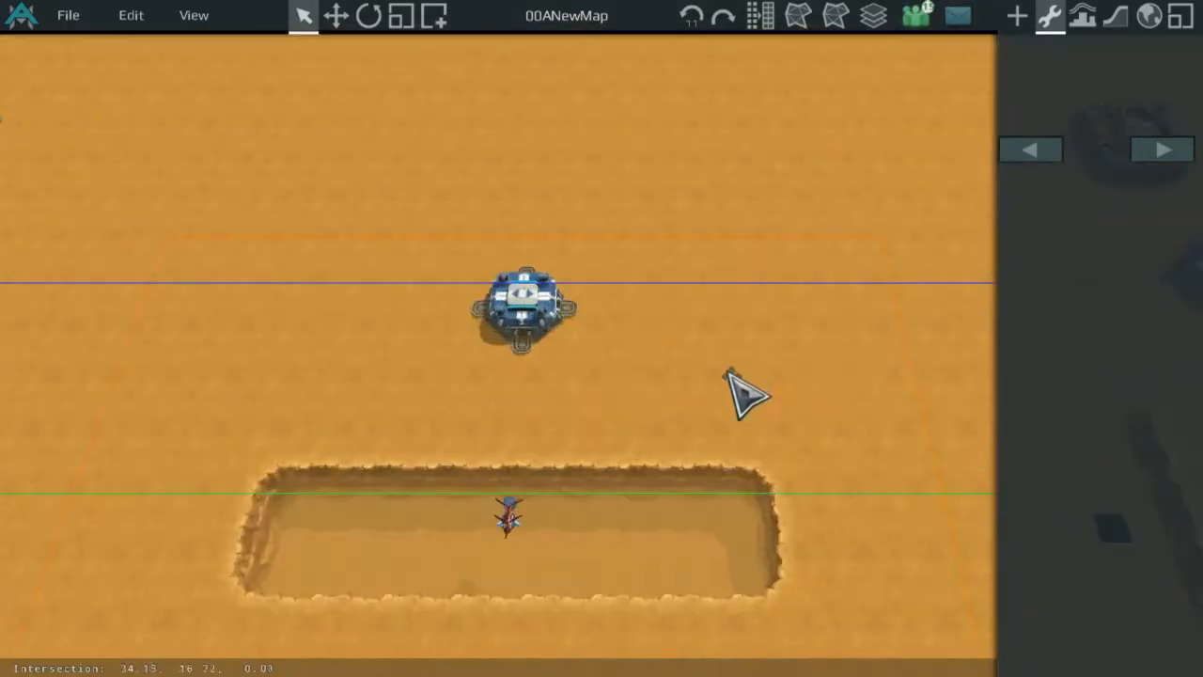
pyautogui.click(563, 288)
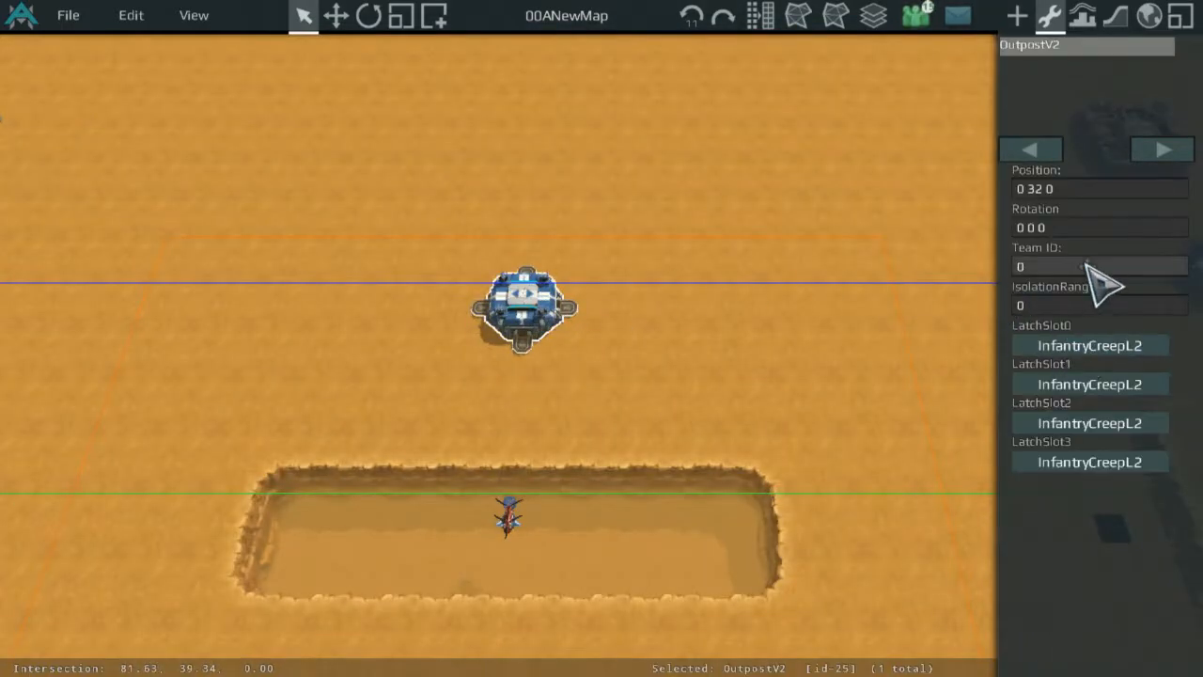
pyautogui.press('Return')
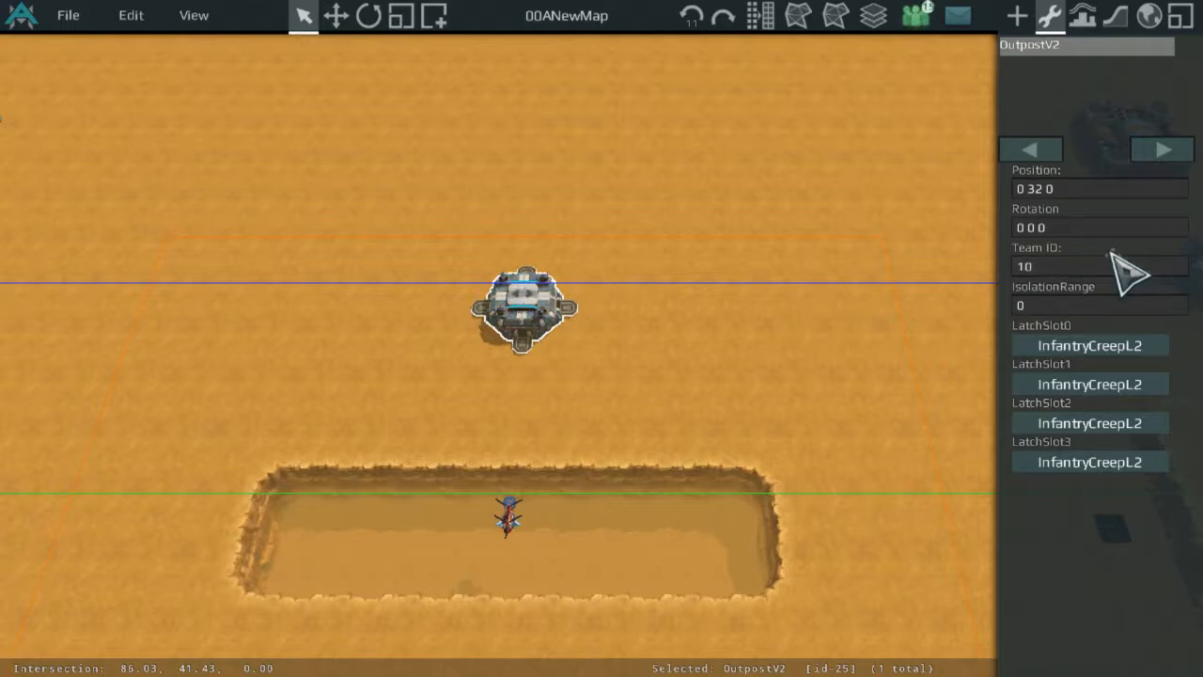
# Set the Team ID of the outer outpost in the map's lower-left area to 10.
pyautogui.scroll(-3, 726, 378)
pyautogui.moveTo(683, 378); pyautogui.dragTo(828, 167, button='middle')
pyautogui.moveTo(602, 307); pyautogui.dragTo(778, 290, button='middle')
pyautogui.moveTo(737, 340); pyautogui.dragTo(907, 239, button='middle')
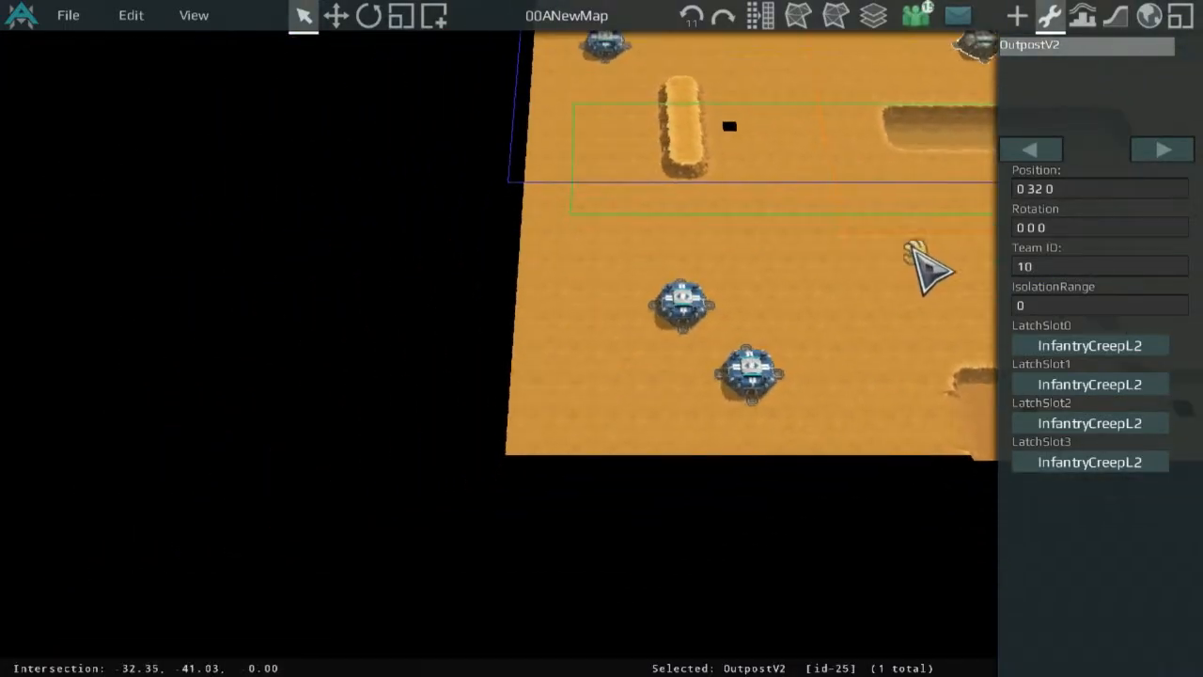
pyautogui.scroll(3, 888, 242)
pyautogui.scroll(3, 841, 256)
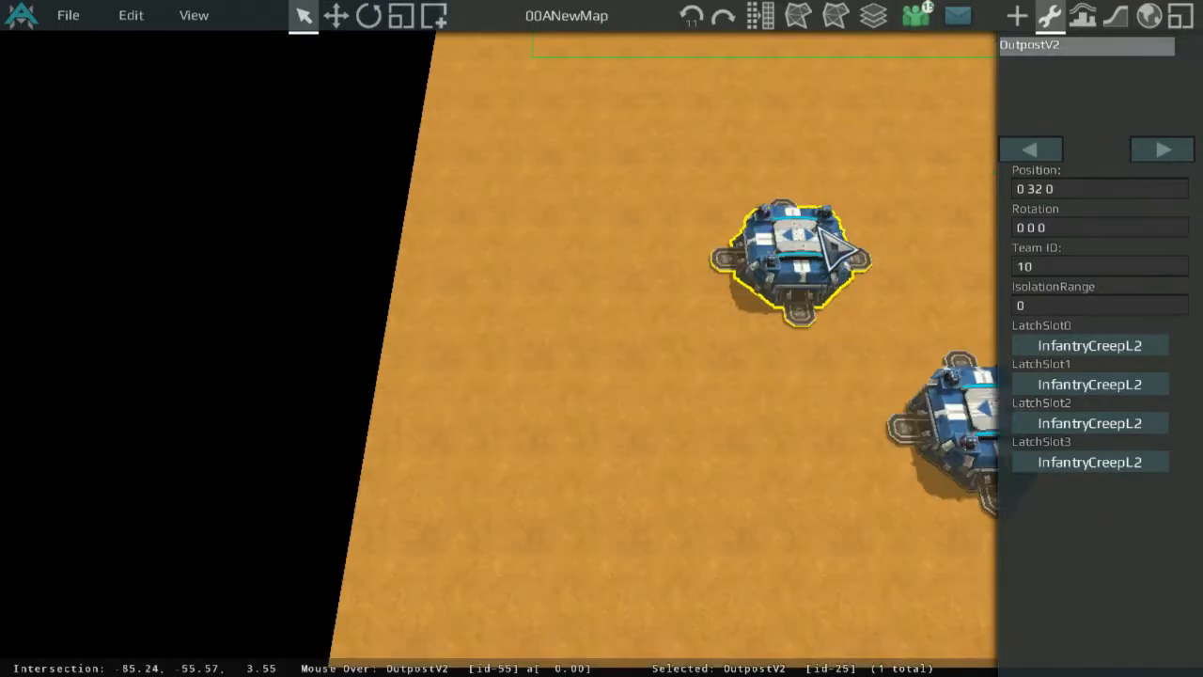
pyautogui.click(816, 235)
pyautogui.click(1094, 263)
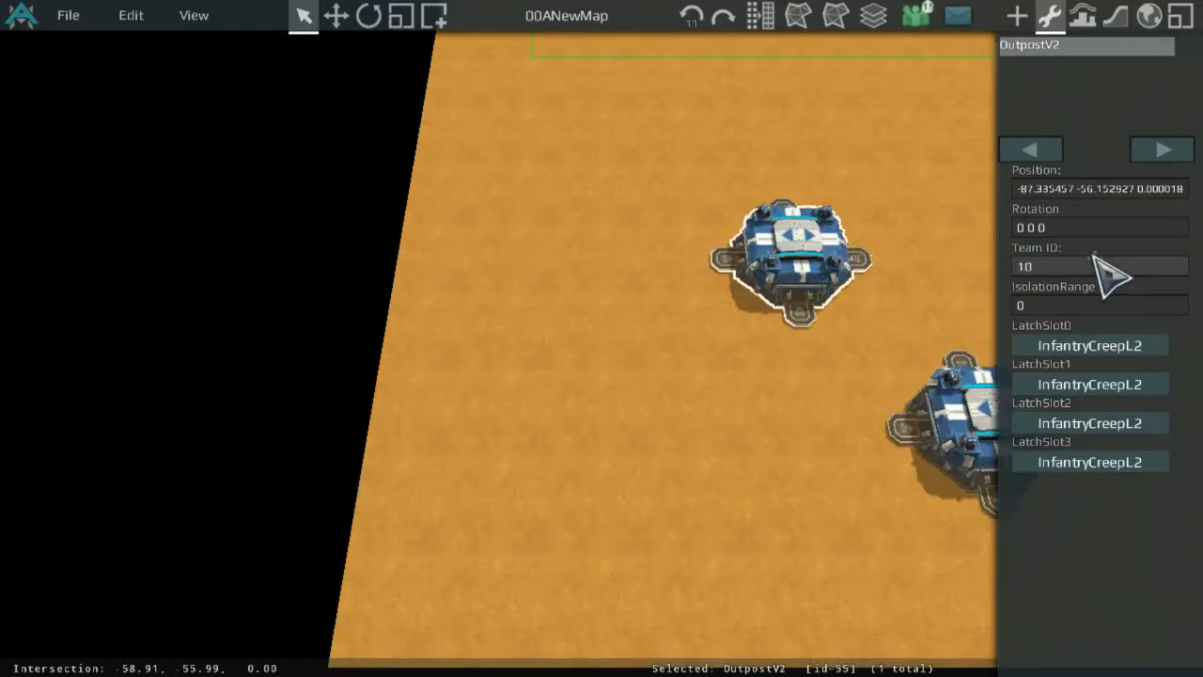
pyautogui.press('Return')
# Set the Team ID of the inner outpost in the map's lower-left area, nearer the T-shaped cut, to 10.
pyautogui.click(940, 387)
pyautogui.click(1069, 272)
pyautogui.write('1')
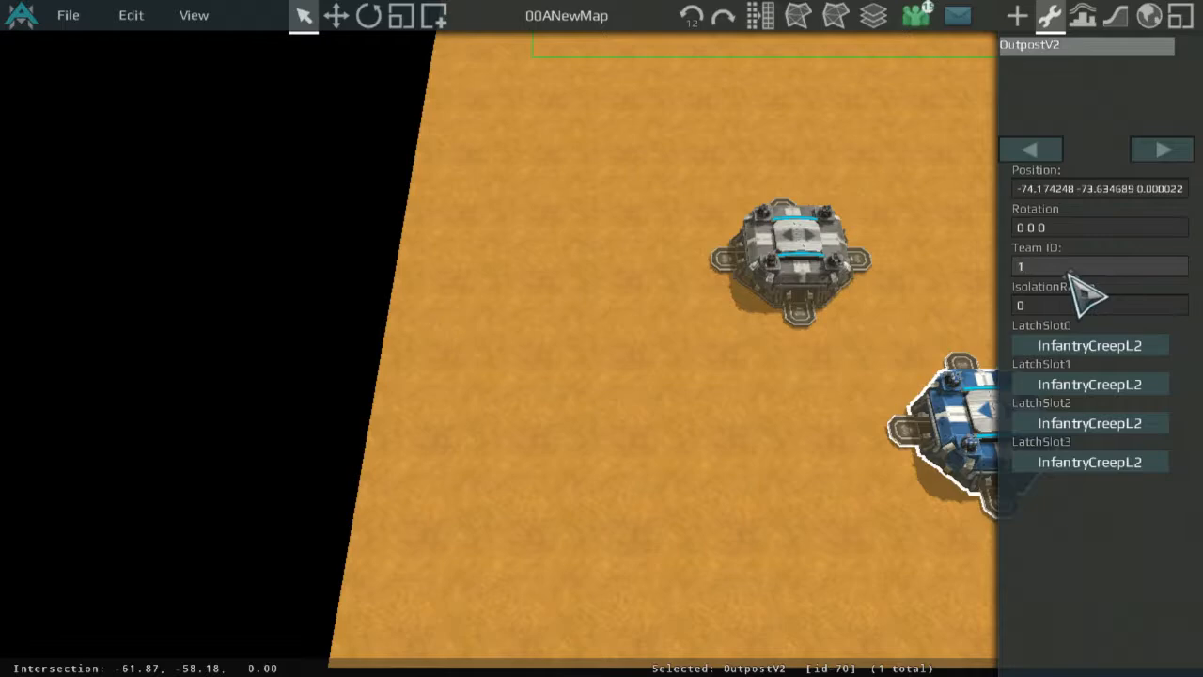
pyautogui.write('0')
pyautogui.press('Return')
# Set the Team ID of the lower-right outpost nearer the T-shaped cut to 10.
pyautogui.scroll(-4, 849, 290)
pyautogui.moveTo(849, 290); pyautogui.dragTo(758, 295, button='middle')
pyautogui.scroll(4, 758, 295)
pyautogui.click(732, 362)
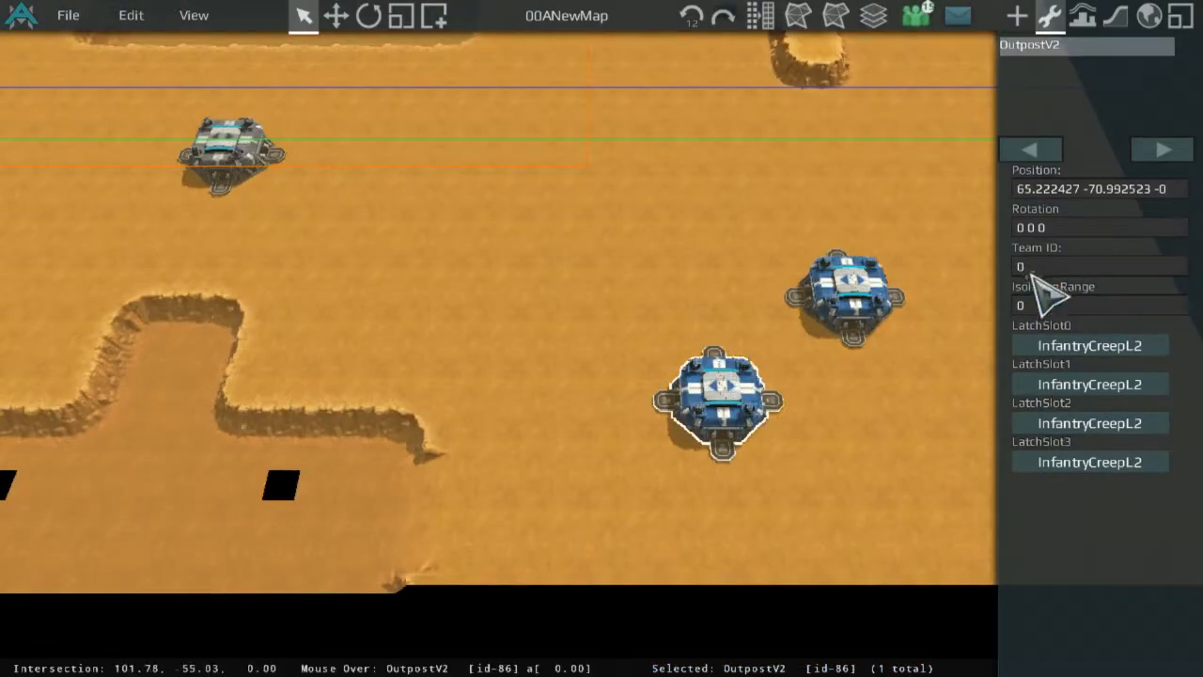
pyautogui.write('0')
pyautogui.press('Return')
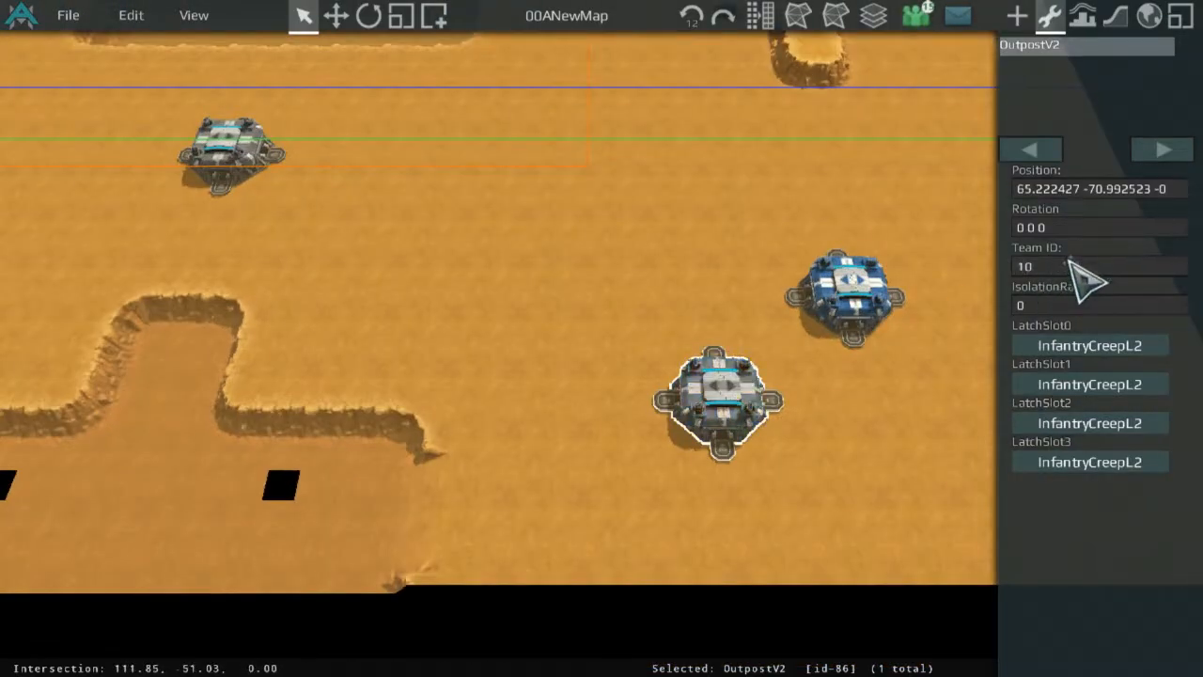
# Set the Team ID of the outer outpost in the map's lower-right area to 10.
pyautogui.click(902, 301)
pyautogui.click(1068, 261)
pyautogui.write('10')
pyautogui.press('Return')
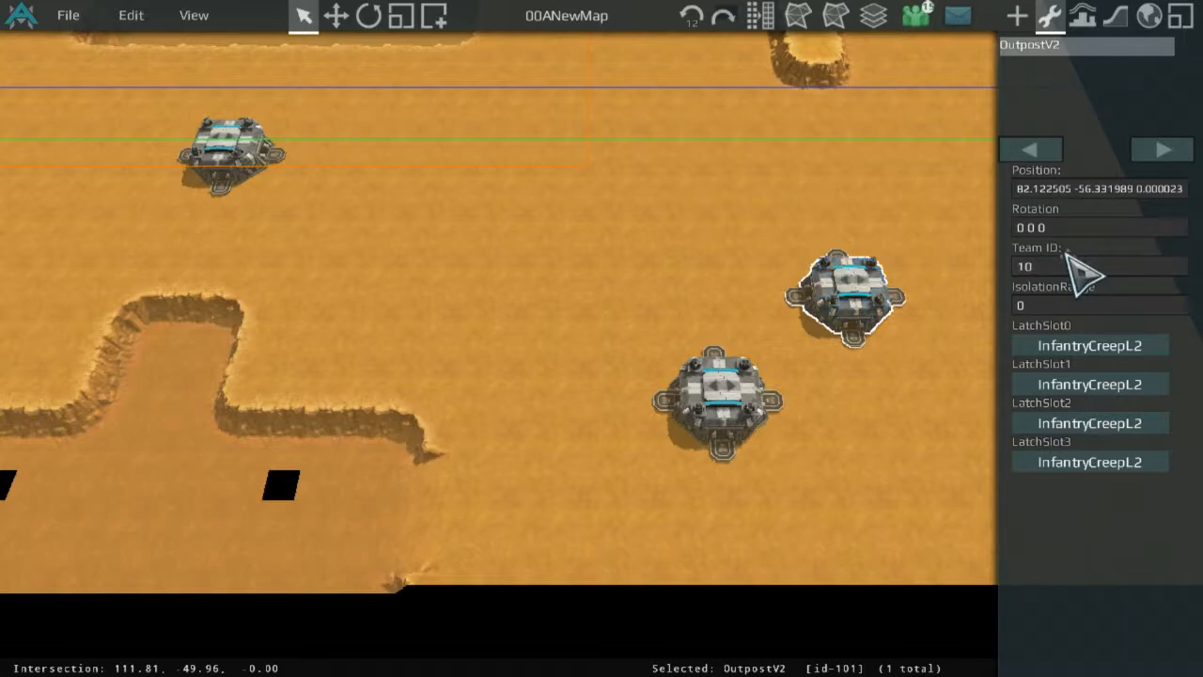
pyautogui.moveTo(438, 203); pyautogui.dragTo(908, 406, button='middle')
pyautogui.scroll(-5, 697, 212)
pyautogui.moveTo(701, 162); pyautogui.dragTo(672, 315, button='middle')
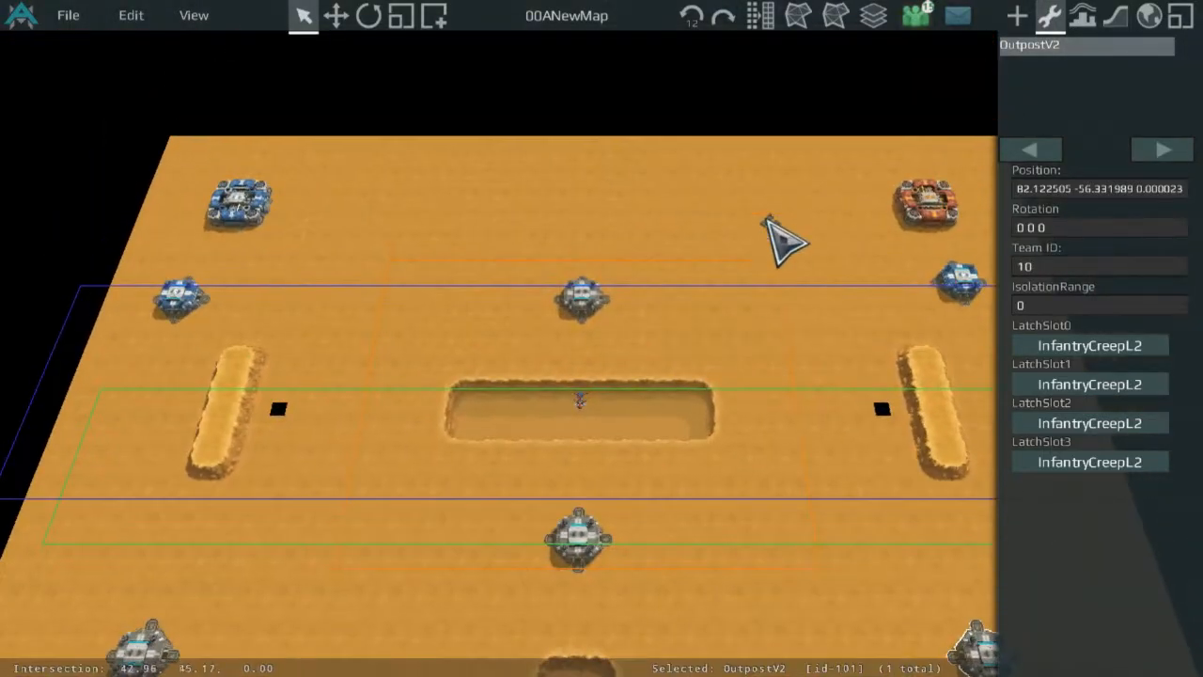
# Place an outpostfactoryv2 prefab to the left of the neutral outpost above the central rectangular pit.
pyautogui.click(740, 249)
pyautogui.scroll(4, 752, 244)
pyautogui.moveTo(949, 229); pyautogui.dragTo(812, 175, button='middle')
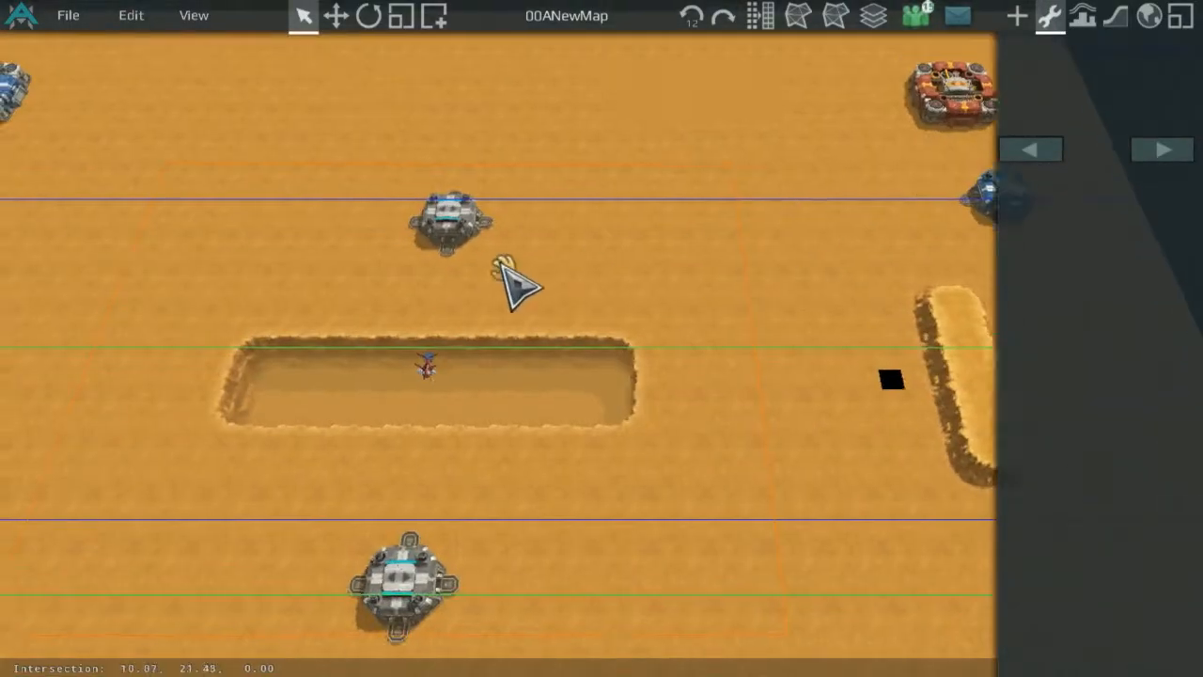
pyautogui.moveTo(483, 243); pyautogui.dragTo(831, 278, button='middle')
pyautogui.click(1017, 15)
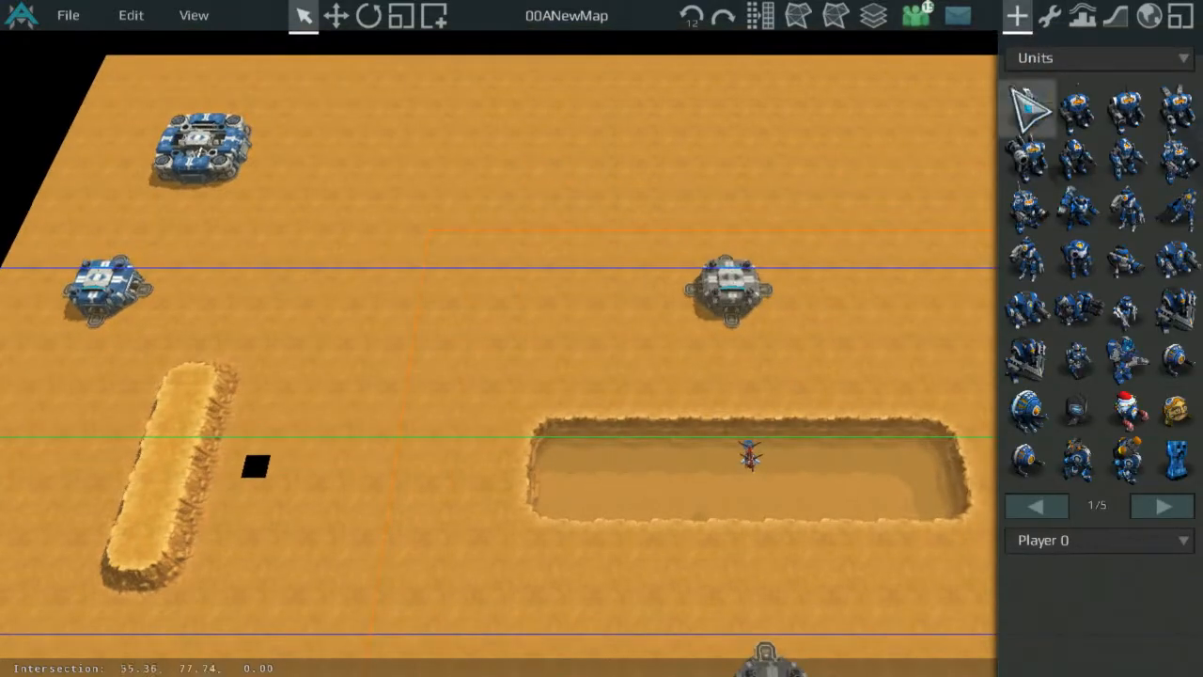
pyautogui.click(1048, 58)
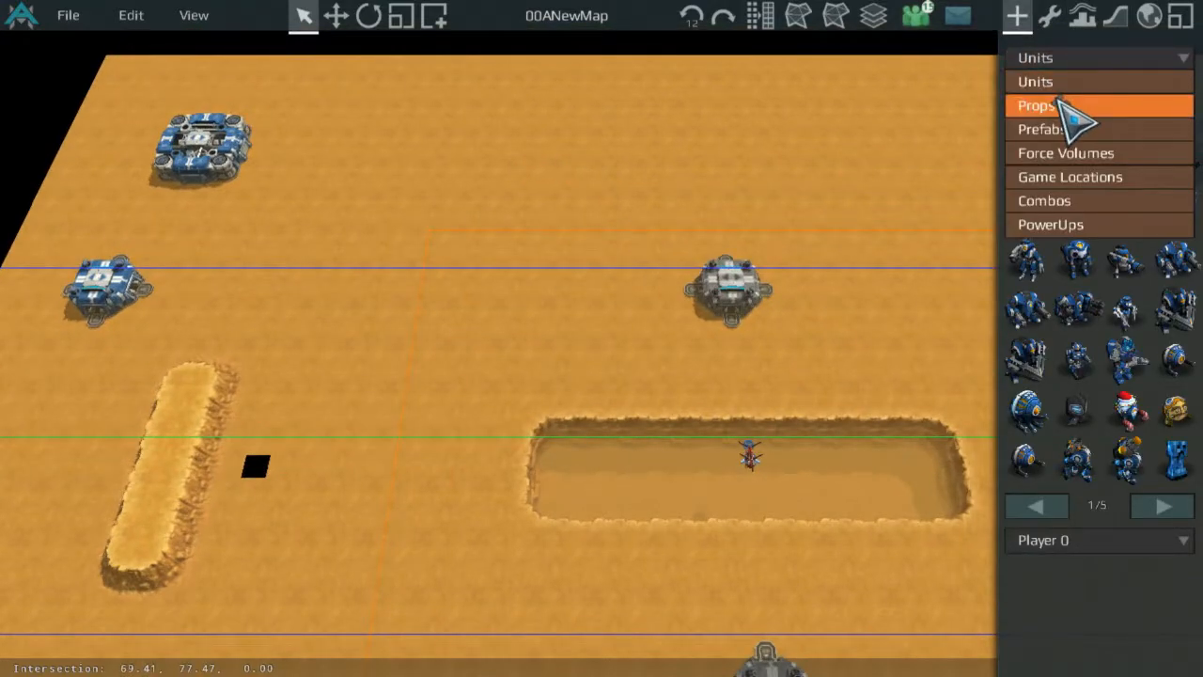
pyautogui.click(1066, 130)
pyautogui.scroll(3, 873, 175)
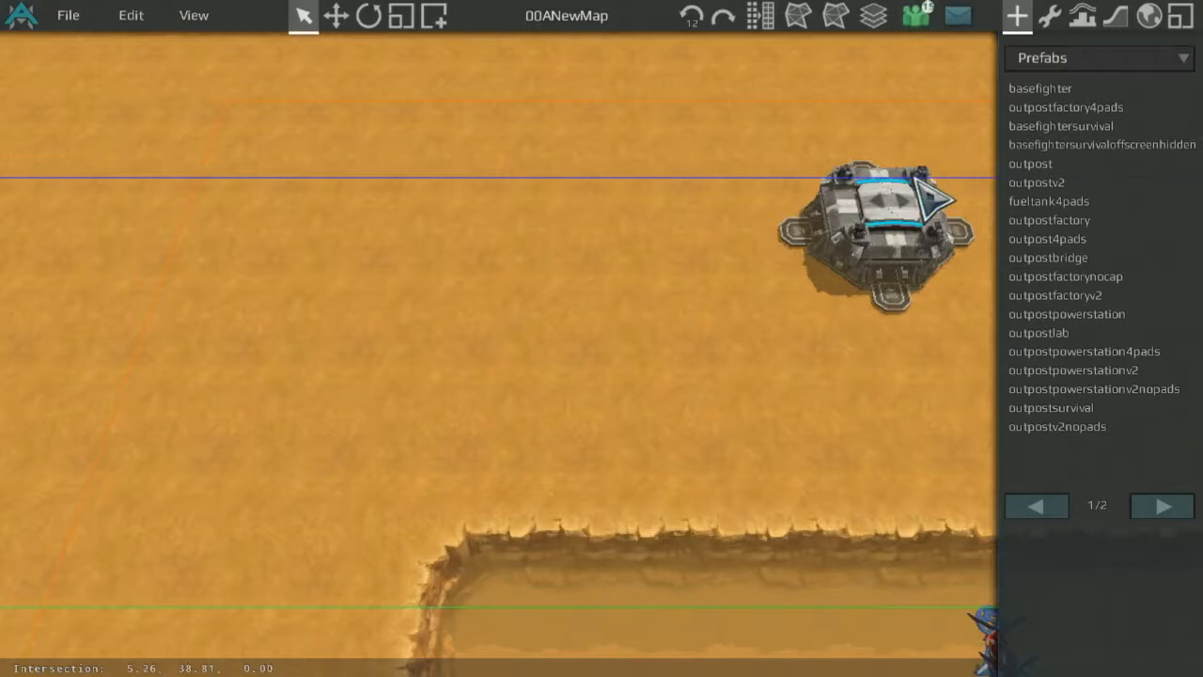
pyautogui.moveTo(1098, 294); pyautogui.dragTo(579, 259)
# Place an outpostpowerstationv2 prefab to the right of the neutral outpost above the central pit.
pyautogui.moveTo(831, 293); pyautogui.dragTo(702, 363, button='middle')
pyautogui.click(1034, 370)
pyautogui.click(886, 335)
# Try different rotations on the power station beside the neutral outpost and delete it.
pyautogui.click(1053, 19)
pyautogui.scroll(5, 898, 357)
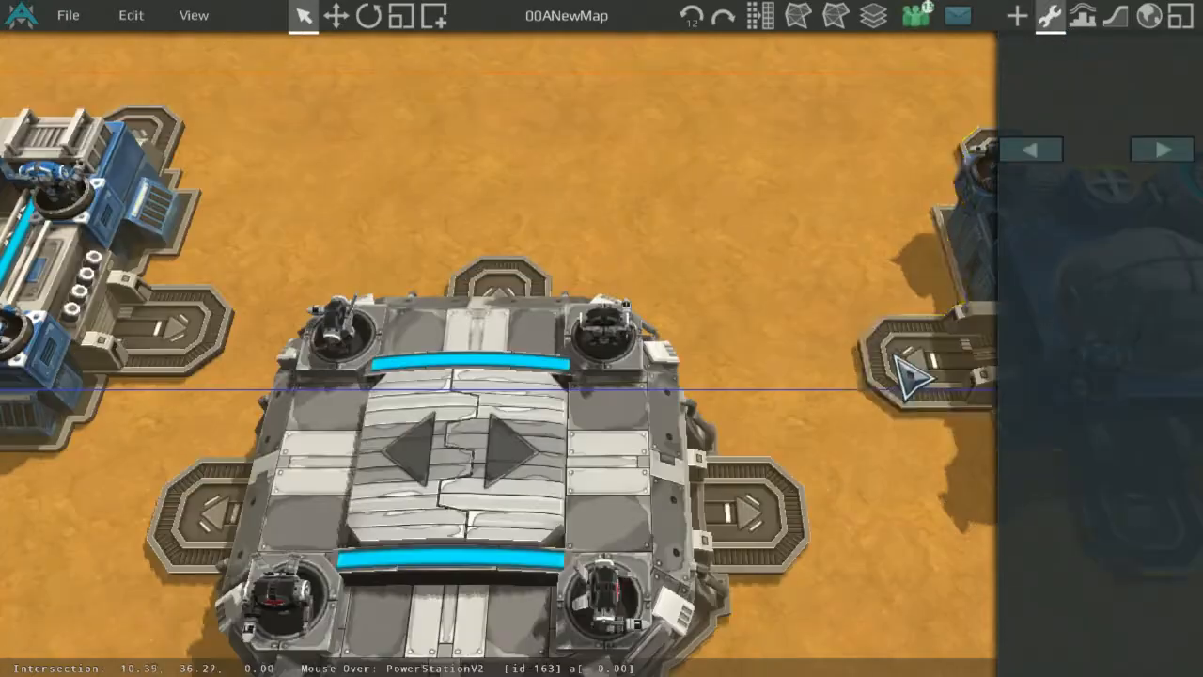
pyautogui.moveTo(902, 361); pyautogui.dragTo(528, 298, button='middle')
pyautogui.moveTo(806, 238); pyautogui.dragTo(785, 323)
pyautogui.press('e')
pyautogui.moveTo(782, 280); pyautogui.dragTo(690, 554)
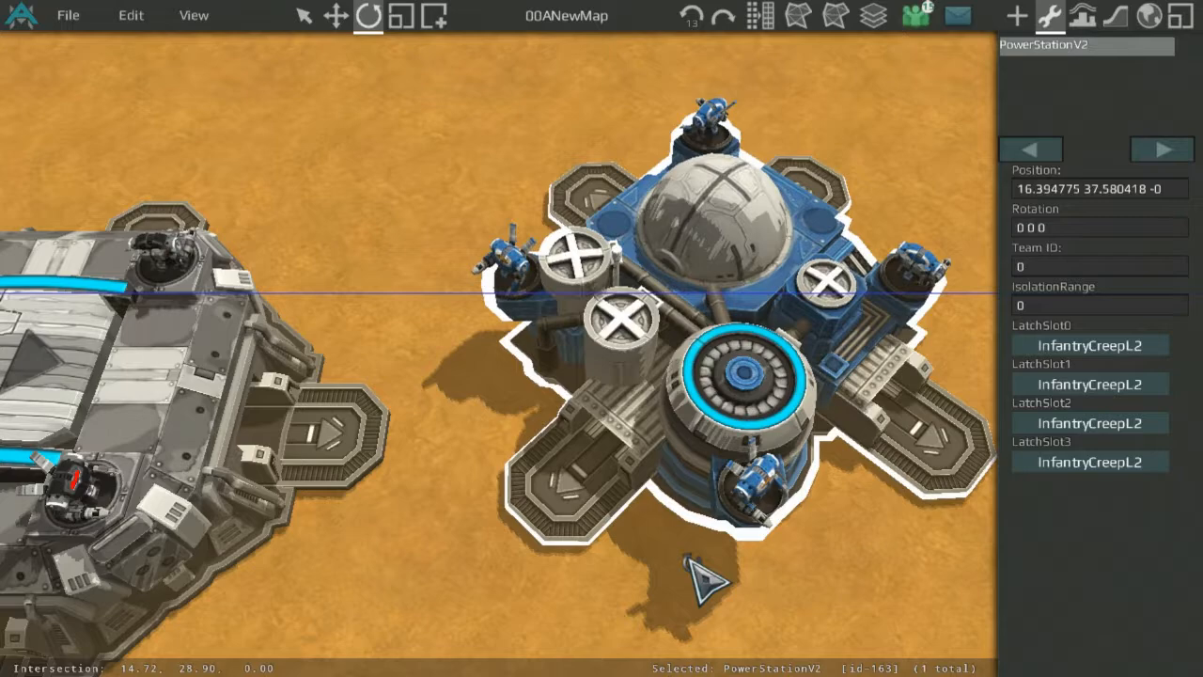
pyautogui.scroll(-5, 695, 91)
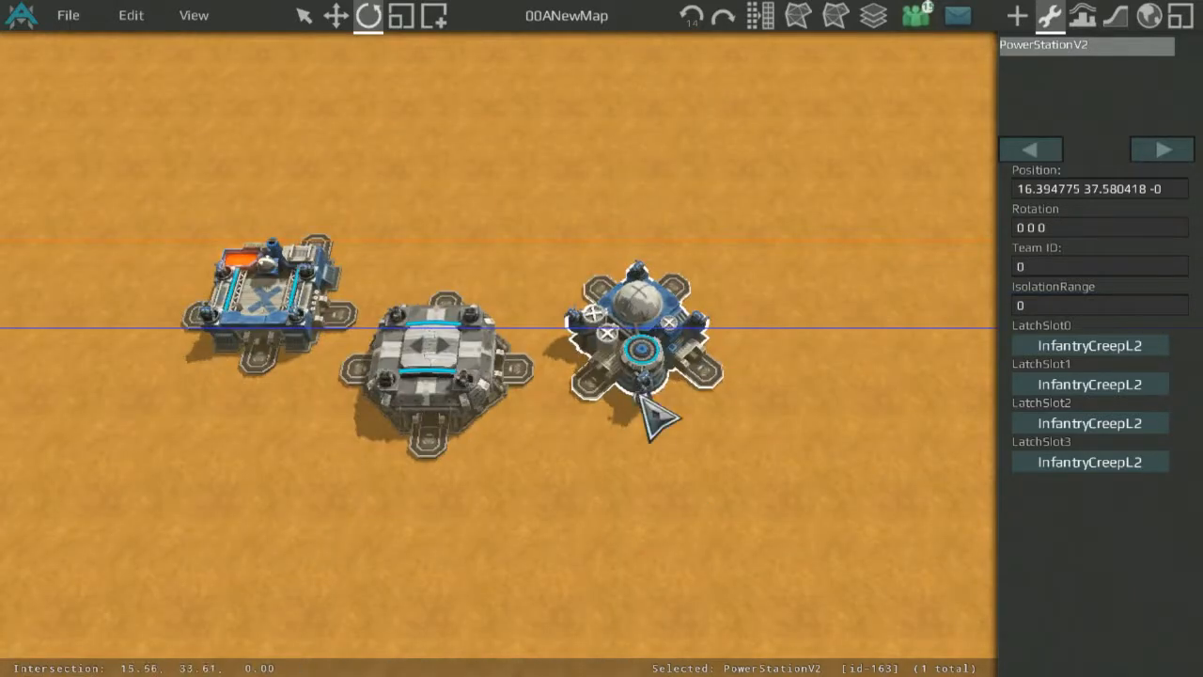
pyautogui.scroll(3, 639, 311)
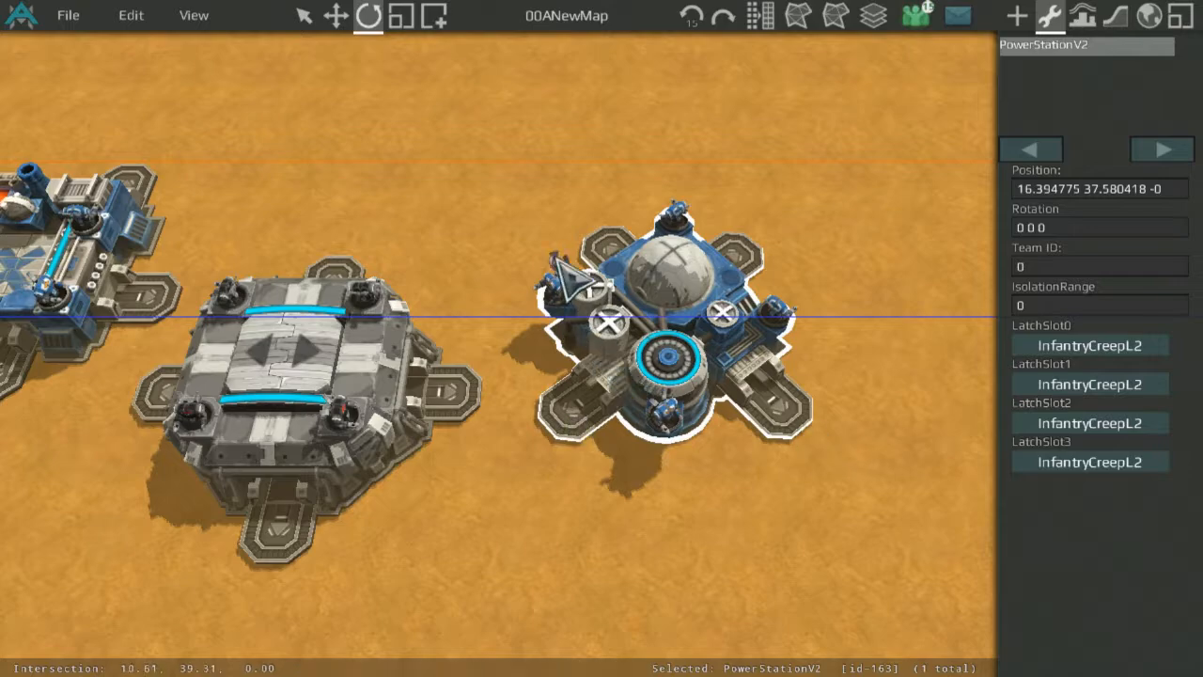
pyautogui.scroll(-2, 556, 258)
pyautogui.press('Delete')
# Examine the factory's landing pads and its spacing from the neighbouring neutral outpost.
pyautogui.moveTo(504, 141); pyautogui.dragTo(819, 202, button='middle')
pyautogui.scroll(3, 672, 282)
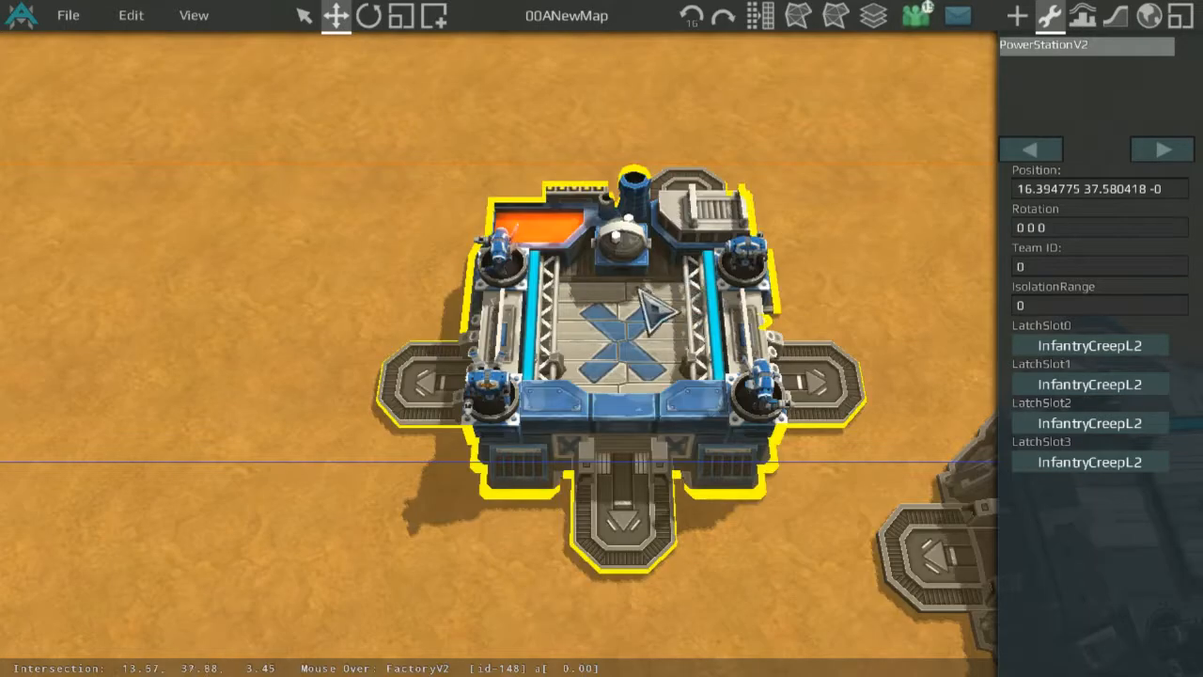
pyautogui.scroll(-3, 658, 286)
pyautogui.press('e')
pyautogui.scroll(2, 672, 272)
pyautogui.click(818, 253)
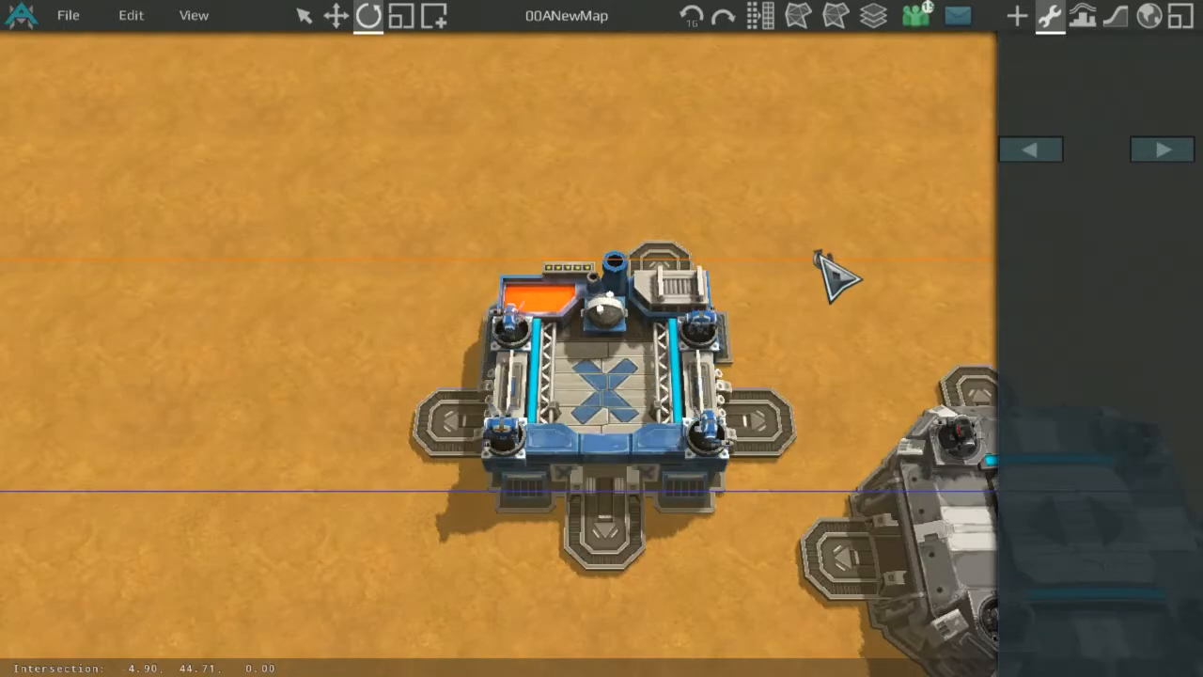
pyautogui.scroll(-3, 766, 279)
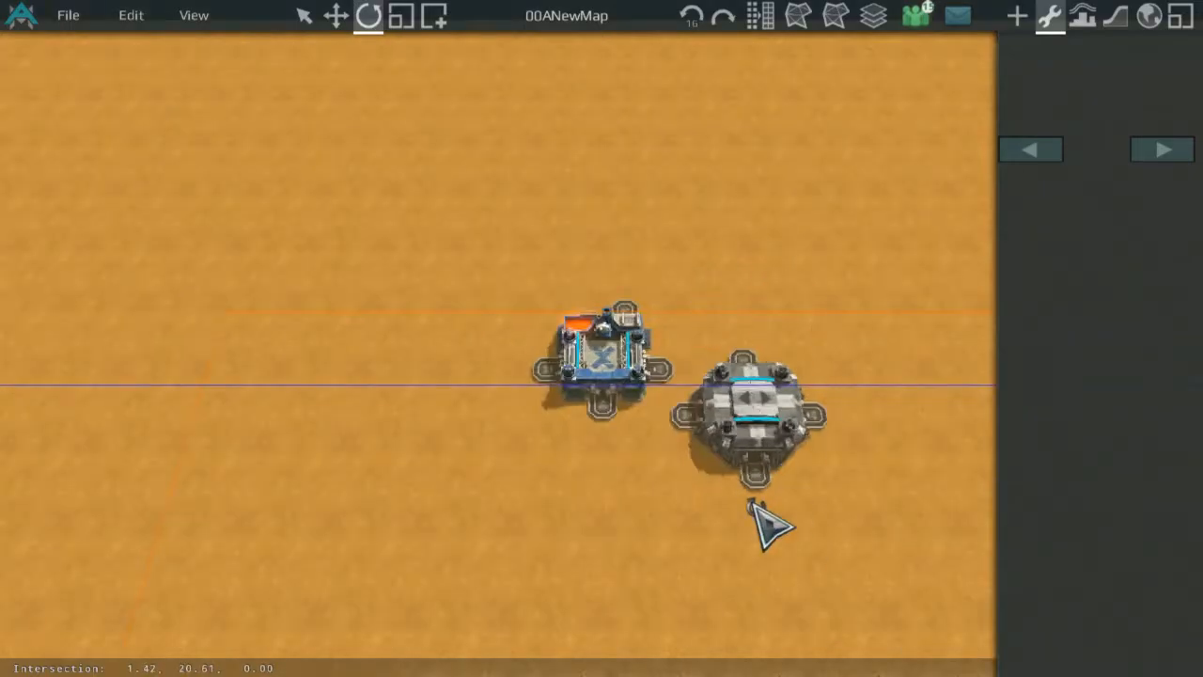
pyautogui.scroll(3, 794, 538)
pyautogui.scroll(3, 687, 317)
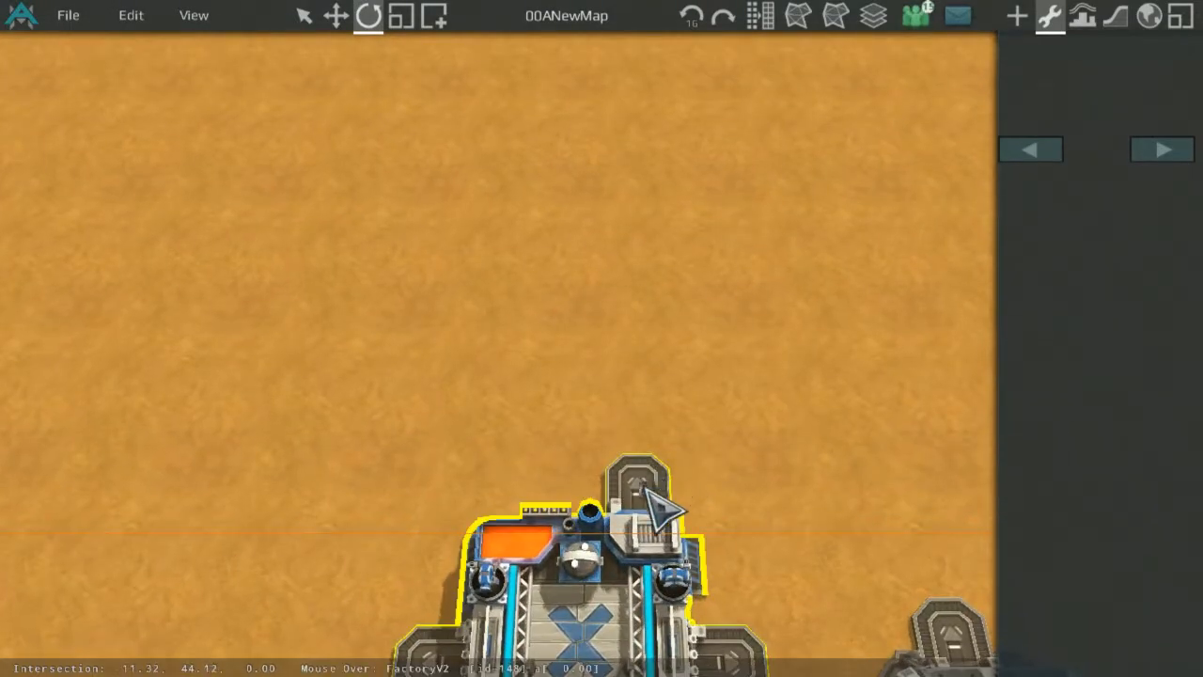
pyautogui.moveTo(716, 536); pyautogui.dragTo(740, 336, button='middle')
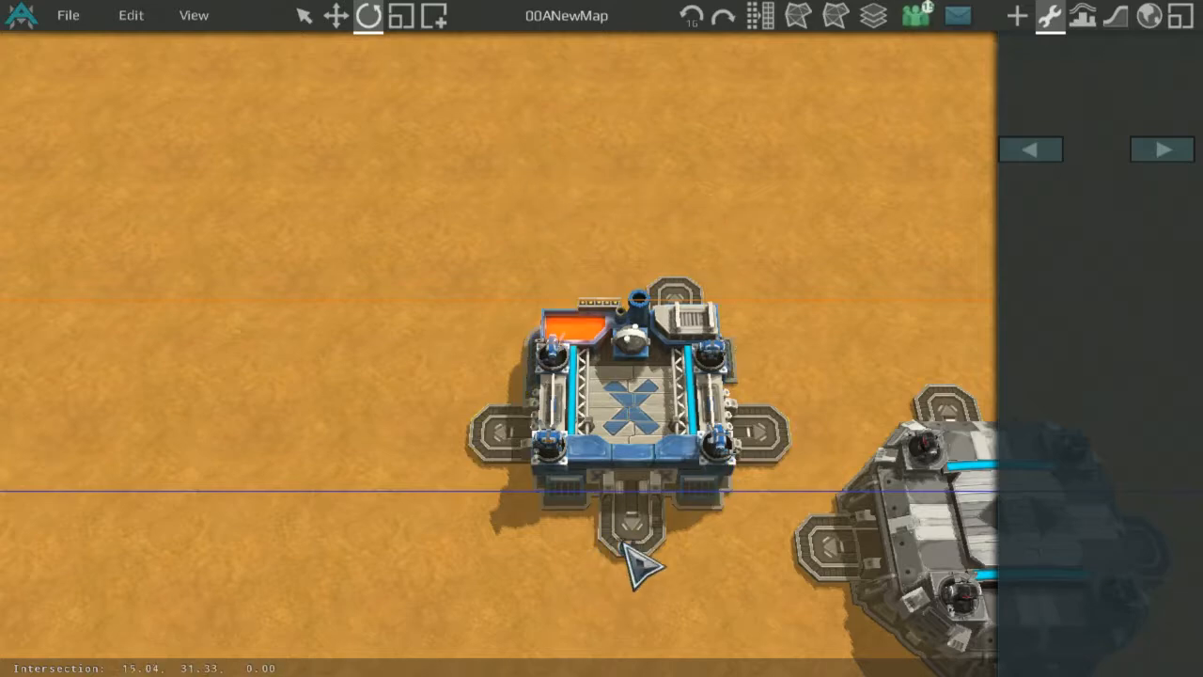
pyautogui.scroll(2, 677, 511)
pyautogui.scroll(-1, 578, 503)
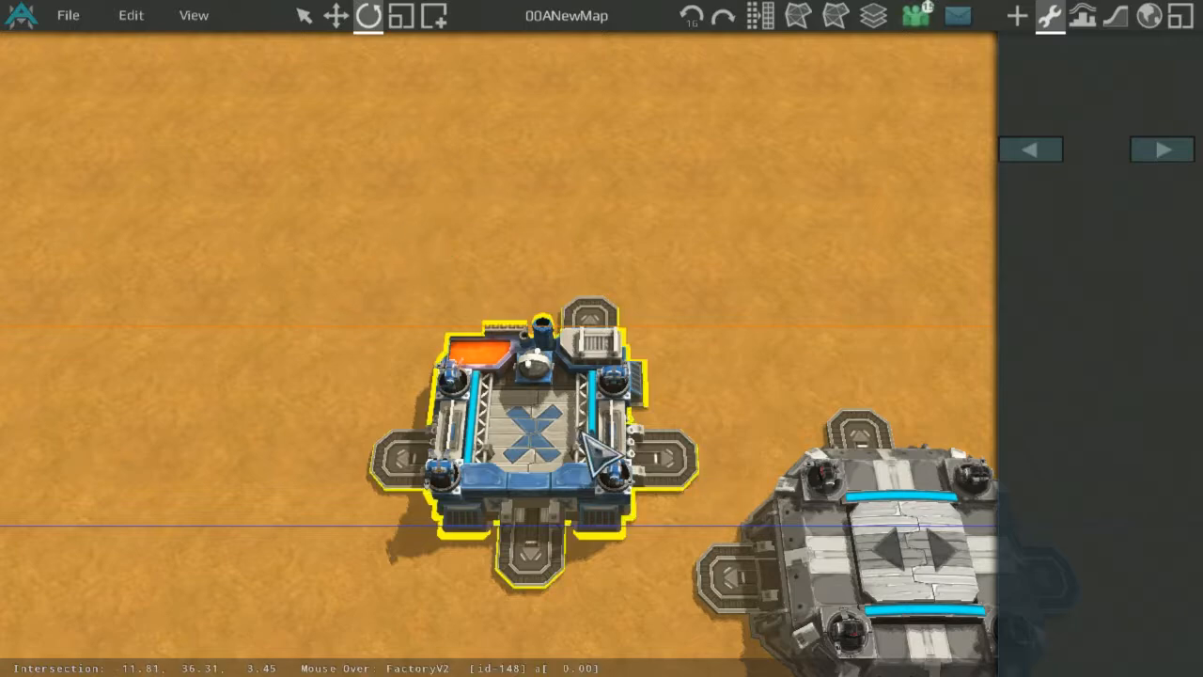
pyautogui.scroll(-1, 757, 322)
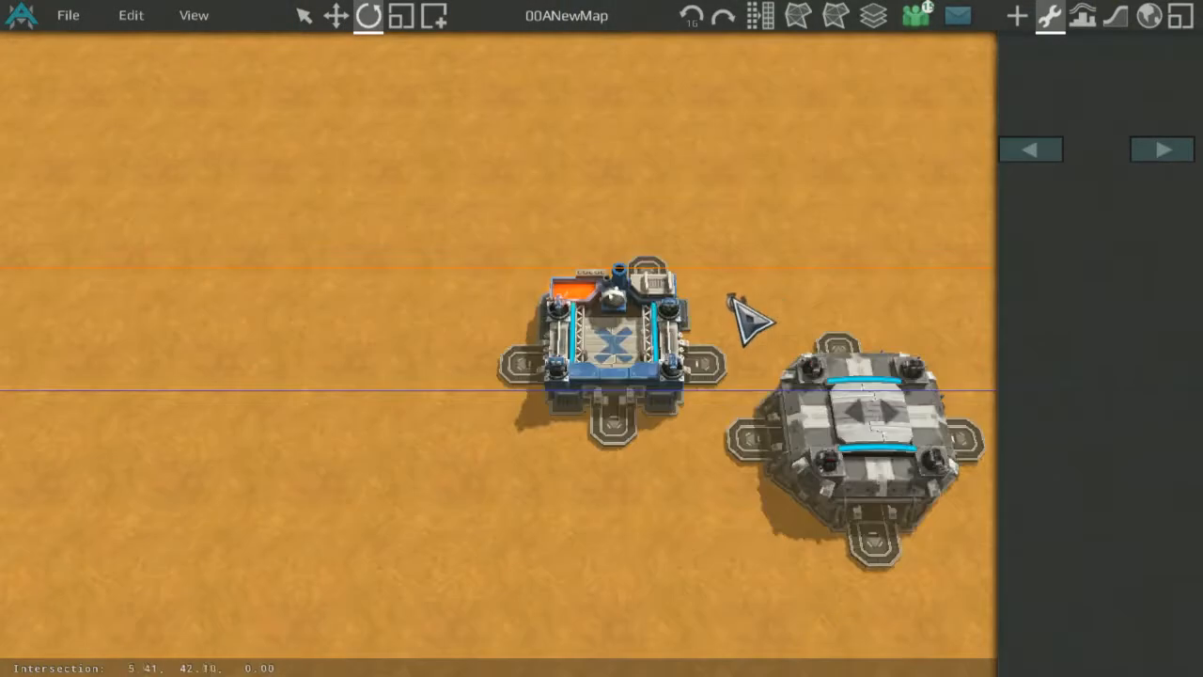
# Rotate the factory beside the neutral outpost and delete it.
pyautogui.click(664, 307)
pyautogui.moveTo(622, 314); pyautogui.dragTo(699, 519)
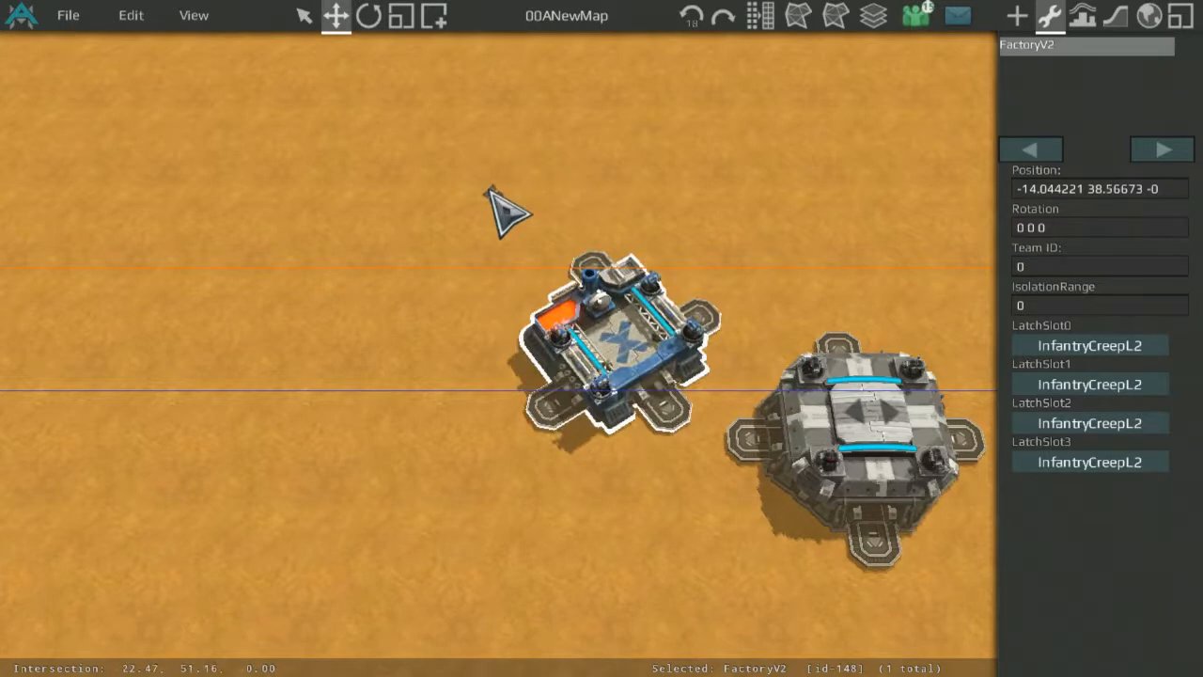
pyautogui.press('Delete')
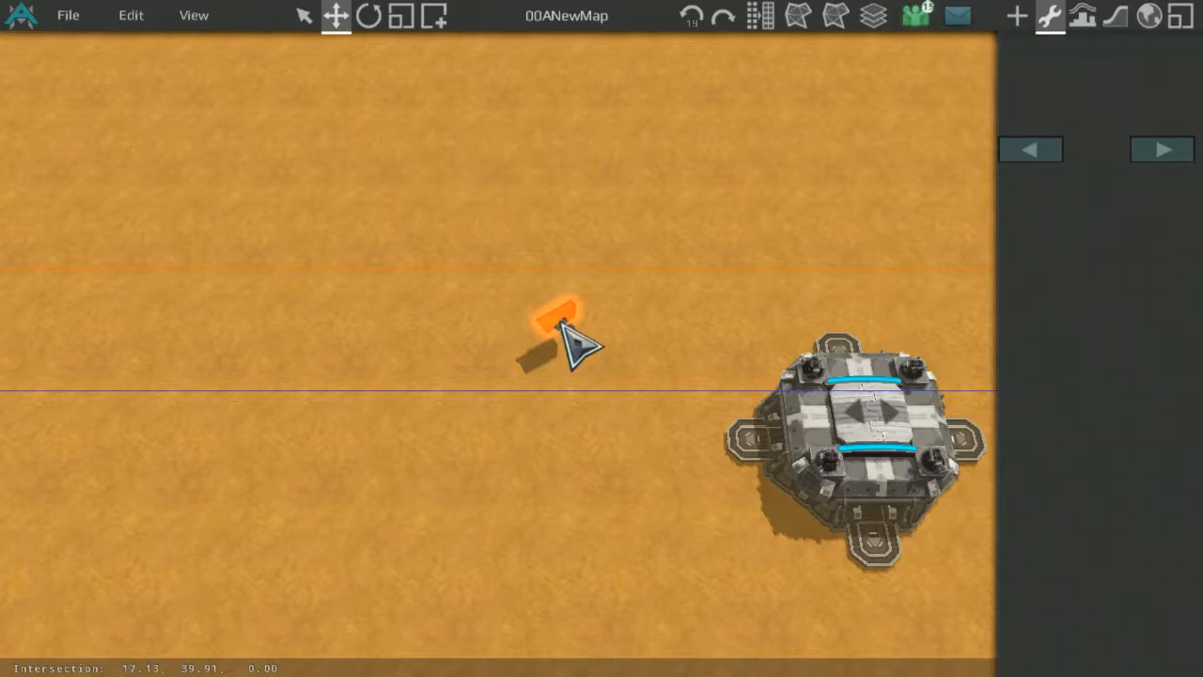
# Examine the layout of bases and outposts across the whole map, including the lower-left pair.
pyautogui.scroll(-3, 602, 348)
pyautogui.scroll(3, 581, 335)
pyautogui.scroll(-3, 508, 273)
pyautogui.moveTo(596, 439); pyautogui.dragTo(558, 77, button='middle')
pyautogui.scroll(-2, 210, 127)
pyautogui.moveTo(210, 324); pyautogui.dragTo(607, 355, button='middle')
pyautogui.moveTo(611, 521); pyautogui.dragTo(279, 308, button='middle')
pyautogui.scroll(-3, 645, 324)
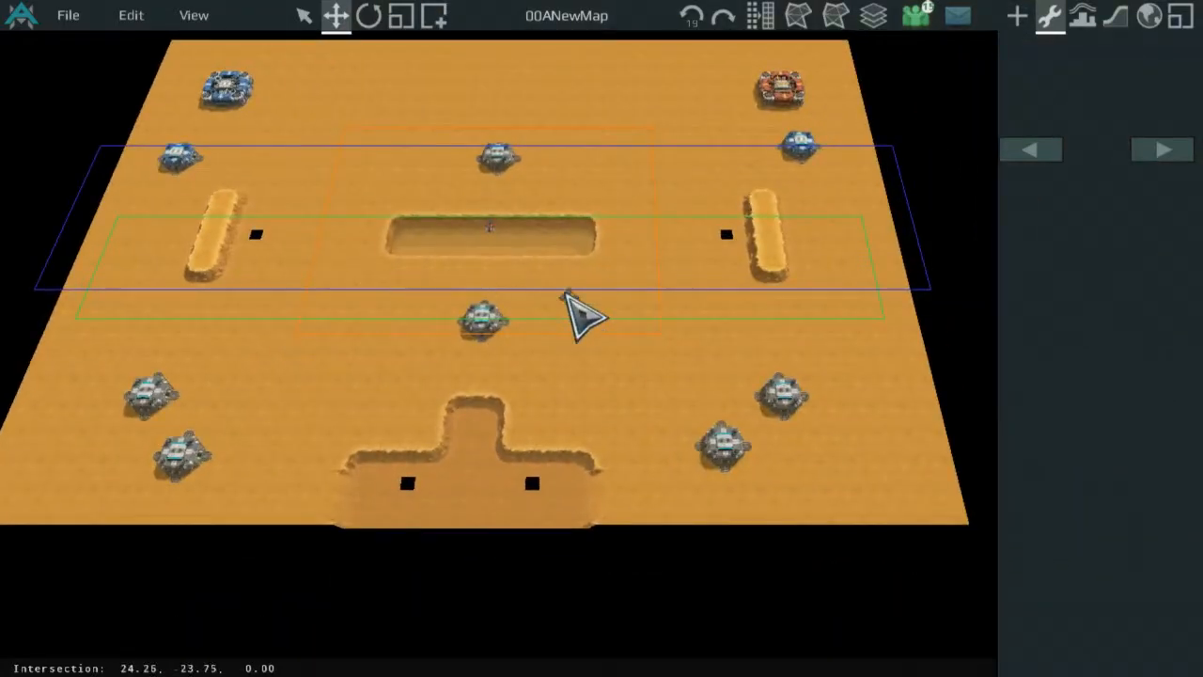
pyautogui.moveTo(555, 294); pyautogui.dragTo(695, 376, button='middle')
pyautogui.moveTo(591, 400); pyautogui.dragTo(767, 333, button='middle')
pyautogui.scroll(1, 768, 333)
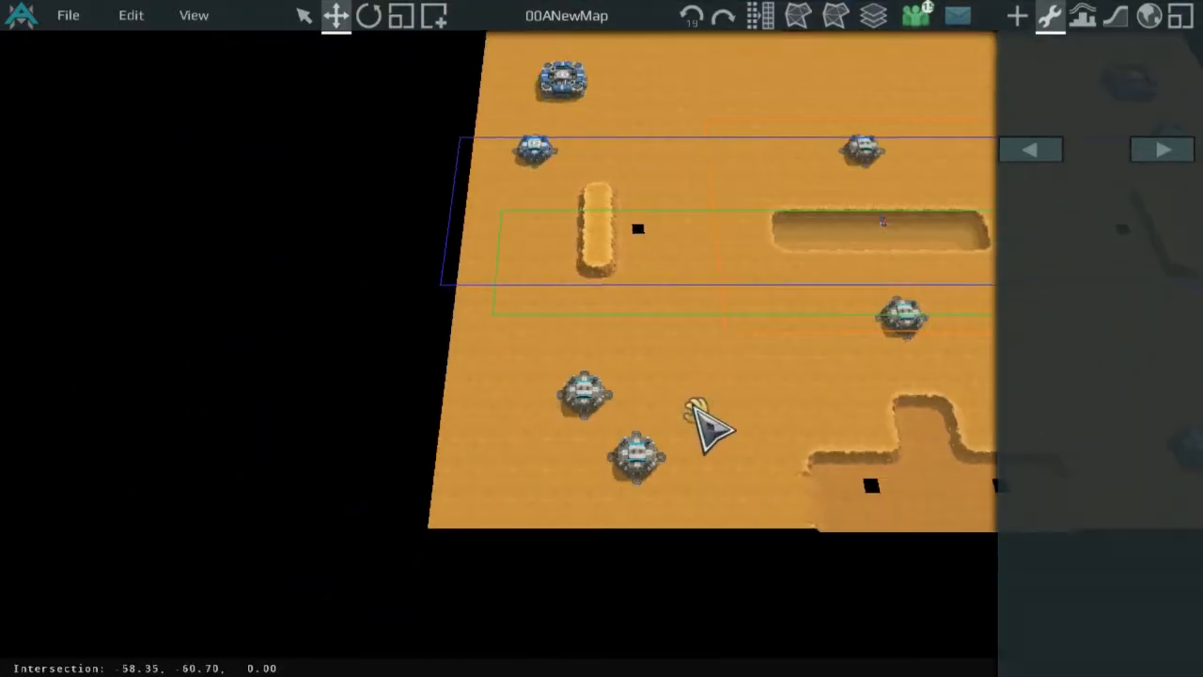
pyautogui.scroll(3, 695, 409)
# Switch to terrain tile editing and examine the open ground between the outposts, ridges and canyon cuts.
pyautogui.click(1111, 19)
pyautogui.scroll(-4, 621, 325)
pyautogui.scroll(1, 564, 338)
pyautogui.scroll(-1, 529, 349)
pyautogui.scroll(1, 589, 208)
pyautogui.moveTo(594, 174); pyautogui.dragTo(449, 493, button='middle')
pyautogui.moveTo(672, 371); pyautogui.dragTo(671, 113, button='middle')
pyautogui.moveTo(837, 228)
pyautogui.mouseDown(button='middle')
pyautogui.moveTo(747, 308)
pyautogui.moveTo(479, 402)
pyautogui.mouseUp(button='middle')
pyautogui.moveTo(531, 451); pyautogui.dragTo(850, 265, button='middle')
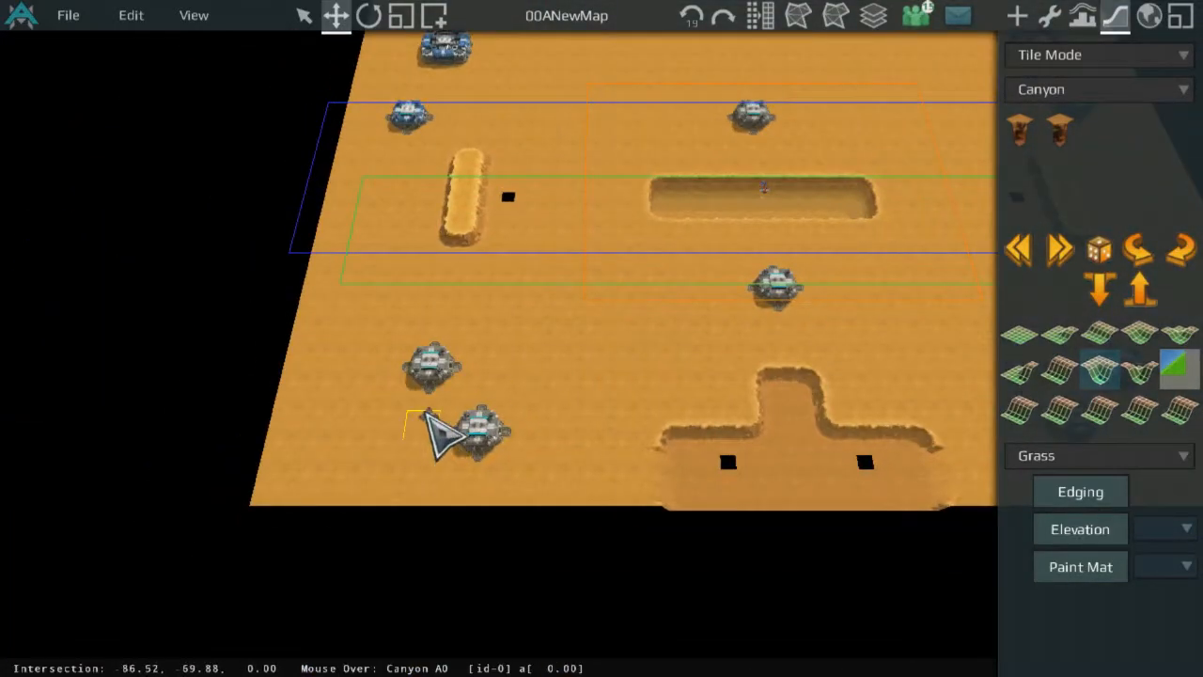
pyautogui.scroll(1, 564, 413)
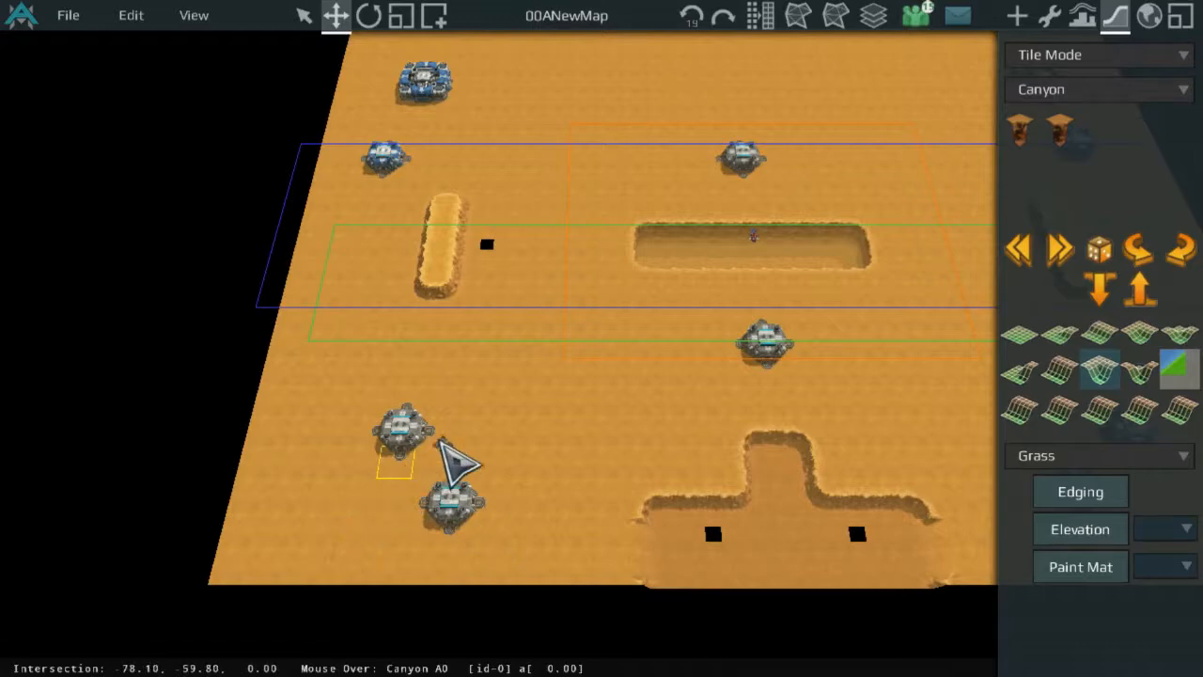
pyautogui.scroll(-2, 470, 432)
pyautogui.scroll(3, 602, 385)
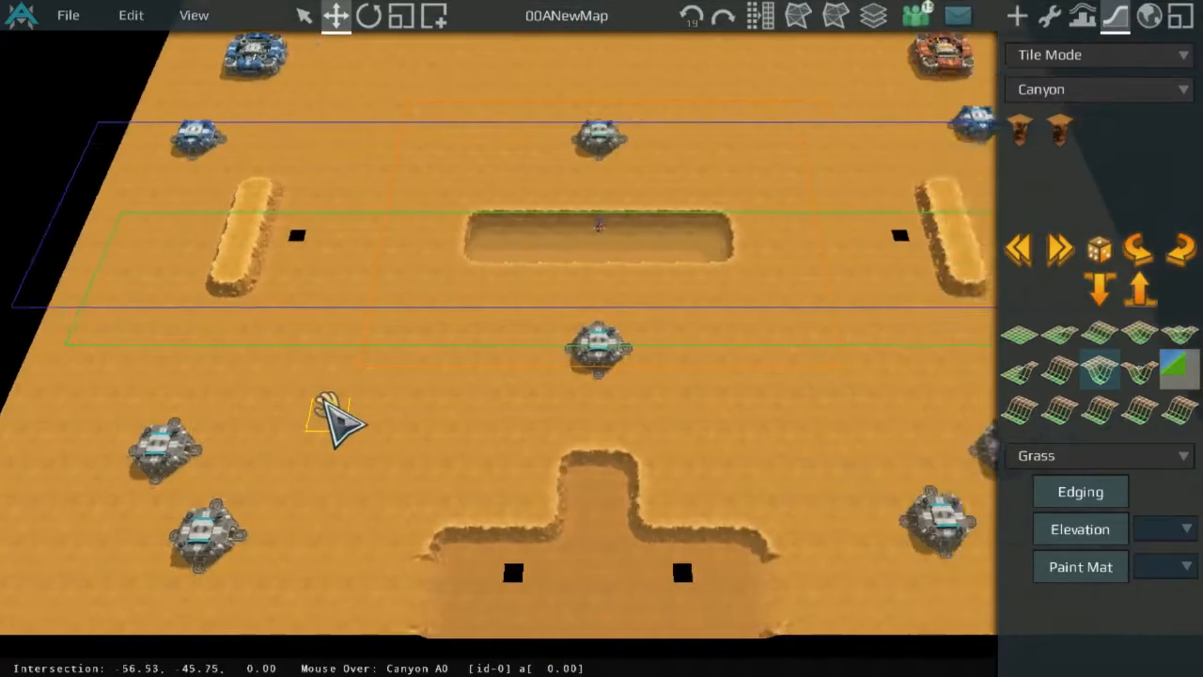
pyautogui.scroll(-3, 507, 400)
pyautogui.scroll(3, 376, 446)
pyautogui.scroll(-2, 404, 460)
pyautogui.scroll(2, 564, 498)
pyautogui.scroll(-2, 527, 441)
pyautogui.scroll(1, 498, 404)
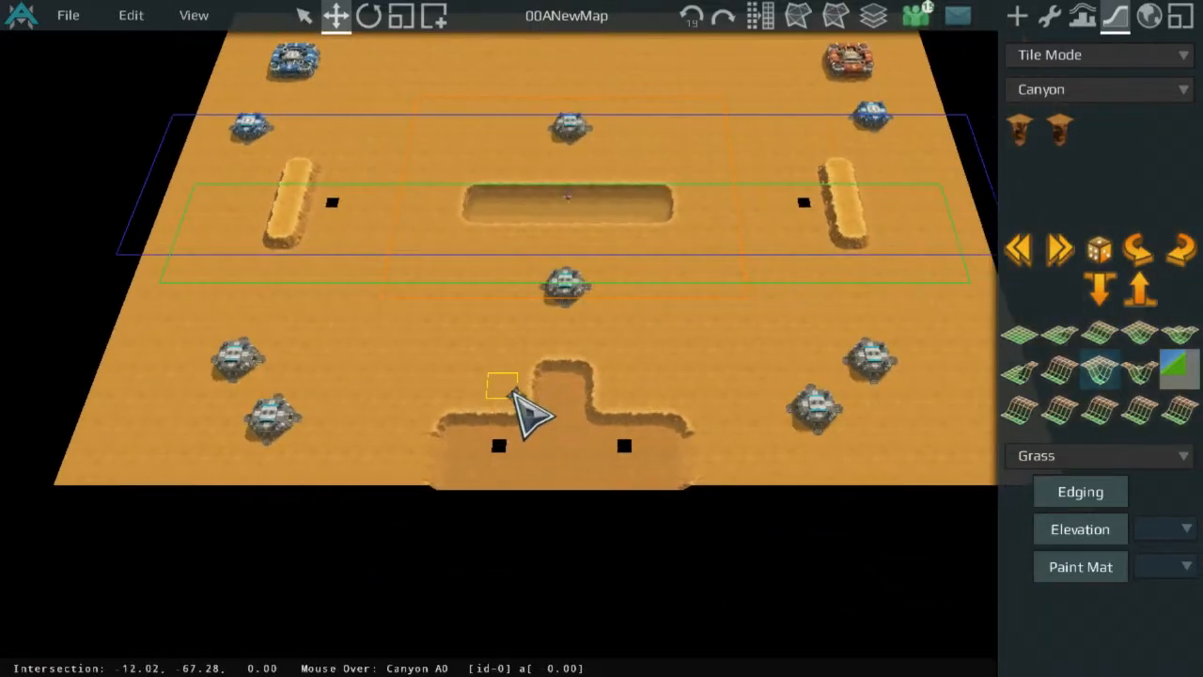
pyautogui.moveTo(515, 392); pyautogui.dragTo(943, 430, button='middle')
pyautogui.scroll(3, 604, 440)
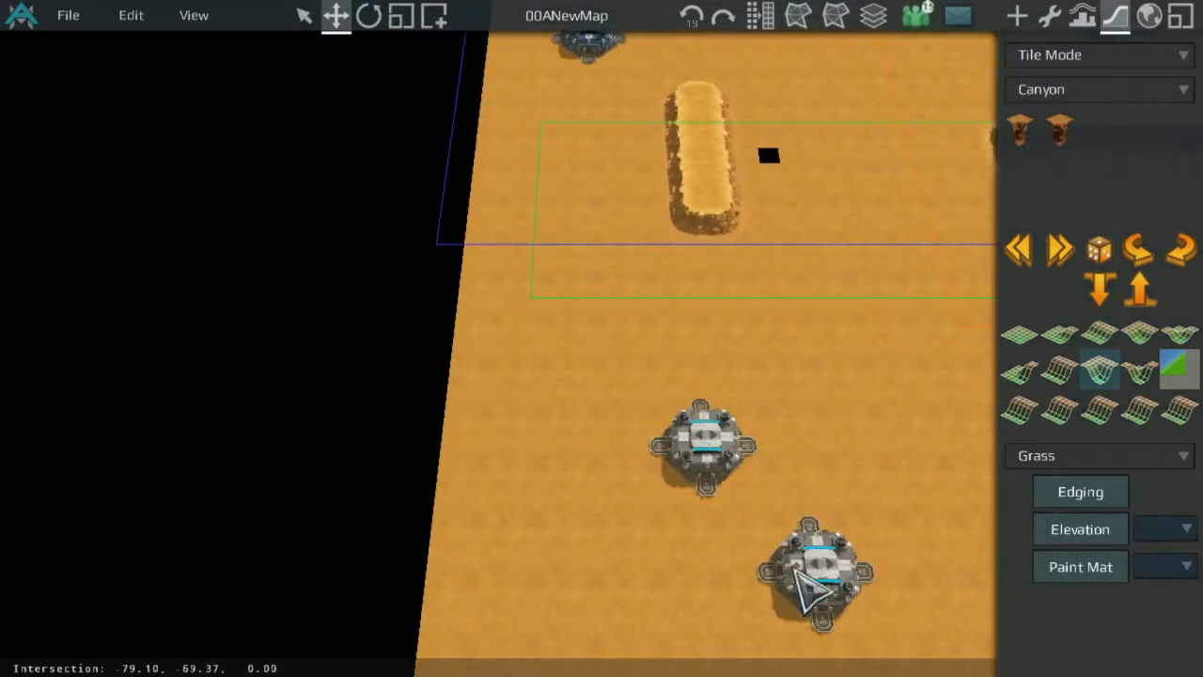
pyautogui.moveTo(771, 517); pyautogui.dragTo(428, 494, button='middle')
pyautogui.moveTo(746, 304); pyautogui.dragTo(625, 396, button='middle')
pyautogui.scroll(-2, 453, 455)
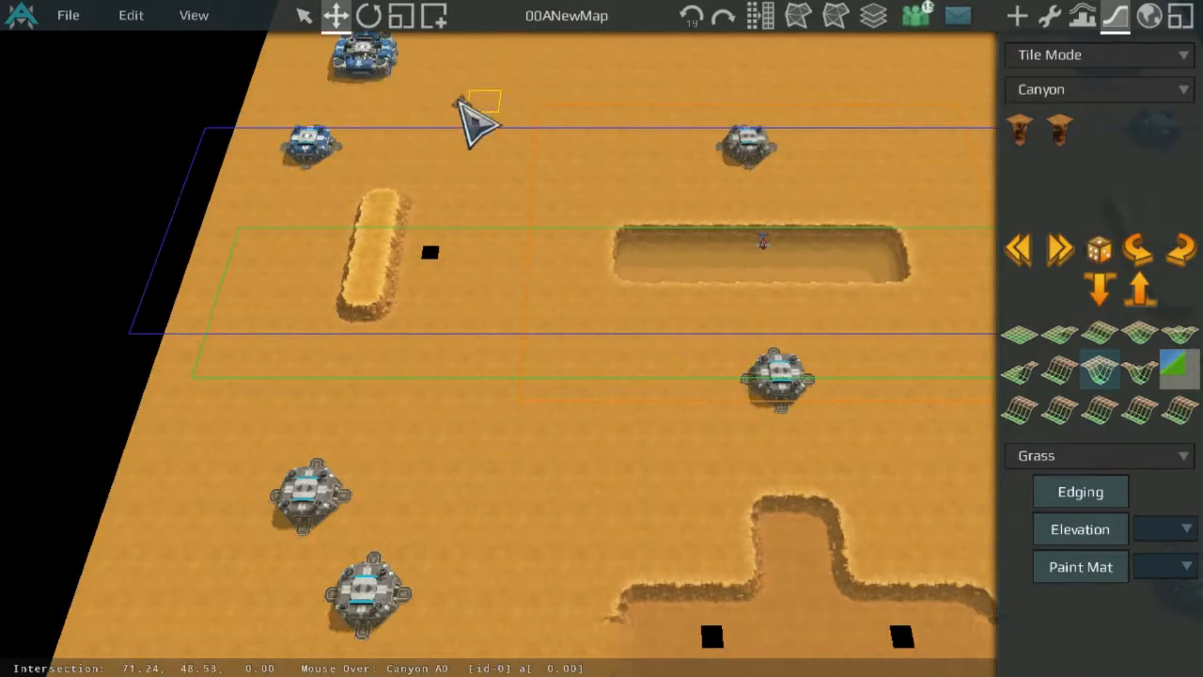
# Select the columns of terrain tiles between the two central outposts, across the rectangular pit, to gauge their spacing.
pyautogui.scroll(4, 805, 288)
pyautogui.click(474, 456)
pyautogui.moveTo(475, 457); pyautogui.dragTo(478, 371)
pyautogui.moveTo(496, 209); pyautogui.dragTo(501, 163)
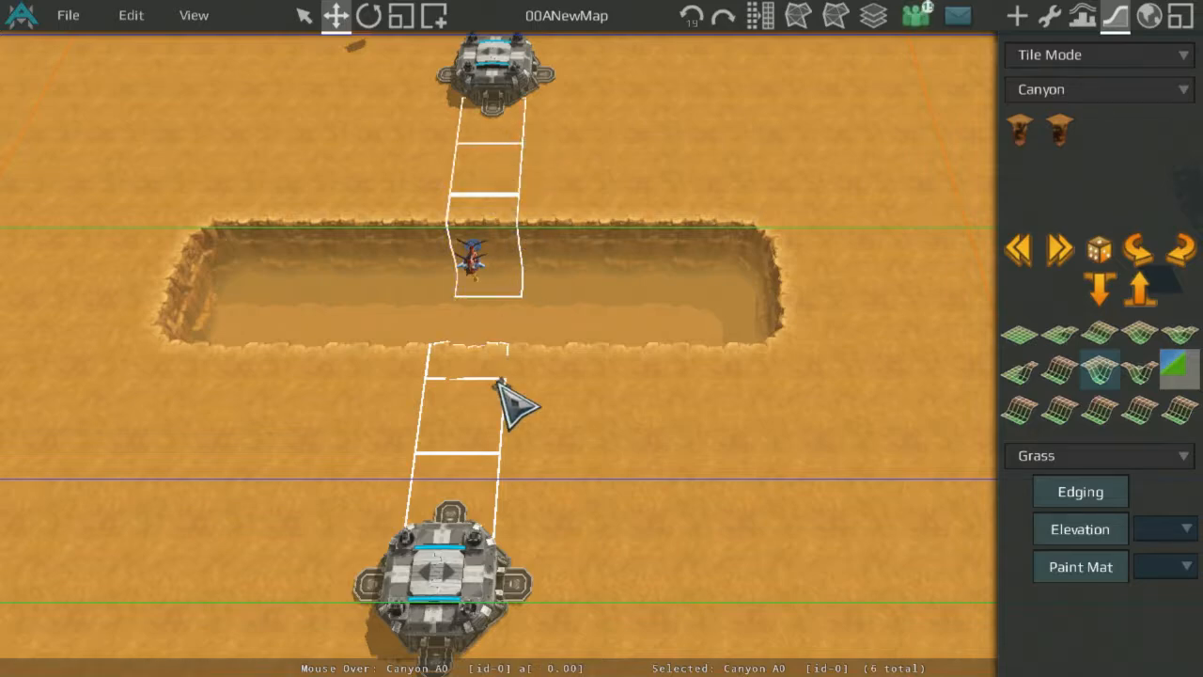
# Select a single terrain tile between the left ridge and the lower central outpost and check the lower-left area.
pyautogui.scroll(-4, 376, 390)
pyautogui.moveTo(357, 374); pyautogui.dragTo(816, 386, button='middle')
pyautogui.click(755, 406)
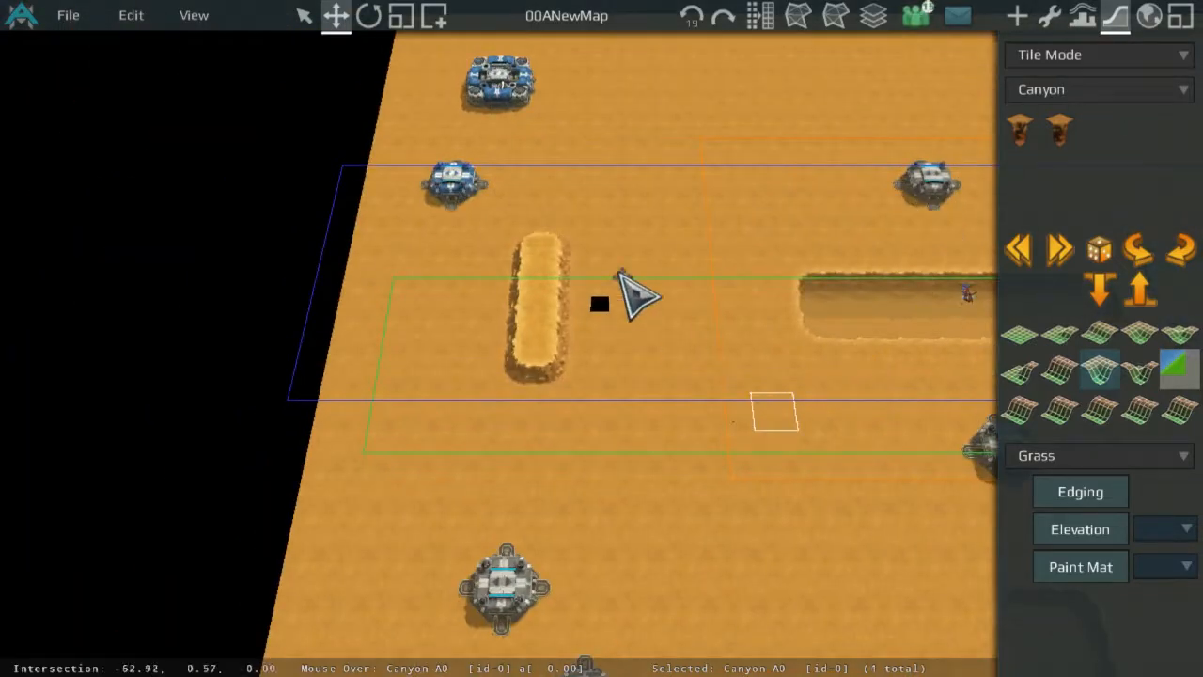
pyautogui.moveTo(732, 275); pyautogui.dragTo(429, 234, button='middle')
pyautogui.moveTo(608, 455); pyautogui.dragTo(745, 407, button='middle')
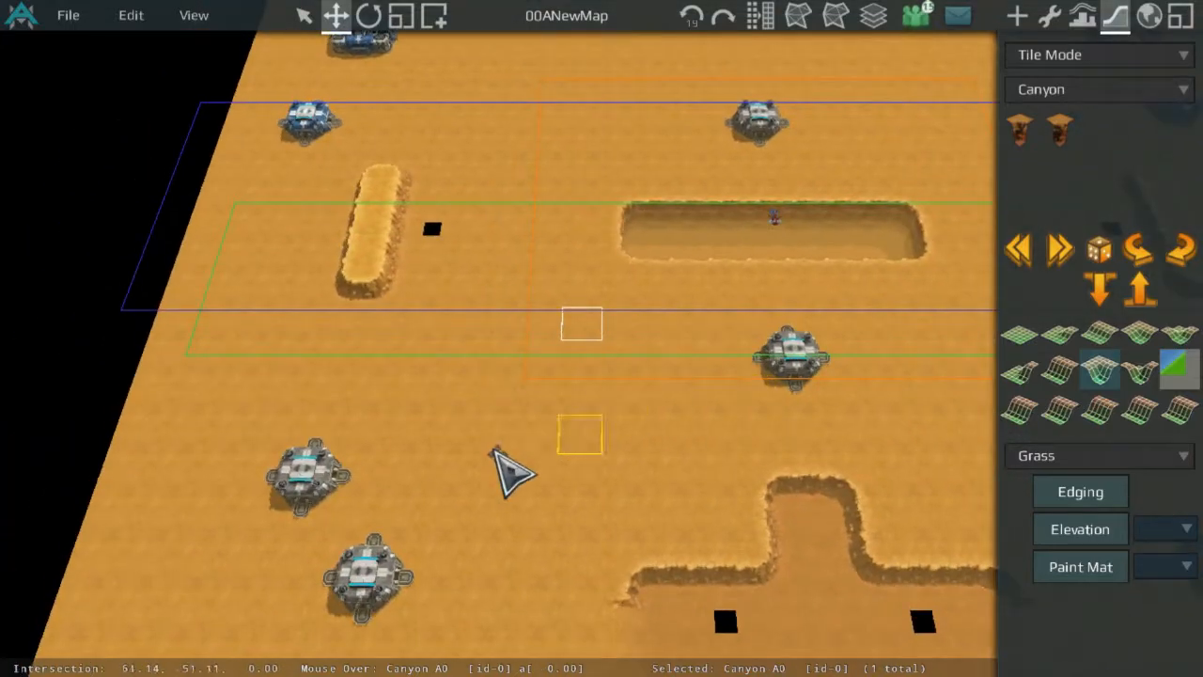
pyautogui.moveTo(630, 419); pyautogui.dragTo(949, 226, button='middle')
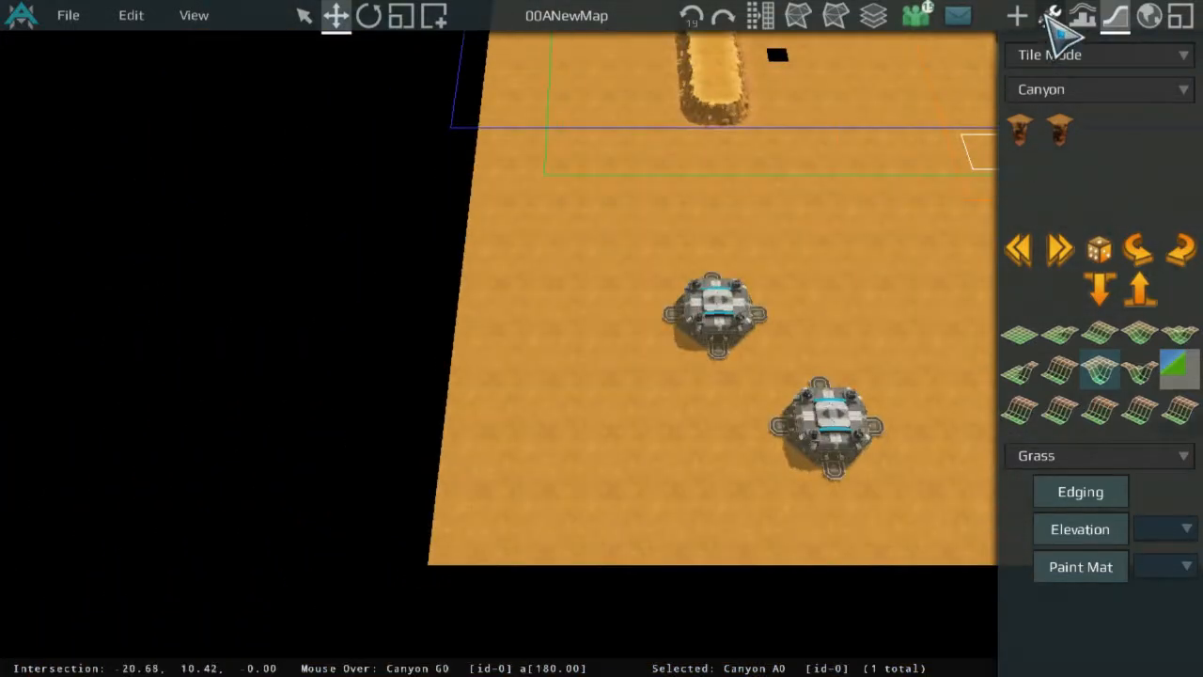
# Move the blue outpost near the upper-left base inward to about X -80, Y 40.
pyautogui.click(1051, 15)
pyautogui.scroll(-3, 644, 362)
pyautogui.moveTo(628, 135); pyautogui.dragTo(516, 336, button='middle')
pyautogui.scroll(3, 516, 336)
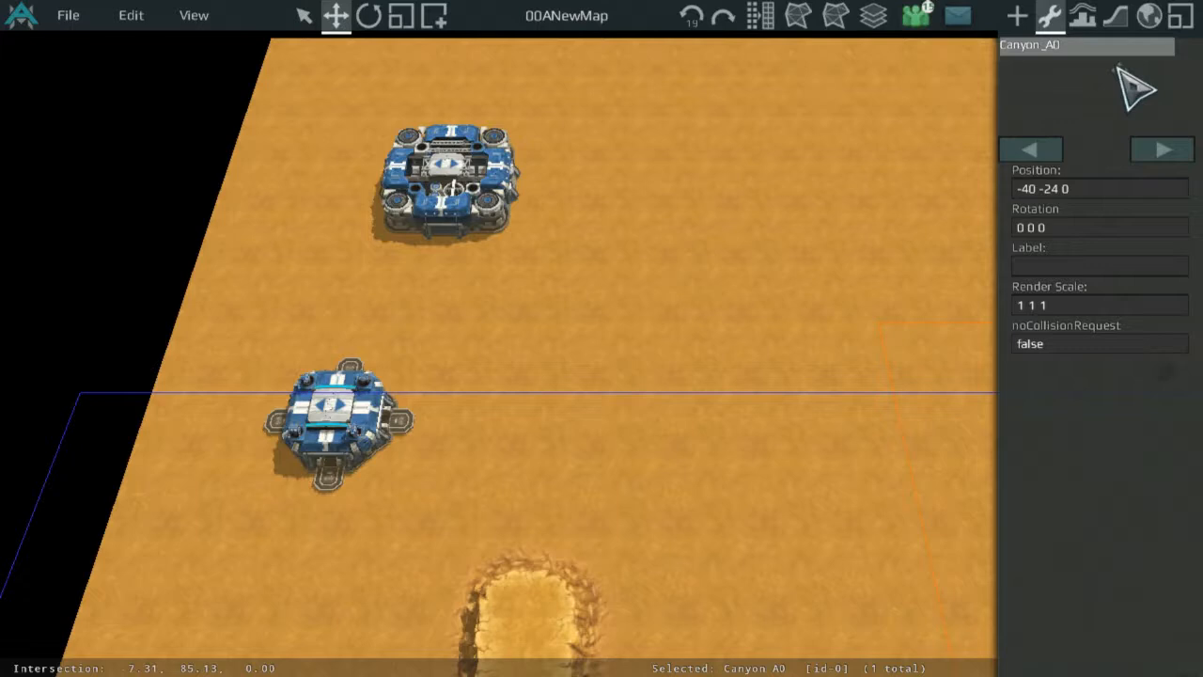
pyautogui.moveTo(590, 428); pyautogui.dragTo(817, 334)
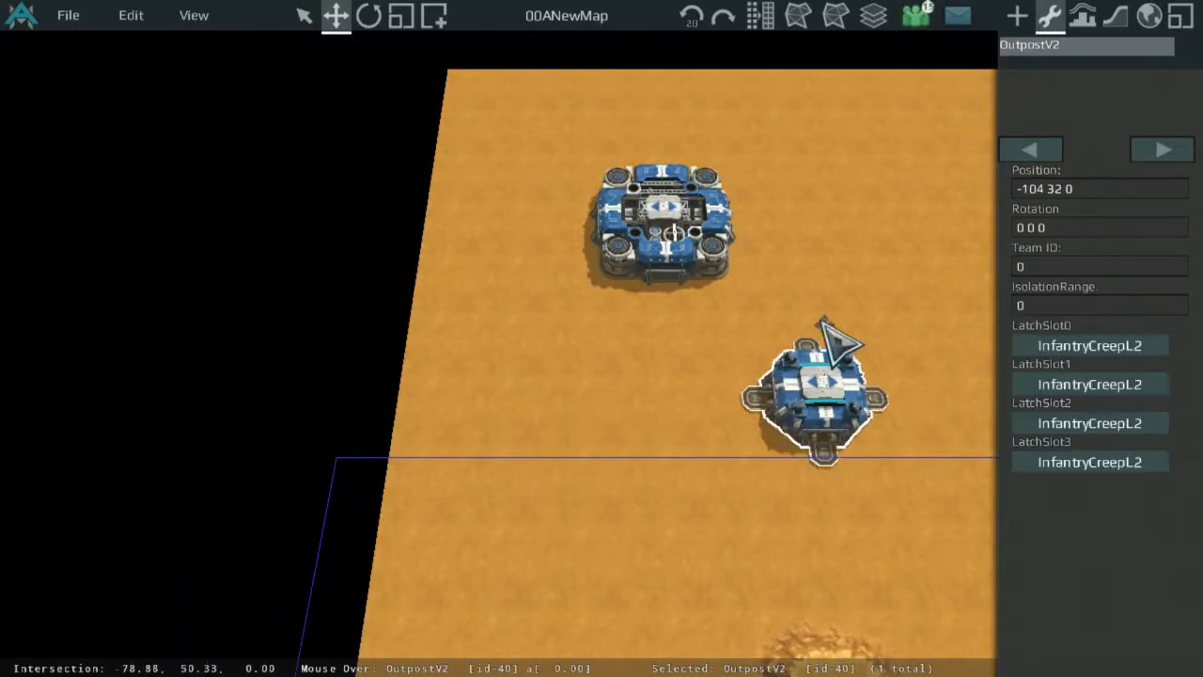
# Select the terrain tile near the moved blue outpost's former spot and display its object properties.
pyautogui.click(1115, 15)
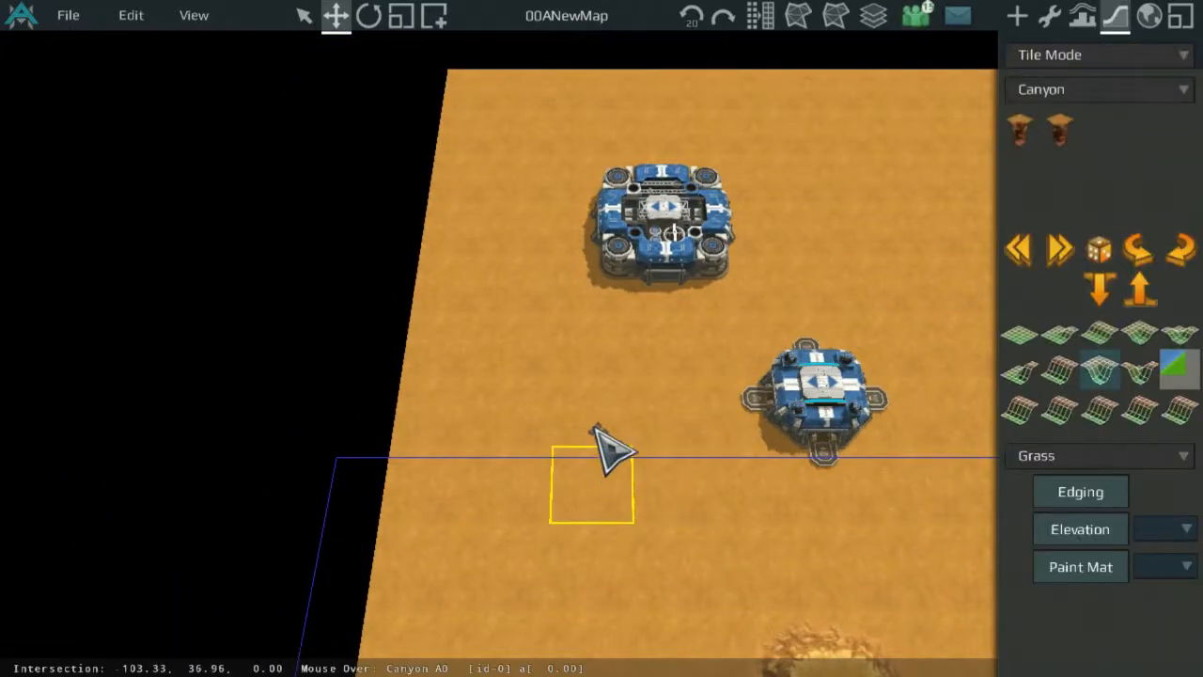
pyautogui.scroll(-3, 629, 434)
pyautogui.scroll(1, 492, 344)
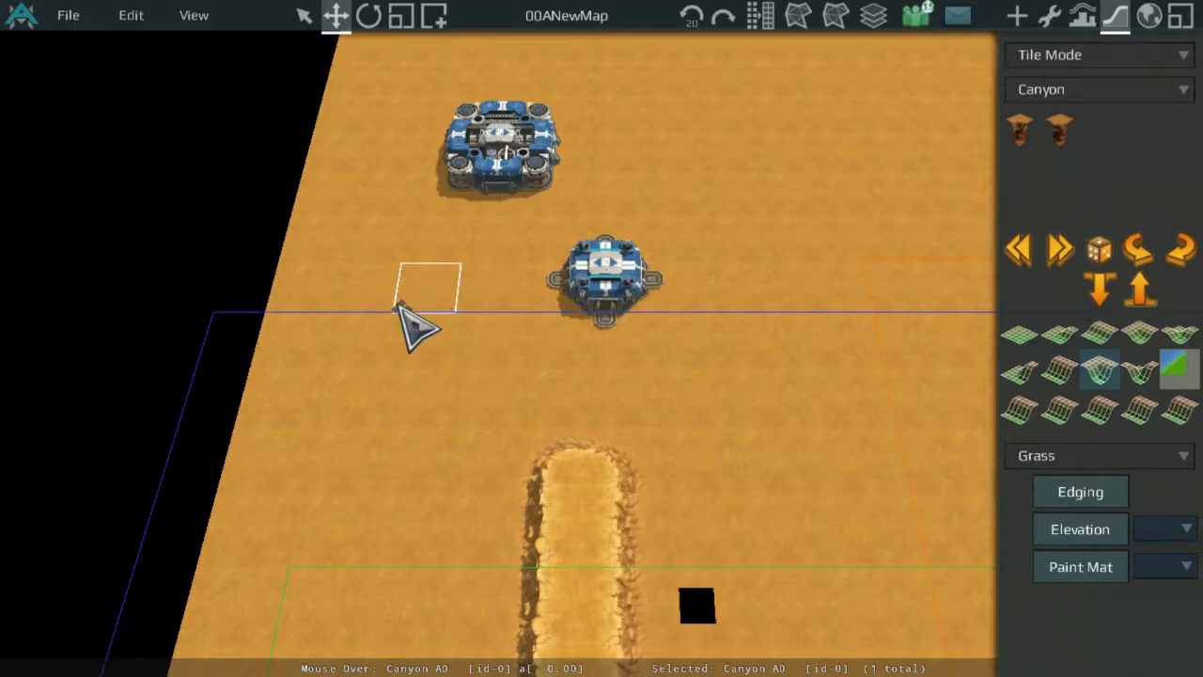
pyautogui.scroll(-3, 470, 305)
pyautogui.scroll(4, 658, 296)
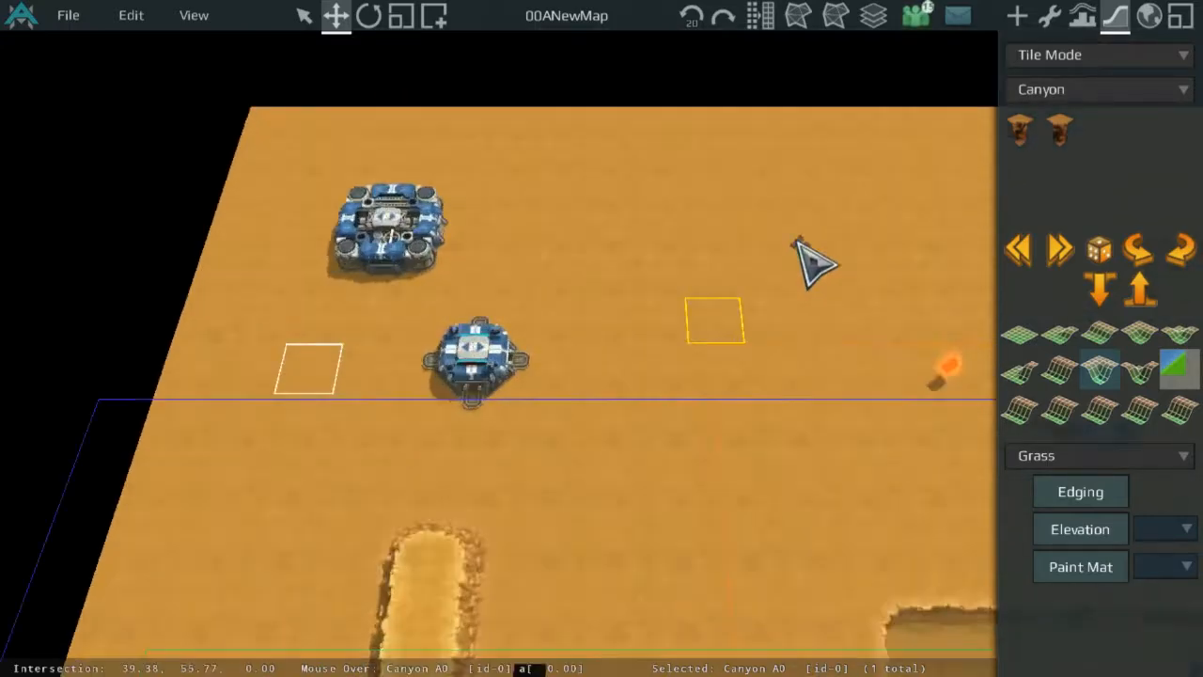
pyautogui.click(1049, 17)
pyautogui.scroll(2, 798, 282)
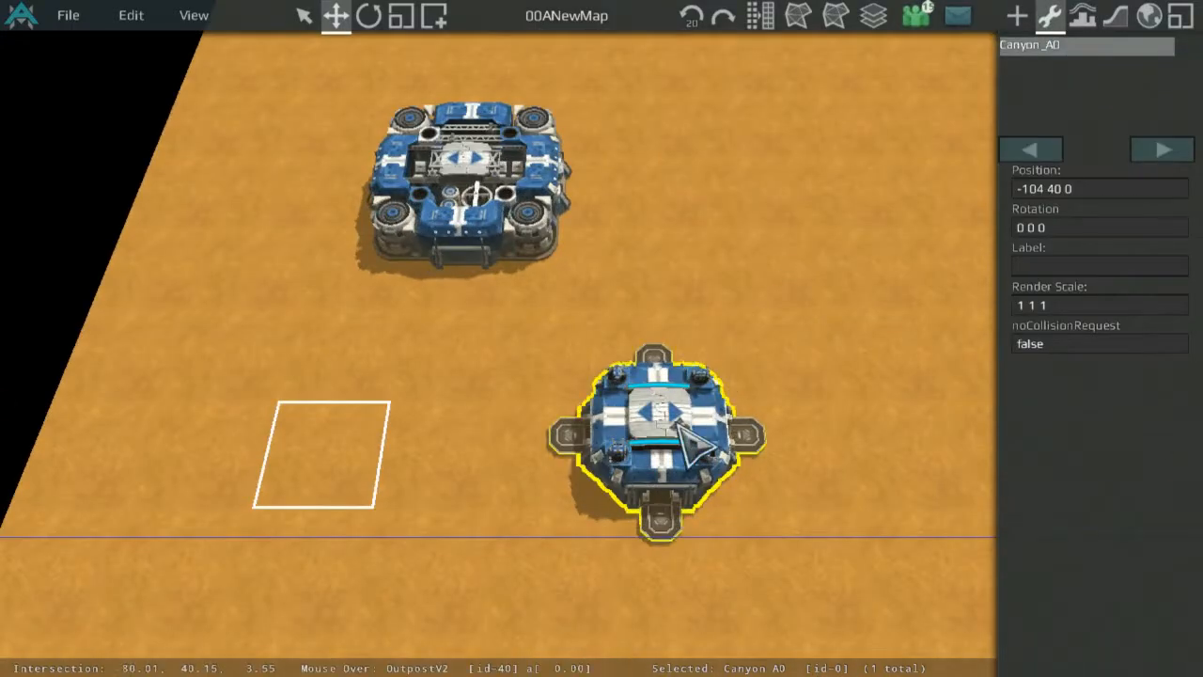
# Set the blue outpost near the upper-left base to position -104 40 0 with Team ID 0.
pyautogui.click(685, 406)
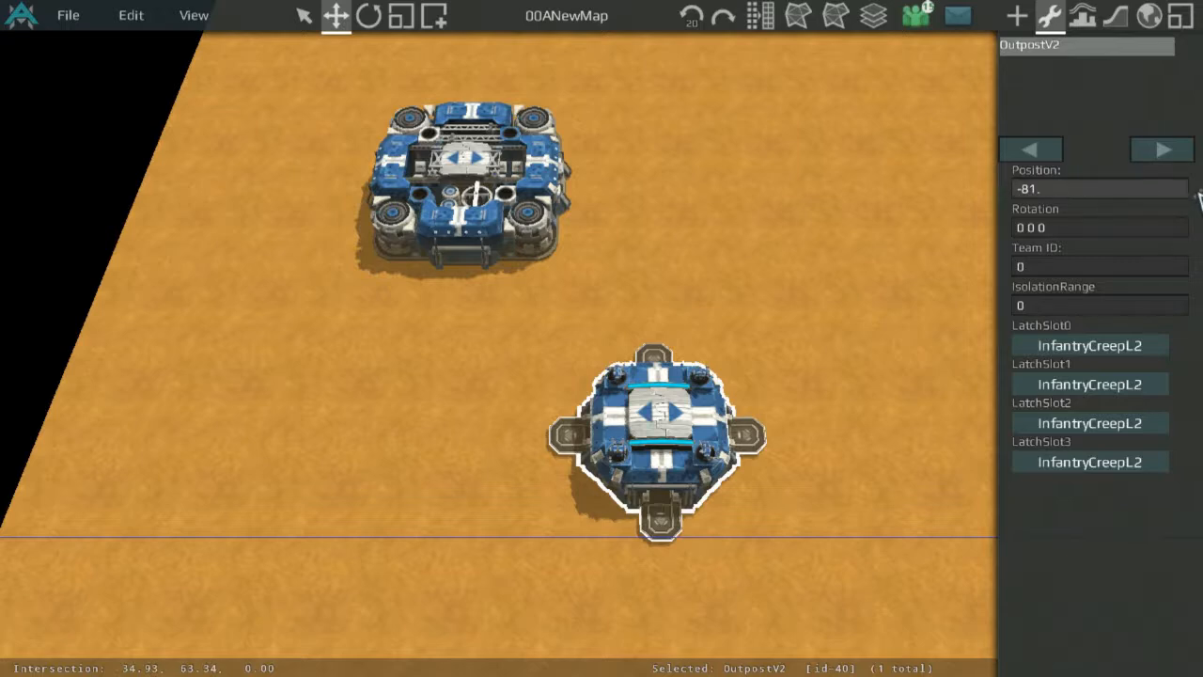
pyautogui.write('0')
pyautogui.press('Return')
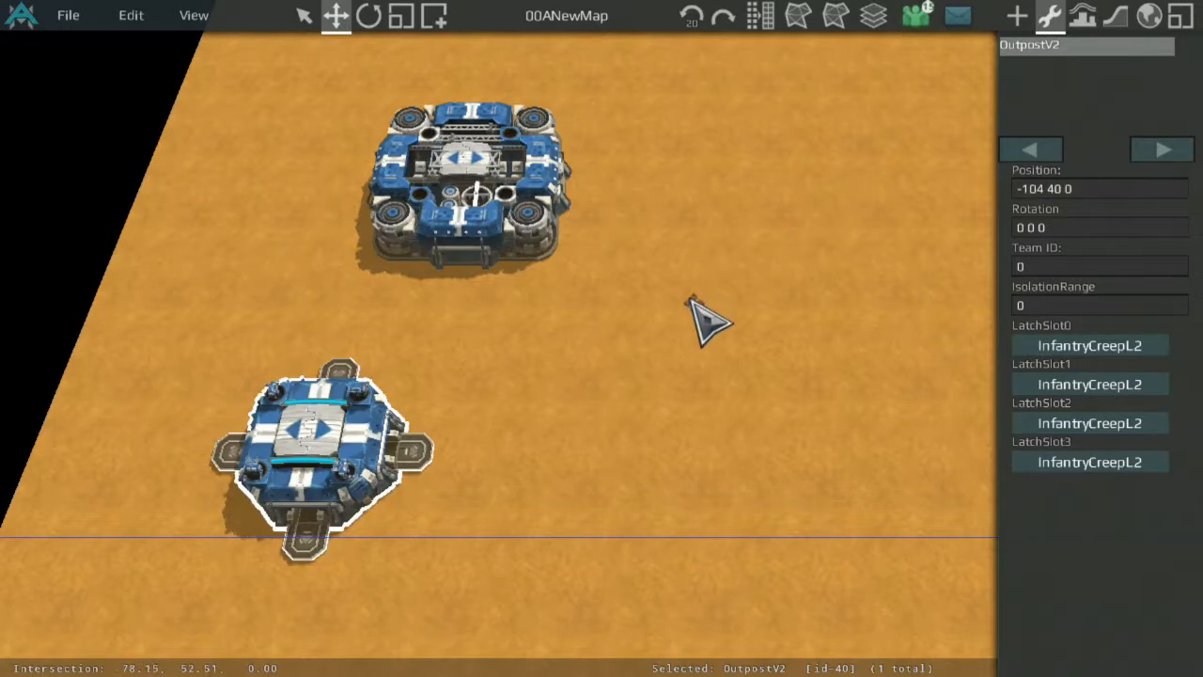
pyautogui.scroll(-2, 692, 300)
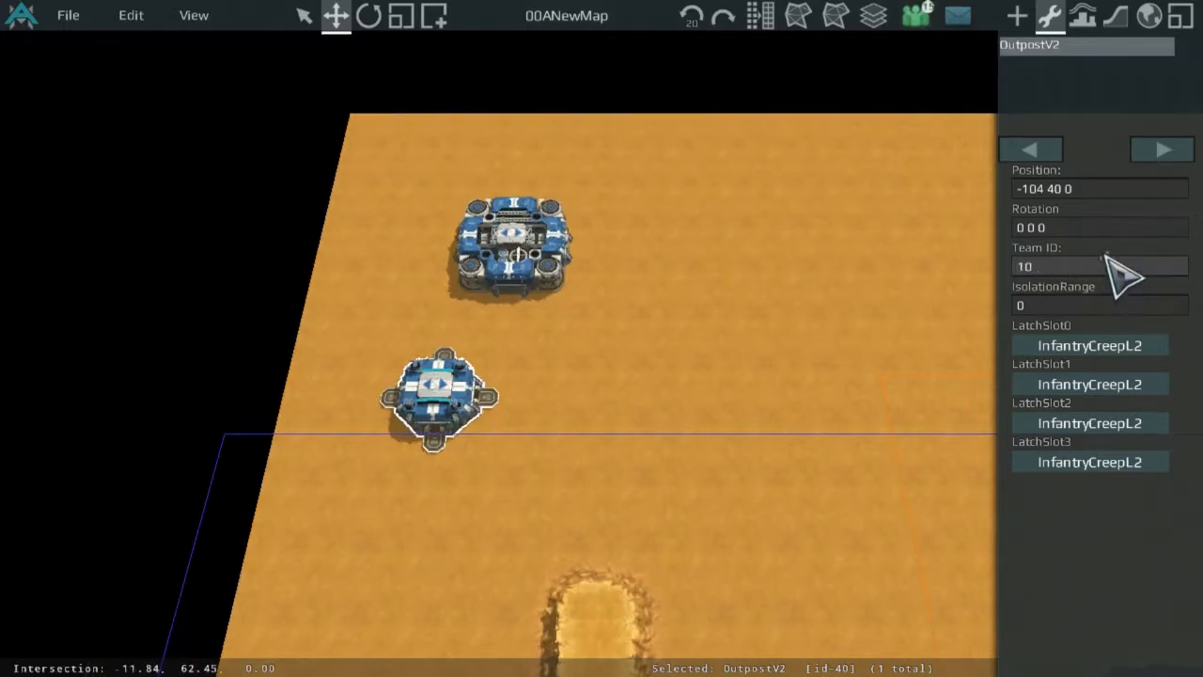
pyautogui.write('0')
pyautogui.press('Return')
# Assign the outpost below the red base to Team ID 1 and set its position to 104 40 -0.
pyautogui.scroll(-5, 915, 210)
pyautogui.moveTo(916, 210); pyautogui.dragTo(567, 286, button='middle')
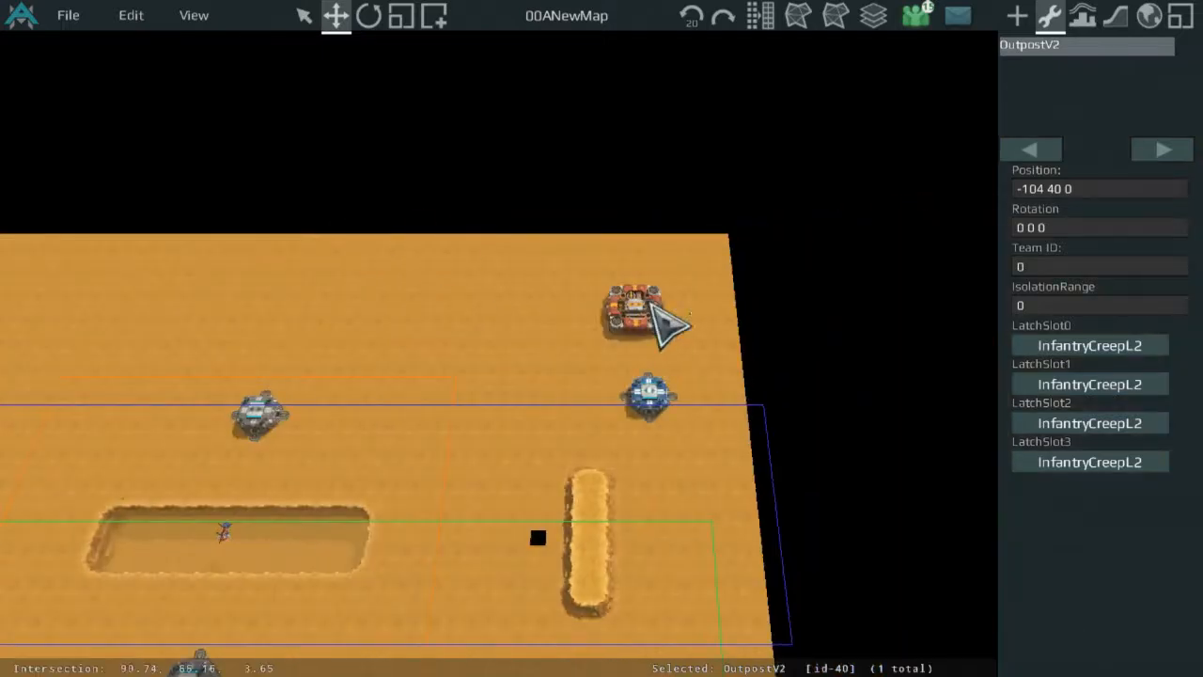
pyautogui.scroll(5, 788, 336)
pyautogui.click(716, 448)
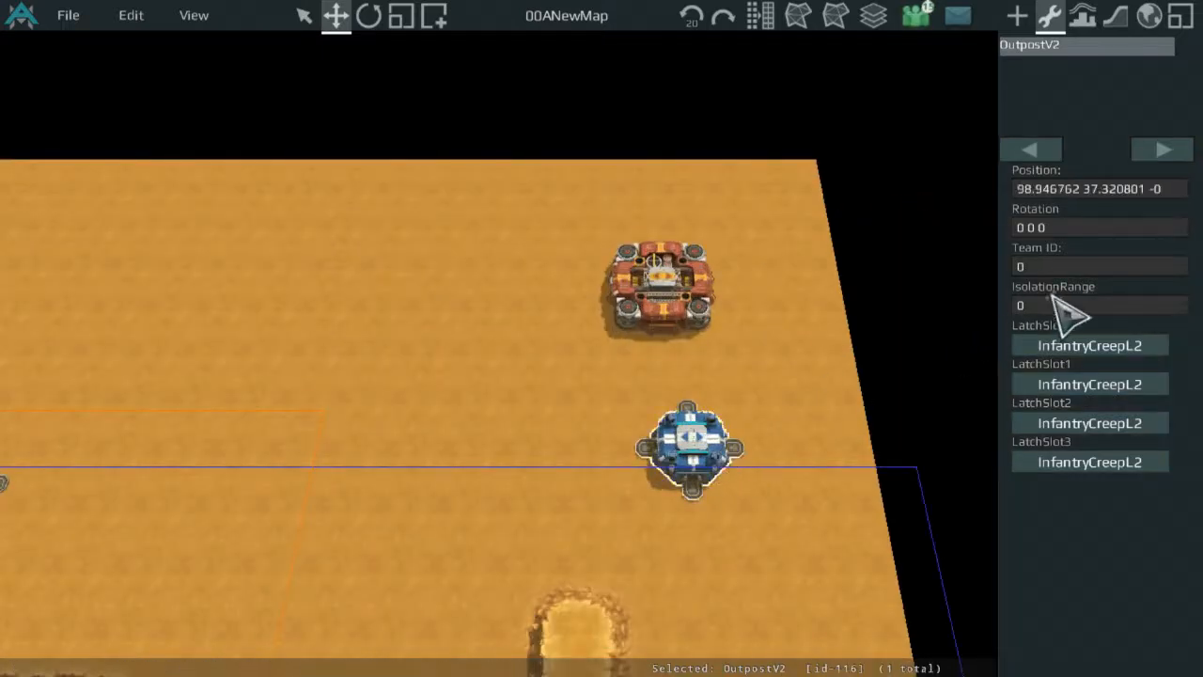
pyautogui.click(1119, 267)
pyautogui.write('1')
pyautogui.press('Return')
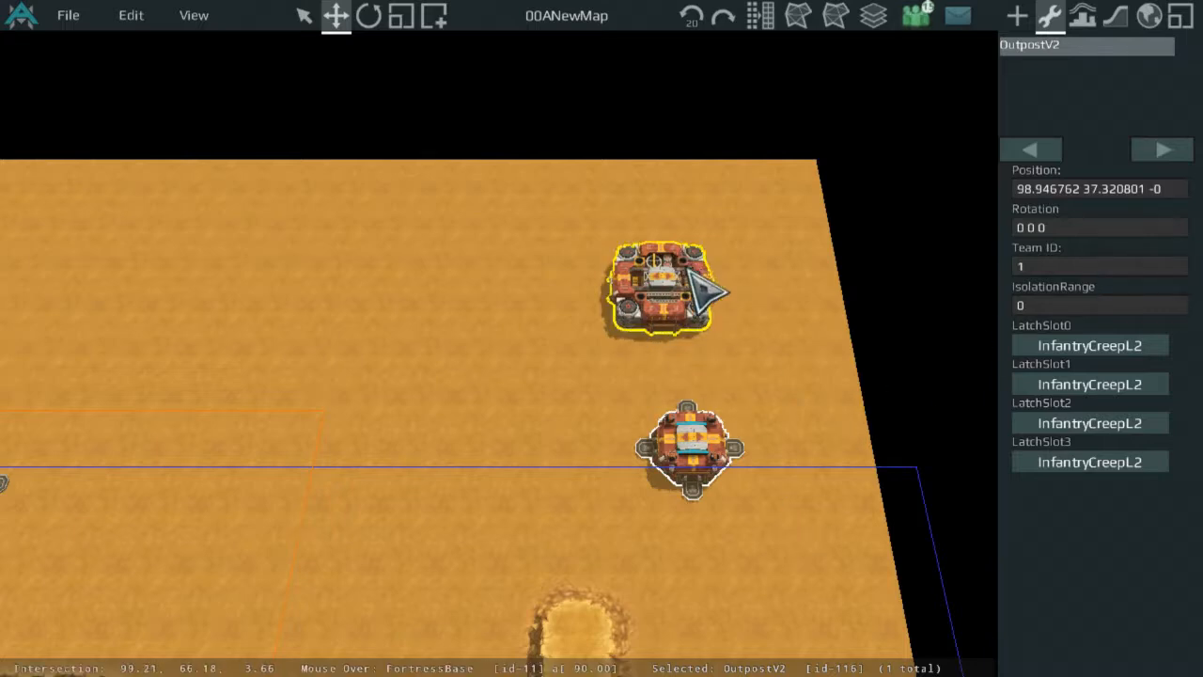
pyautogui.click(1117, 189)
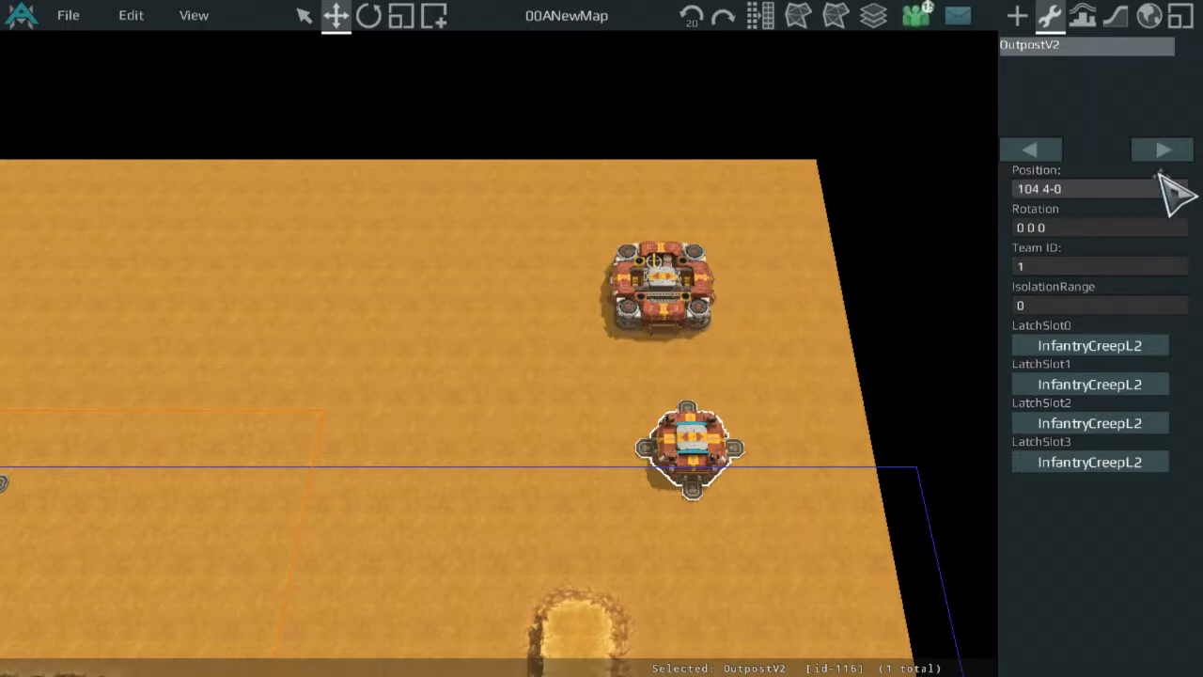
pyautogui.press('Return')
# Activate tile editing and select a terrain tile near the map's lower-left neutral outposts.
pyautogui.scroll(-3, 621, 310)
pyautogui.moveTo(531, 329); pyautogui.dragTo(683, 268, button='middle')
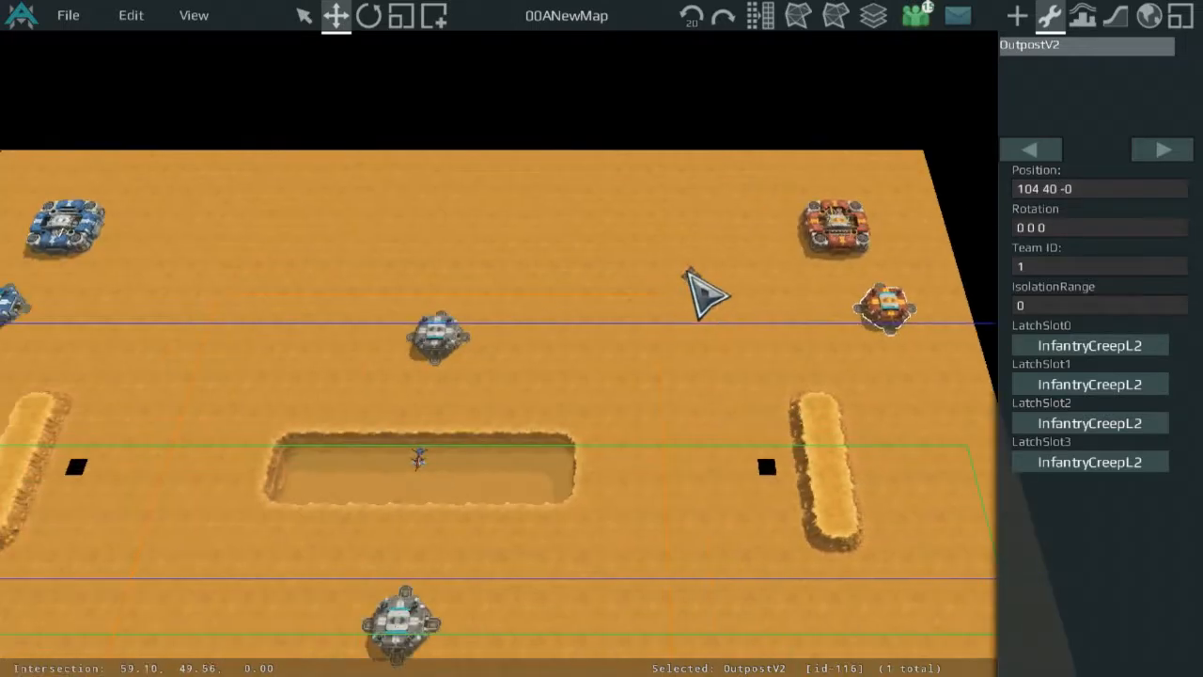
pyautogui.click(611, 306)
pyautogui.moveTo(610, 308); pyautogui.dragTo(837, 159, button='middle')
pyautogui.scroll(-1, 785, 271)
pyautogui.moveTo(730, 378); pyautogui.dragTo(742, 295, button='middle')
pyautogui.moveTo(613, 322); pyautogui.dragTo(903, 276, button='middle')
pyautogui.scroll(4, 658, 339)
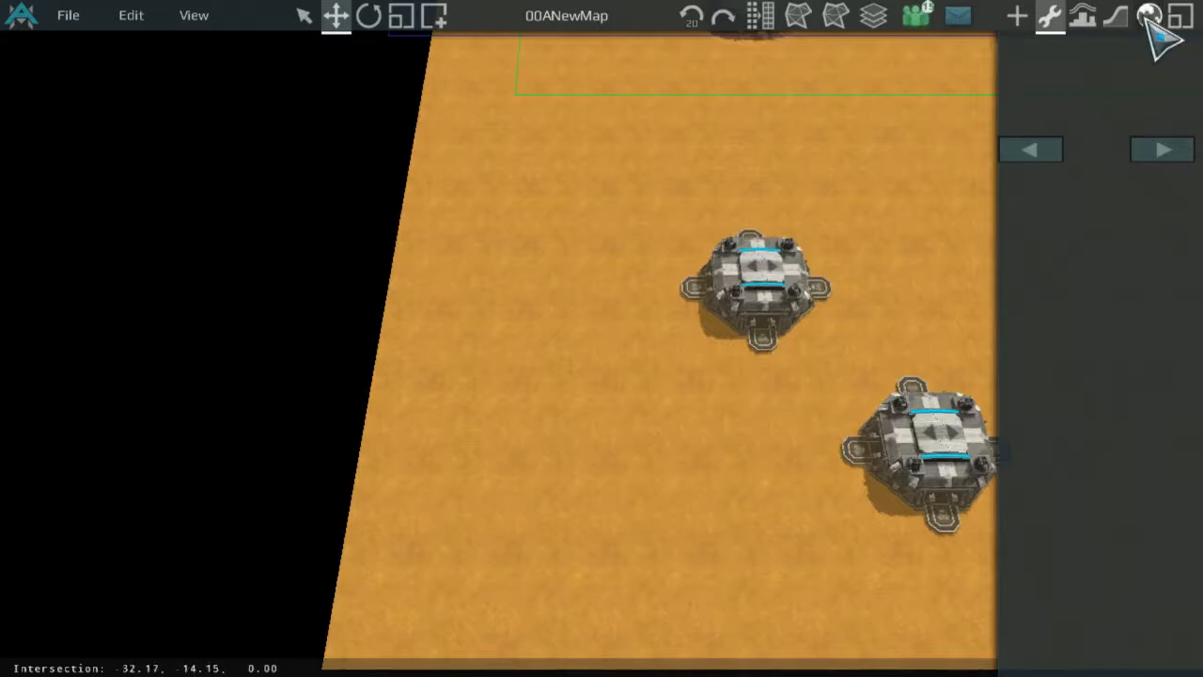
pyautogui.click(1116, 15)
pyautogui.moveTo(472, 406); pyautogui.dragTo(406, 224, button='middle')
pyautogui.scroll(1, 405, 228)
pyautogui.scroll(-1, 386, 244)
pyautogui.moveTo(447, 155); pyautogui.dragTo(514, 365, button='middle')
pyautogui.click(569, 284)
pyautogui.scroll(-3, 581, 338)
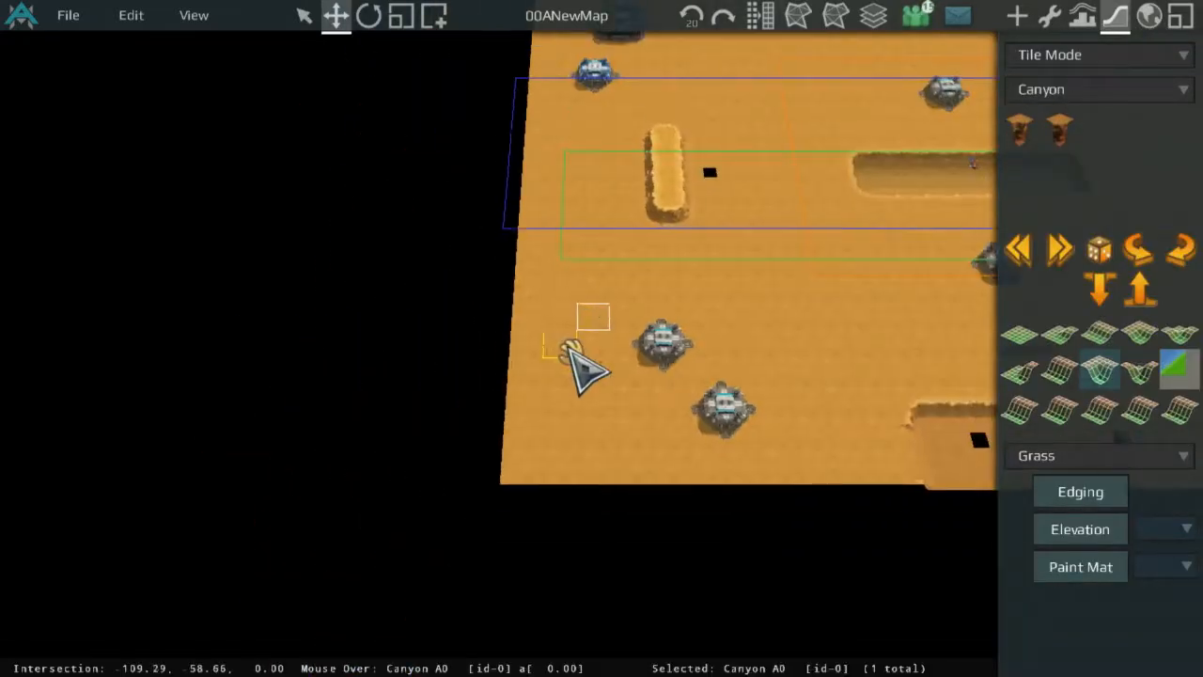
# Select the terrain tile diagonally above and left of the upper of the two lower-left neutral outposts and display its properties.
pyautogui.scroll(3, 470, 451)
pyautogui.click(508, 393)
pyautogui.click(529, 386)
pyautogui.moveTo(529, 386)
pyautogui.mouseDown(button='middle')
pyautogui.moveTo(305, 492)
pyautogui.moveTo(402, 426)
pyautogui.moveTo(344, 440)
pyautogui.moveTo(512, 436)
pyautogui.moveTo(625, 395)
pyautogui.moveTo(538, 395)
pyautogui.mouseUp(button='middle')
pyautogui.scroll(3, 536, 395)
pyautogui.scroll(1, 458, 405)
pyautogui.moveTo(461, 406); pyautogui.dragTo(502, 416, button='middle')
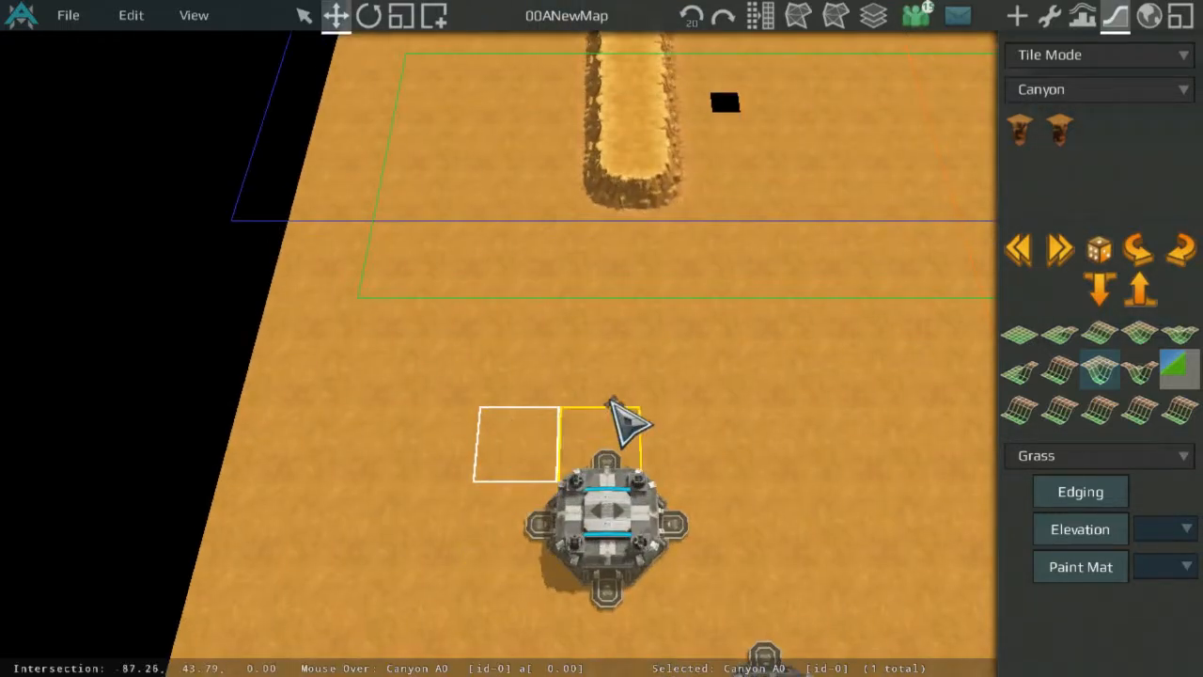
pyautogui.moveTo(610, 401); pyautogui.dragTo(733, 353, button='middle')
pyautogui.click(1049, 16)
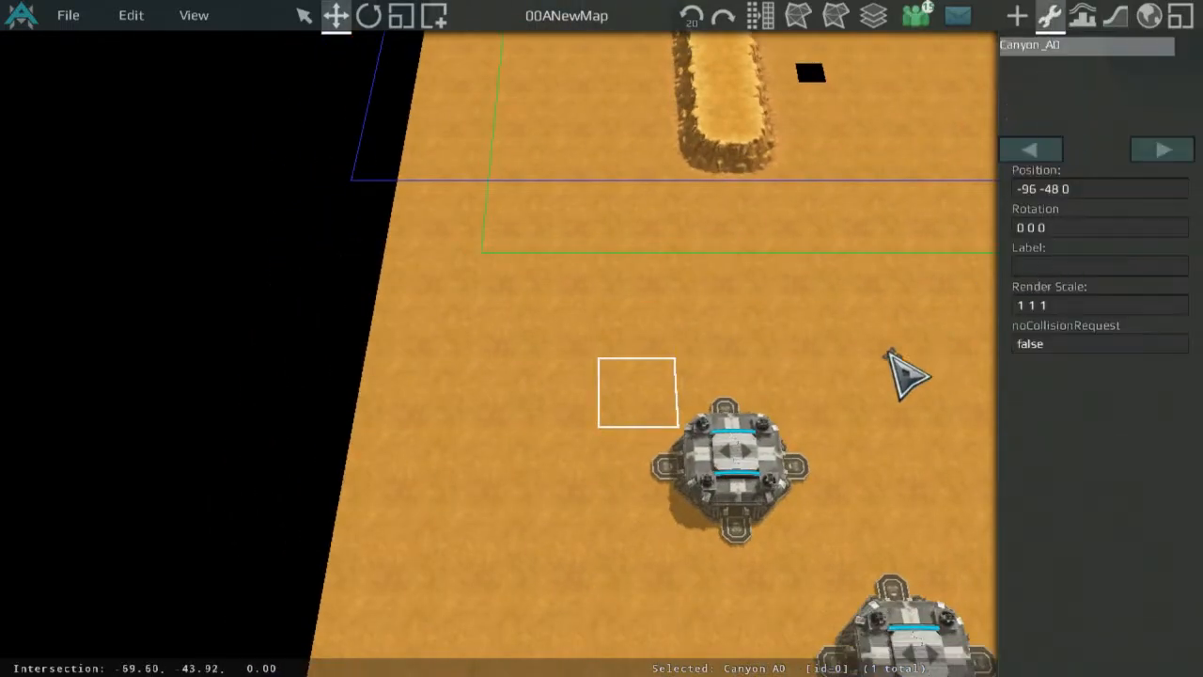
# Set the upper of the two lower-left neutral outposts to position -96 -48 0.
pyautogui.click(732, 465)
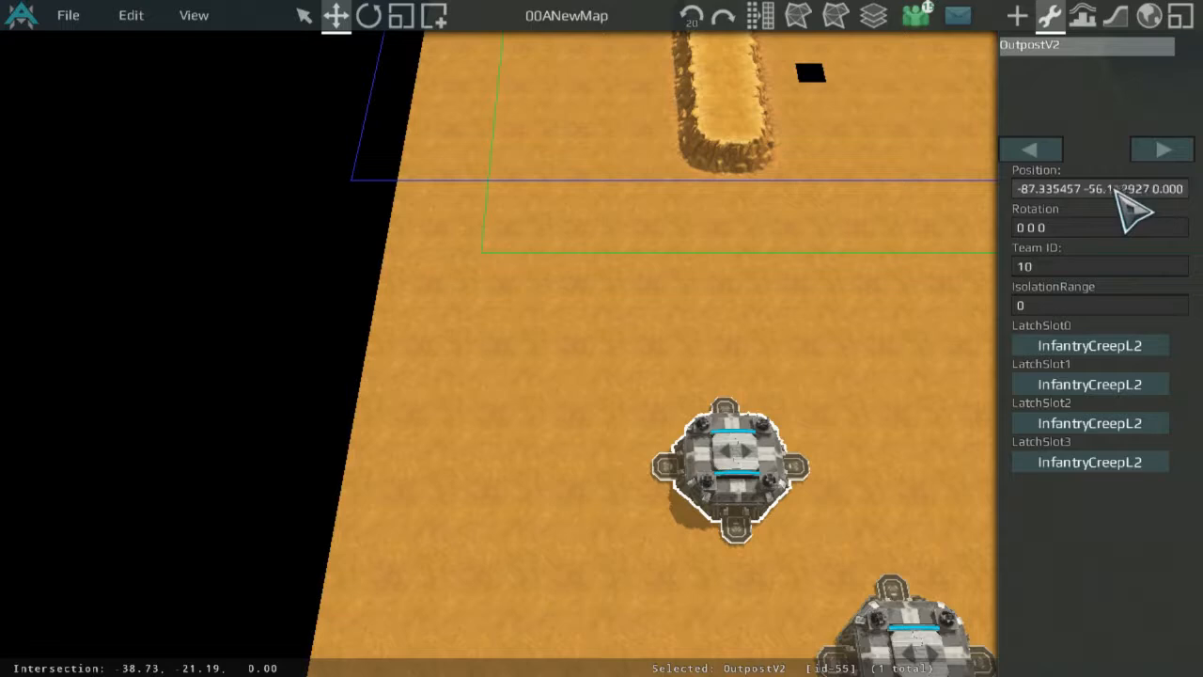
pyautogui.click(1118, 191)
pyautogui.write('-8')
pyautogui.press('BackSpace')
pyautogui.write('96')
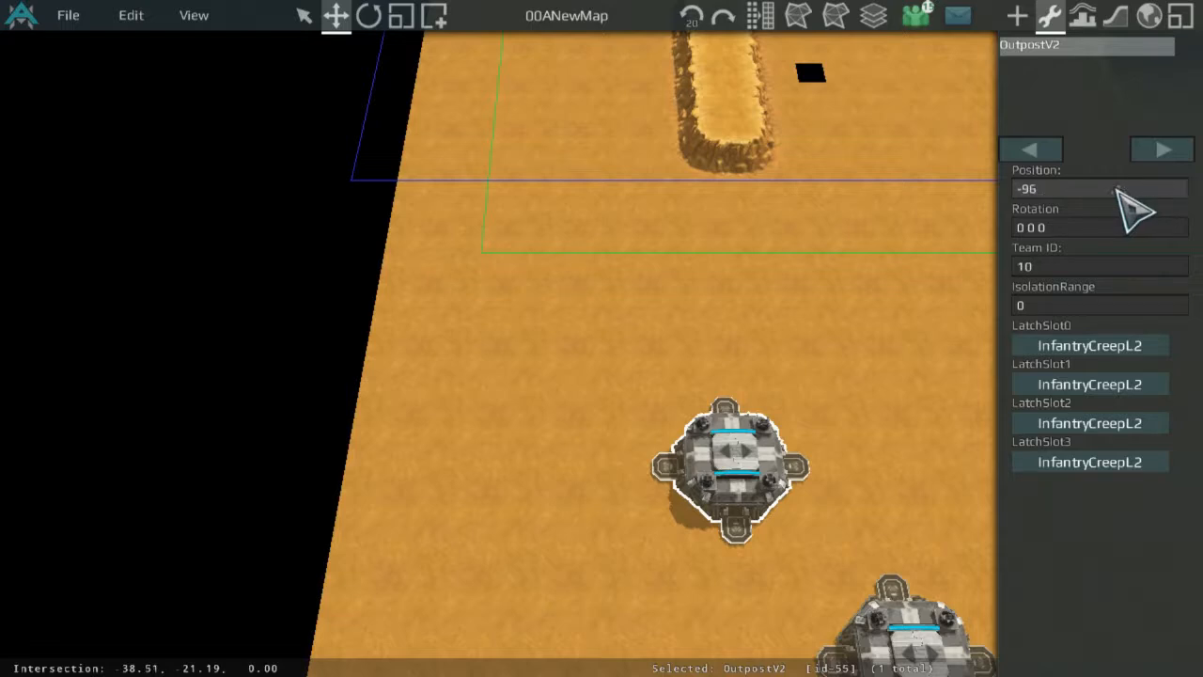
pyautogui.write(' -48 0')
pyautogui.press('Return')
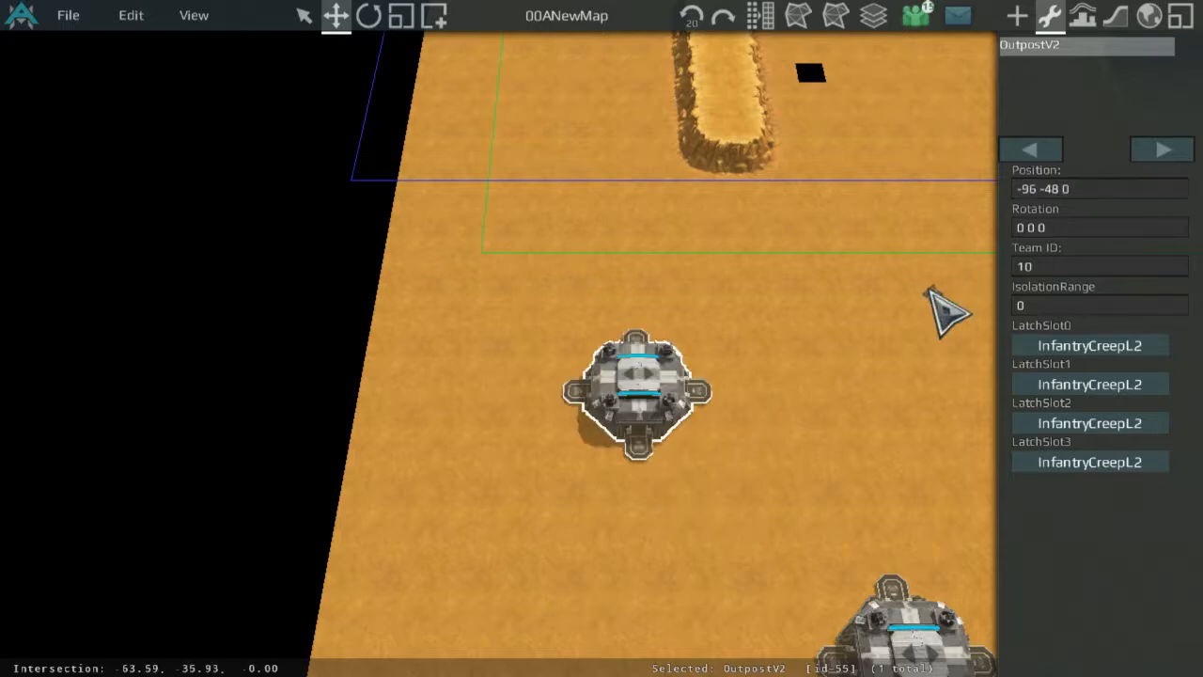
# Select the terrain tile just above and left of the lower neutral outpost and display its properties.
pyautogui.click(1114, 16)
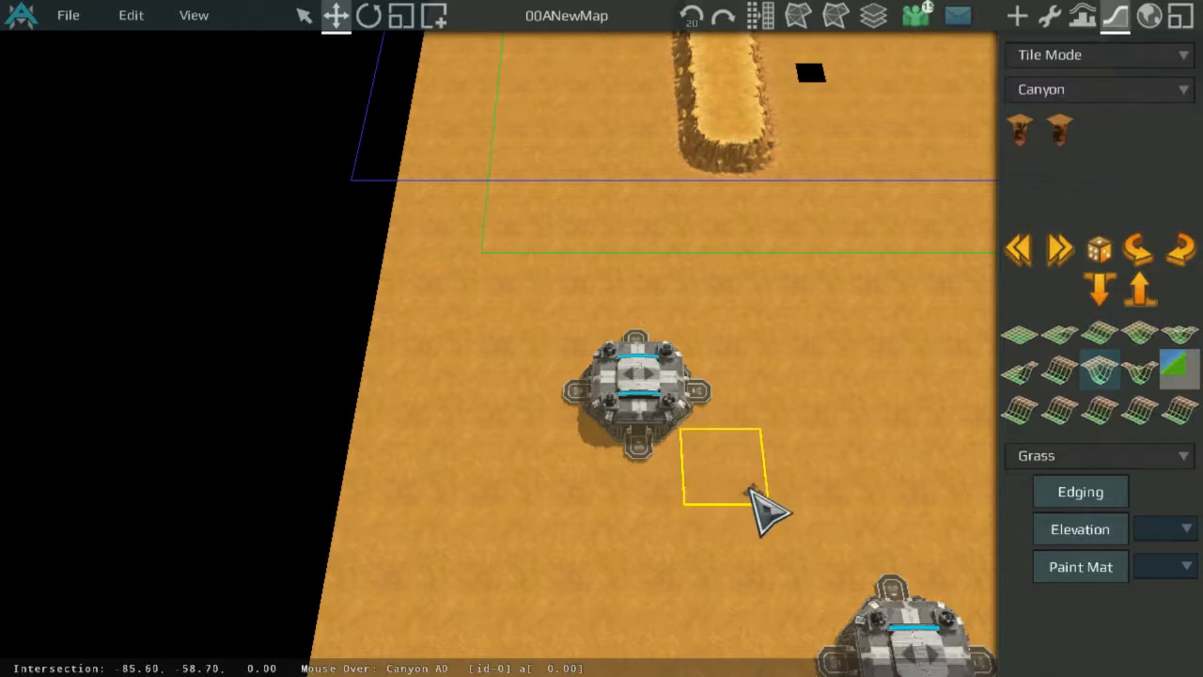
pyautogui.click(780, 519)
pyautogui.click(1048, 21)
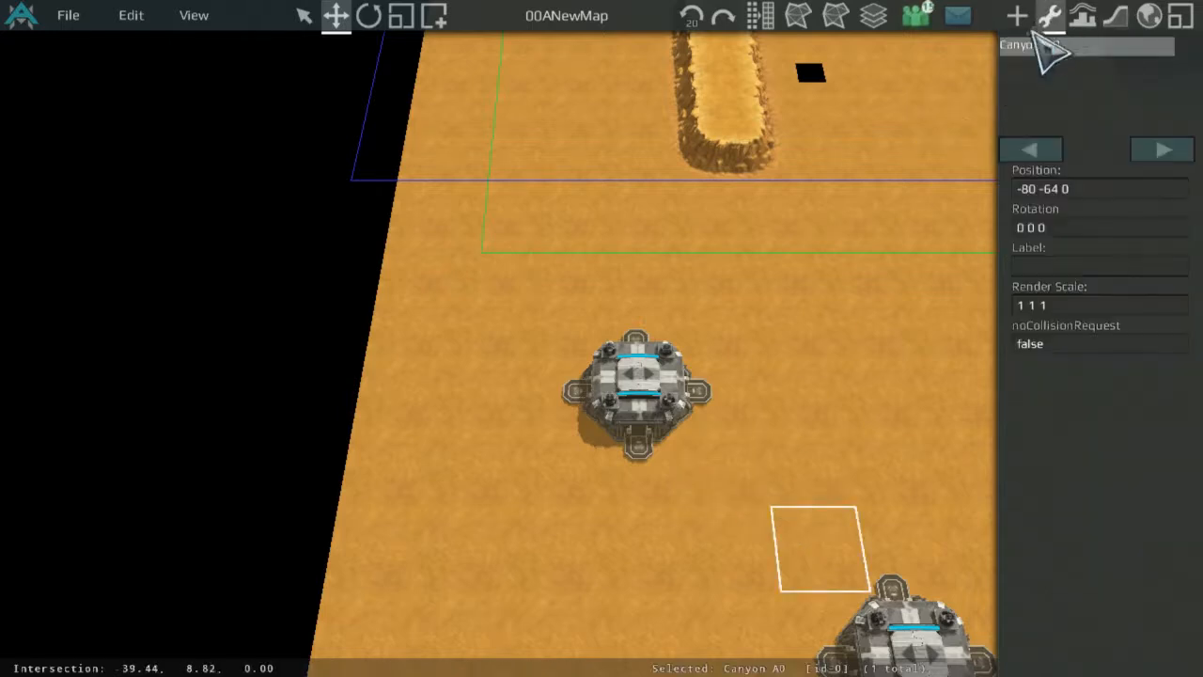
# Set the lower of the two lower-left neutral outposts to position -80 -64 0.
pyautogui.moveTo(792, 390); pyautogui.dragTo(741, 272, button='middle')
pyautogui.click(816, 462)
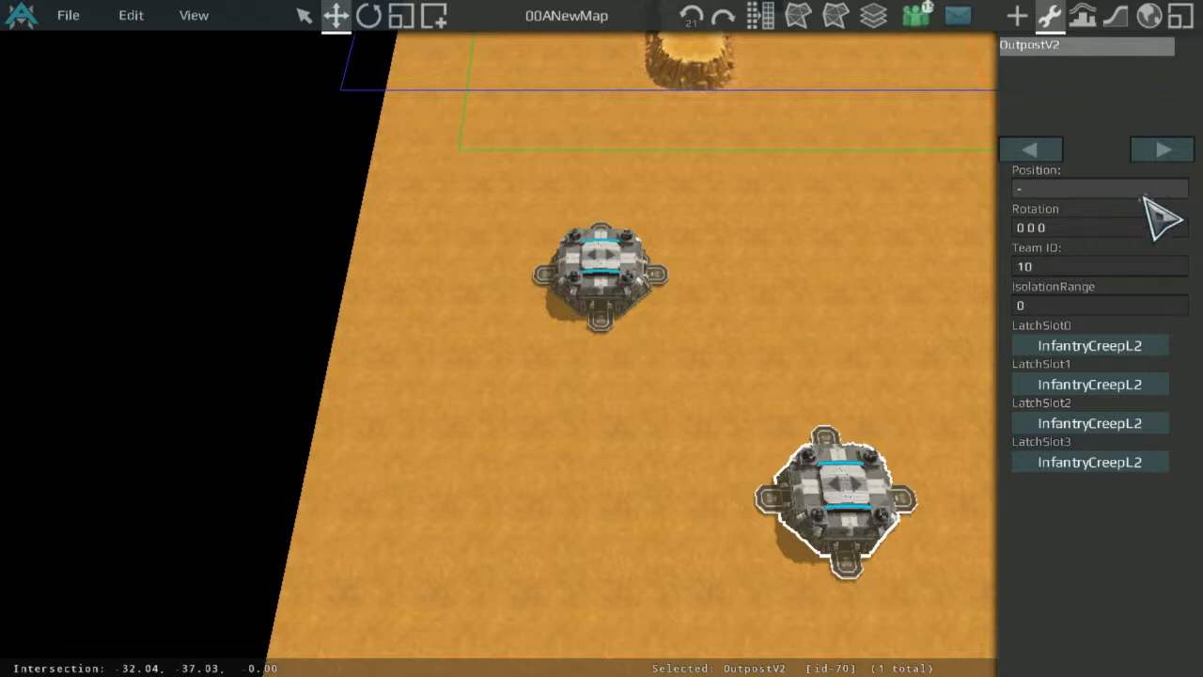
pyautogui.press('Return')
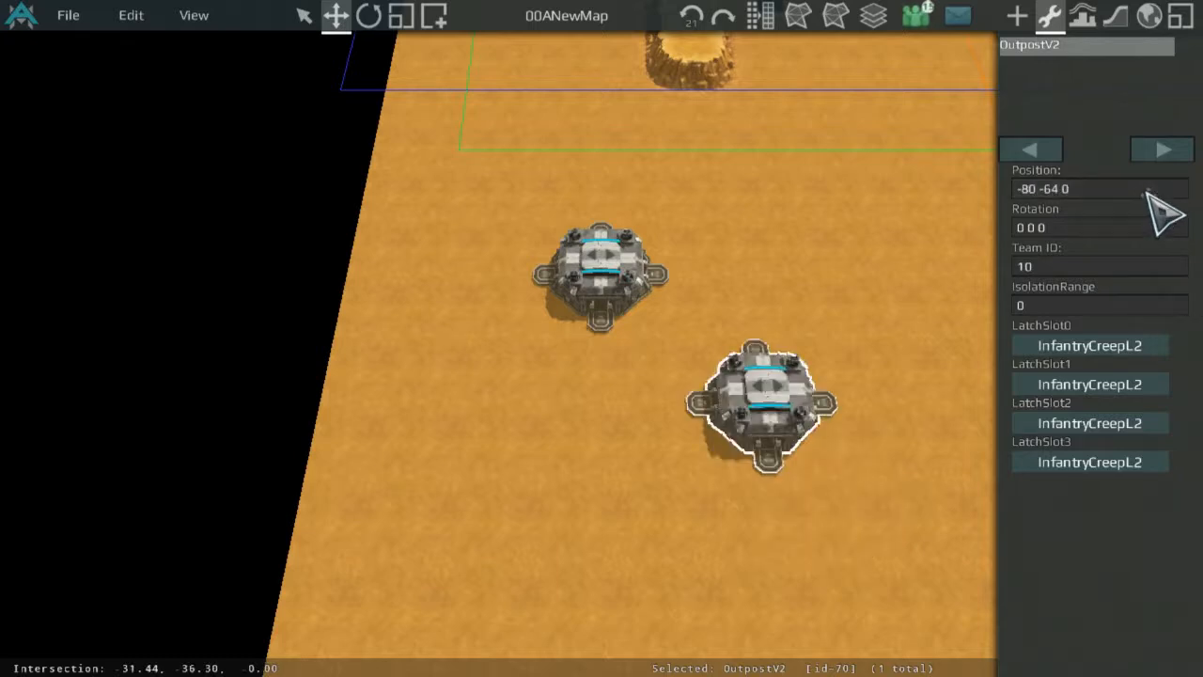
# Nudge the lower neutral outpost up and left in small increments, then return it to -80 -64 0.
pyautogui.click(809, 234)
pyautogui.click(783, 396)
pyautogui.press('Up')
pyautogui.press('Up')
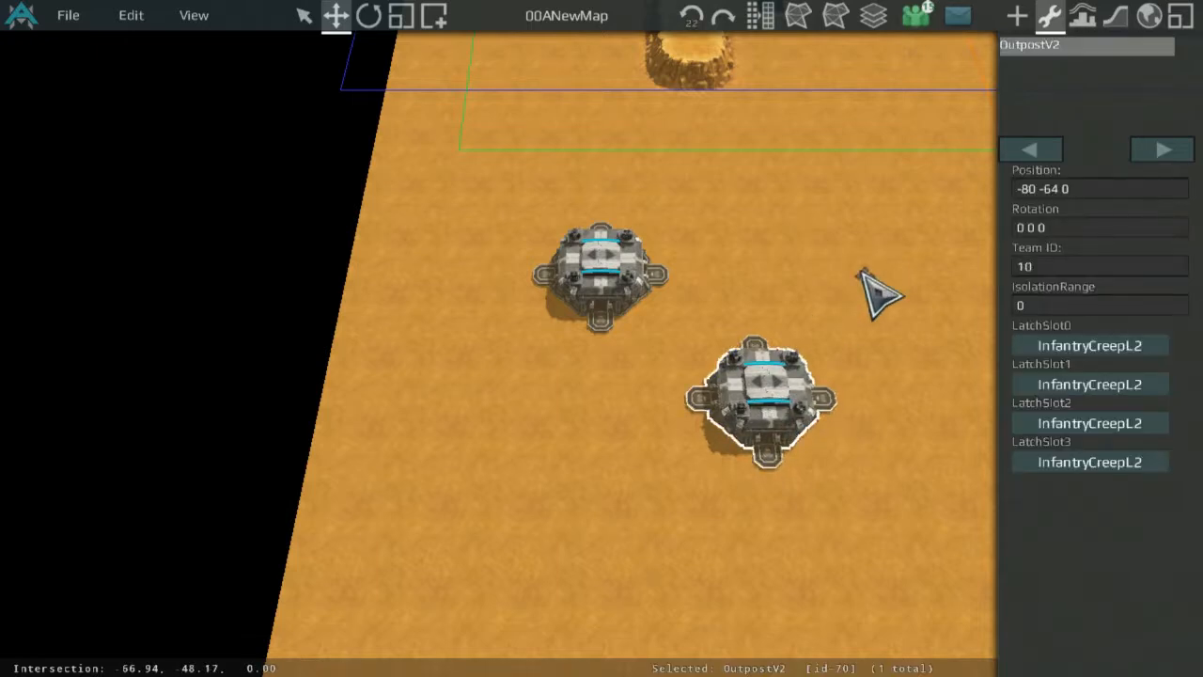
pyautogui.press('Left')
pyautogui.press('Left')
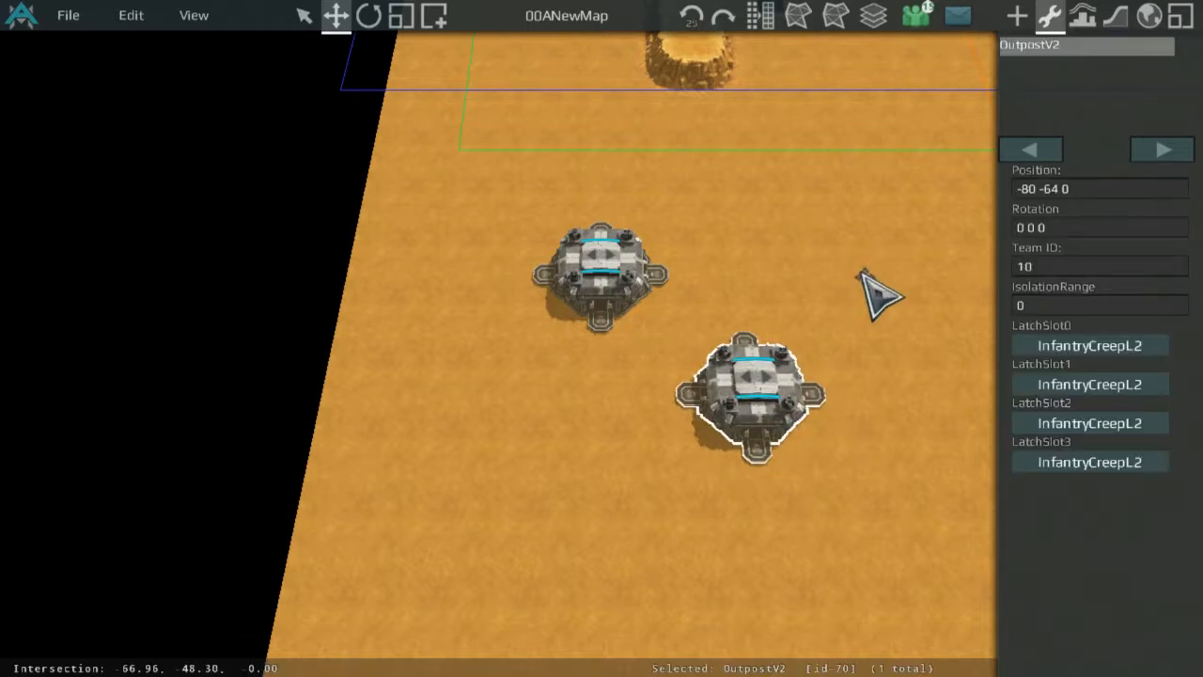
pyautogui.press('Left')
pyautogui.press('Right')
pyautogui.press('Right')
pyautogui.press('Right')
pyautogui.press('Down')
pyautogui.press('Down')
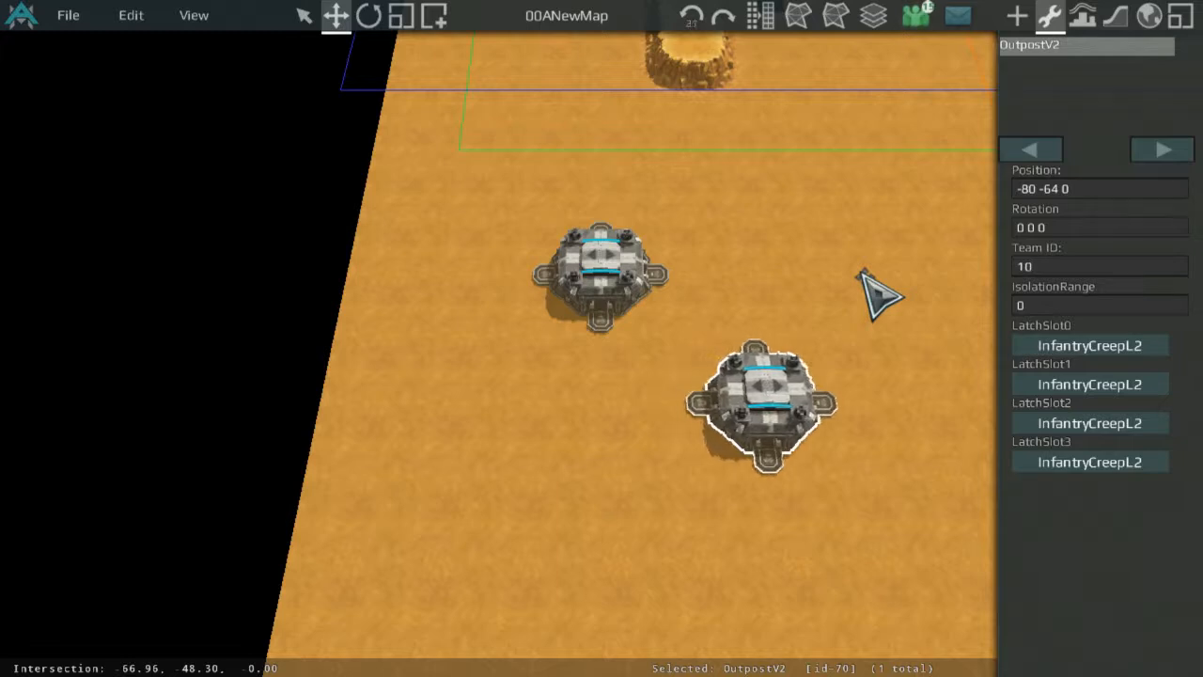
# Nudge the lower neutral outpost back and forth by 0.5 units on each axis, ending at -80 -64 0, and deselect it.
pyautogui.moveTo(836, 313); pyautogui.dragTo(656, 310, button='middle')
pyautogui.scroll(3, 656, 306)
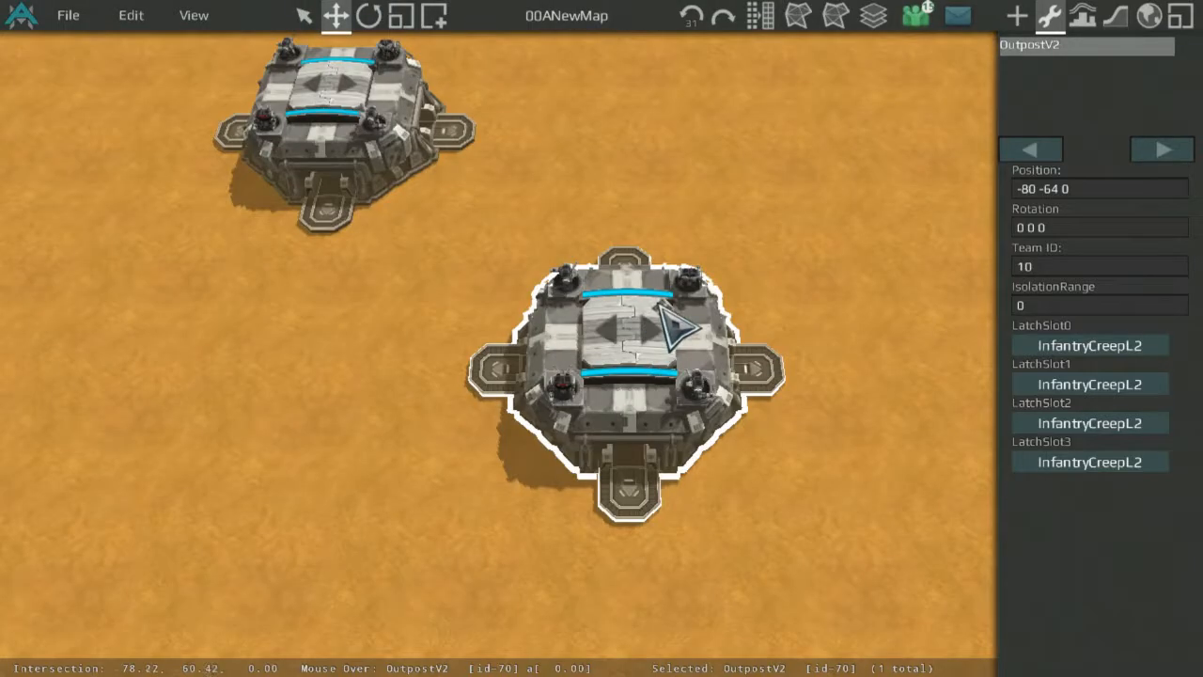
pyautogui.press('Right')
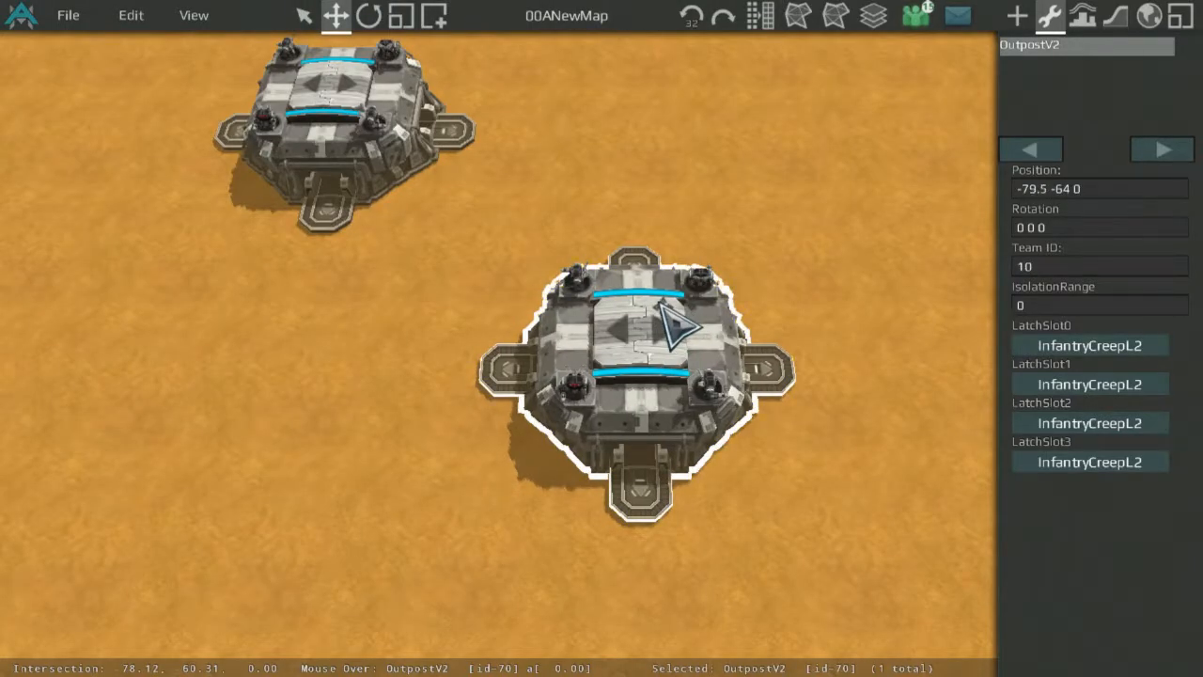
pyautogui.press('Left')
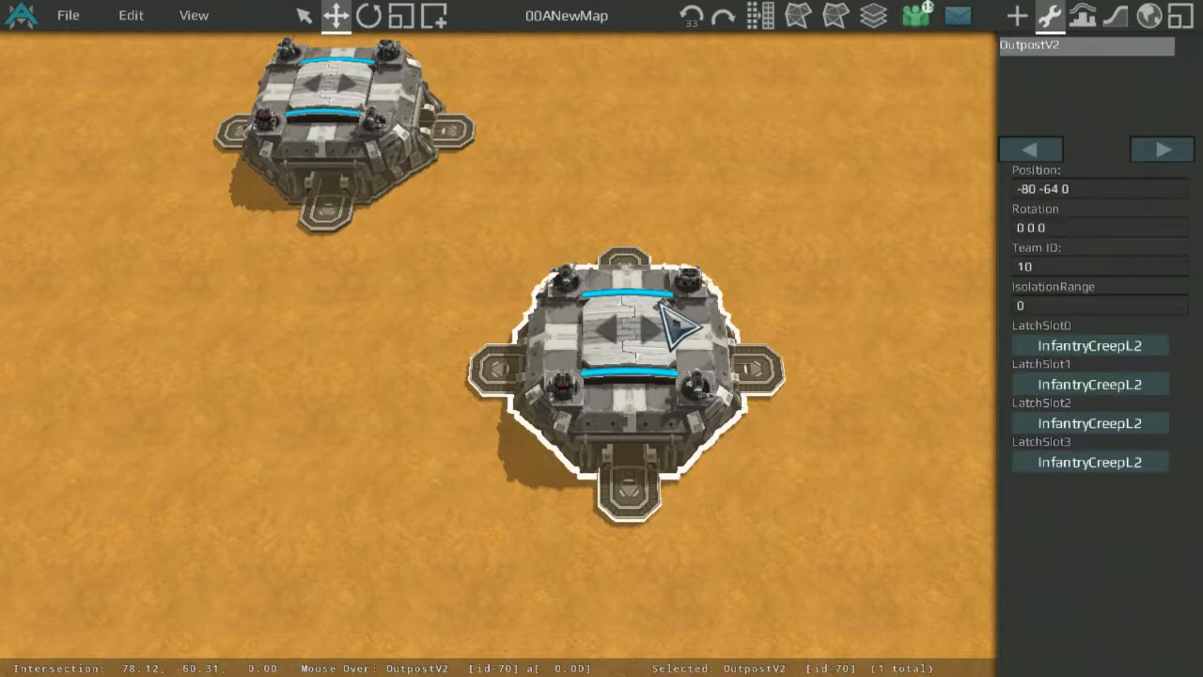
pyautogui.press('Right')
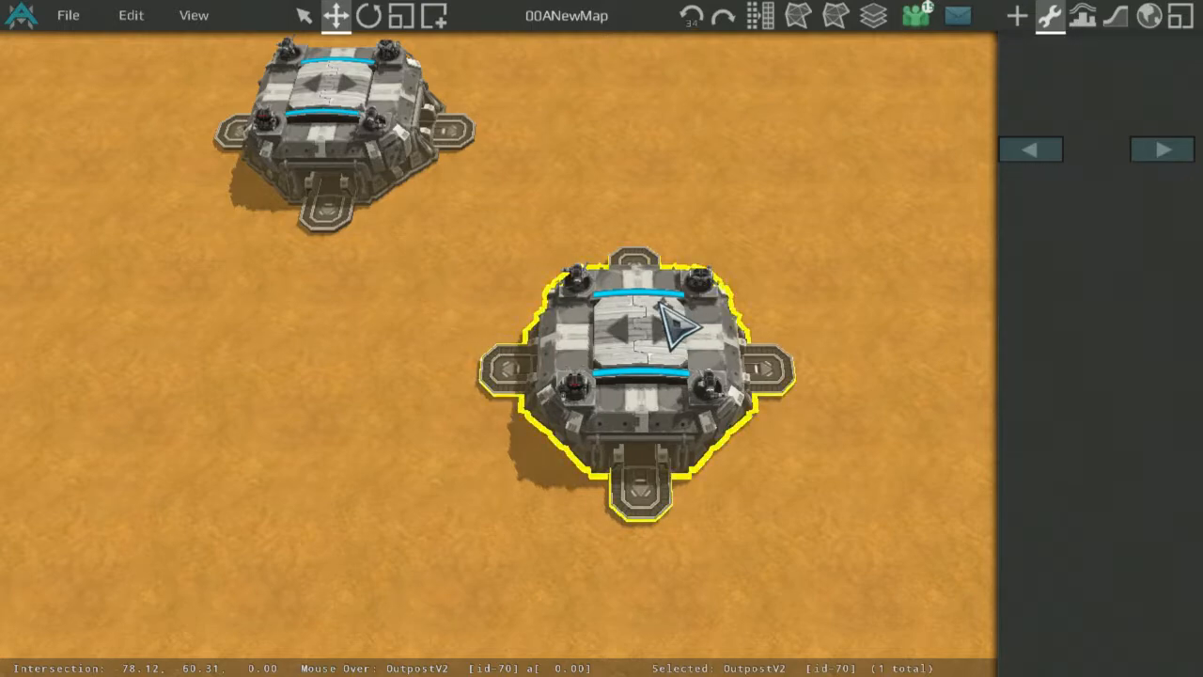
pyautogui.press('Left')
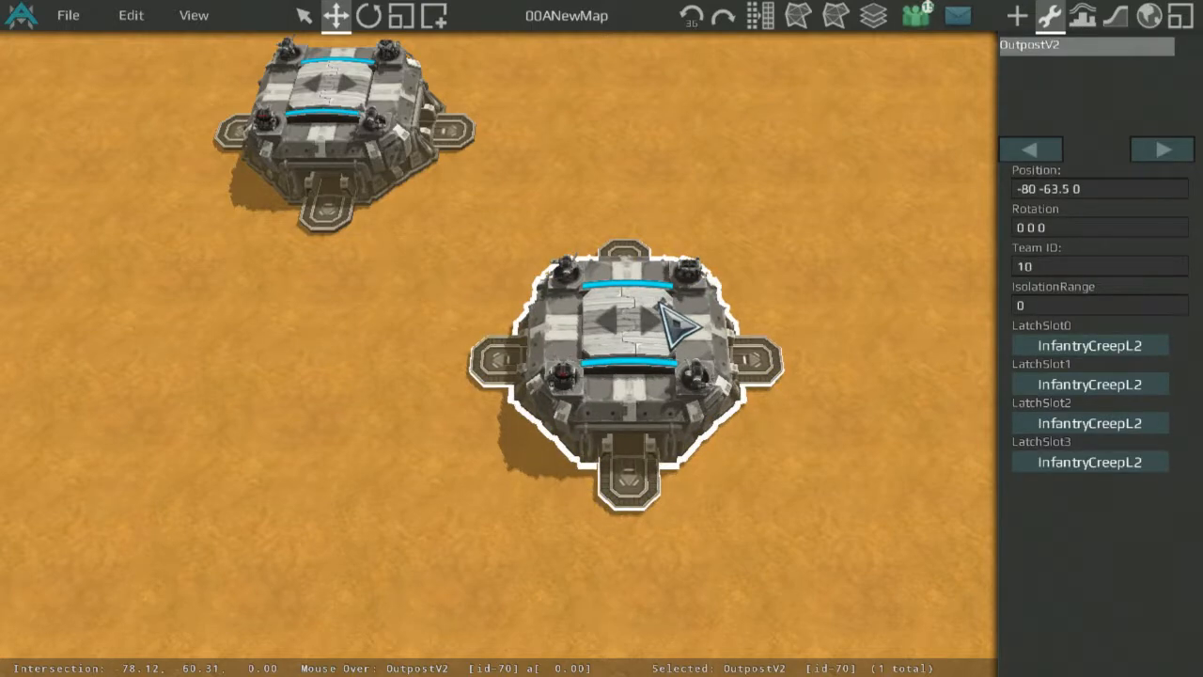
pyautogui.press('Down')
pyautogui.press('Escape')
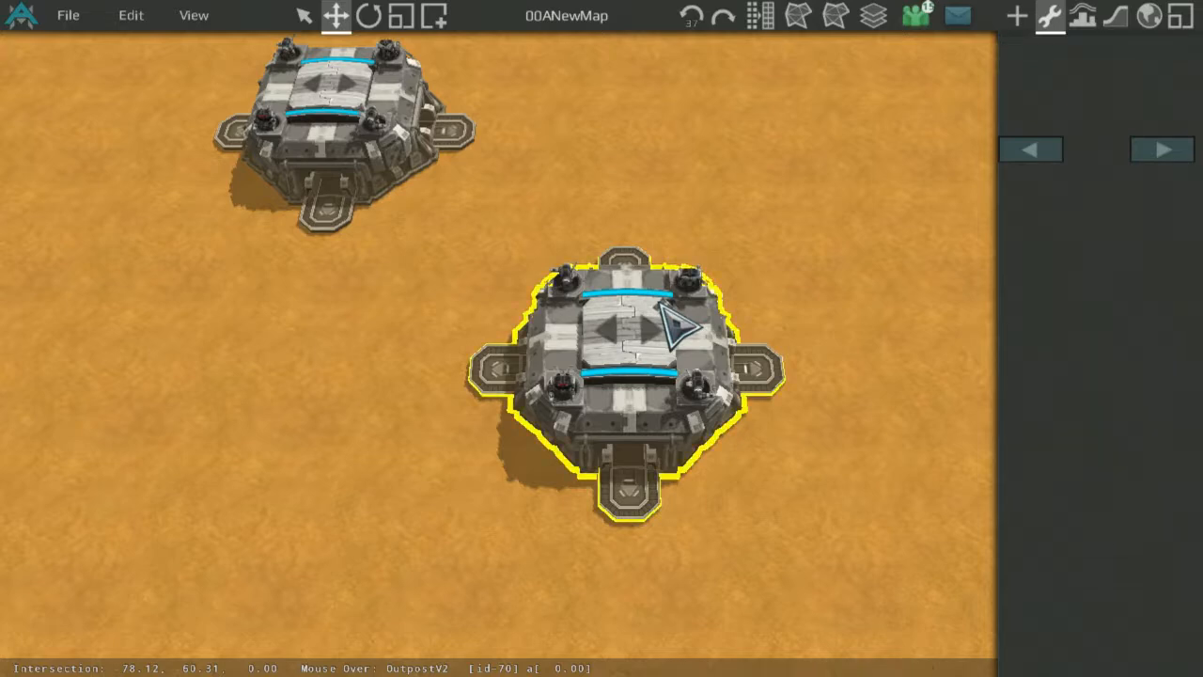
# Reselect the lower neutral outpost, nudge it 2 units right to -78 -64 0, and return it to -80 -64 0.
pyautogui.click(664, 305)
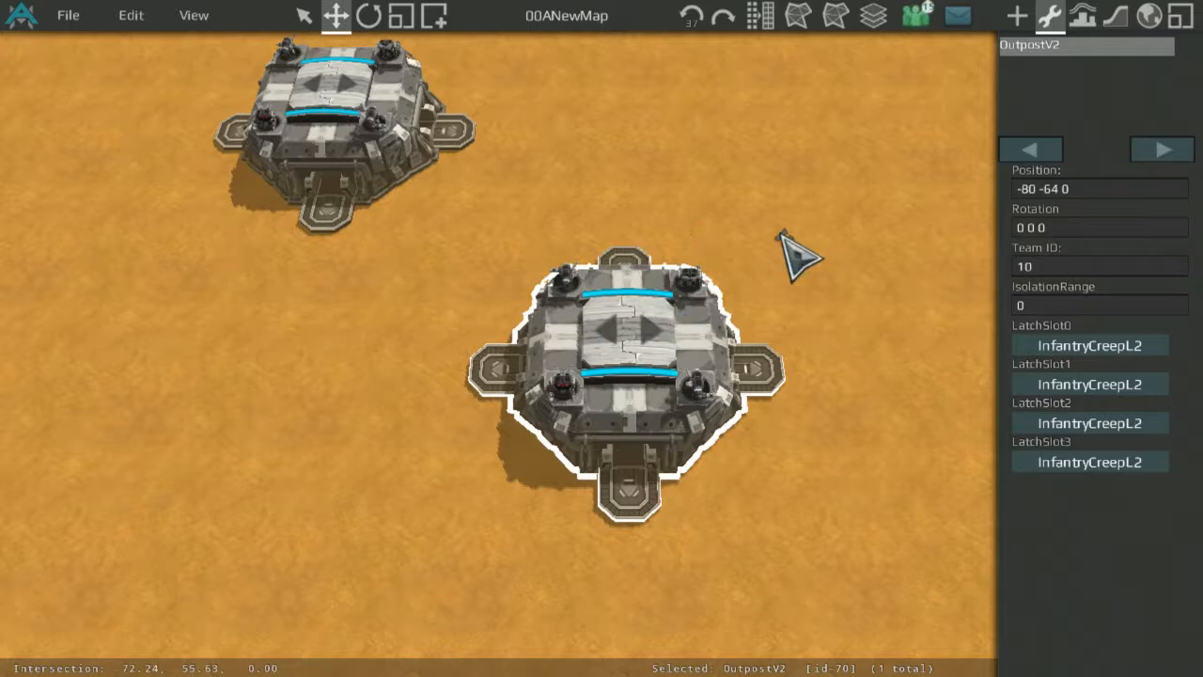
pyautogui.scroll(-2, 864, 226)
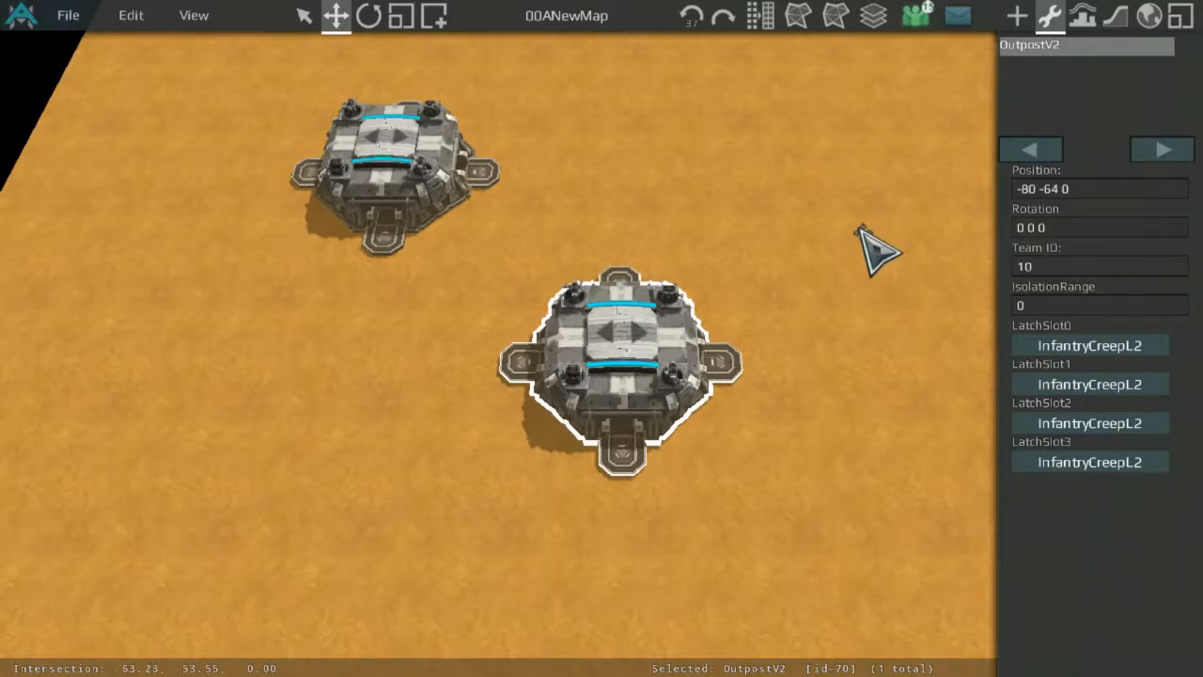
pyautogui.press('Right')
pyautogui.click(656, 308)
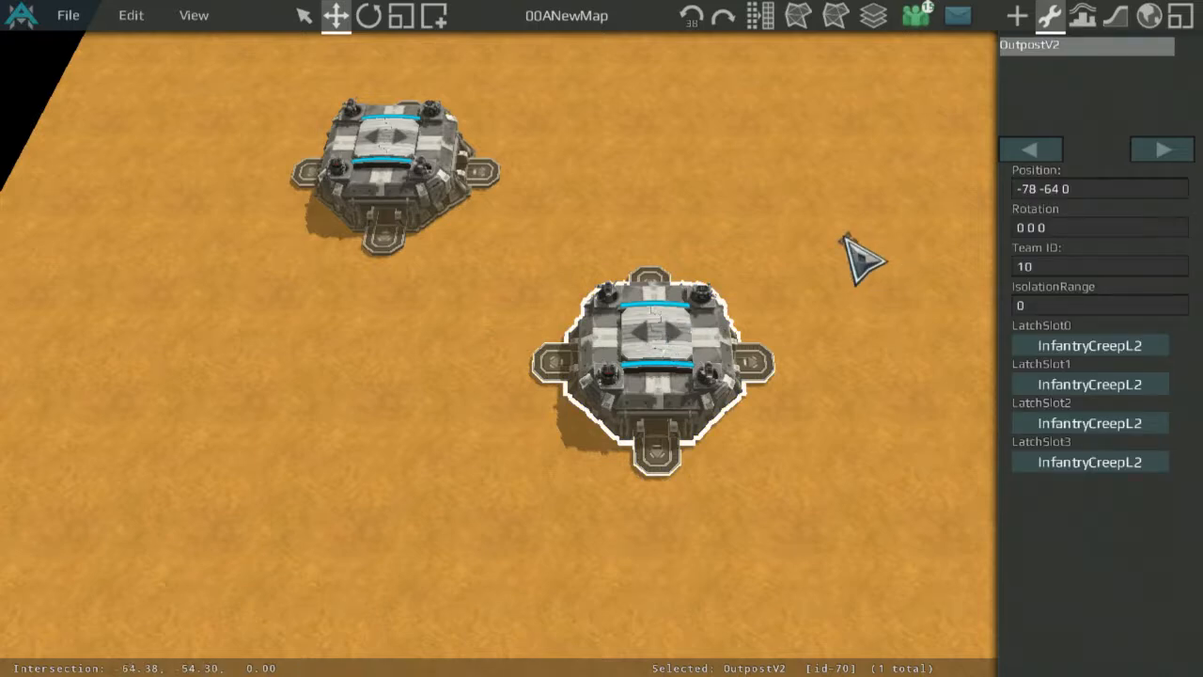
pyautogui.press('Left')
pyautogui.click(650, 327)
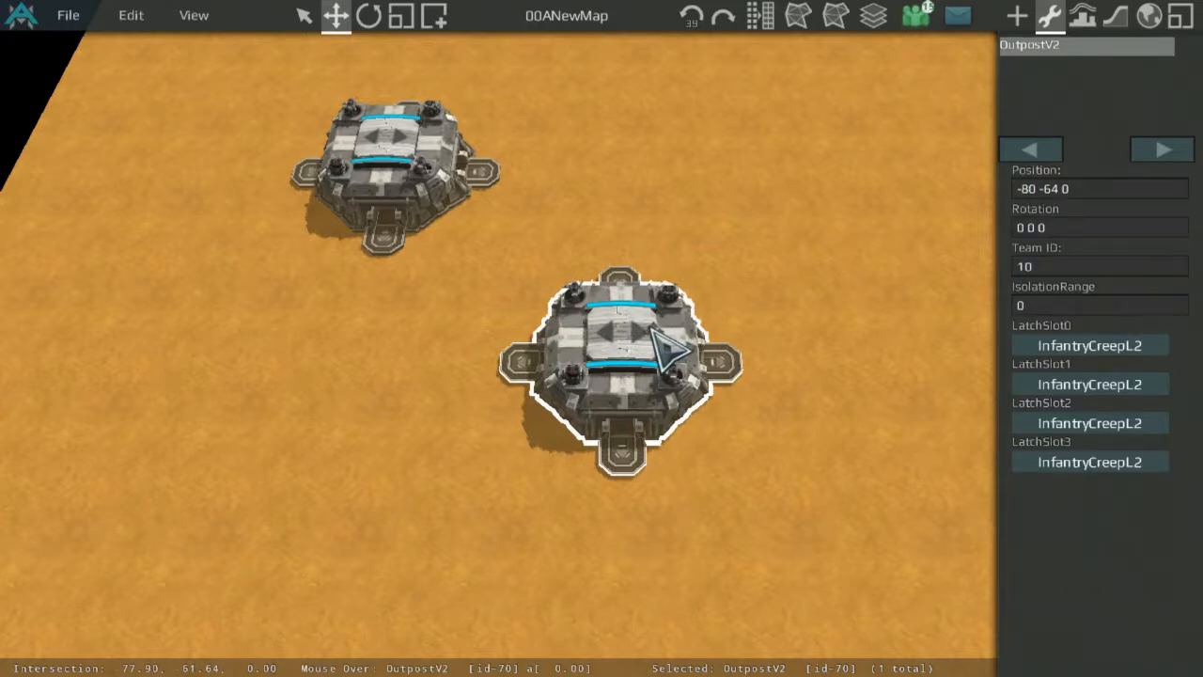
pyautogui.click(803, 227)
# Nudge the lower neutral outpost up and left in 2-unit increments, closer to the upper outpost, and deselect it.
pyautogui.click(647, 308)
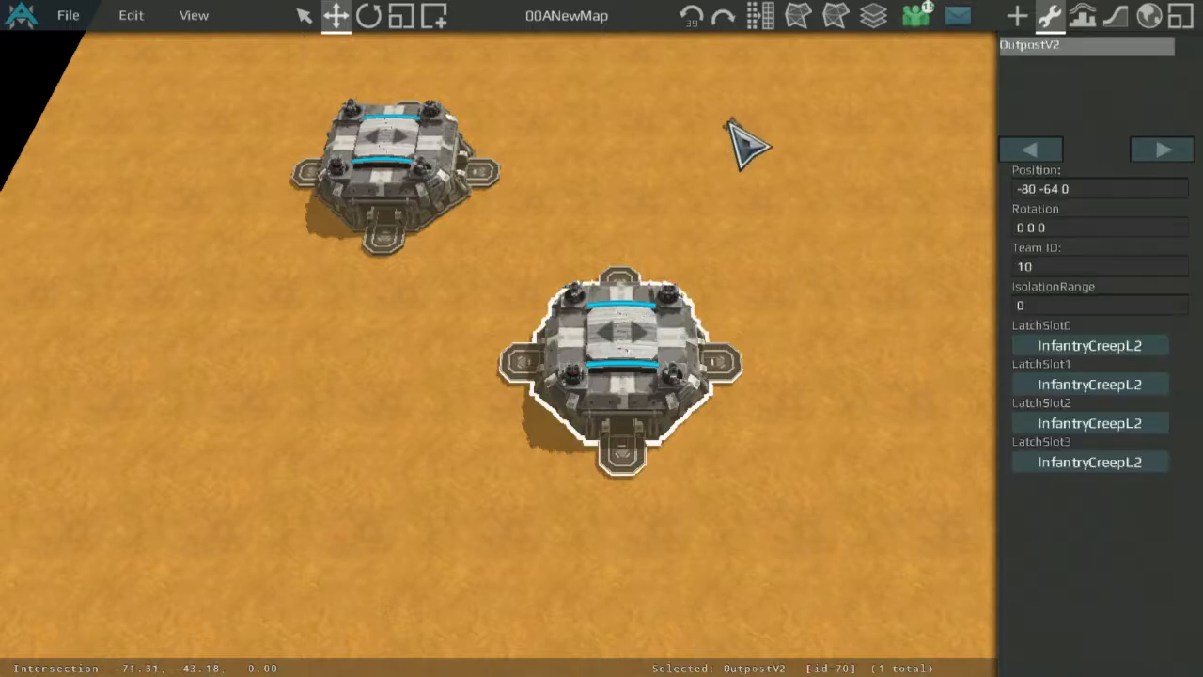
pyautogui.press('Up')
pyautogui.click(658, 303)
pyautogui.click(665, 274)
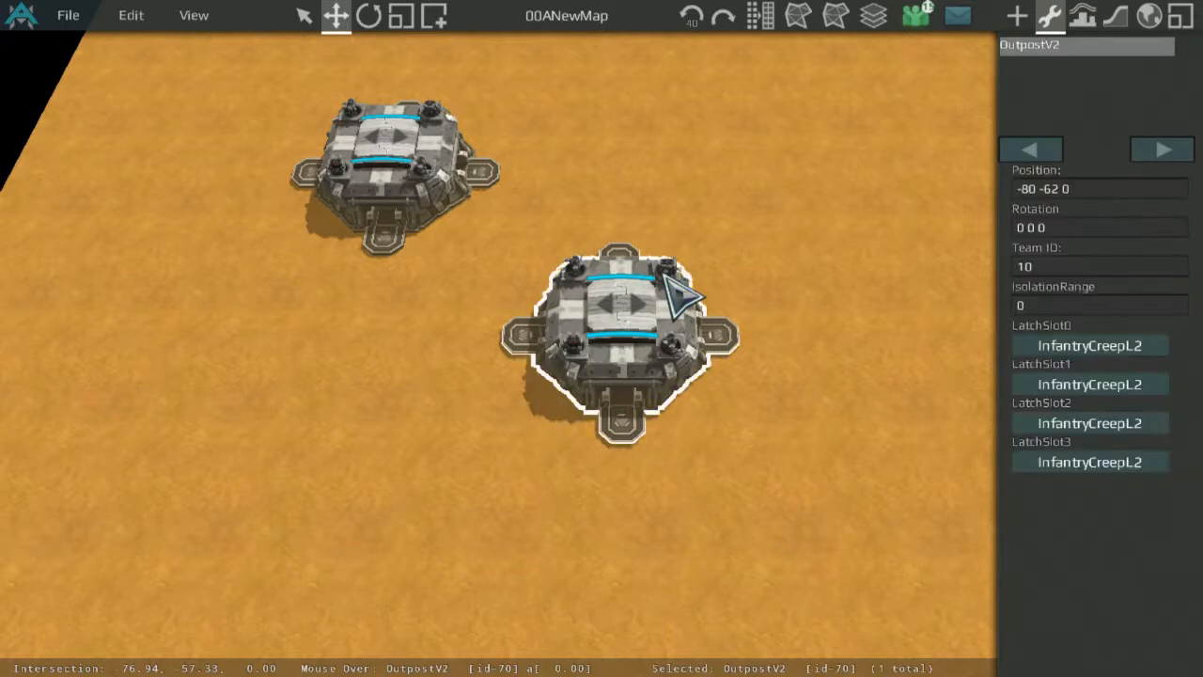
pyautogui.press('Down')
pyautogui.press('Up')
pyautogui.press('Up')
pyautogui.press('Left')
pyautogui.press('Left')
pyautogui.click(763, 223)
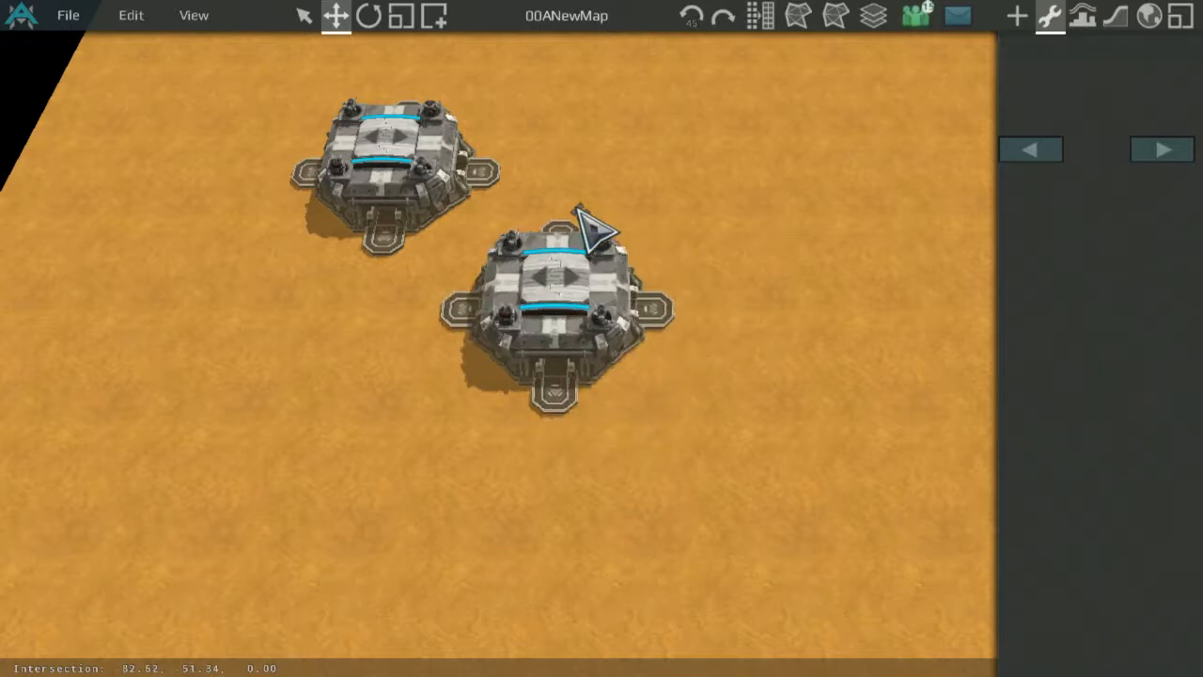
# Nudge the lower outpost of the left neutral pair one step down and one step right to -84 -60 0.
pyautogui.moveTo(575, 205); pyautogui.dragTo(745, 411, button='middle')
pyautogui.click(581, 372)
pyautogui.press('Down')
pyautogui.press('Right')
pyautogui.click(774, 336)
pyautogui.scroll(-3, 771, 343)
pyautogui.moveTo(768, 352); pyautogui.dragTo(653, 385, button='middle')
pyautogui.moveTo(513, 371); pyautogui.dragTo(548, 388, button='middle')
pyautogui.scroll(3, 564, 376)
# Nudge the same outpost another 2 units right and 2 units down to -82 -62 0, and deselect it.
pyautogui.click(699, 376)
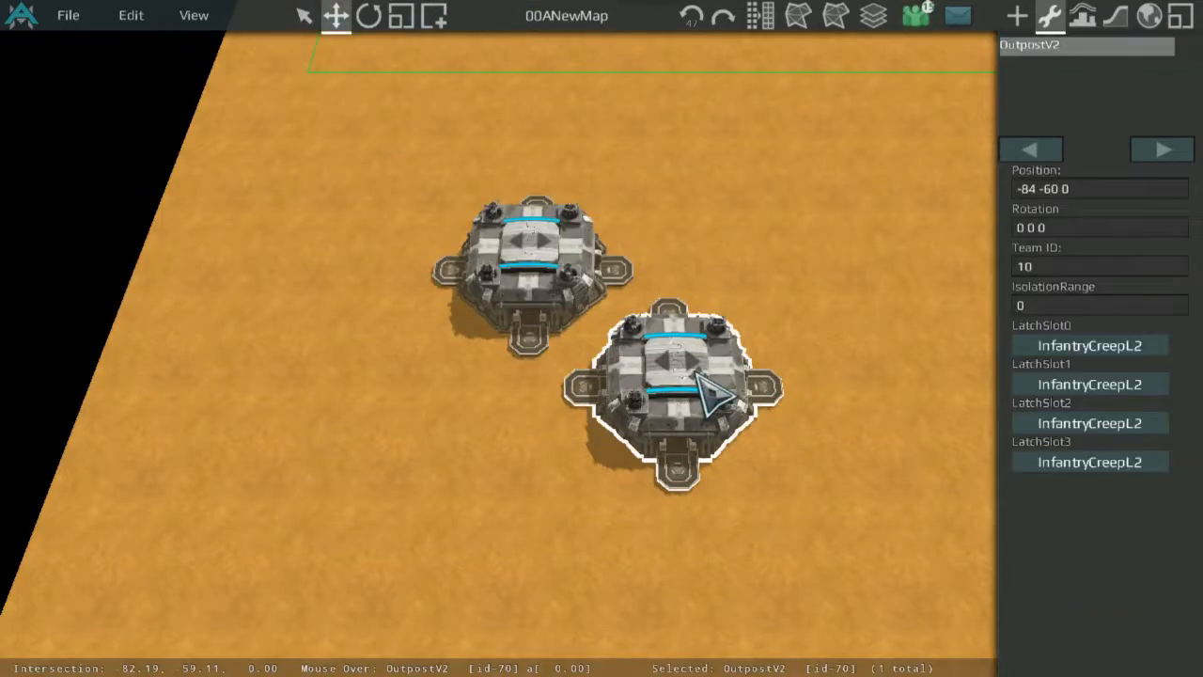
pyautogui.press('Down')
pyautogui.press('Right')
pyautogui.click(866, 247)
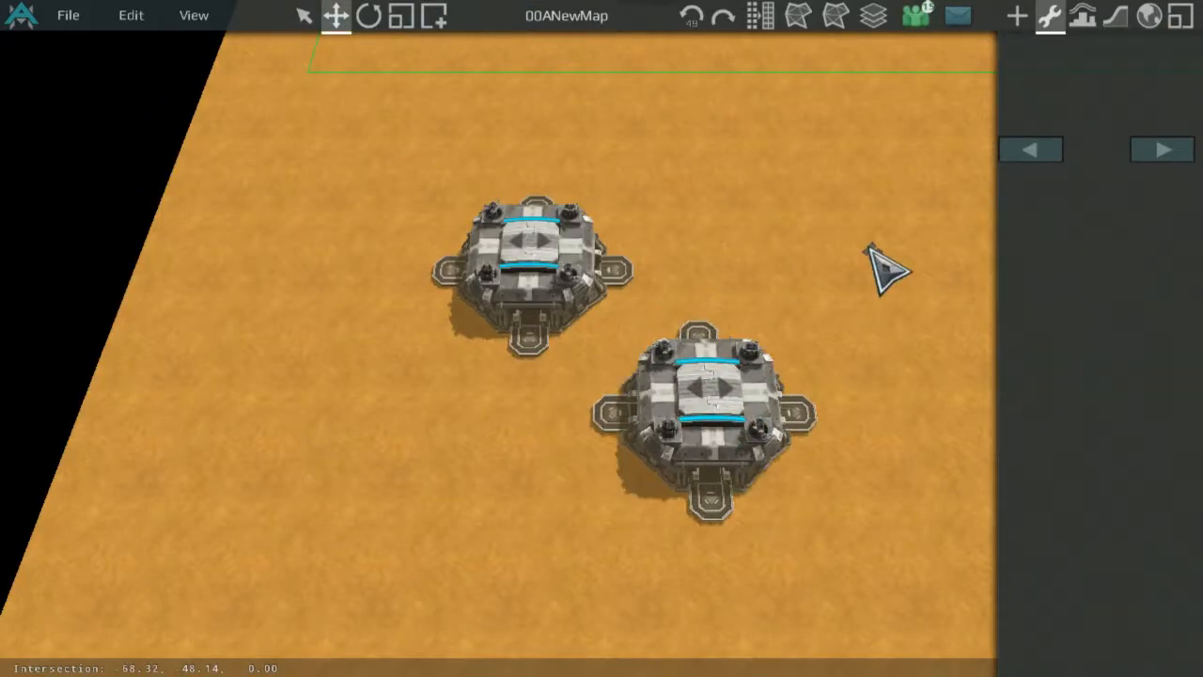
# Check the tile spacing between the left pair of neutral outposts and read the lower outpost's position.
pyautogui.click(686, 347)
pyautogui.click(1116, 15)
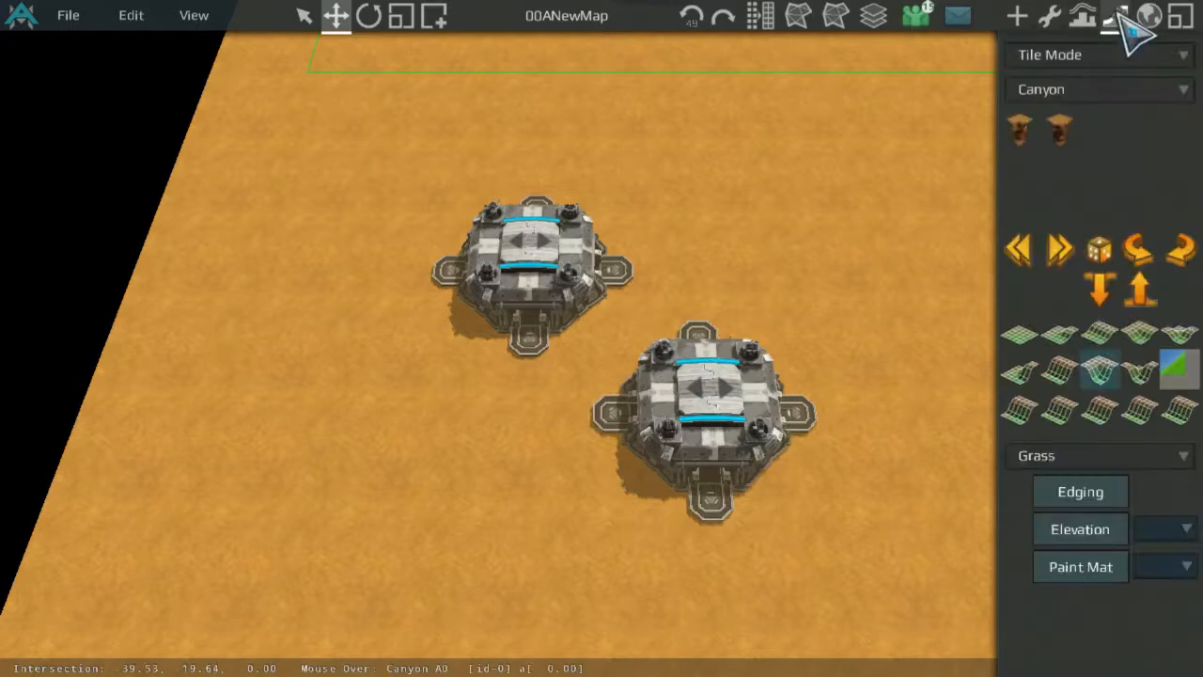
pyautogui.click(658, 305)
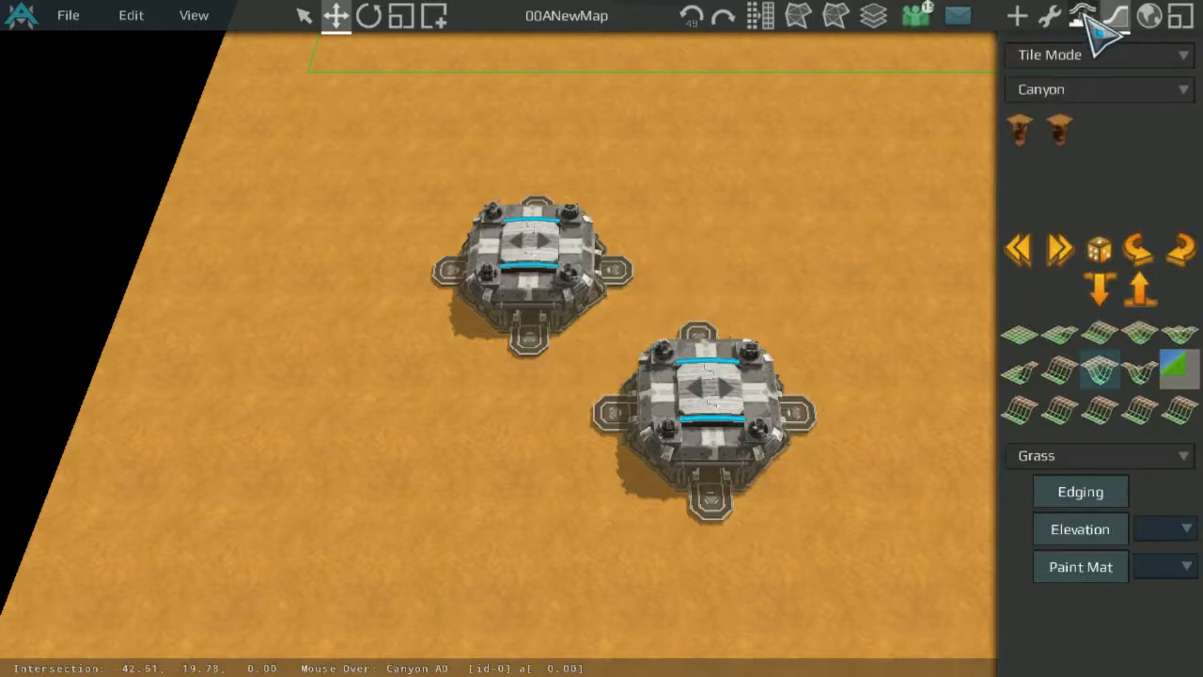
pyautogui.click(1049, 15)
pyautogui.click(679, 436)
pyautogui.click(572, 276)
pyautogui.click(679, 343)
pyautogui.scroll(-5, 752, 294)
pyautogui.moveTo(758, 291); pyautogui.dragTo(516, 365, button='middle')
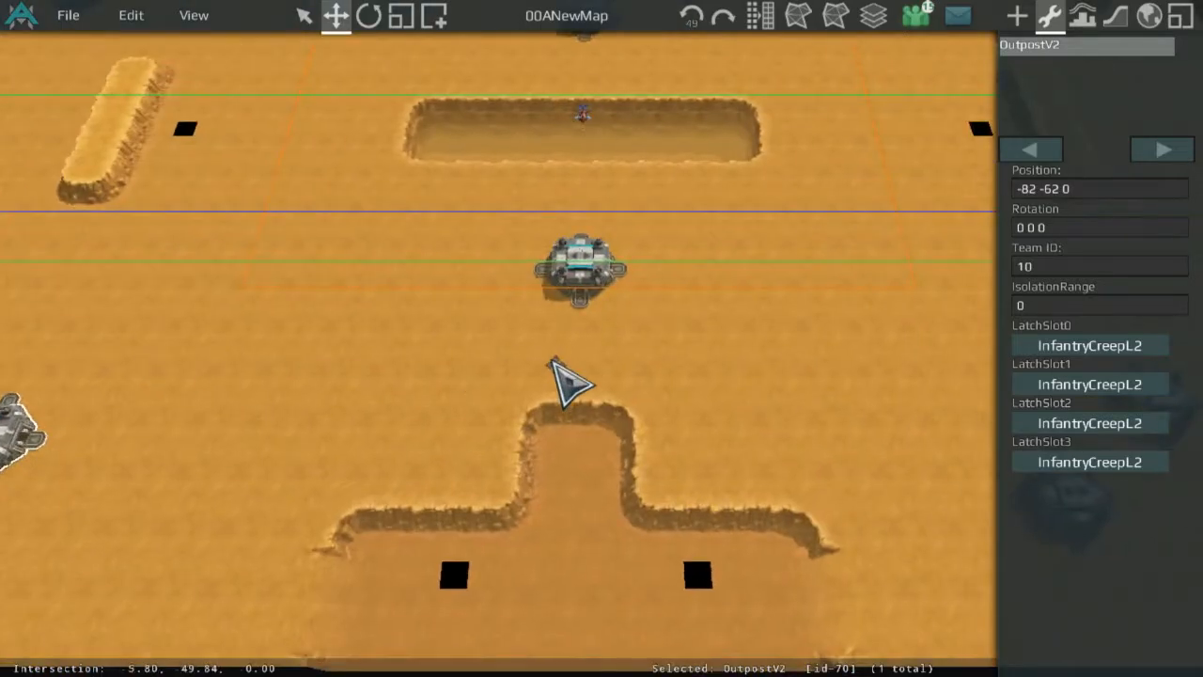
# Set the position of the infantry creep on the lower outpost of the right pair to 82 -62 0.
pyautogui.click(848, 492)
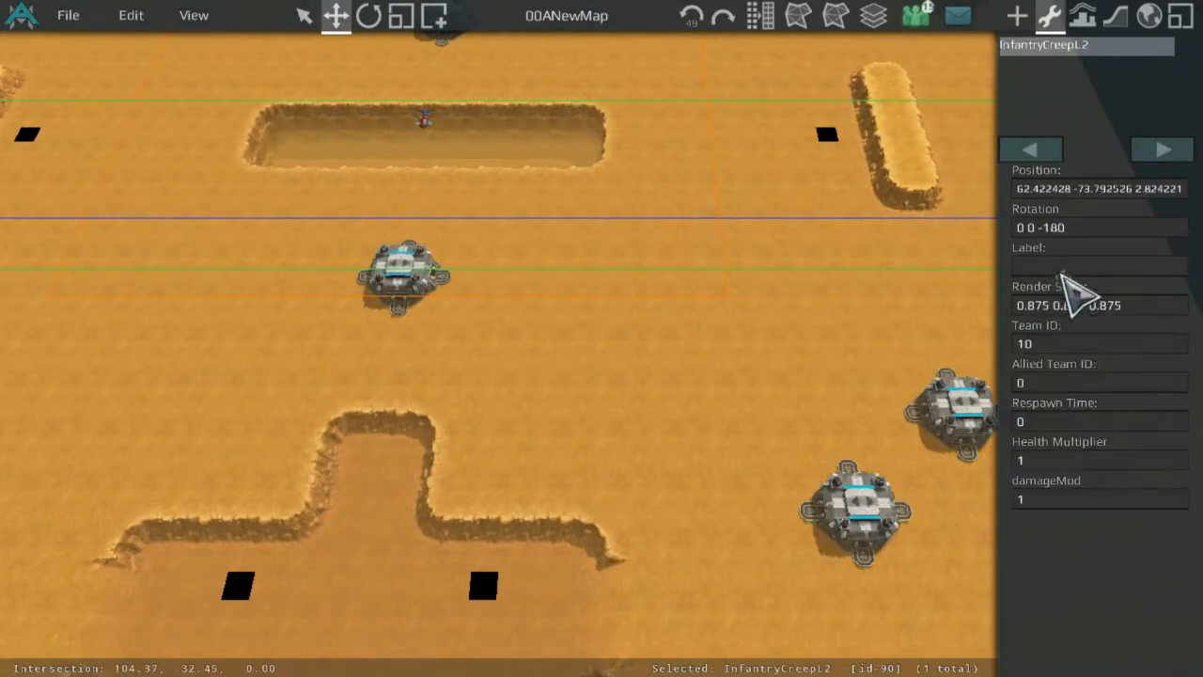
pyautogui.press('BackSpace')
pyautogui.press('BackSpace')
pyautogui.press('BackSpace')
pyautogui.press('BackSpace')
pyautogui.press('BackSpace')
pyautogui.press('BackSpace')
pyautogui.press('BackSpace')
pyautogui.press('BackSpace')
pyautogui.press('BackSpace')
pyautogui.press('BackSpace')
pyautogui.press('BackSpace')
pyautogui.press('BackSpace')
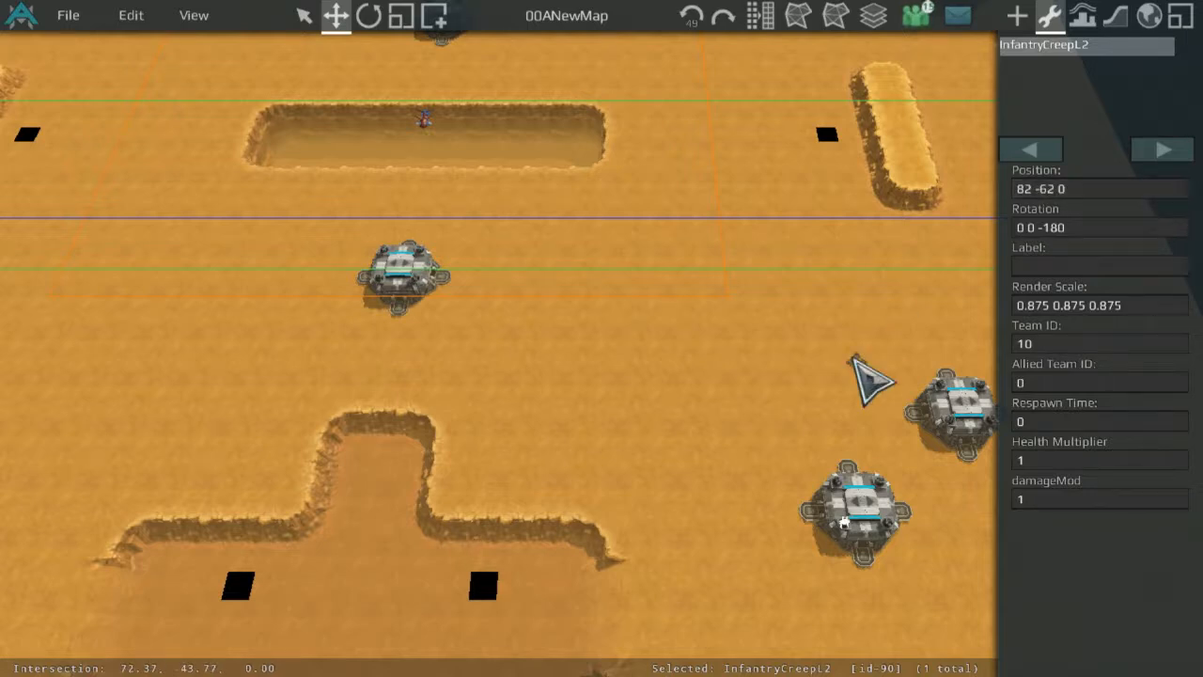
# Set the position of the lower outpost in the right neutral pair to 82 -62 0.
pyautogui.moveTo(903, 526); pyautogui.dragTo(779, 225, button='middle')
pyautogui.scroll(3, 779, 225)
pyautogui.moveTo(787, 169); pyautogui.dragTo(680, 362, button='middle')
pyautogui.scroll(3, 679, 357)
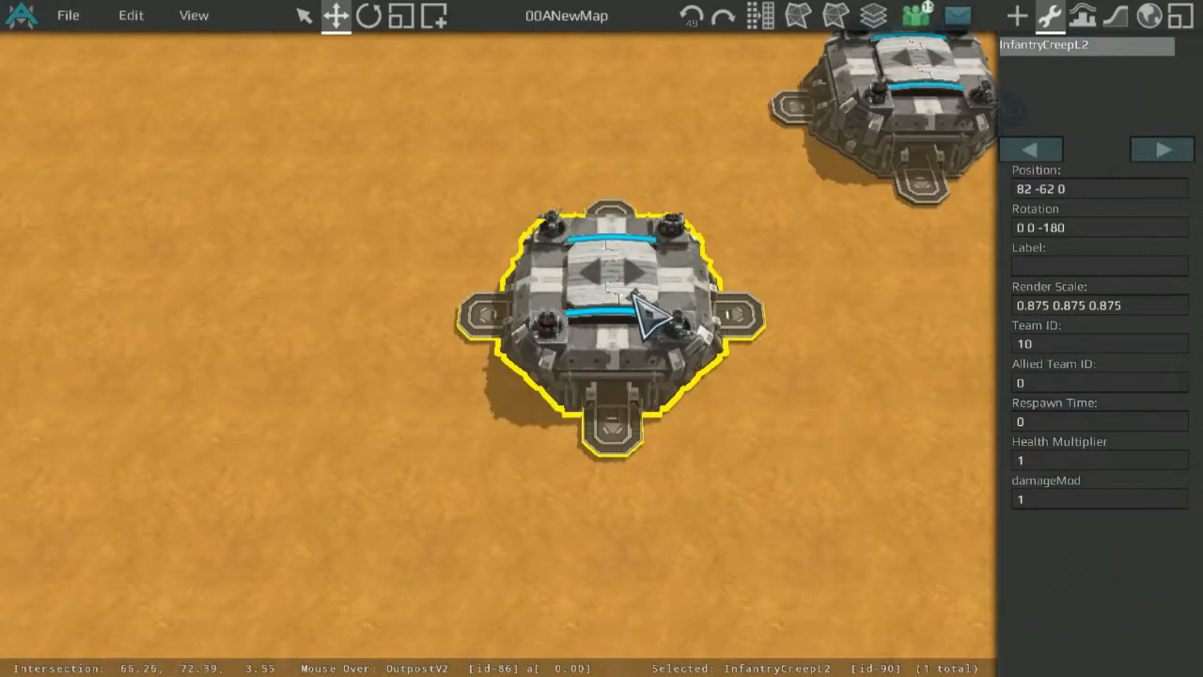
pyautogui.click(648, 315)
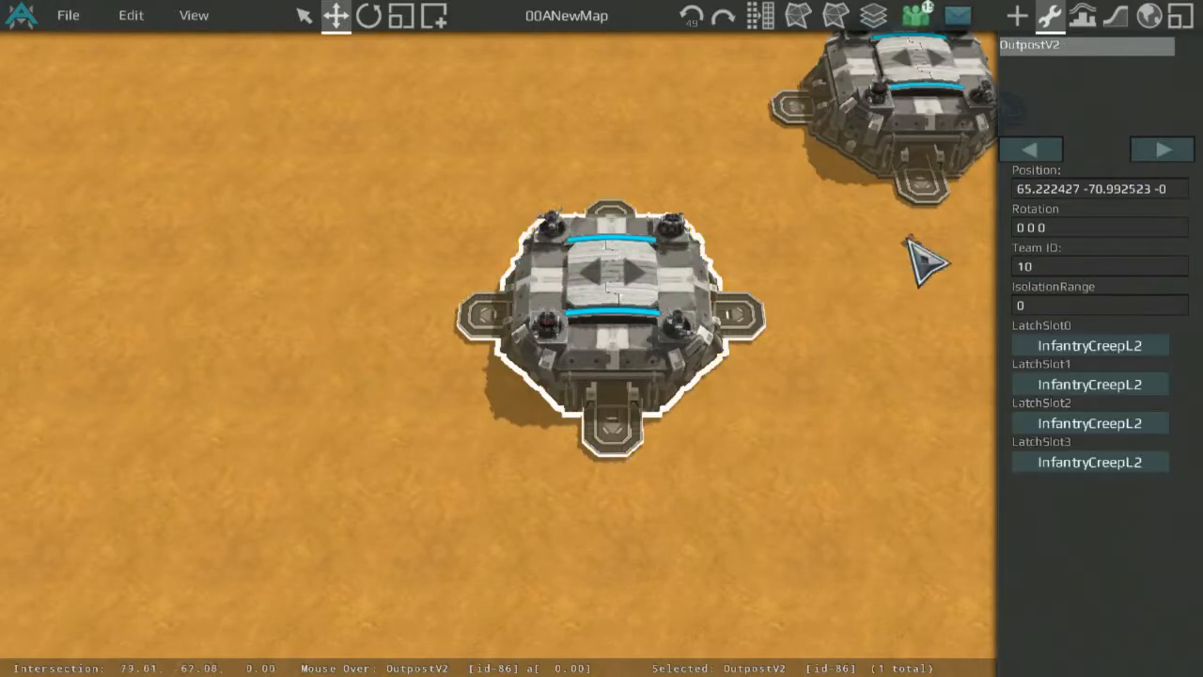
pyautogui.click(1072, 191)
pyautogui.write('82 -62')
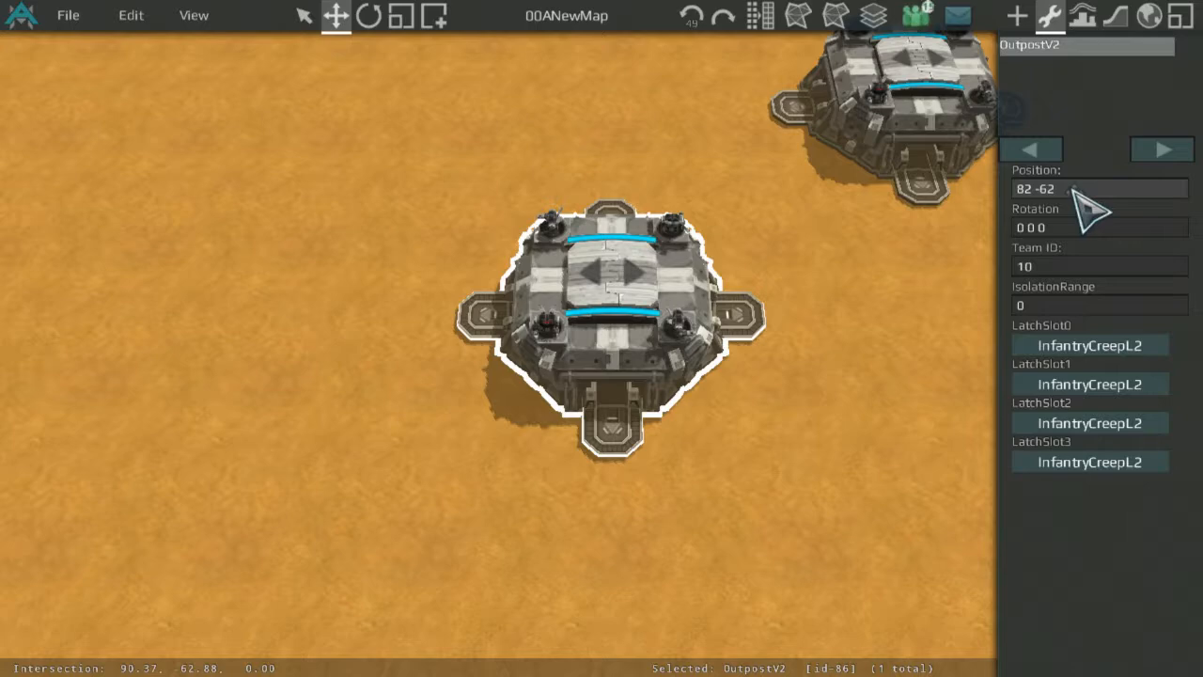
pyautogui.write(' 0')
pyautogui.press('Return')
# Compare the positions of the two mirrored lower neutral outposts on the left and right sides of the map.
pyautogui.scroll(-5, 560, 289)
pyautogui.moveTo(561, 289); pyautogui.dragTo(932, 187, button='middle')
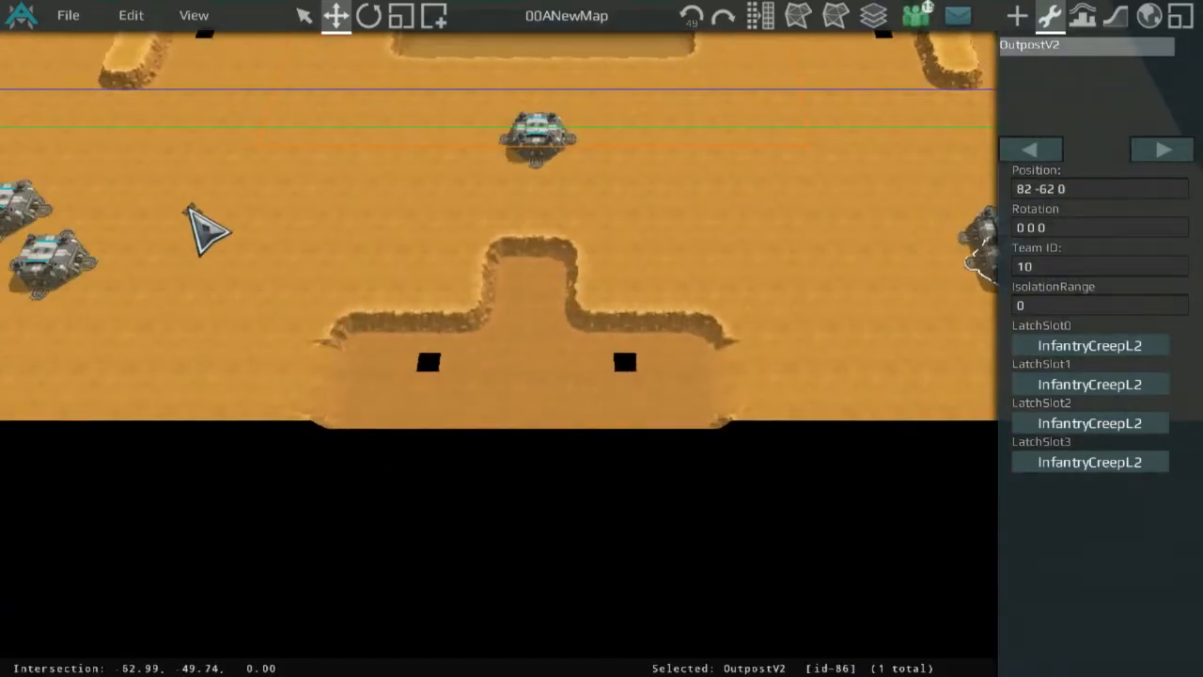
pyautogui.click(64, 252)
pyautogui.moveTo(481, 162); pyautogui.dragTo(527, 202, button='middle')
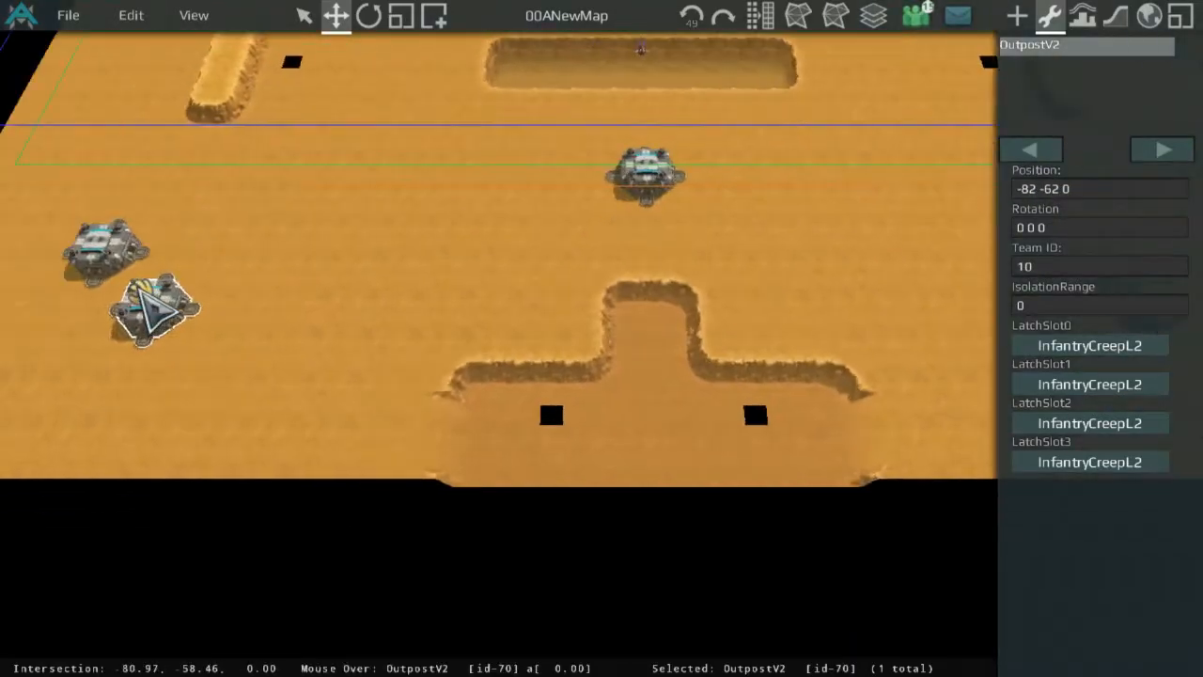
pyautogui.moveTo(87, 303); pyautogui.dragTo(417, 298, button='middle')
pyautogui.scroll(3, 416, 299)
pyautogui.moveTo(752, 216); pyautogui.dragTo(467, 319, button='middle')
pyautogui.scroll(3, 467, 320)
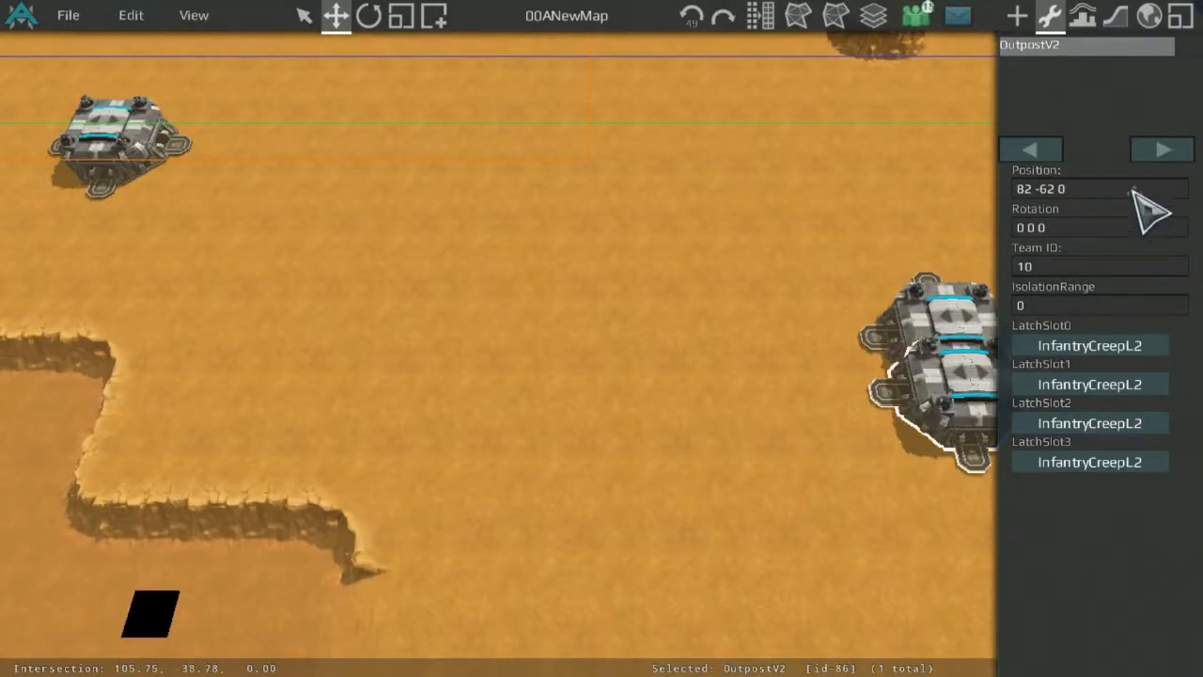
# Mirror the left pair's upper outpost position by setting the right pair's upper outpost to 94 -50 0, and deselect it.
pyautogui.press('f')
pyautogui.scroll(-3, 520, 354)
pyautogui.moveTo(110, 300); pyautogui.dragTo(809, 301, button='middle')
pyautogui.scroll(3, 617, 317)
pyautogui.click(462, 347)
pyautogui.moveTo(710, 273); pyautogui.dragTo(373, 288, button='middle')
pyautogui.moveTo(829, 261); pyautogui.dragTo(196, 254, button='middle')
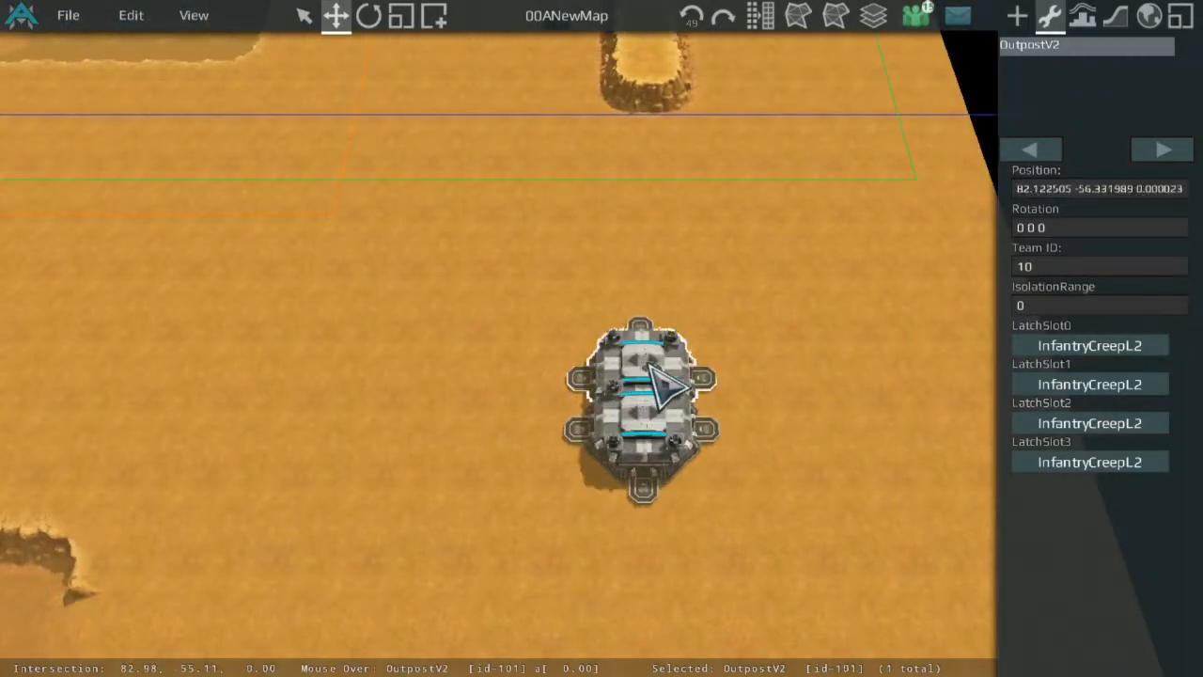
pyautogui.press('BackSpace')
pyautogui.press('BackSpace')
pyautogui.press('BackSpace')
pyautogui.press('BackSpace')
pyautogui.press('BackSpace')
pyautogui.press('BackSpace')
pyautogui.press('BackSpace')
pyautogui.press('BackSpace')
pyautogui.press('BackSpace')
pyautogui.press('BackSpace')
pyautogui.press('BackSpace')
pyautogui.press('BackSpace')
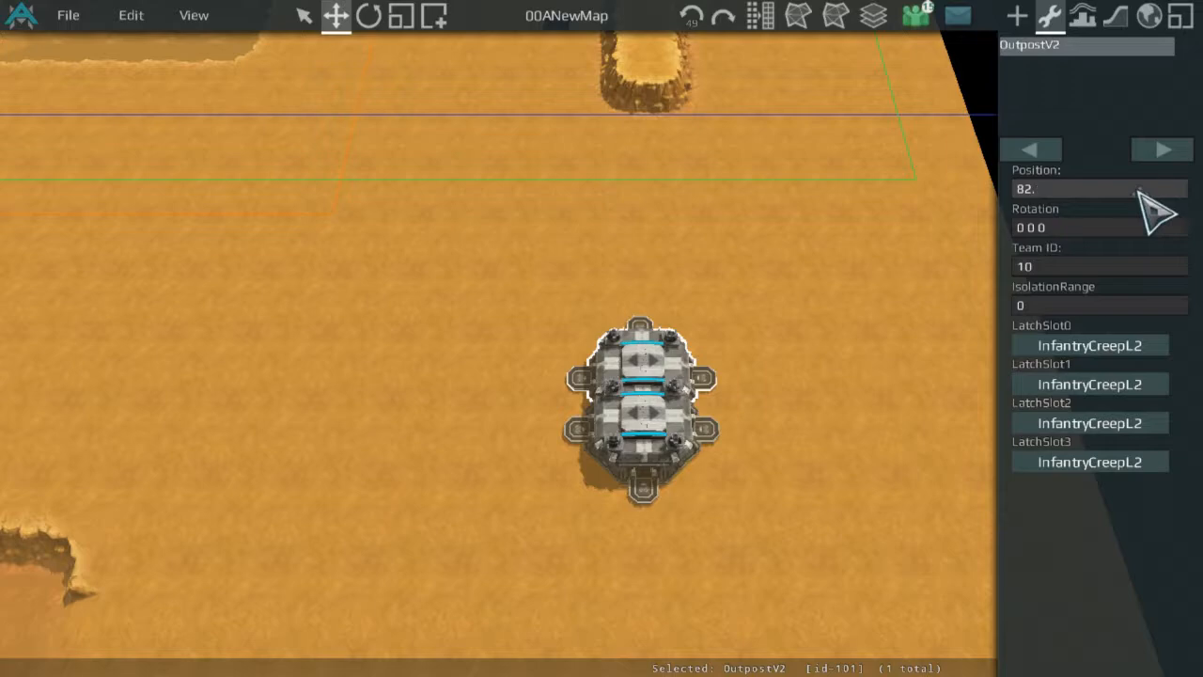
pyautogui.write('94 -50 0')
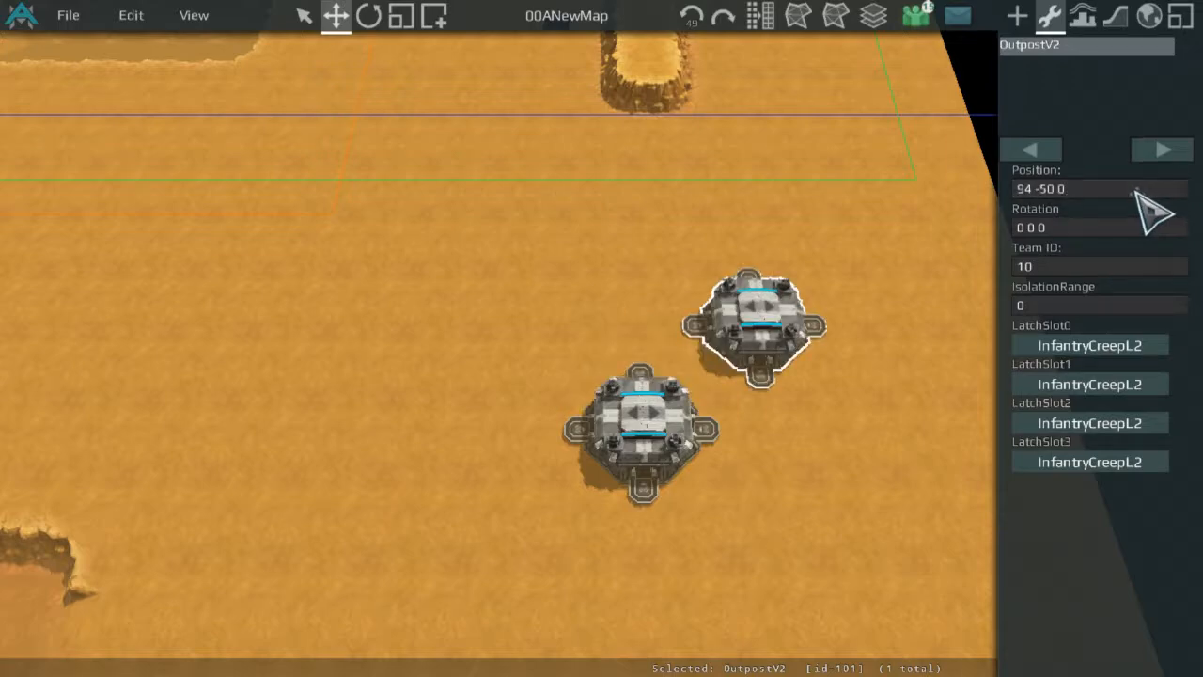
pyautogui.click(502, 331)
# Check the right pair's upper outpost position and survey the whole map for symmetry between both sides.
pyautogui.scroll(-4, 502, 331)
pyautogui.scroll(3, 583, 340)
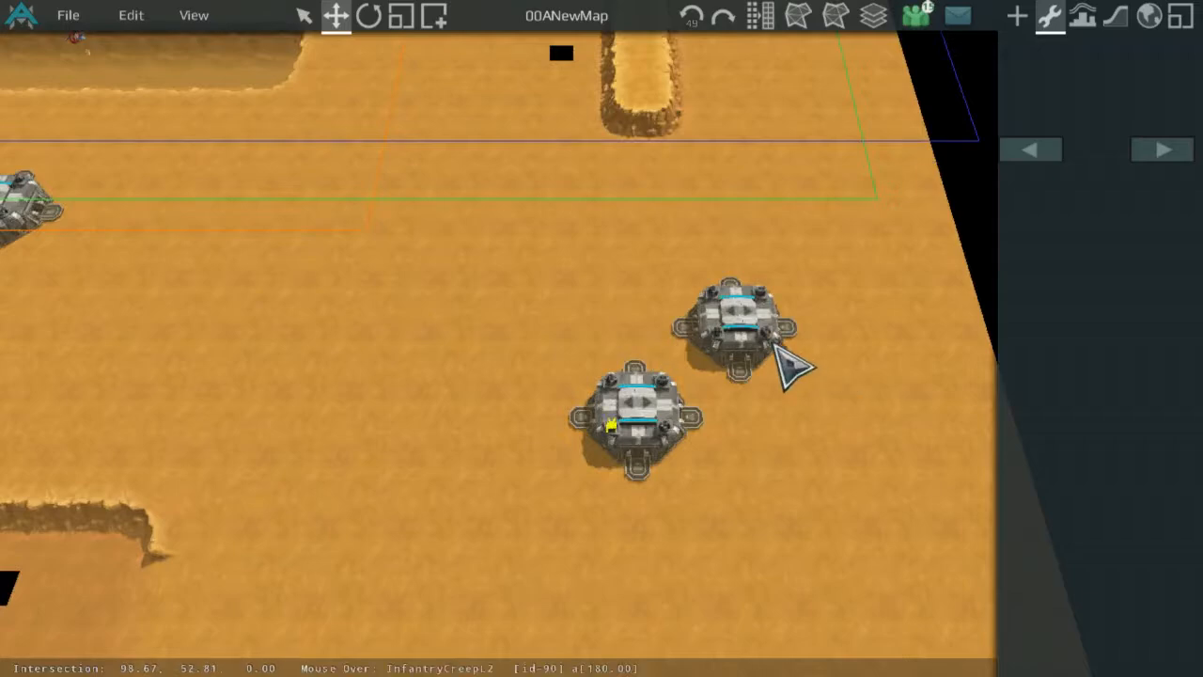
pyautogui.click(760, 337)
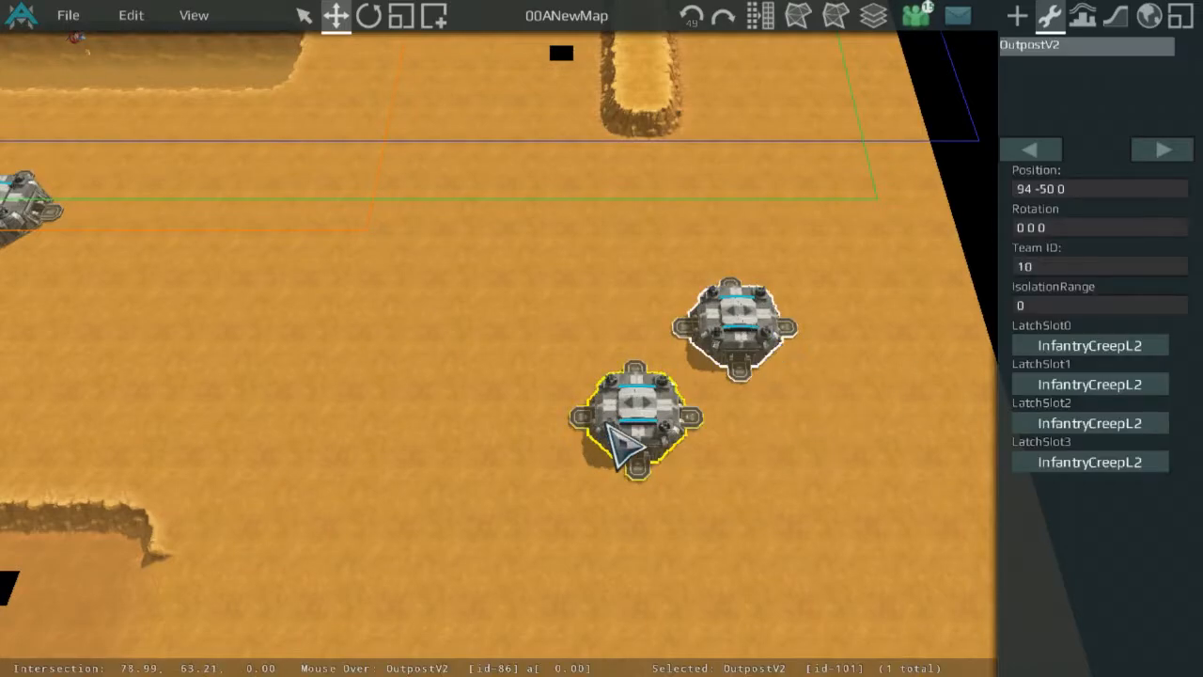
pyautogui.moveTo(927, 250); pyautogui.dragTo(720, 398, button='middle')
pyautogui.scroll(1, 720, 398)
pyautogui.scroll(-1, 720, 397)
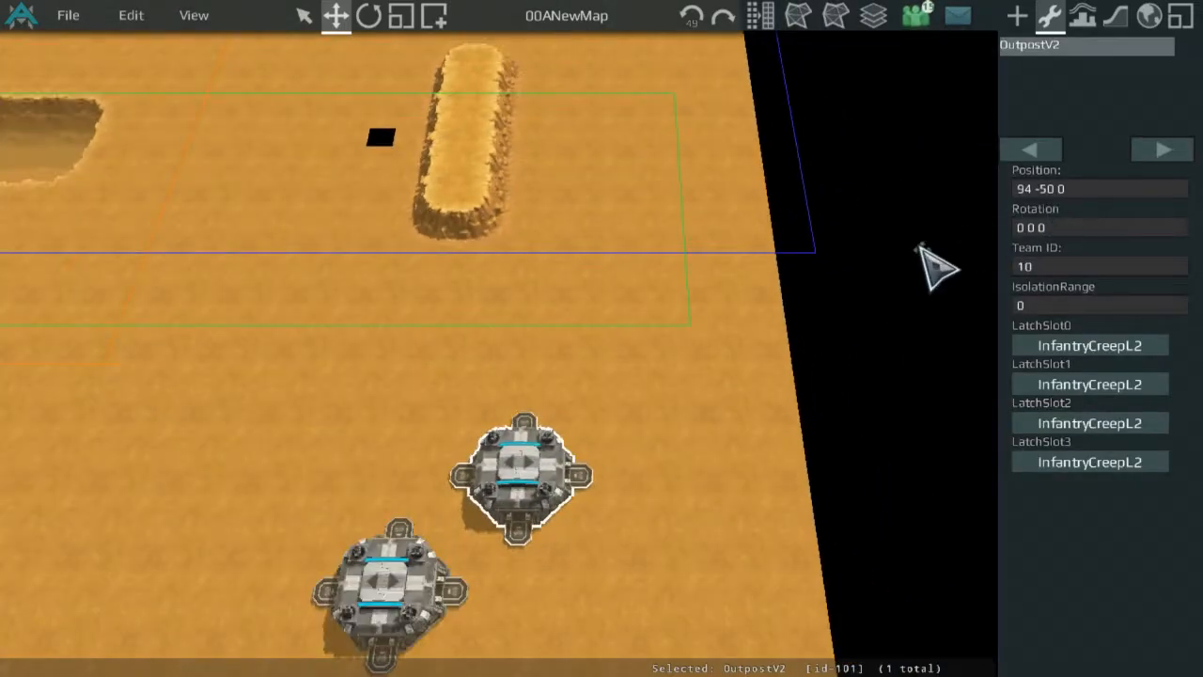
pyautogui.moveTo(588, 285); pyautogui.dragTo(837, 258, button='middle')
pyautogui.moveTo(470, 286); pyautogui.dragTo(637, 253, button='middle')
pyautogui.scroll(-3, 636, 253)
pyautogui.moveTo(589, 298); pyautogui.dragTo(262, 374, button='middle')
pyautogui.click(409, 310)
pyautogui.moveTo(409, 310); pyautogui.dragTo(743, 355, button='middle')
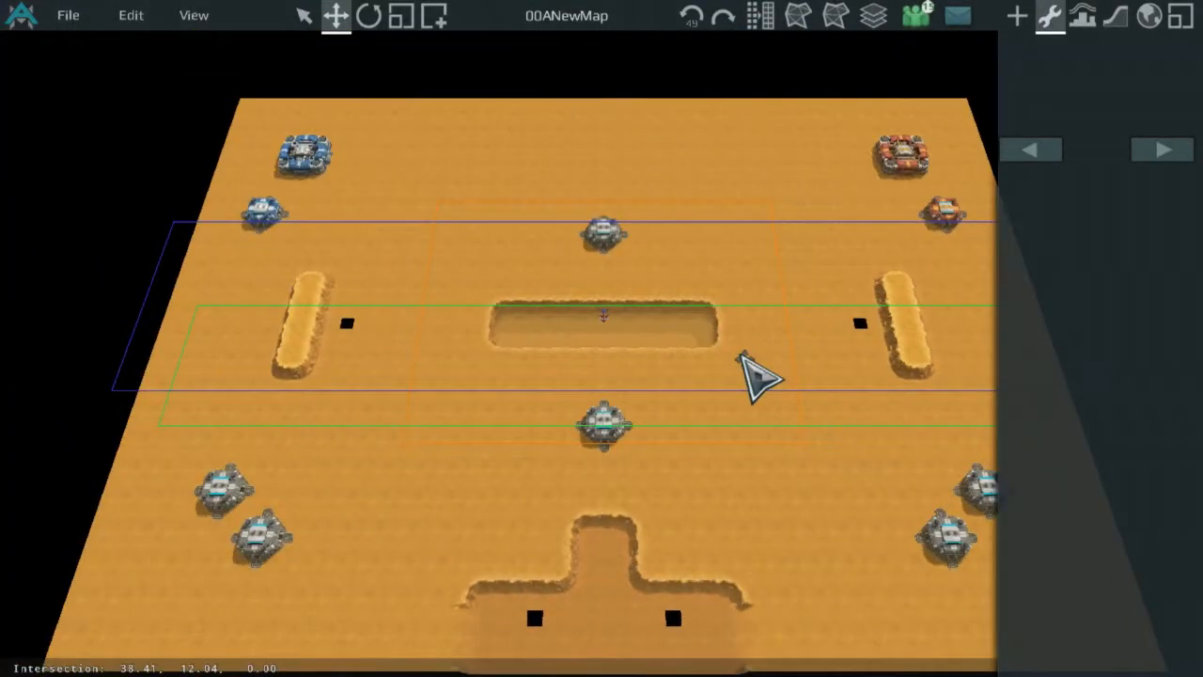
pyautogui.moveTo(393, 270); pyautogui.dragTo(586, 250, button='middle')
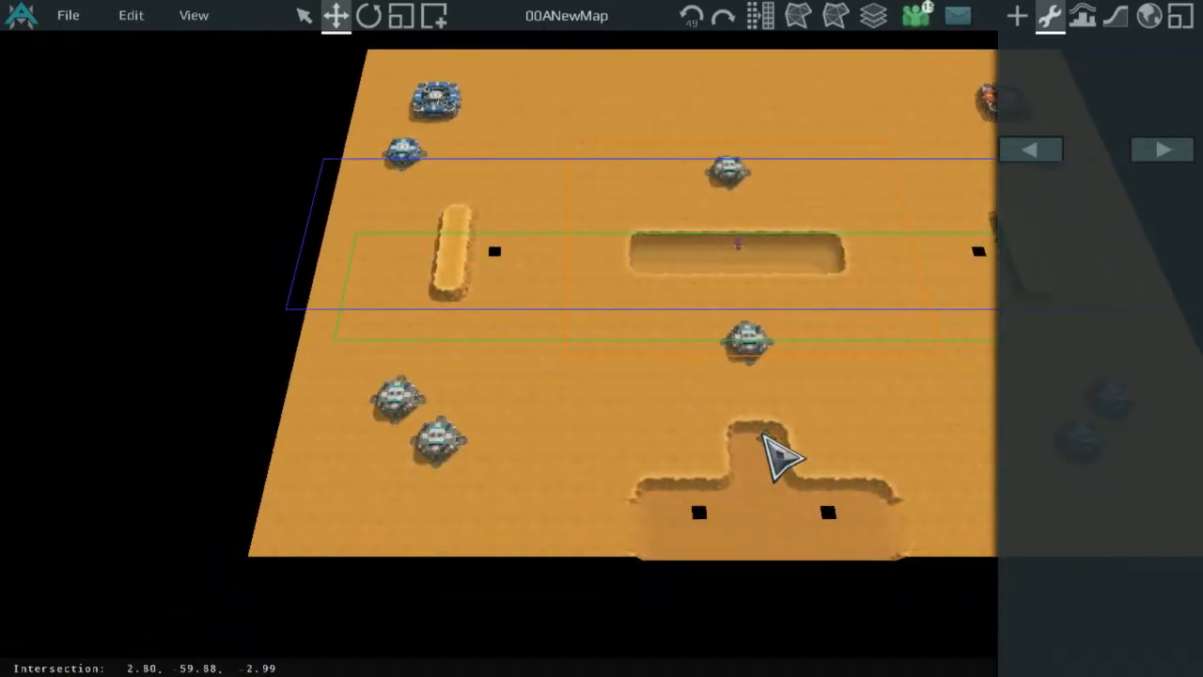
pyautogui.moveTo(849, 196); pyautogui.dragTo(712, 423, button='middle')
pyautogui.scroll(5, 743, 395)
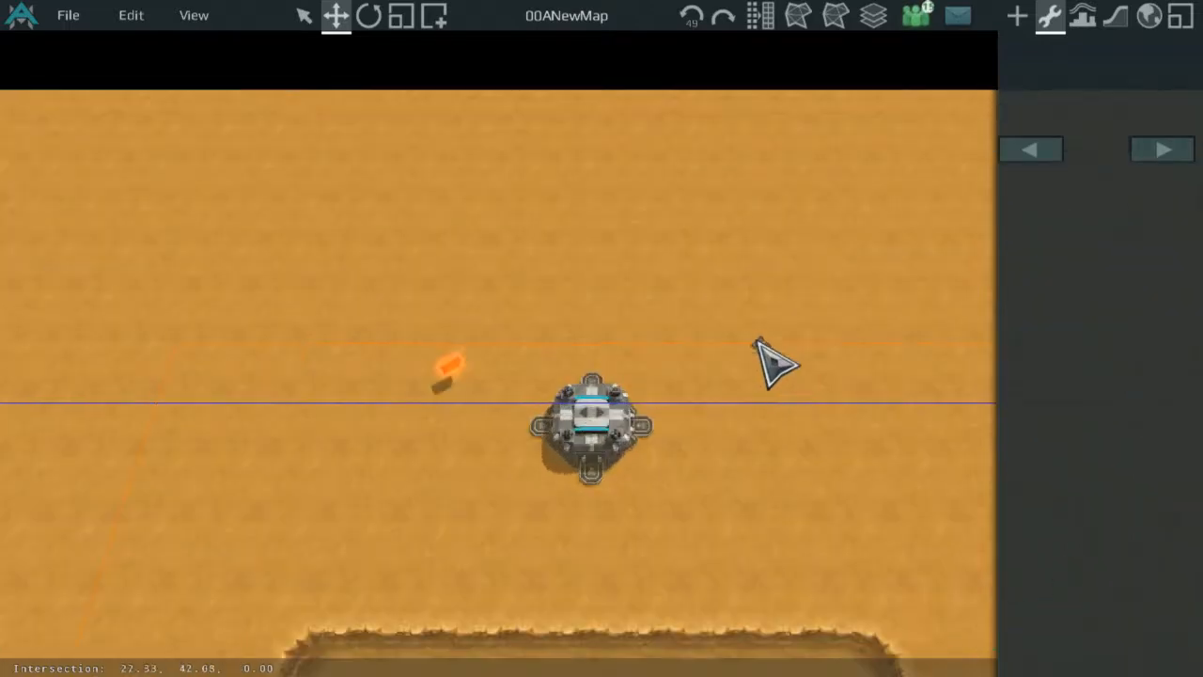
pyautogui.moveTo(704, 156); pyautogui.dragTo(769, 358, button='middle')
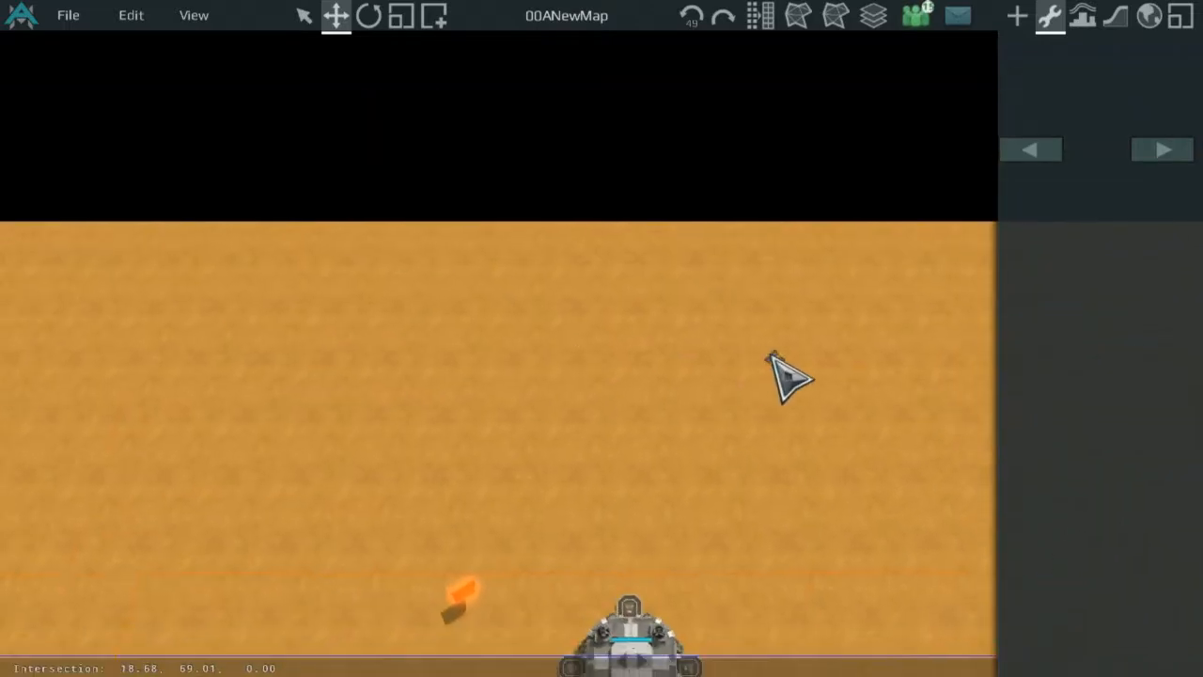
# Try a rotated straight road on a flat Canyon tile between the blue base and upper neutral outpost, and restore the plain sand tile.
pyautogui.click(1114, 15)
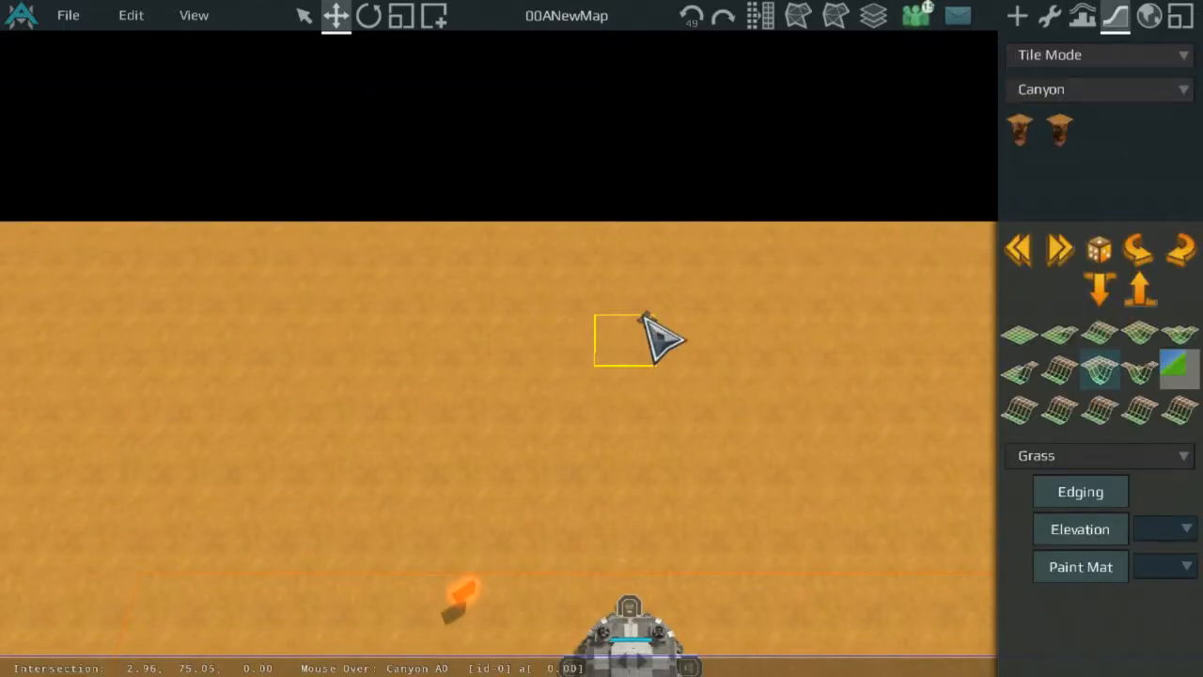
pyautogui.click(590, 338)
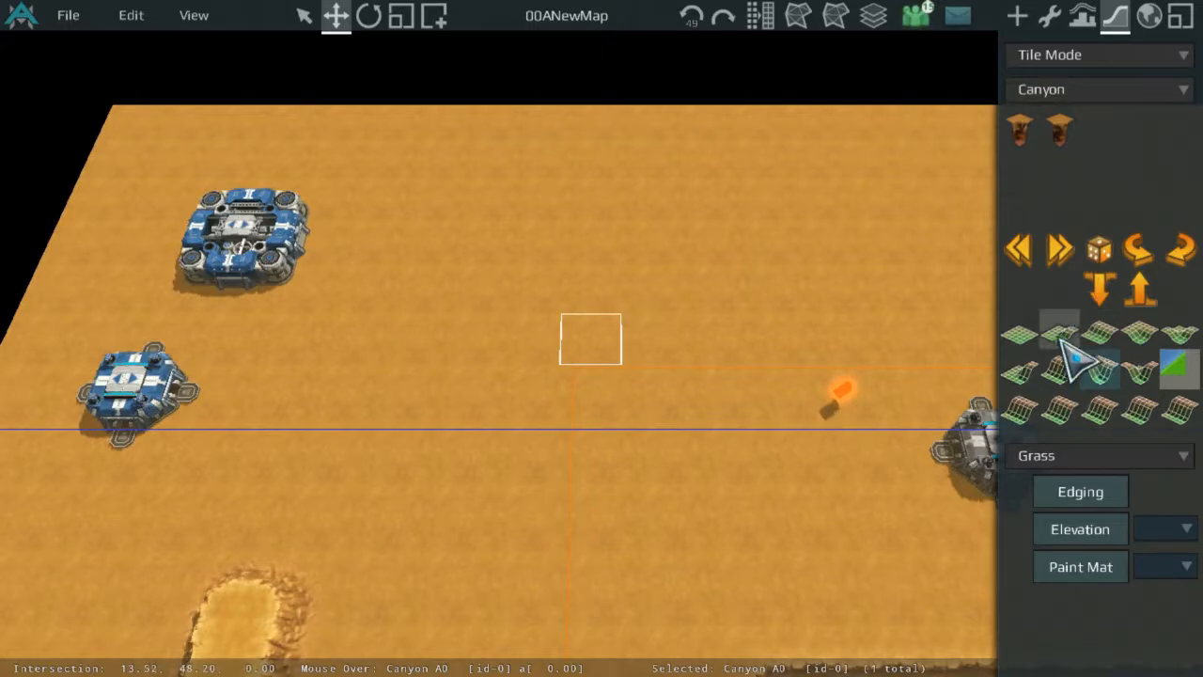
pyautogui.click(1024, 329)
pyautogui.click(1106, 134)
pyautogui.scroll(5, 785, 299)
pyautogui.click(1143, 248)
pyautogui.click(1143, 248)
pyautogui.click(1144, 250)
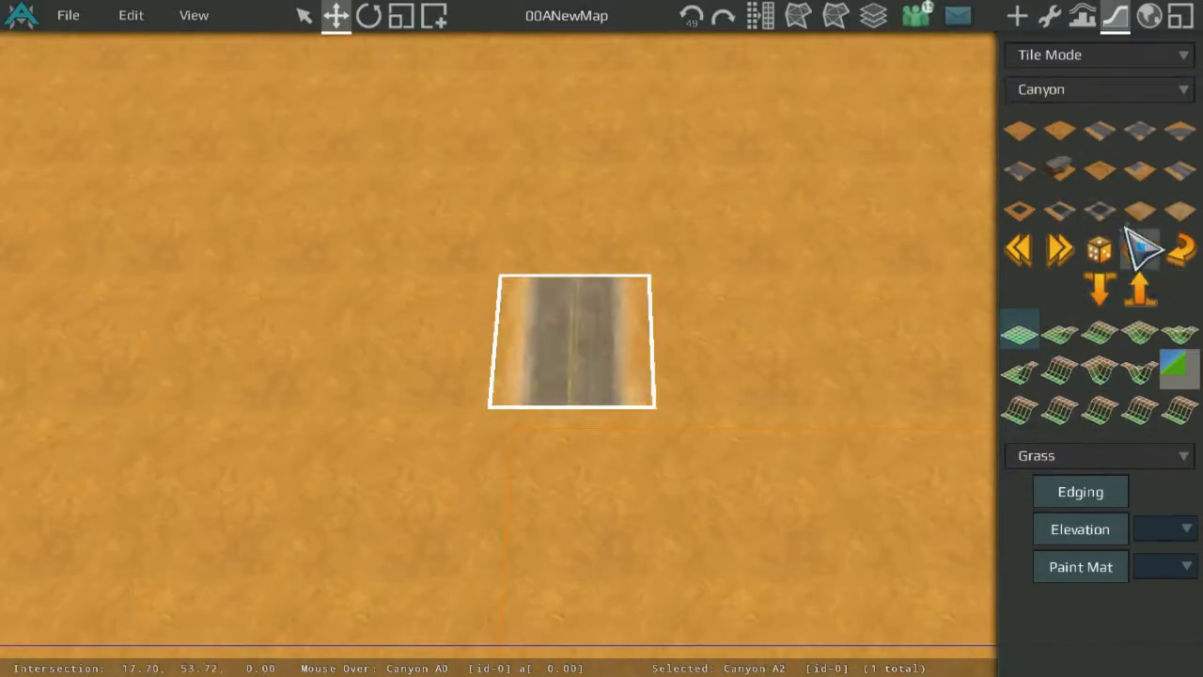
pyautogui.click(1021, 132)
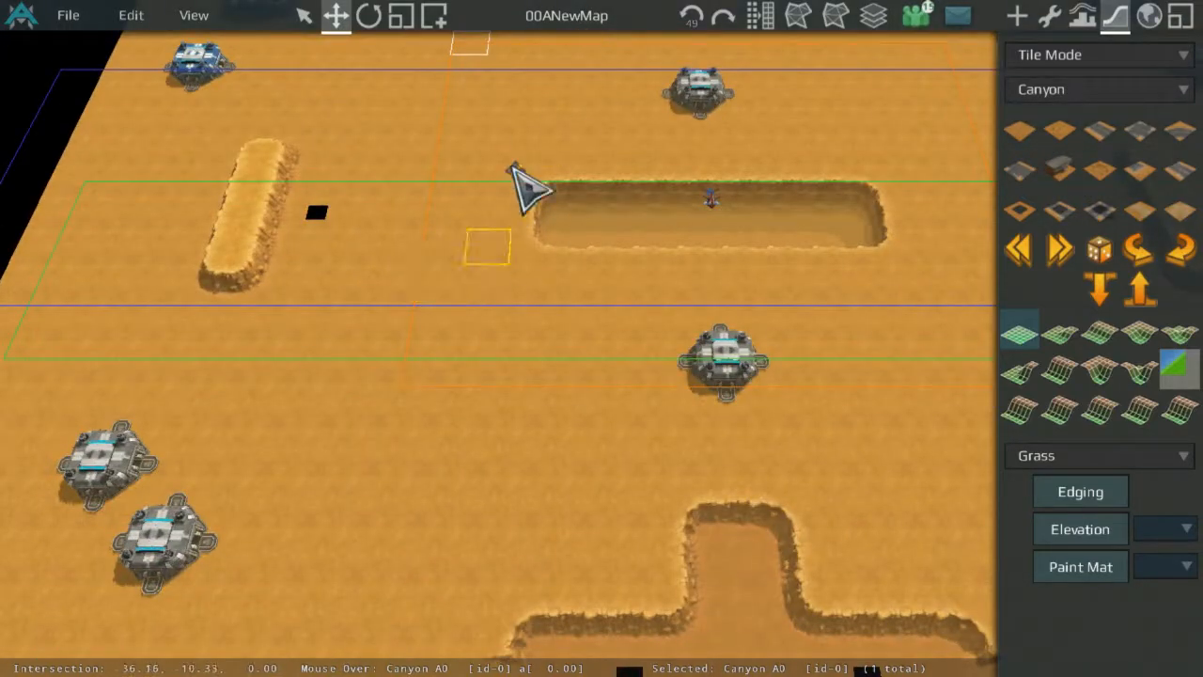
# Look over the open terrain around the upper neutral outpost and check for further Canyon tile types.
pyautogui.moveTo(649, 224); pyautogui.dragTo(444, 466, button='middle')
pyautogui.moveTo(489, 216); pyautogui.dragTo(716, 217, button='middle')
pyautogui.scroll(2, 582, 188)
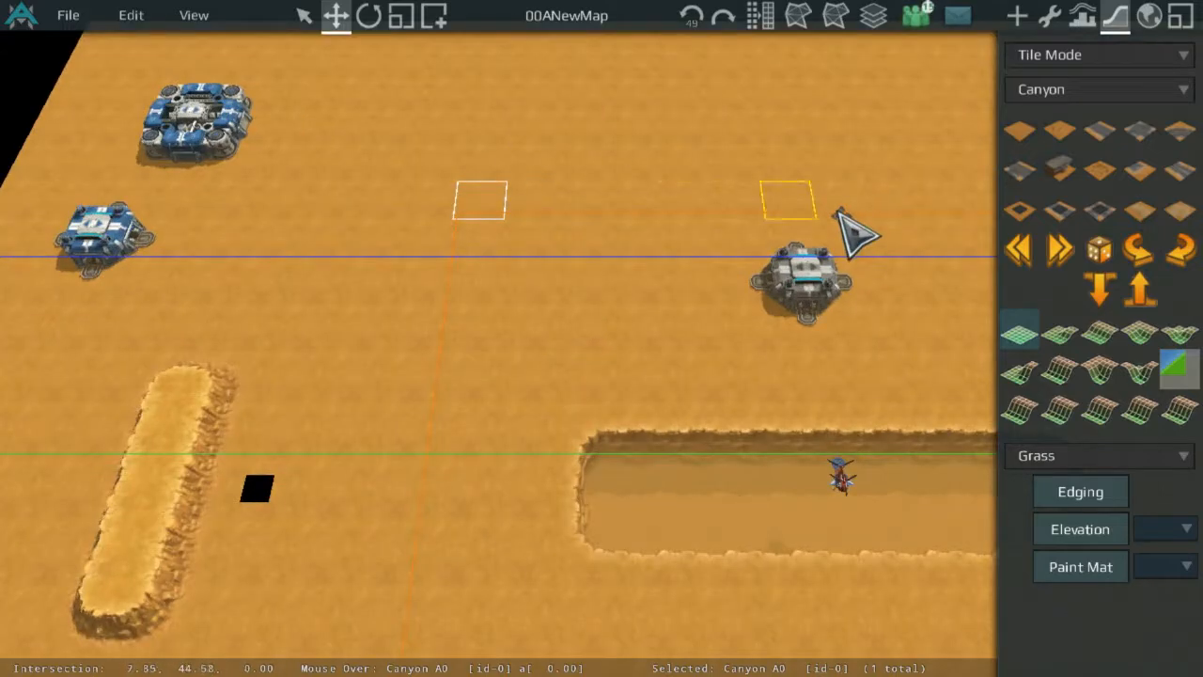
pyautogui.moveTo(836, 210); pyautogui.dragTo(824, 240, button='middle')
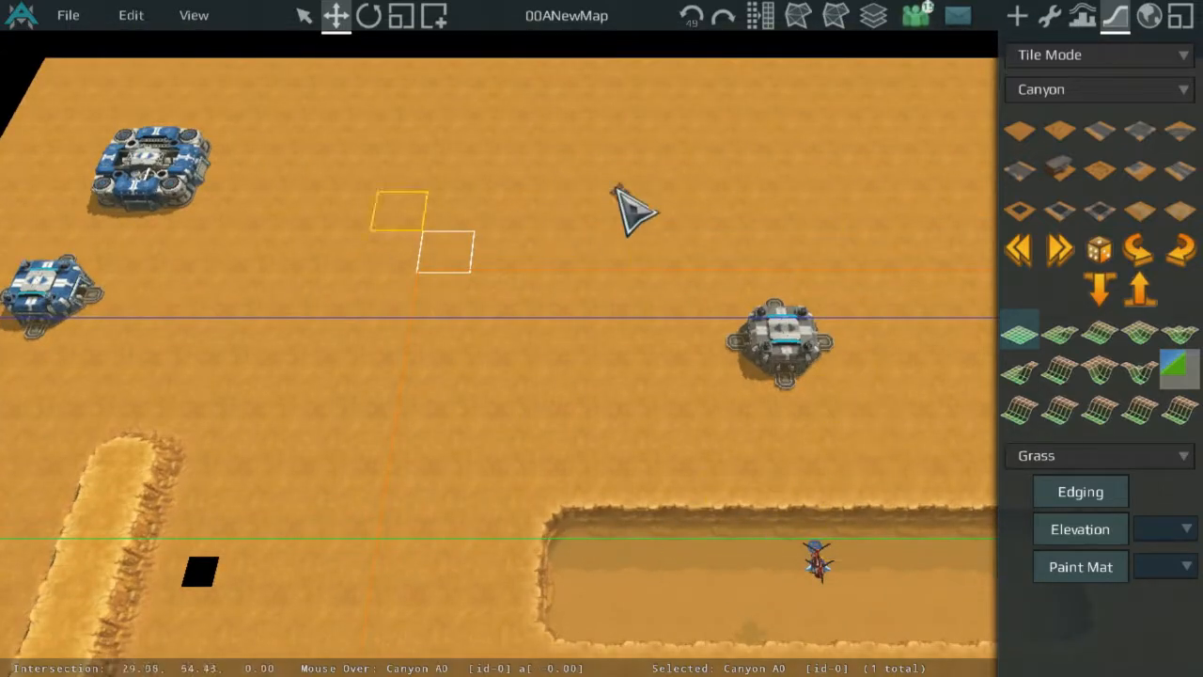
pyautogui.scroll(-1, 685, 420)
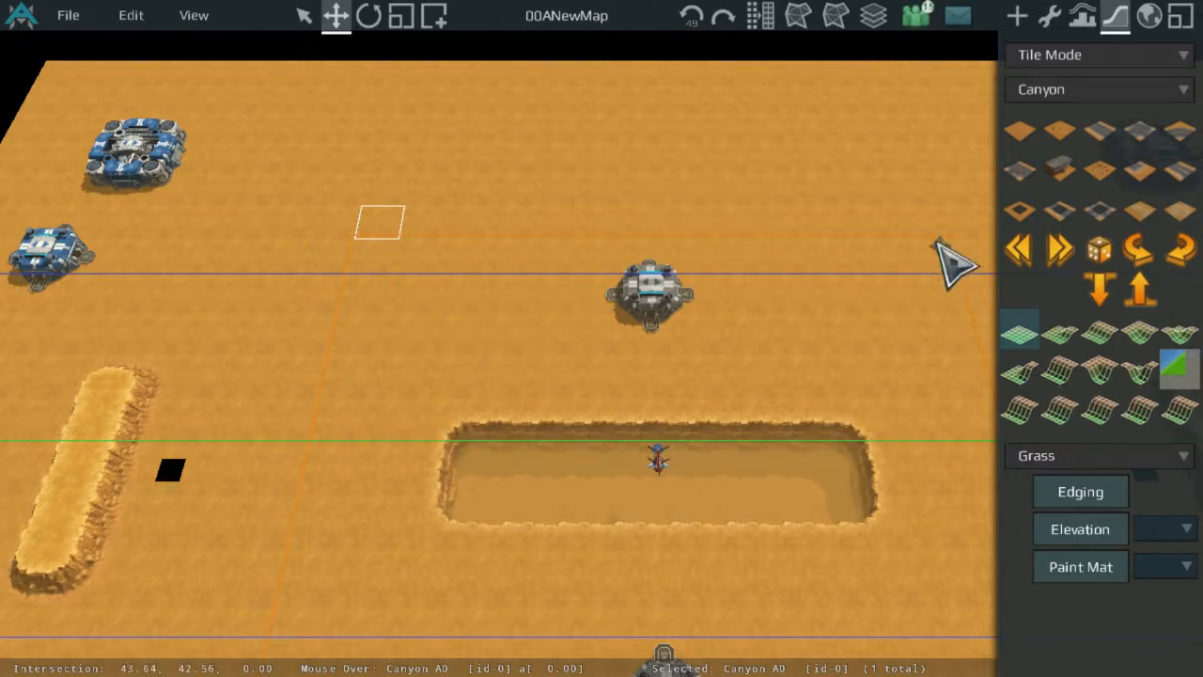
pyautogui.click(1060, 250)
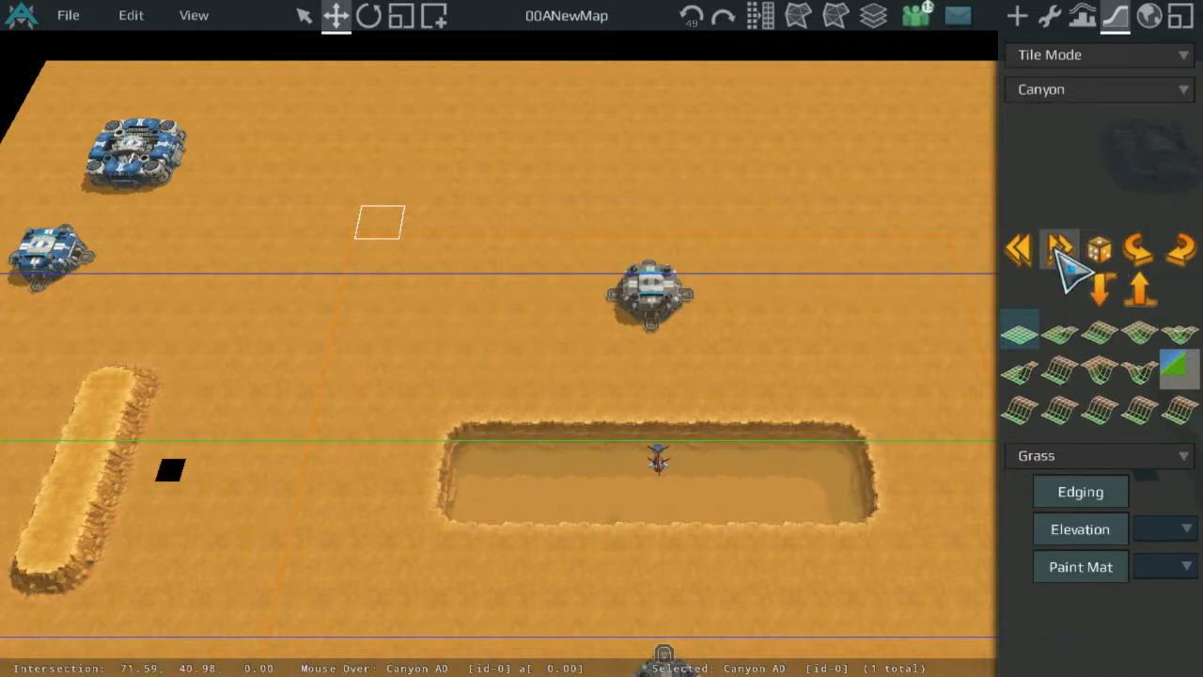
pyautogui.click(529, 194)
pyautogui.moveTo(664, 174); pyautogui.dragTo(736, 65, button='middle')
pyautogui.moveTo(731, 158); pyautogui.dragTo(651, 309, button='middle')
pyautogui.moveTo(713, 351); pyautogui.dragTo(773, 514, button='middle')
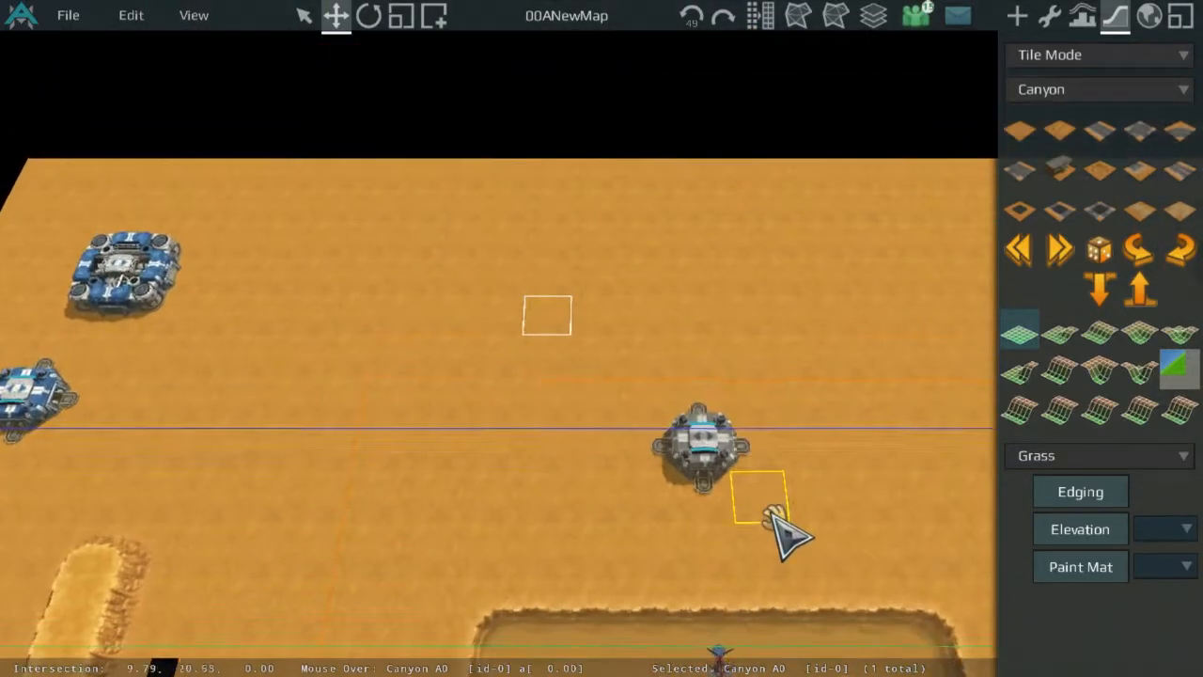
pyautogui.moveTo(731, 282); pyautogui.dragTo(832, 188, button='middle')
# Switch from terrain tile editing to object placement and show the Props library instead of Prefabs.
pyautogui.click(1081, 59)
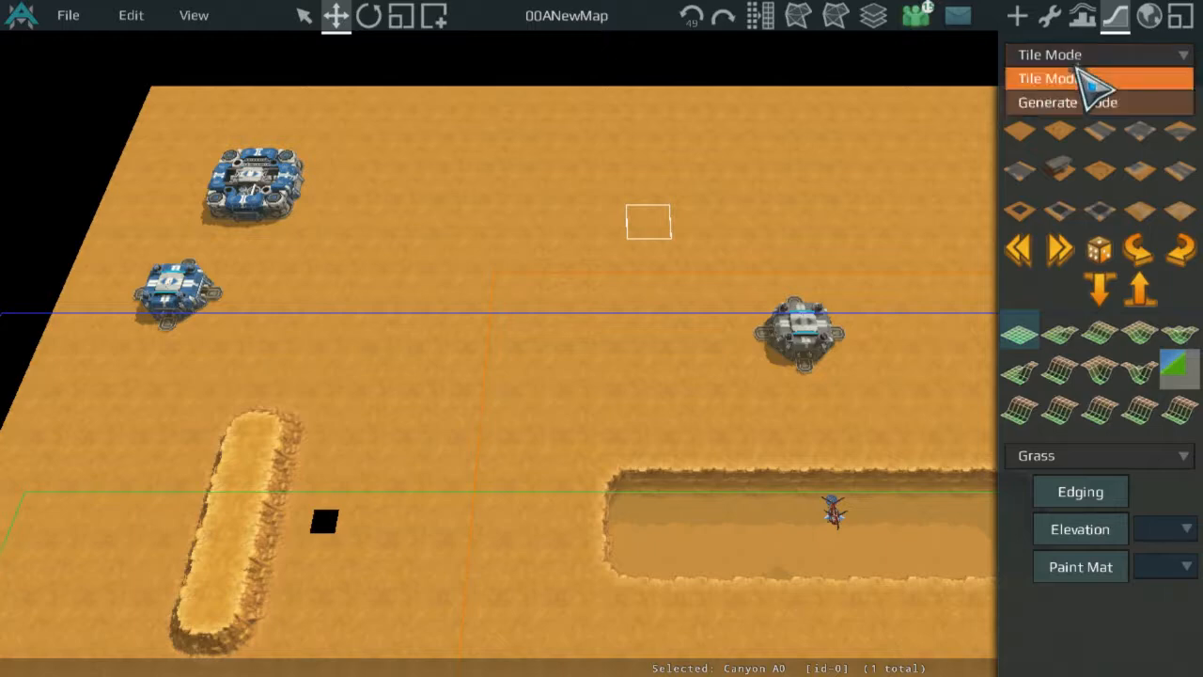
pyautogui.click(1017, 19)
pyautogui.moveTo(982, 41); pyautogui.dragTo(927, 161, button='middle')
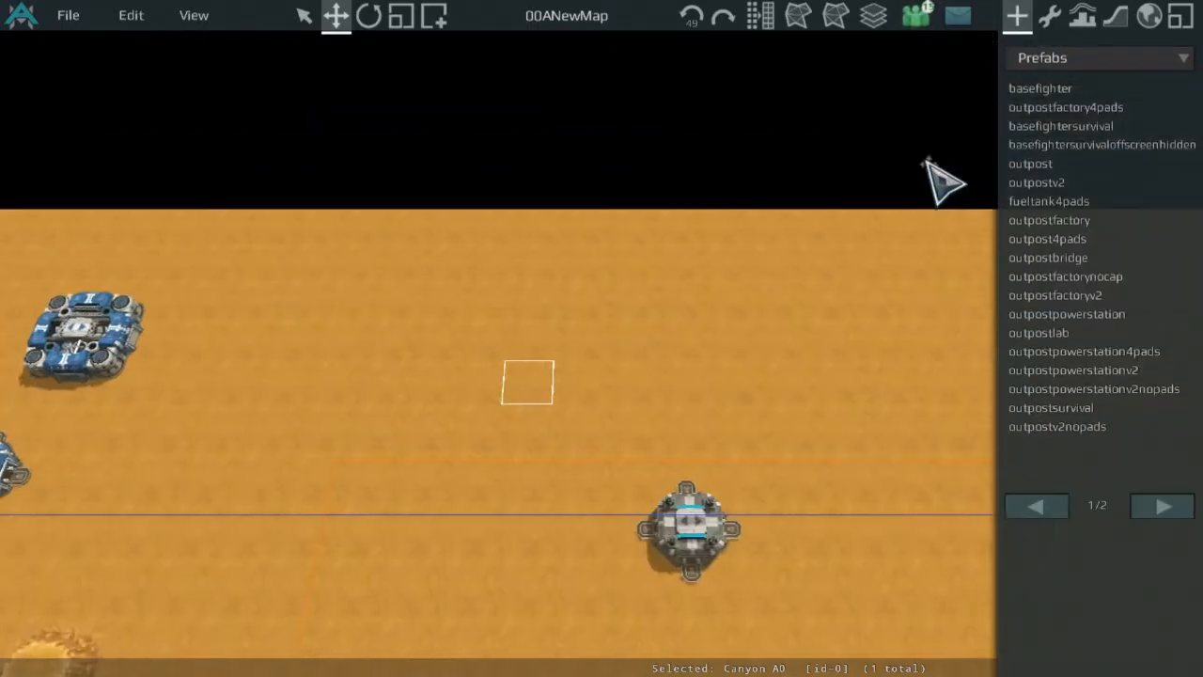
pyautogui.click(1081, 59)
pyautogui.click(1053, 105)
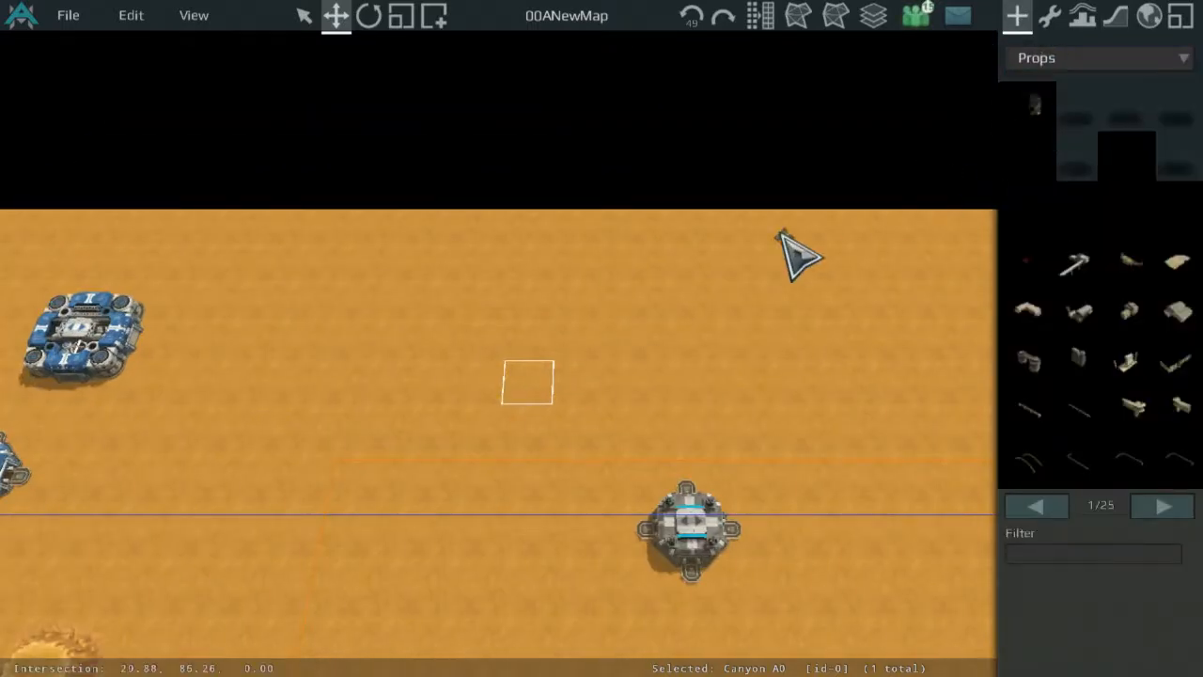
# Filter the Props library for "elevator".
pyautogui.scroll(3, 816, 207)
pyautogui.moveTo(816, 207); pyautogui.dragTo(645, 380, button='middle')
pyautogui.scroll(-6, 657, 319)
pyautogui.scroll(-3, 1133, 409)
pyautogui.scroll(-20, 1133, 408)
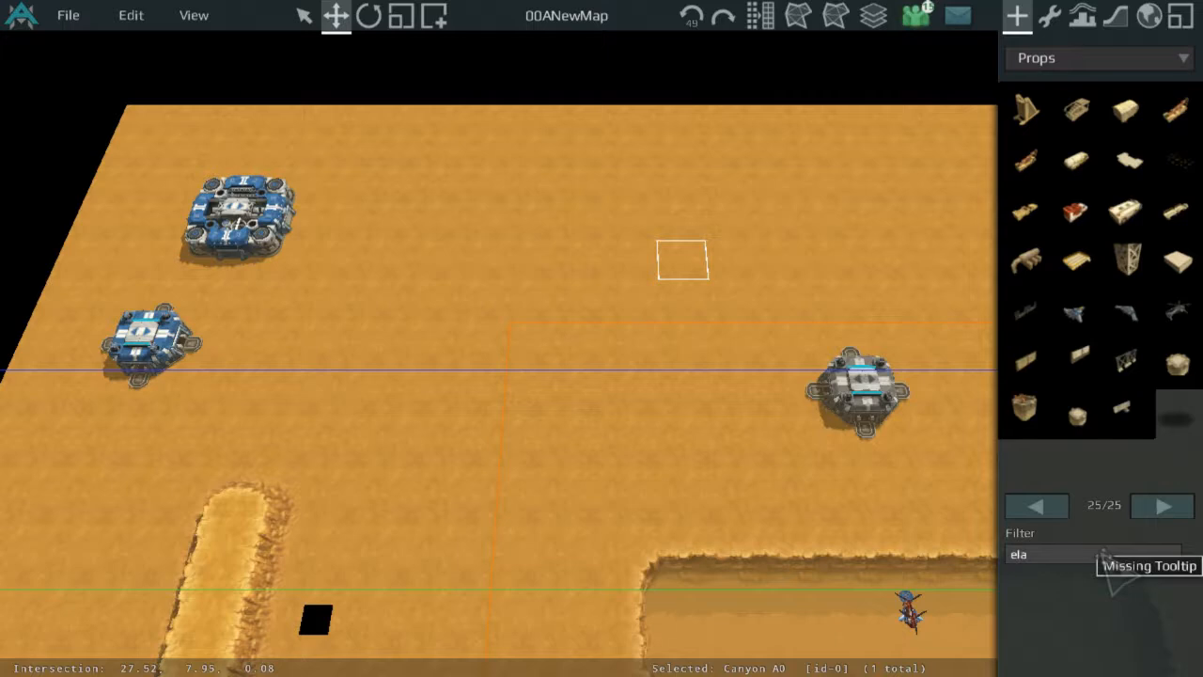
pyautogui.write('tor')
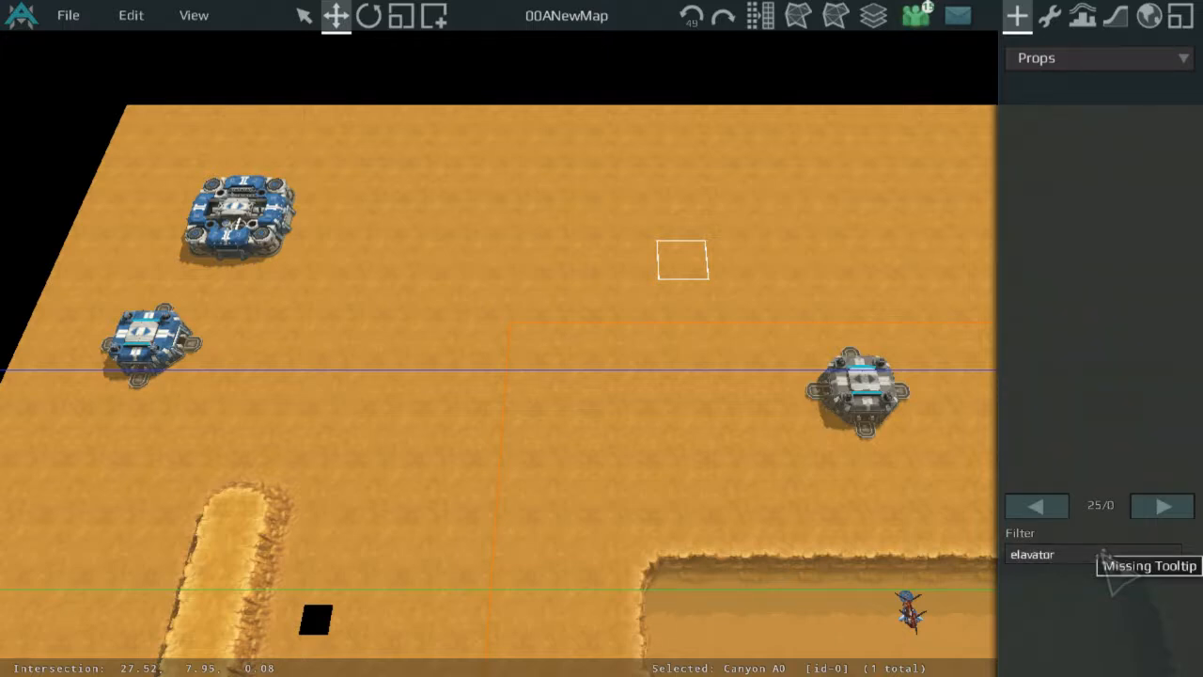
pyautogui.press('BackSpace')
pyautogui.press('BackSpace')
pyautogui.press('BackSpace')
pyautogui.press('BackSpace')
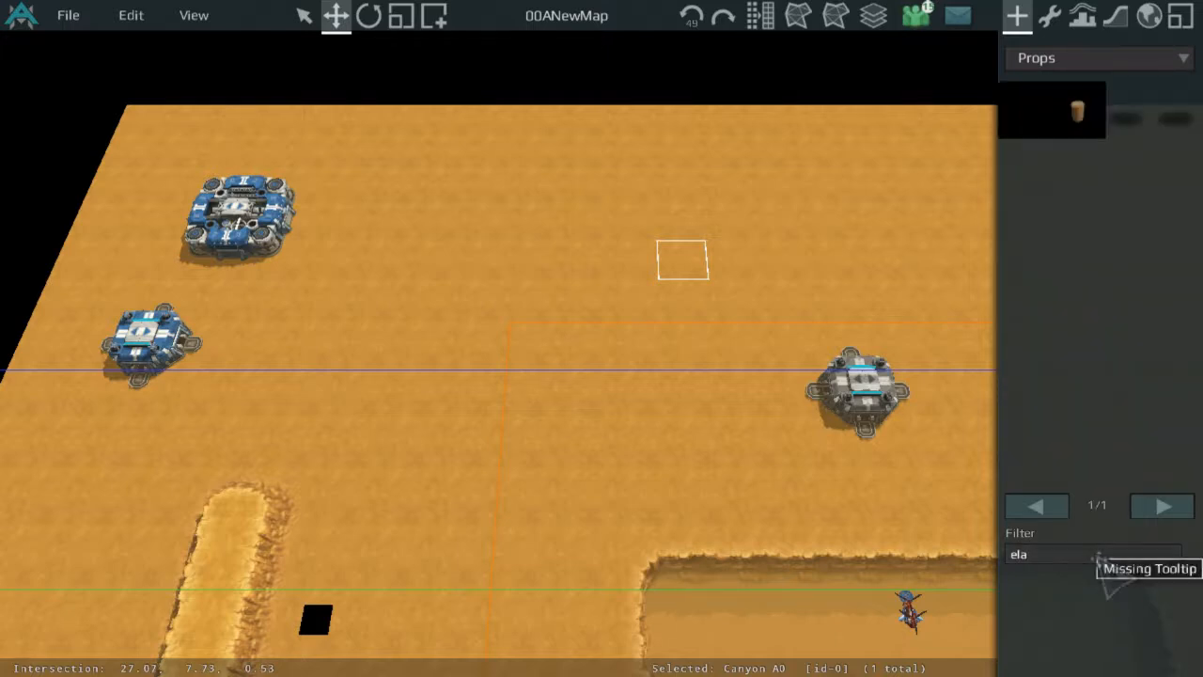
pyautogui.press('BackSpace')
pyautogui.press('BackSpace')
pyautogui.press('BackSpace')
pyautogui.press('Return')
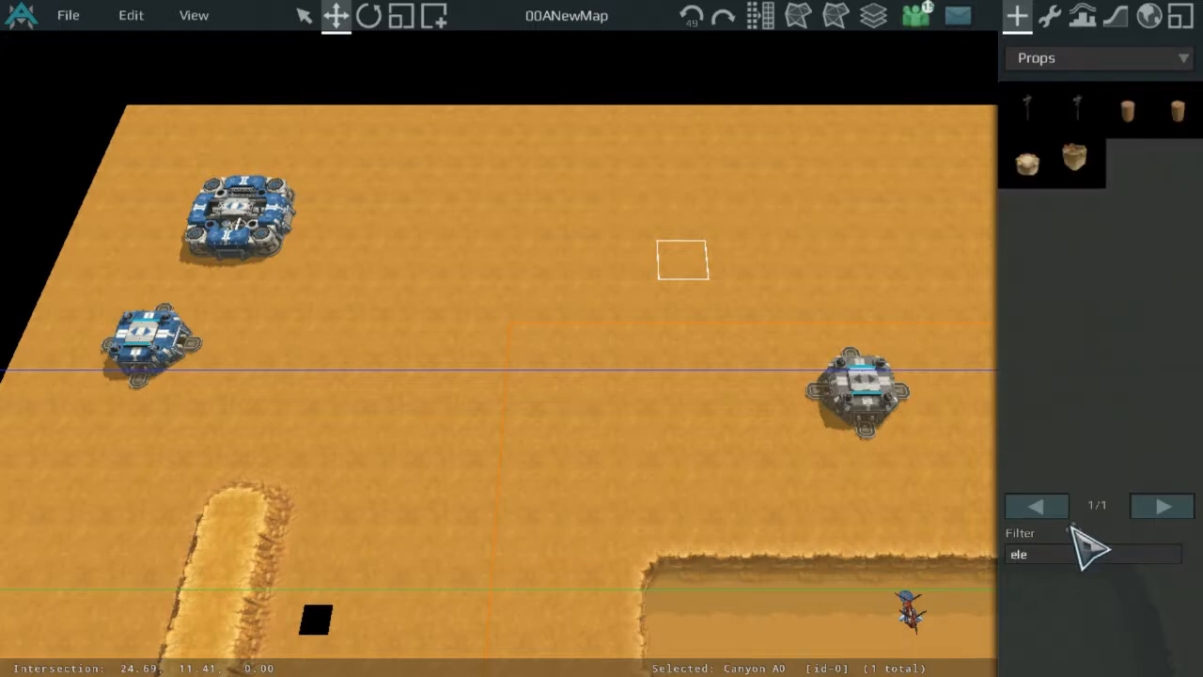
pyautogui.write('elevator')
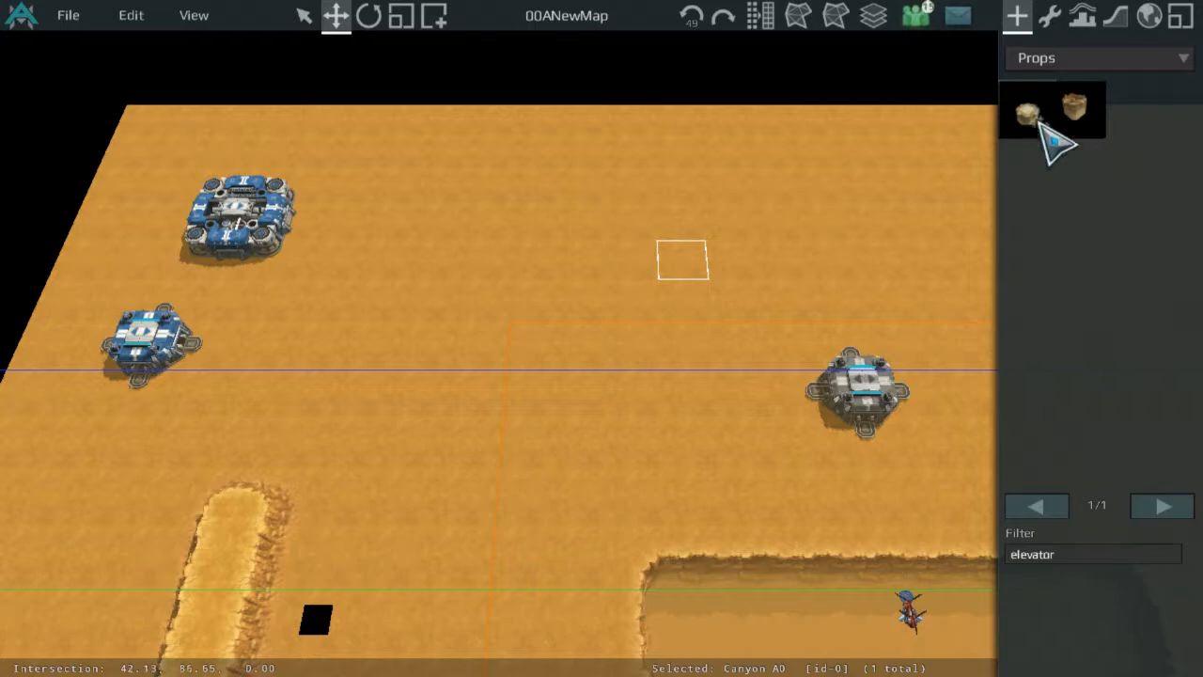
# Place an ElevatorPlatform prop over the black hole beside the raised ridge and show its properties.
pyautogui.scroll(-1, 738, 309)
pyautogui.moveTo(1039, 120); pyautogui.dragTo(704, 354)
pyautogui.scroll(5, 823, 217)
pyautogui.click(1049, 15)
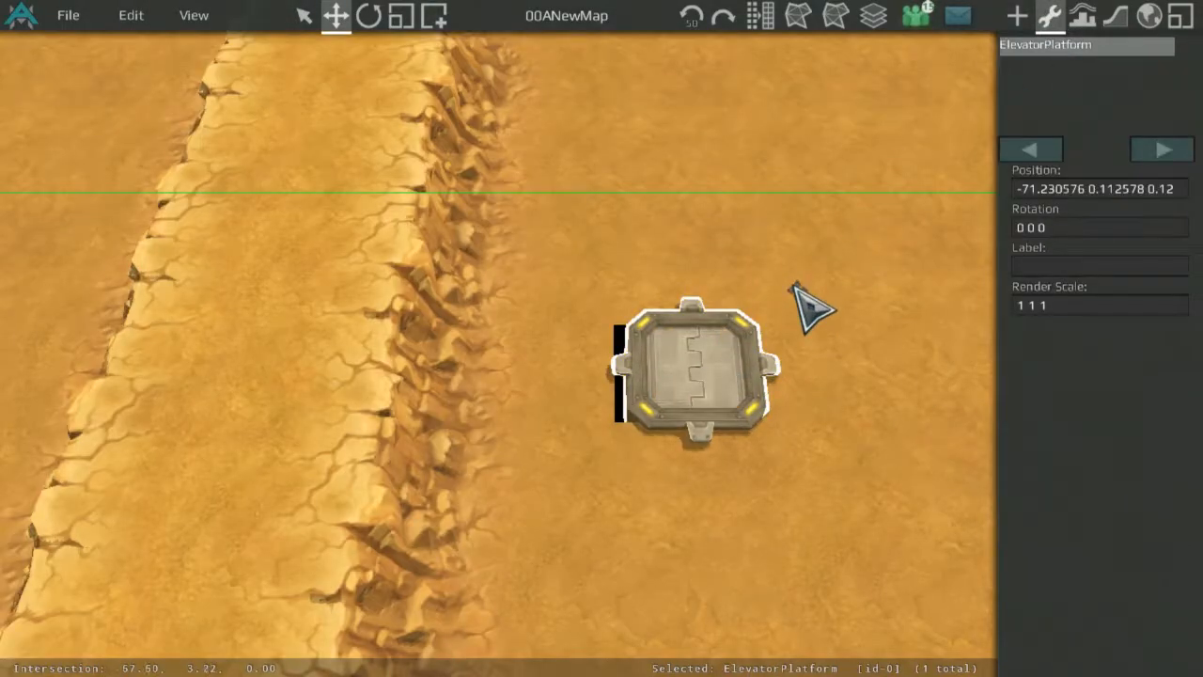
# Examine how well the elevator platform covers the black hole beside the ridge, near and far, and leave the platform selected.
pyautogui.scroll(-2, 752, 374)
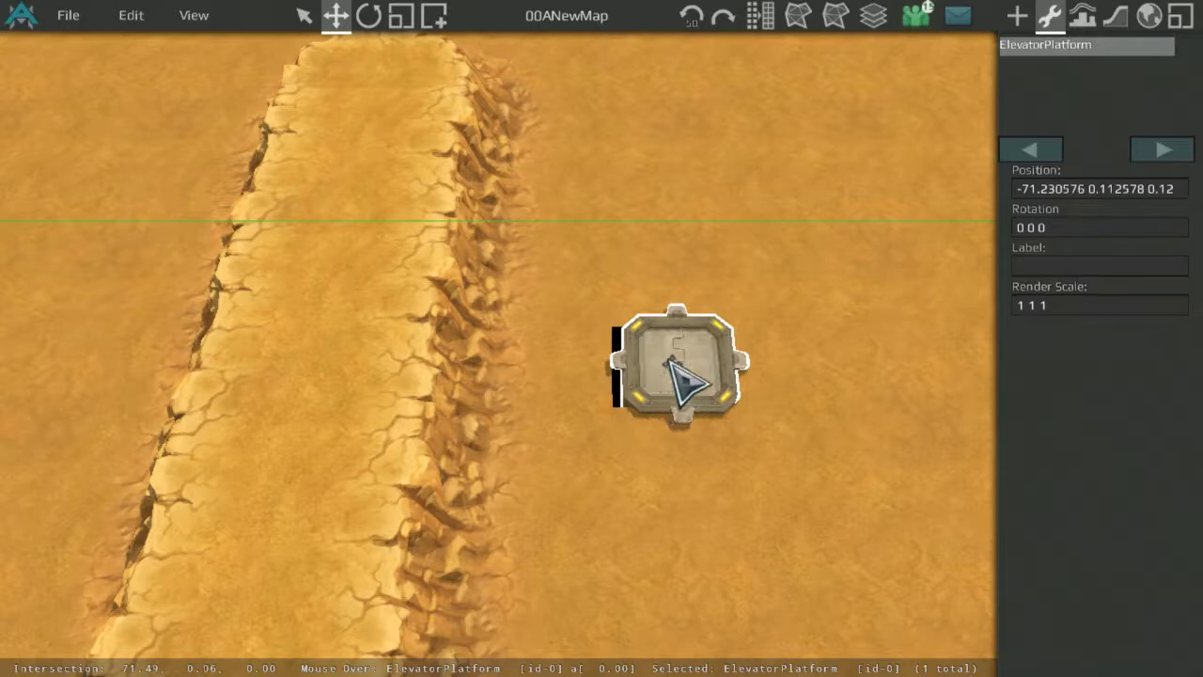
pyautogui.scroll(-2, 684, 389)
pyautogui.scroll(-2, 653, 408)
pyautogui.moveTo(568, 423); pyautogui.dragTo(622, 390, button='middle')
pyautogui.scroll(5, 649, 471)
pyautogui.scroll(-4, 686, 465)
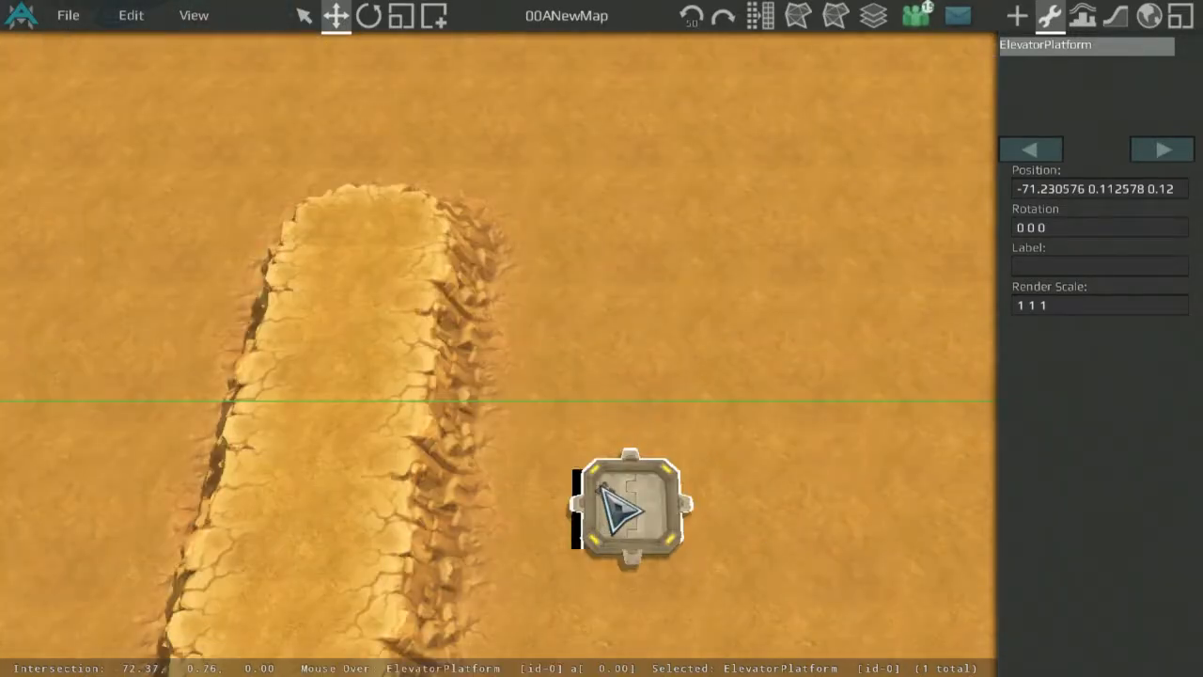
pyautogui.moveTo(618, 505); pyautogui.dragTo(639, 322, button='middle')
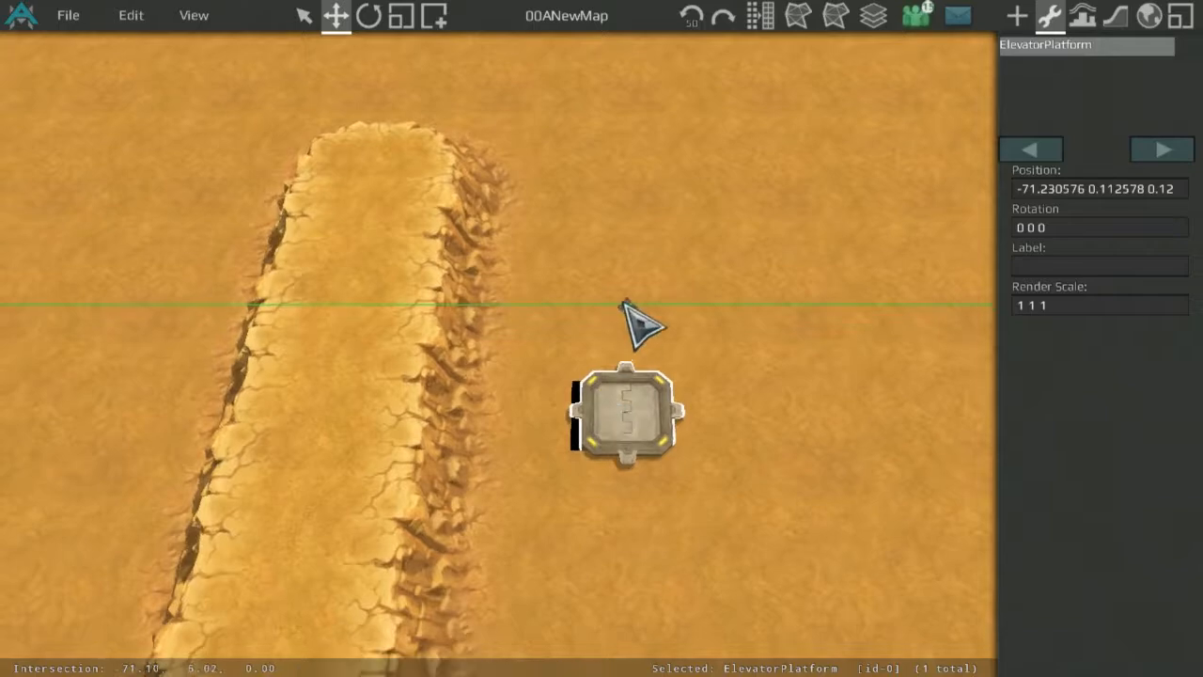
pyautogui.scroll(5, 658, 419)
pyautogui.click(658, 417)
pyautogui.scroll(-5, 700, 458)
pyautogui.moveTo(428, 235); pyautogui.dragTo(395, 171, button='middle')
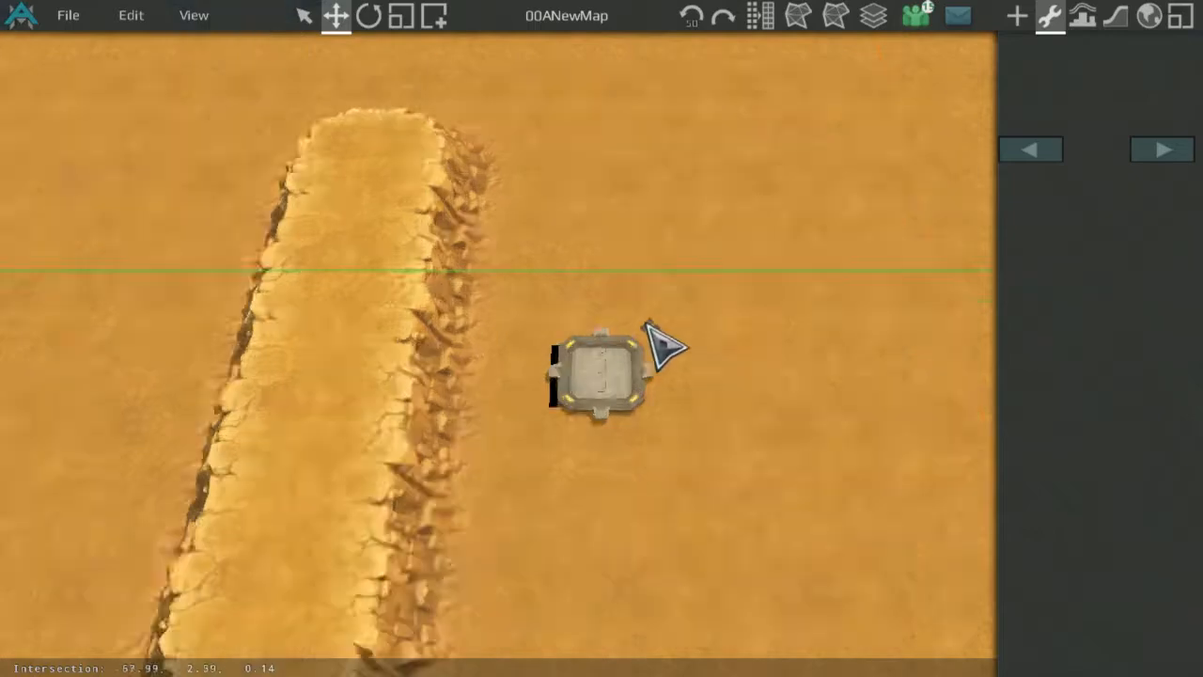
pyautogui.scroll(5, 658, 344)
pyautogui.click(630, 422)
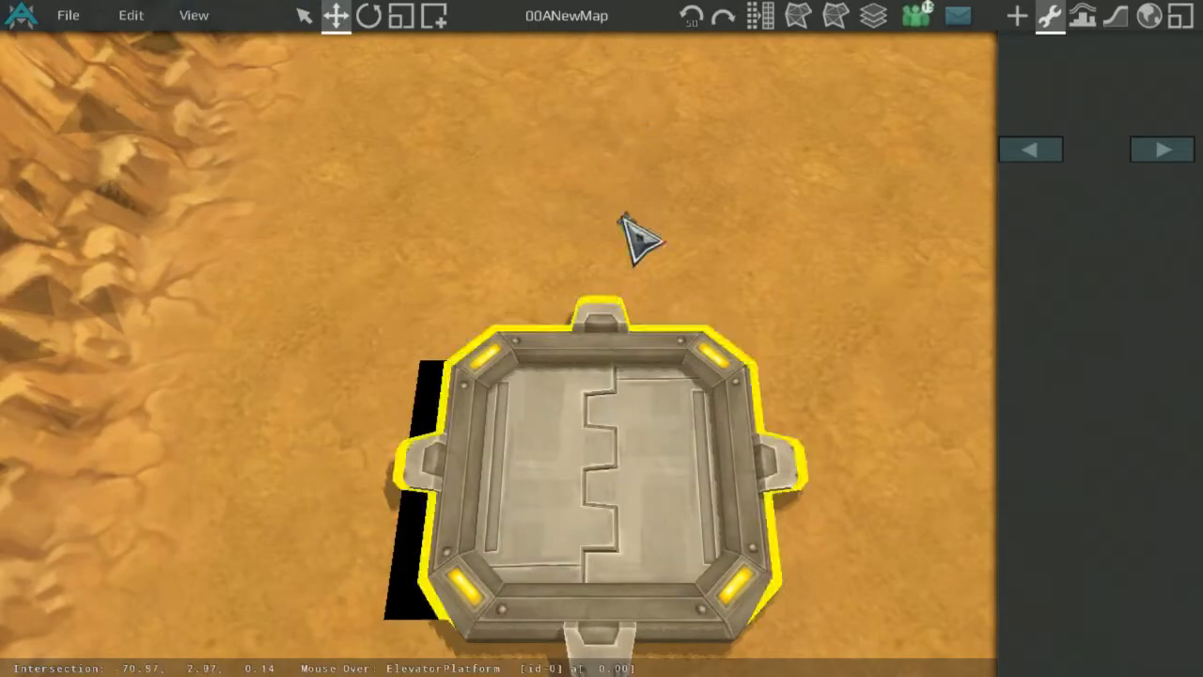
pyautogui.scroll(-5, 621, 433)
pyautogui.click(634, 381)
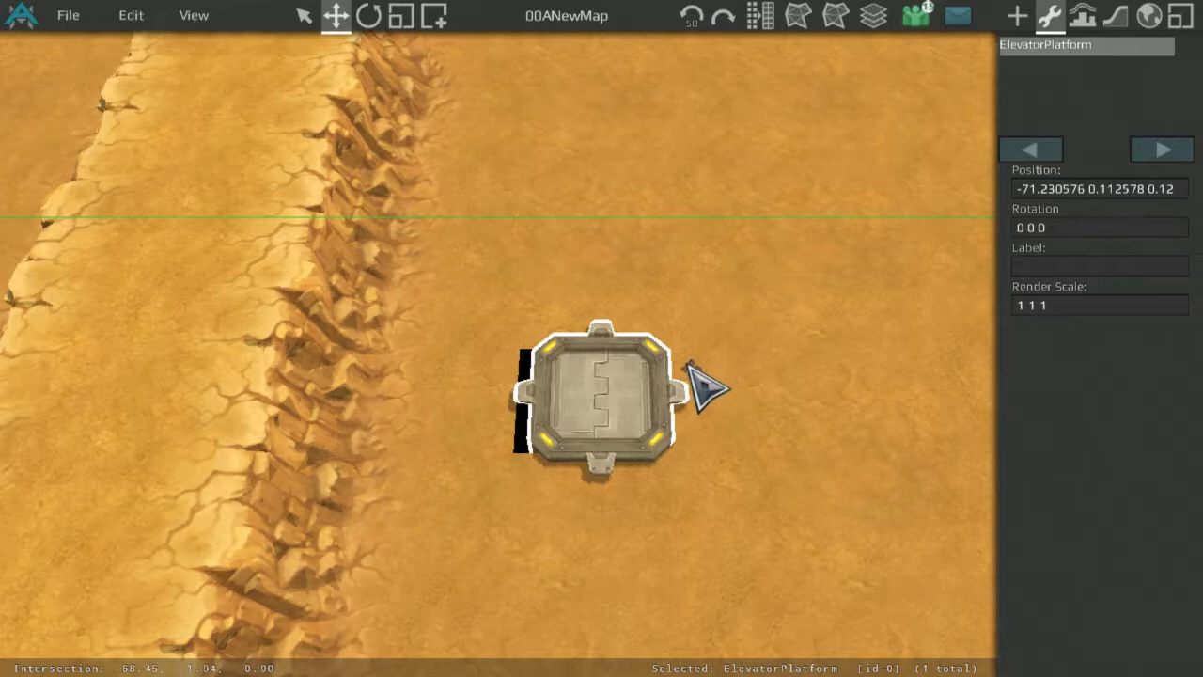
# Shift the elevator platform slightly toward the ridge to cover the whole hole, and rotate it a quarter turn.
pyautogui.moveTo(618, 372); pyautogui.dragTo(595, 368)
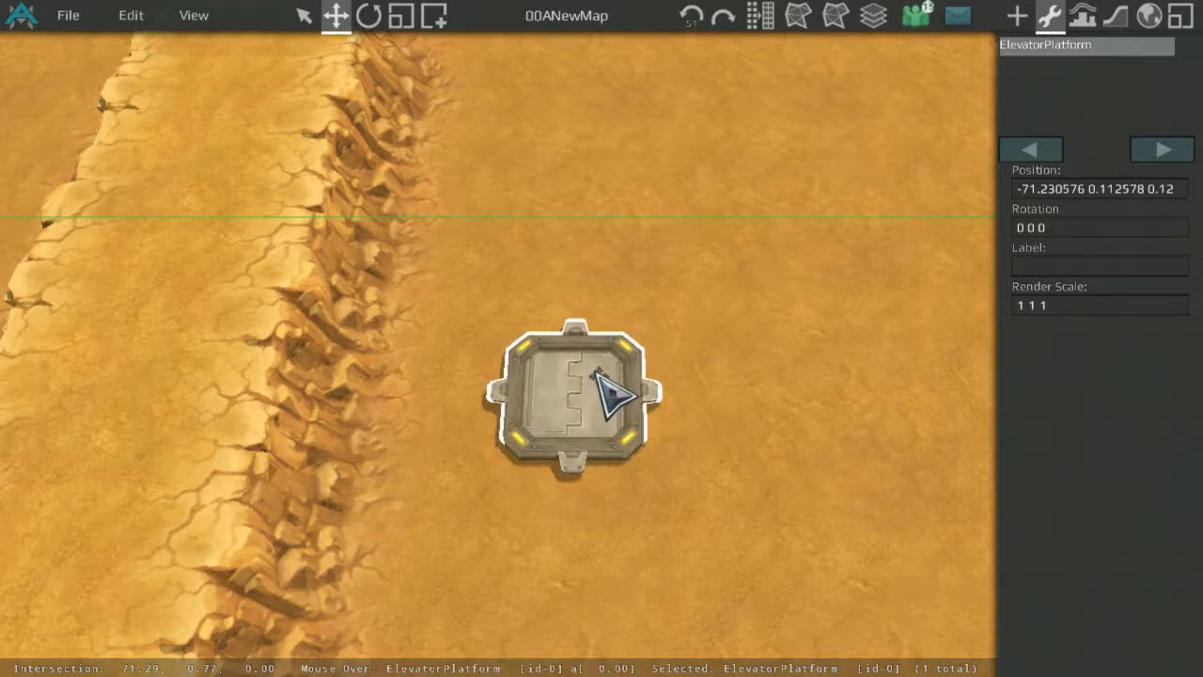
pyautogui.click(639, 325)
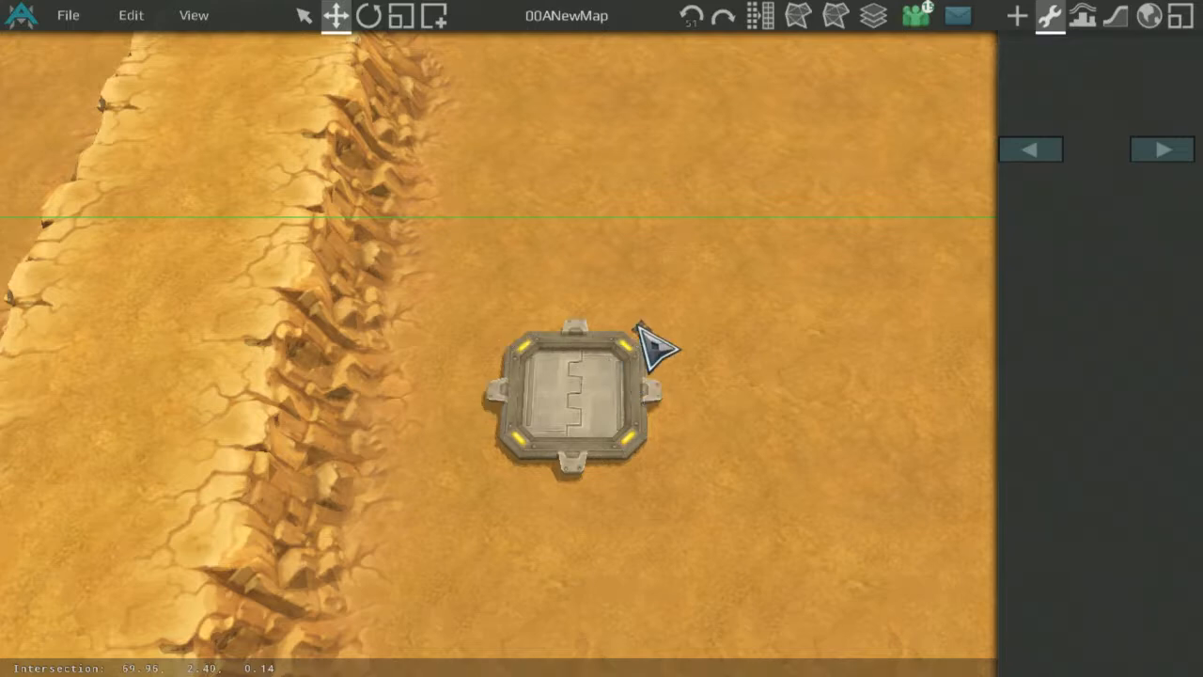
pyautogui.click(620, 384)
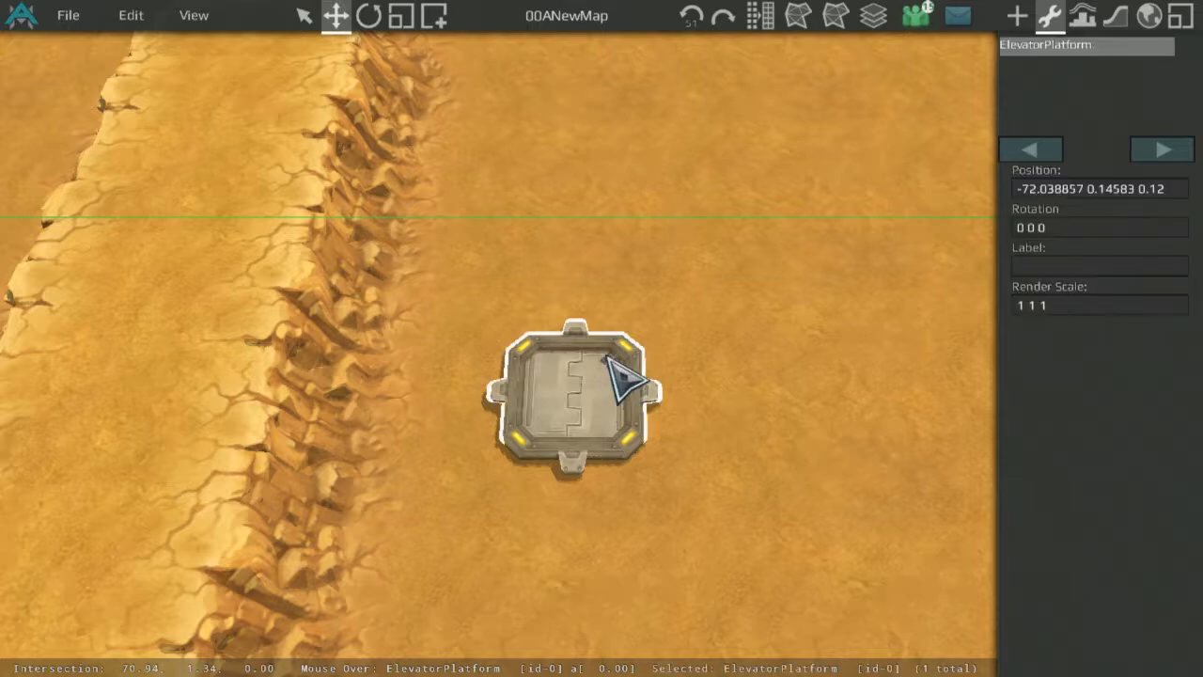
pyautogui.press('r')
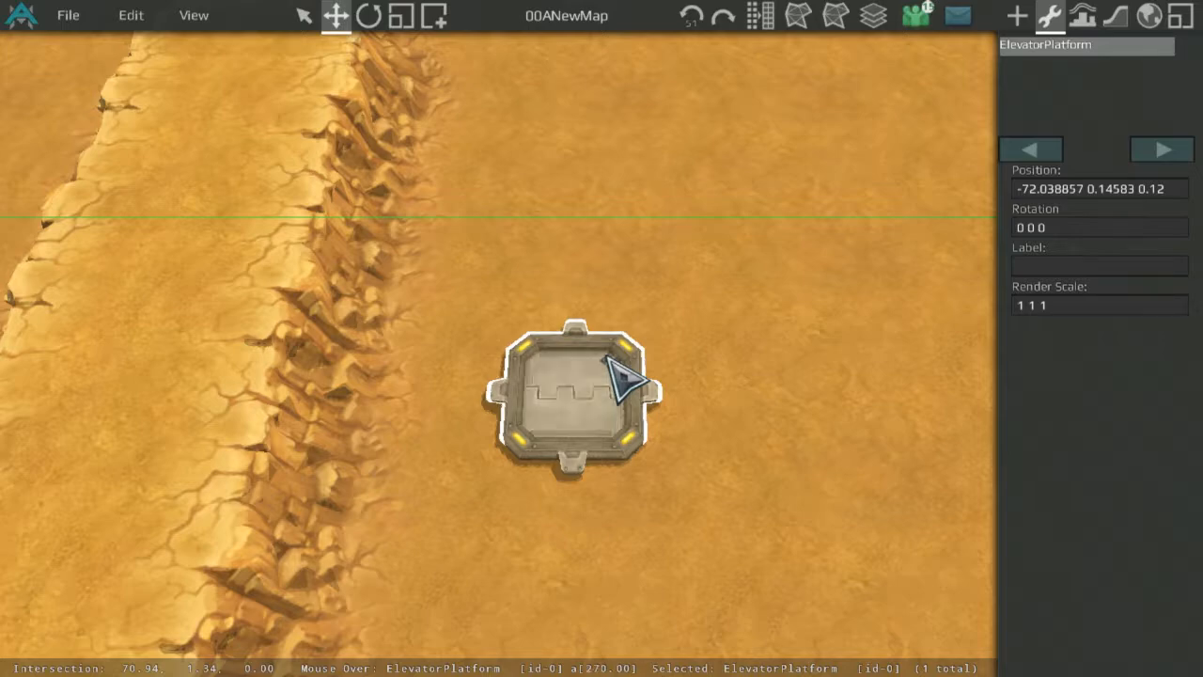
# Duplicate the elevator platform, carry the copy across the map away from the ridge, and rotate it.
pyautogui.keyDown('shift'); pyautogui.moveTo(566, 385); pyautogui.dragTo(752, 310); pyautogui.keyUp('shift')
pyautogui.moveTo(752, 310); pyautogui.dragTo(160, 252, button='middle')
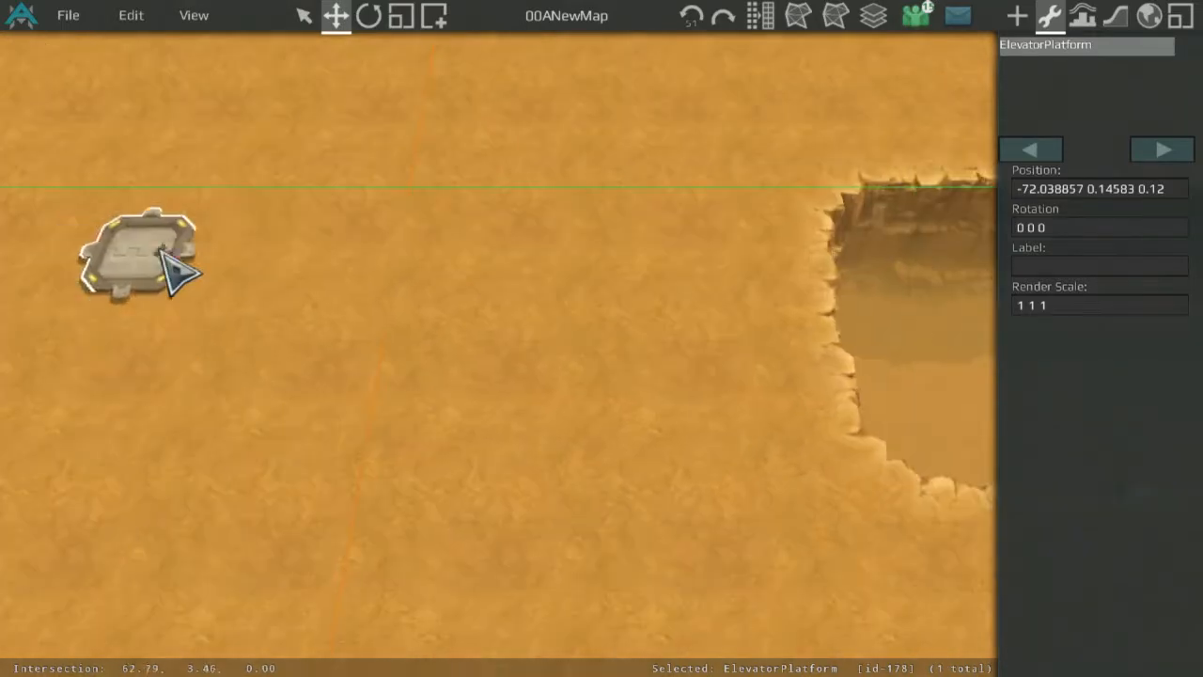
pyautogui.keyDown('shift'); pyautogui.moveTo(161, 252); pyautogui.dragTo(512, 263); pyautogui.keyUp('shift')
pyautogui.moveTo(513, 263); pyautogui.dragTo(1, 301, button='middle')
pyautogui.moveTo(0, 301); pyautogui.dragTo(874, 259)
pyautogui.moveTo(874, 258); pyautogui.dragTo(148, 247, button='middle')
pyautogui.scroll(-3, 147, 247)
pyautogui.scroll(5, 499, 328)
pyautogui.moveTo(147, 247); pyautogui.dragTo(536, 352)
pyautogui.press('r')
pyautogui.press('r')
# Duplicate the elevator platform again and put the copy beside the black hole on the lower canyon floor.
pyautogui.keyDown('shift'); pyautogui.moveTo(536, 352); pyautogui.dragTo(376, 188); pyautogui.keyUp('shift')
pyautogui.scroll(-3, 376, 188)
pyautogui.moveTo(376, 188); pyautogui.dragTo(739, 408, button='middle')
pyautogui.moveTo(738, 408); pyautogui.dragTo(561, 372)
pyautogui.scroll(-1, 603, 440)
pyautogui.scroll(5, 606, 434)
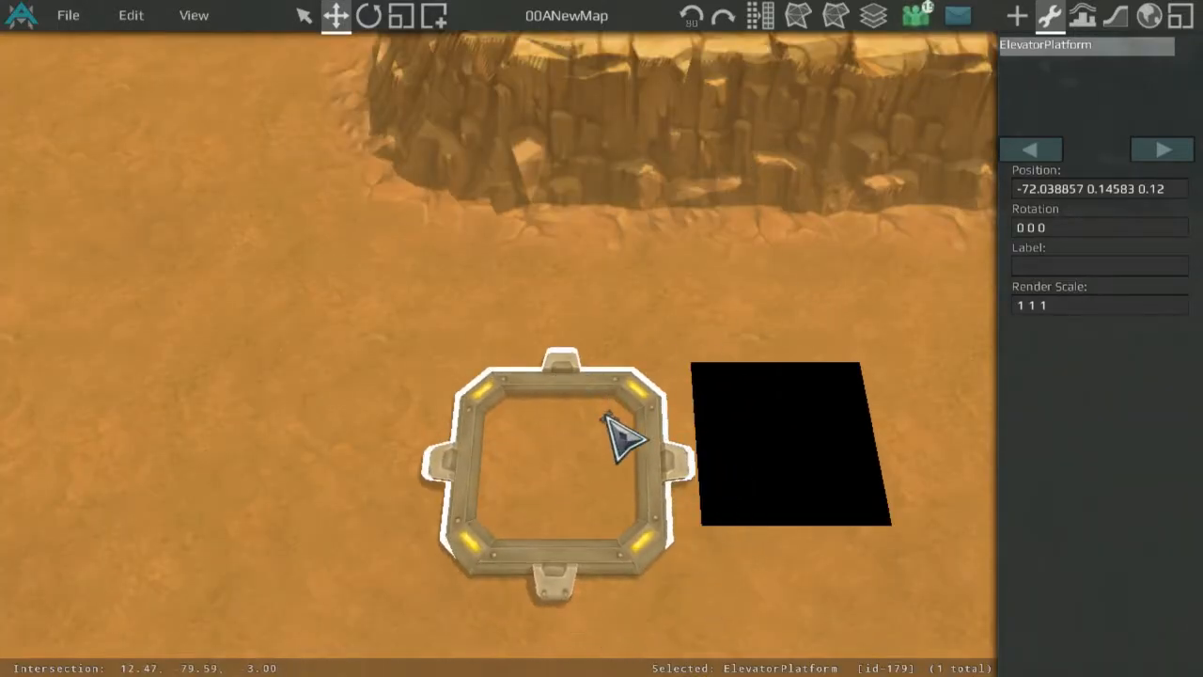
# Set the height value in the canyon-floor platform's position to -2.9.
pyautogui.click(635, 430)
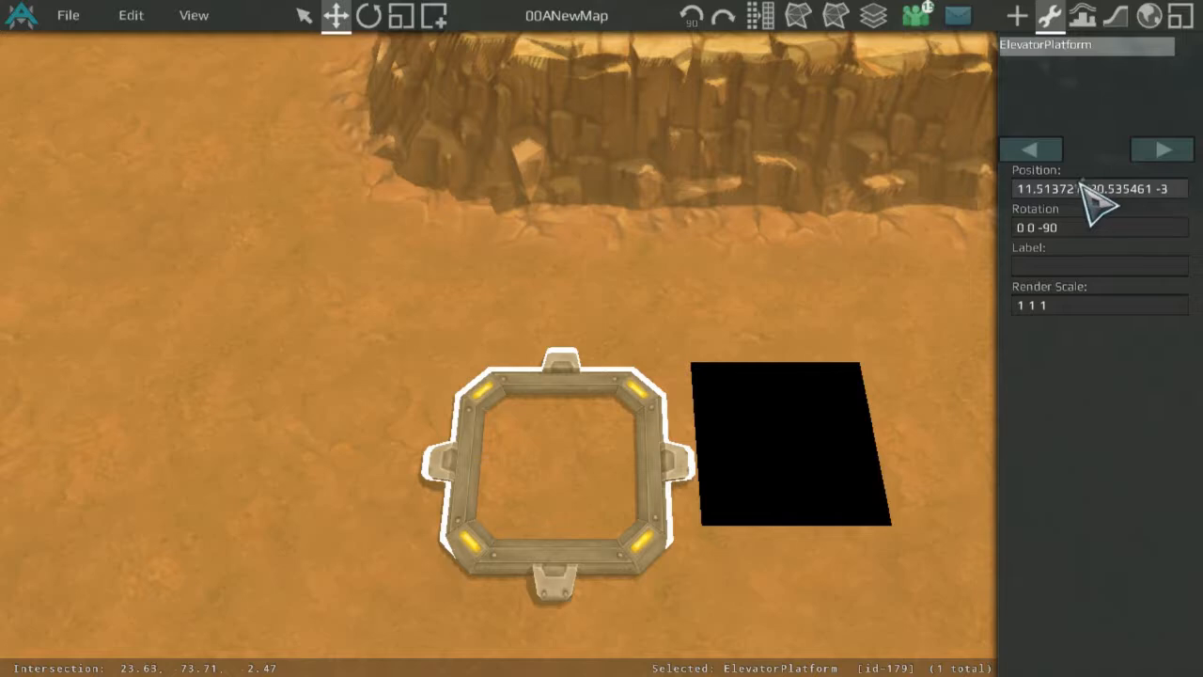
pyautogui.write('9')
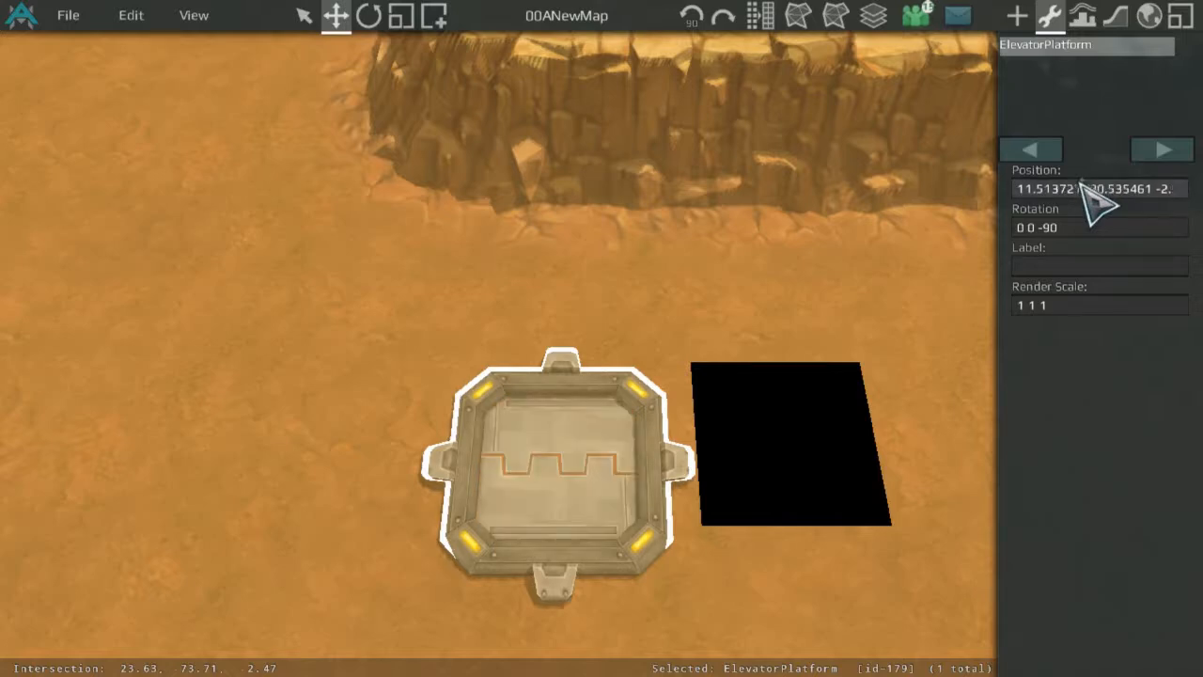
pyautogui.write('9')
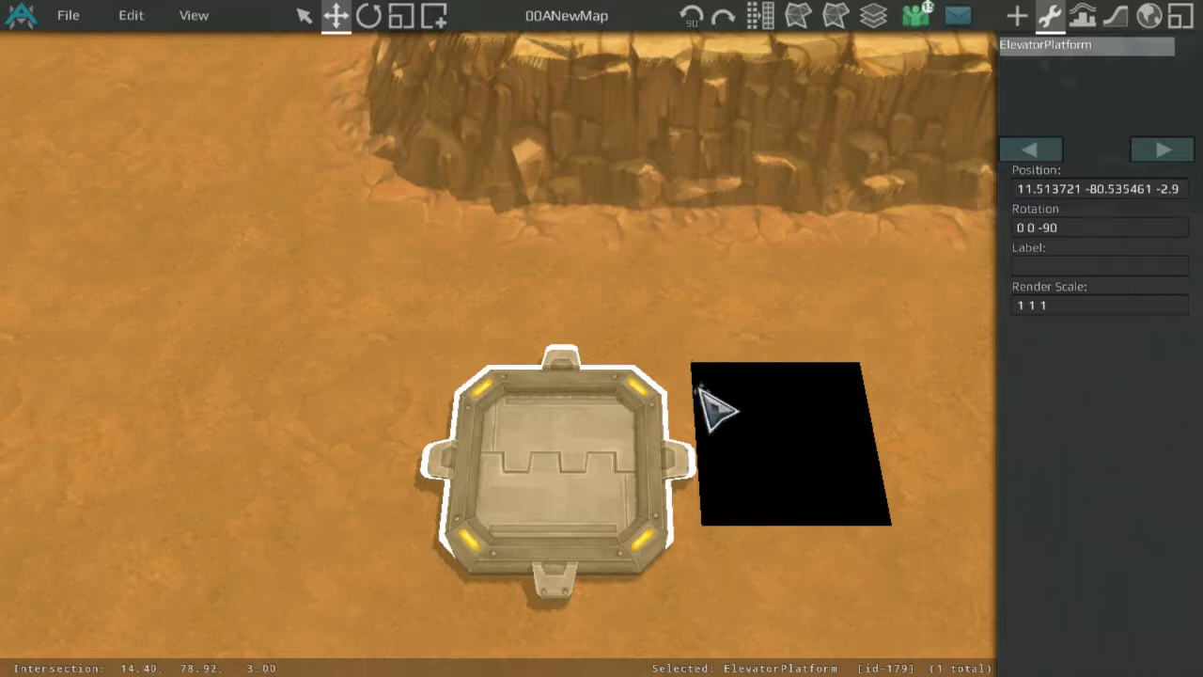
# Move the canyon-floor elevator platform over the adjacent black hole and rotate it a quarter turn.
pyautogui.moveTo(624, 443); pyautogui.dragTo(788, 407)
pyautogui.press('r')
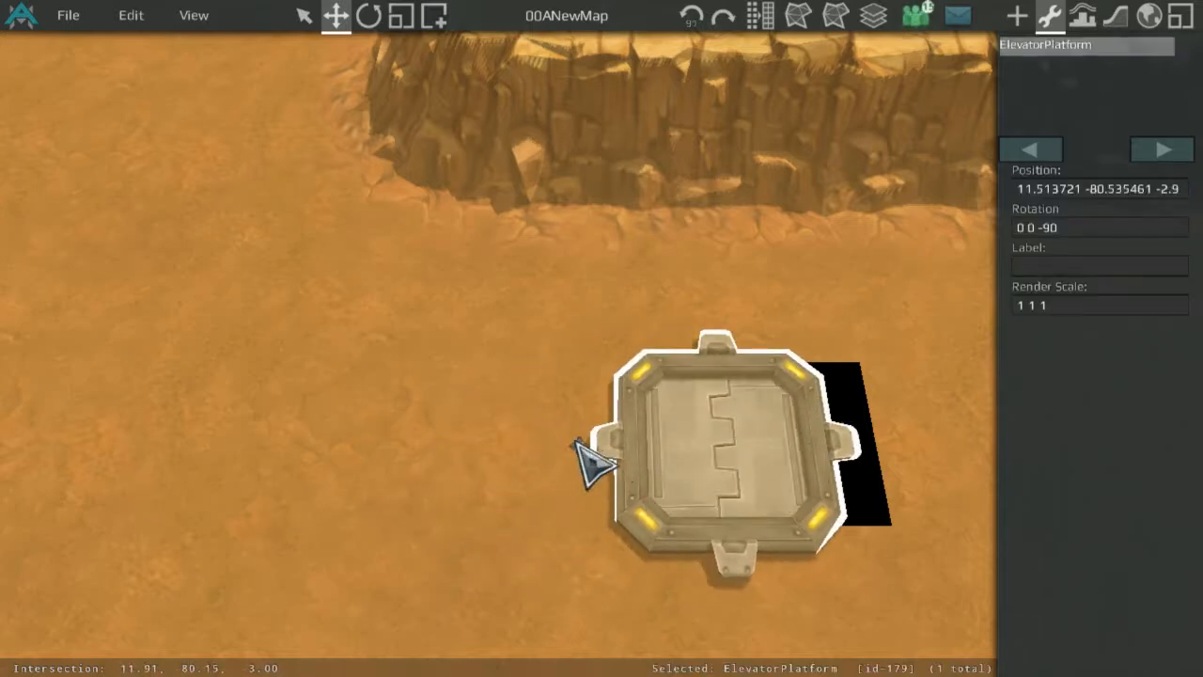
pyautogui.moveTo(725, 479); pyautogui.dragTo(844, 452)
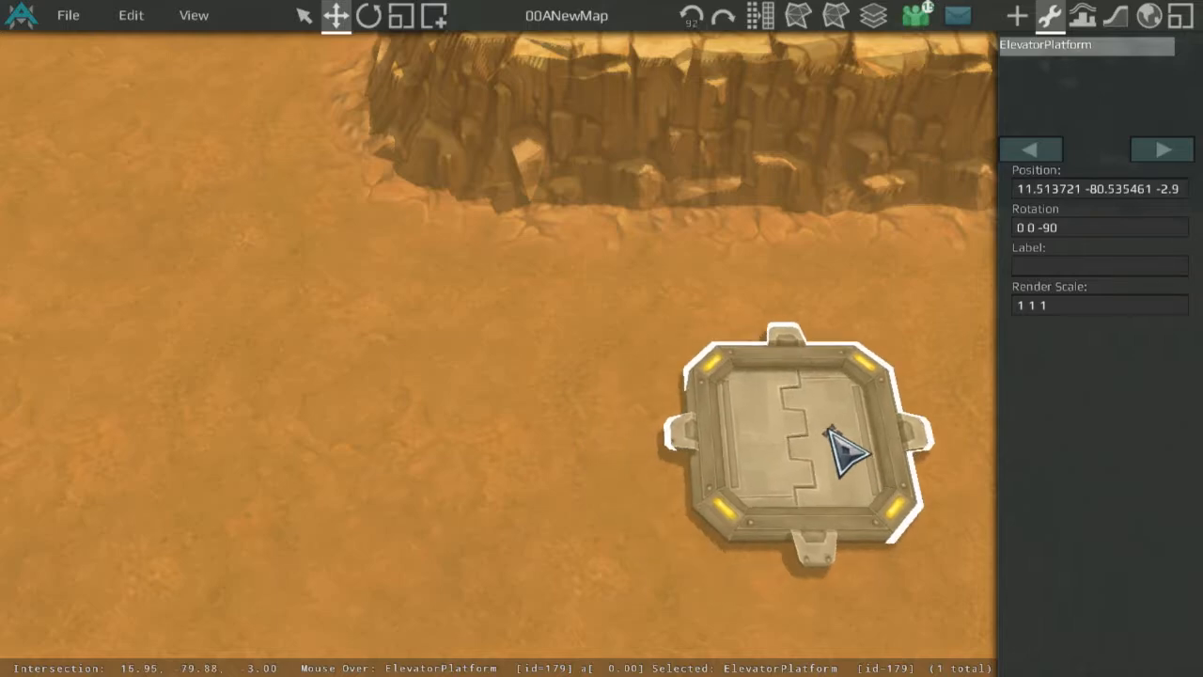
pyautogui.scroll(-5, 844, 452)
pyautogui.moveTo(747, 435); pyautogui.dragTo(854, 495, button='middle')
pyautogui.scroll(4, 854, 495)
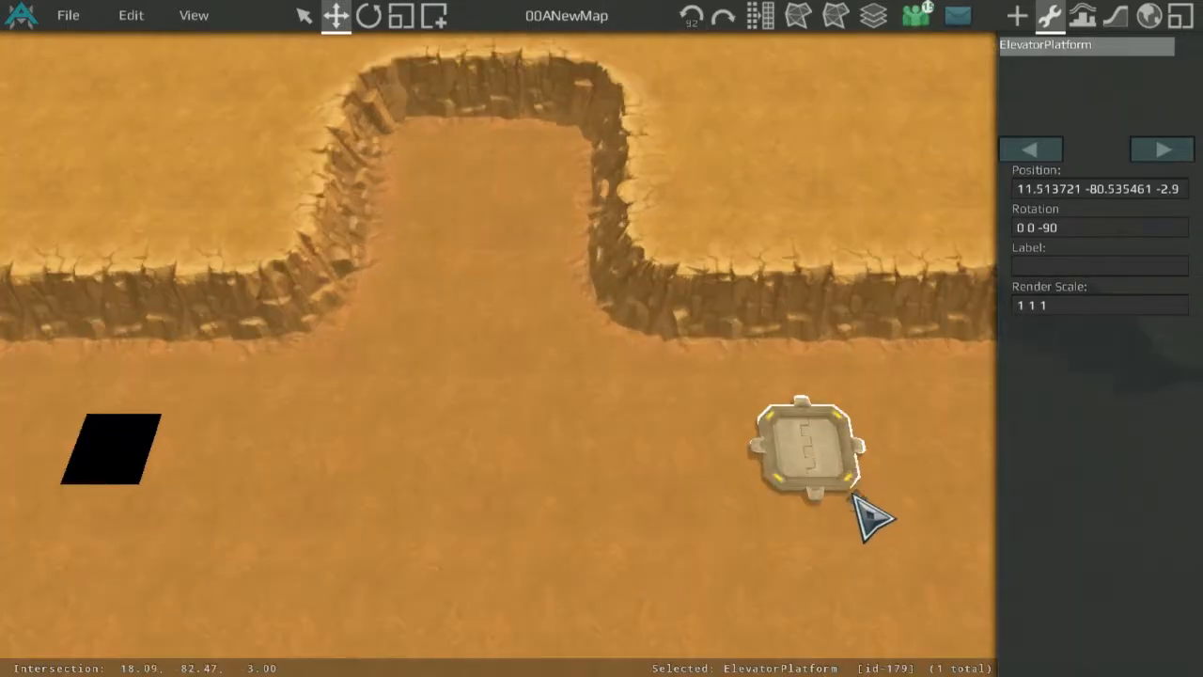